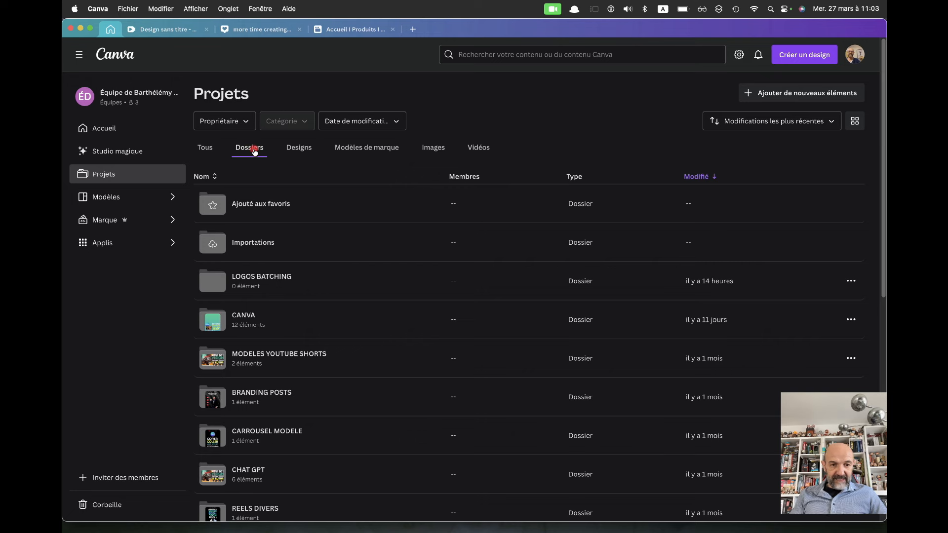
Switch Projets from Designs to Modèles de marque and scroll through the brand templates
left_click(306, 149)
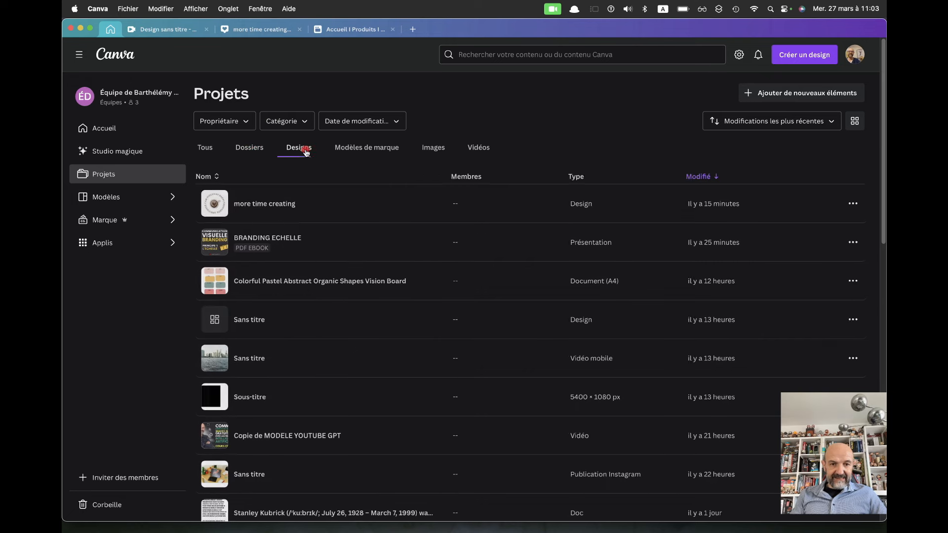
left_click(369, 147)
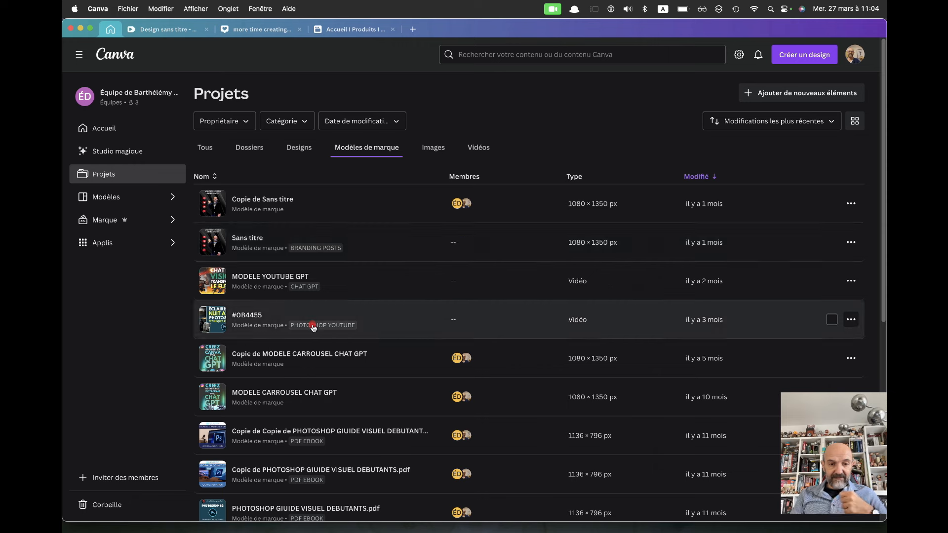
scroll(314, 328, "down", 3)
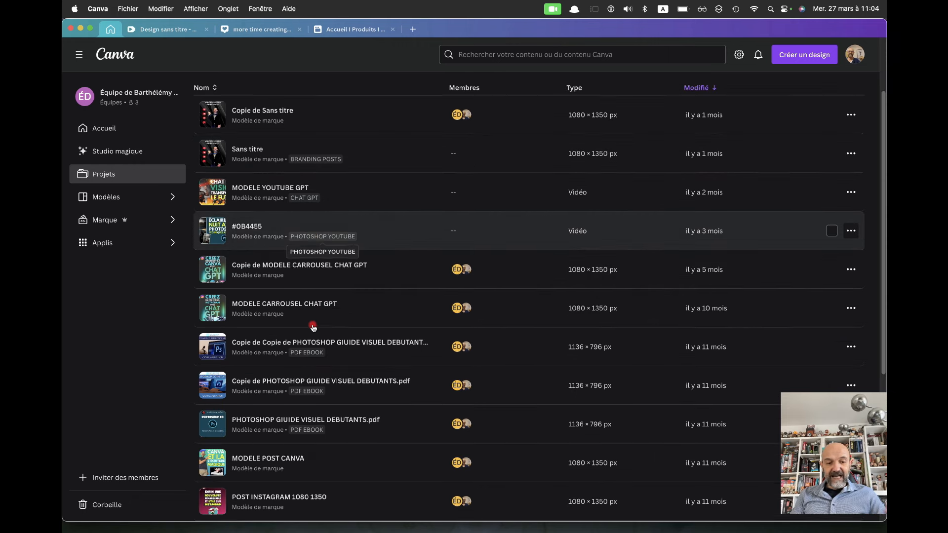
scroll(314, 328, "up", 3)
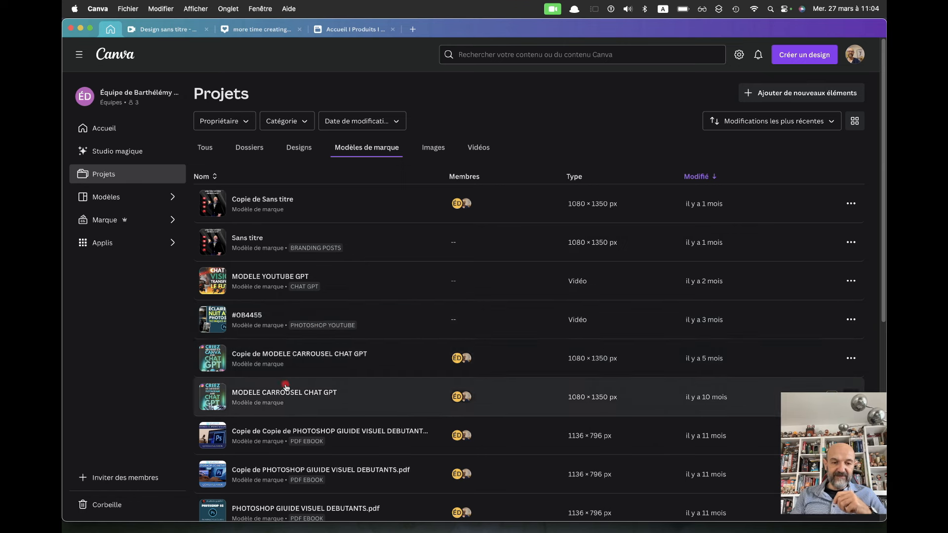
scroll(287, 382, "down", 3)
scroll(286, 387, "up", 3)
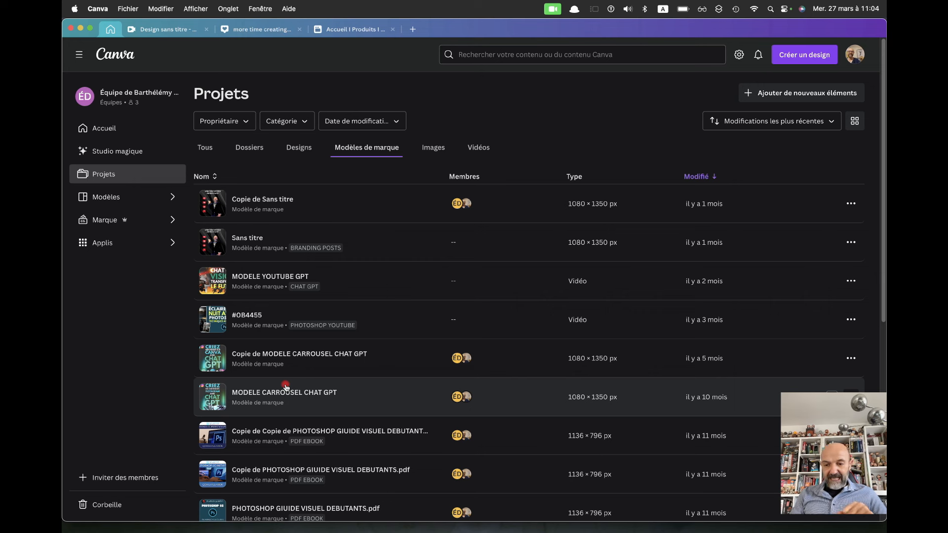
Return to the Designs category and search projects for 'rgpd'
left_click(299, 148)
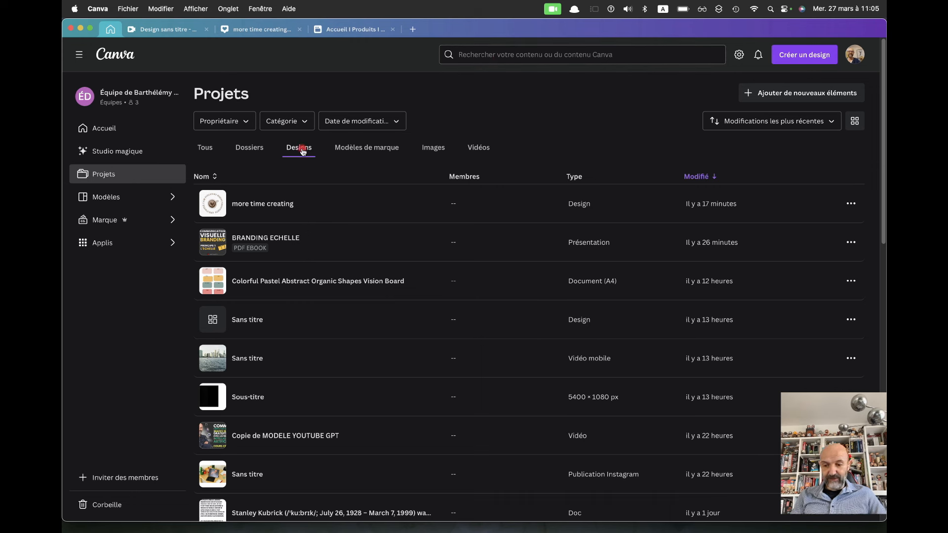
left_click(475, 55)
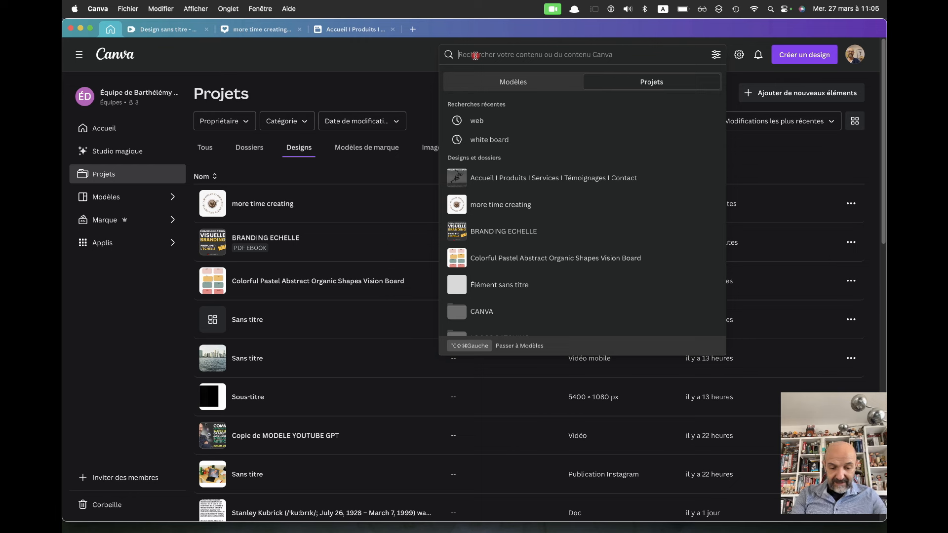
type("rgpd")
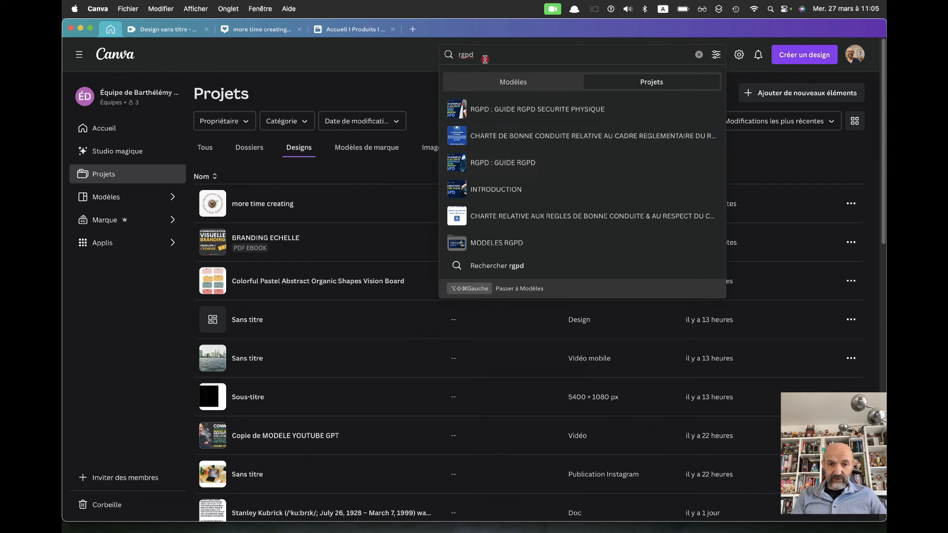
key("Return")
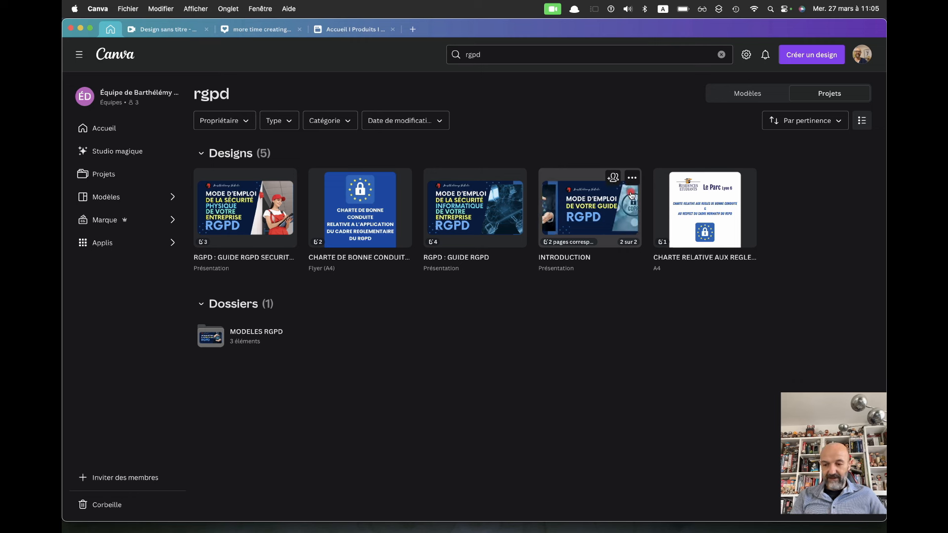
Clear the rgpd search and go back to the Projets designs list
left_click(722, 54)
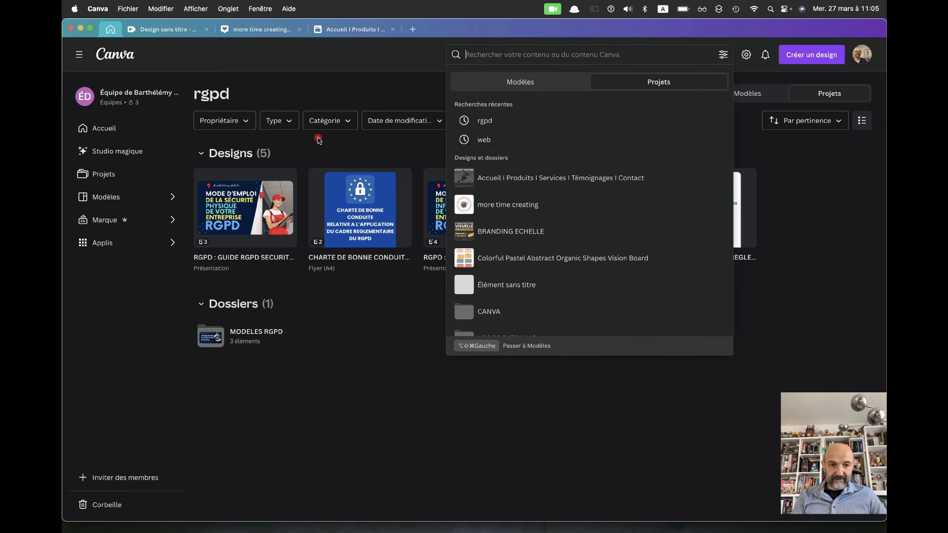
left_click(396, 82)
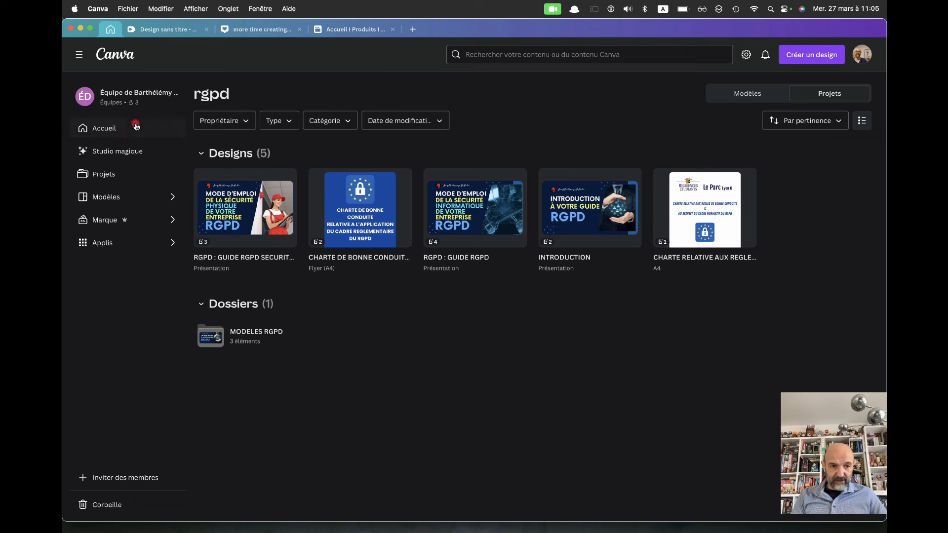
left_click(105, 175)
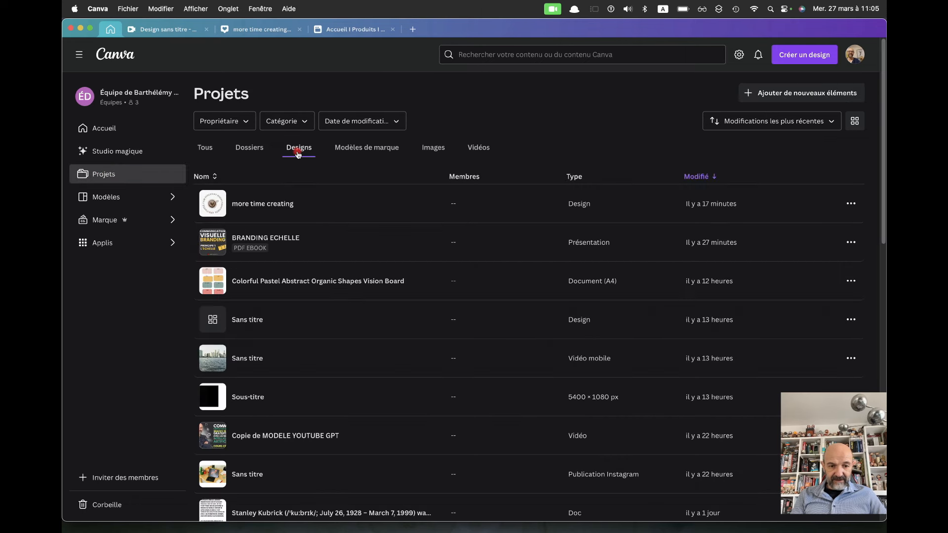
scroll(408, 423, "down", 2)
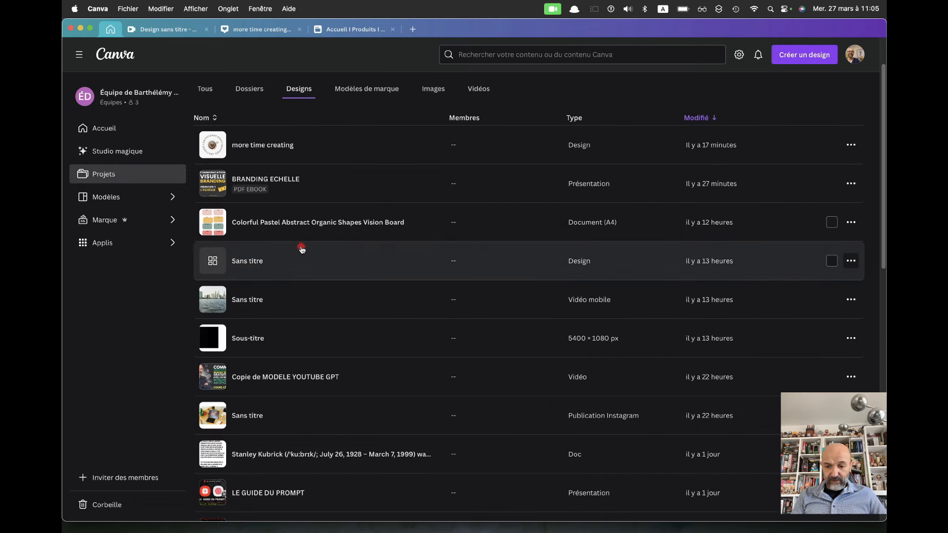
From the Colorful Pastel vision board's menu, add keywords 'tableaublanc' and 'PDF' and save them
right_click(315, 223)
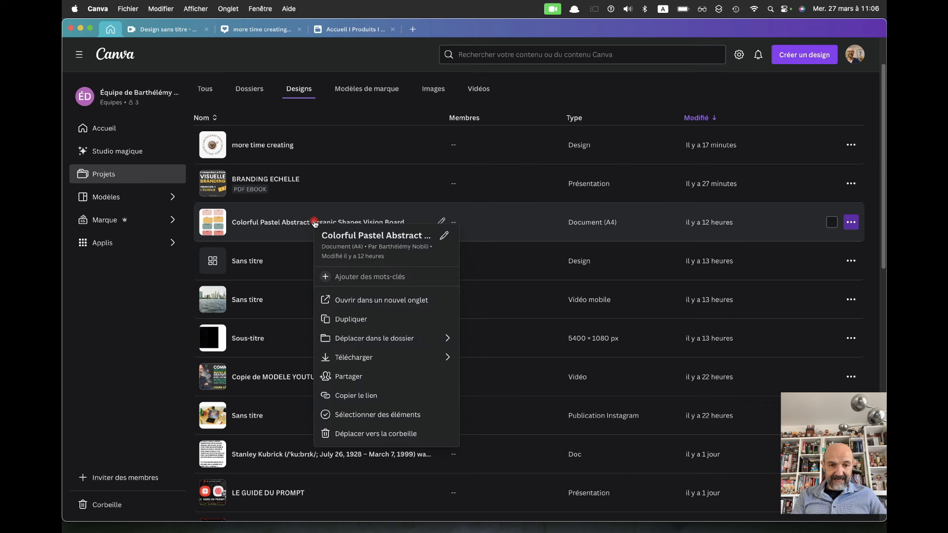
left_click(348, 277)
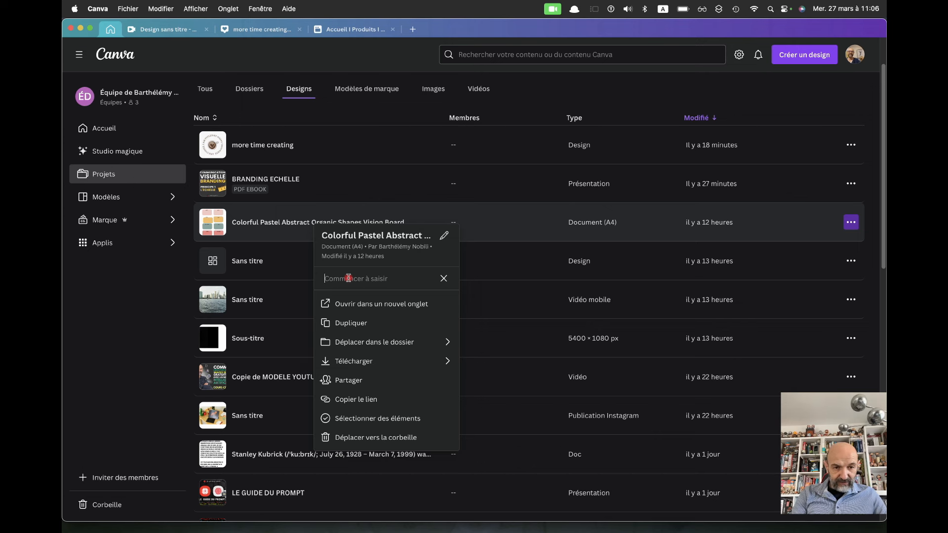
type("t")
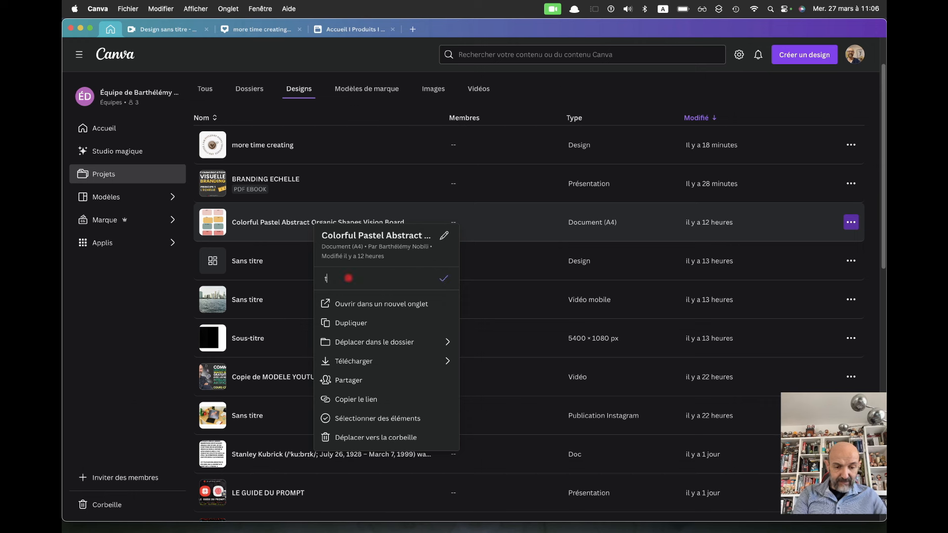
type("ab")
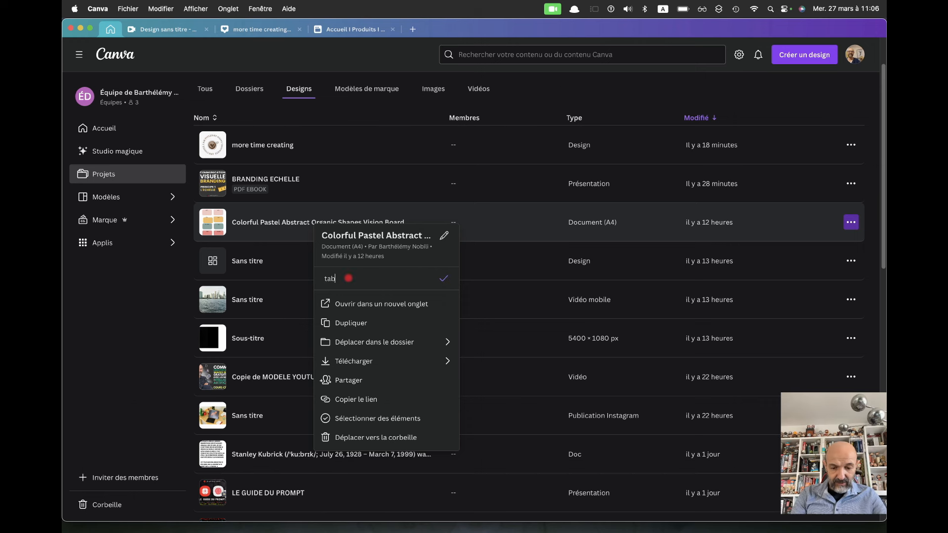
type("leaublanc")
key("Return")
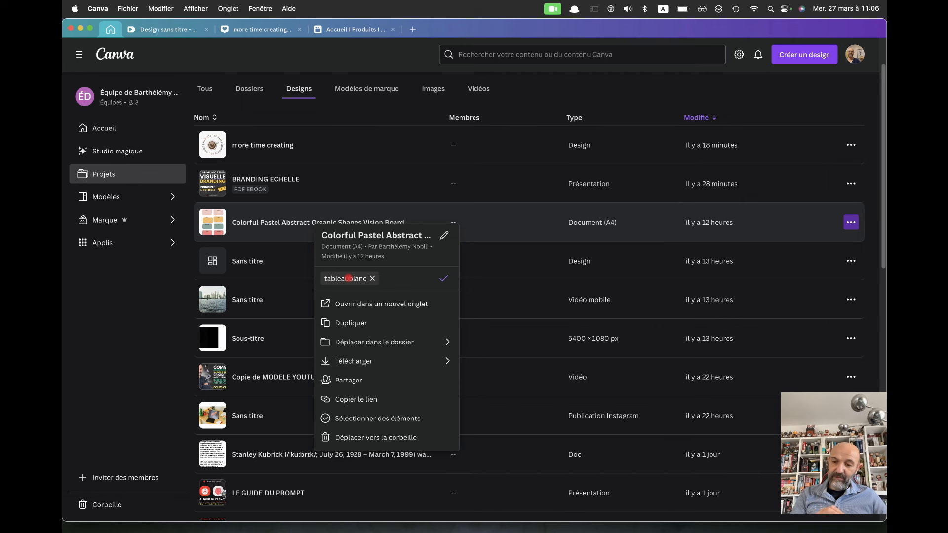
type("PDF")
key("Return")
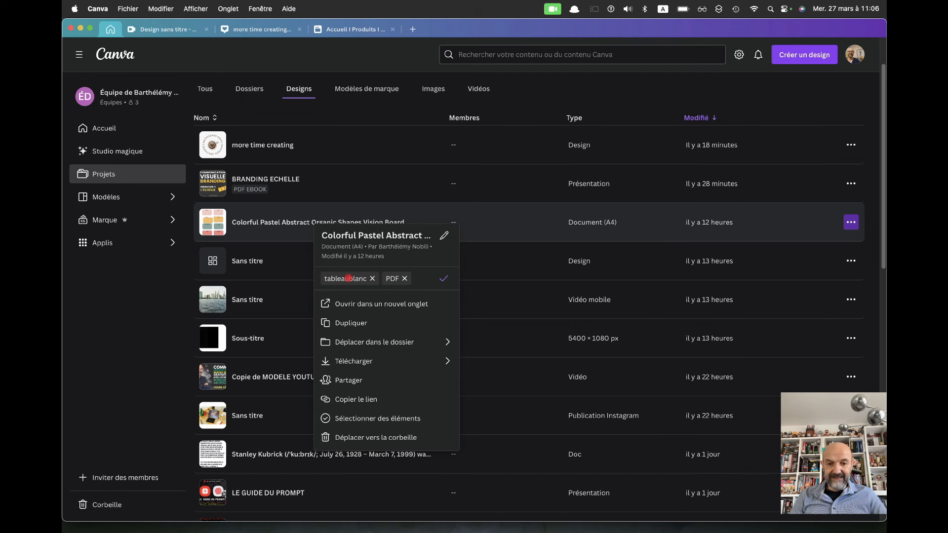
left_click(444, 279)
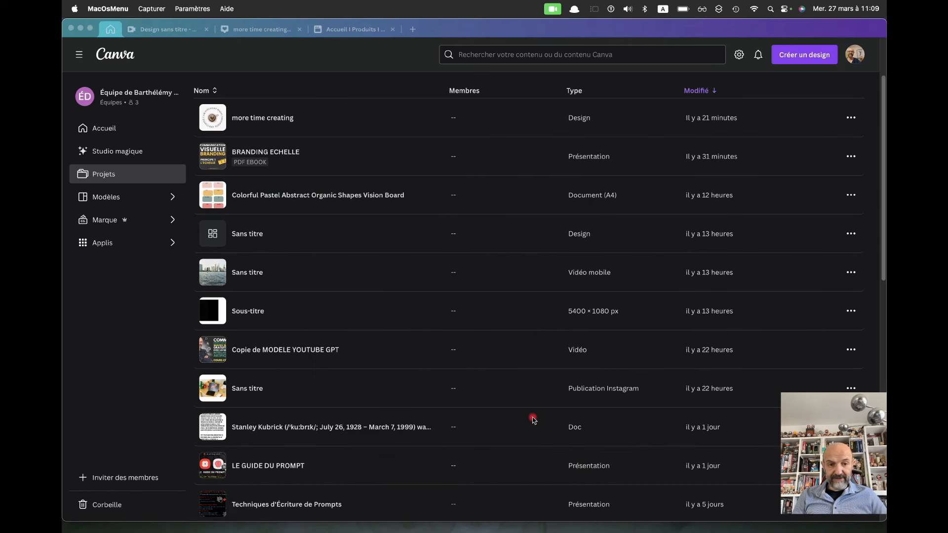
Search for 'tableaublanc', then replace it with 'PDF' and open the full results
left_click(478, 58)
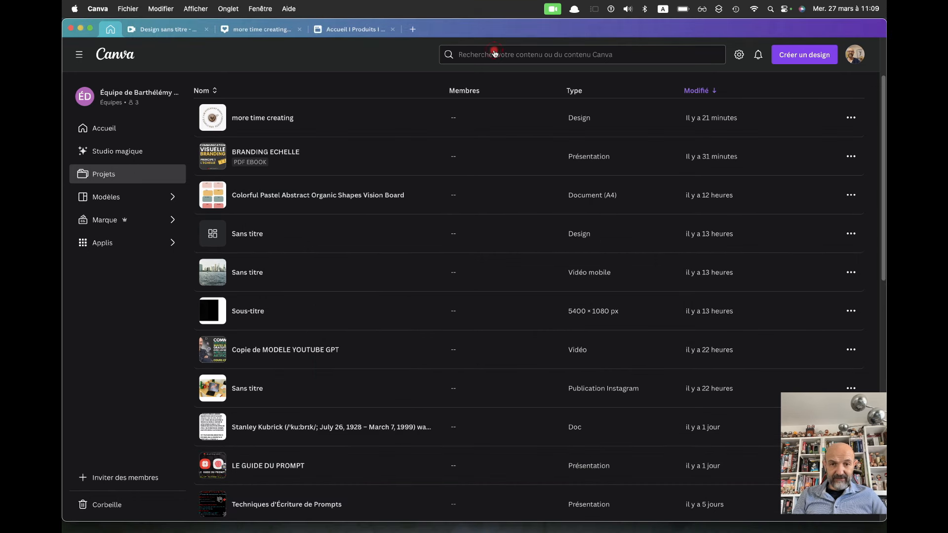
left_click(472, 52)
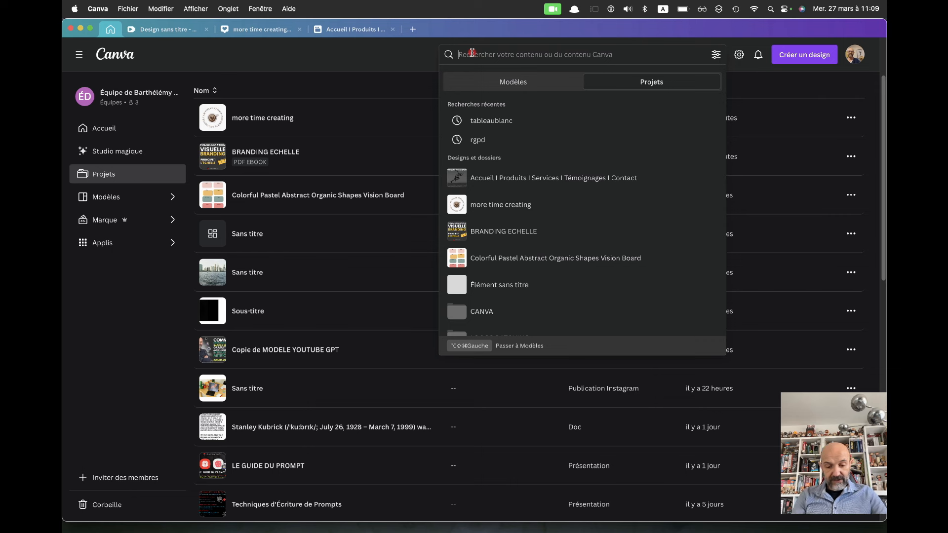
type("tableaublanc")
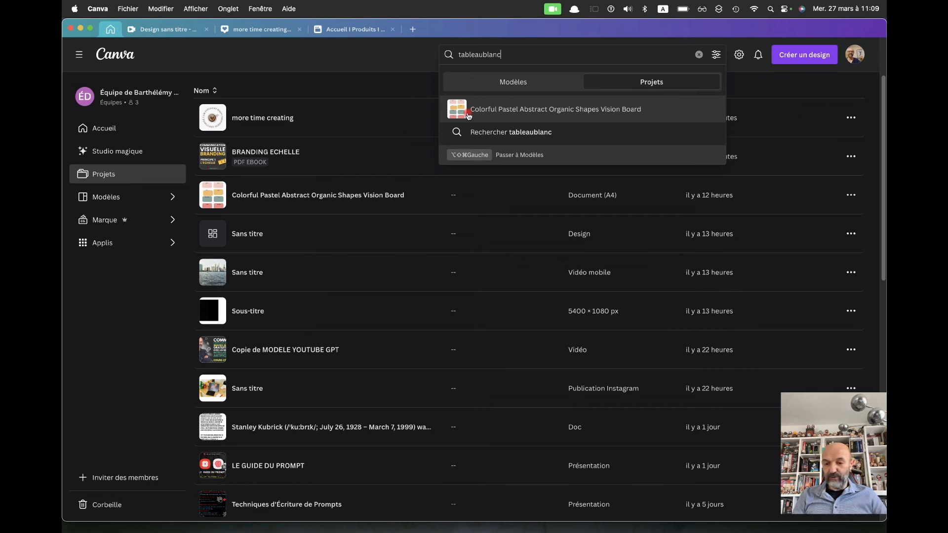
key("BackSpace")
key("BackSpace")
key("BackSpace")
key("BackSpace")
key("BackSpace")
key("BackSpace")
key("BackSpace")
key("BackSpace")
key("BackSpace")
key("BackSpace")
key("BackSpace")
key("BackSpace")
type("PDF")
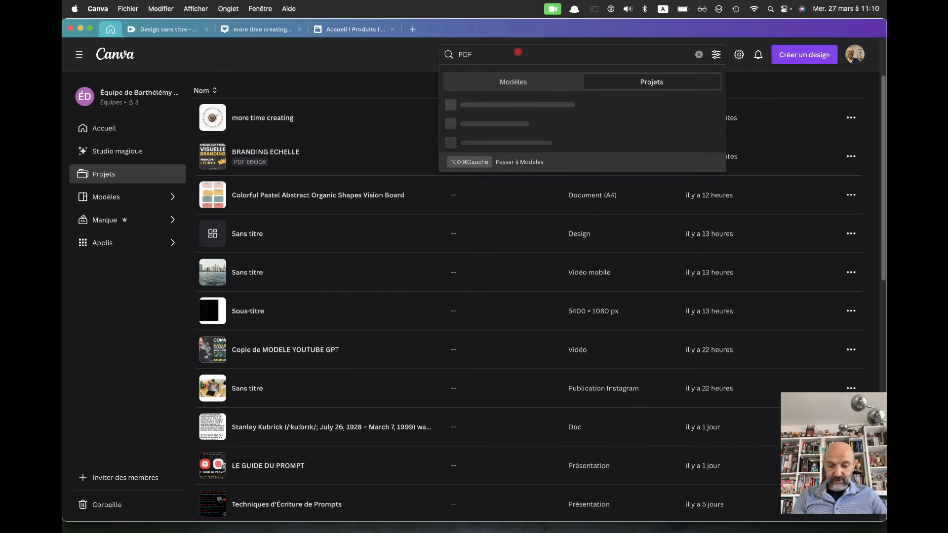
key("Return")
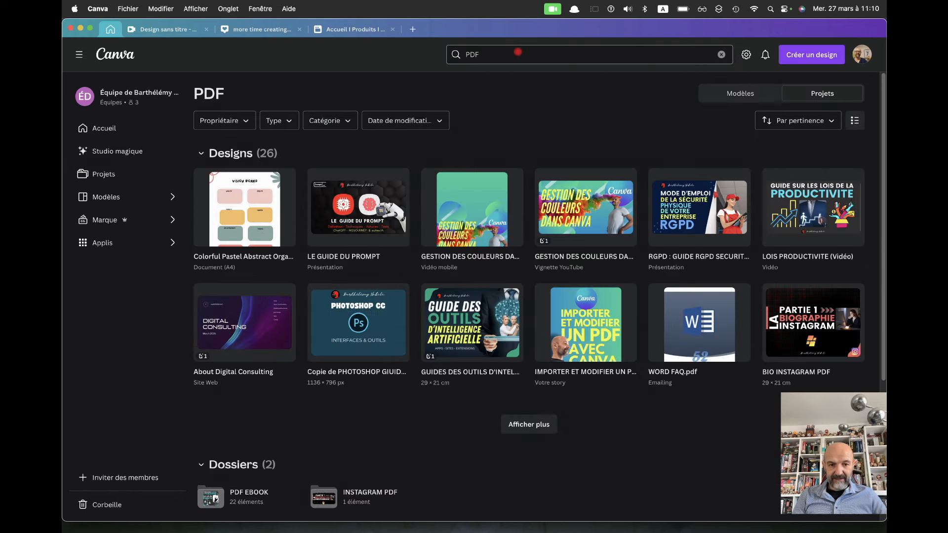
Leave the PDF search results and return to the Accueil home page
mouse_move(235, 211)
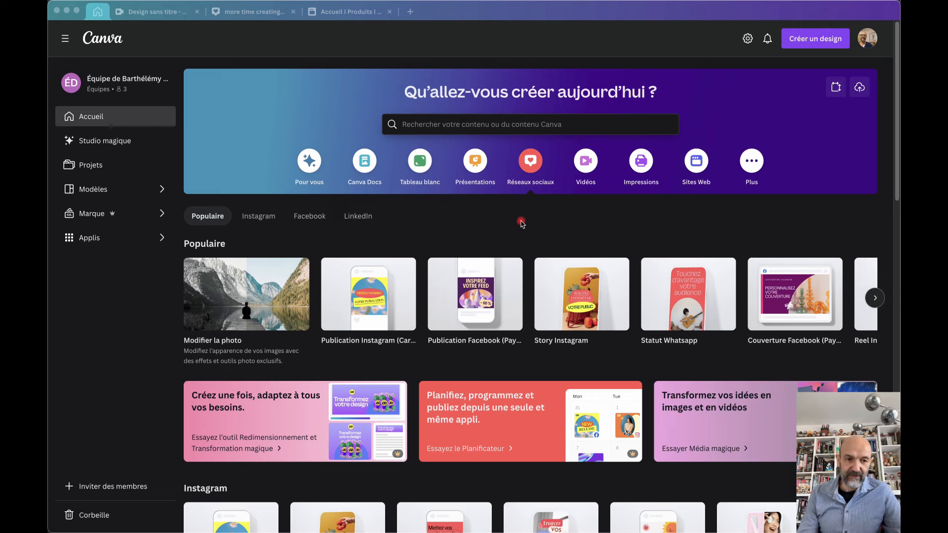
Create a new Publication Instagram and switch the Design panel to Styles
left_click(81, 162)
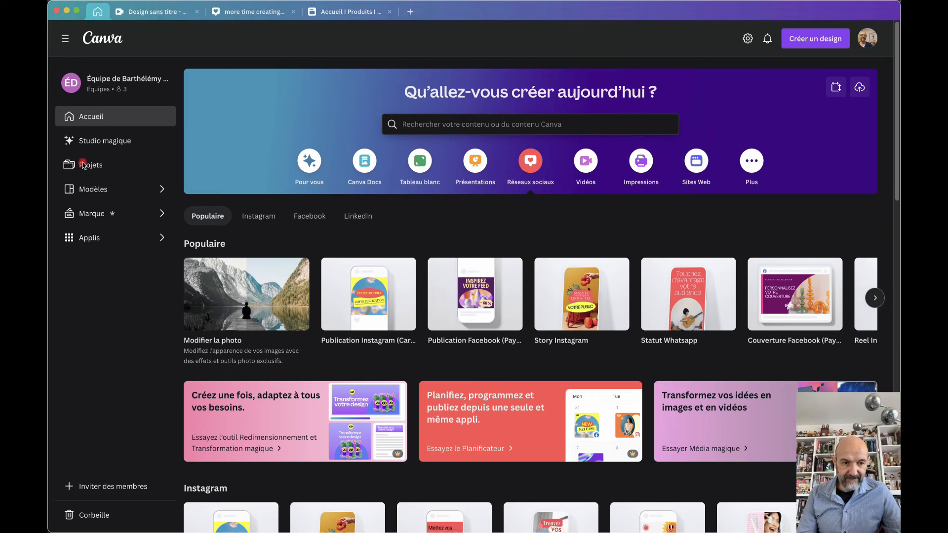
left_click(373, 310)
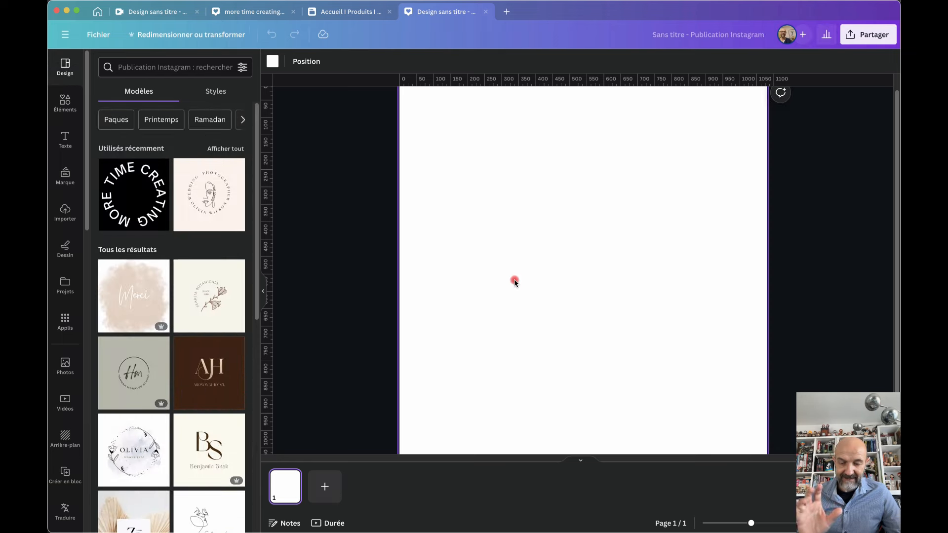
left_click(215, 92)
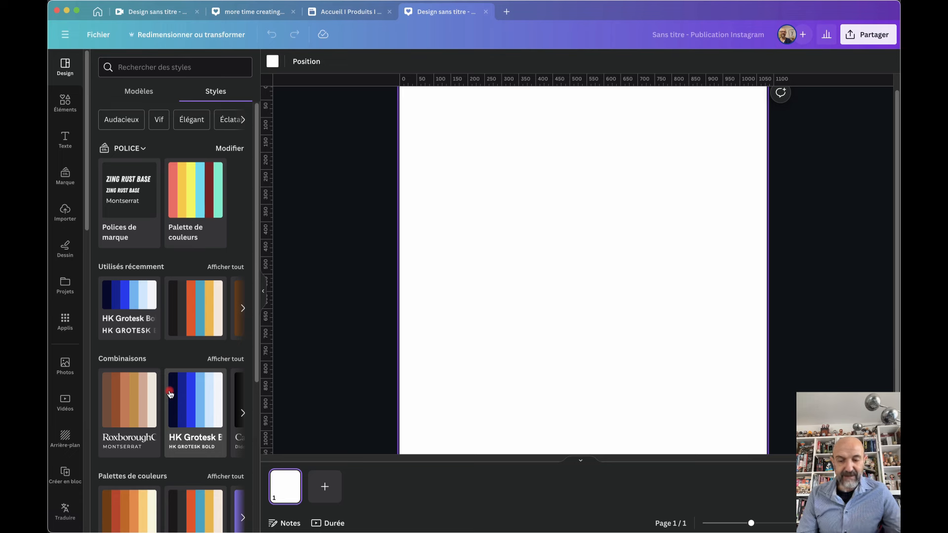
scroll(170, 393, "down", 5)
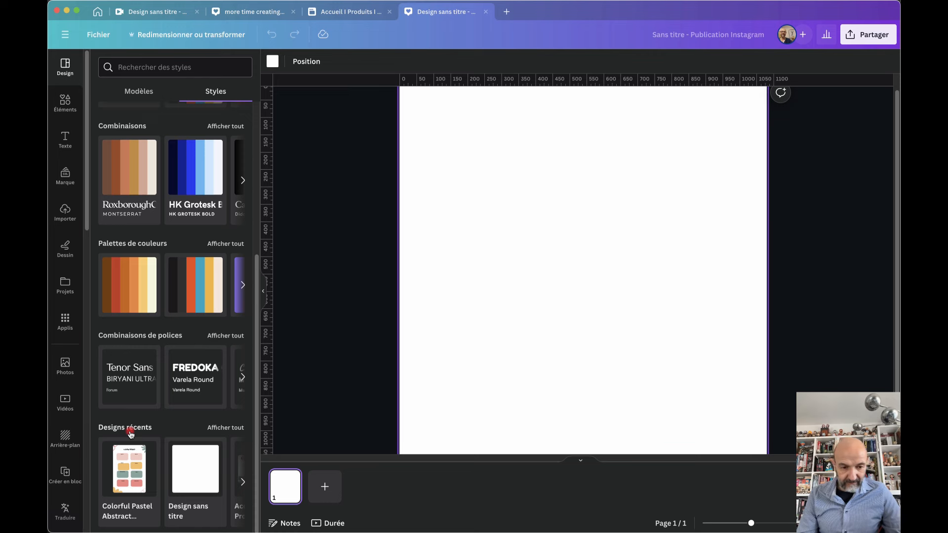
Show all recent design styles and apply the LIMITER fonts-for-branding style to the post
left_click(225, 428)
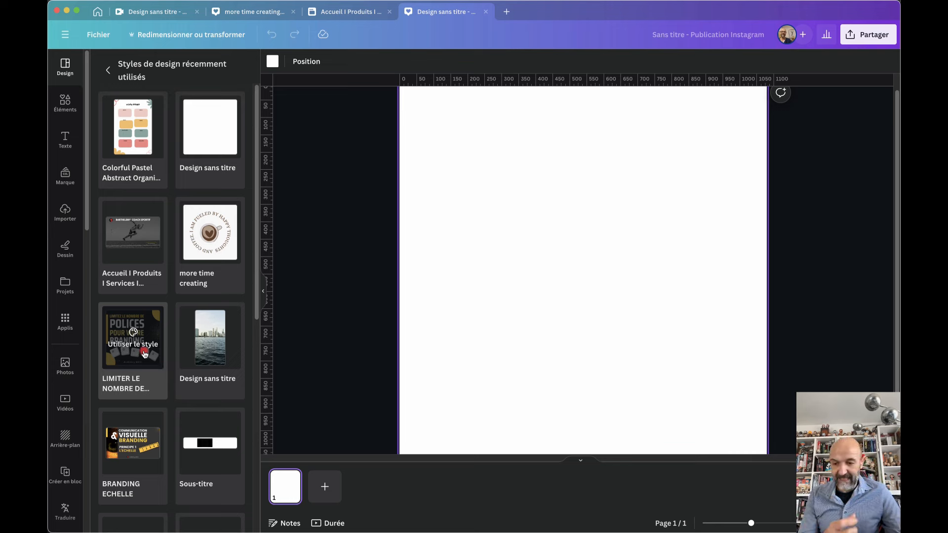
scroll(145, 354, "down", 10)
scroll(144, 354, "down", 2)
scroll(145, 353, "up", 10)
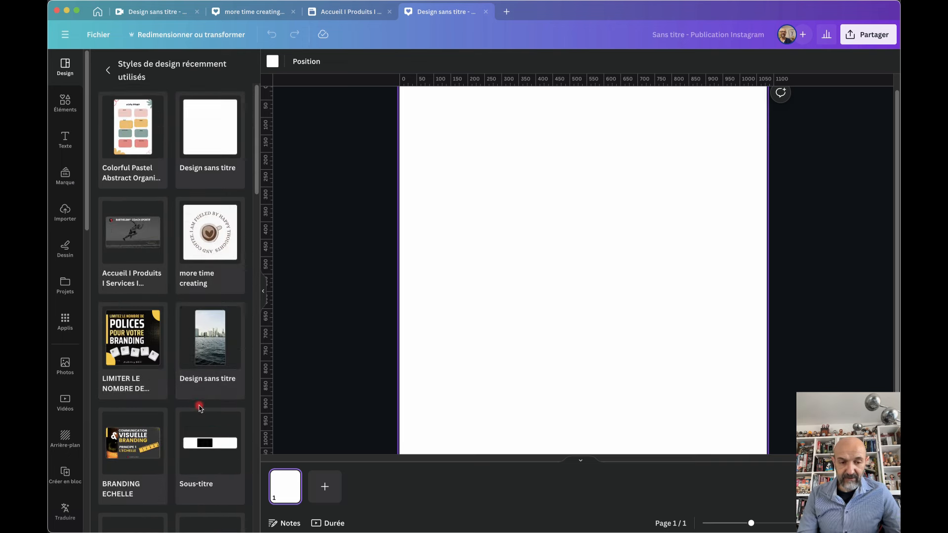
mouse_move(132, 327)
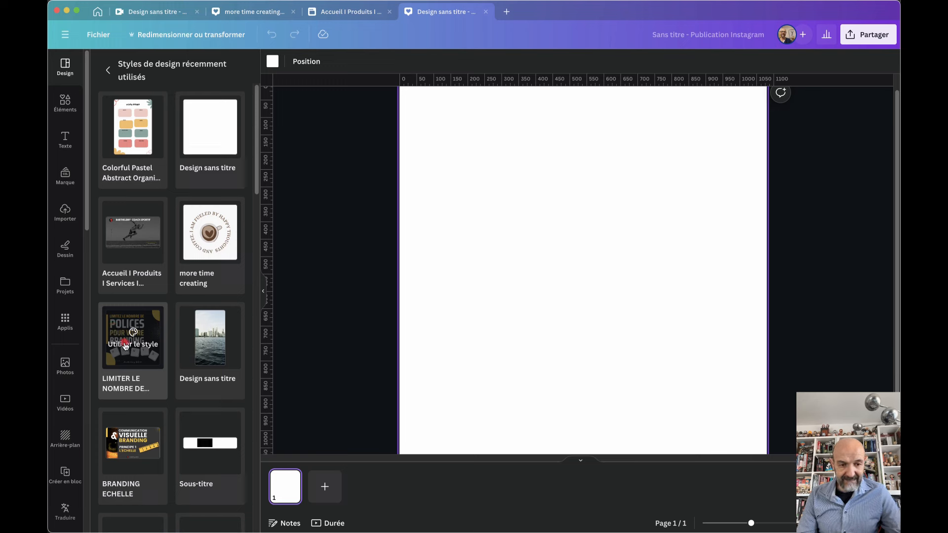
left_click(126, 347)
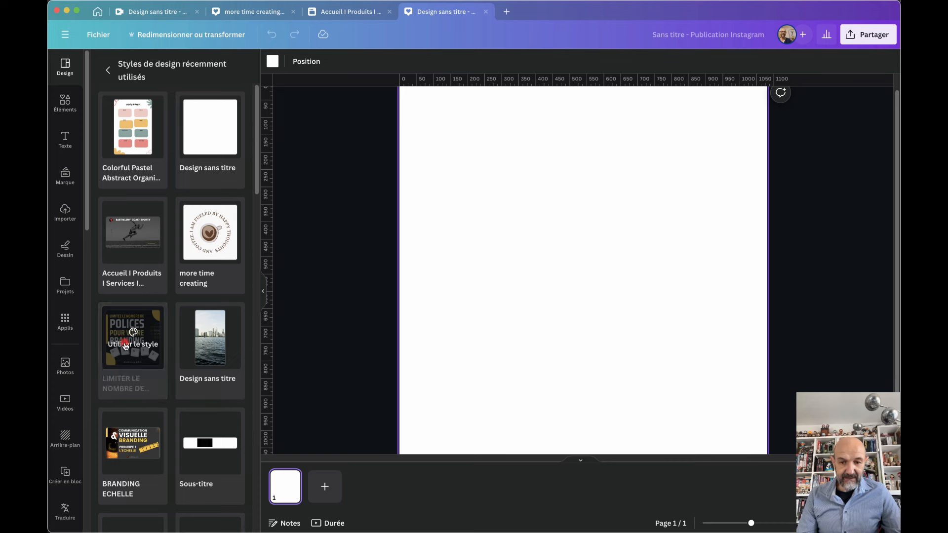
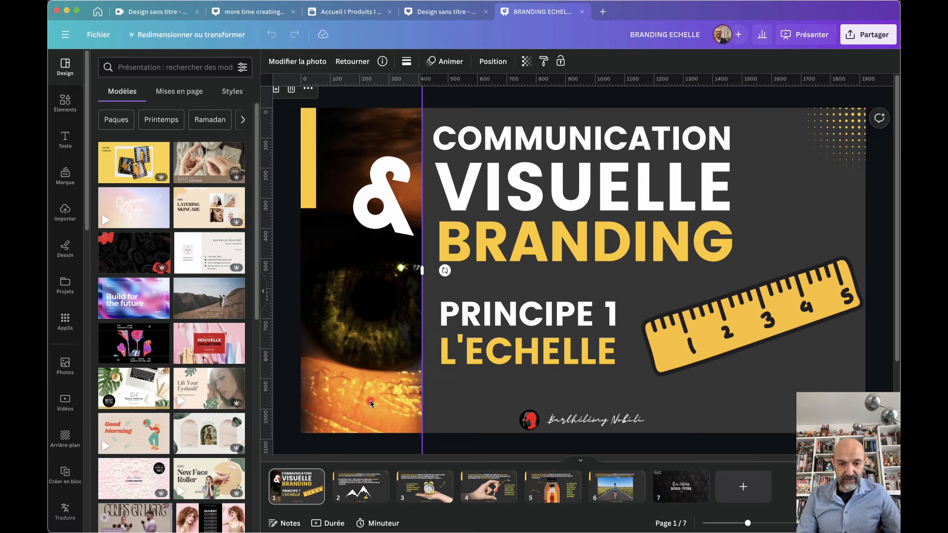
Nudge the eye photo left and apply its colours to the title slide several times
mouse_move(390, 392)
left_mouse_down()
mouse_move(370, 392)
mouse_move(390, 391)
left_mouse_up()
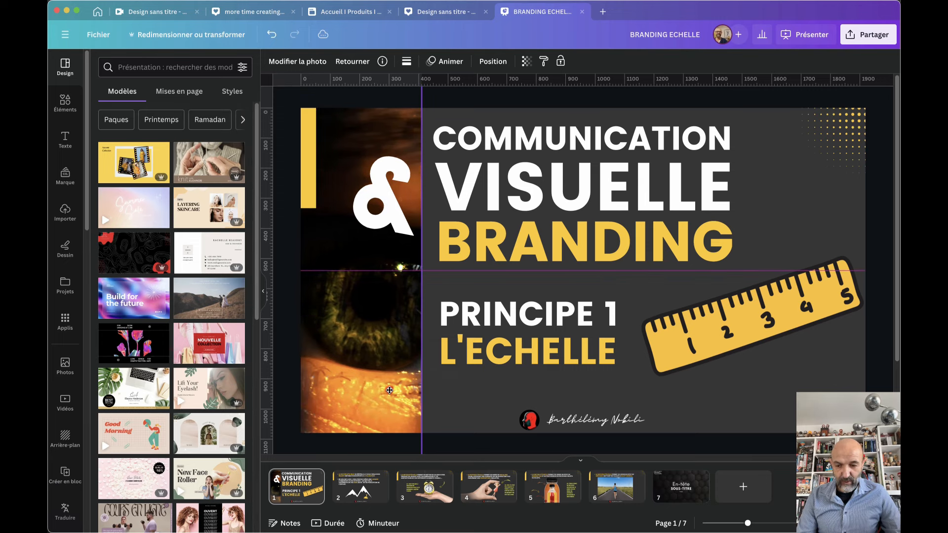
right_click(379, 390)
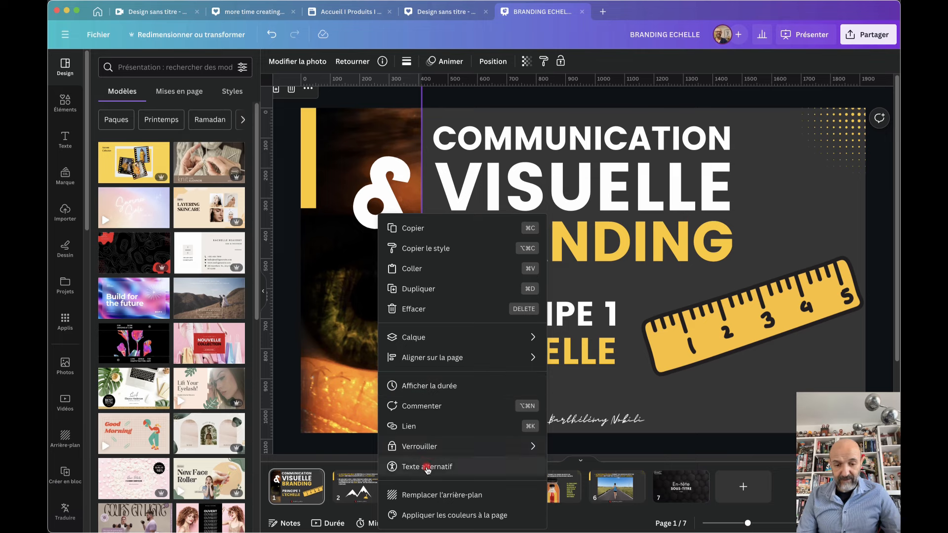
left_click(430, 515)
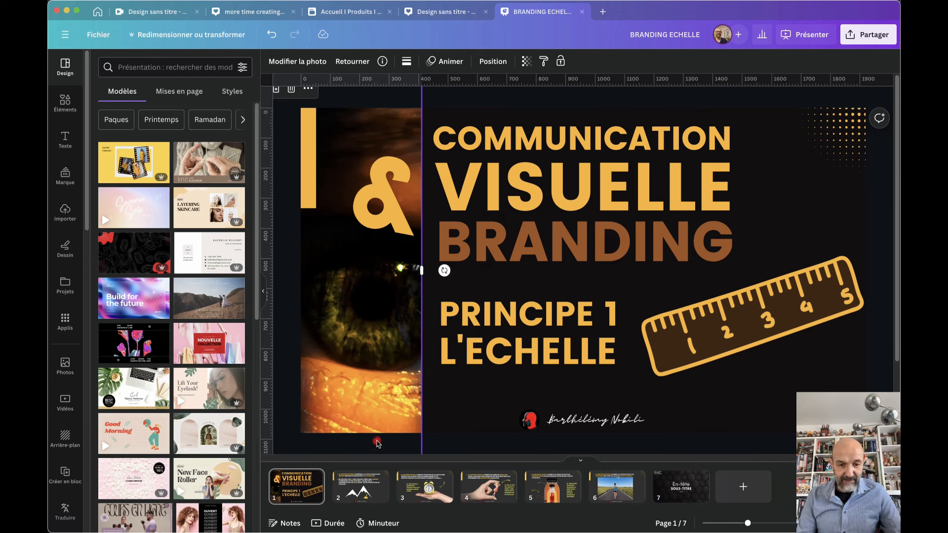
right_click(356, 392)
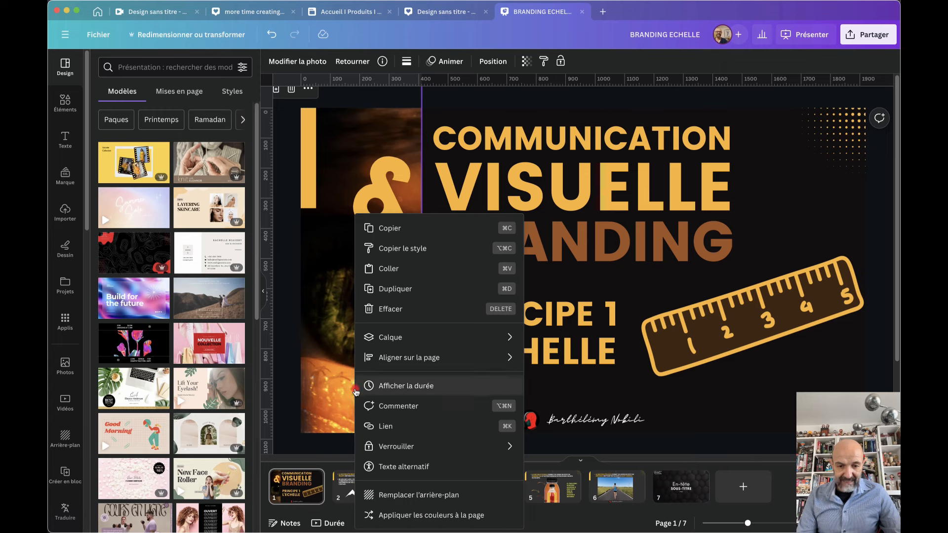
left_click(387, 515)
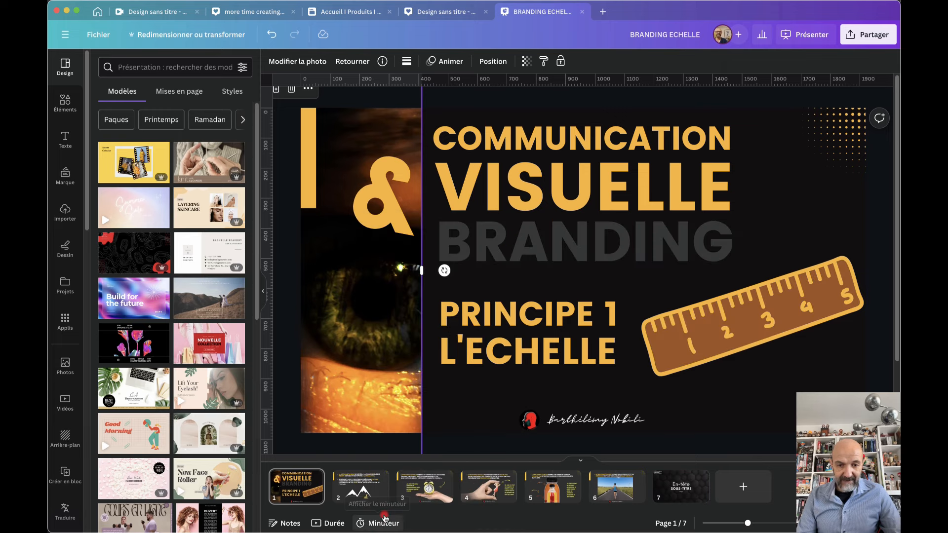
right_click(348, 364)
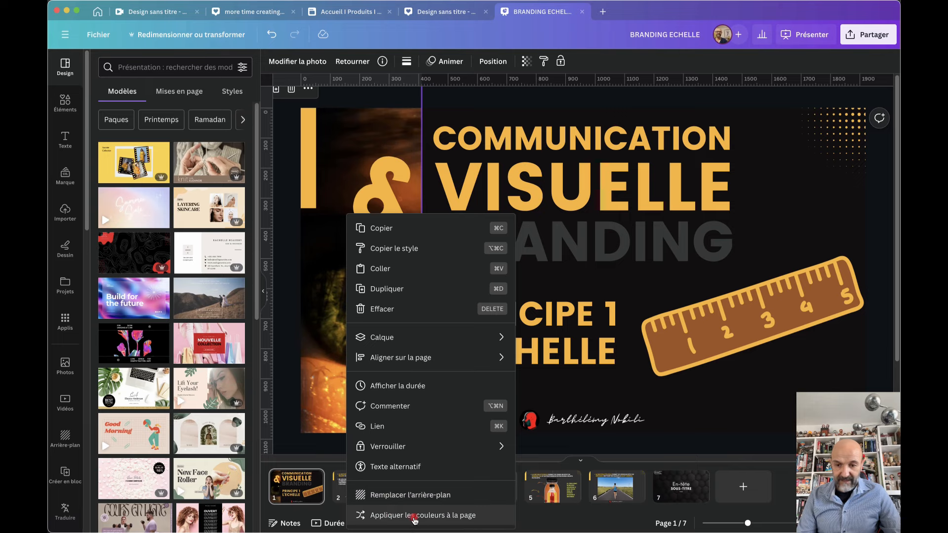
left_click(414, 517)
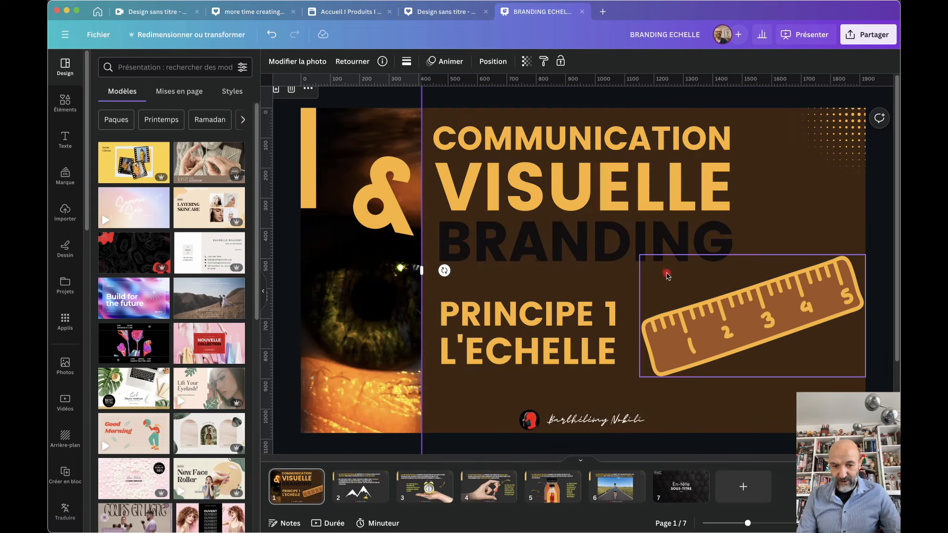
Keep reapplying the eye photo's colours until the slide shows orange text on black
right_click(365, 331)
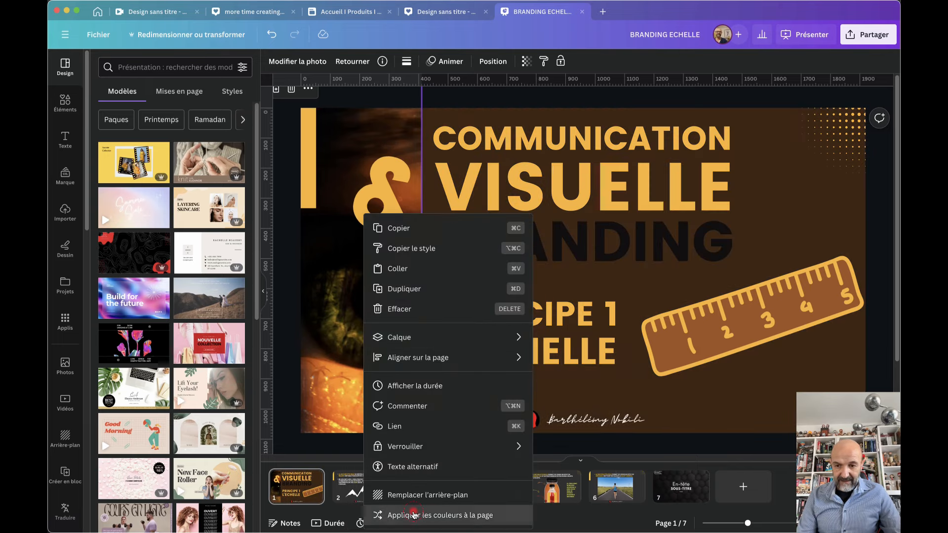
left_click(415, 515)
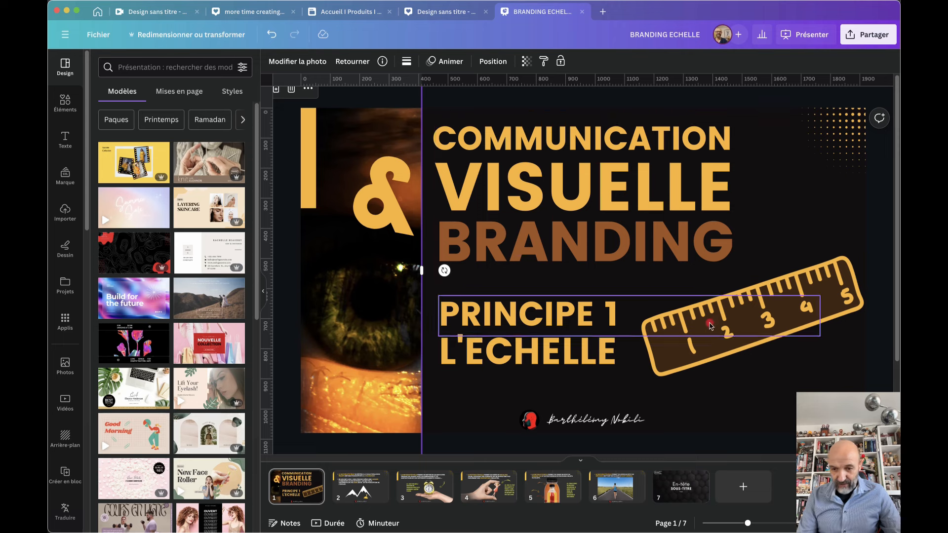
right_click(365, 395)
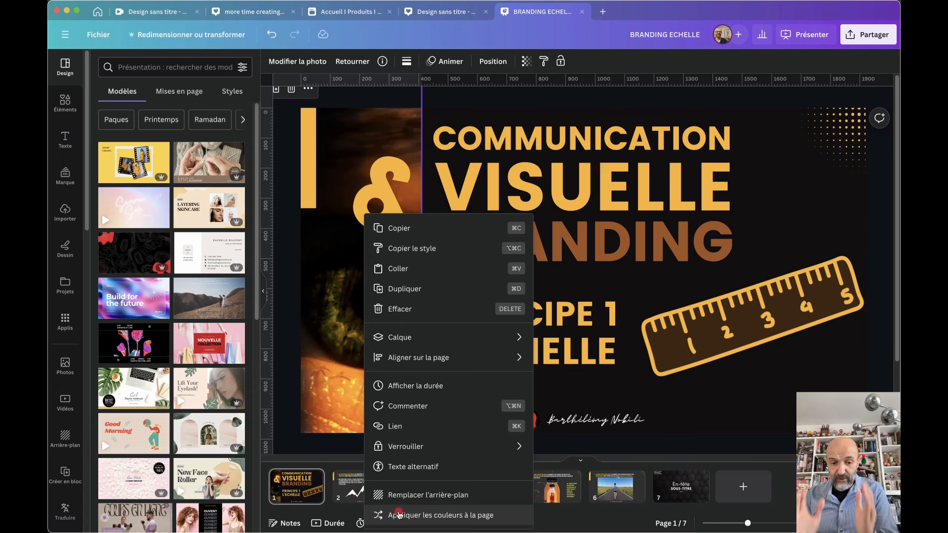
left_click(399, 515)
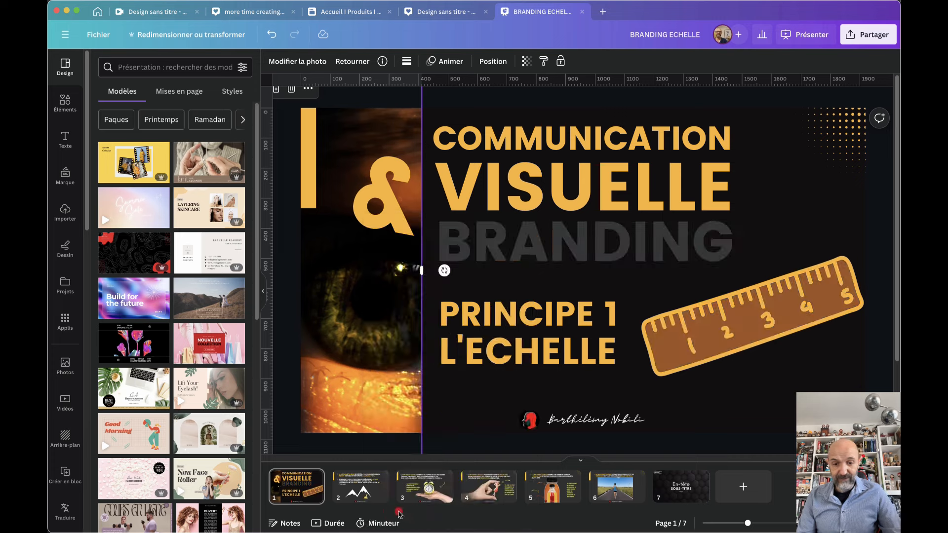
right_click(327, 417)
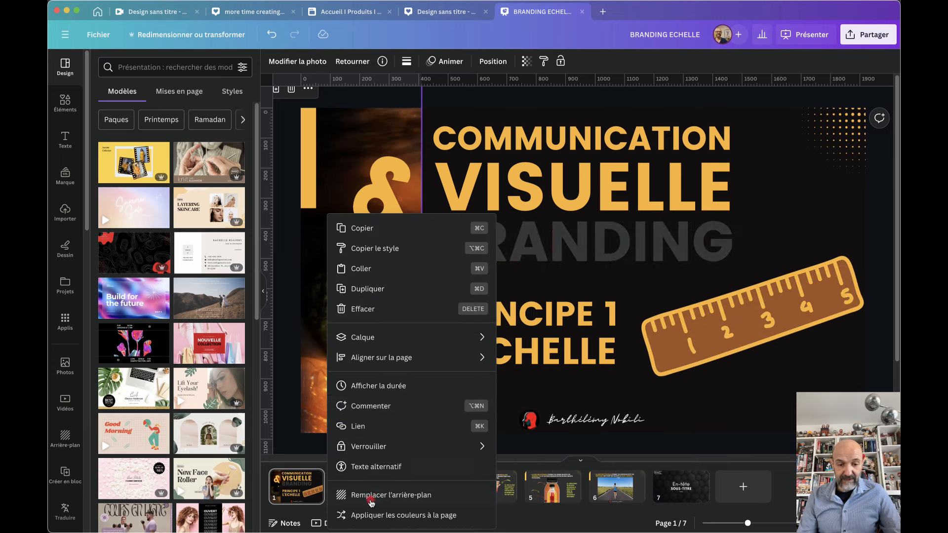
left_click(377, 517)
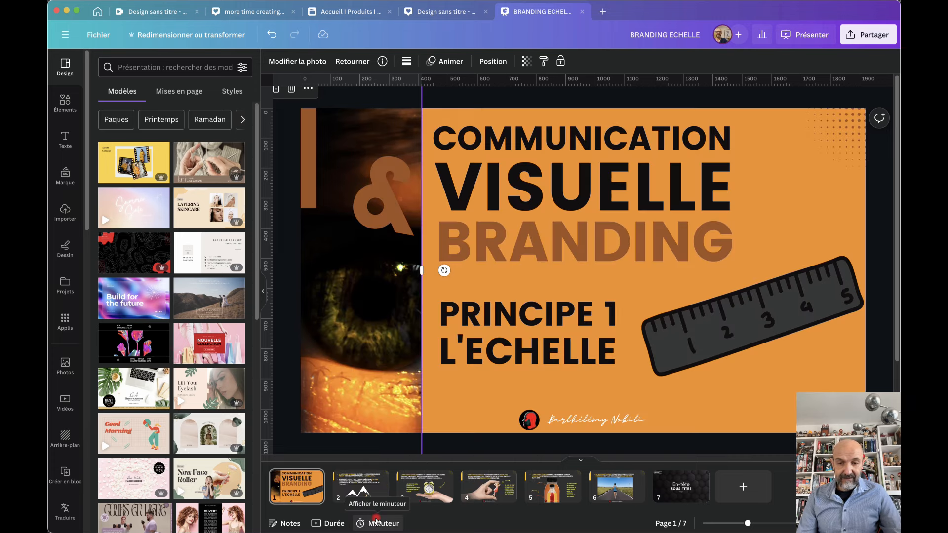
right_click(344, 391)
left_click(373, 515)
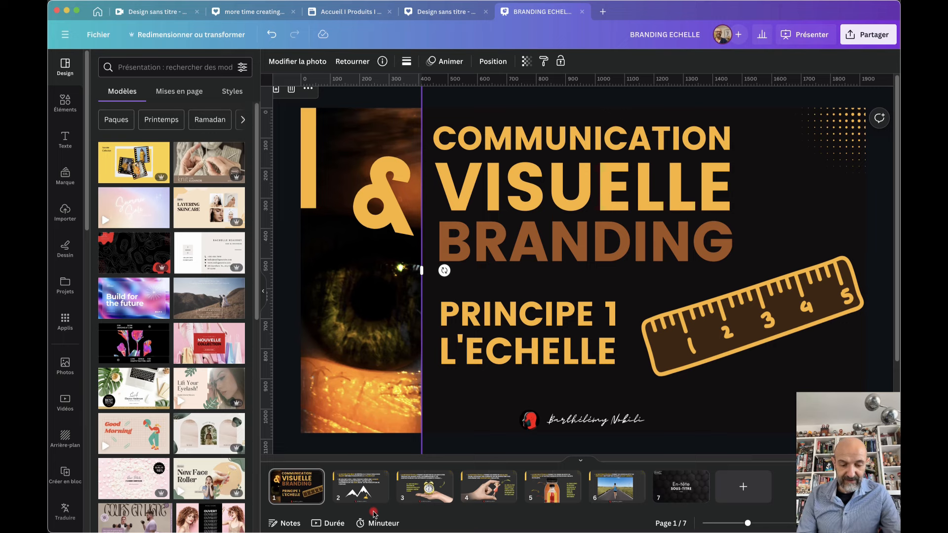
Undo two colour changes to get back the dark grey, white and yellow scheme, then select the page
key("super+z")
key("super+z")
key("super+z")
key("super+z")
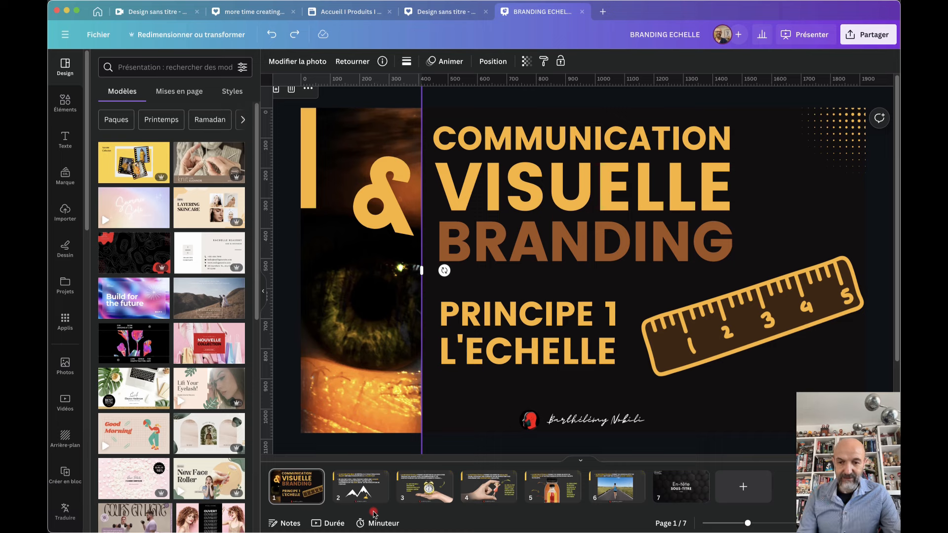
key("super+z")
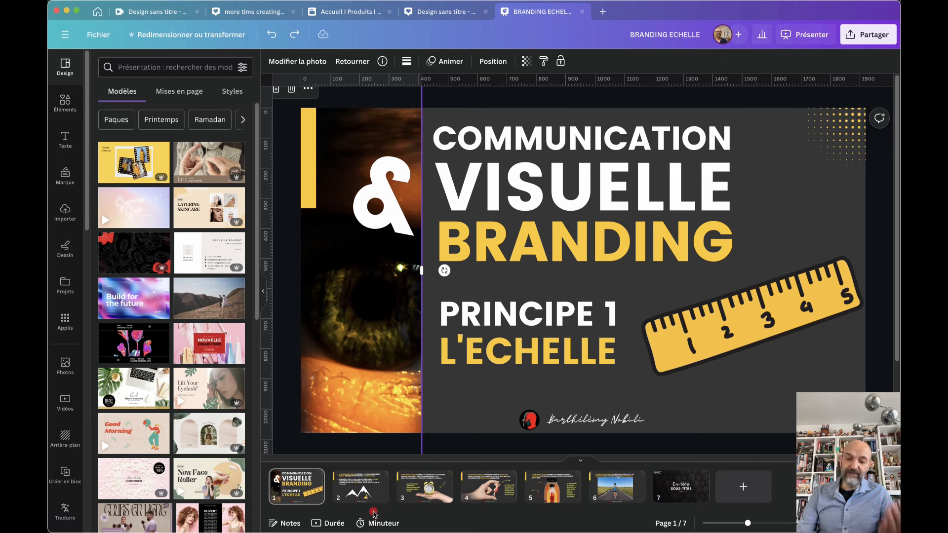
left_click(312, 489)
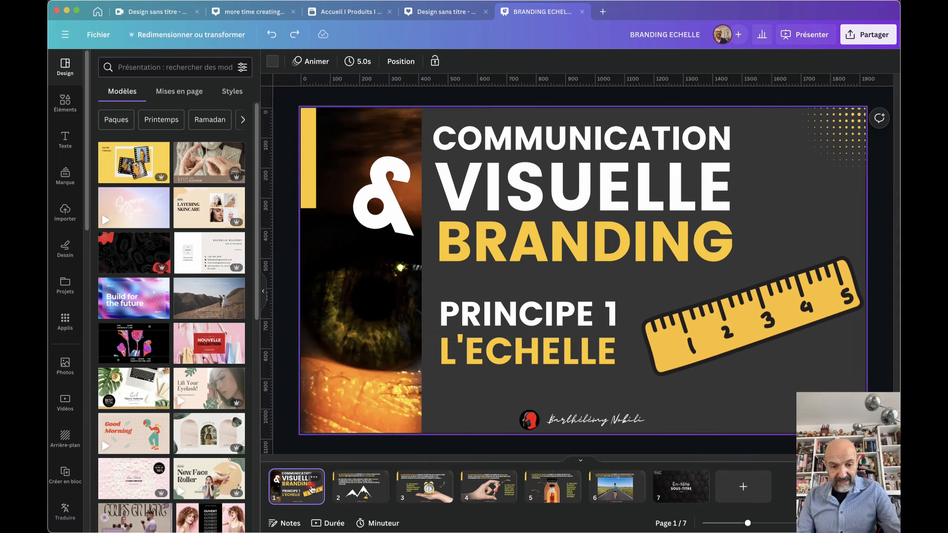
Duplicate the title slide as page 2, then select its yellow bar, photo and tilted & text
key("super+d")
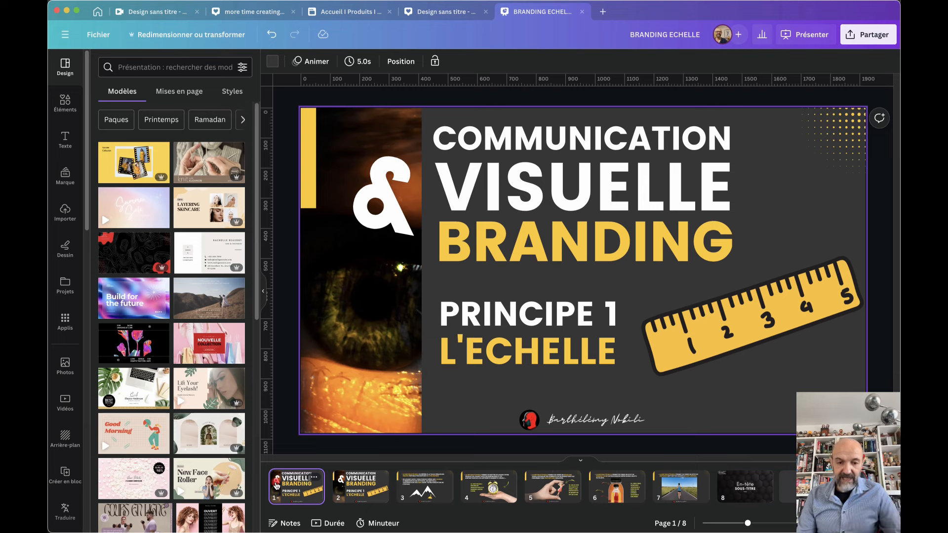
left_click(360, 486)
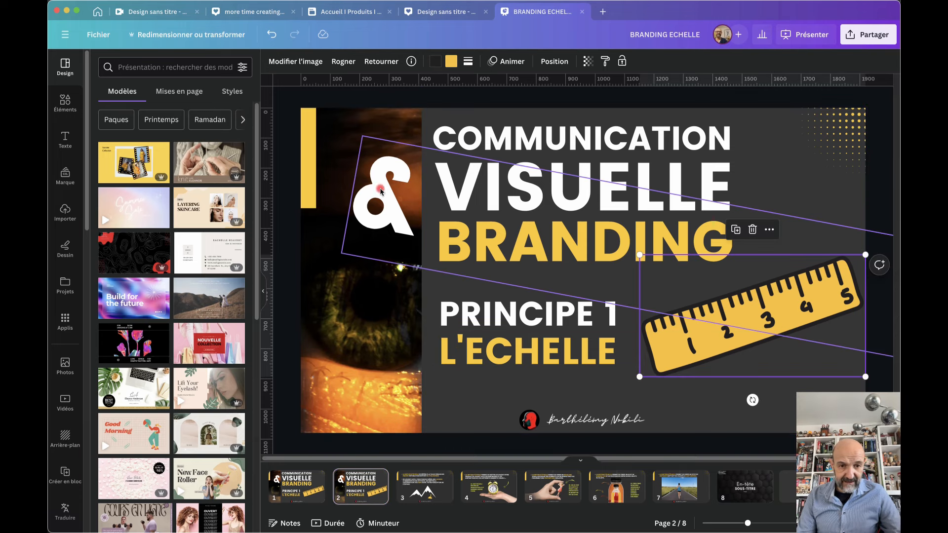
left_click(308, 151)
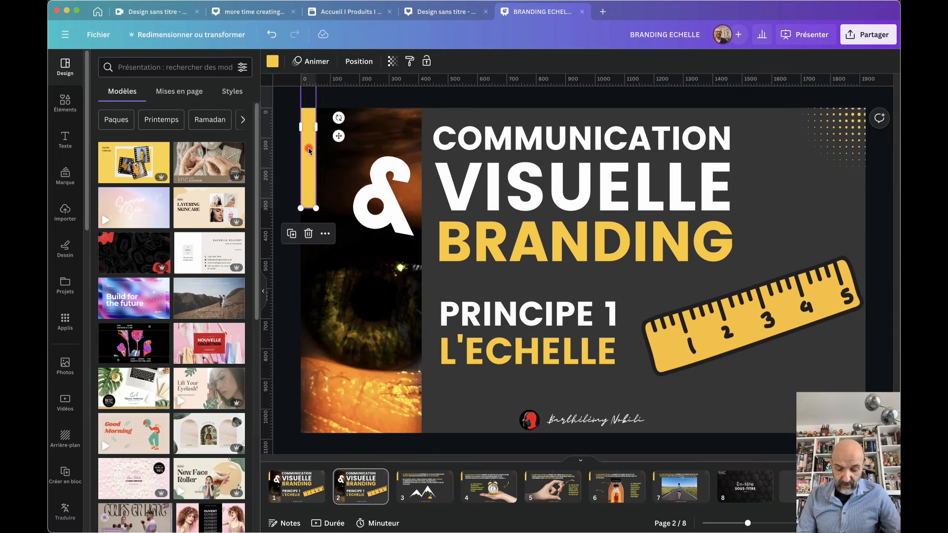
right_click(309, 150)
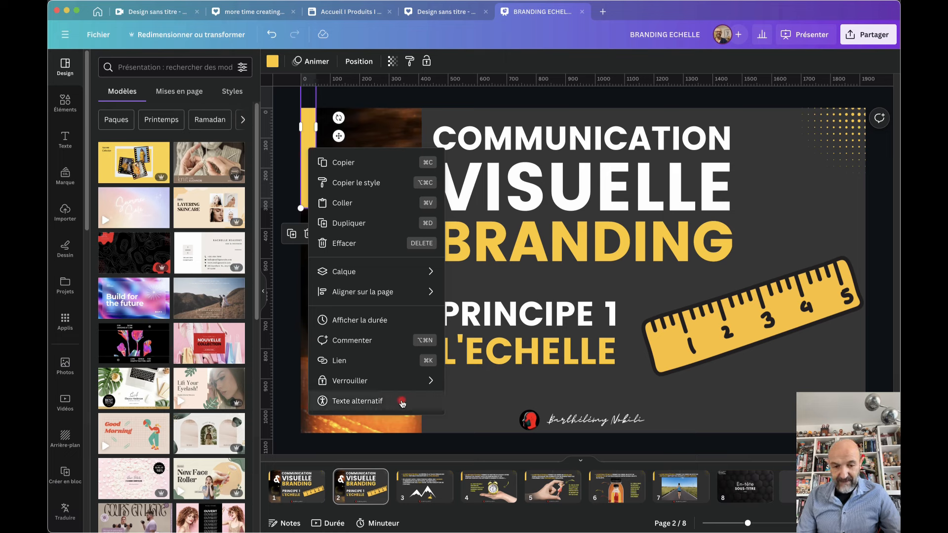
left_click(481, 389)
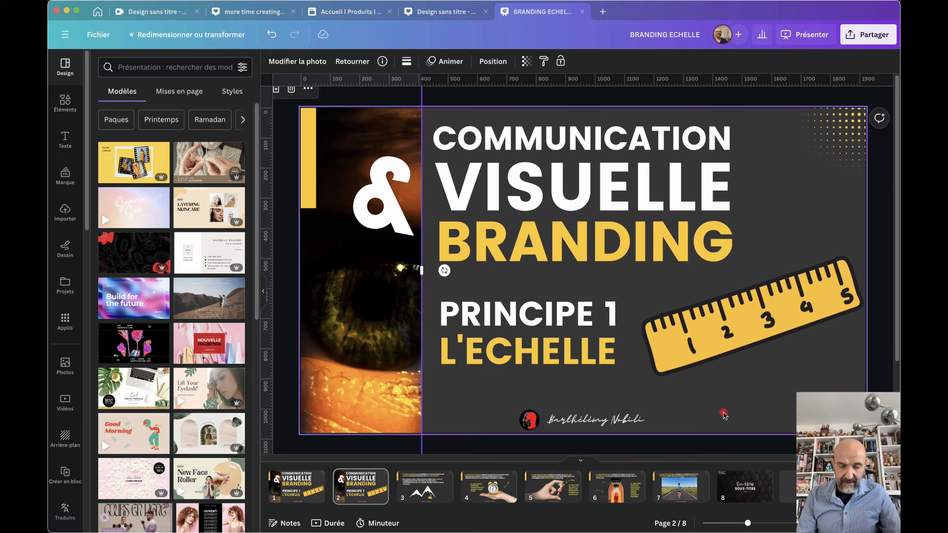
left_click(553, 248)
Copy the & text's style onto COMMUNICATION, undo it, and close the branding presentation
left_click(730, 61)
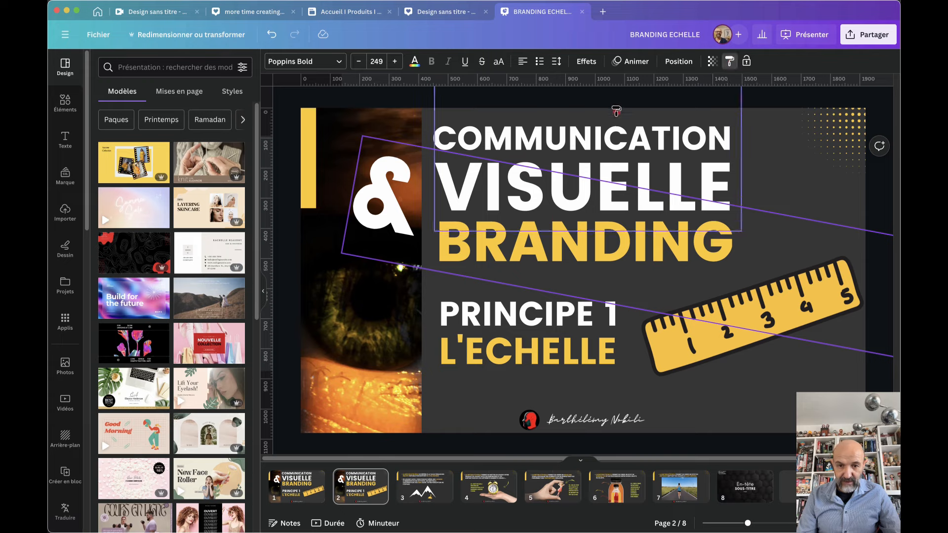
left_click(608, 145)
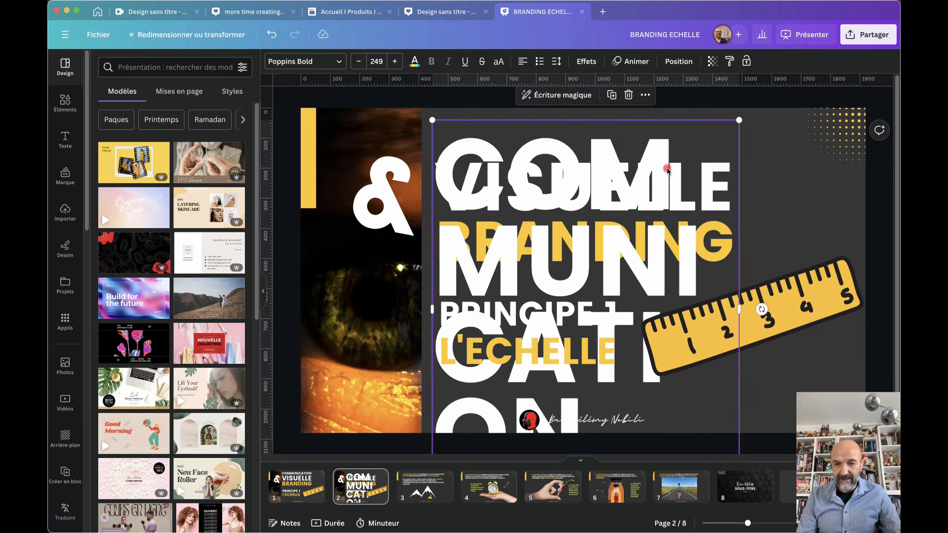
left_click_drag(674, 169, 666, 125)
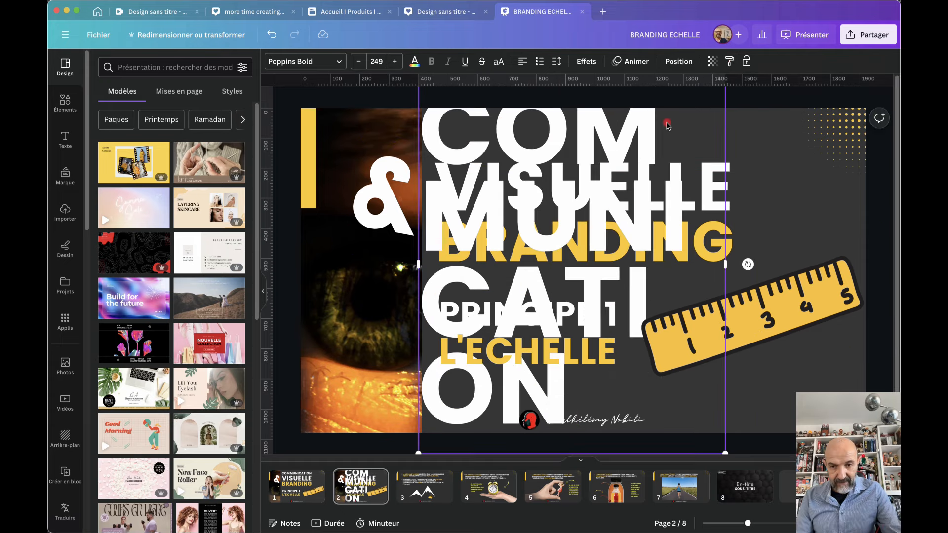
key("super+z")
key("super+z")
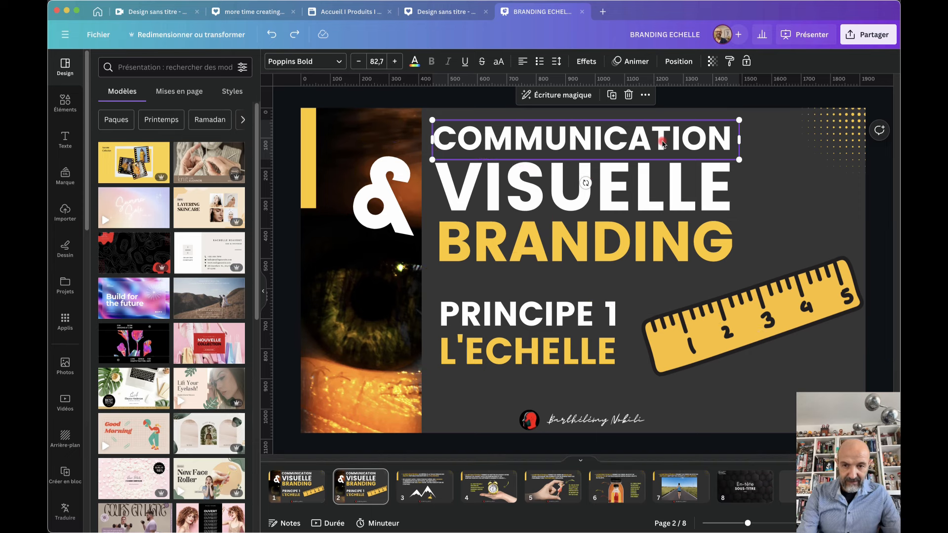
key("super+shift+z")
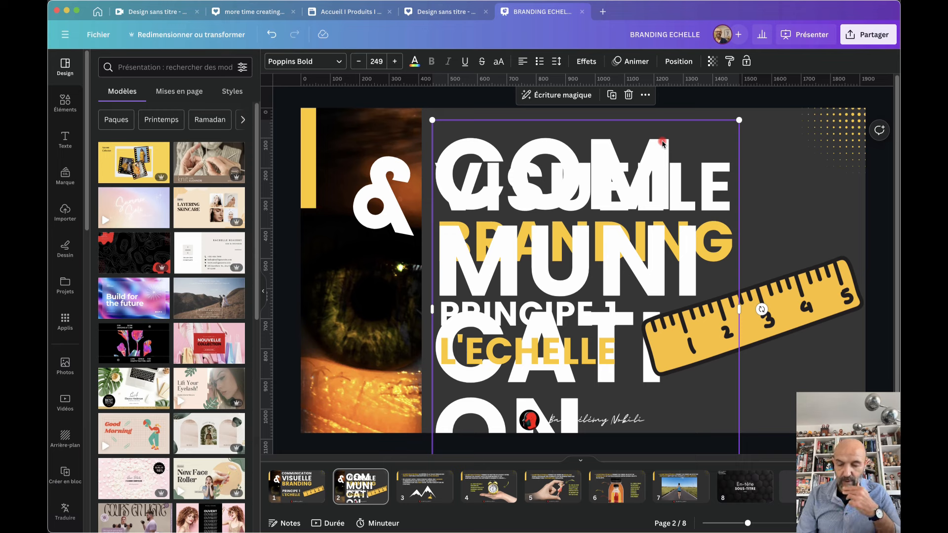
key("super+z")
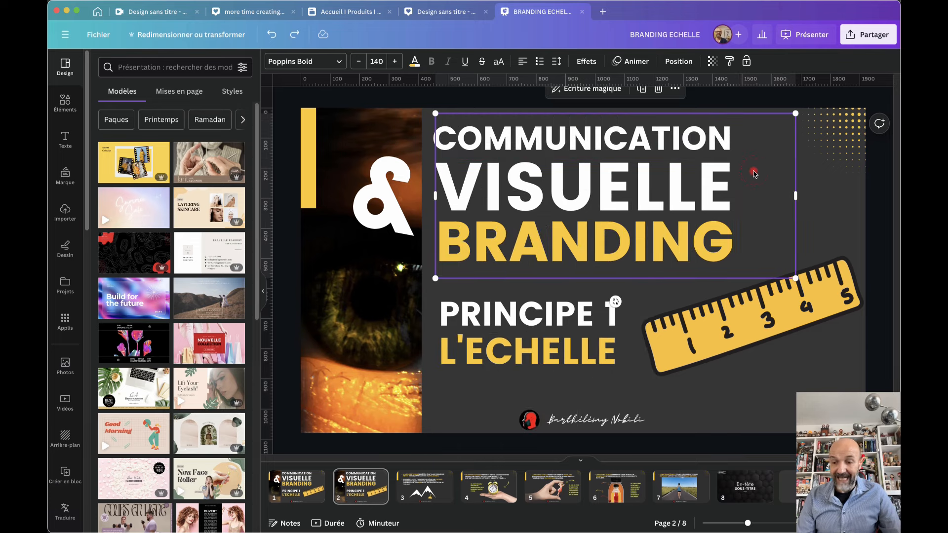
key("super+w")
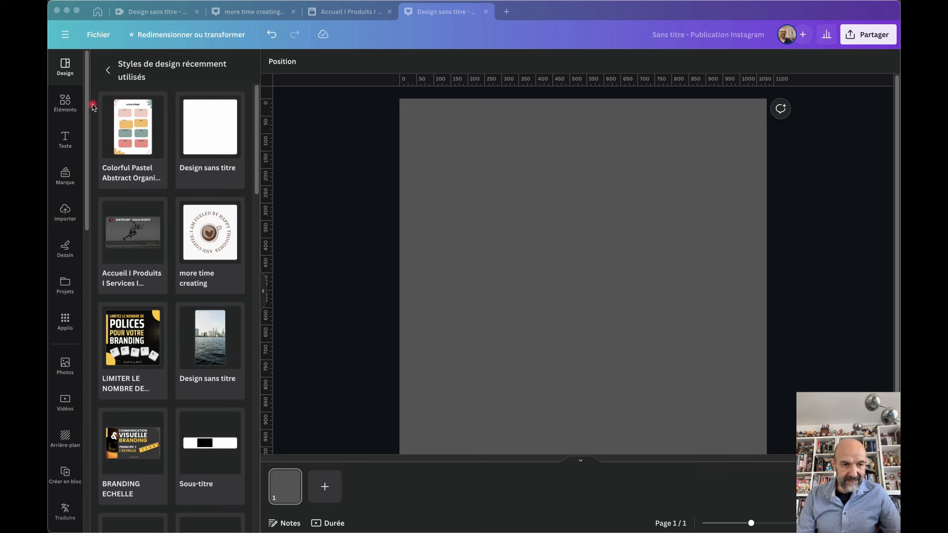
Add the triangle frame from the Elements Cadres row and move it up to the centre
left_click(62, 105)
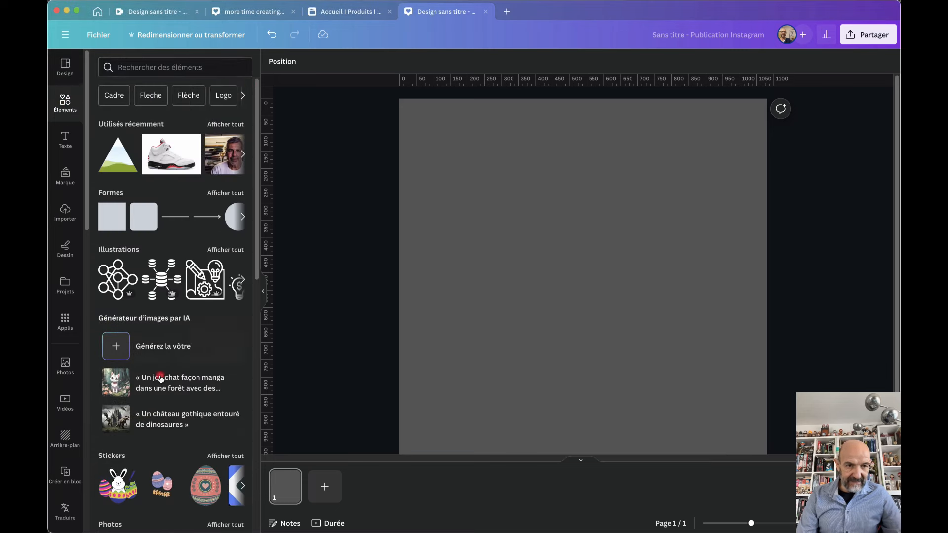
scroll(159, 386, "down", 15)
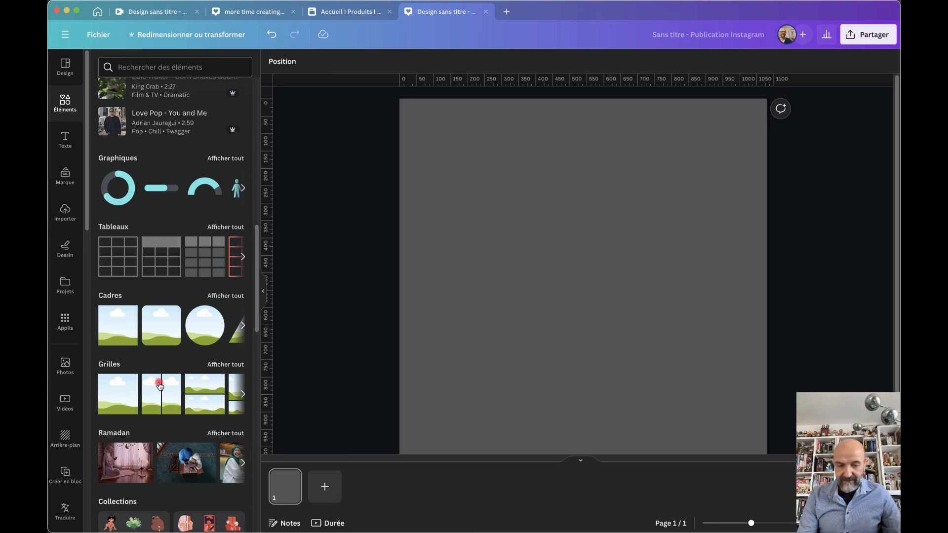
left_click(244, 329)
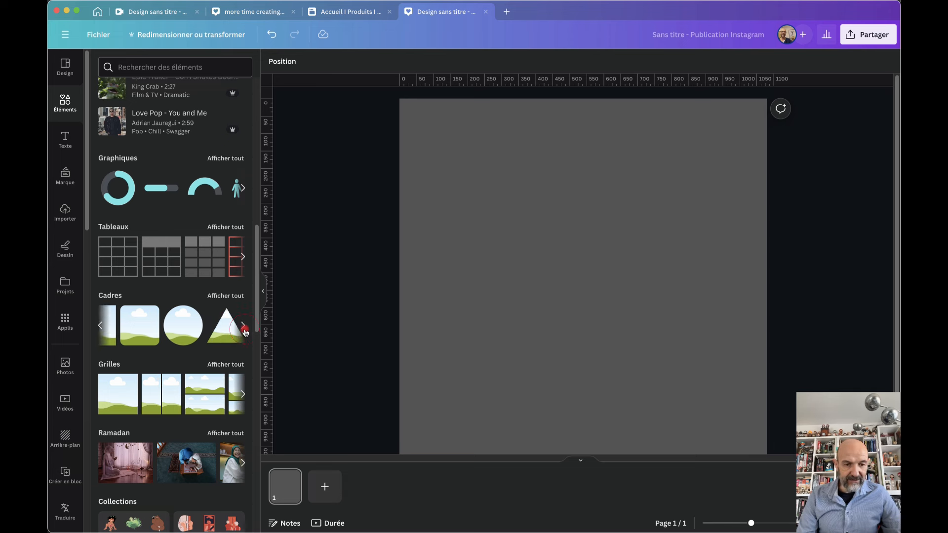
left_click(244, 329)
left_click(126, 336)
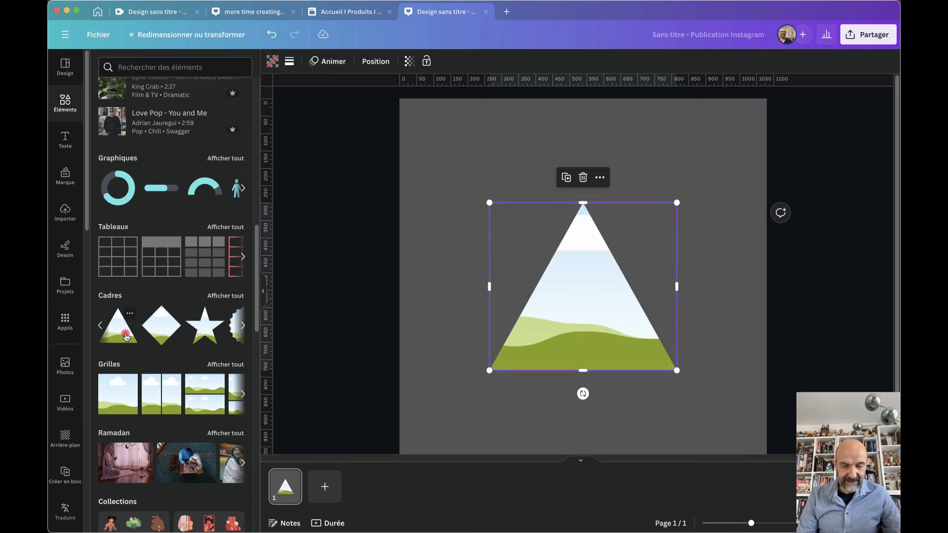
left_click_drag(567, 311, 568, 297)
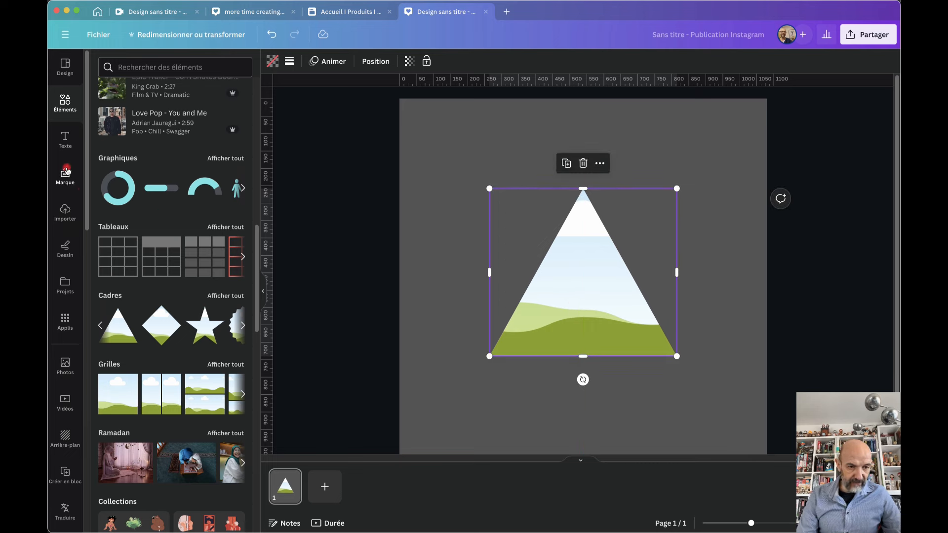
Drop the uploaded red heart image into the triangle, then enlarge and reposition it inside
left_click(65, 212)
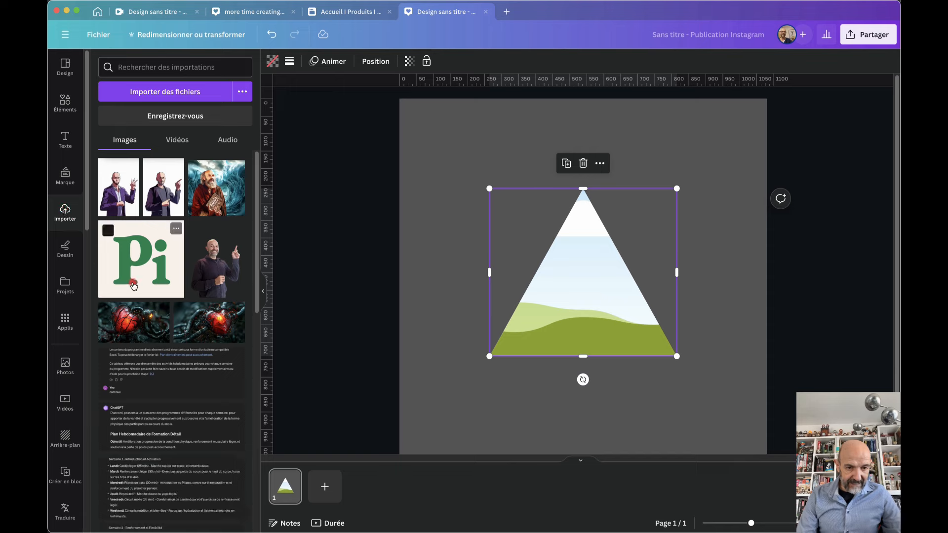
left_click_drag(188, 280, 565, 271)
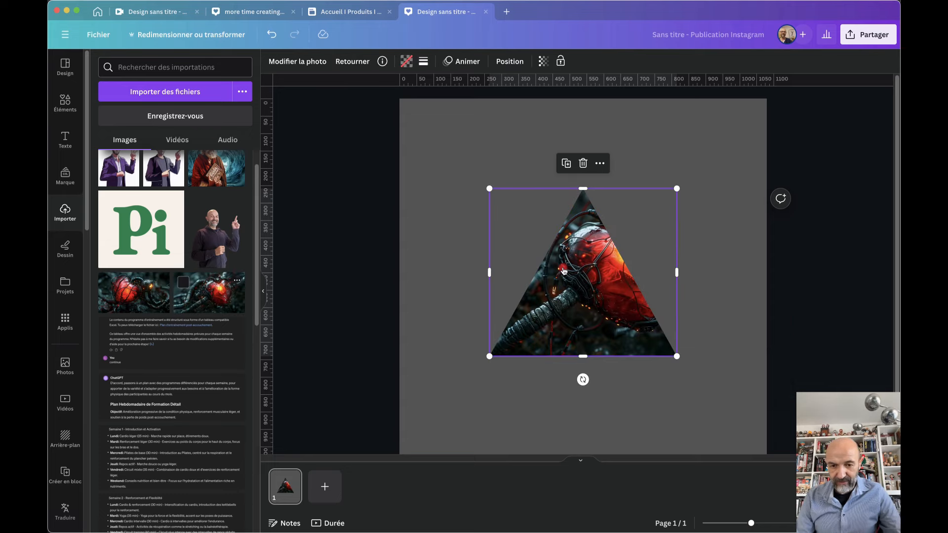
double_click(565, 271)
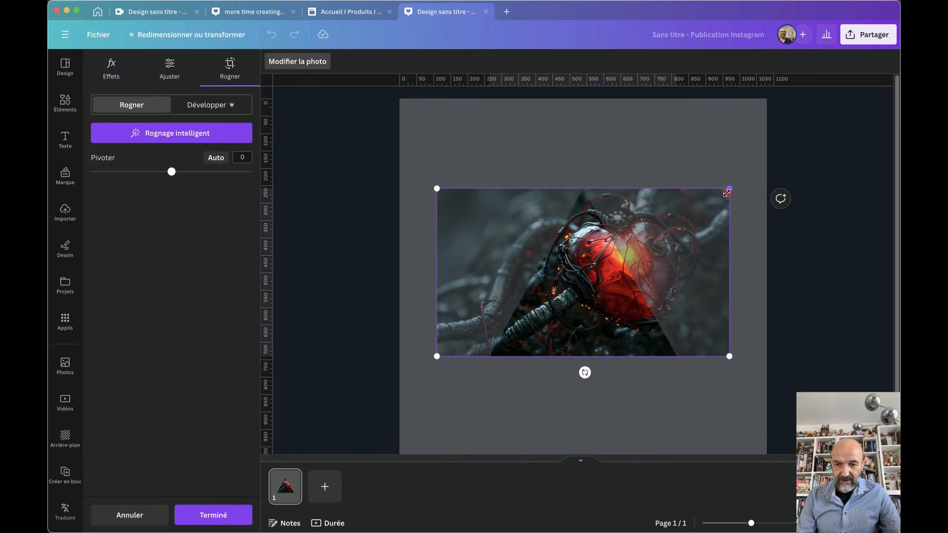
left_click_drag(727, 193, 808, 143)
left_click_drag(676, 304, 575, 350)
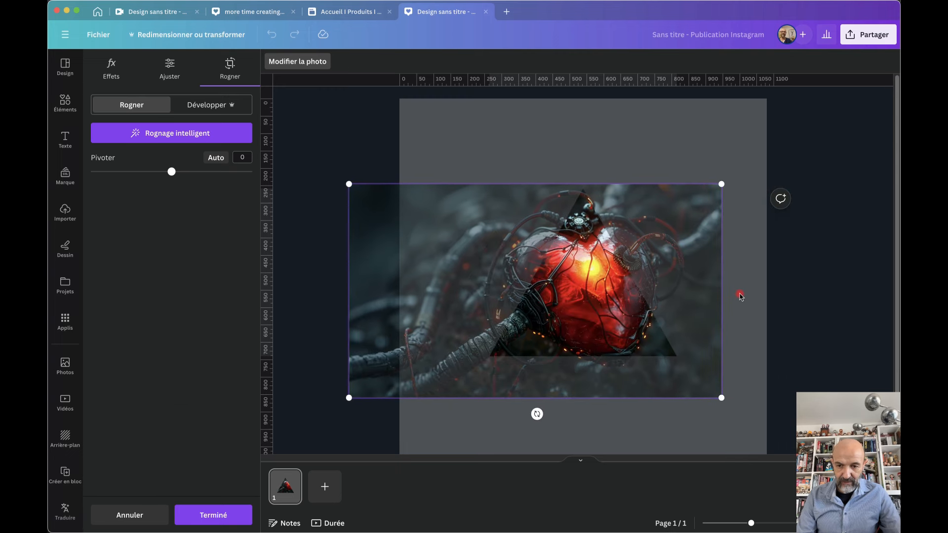
left_click(741, 295)
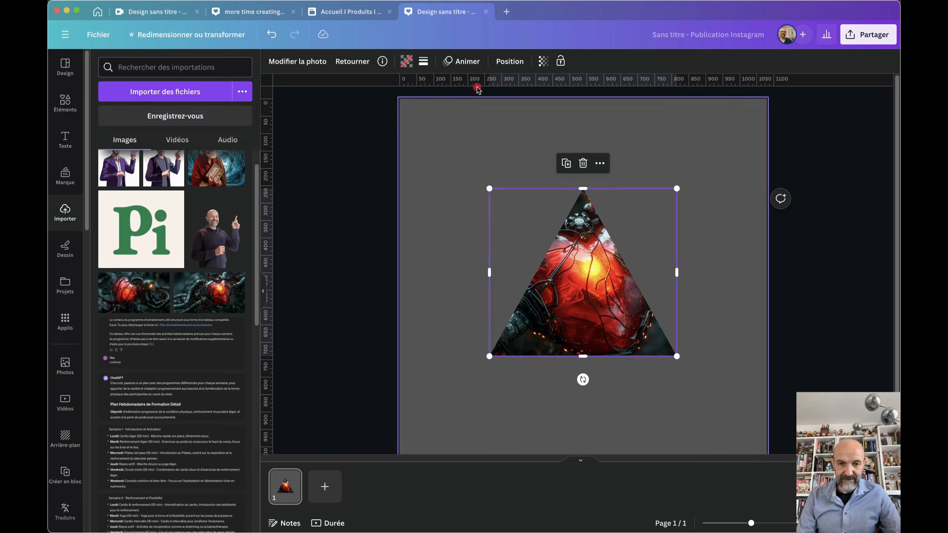
Give the triangle a solid border of thickness 17 and colour it white
left_click(424, 62)
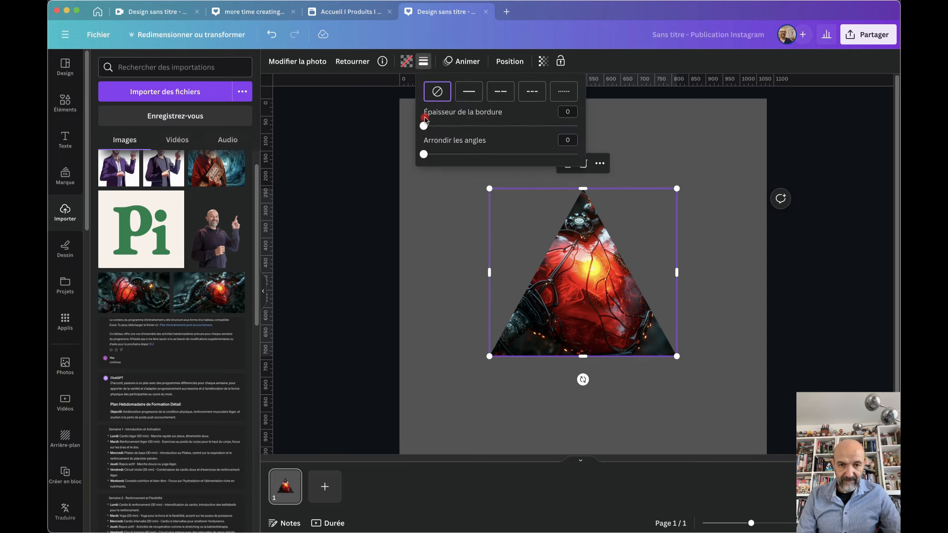
left_click_drag(424, 126, 450, 129)
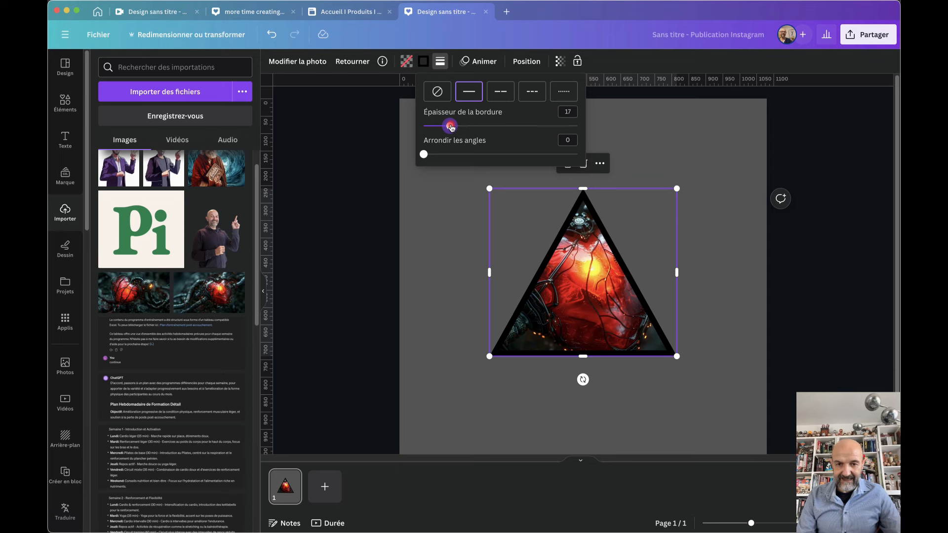
left_click(502, 93)
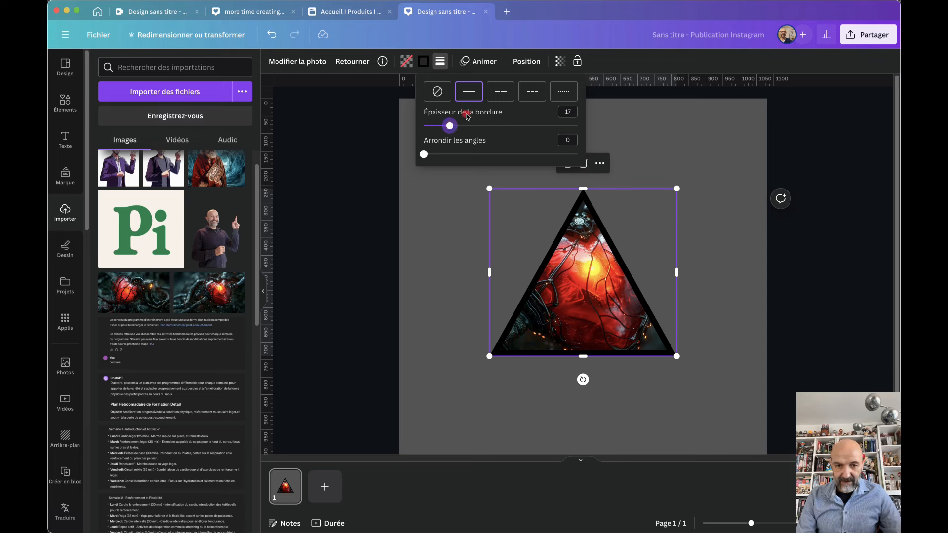
left_click(498, 91)
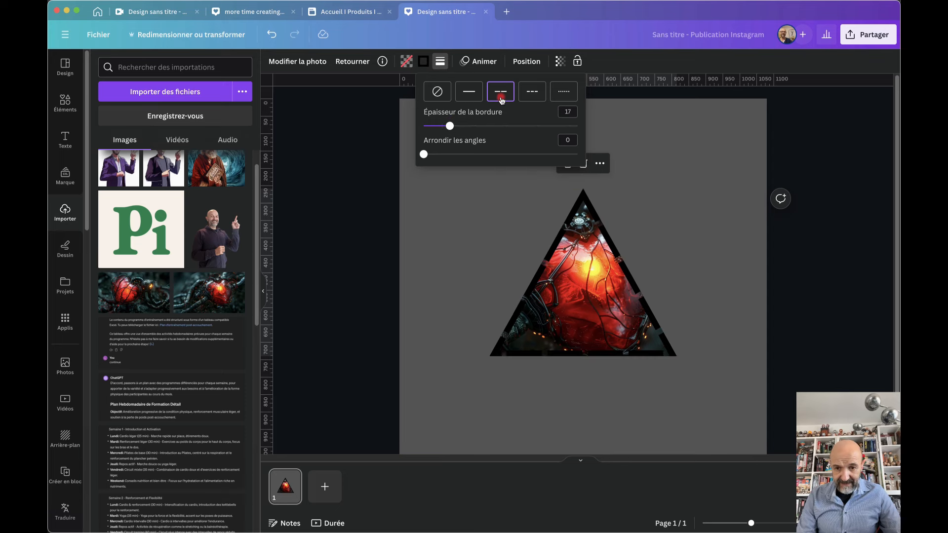
left_click(531, 93)
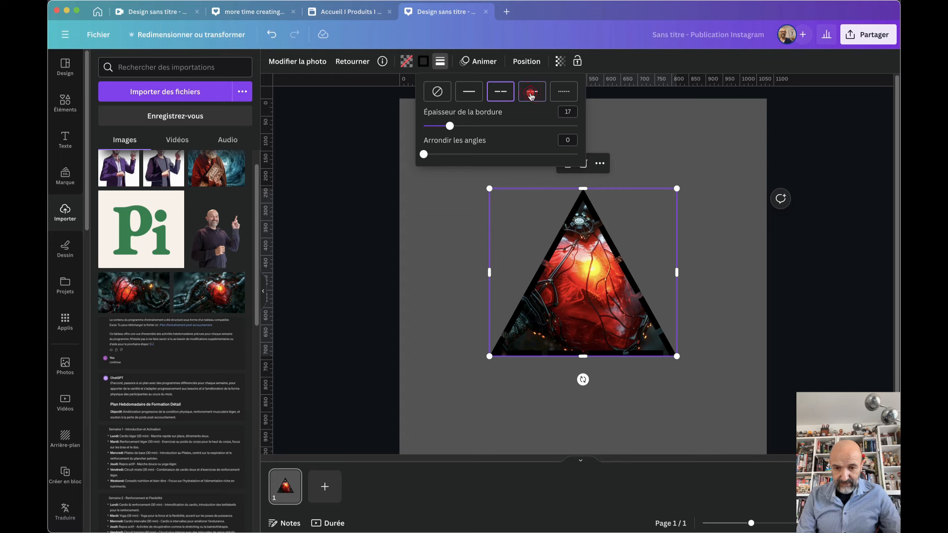
left_click(477, 93)
left_click(424, 155)
mouse_move(424, 155)
left_mouse_down()
mouse_move(473, 155)
mouse_move(424, 155)
left_mouse_up()
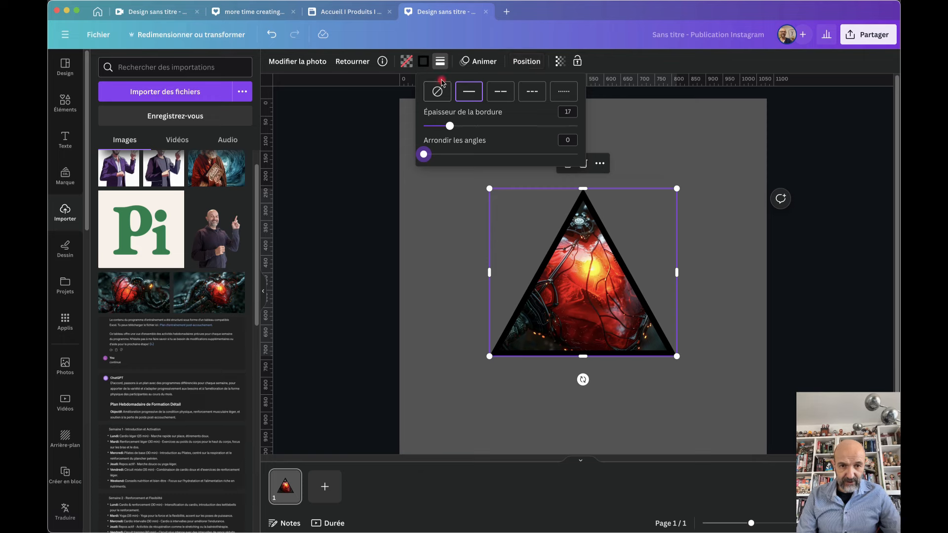
left_click(423, 62)
left_click(236, 344)
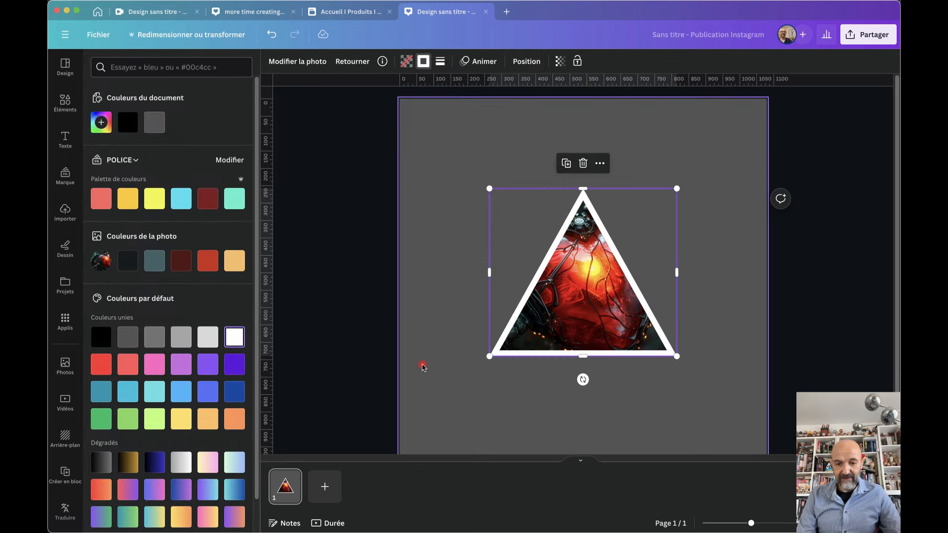
Reposition the triangle against the page's centre guides
left_click(422, 365)
left_click_drag(567, 313, 568, 328)
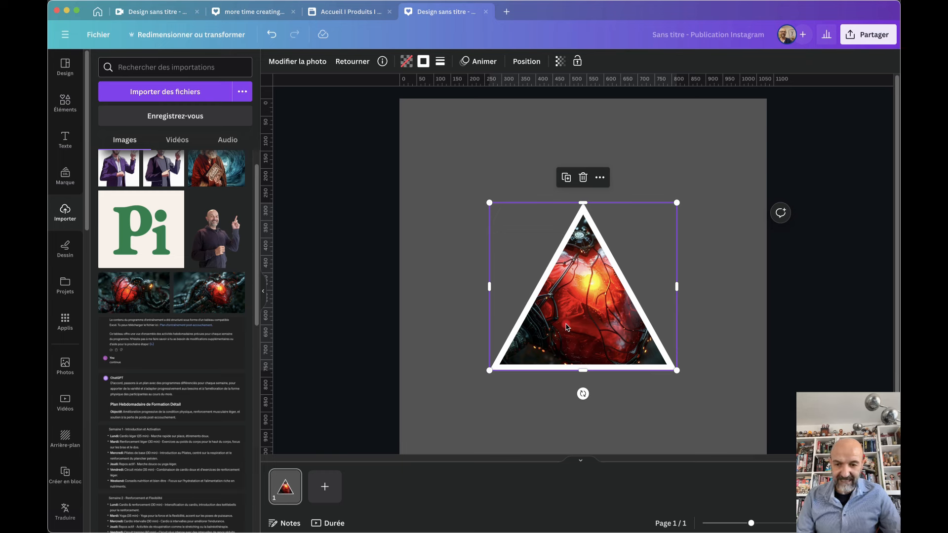
mouse_move(571, 326)
left_mouse_down()
mouse_move(573, 287)
mouse_move(573, 322)
left_mouse_up()
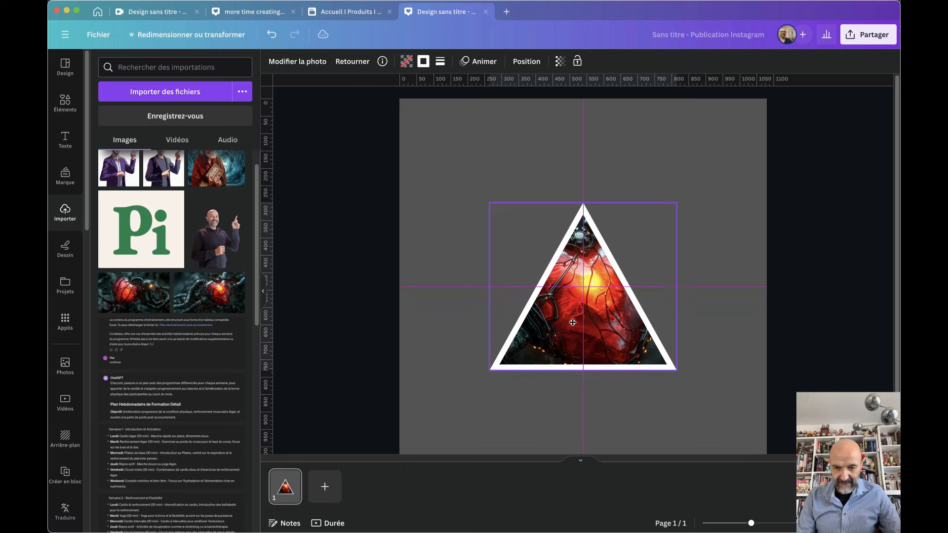
Try gradient borders, then set the triangle's border to the red from the photo colours
left_click(423, 61)
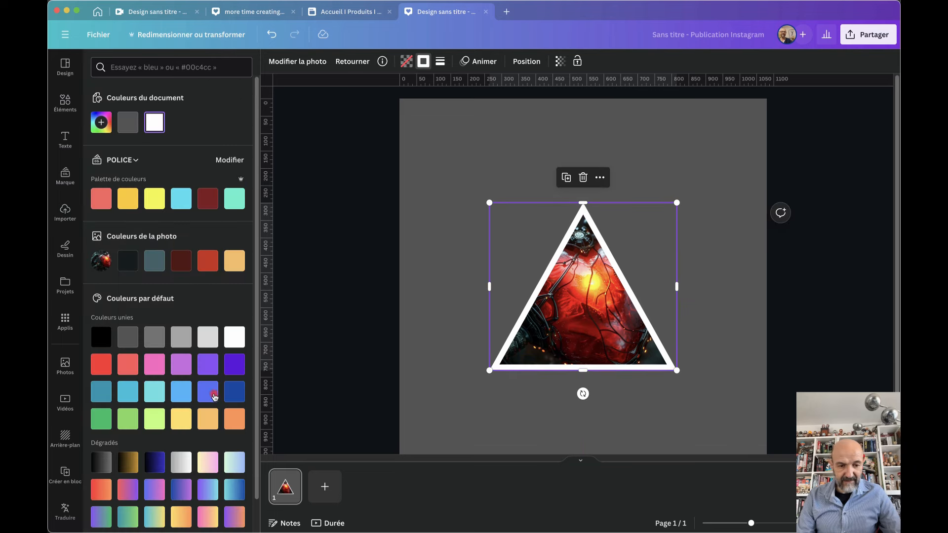
scroll(212, 438, "down", 2)
left_click(208, 488)
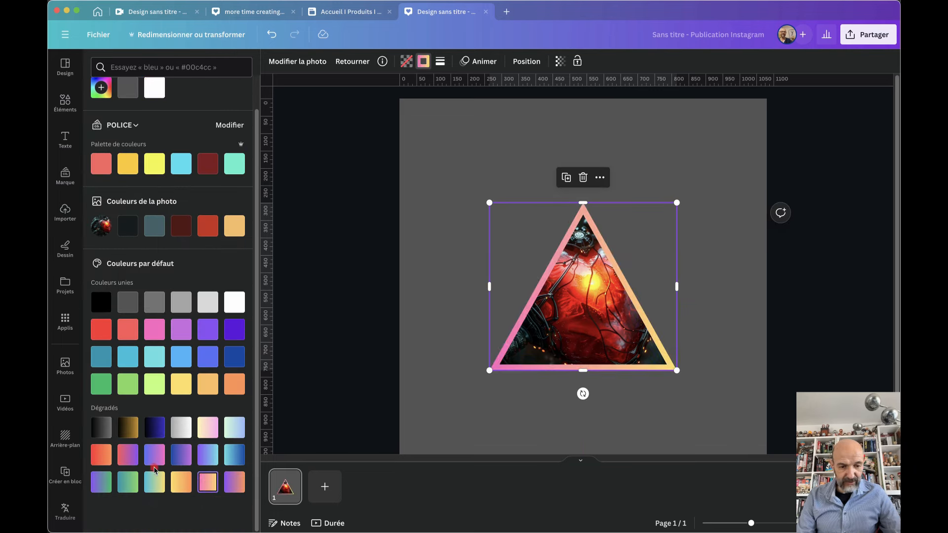
left_click(129, 457)
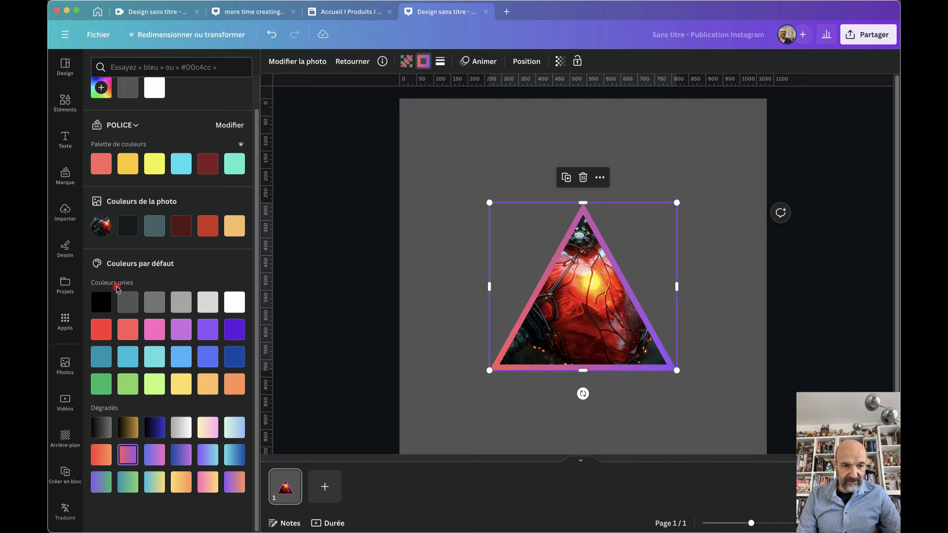
left_click(207, 227)
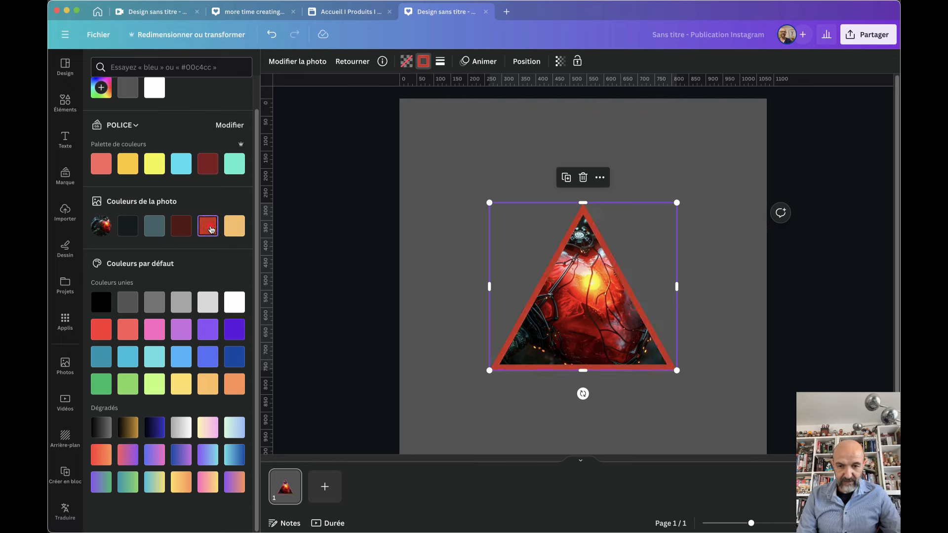
scroll(183, 139, "up", 2)
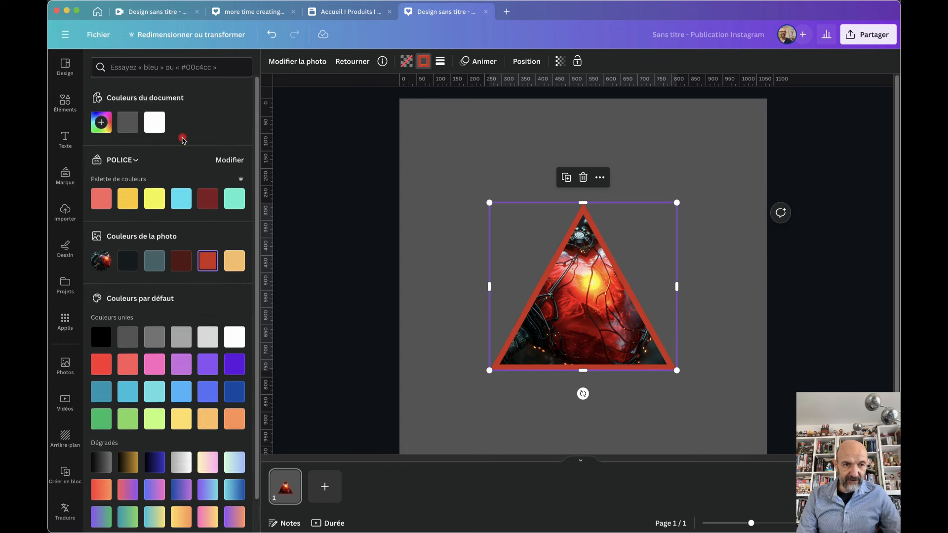
scroll(180, 140, "down", 2)
scroll(165, 181, "up", 2)
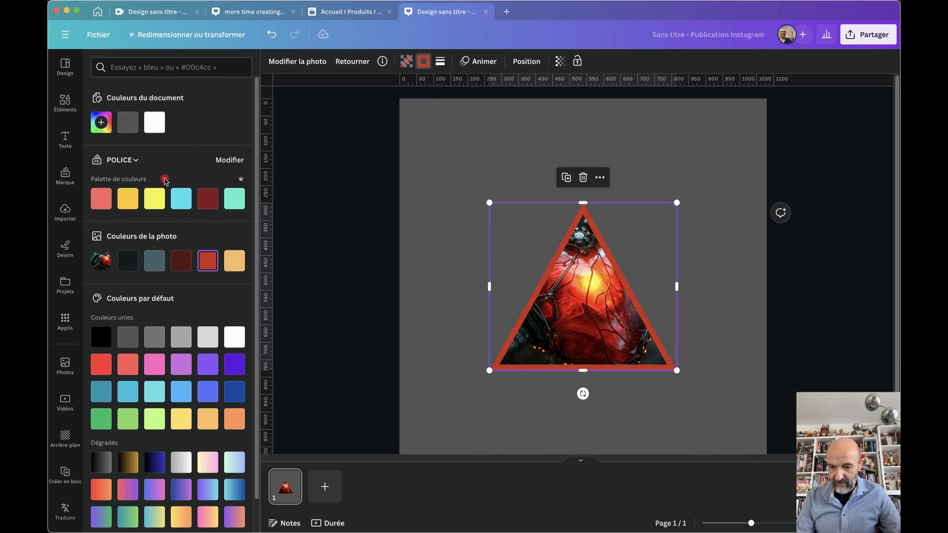
Nudge the triangle slightly right and up, then deselect it
left_click_drag(578, 307, 580, 307)
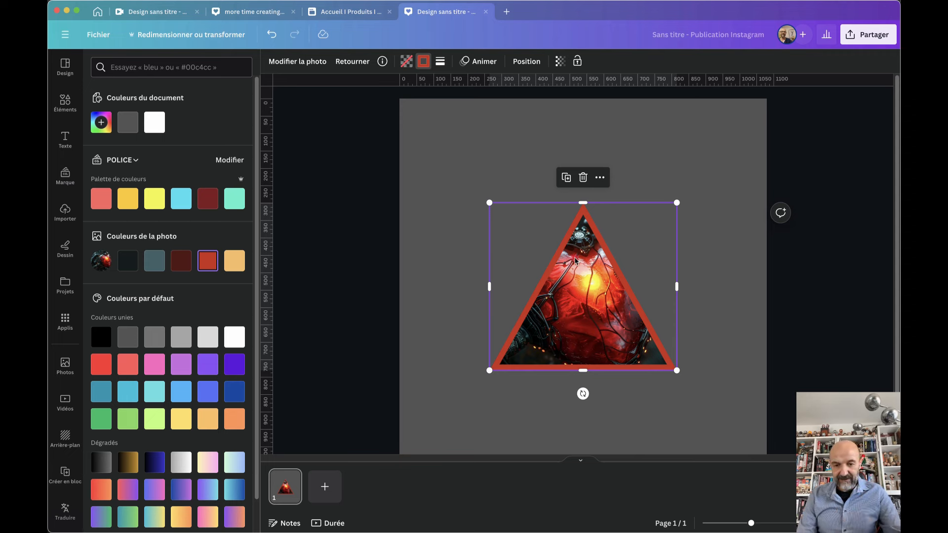
mouse_move(573, 288)
left_mouse_down()
mouse_move(571, 271)
mouse_move(571, 284)
left_mouse_up()
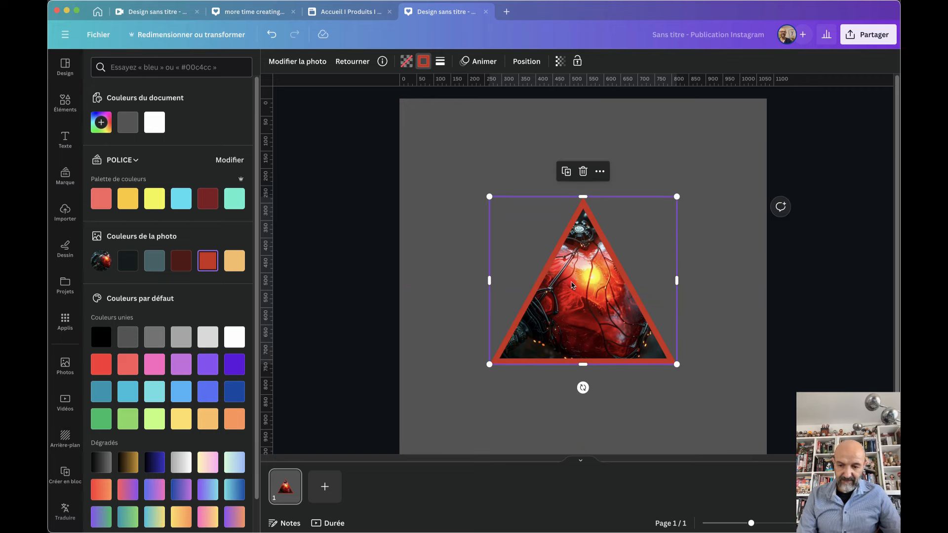
left_click(436, 278)
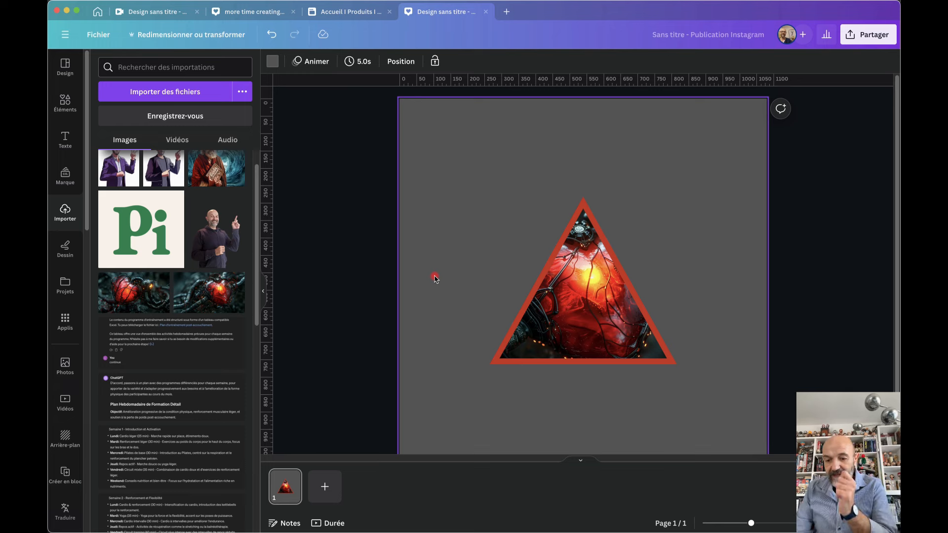
Move the red-bordered triangle higher on the page
left_click(583, 275)
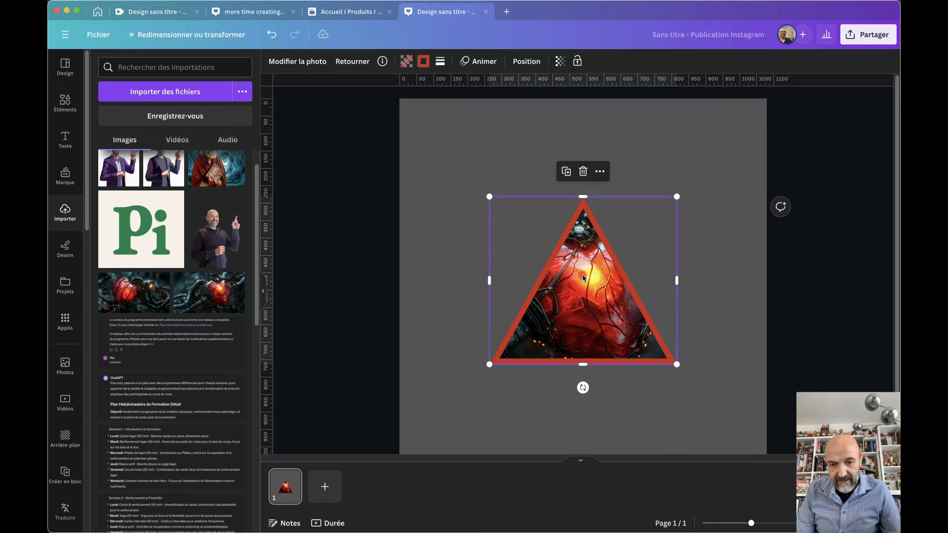
left_click_drag(584, 274, 584, 248)
left_click(456, 275)
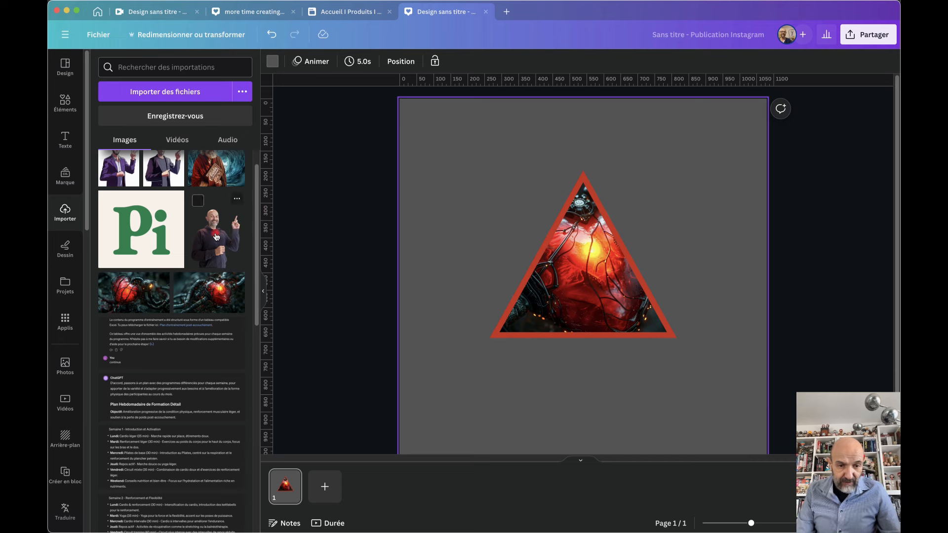
Try the man cut-out photo over the triangle, enlarging and moving it, then delete it
left_click_drag(212, 237, 574, 245)
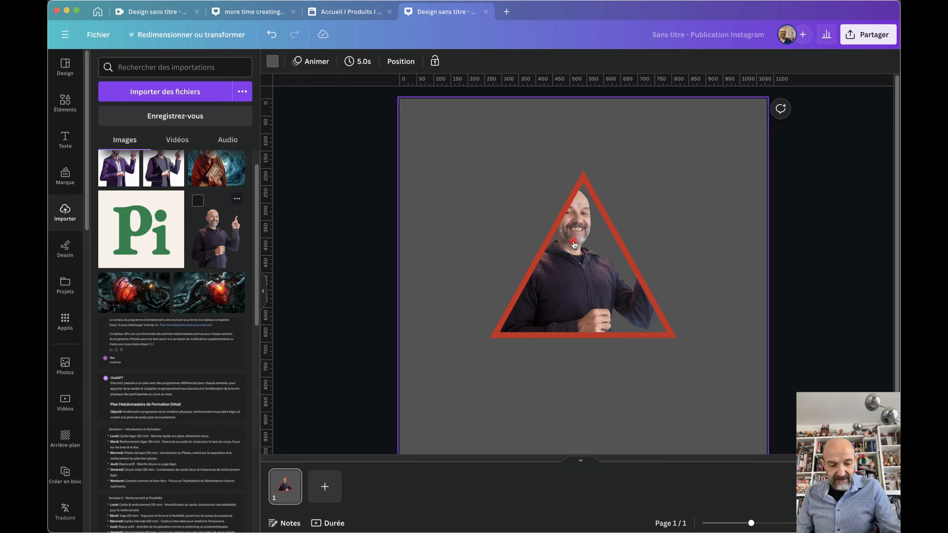
key("super+z")
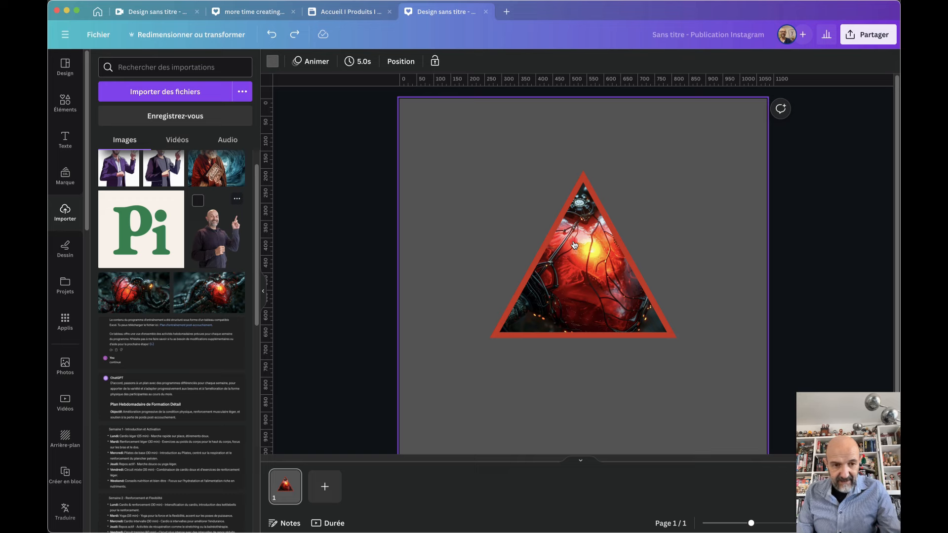
left_click(215, 236)
left_click_drag(618, 341, 523, 376)
left_click_drag(591, 176, 625, 128)
left_click_drag(466, 417, 568, 339)
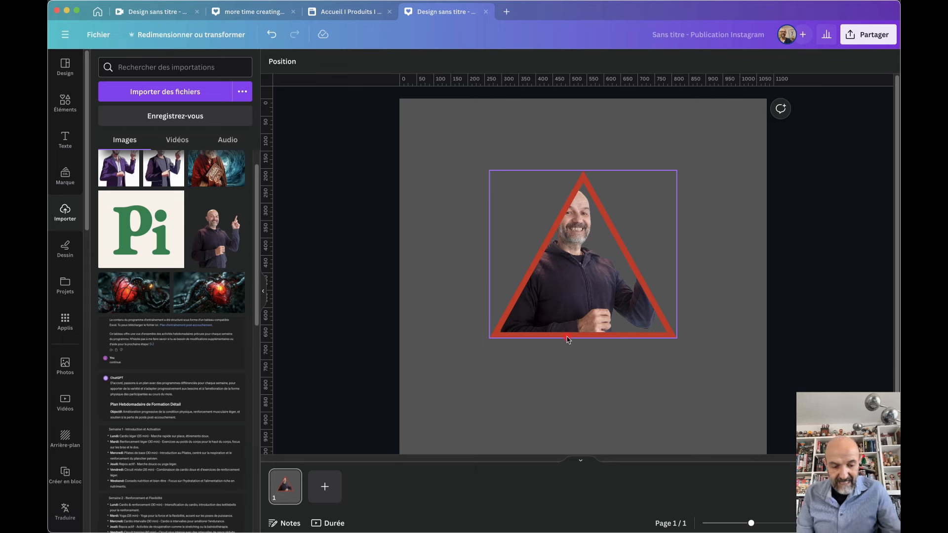
left_click_drag(568, 339, 569, 340)
left_click_drag(591, 288, 386, 341)
key("Delete")
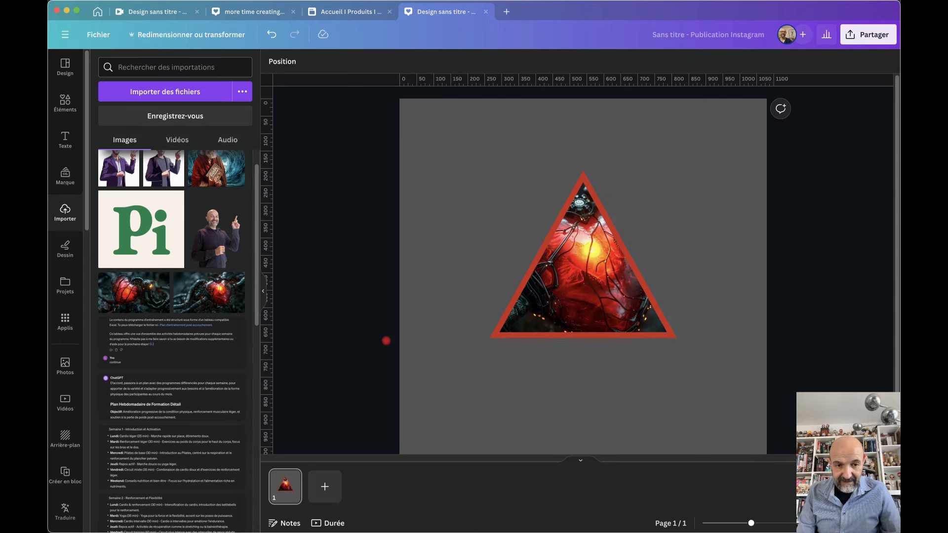
Add the man cut-out photo again and position it in front of the triangle frame
left_click(215, 228)
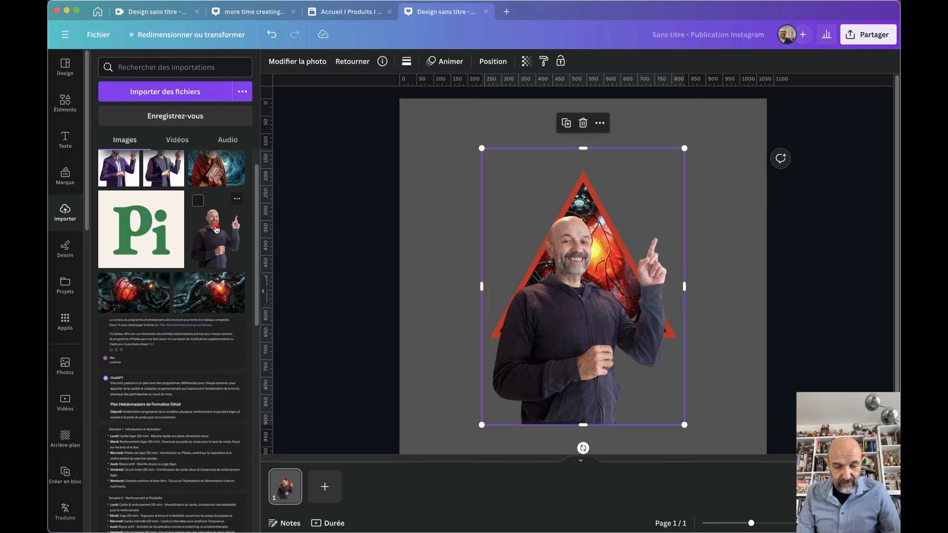
key("Delete")
left_click_drag(218, 240, 506, 150)
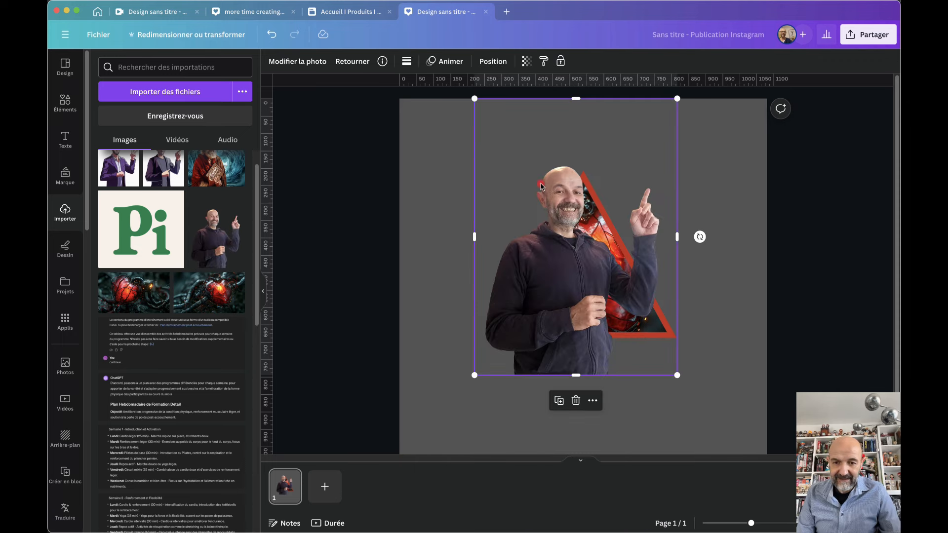
left_click_drag(545, 265, 566, 239)
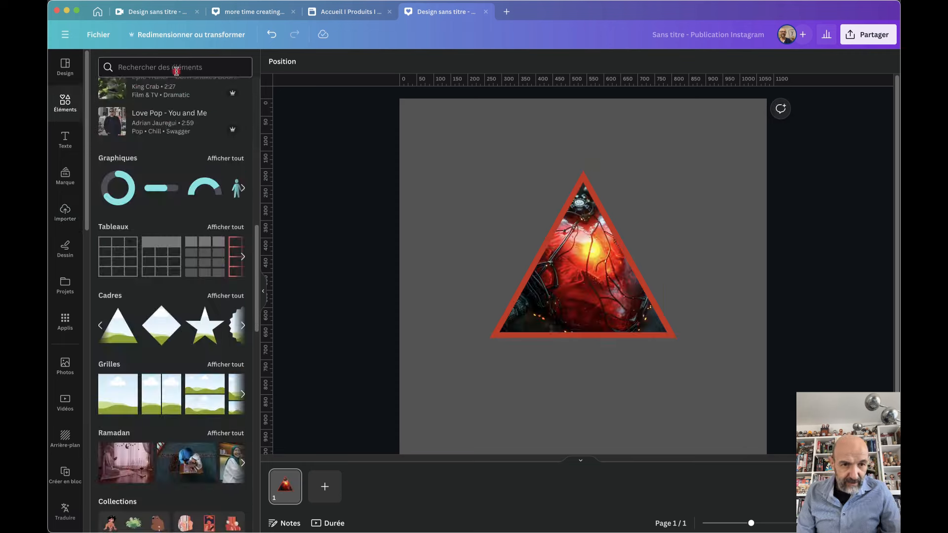
Search Elements for 'clouds' and place a cloud photo over the triangle
left_click(180, 67)
type("clouds")
key("Return")
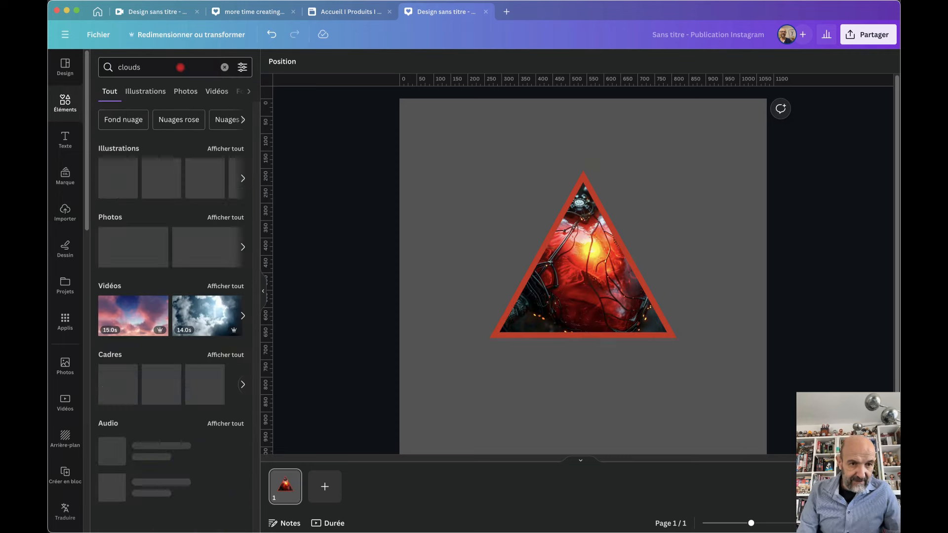
left_click_drag(128, 246, 462, 221)
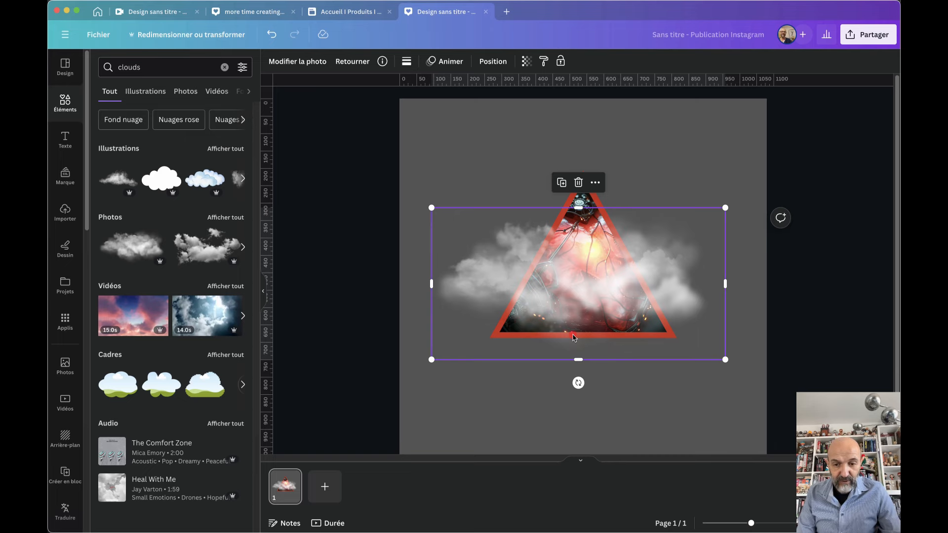
left_click_drag(567, 226, 573, 176)
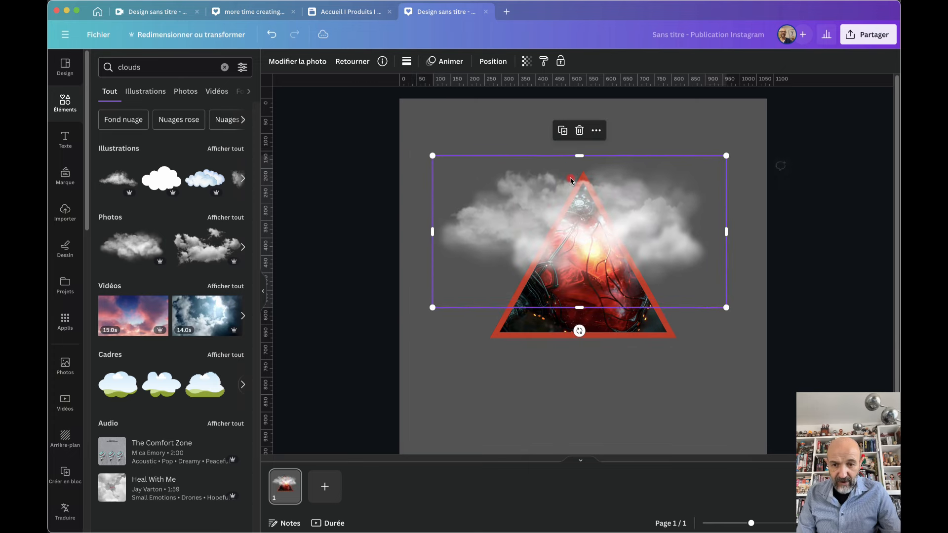
left_click(626, 398)
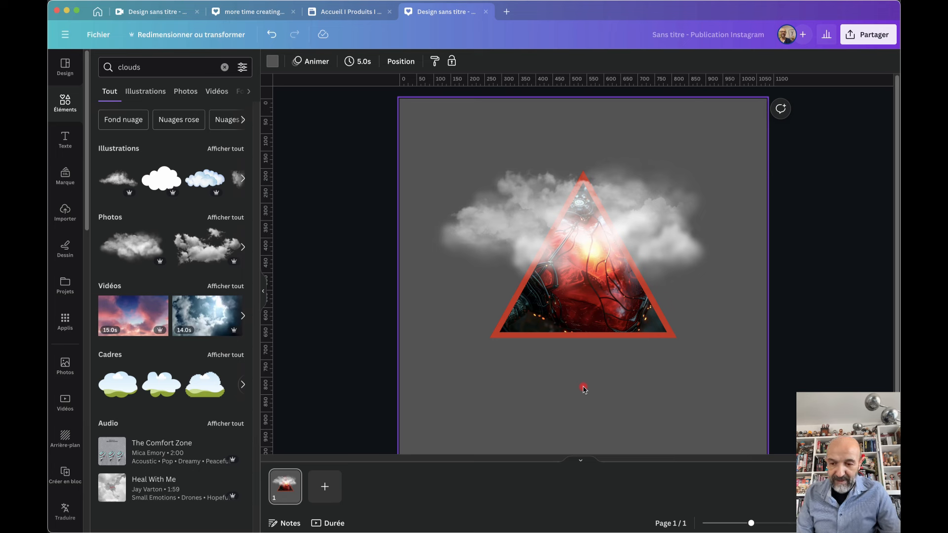
Add a second cloud photo over the triangle, then select everything and delete it
left_click(205, 259)
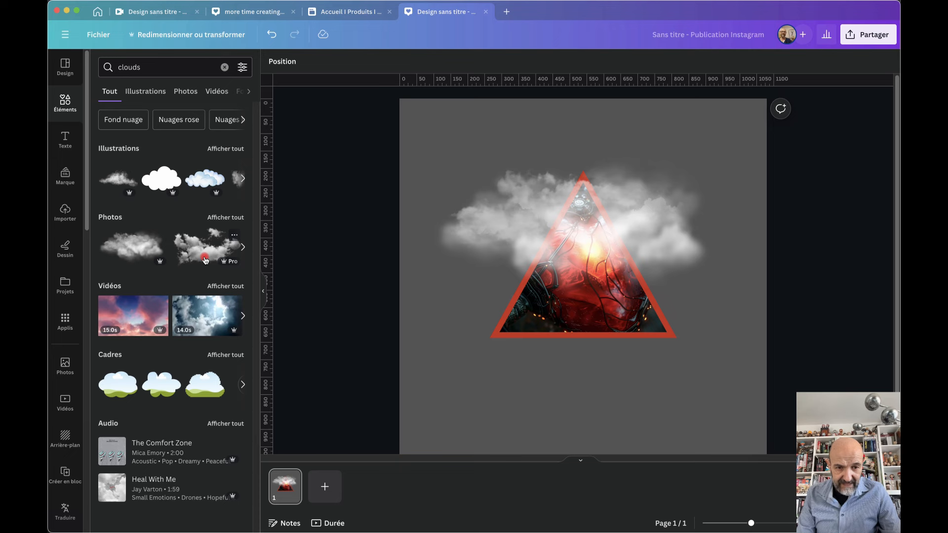
left_click(205, 261)
mouse_move(474, 314)
left_mouse_down()
mouse_move(414, 408)
mouse_move(495, 383)
mouse_move(502, 295)
mouse_move(472, 292)
mouse_move(573, 292)
mouse_move(503, 312)
mouse_move(425, 411)
mouse_move(489, 323)
left_mouse_up()
key("super")
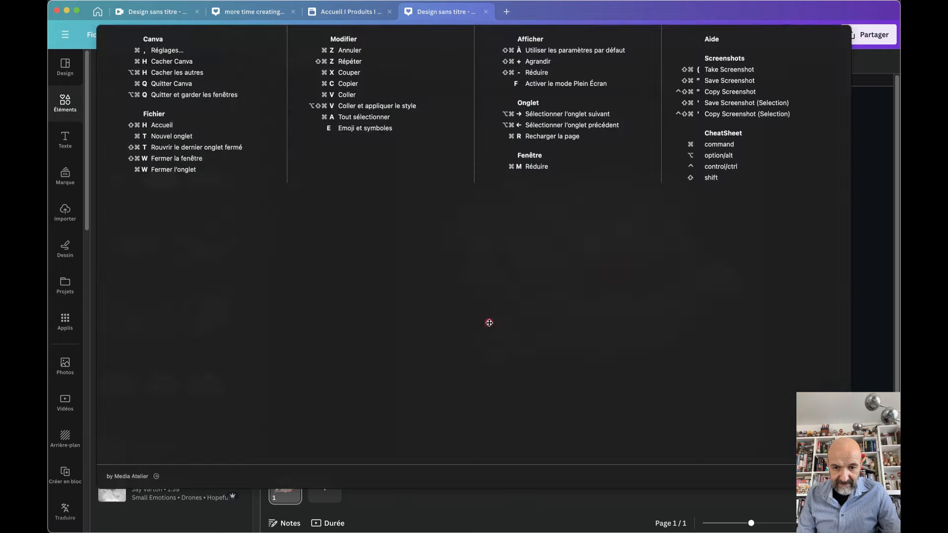
left_click(386, 390)
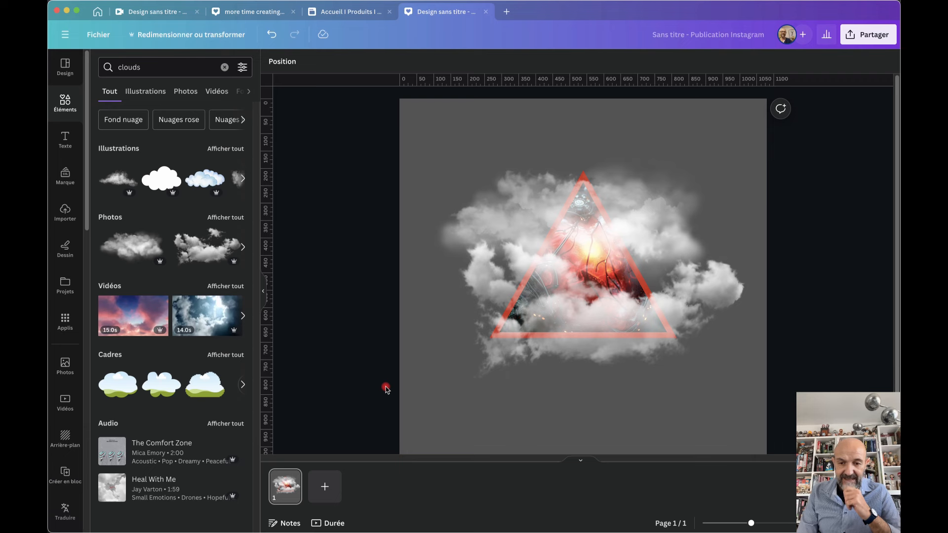
left_click_drag(563, 334, 544, 371)
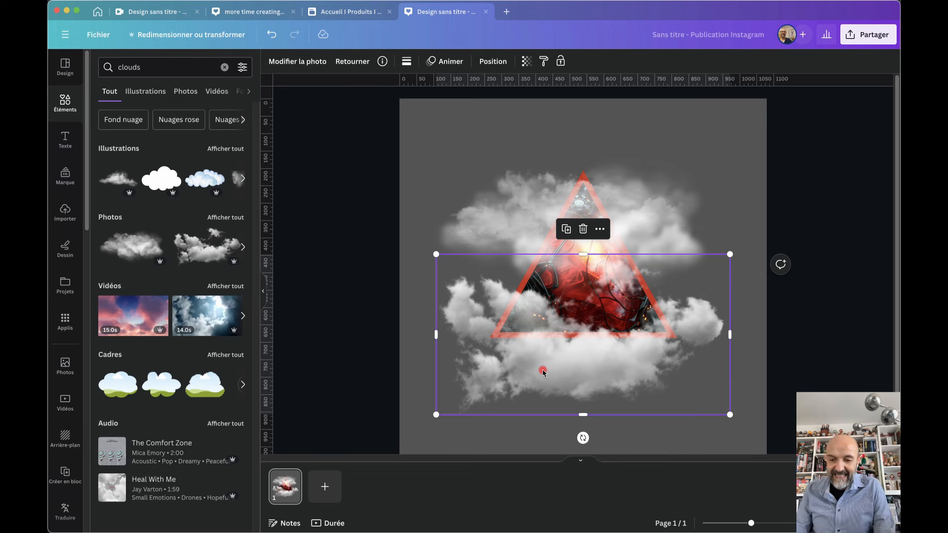
left_click_drag(328, 161, 669, 383)
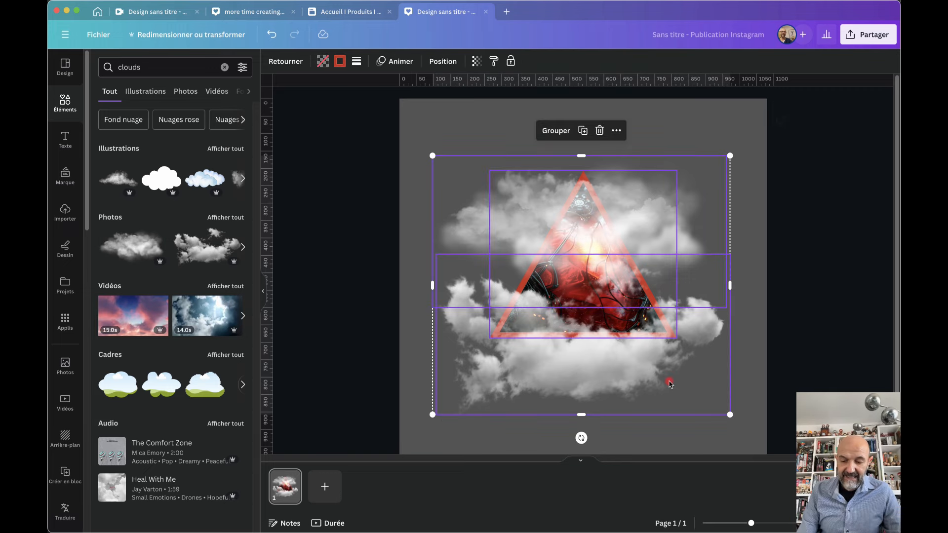
key("Delete")
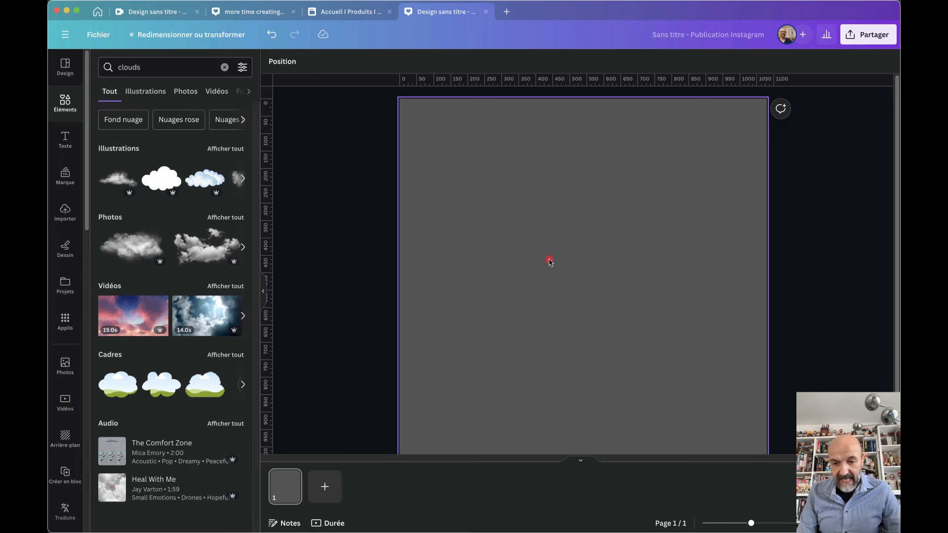
Add a 'Votre texte de paragraphe' text box, enlarge it to size 31,5 and move it up-right
left_click(548, 262)
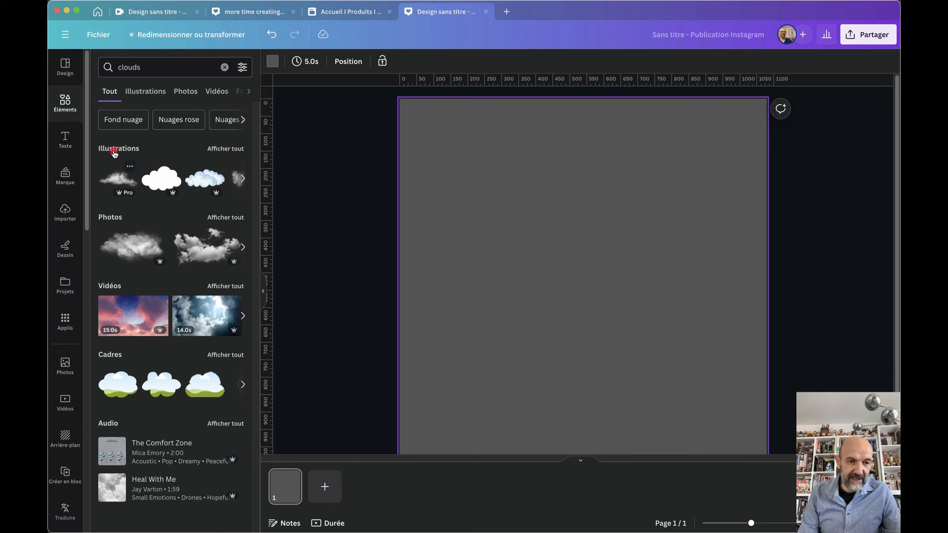
key("t")
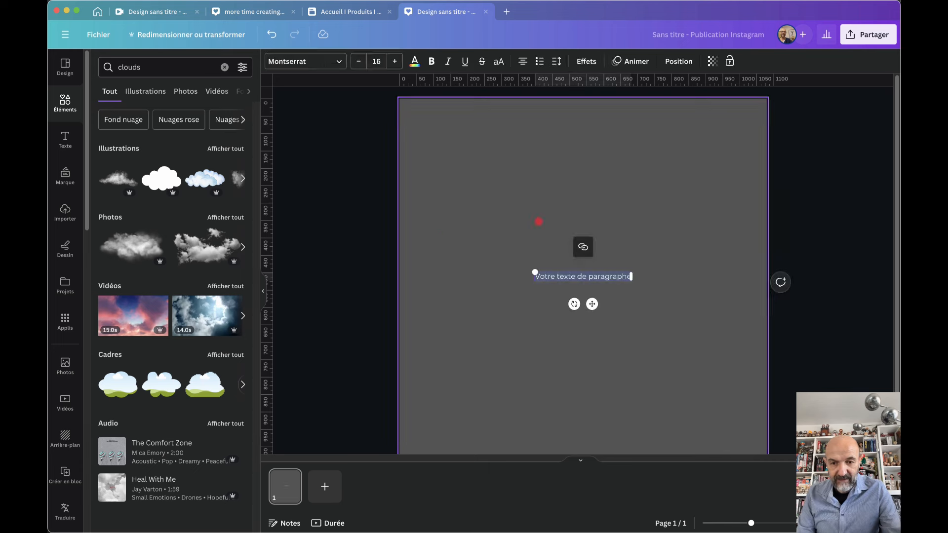
left_click_drag(532, 272, 440, 264)
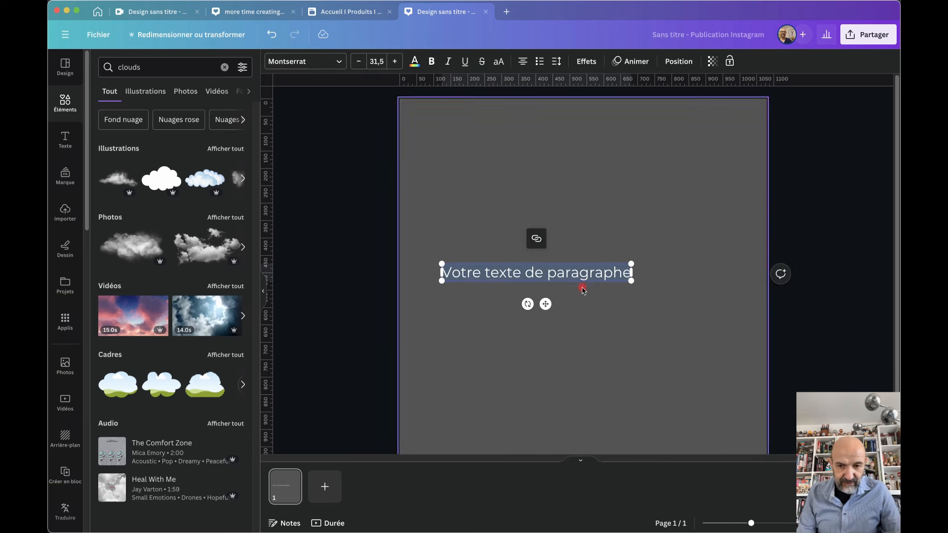
left_click(603, 246)
left_click(568, 271)
left_click_drag(568, 271, 615, 252)
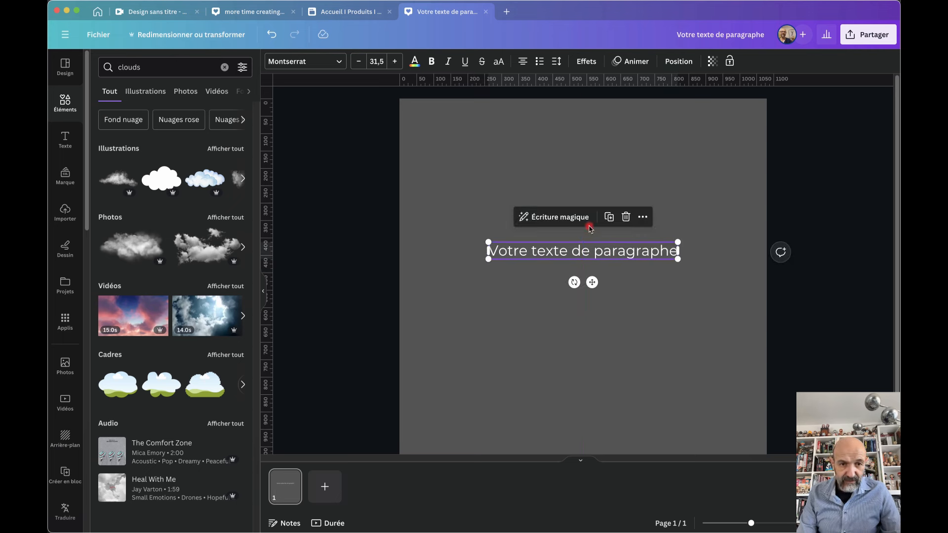
left_click(298, 61)
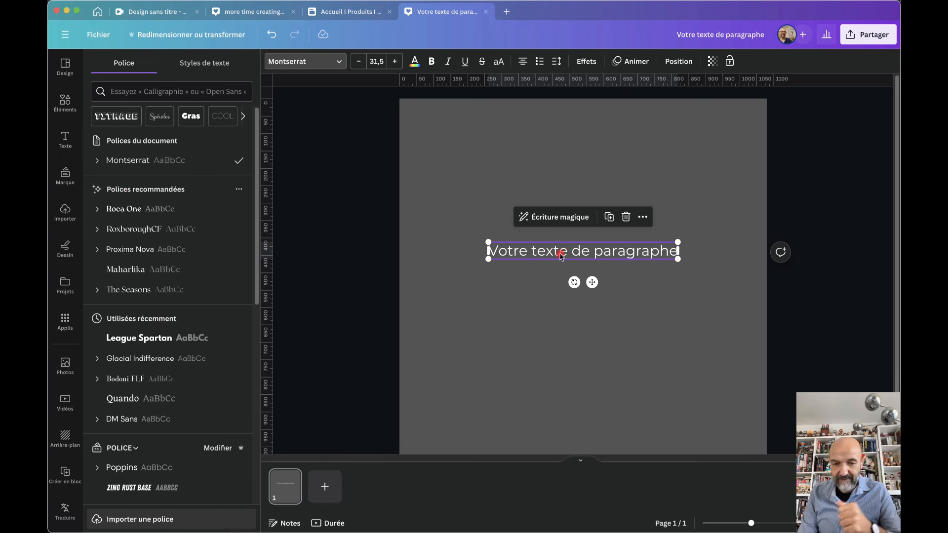
Duplicate the paragraph text, set the copy in Roca One and move it above the original
left_click_drag(562, 256, 559, 289)
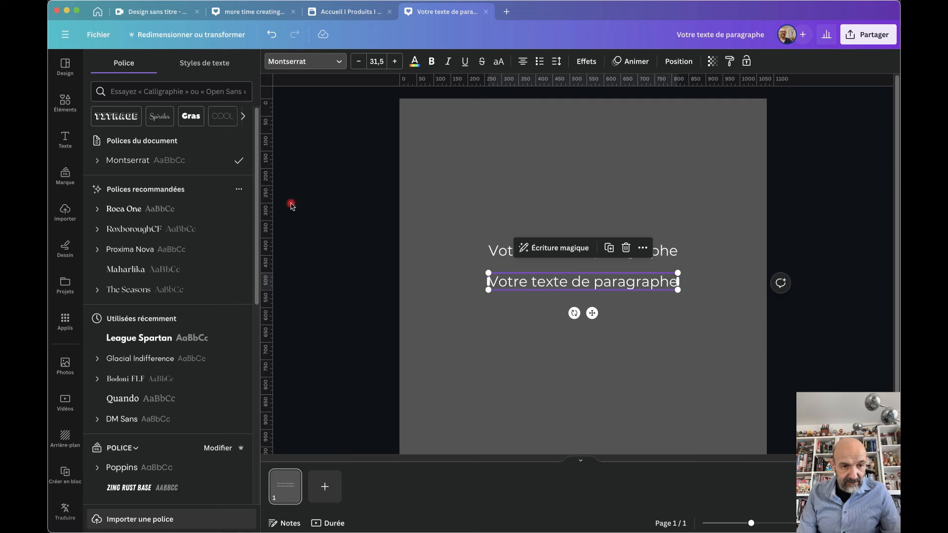
left_click(126, 209)
left_click_drag(520, 279, 521, 214)
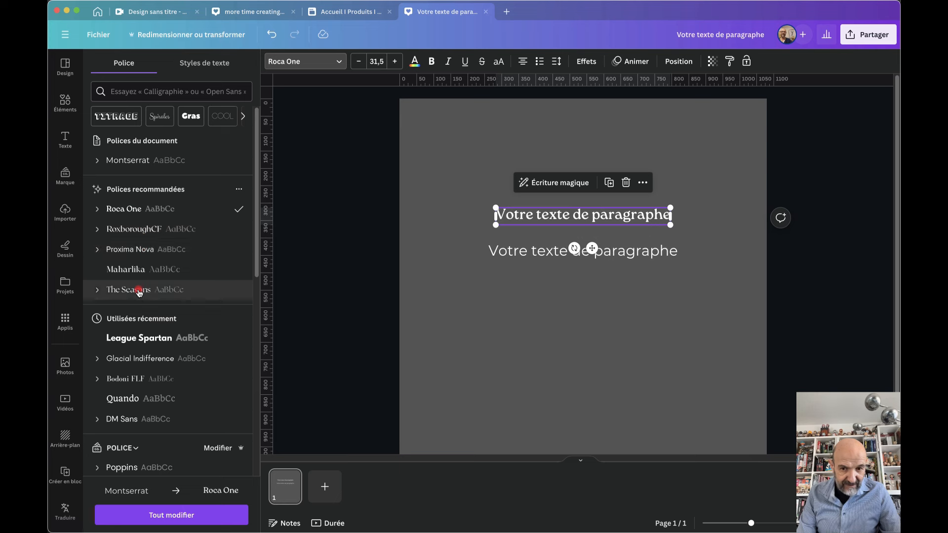
Copy the Montserrat text to the top, raise it to size 39,5 and set it in Proxima Nova
left_click(522, 252)
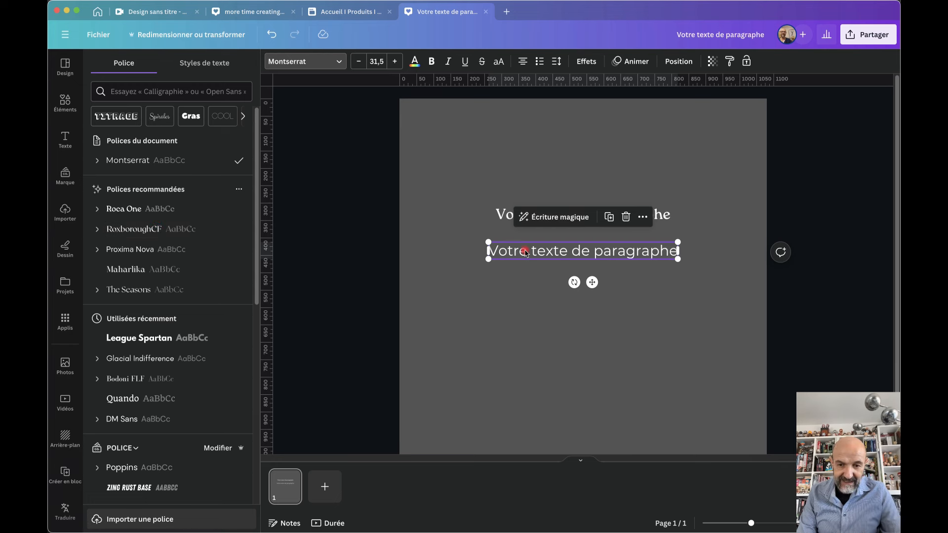
left_click_drag(526, 253, 528, 178)
left_click(396, 62)
left_click(395, 61)
left_click(395, 61)
left_click(395, 62)
left_click(395, 61)
left_click(395, 62)
left_click(395, 61)
left_click(396, 62)
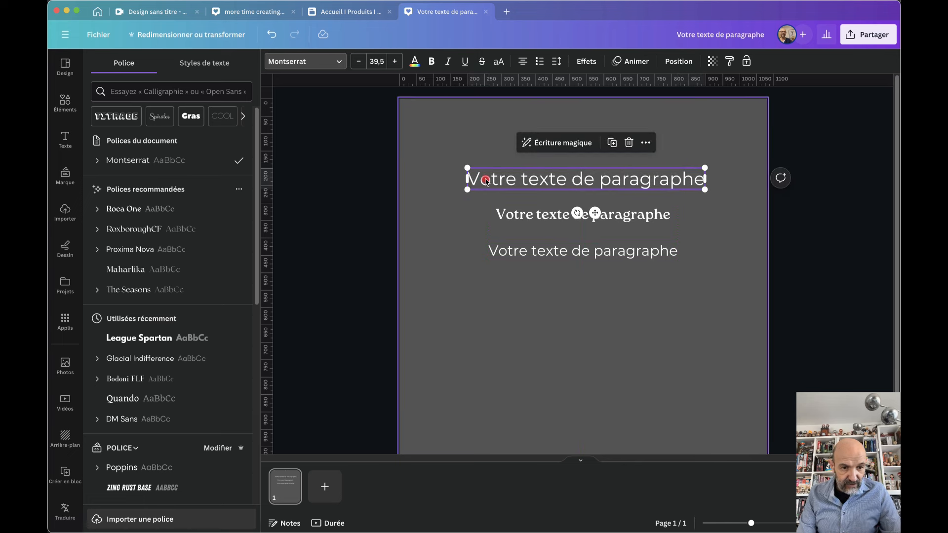
left_click(121, 250)
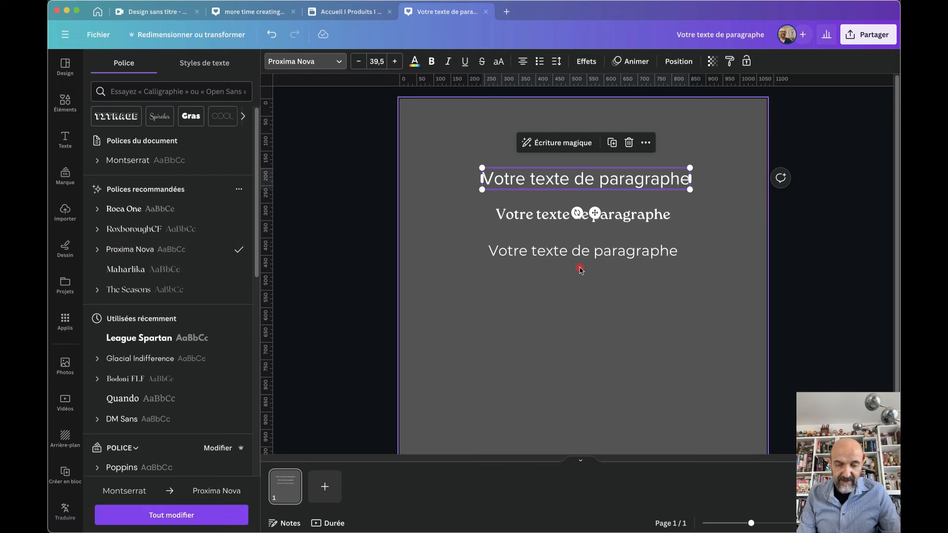
left_click(547, 324)
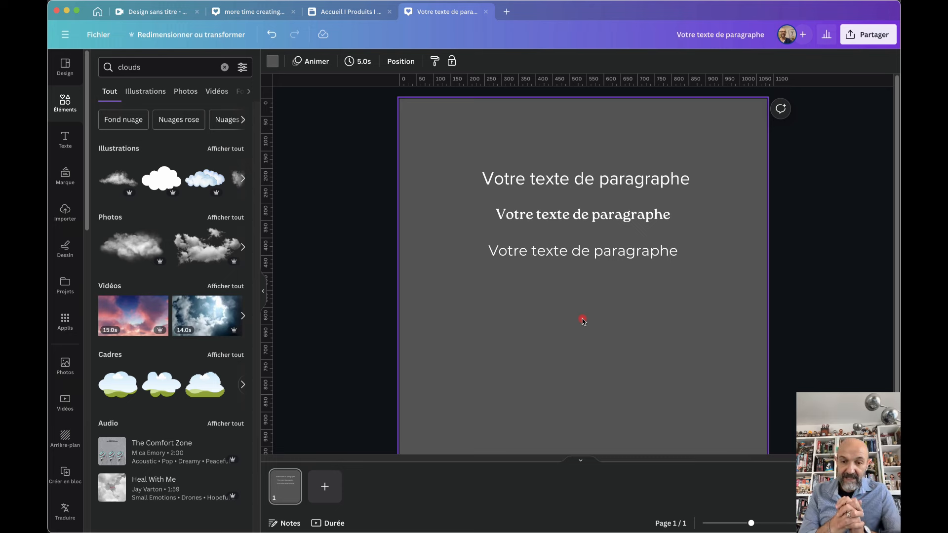
Nudge the top Proxima Nova text slightly higher on the page
left_click(556, 175)
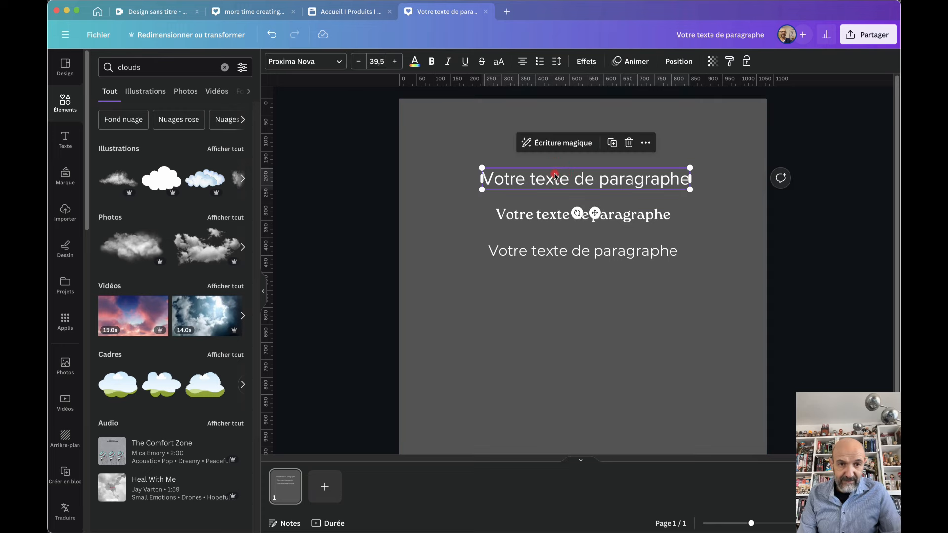
left_click(296, 66)
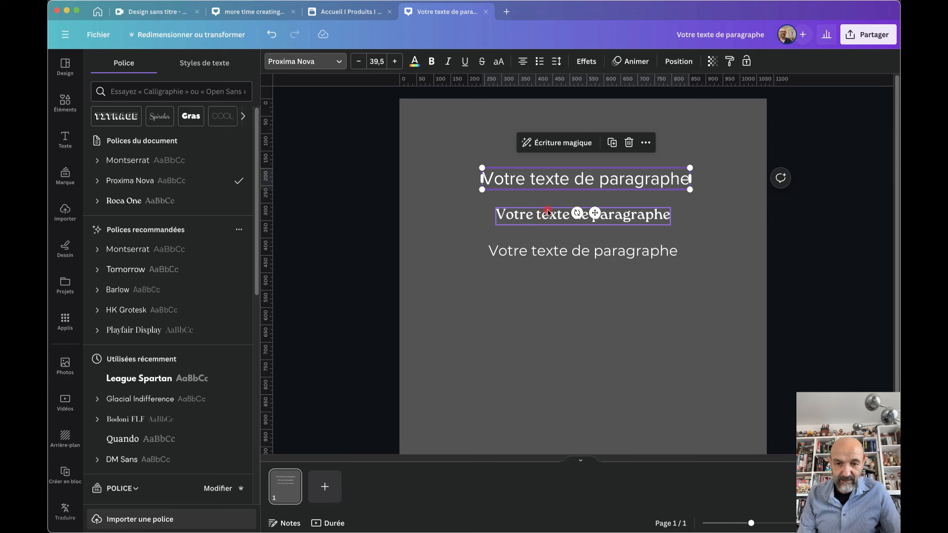
left_click_drag(541, 180, 539, 164)
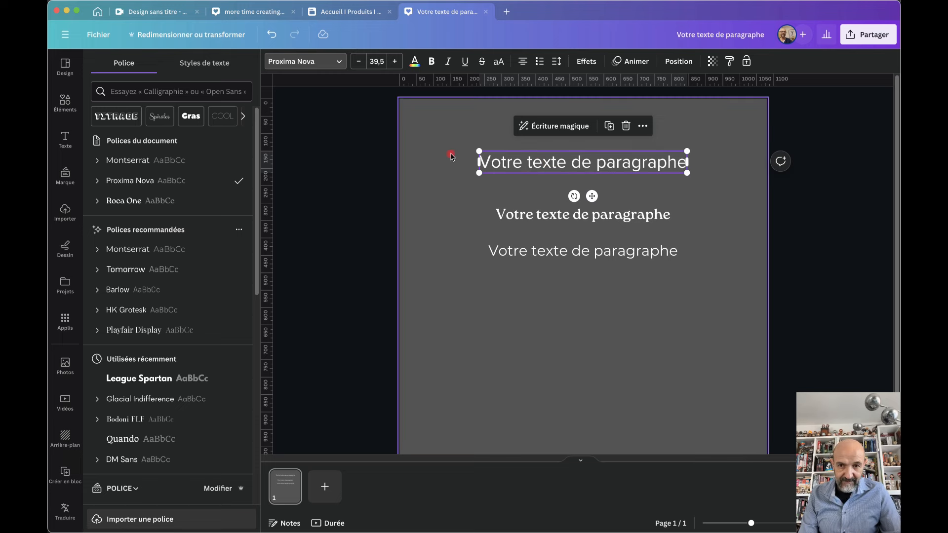
left_click(584, 63)
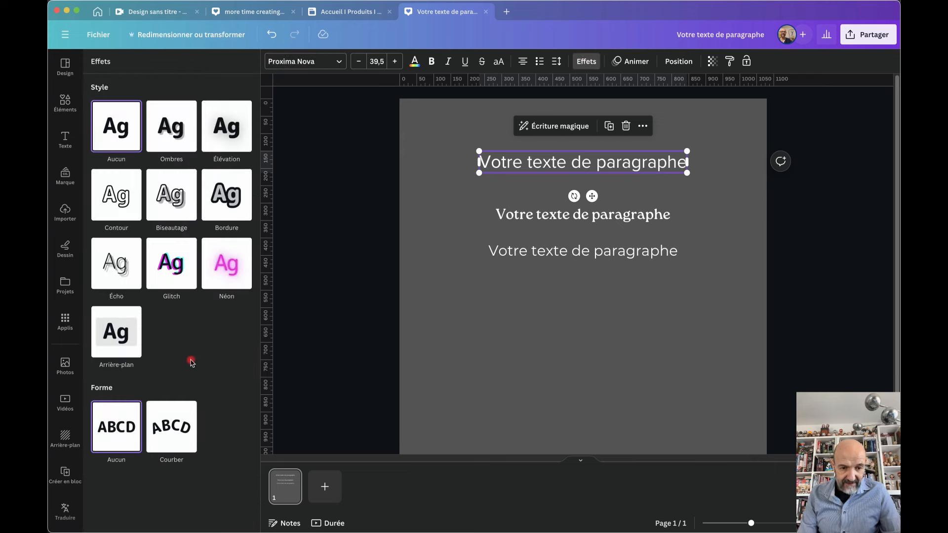
Curve the top text into an arc of about 48 and move it to the lower left
left_click(175, 435)
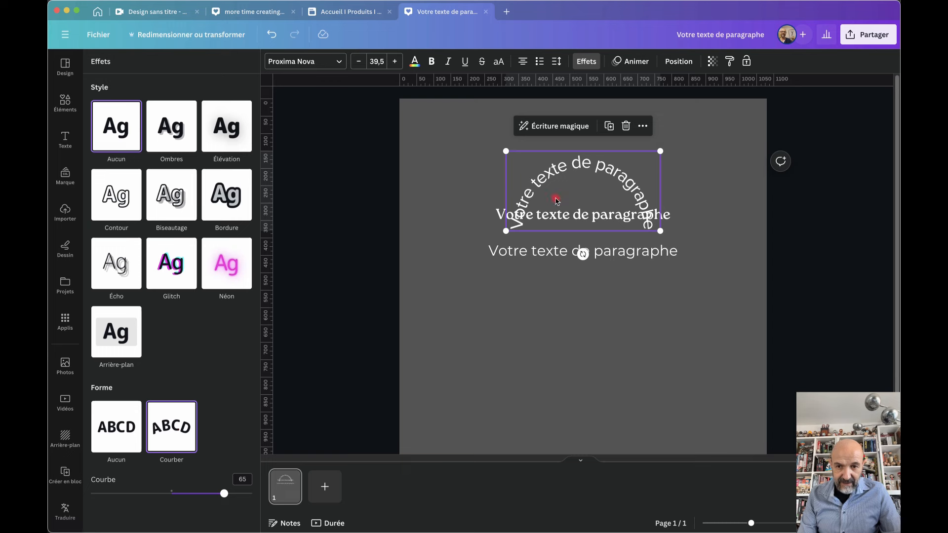
left_click_drag(570, 171, 487, 301)
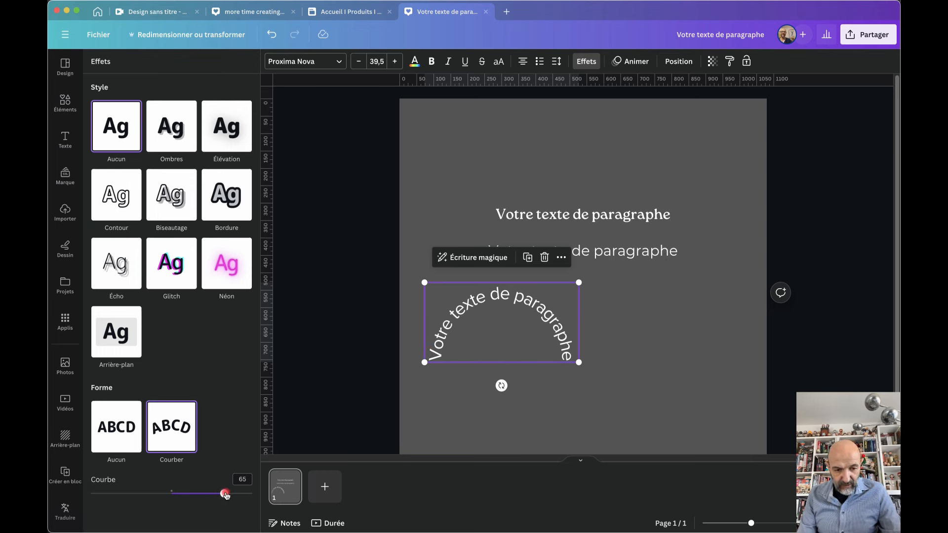
mouse_move(225, 496)
left_mouse_down()
mouse_move(203, 495)
mouse_move(211, 496)
left_mouse_up()
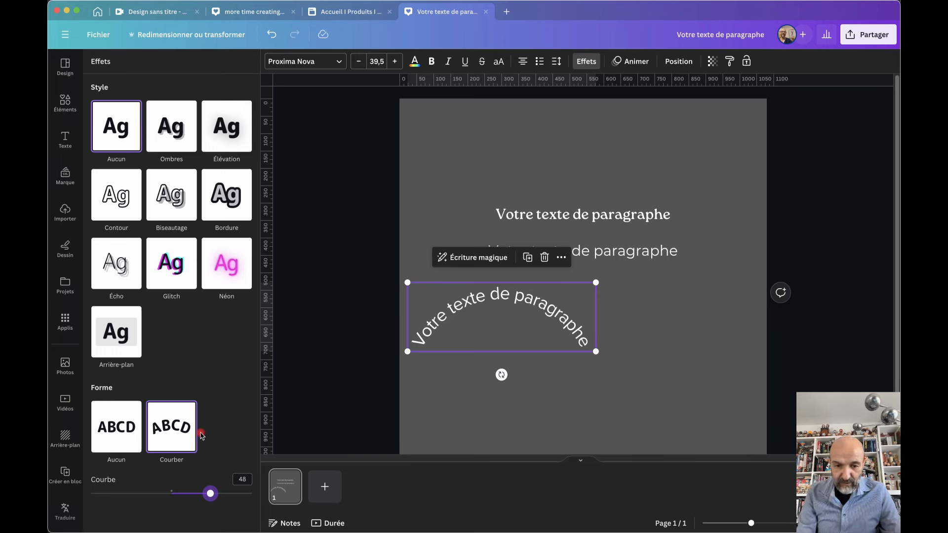
left_click(458, 310)
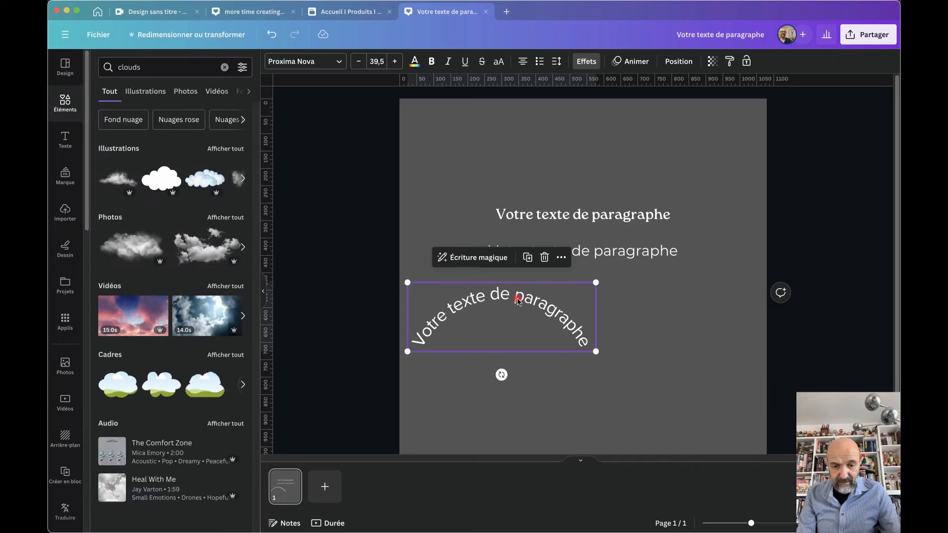
Duplicate the curved text to the right, bend it to about -48 and lower it to meet the left arc
left_click_drag(560, 299, 688, 316)
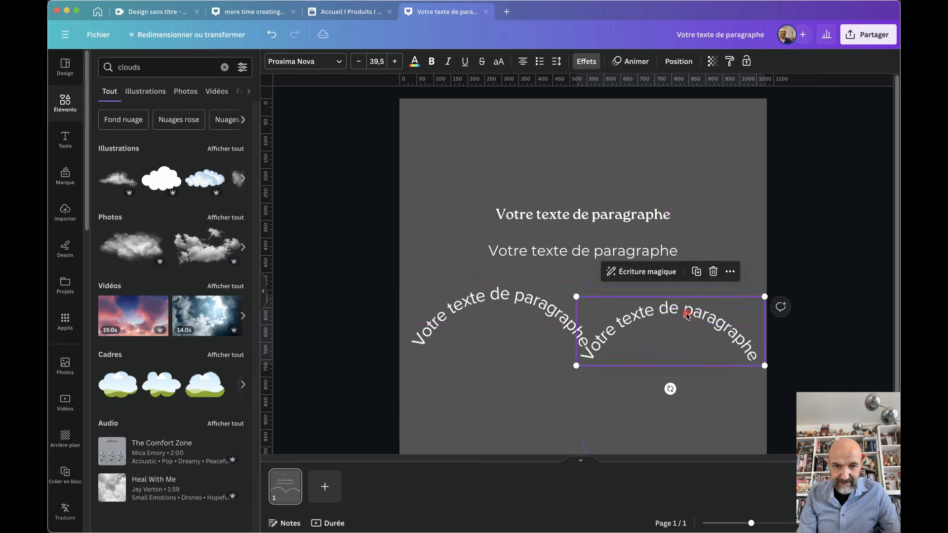
left_click(631, 61)
left_click(587, 61)
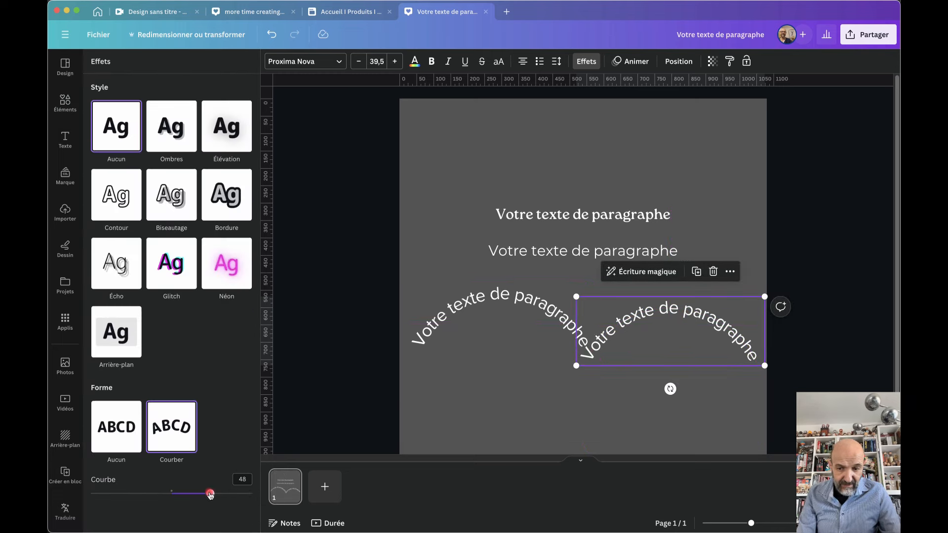
left_click_drag(211, 495, 136, 497)
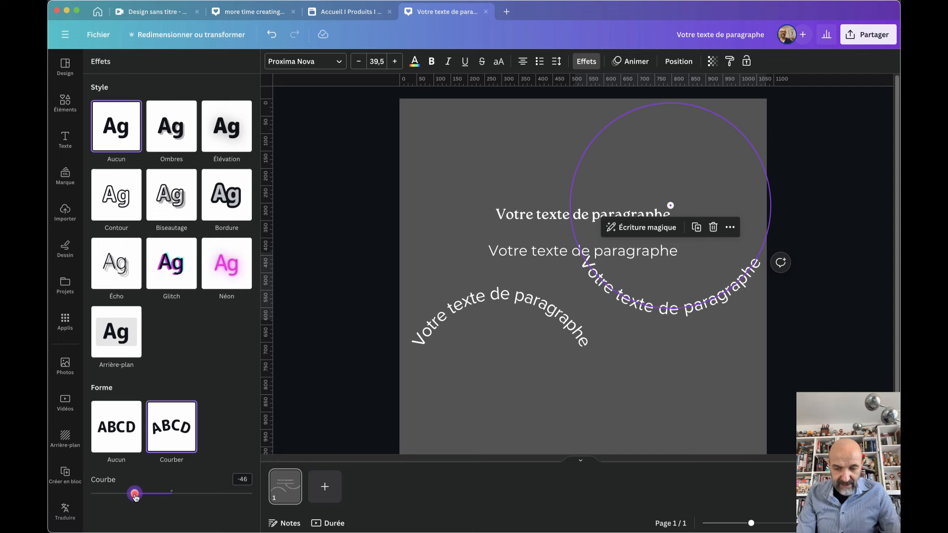
left_click_drag(135, 498, 134, 498)
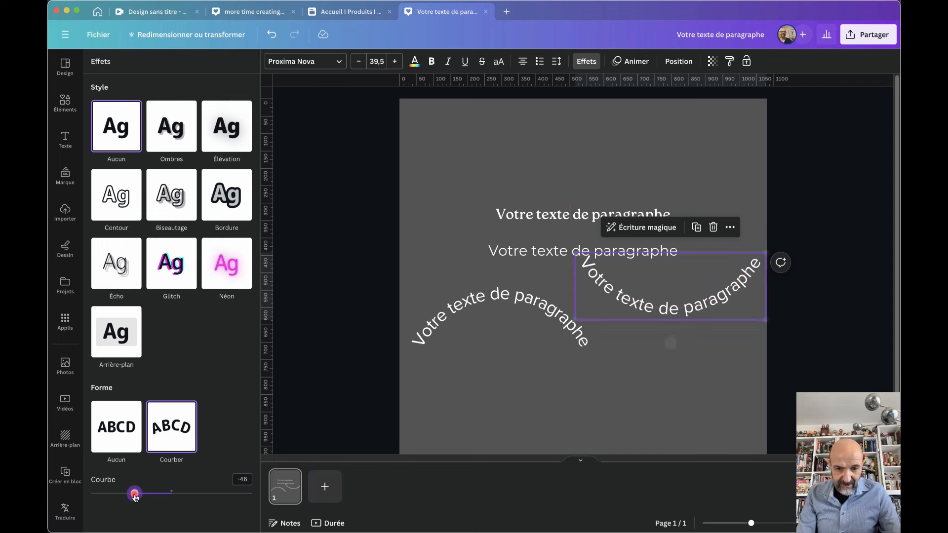
left_click(464, 316)
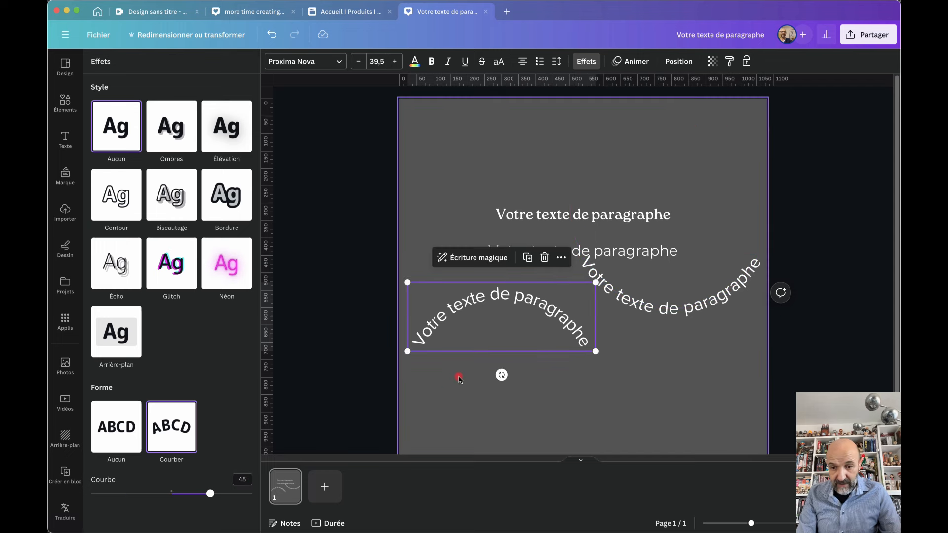
left_click_drag(645, 309, 643, 398)
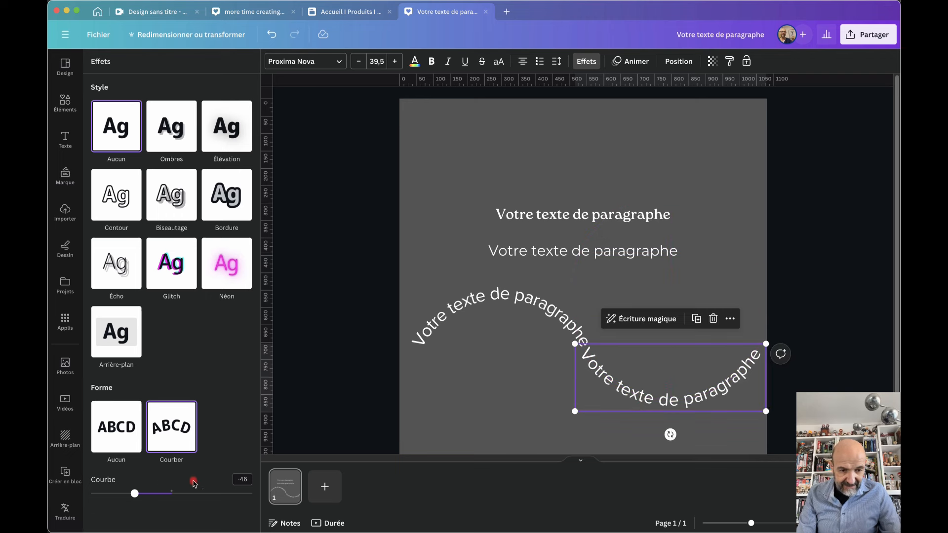
left_click_drag(135, 496, 132, 492)
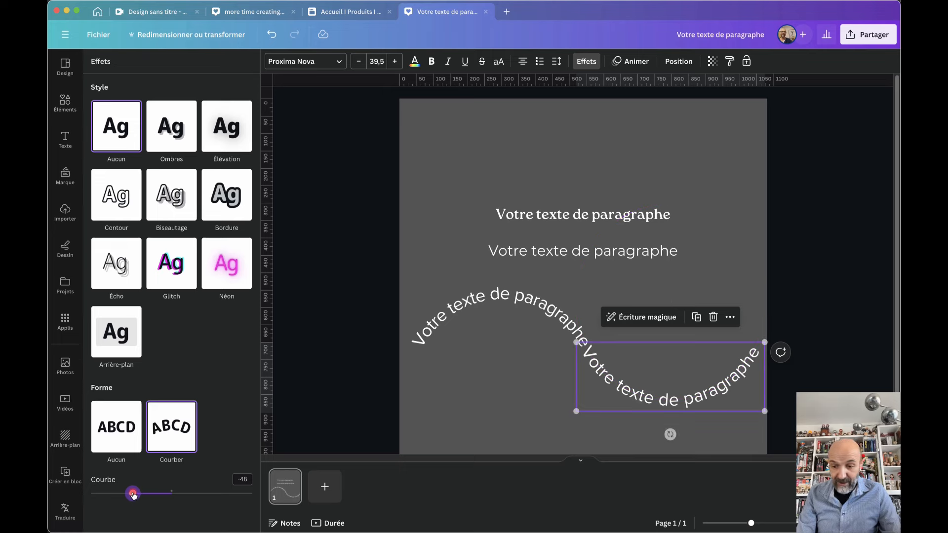
left_click(375, 399)
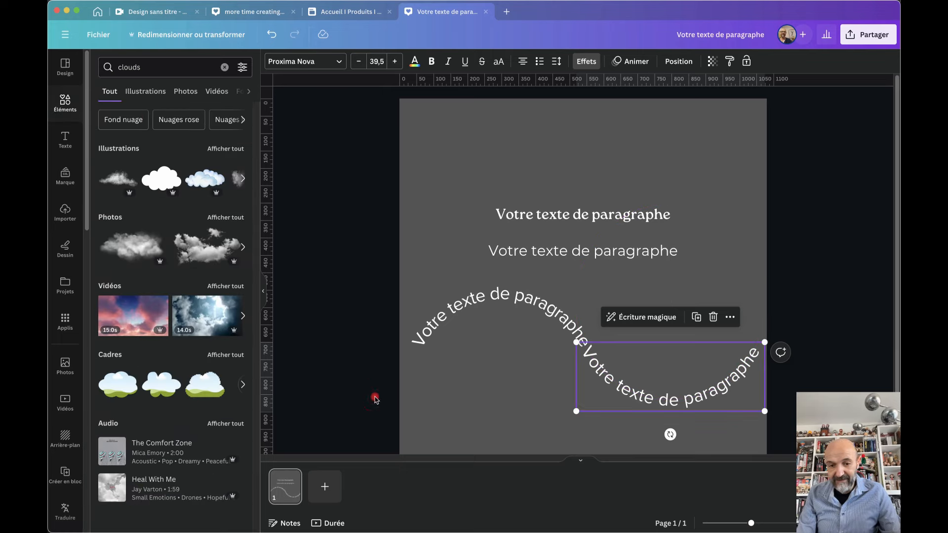
left_click(500, 381)
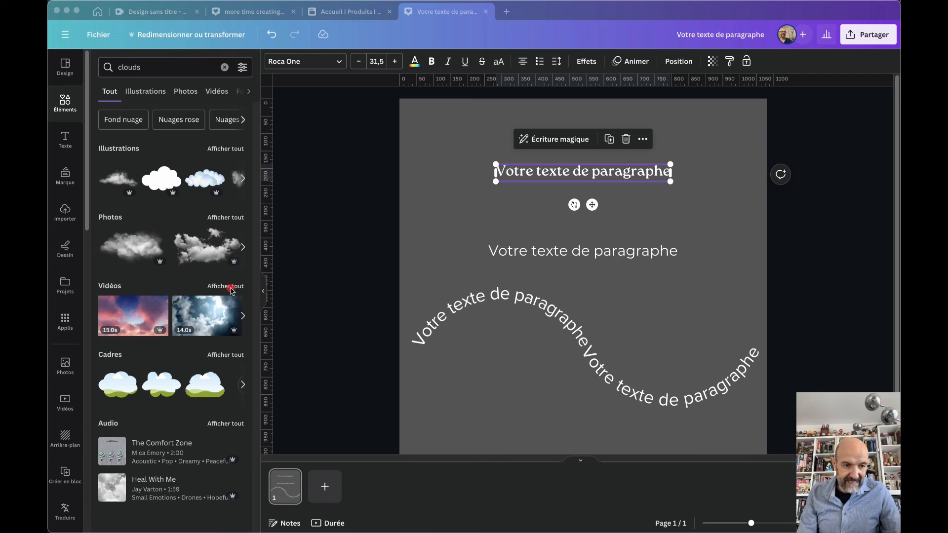
Search the Applis panel for 'typecr' and open the TypeCraft app
left_click(63, 325)
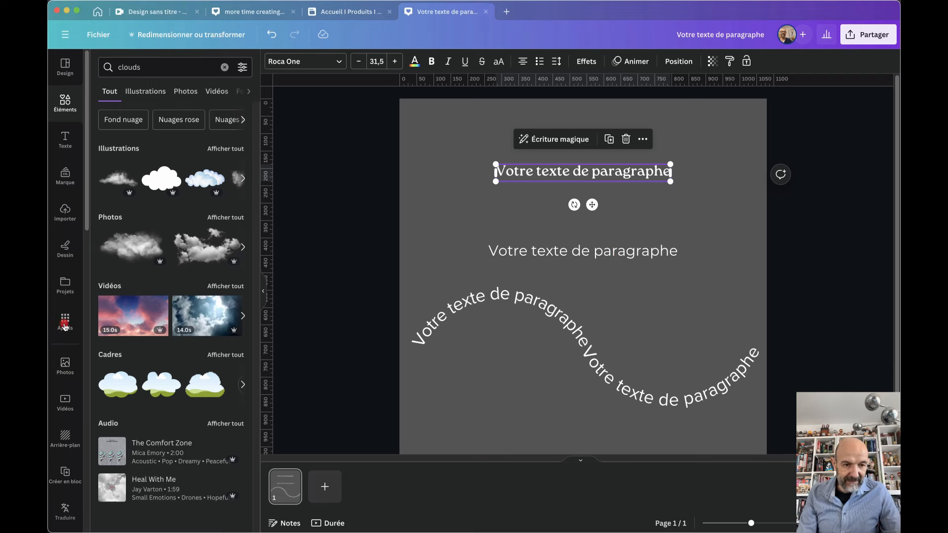
left_click(64, 325)
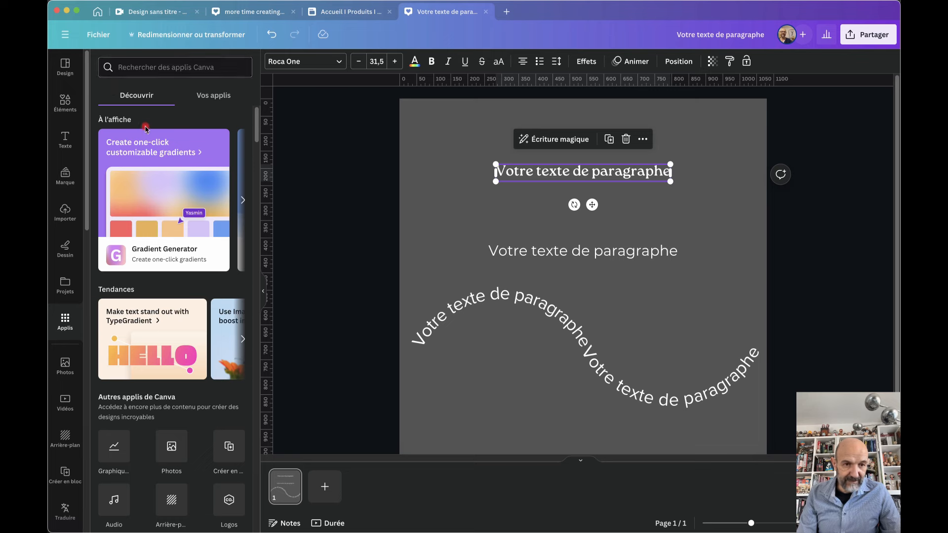
left_click(135, 70)
type("typecraft")
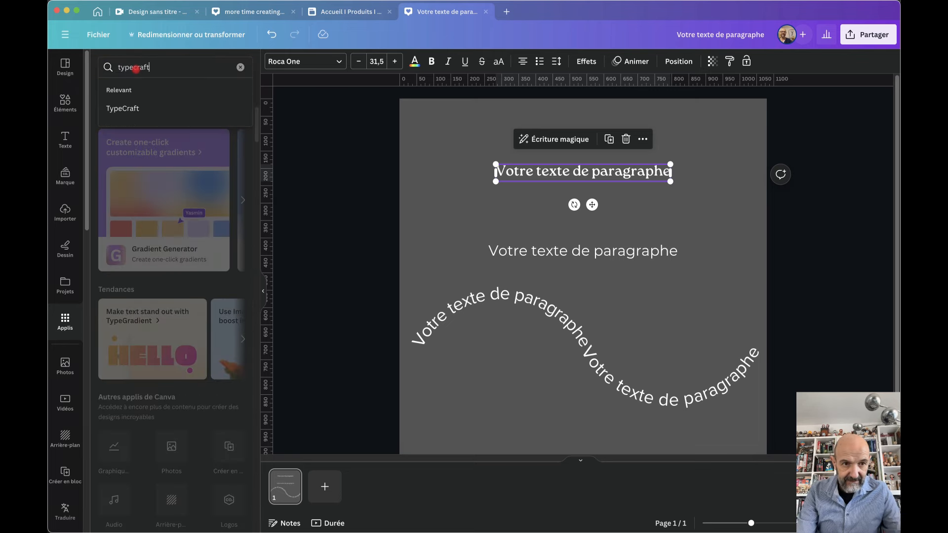
key("Return")
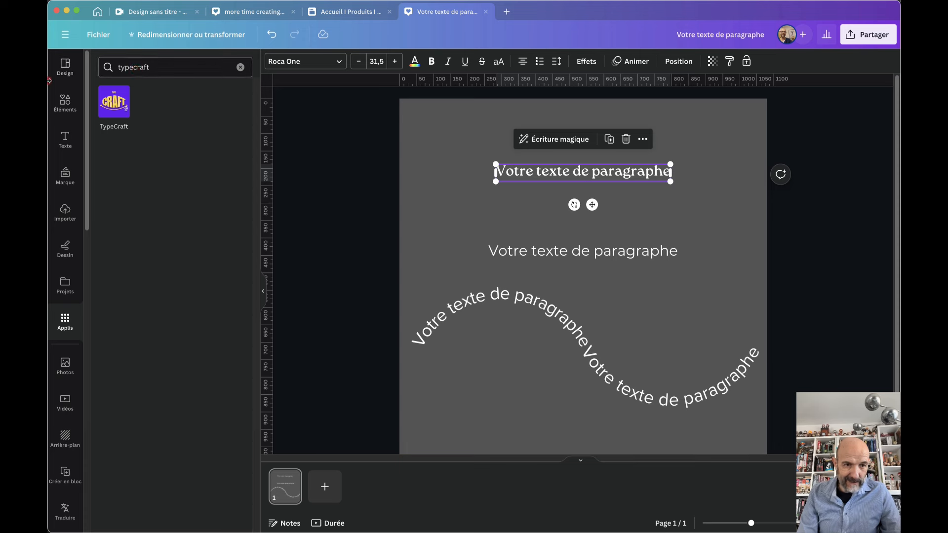
left_click(113, 100)
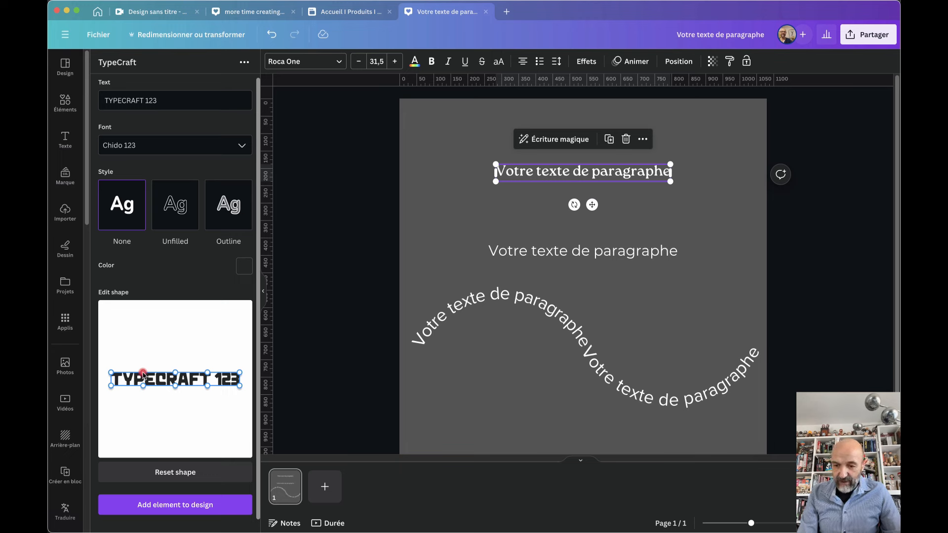
Replace the sample text with Bienvenue and start bending its shape anchors
left_click_drag(165, 100, 95, 101)
type("Bienvenue")
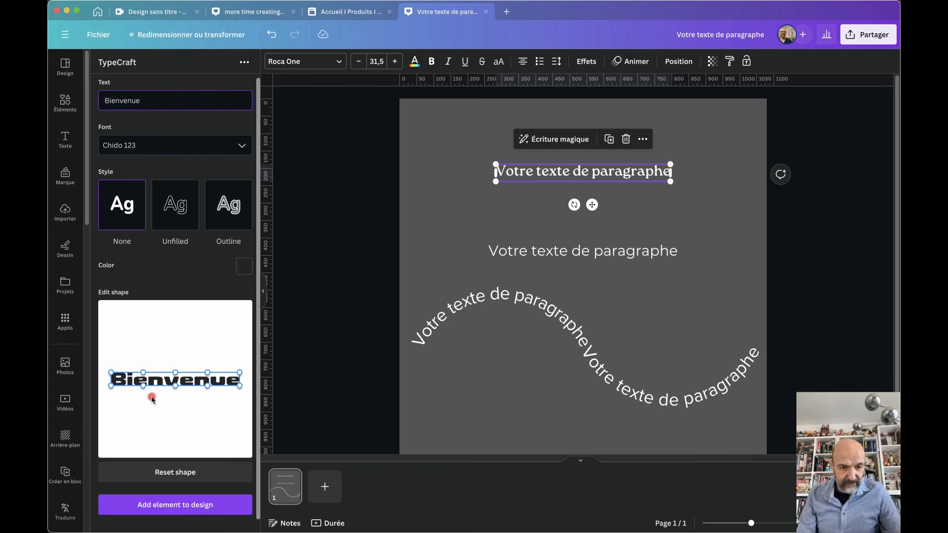
mouse_move(142, 388)
left_mouse_down()
mouse_move(140, 423)
mouse_move(142, 378)
mouse_move(138, 387)
left_mouse_up()
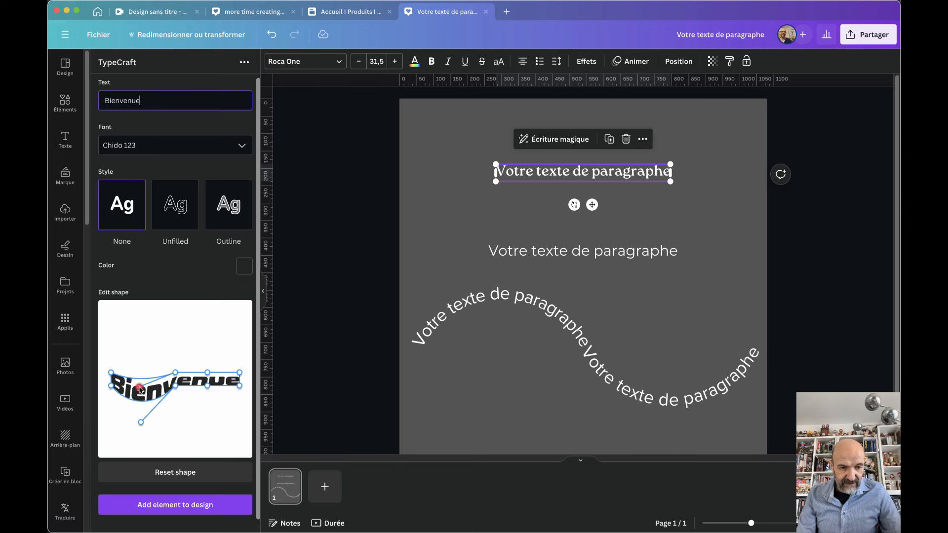
left_click_drag(208, 389, 208, 420)
left_click_drag(176, 373, 177, 431)
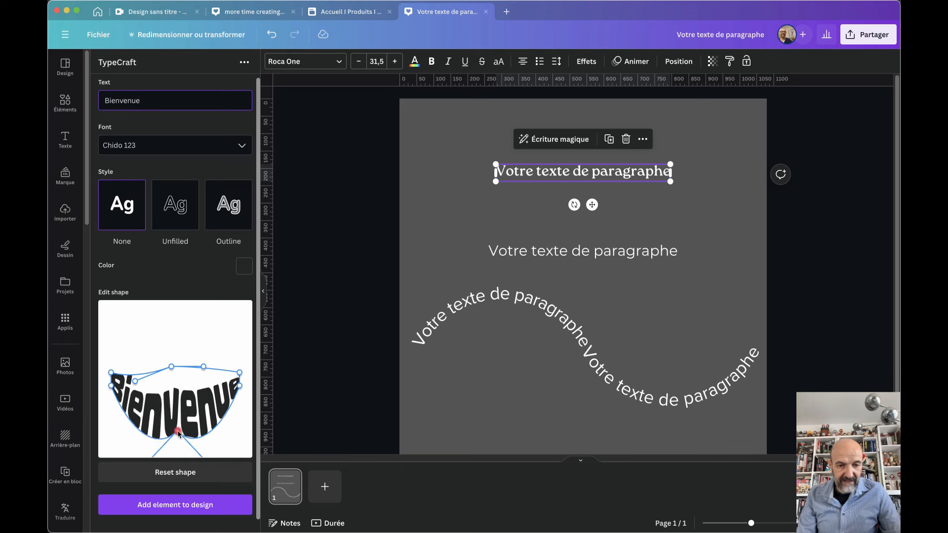
left_click_drag(240, 386, 239, 396)
left_click(169, 368)
left_click_drag(170, 370, 178, 441)
Refine the Bézier handles until Bienvenue forms a rounded arch with a flat base
left_click(203, 407)
left_click_drag(203, 407, 242, 357)
left_click(147, 414)
mouse_move(135, 419)
left_mouse_down()
mouse_move(139, 366)
mouse_move(142, 427)
left_mouse_up()
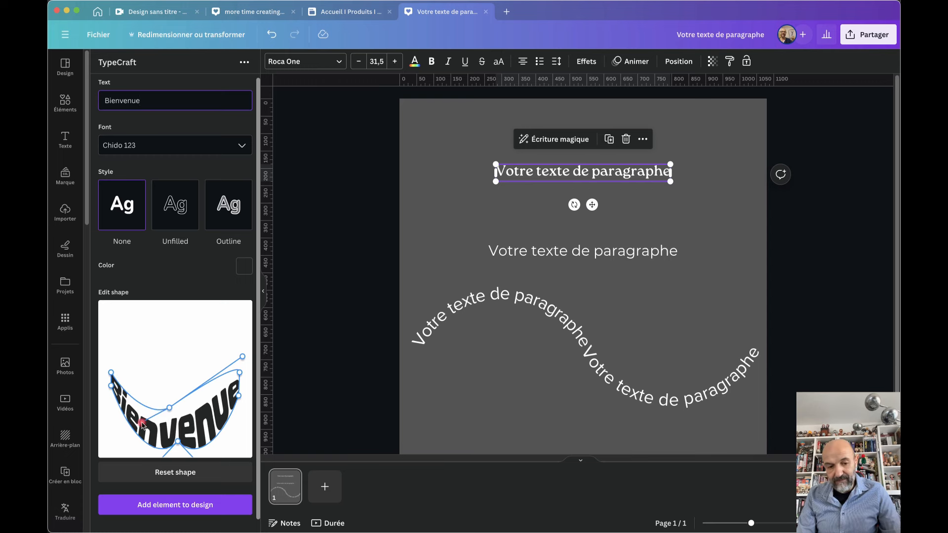
left_click_drag(224, 365, 171, 344)
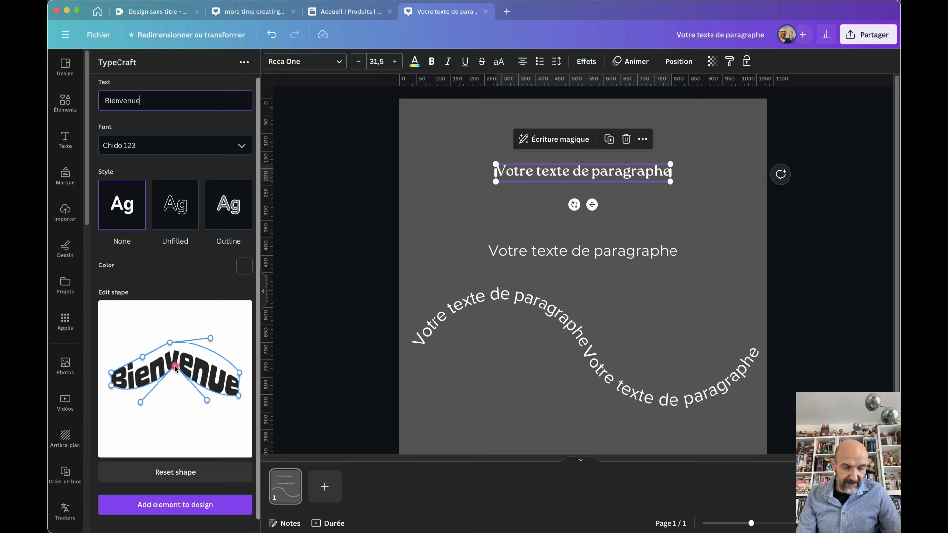
left_click_drag(181, 414, 177, 395)
left_click_drag(142, 434, 101, 394)
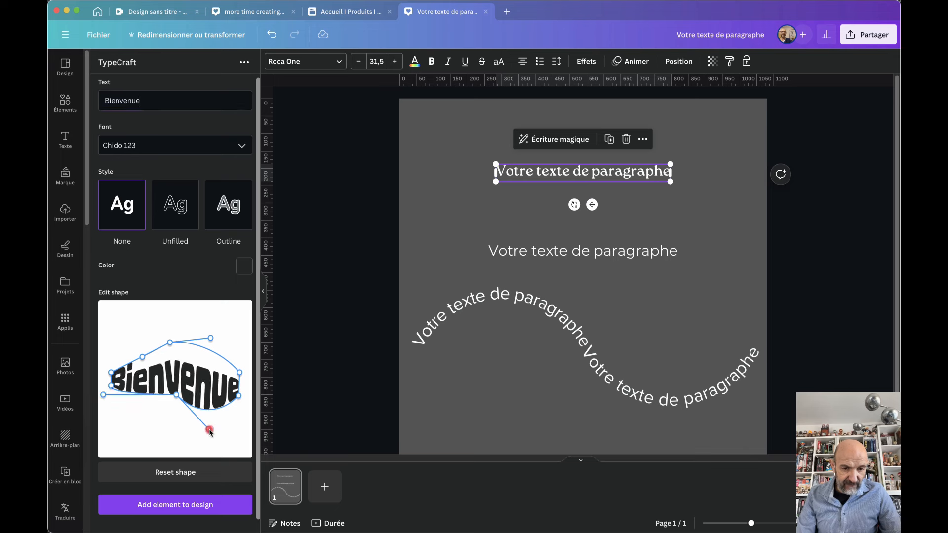
left_click_drag(210, 431, 251, 397)
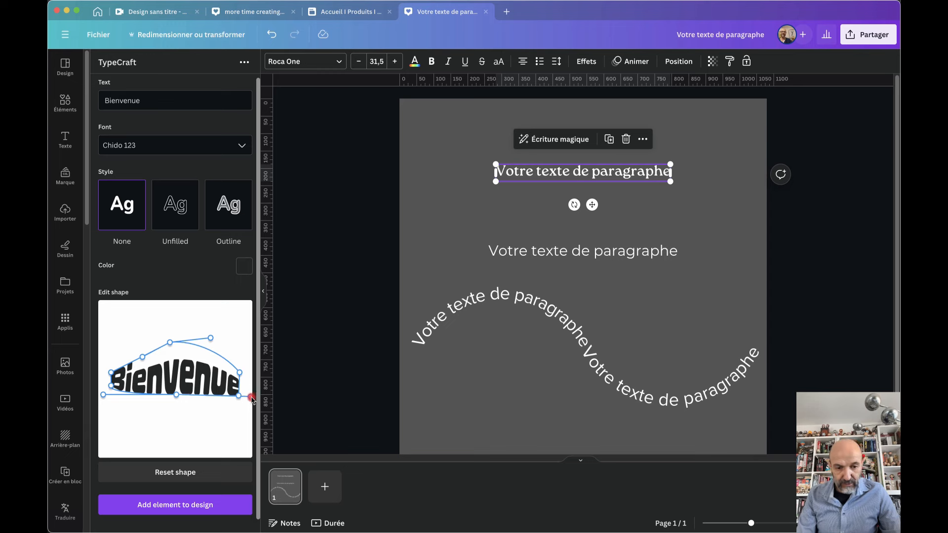
left_click_drag(168, 340, 176, 344)
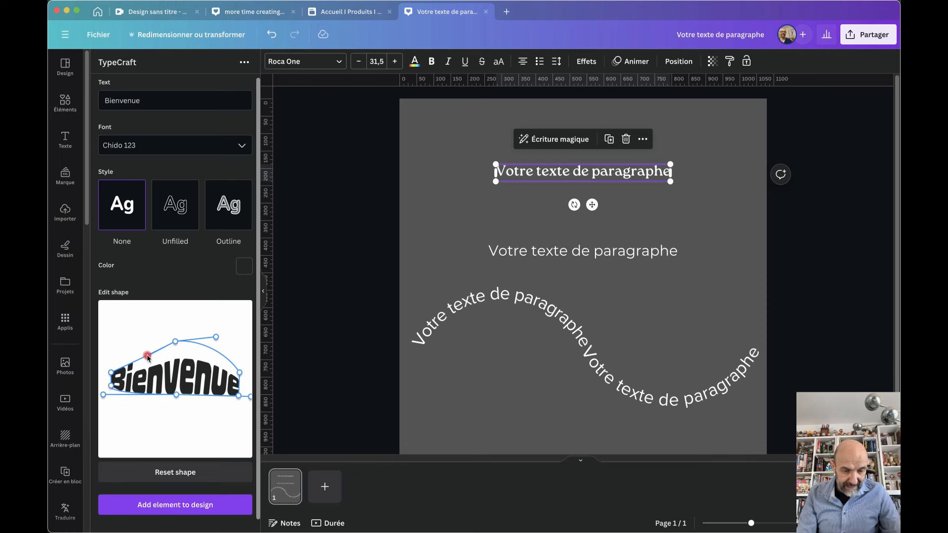
left_click_drag(148, 356, 127, 342)
mouse_move(218, 339)
left_mouse_down()
mouse_move(224, 344)
mouse_move(173, 340)
mouse_move(174, 383)
mouse_move(174, 319)
mouse_move(175, 378)
mouse_move(171, 347)
left_mouse_up()
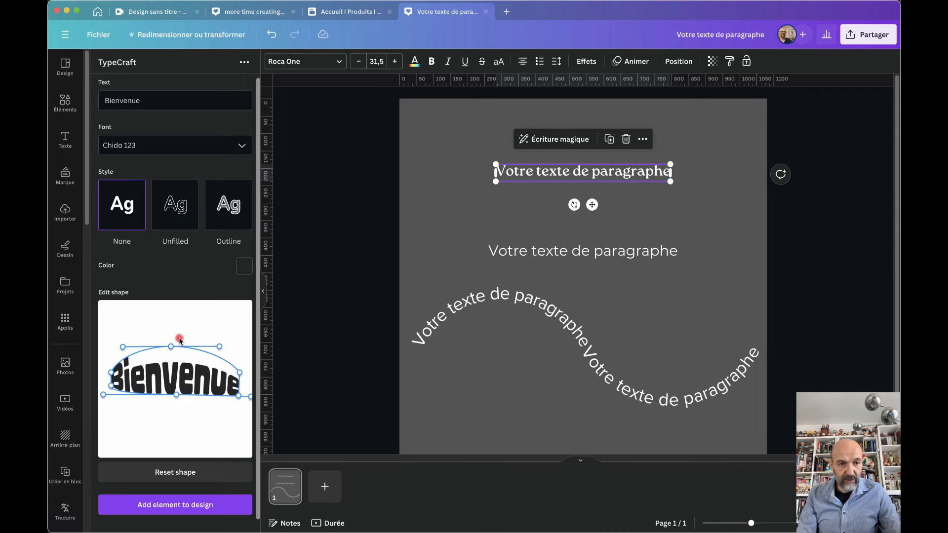
Add the Chido 123 Bienvenue arch, shrink it to 406 by 120 and centre it between the texts
left_click(244, 151)
left_click(167, 168)
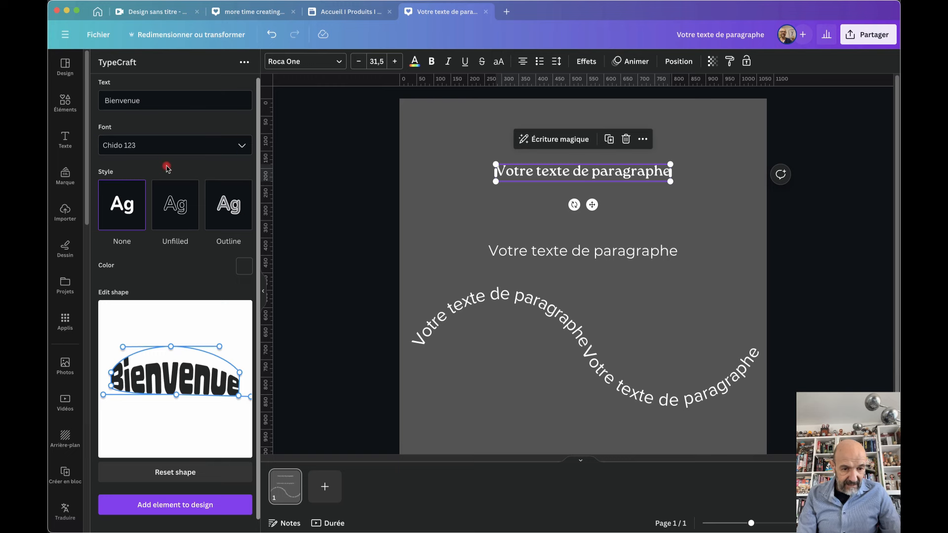
left_click(168, 507)
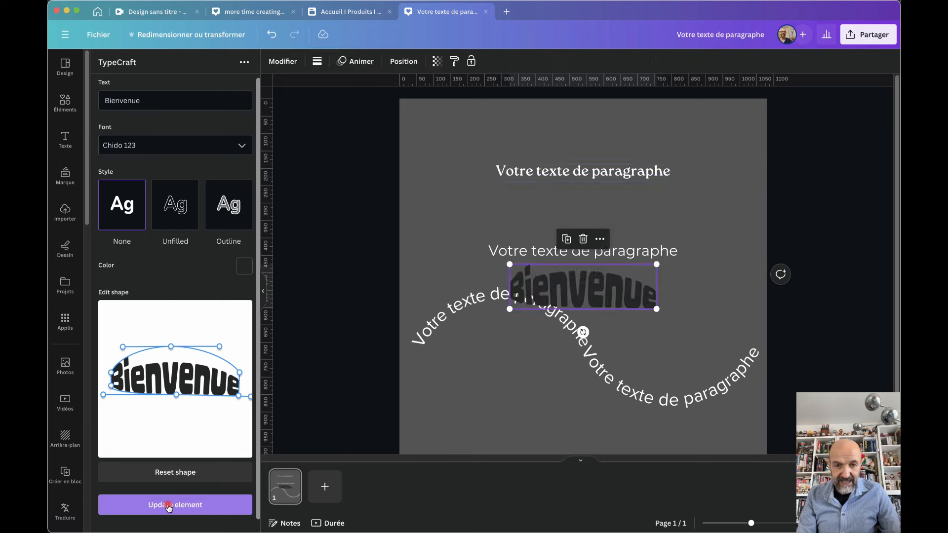
left_click_drag(615, 281, 538, 359)
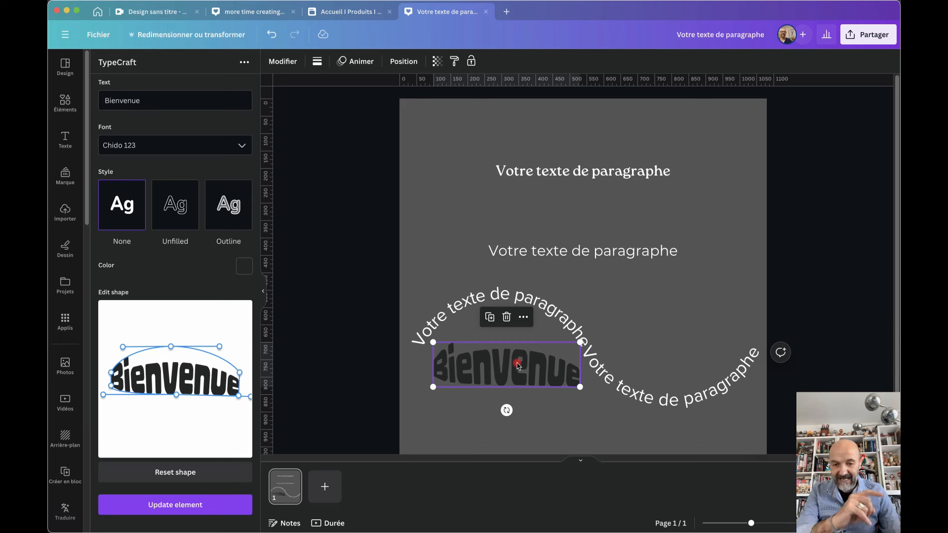
left_click_drag(518, 365, 569, 220)
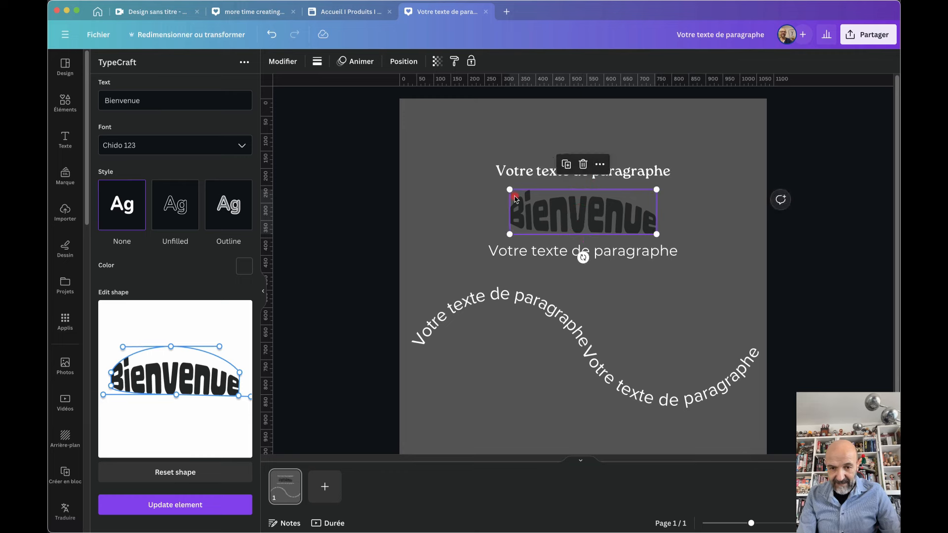
mouse_move(511, 192)
left_mouse_down()
mouse_move(452, 172)
mouse_move(534, 193)
mouse_move(503, 189)
left_mouse_up()
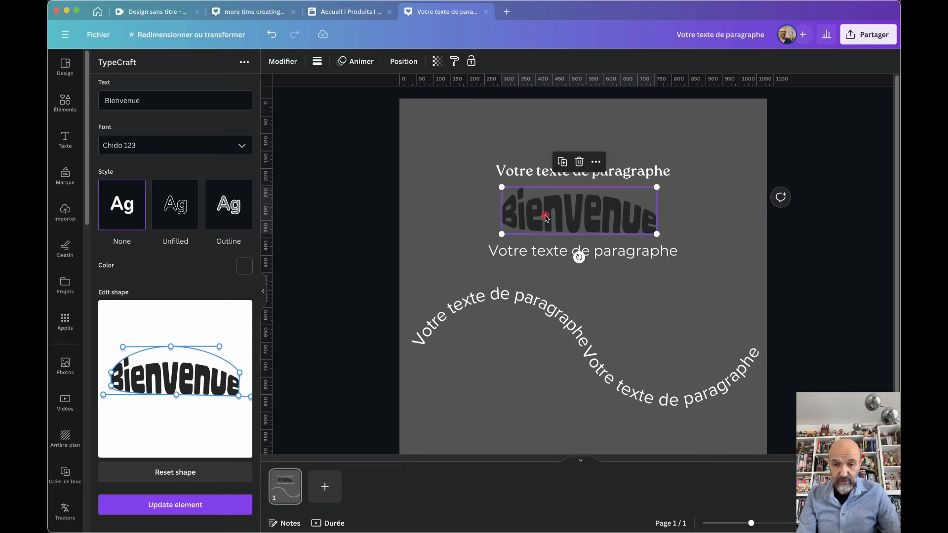
mouse_move(578, 216)
left_mouse_down()
mouse_move(593, 217)
mouse_move(582, 217)
left_mouse_up()
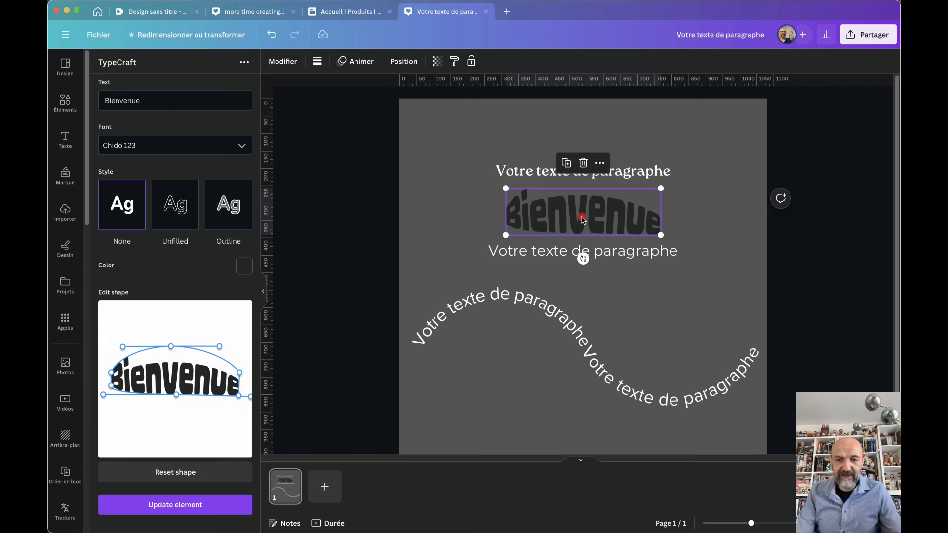
left_click_drag(459, 156, 715, 430)
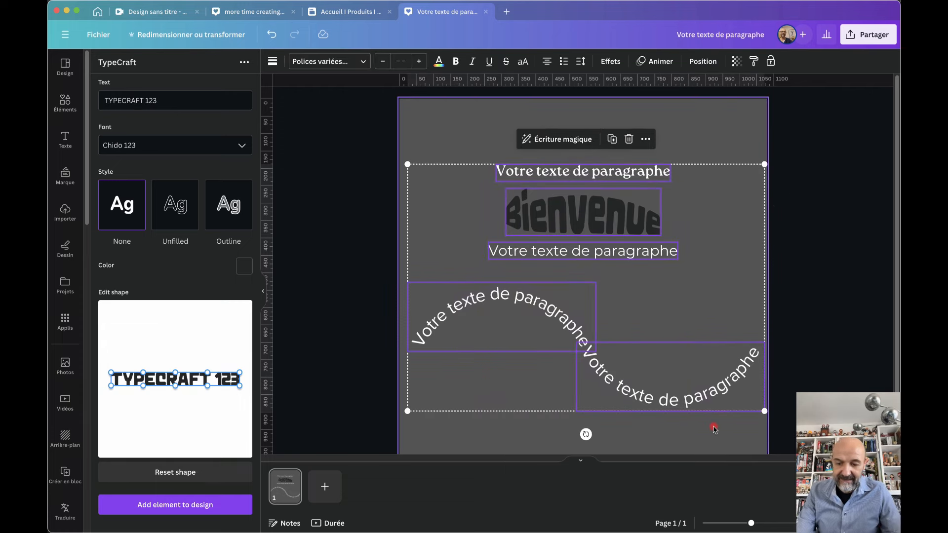
Delete all text elements and add a single enlarged Titre heading near the page centre
key("Delete")
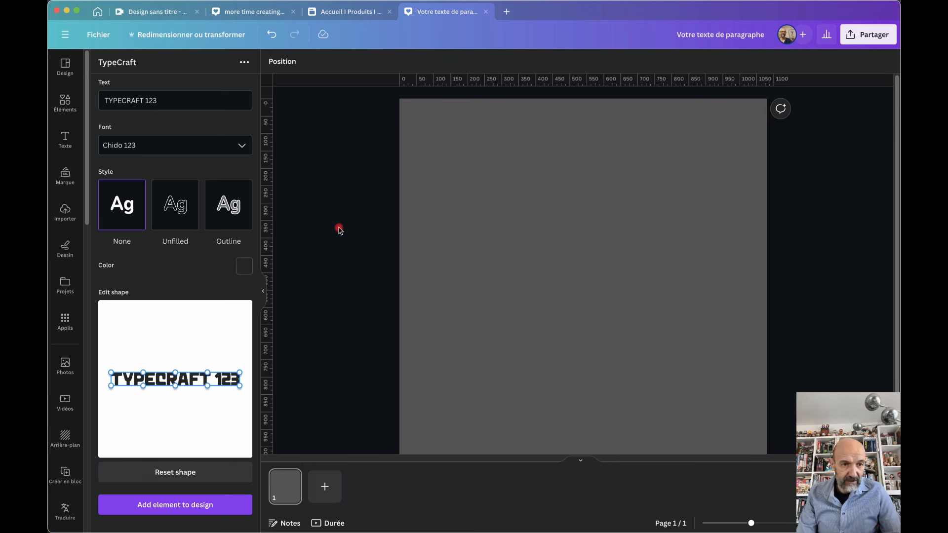
left_click(65, 141)
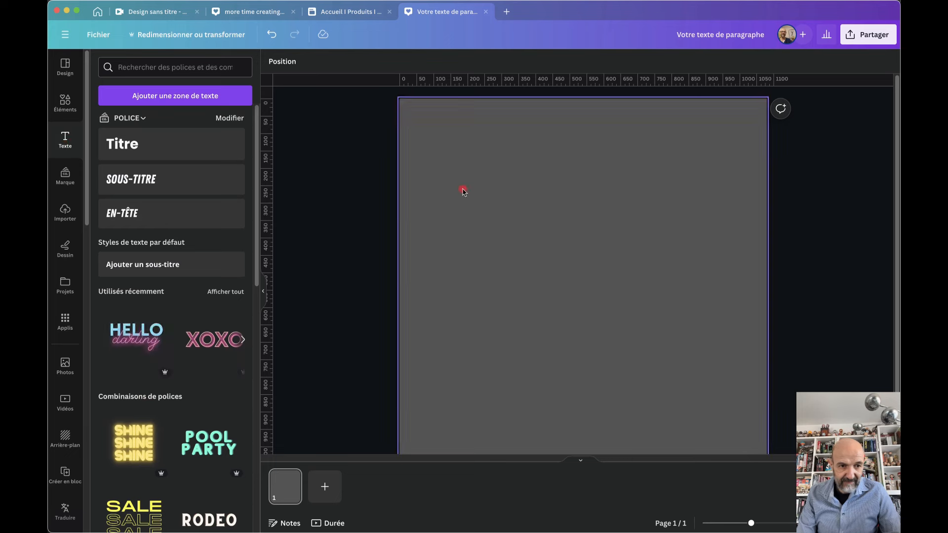
left_click(154, 152)
left_click(155, 151)
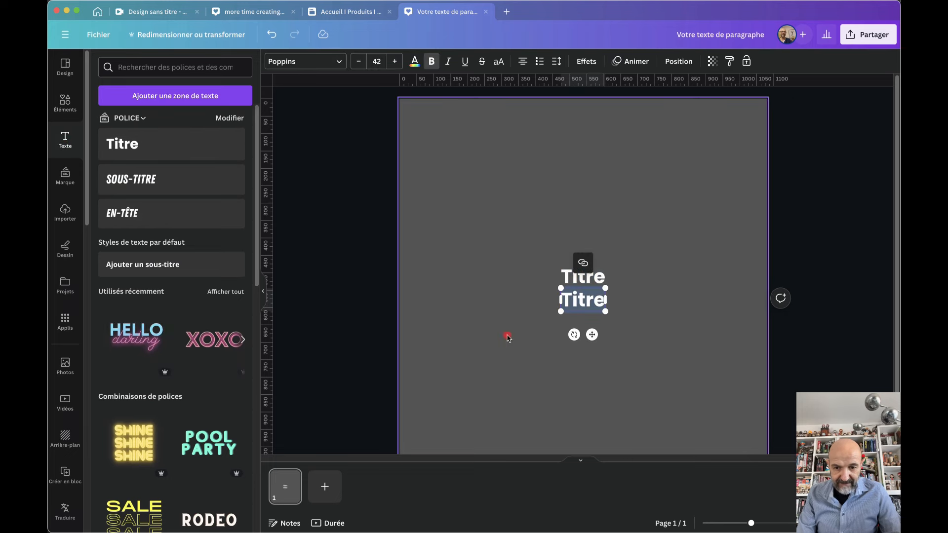
key("BackSpace")
left_click(598, 346)
left_click(592, 278)
left_click_drag(591, 277, 468, 195)
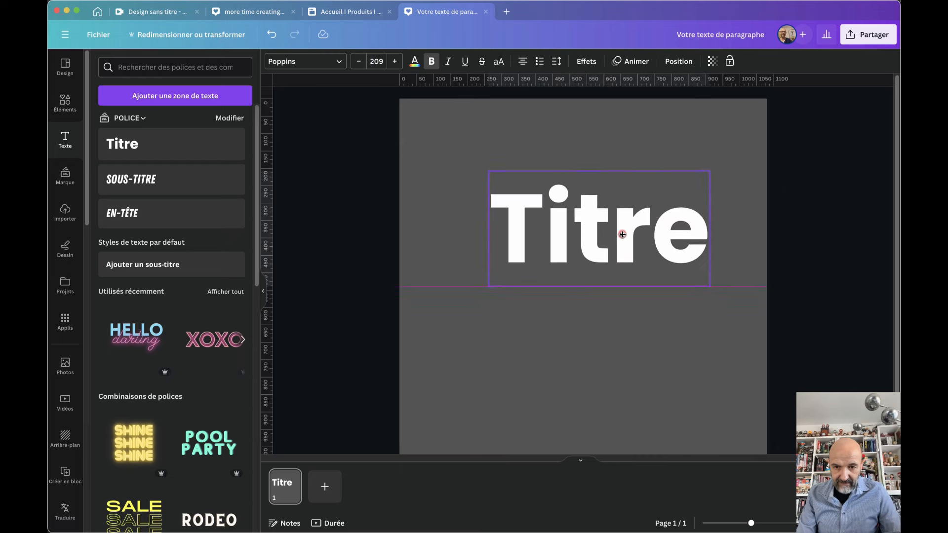
left_click_drag(622, 236, 606, 209)
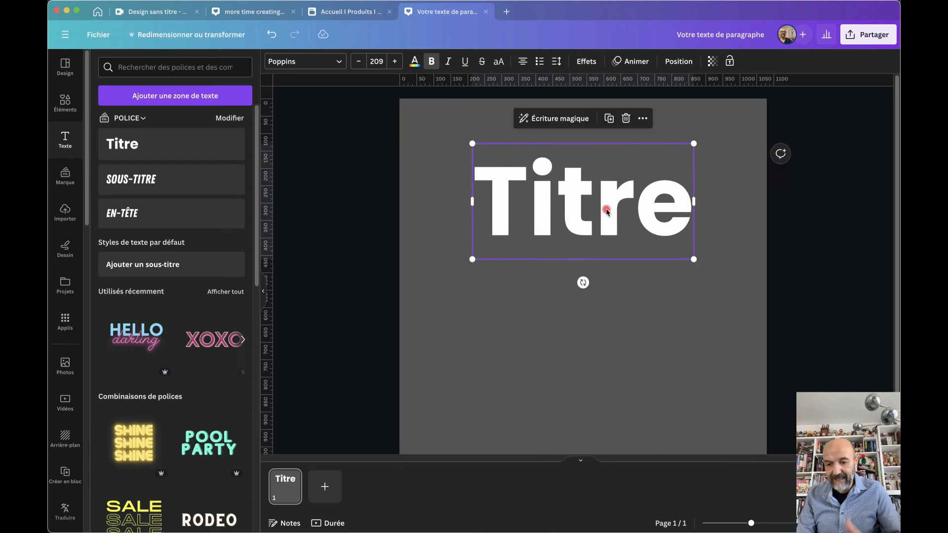
Retype the heading as PARFUM at size 170 on one centred line
left_click(573, 215)
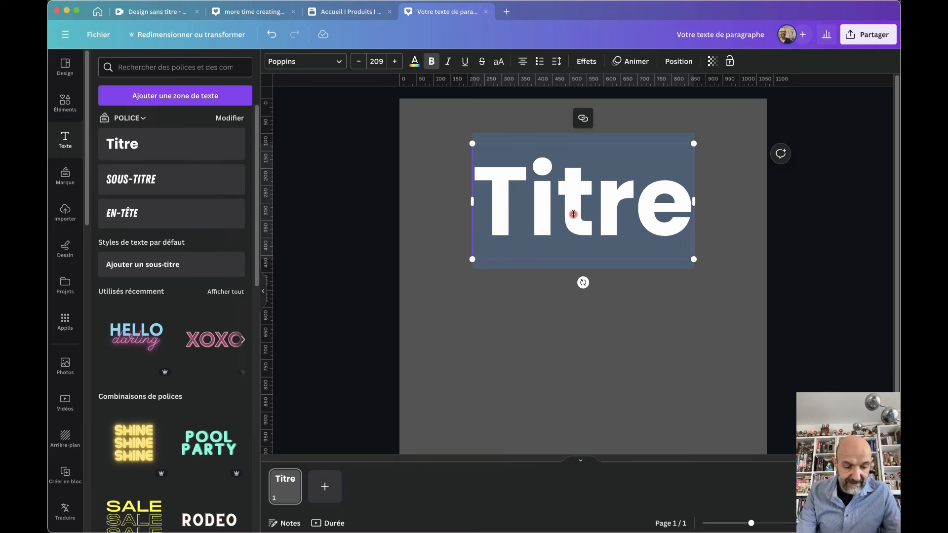
type("PARFUM")
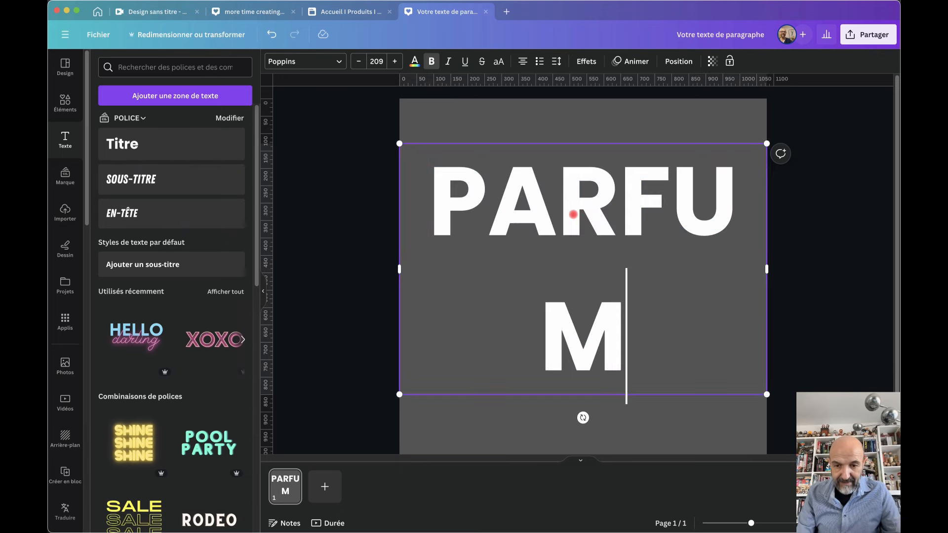
left_click(358, 61)
left_click(358, 62)
left_click(358, 62)
left_click_drag(565, 186, 555, 223)
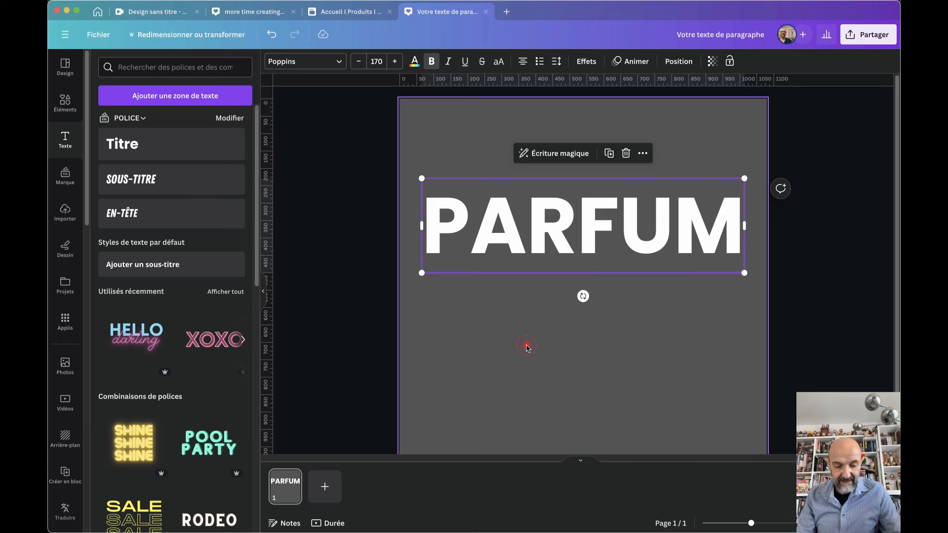
left_click(528, 348)
Add a rectangle and stretch it into a coral column covering the right half of the page
key("r")
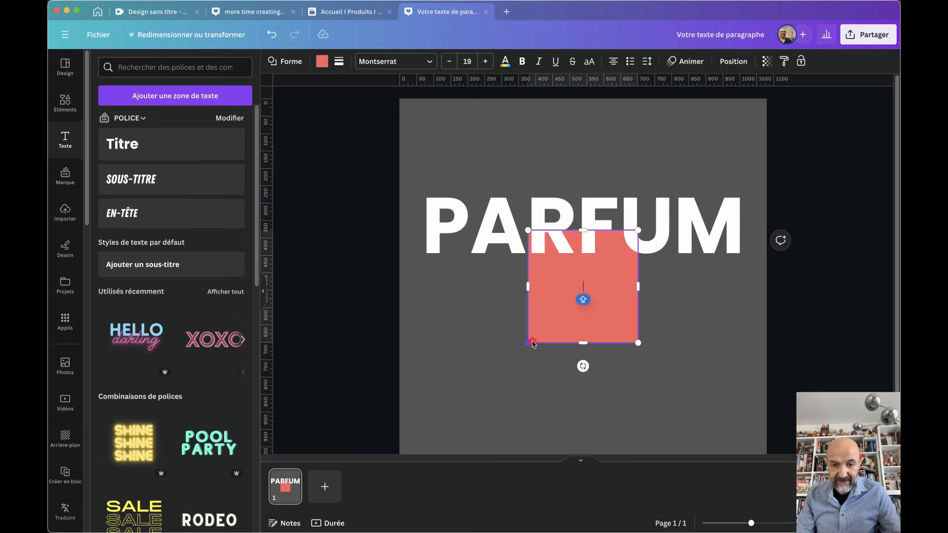
left_click_drag(636, 300, 672, 174)
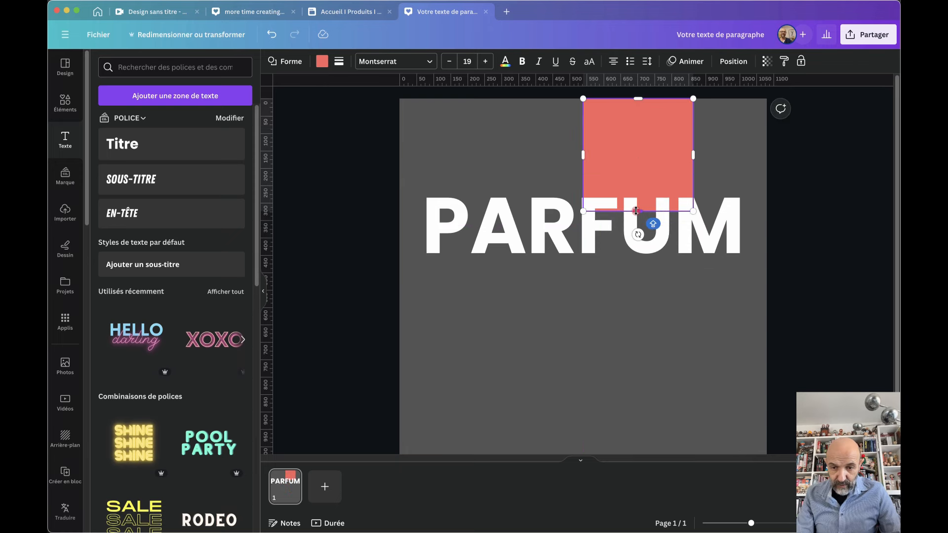
left_click_drag(636, 211, 636, 463)
left_click_drag(694, 279, 766, 278)
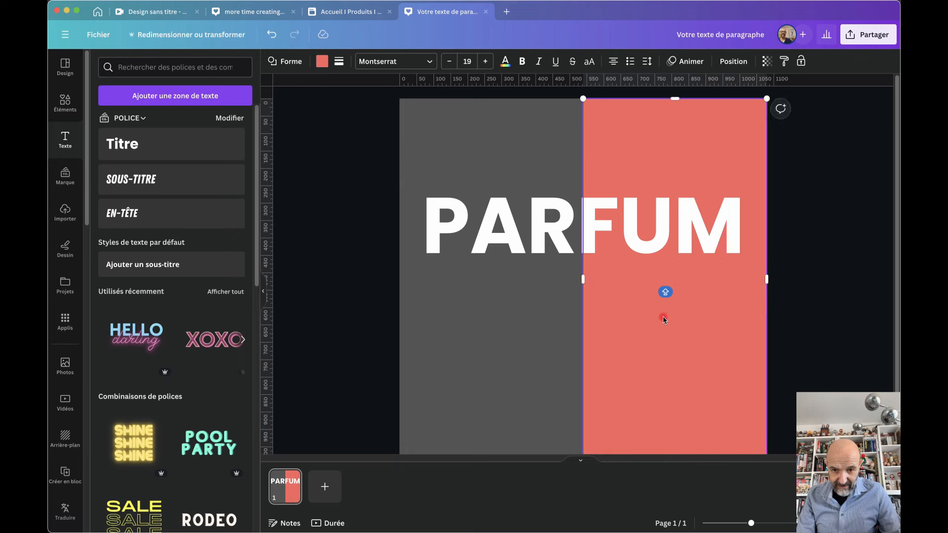
left_click_drag(584, 285, 577, 285)
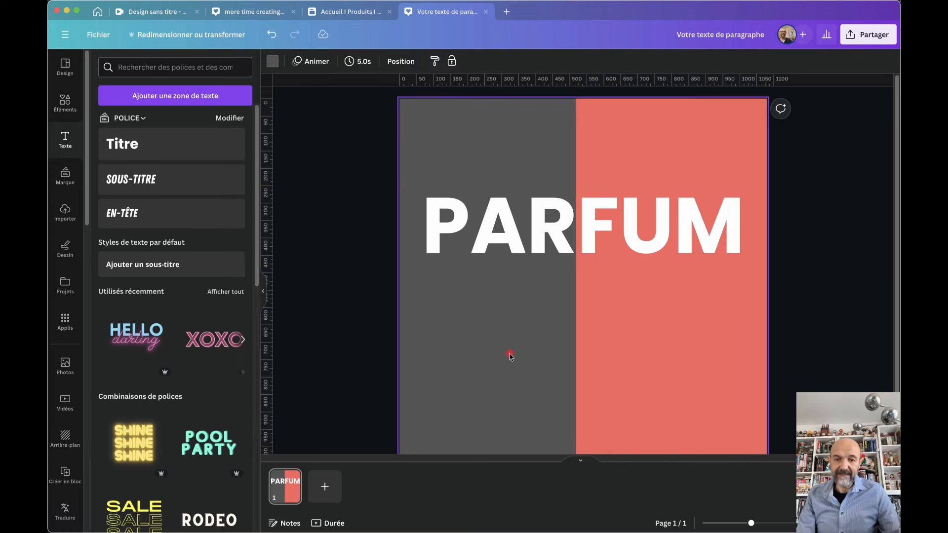
Move the PARFUM headline higher up the page
left_click(504, 231)
left_click_drag(505, 231, 505, 202)
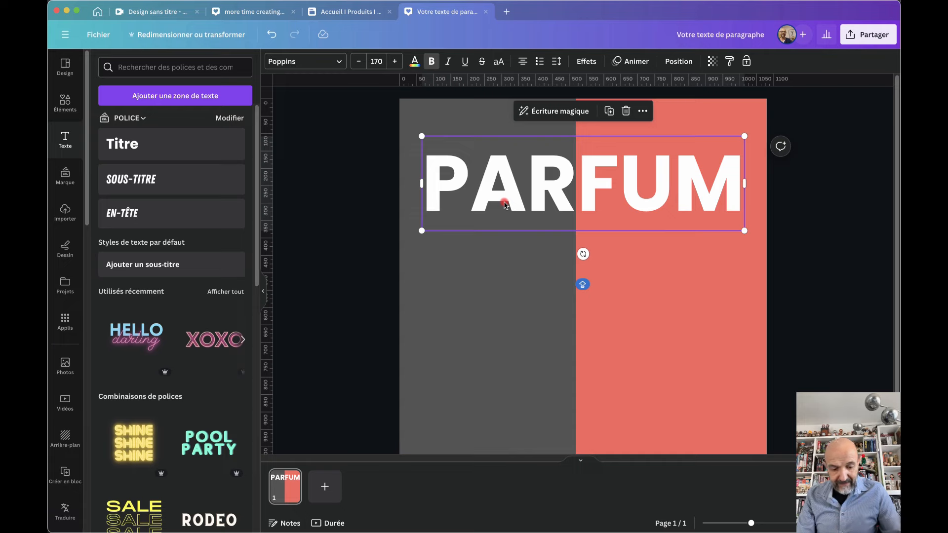
left_click_drag(505, 203, 534, 202)
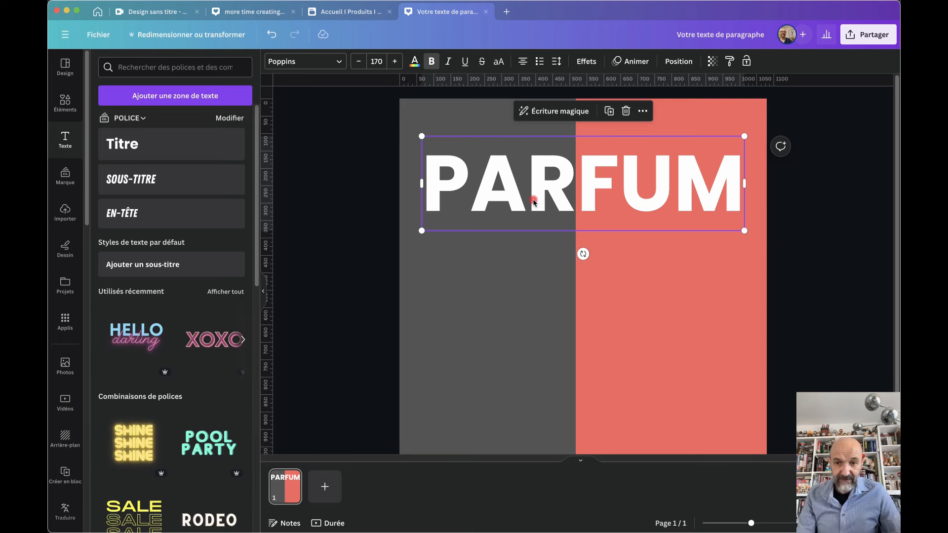
left_click(684, 63)
left_click(211, 64)
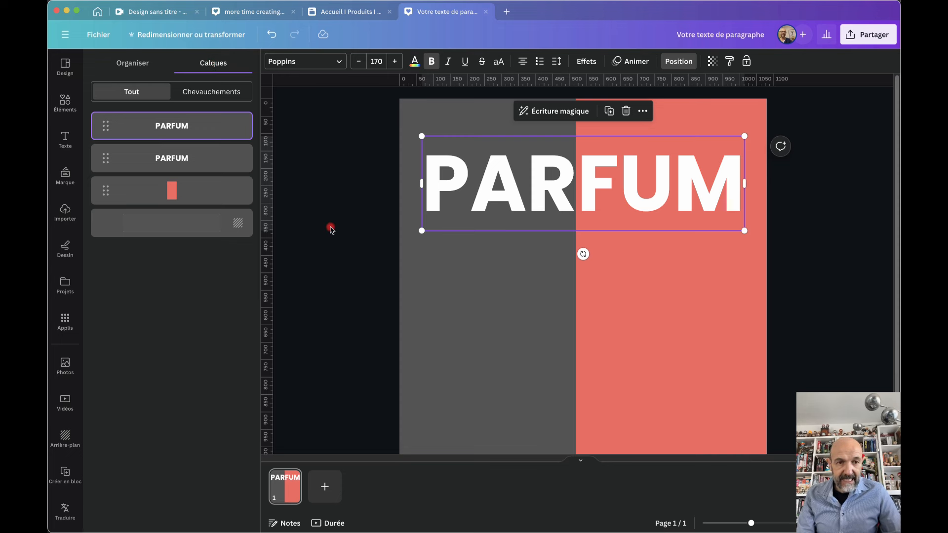
Find a 'femme en tailleur' cut-out and place the smiling woman in white on the coral half
key("Escape")
left_click(65, 102)
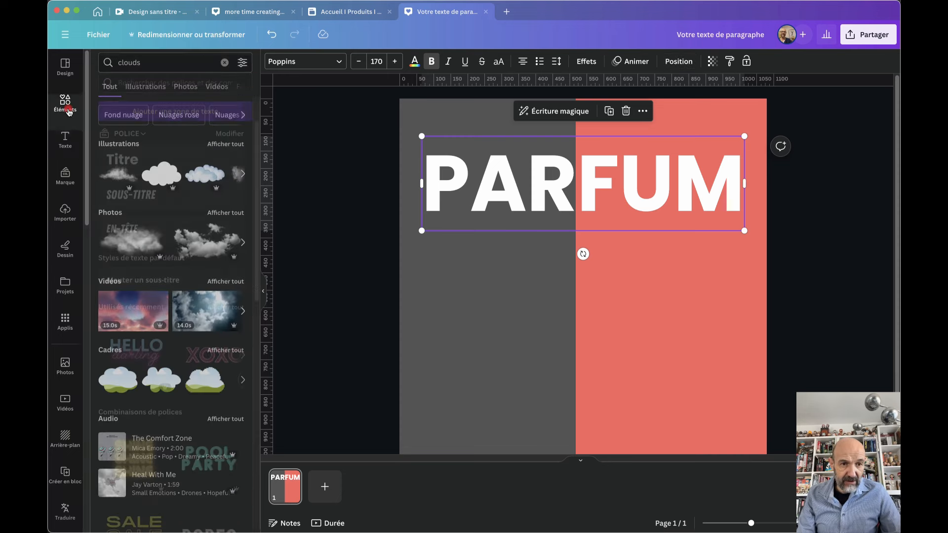
left_click(223, 69)
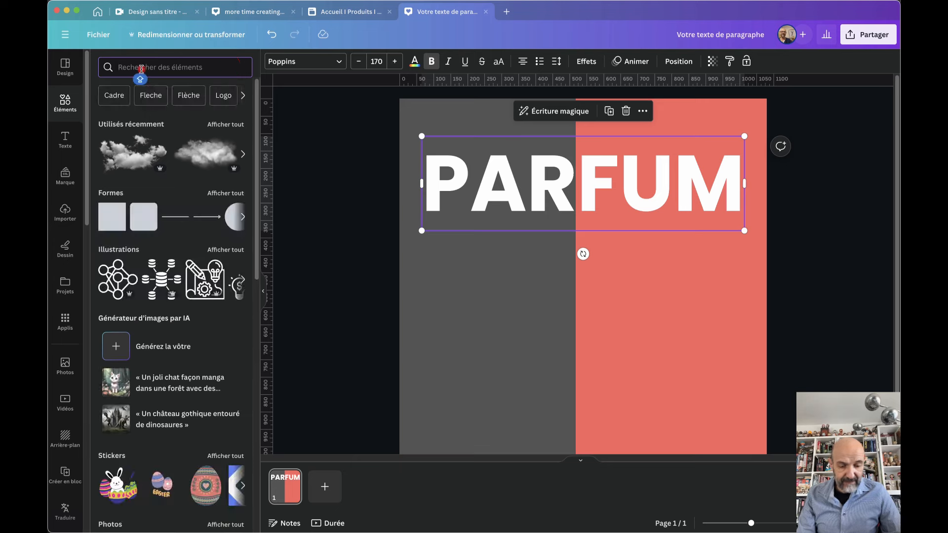
type("FEMME E")
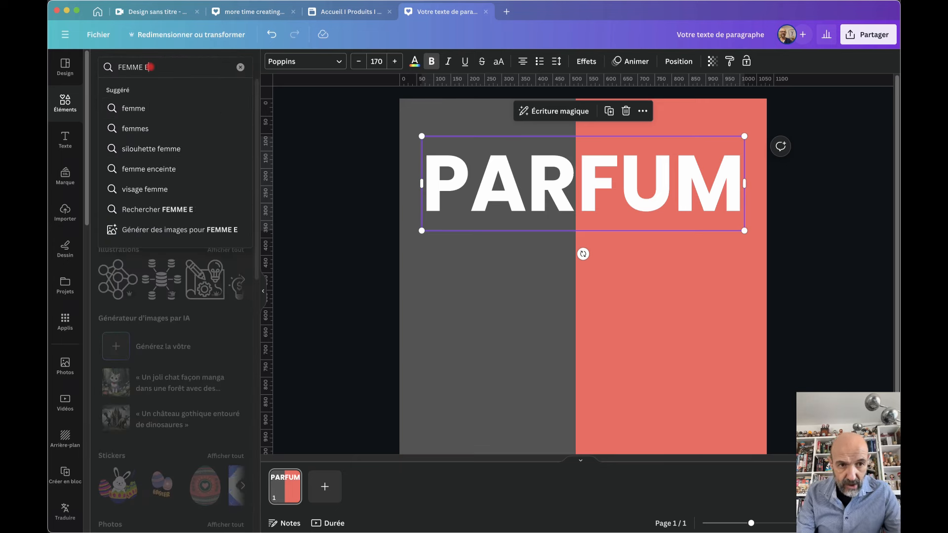
type("N TAILEUR")
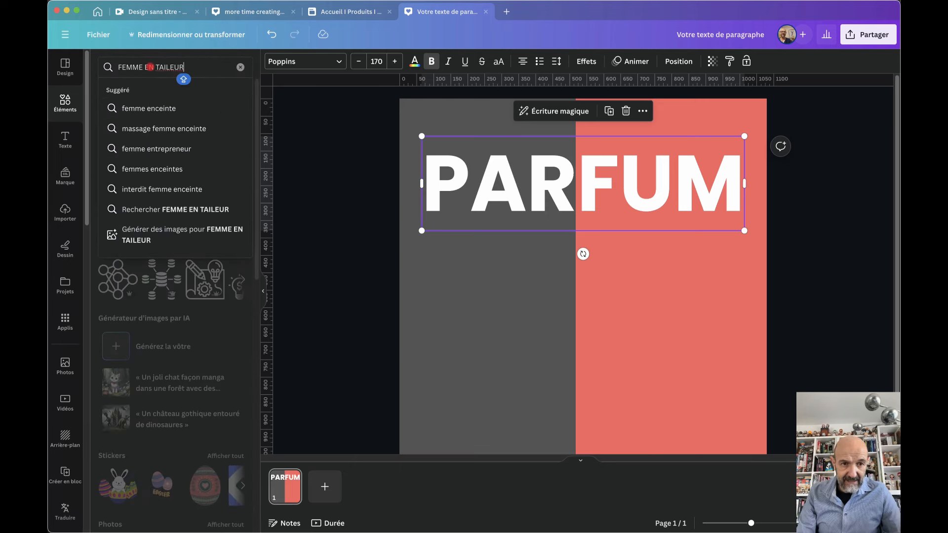
key("Return")
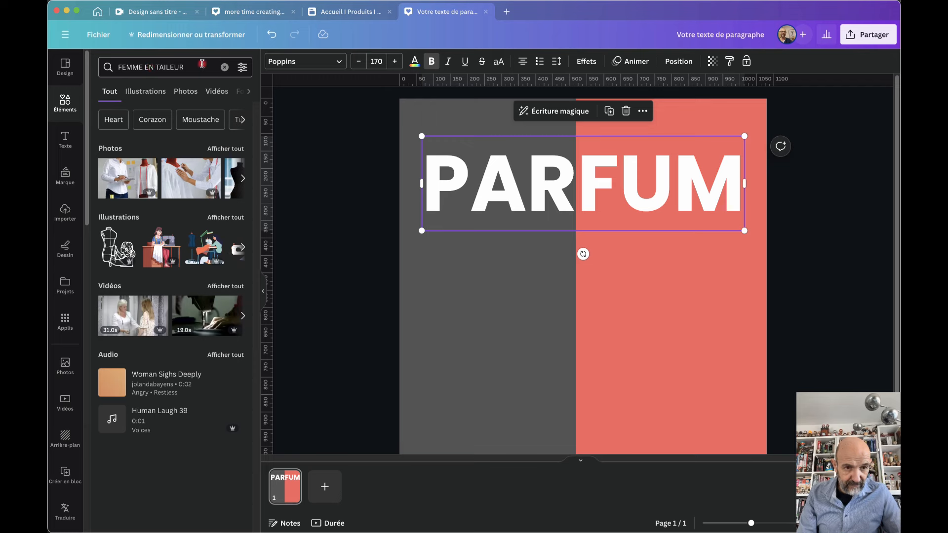
left_click(167, 65)
left_click(197, 104)
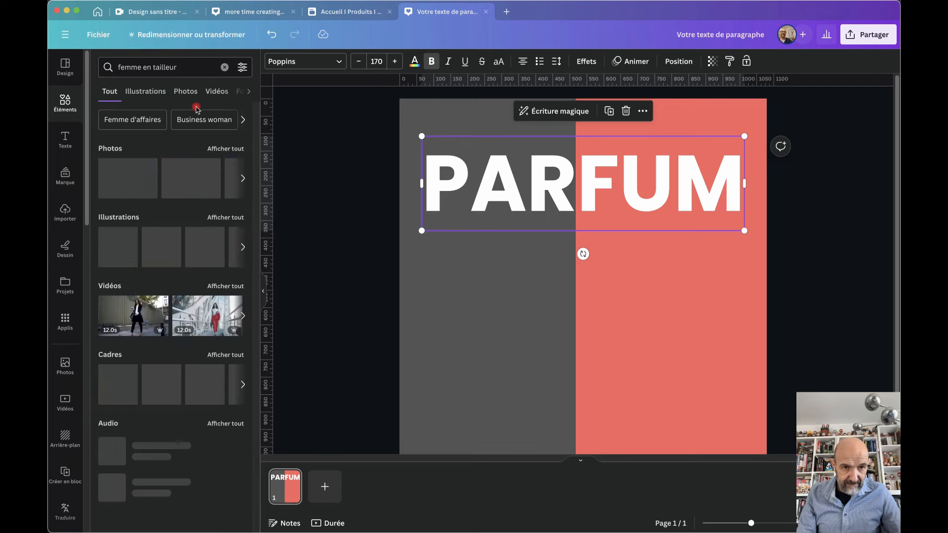
left_click(241, 73)
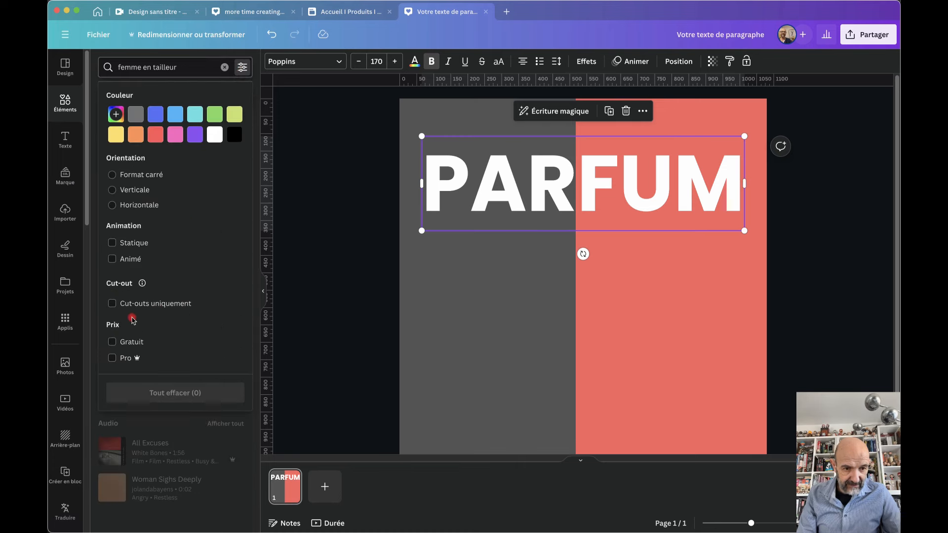
left_click(112, 303)
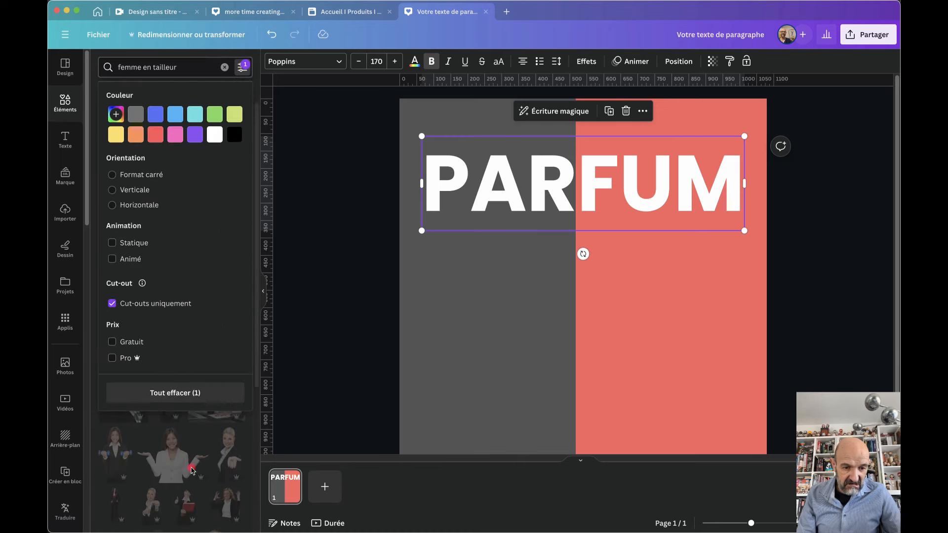
left_click(210, 449)
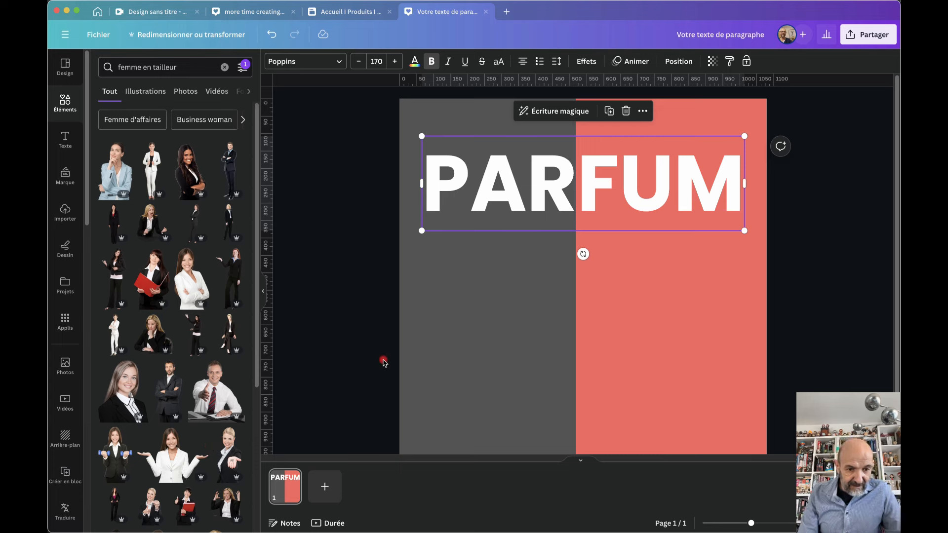
left_click(207, 285)
left_click_drag(595, 351, 701, 370)
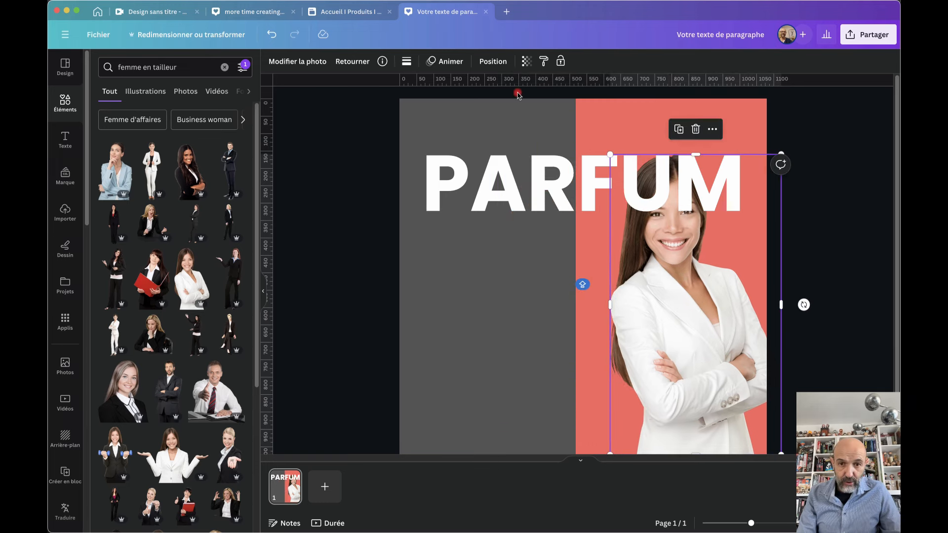
Bring the woman photo to the top layer and give the upper PARFUM an outline-only style
left_click(493, 62)
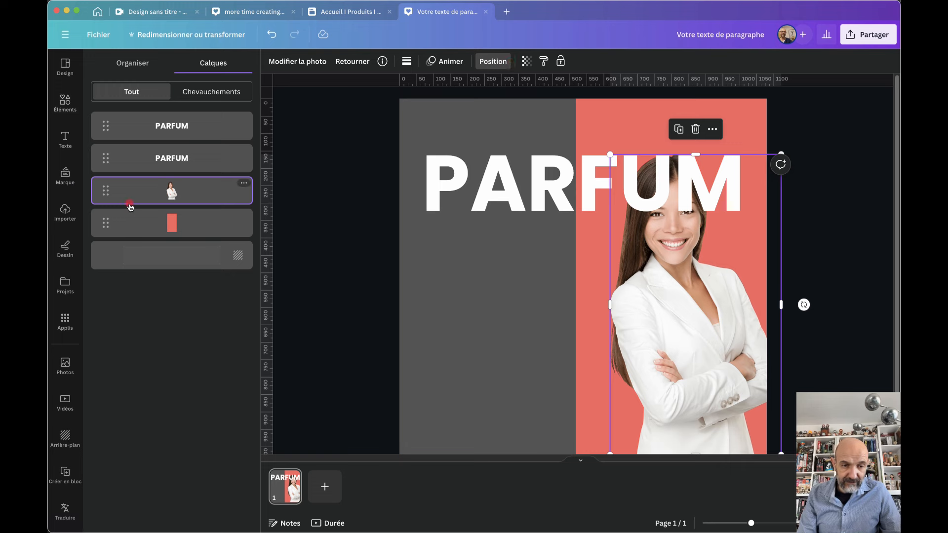
left_click_drag(172, 191, 201, 112)
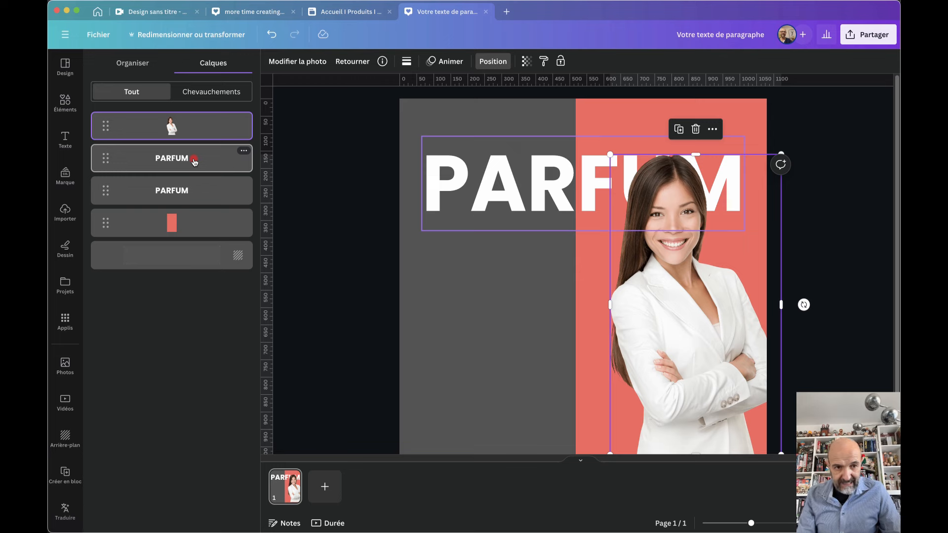
left_click(195, 162)
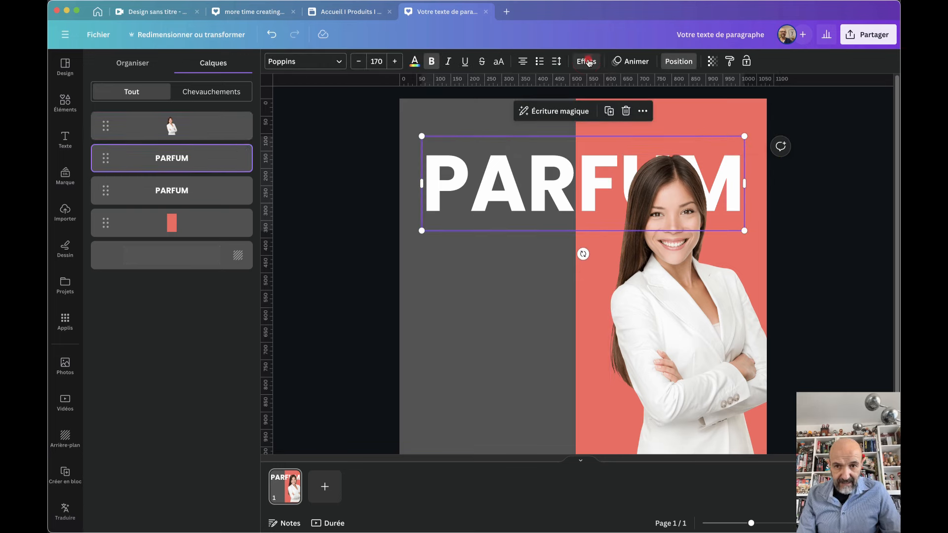
left_click(586, 61)
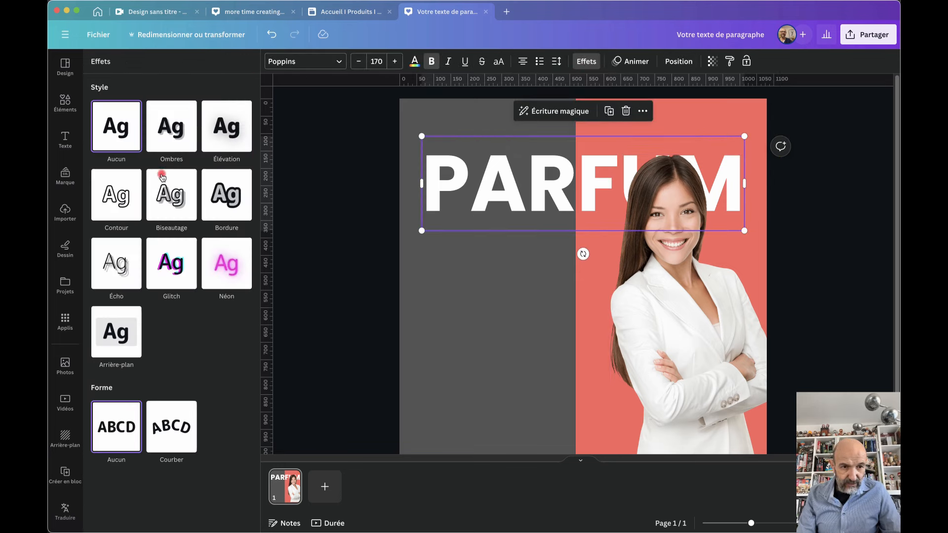
left_click(114, 201)
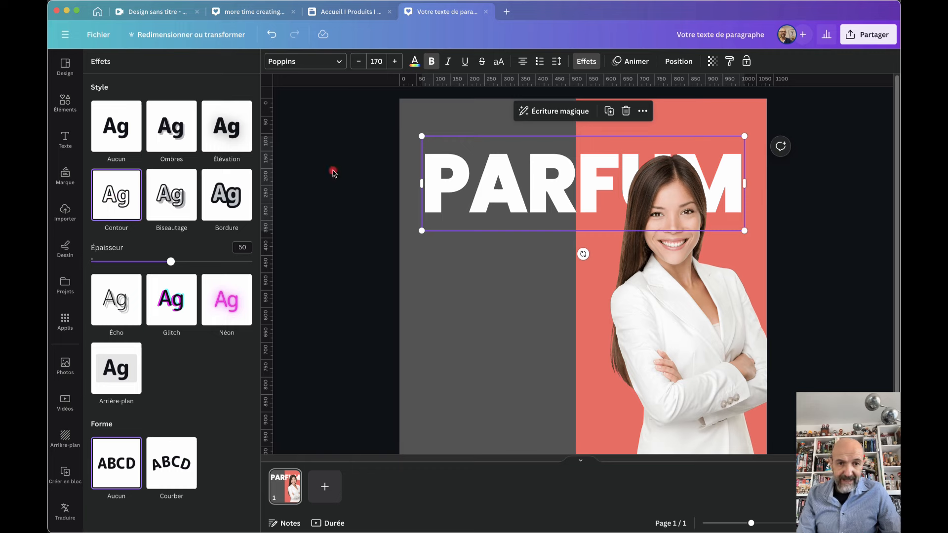
Layer the outlined PARFUM above the photo, then shift the photo left and enlarge it to about 588 by 1009
left_click(688, 63)
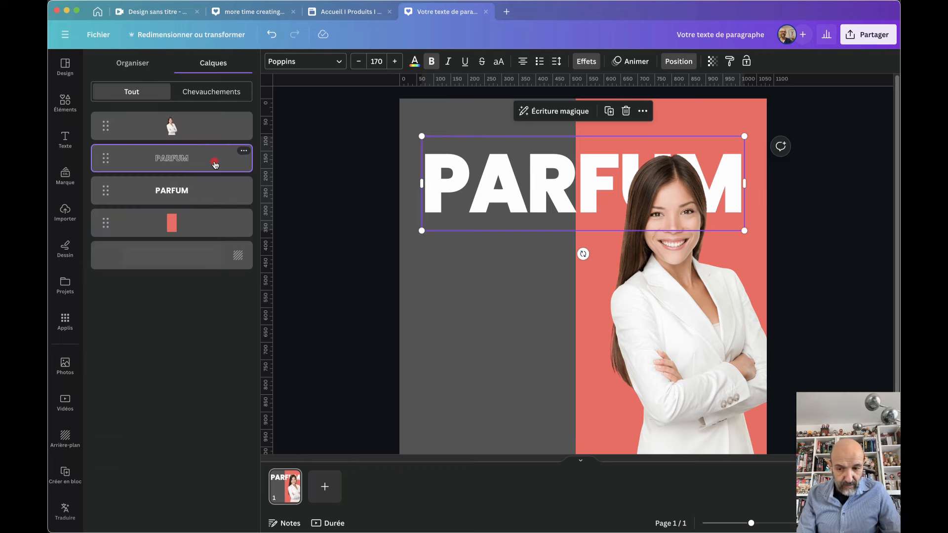
left_click_drag(215, 164, 216, 109)
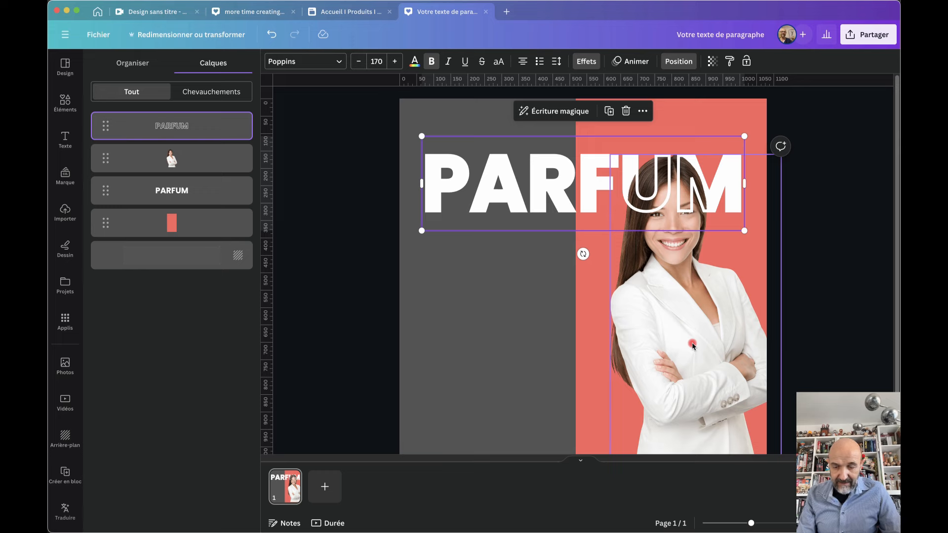
left_click_drag(693, 346, 492, 343)
left_click_drag(585, 153, 614, 103)
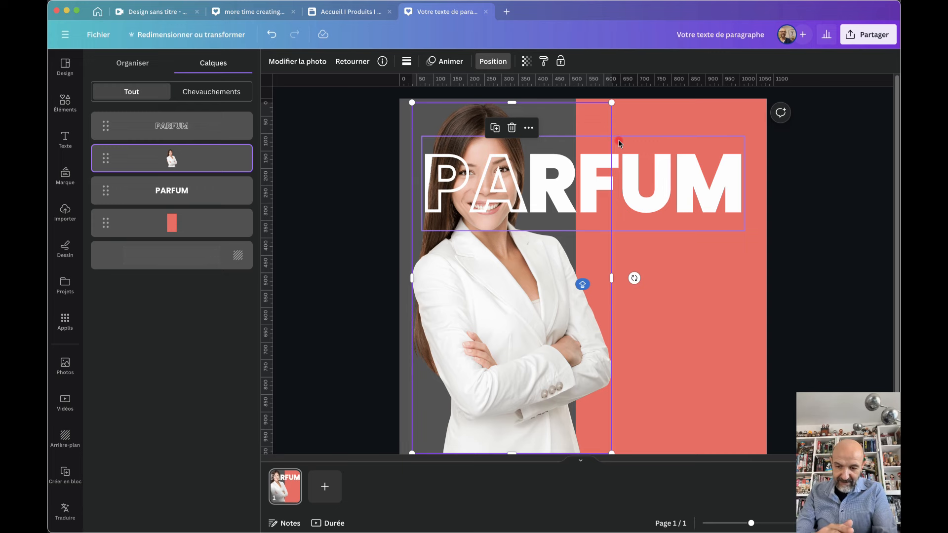
Move the woman photo up and left so her head sits under the outlined PARFUM letters
left_click_drag(513, 316, 664, 494)
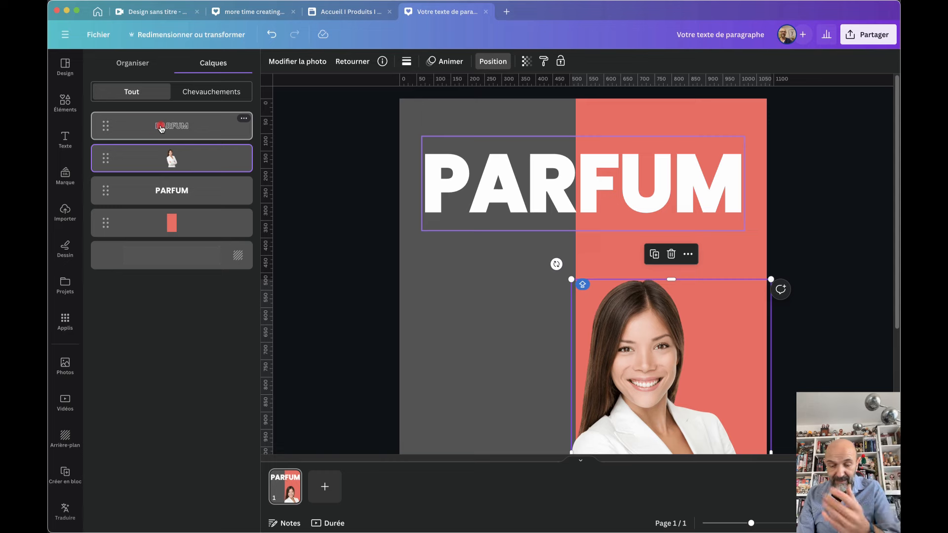
left_click(664, 376)
left_click_drag(664, 376, 501, 216)
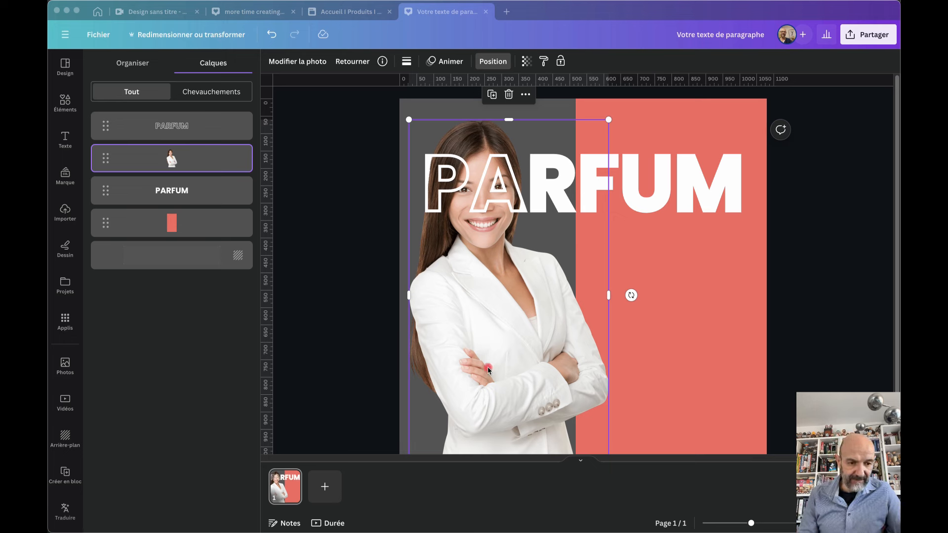
Search the apps for TYPEGRADIENT and open the TypeGradient app
left_click(62, 326)
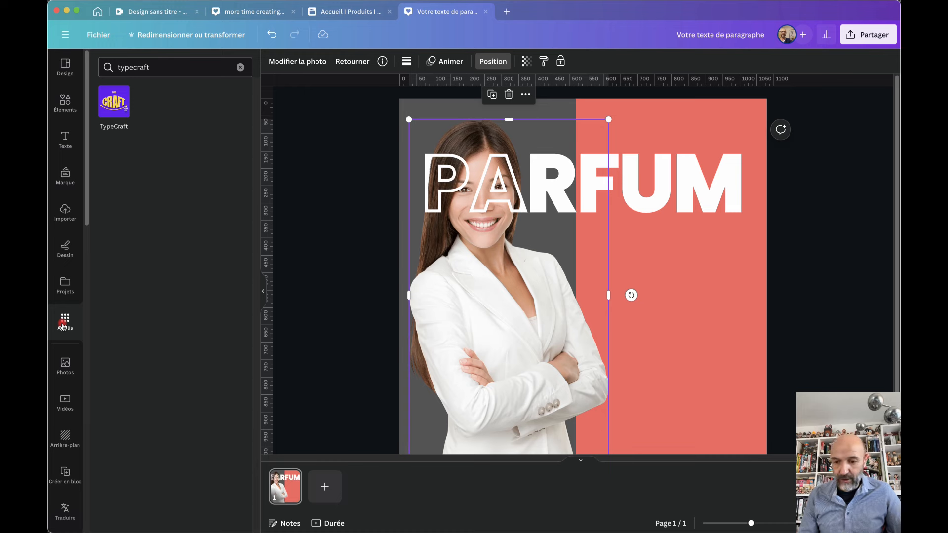
left_click_drag(156, 68, 101, 69)
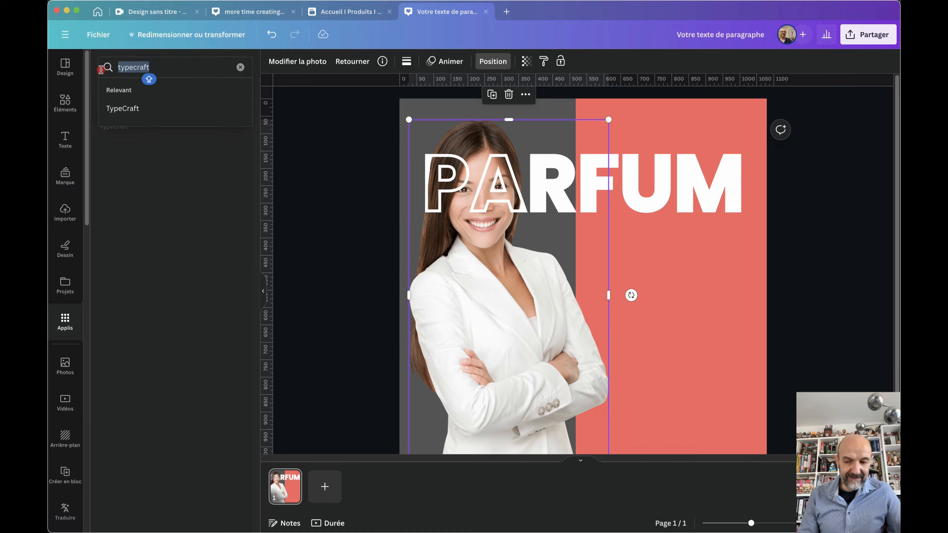
type("TYPEGRADIENT")
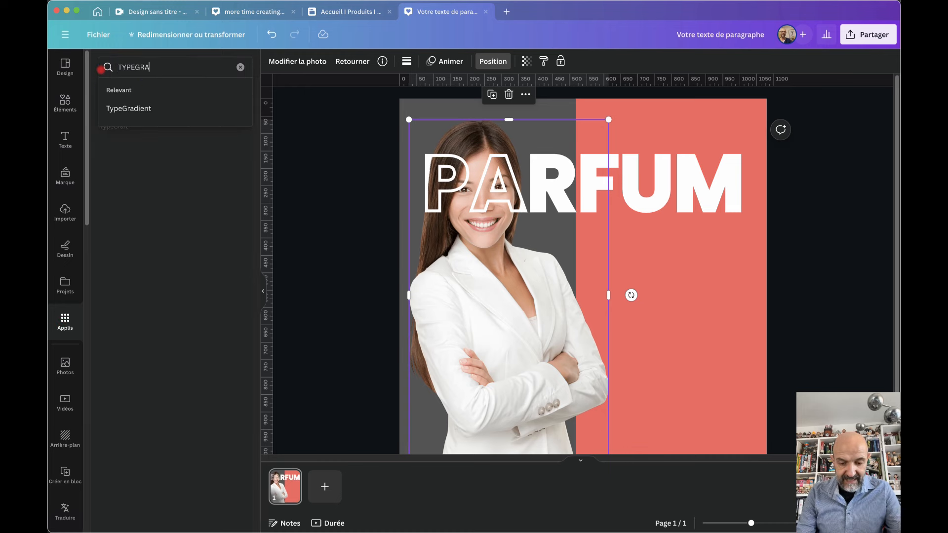
key("Return")
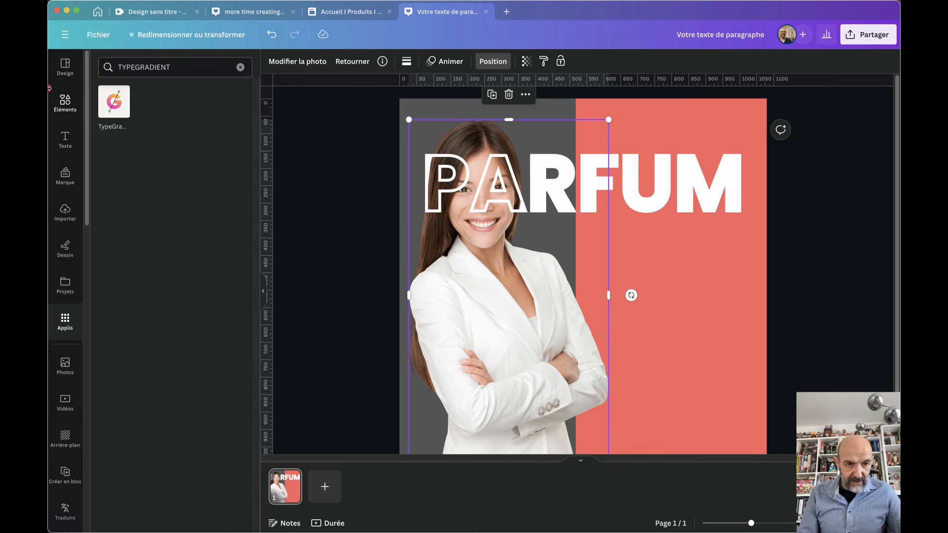
left_click(118, 114)
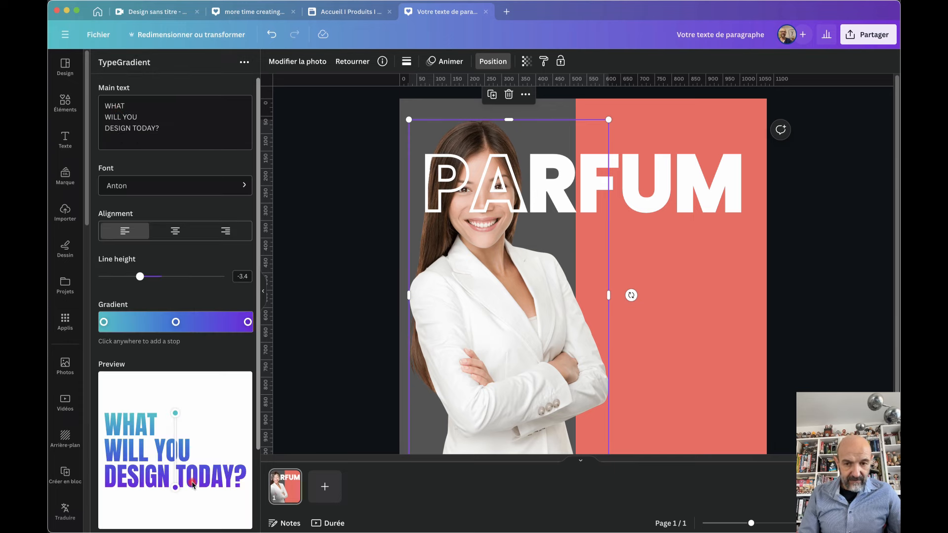
scroll(193, 486, "down", 1)
scroll(193, 486, "down", 1)
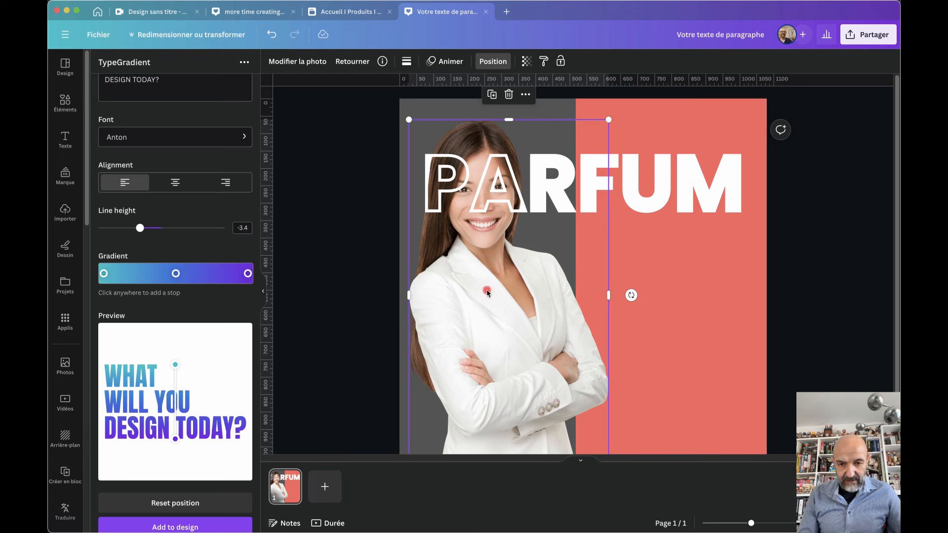
Delete the woman photo and the PARFUM text box, then select DESIGN TODAY? in the app's text
key("Delete")
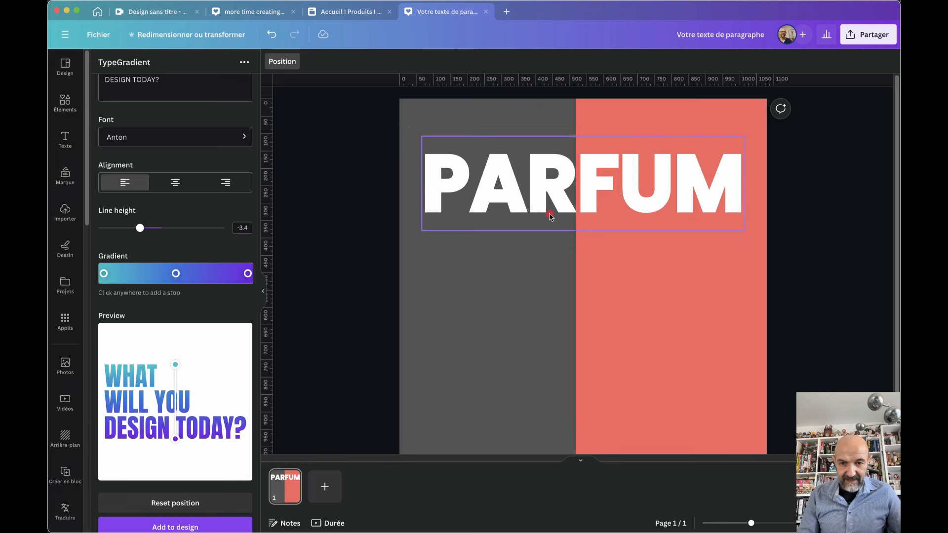
left_click(520, 202)
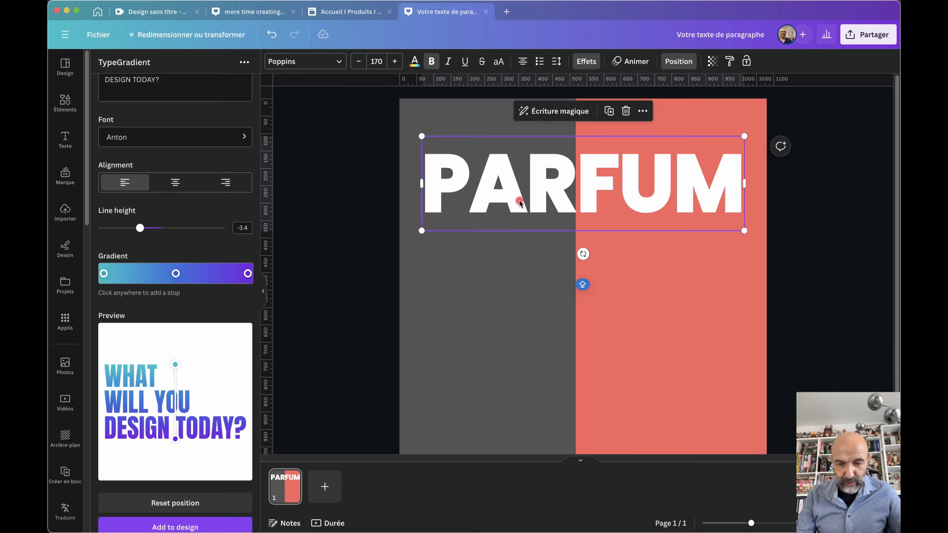
left_click_drag(520, 203, 519, 201)
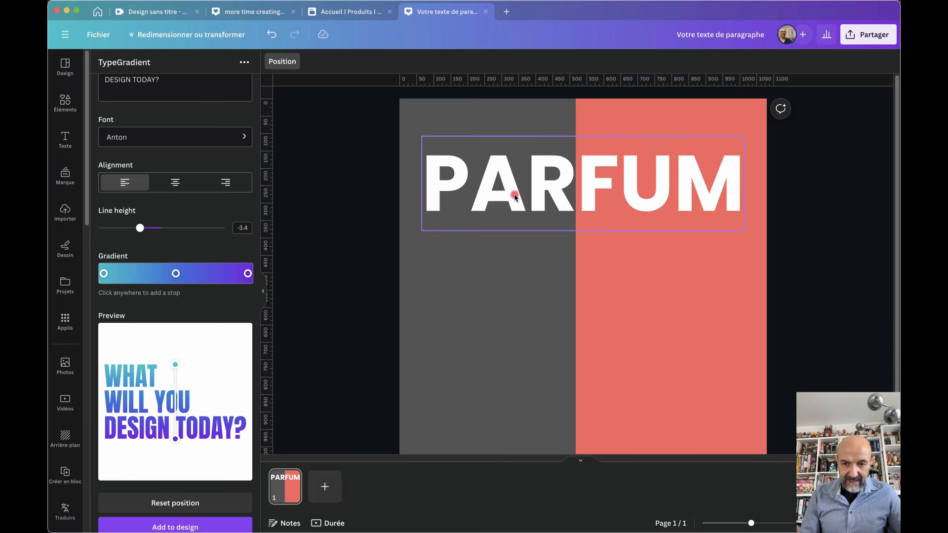
left_click(543, 186)
left_click(543, 187)
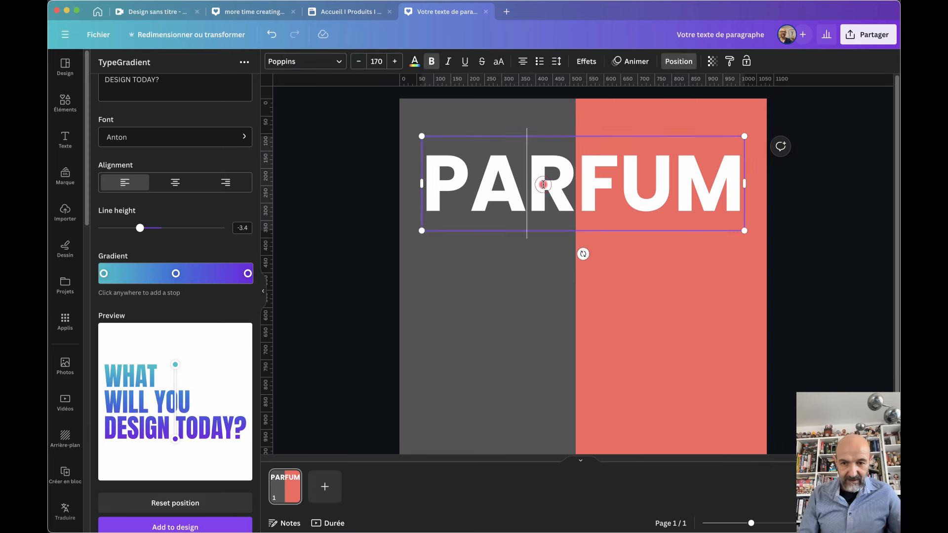
double_click(541, 186)
key("super+c")
left_click(547, 232)
left_click(559, 199)
key("Delete")
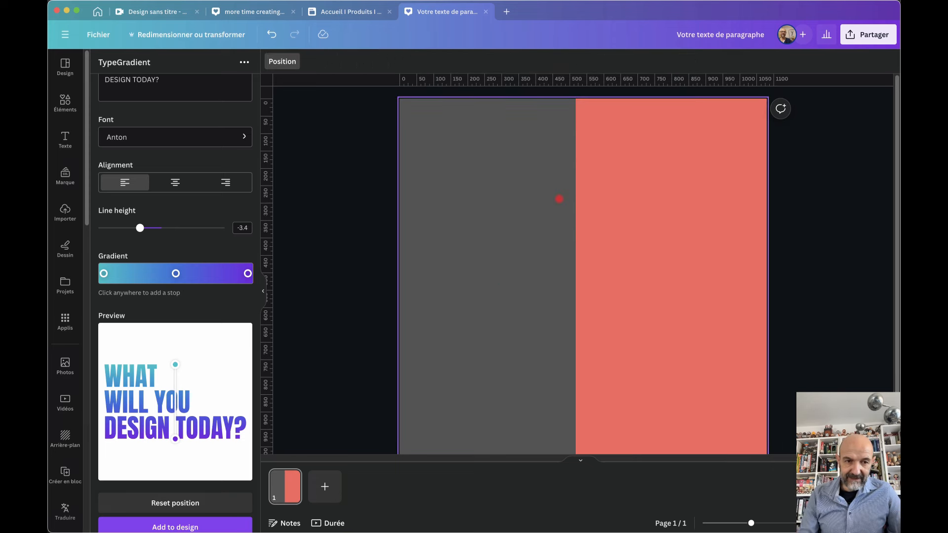
left_click_drag(169, 80, 97, 80)
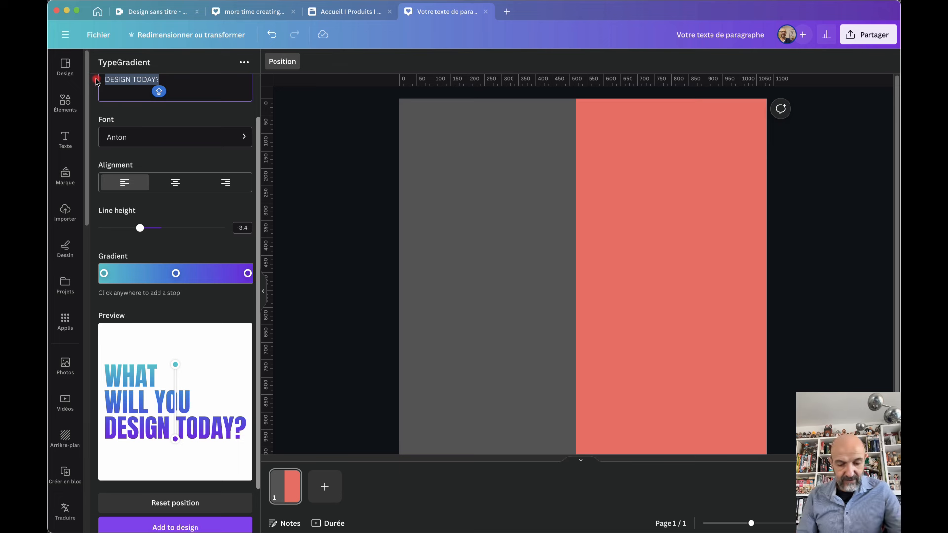
Replace the Main text with 'Prêt à tester notre nouveau PARFUM ?' split over three lines
key("super+v")
scroll(96, 80, "up", 2)
left_click_drag(138, 117, 96, 101)
key("BackSpace")
key("Caps_Lock")
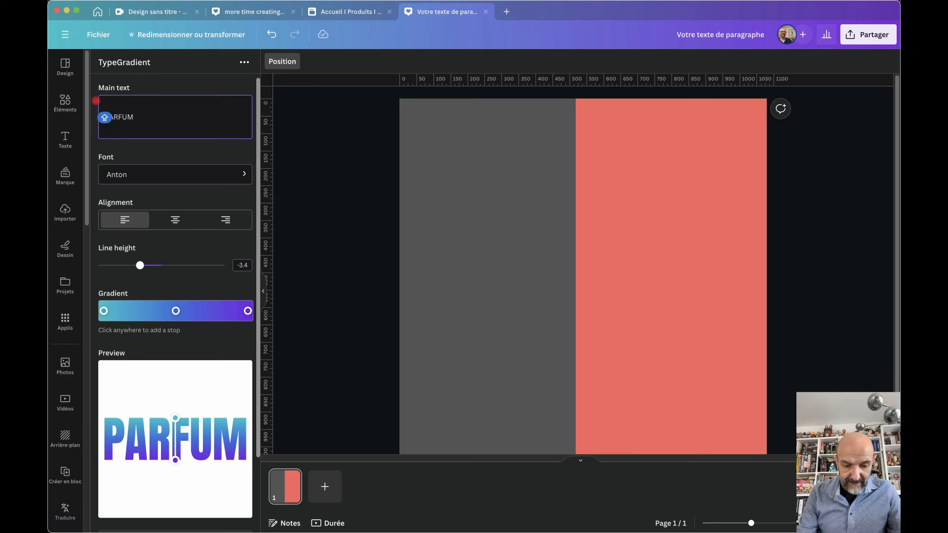
type("Prêt")
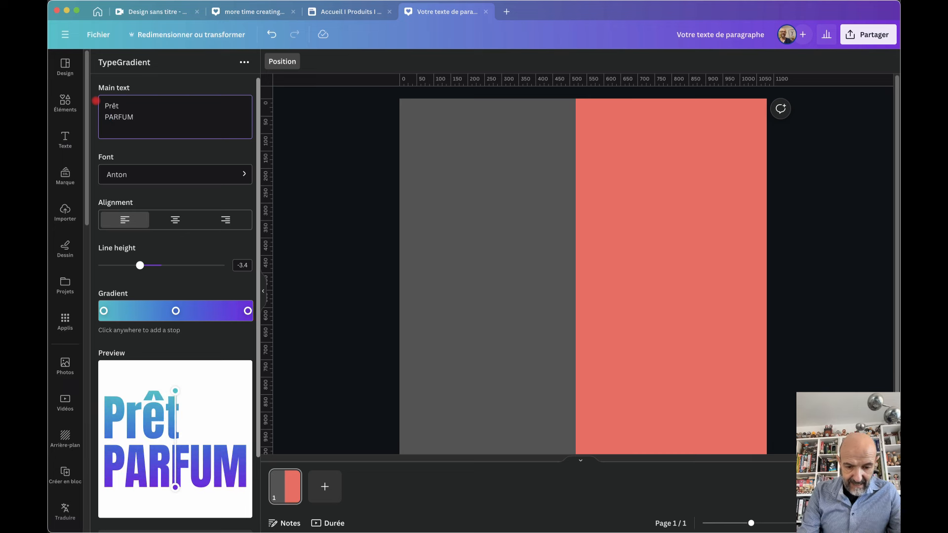
type(" à tester not")
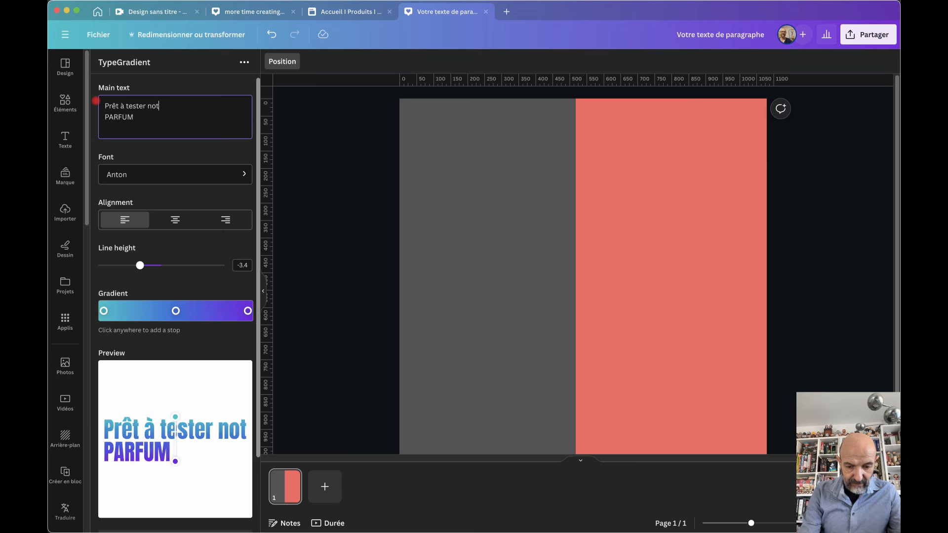
type("re nouveau")
left_click(142, 118)
type("?")
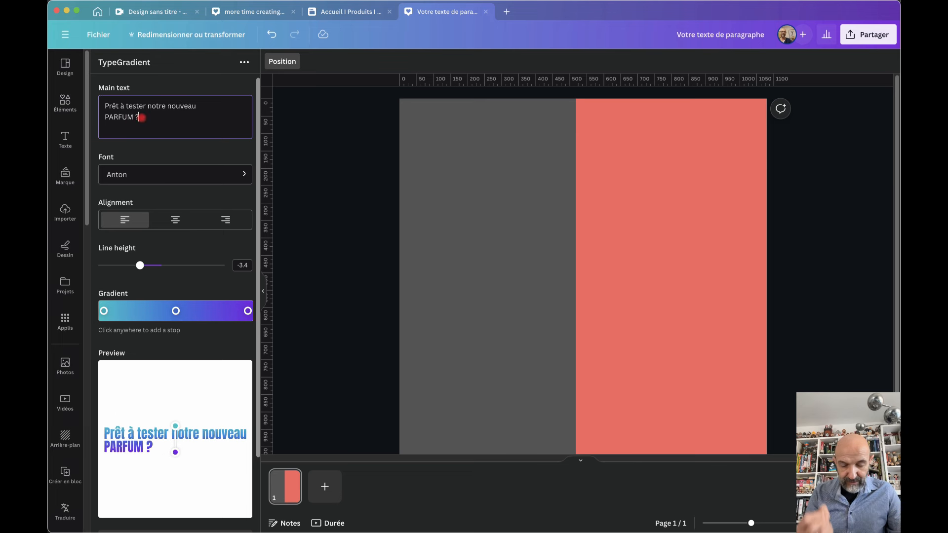
left_click(148, 106)
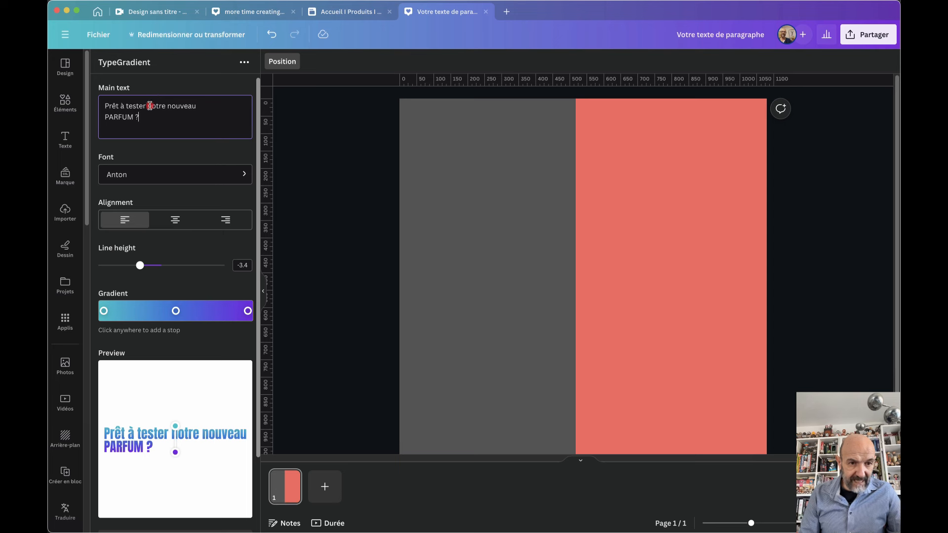
key("BackSpace")
key("Return")
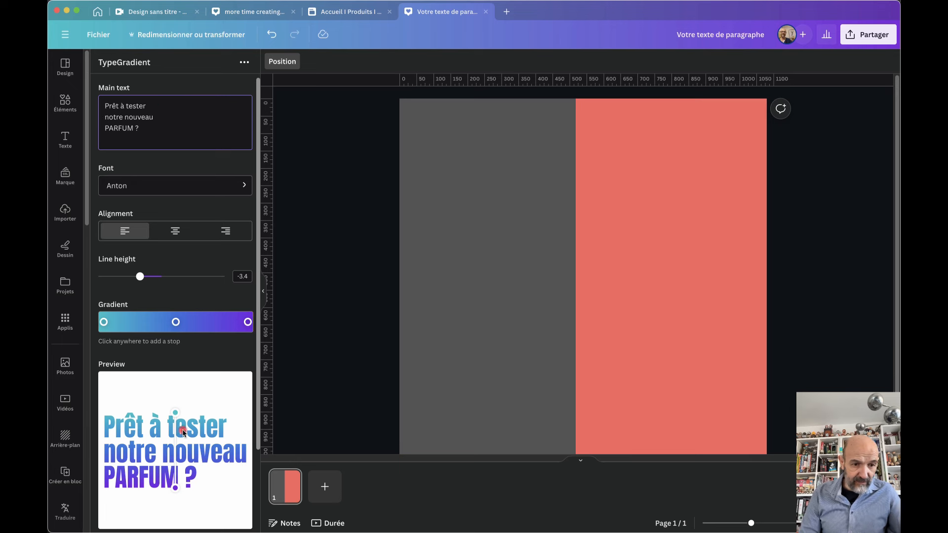
scroll(183, 434, "down", 4)
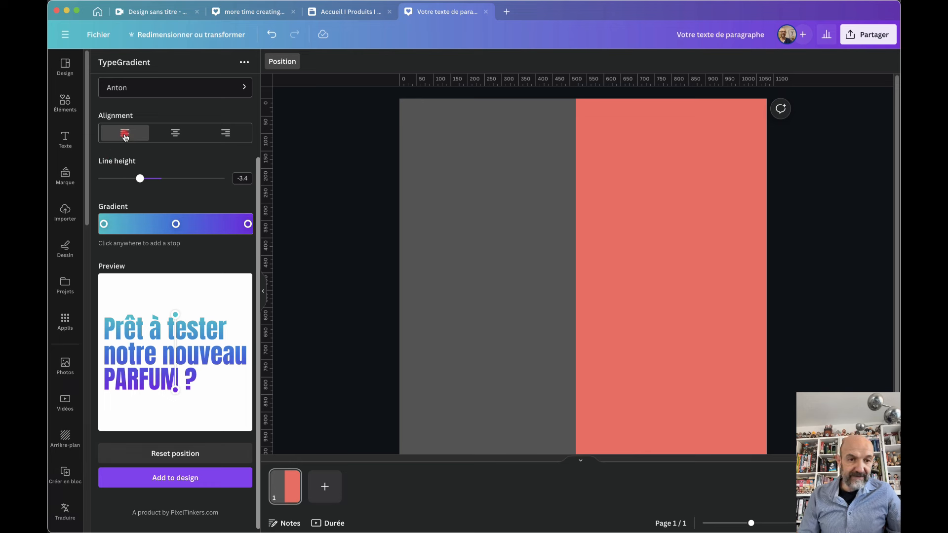
Centre the tagline, loosen its line height slightly and swap the gradient's ends so purple starts it
left_click(176, 135)
left_click(224, 135)
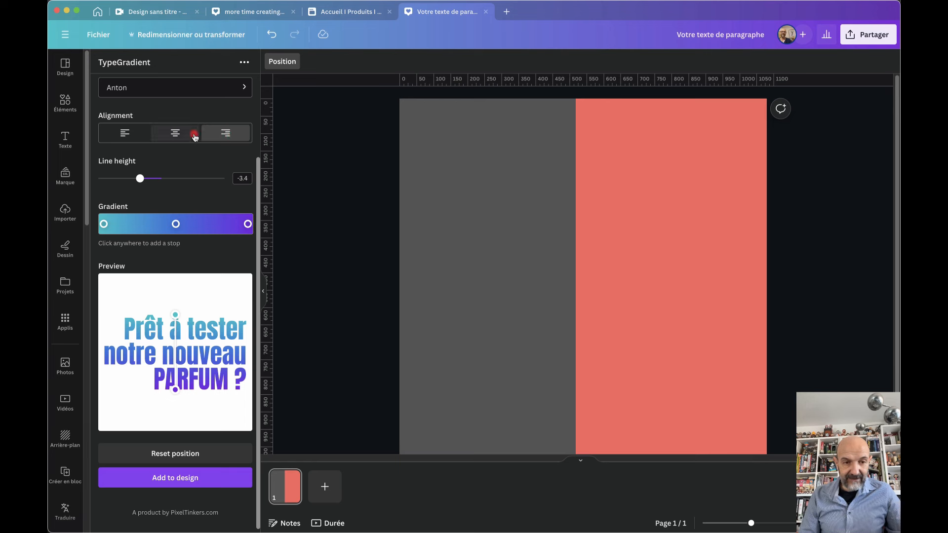
left_click(175, 136)
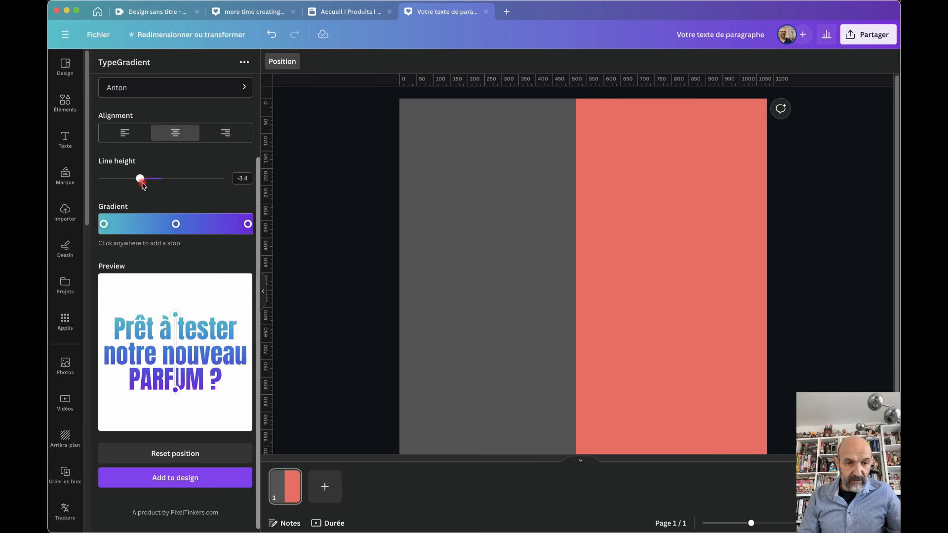
mouse_move(140, 178)
left_mouse_down()
mouse_move(155, 180)
mouse_move(142, 183)
left_mouse_up()
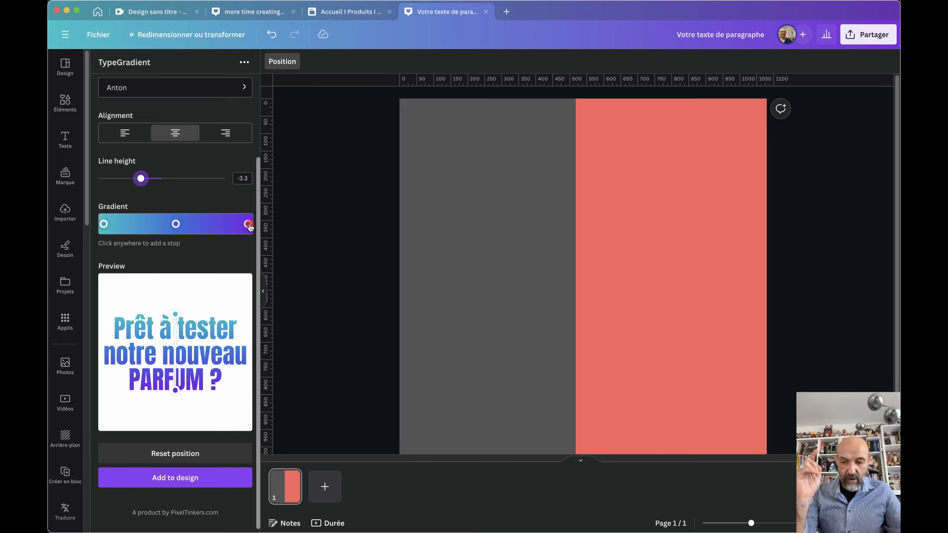
mouse_move(248, 224)
left_mouse_down()
mouse_move(102, 225)
mouse_move(237, 224)
left_mouse_up()
left_click_drag(138, 224, 106, 224)
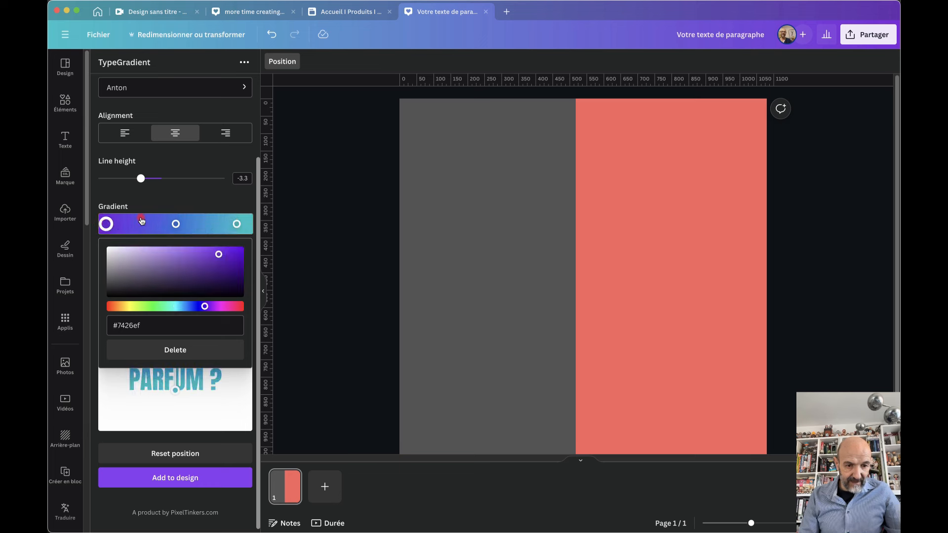
Recolour the gradient stops: first red, middle orange, last yellow with slightly adjusted brightness
left_click(176, 225)
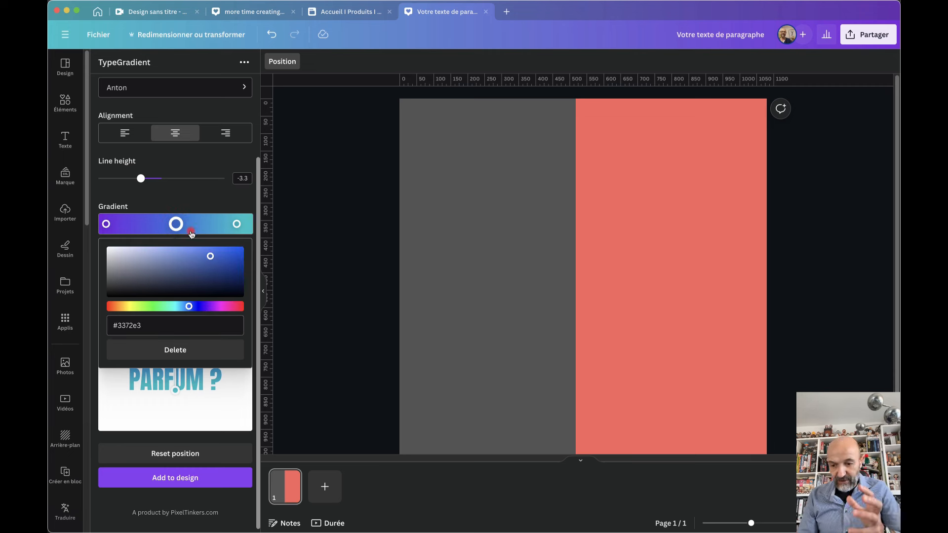
left_click(237, 224)
left_click(218, 192)
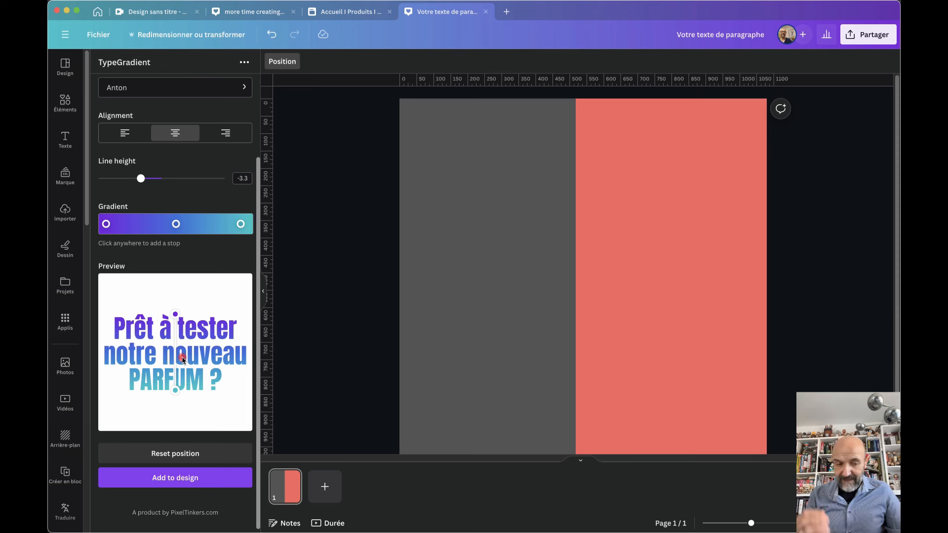
left_click(106, 225)
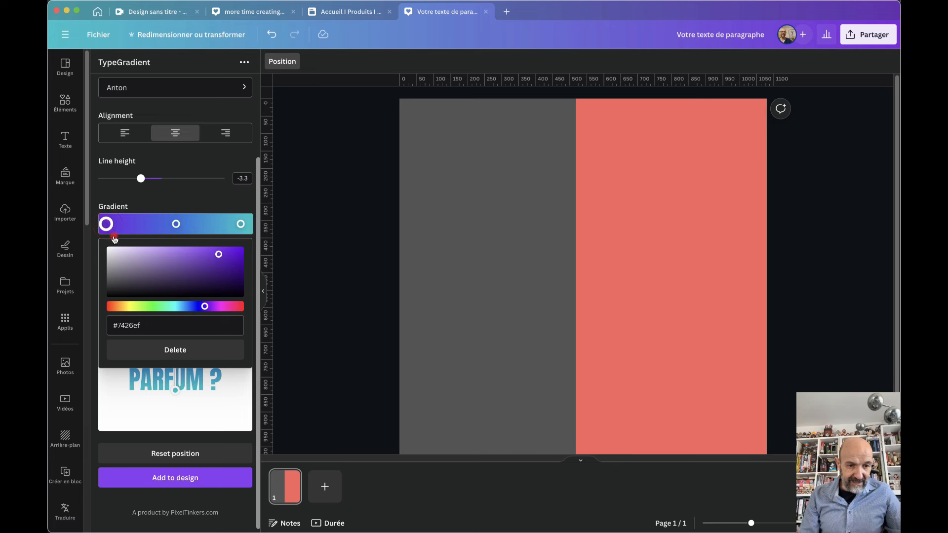
left_click(112, 308)
left_click(176, 225)
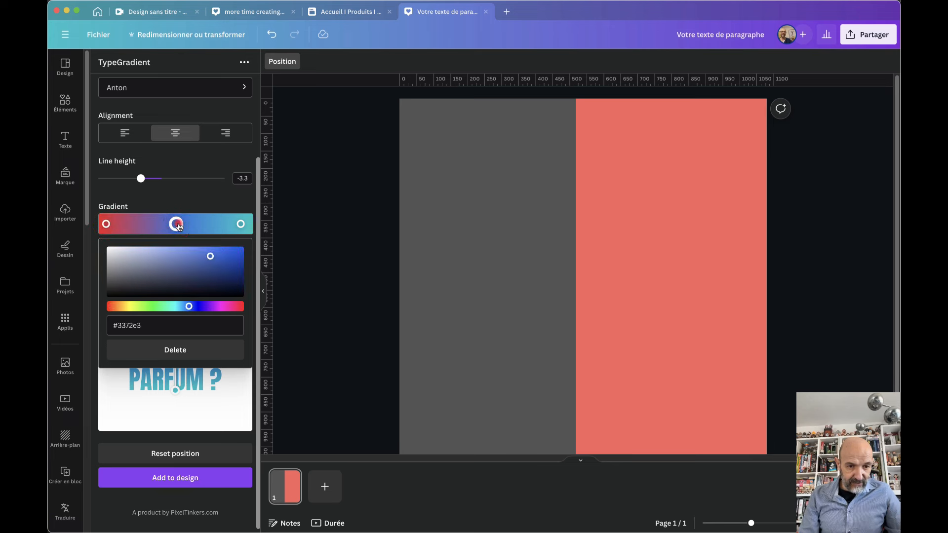
left_click(188, 307)
left_click_drag(189, 307, 122, 307)
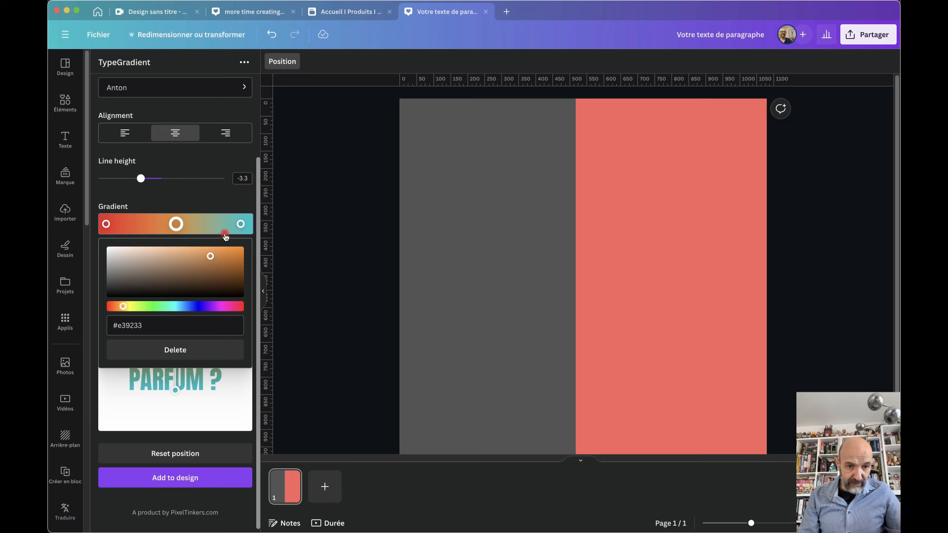
left_click(240, 225)
left_click_drag(176, 307, 133, 307)
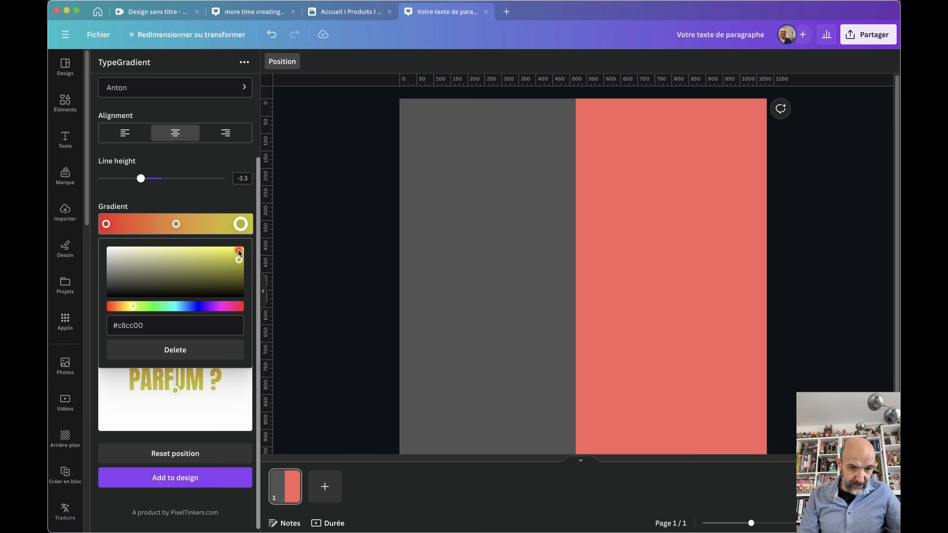
left_click_drag(239, 259, 209, 255)
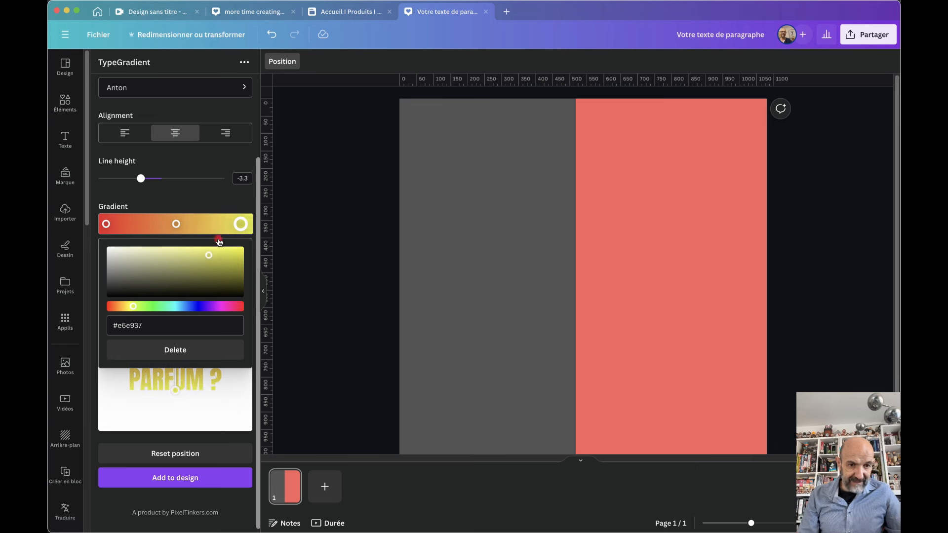
left_click(217, 196)
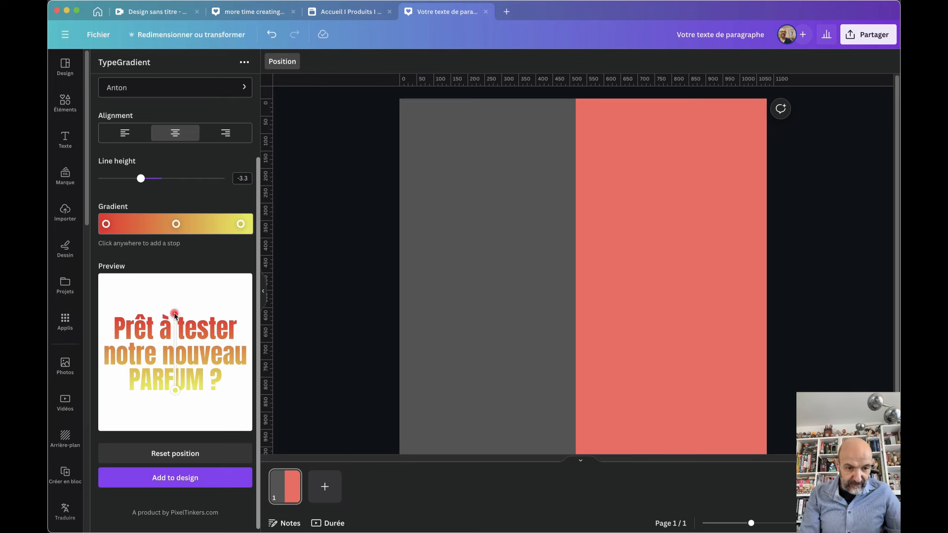
Angle the gradient vertically and stretch it so red tops the first line and yellow reaches PARFUM ?
left_click_drag(175, 314, 126, 315)
left_click_drag(129, 320, 176, 310)
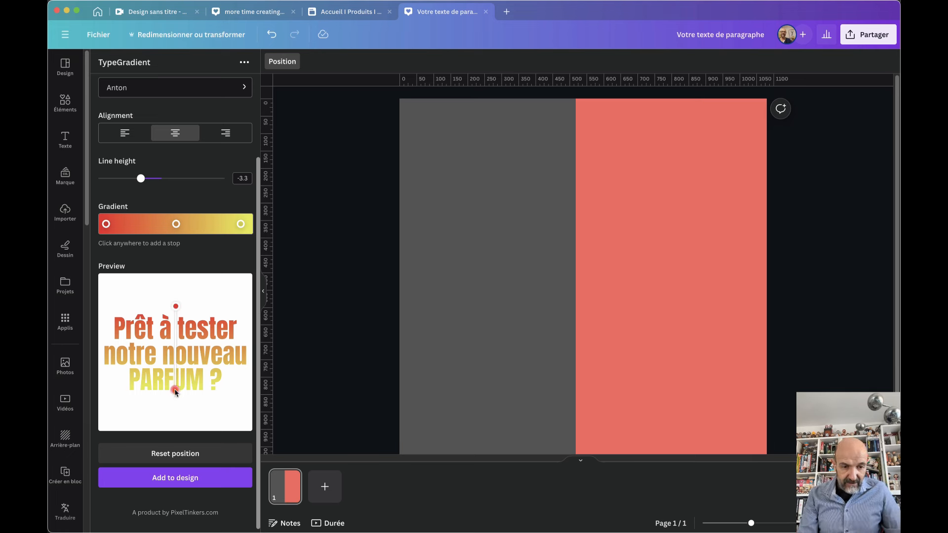
mouse_move(175, 391)
left_mouse_down()
mouse_move(170, 456)
mouse_move(176, 353)
mouse_move(172, 410)
left_mouse_up()
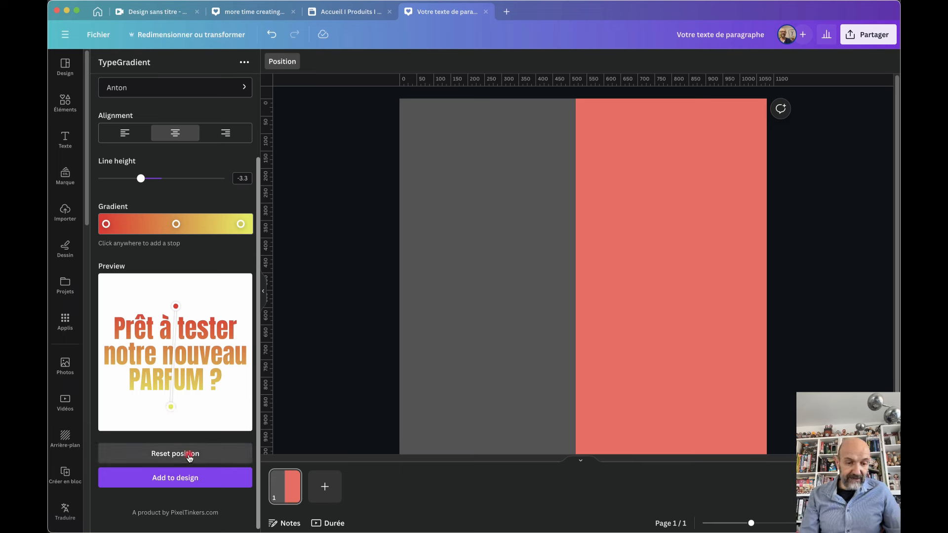
Add the gradient tagline to the poster, enlarge it and set it at the top of the grey half
left_click(171, 478)
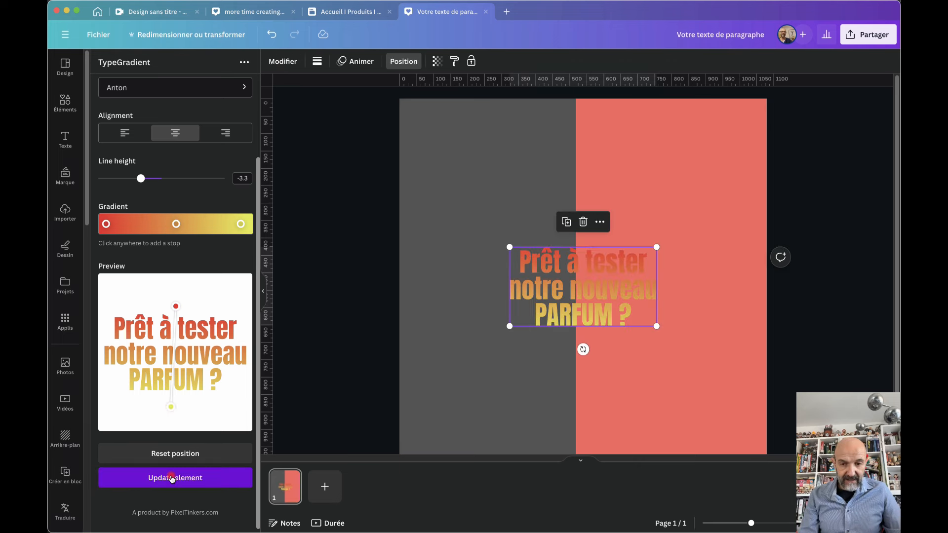
left_click_drag(566, 292, 483, 184)
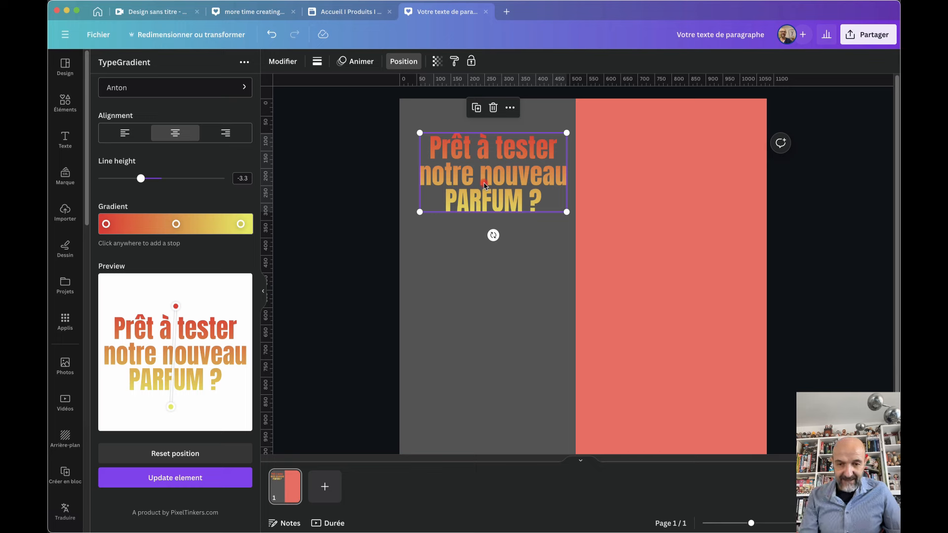
mouse_move(567, 212)
left_mouse_down()
mouse_move(669, 249)
mouse_move(686, 266)
mouse_move(569, 208)
left_mouse_up()
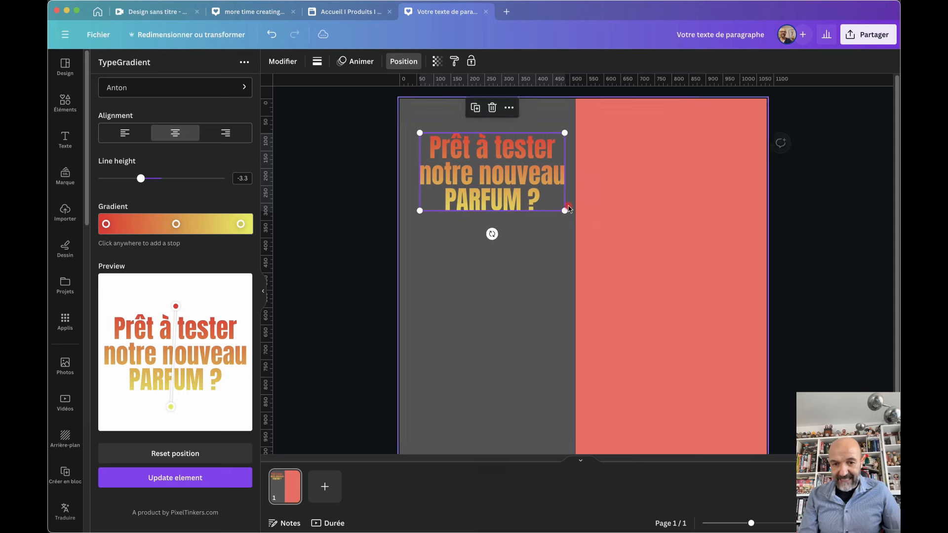
left_click_drag(480, 185, 472, 159)
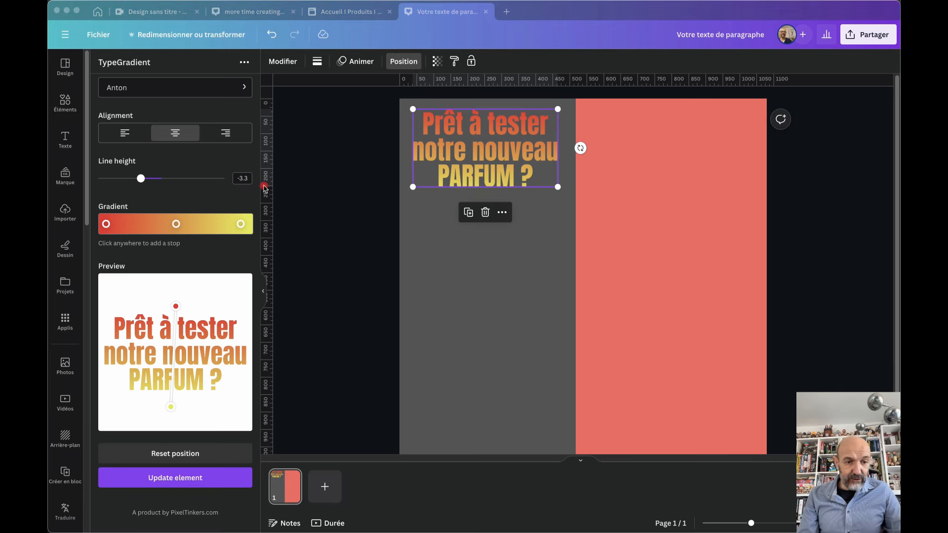
Search the apps for 'shade' and launch the Shade palette generator
left_click(67, 324)
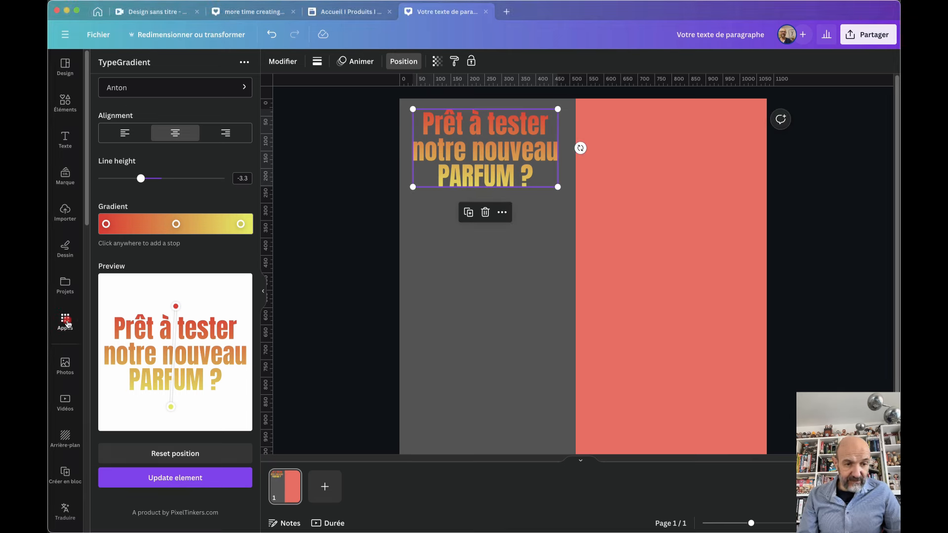
left_click(67, 324)
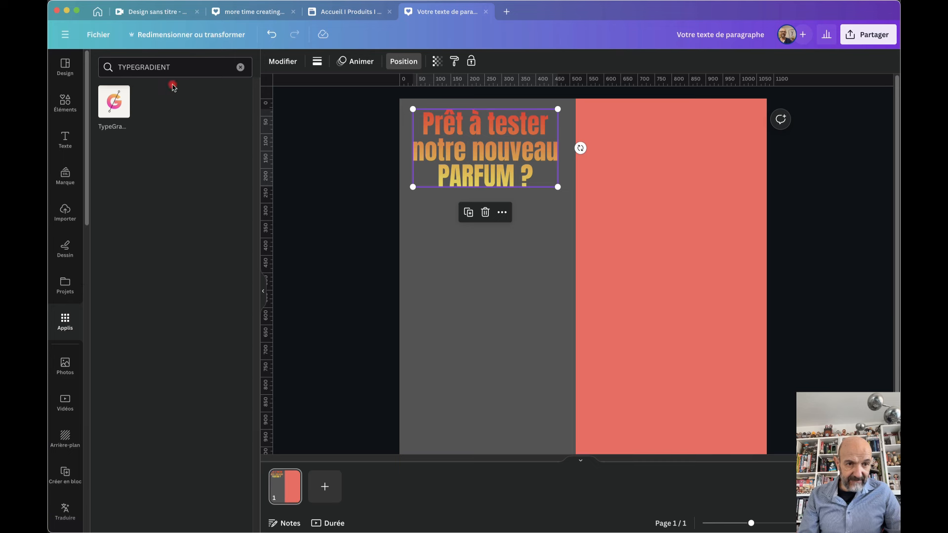
left_click_drag(178, 68, 106, 63)
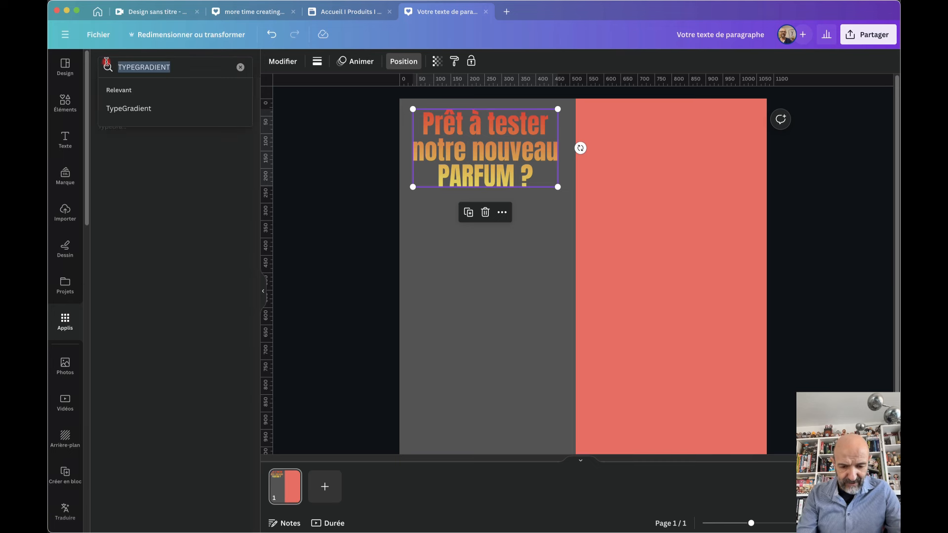
type("shade")
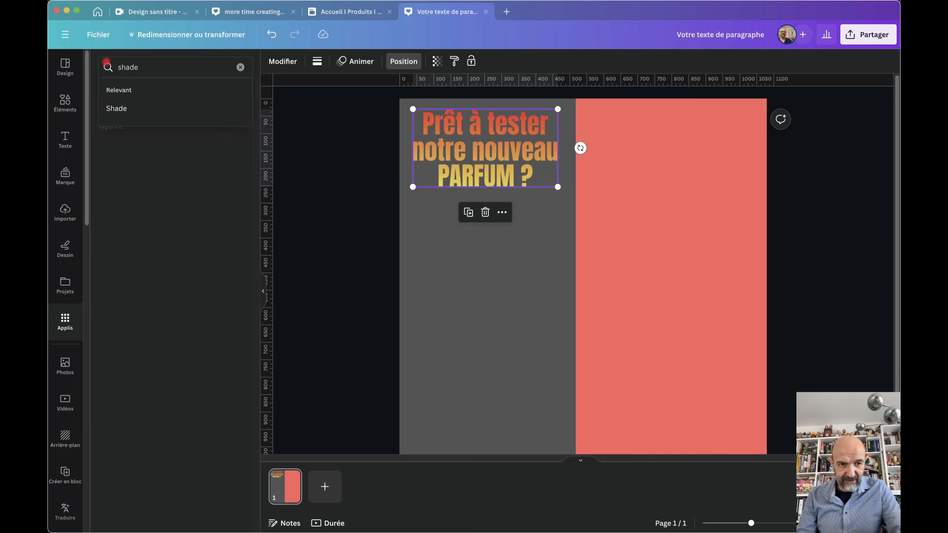
left_click(118, 108)
left_click(120, 109)
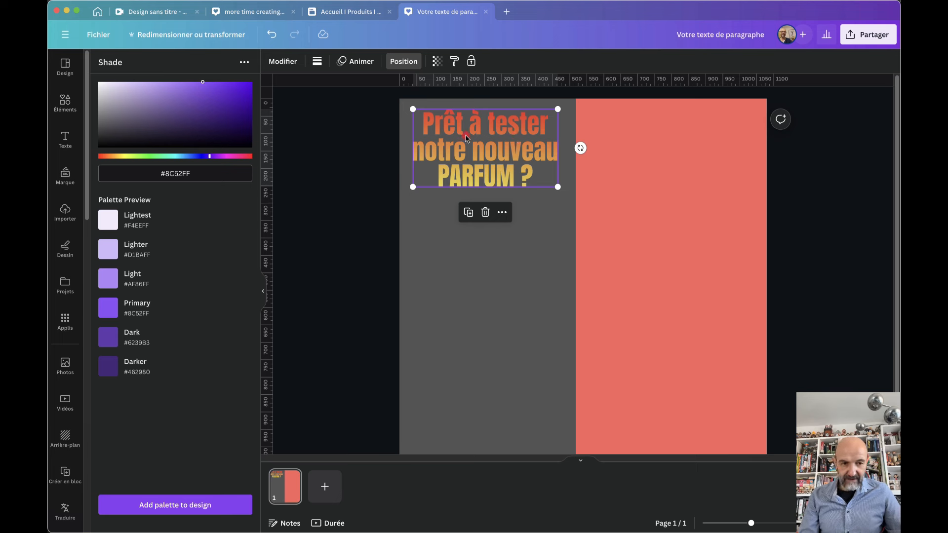
Shift the Shade palette's base colour from purple to green #7DDCA9
left_click_drag(210, 156, 105, 160)
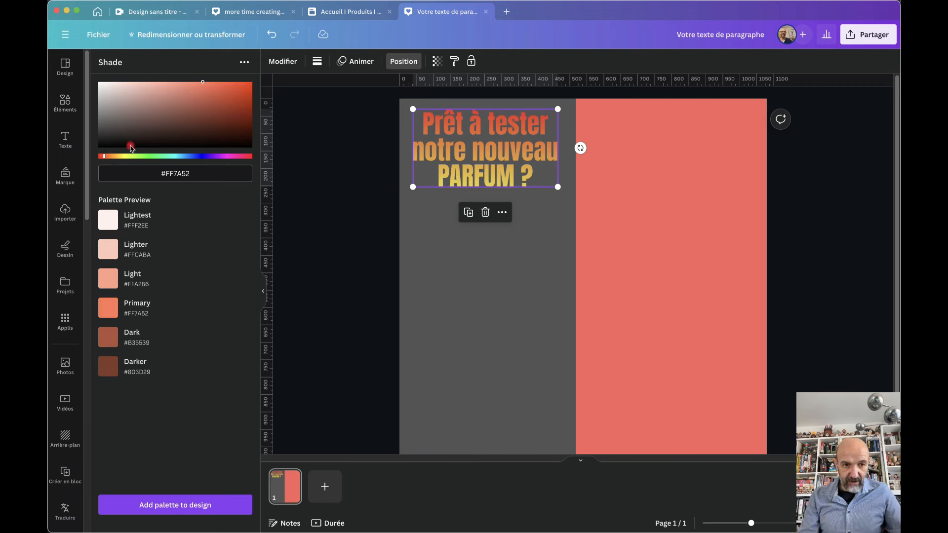
left_click(203, 85)
mouse_move(203, 85)
left_mouse_down()
mouse_move(235, 94)
mouse_move(244, 133)
mouse_move(234, 122)
mouse_move(249, 123)
left_mouse_up()
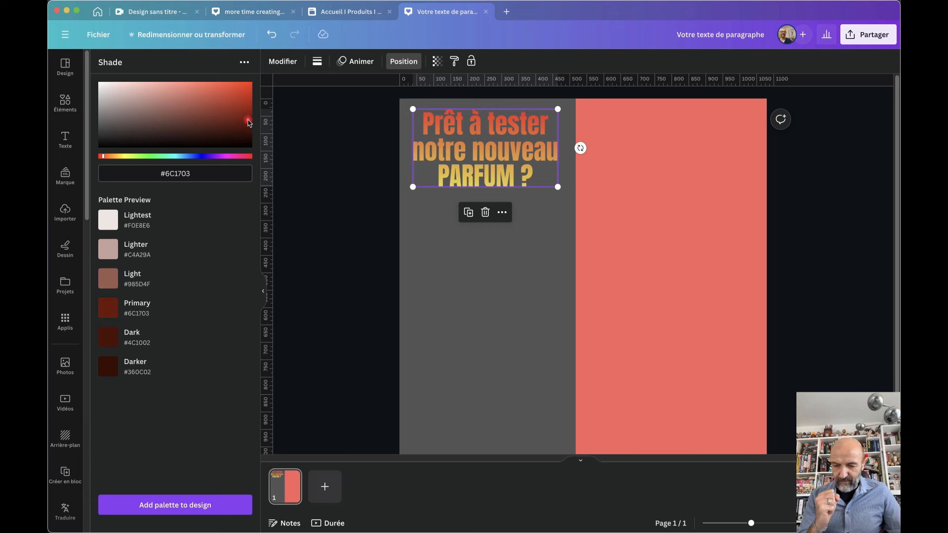
left_click_drag(250, 123, 166, 94)
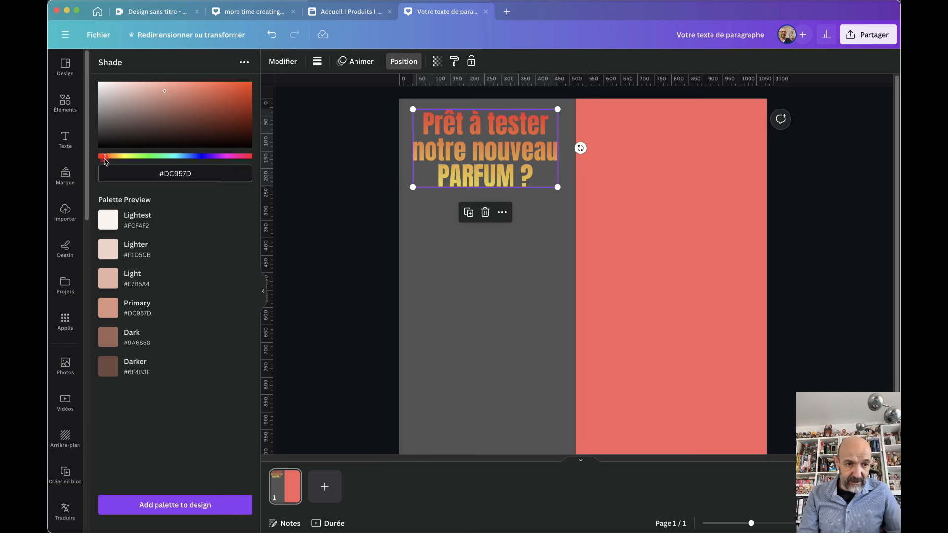
left_click_drag(105, 157, 163, 157)
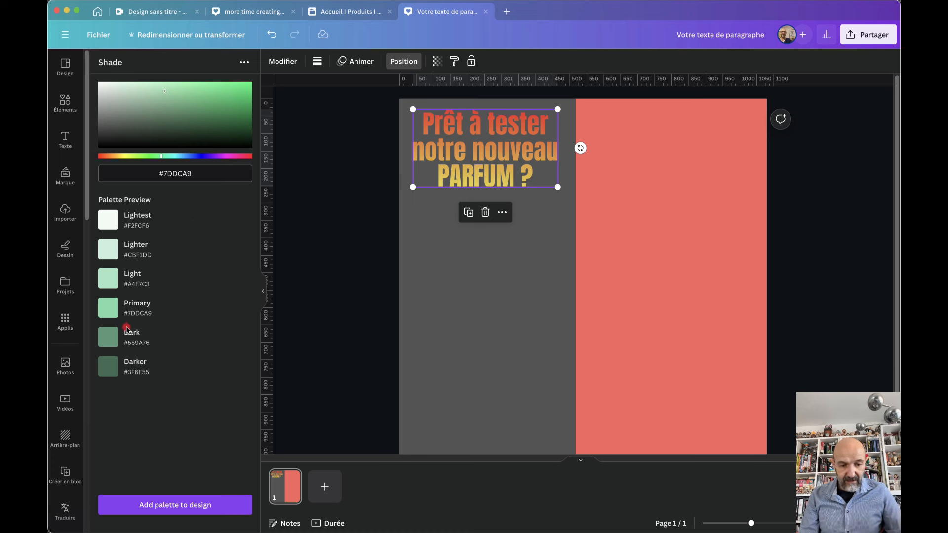
Add the green palette to the poster and move it onto the grey half
left_click(153, 507)
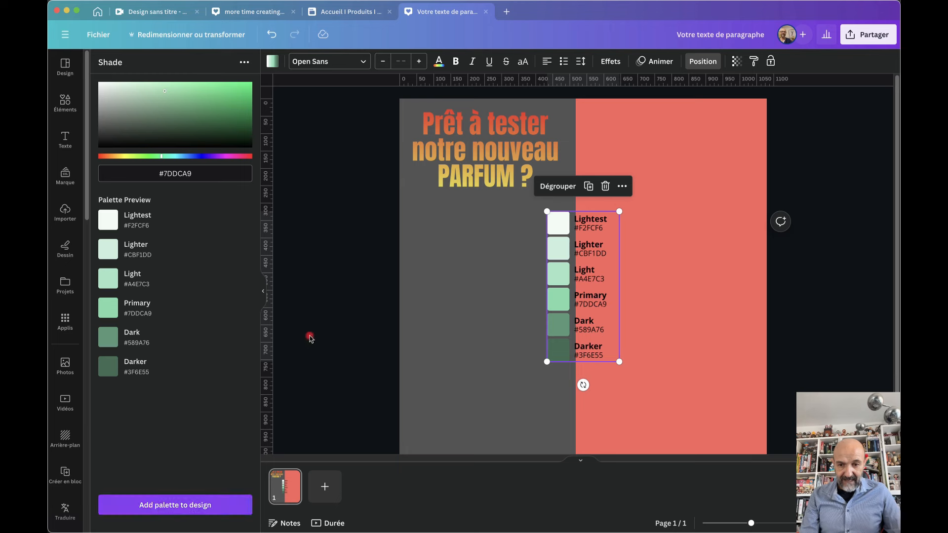
left_click_drag(559, 303, 432, 305)
left_click(532, 353)
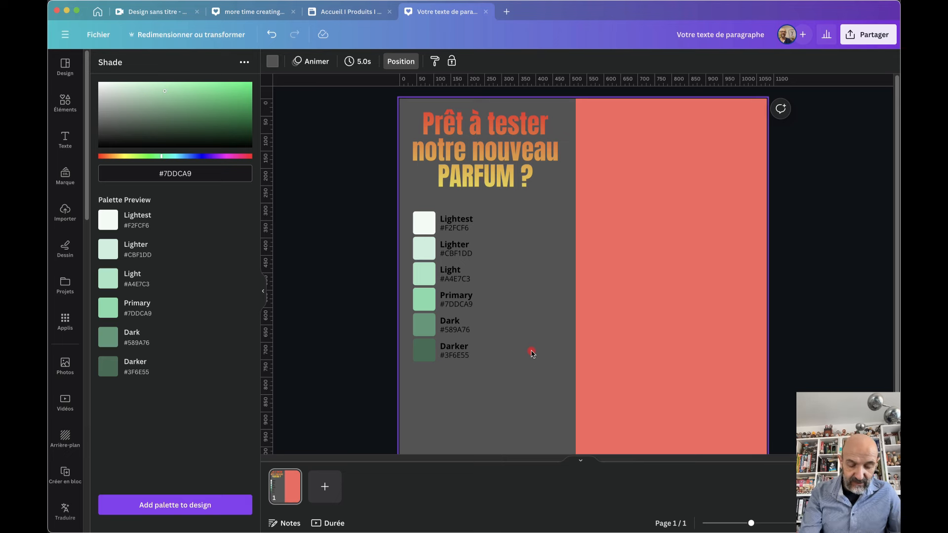
Add a circle (C) and place it near the grey/coral divide
key("c")
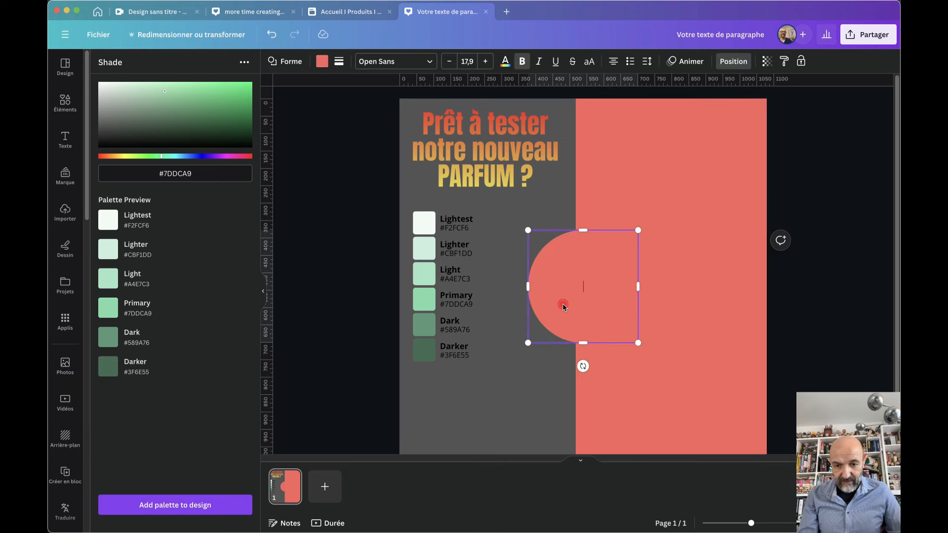
left_click_drag(561, 302, 541, 341)
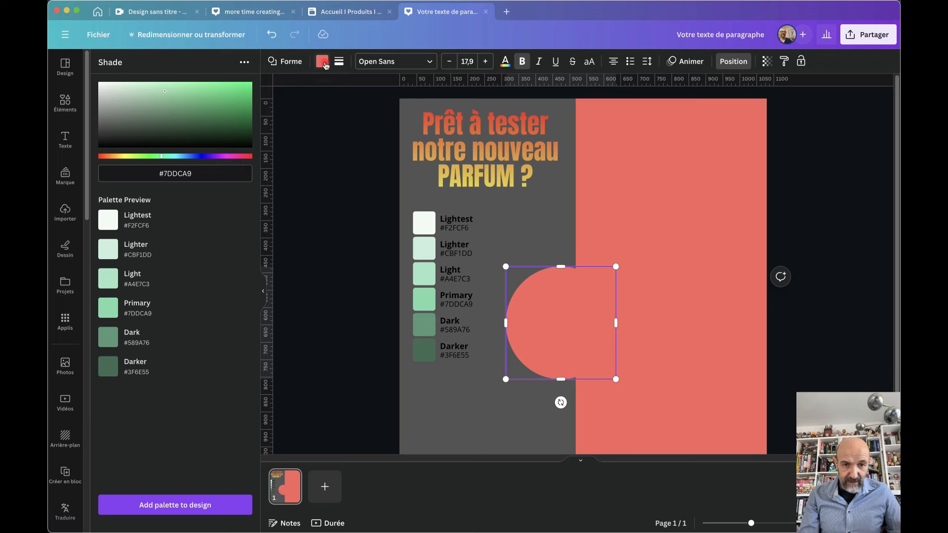
left_click(322, 61)
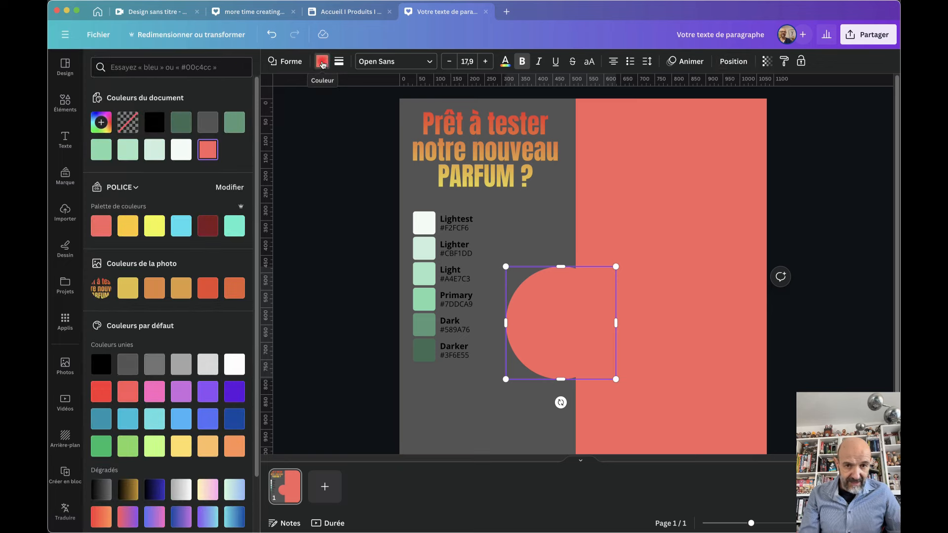
left_click(485, 423)
left_click(567, 335)
left_click_drag(567, 335, 576, 289)
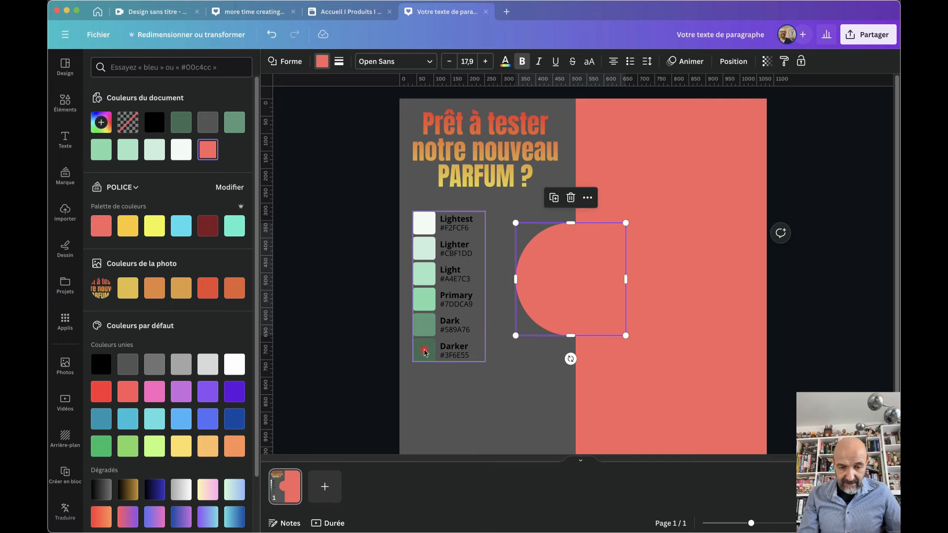
Ungroup the palette and copy the Darker swatch's green #3F6E55 onto the circle
left_click(426, 348)
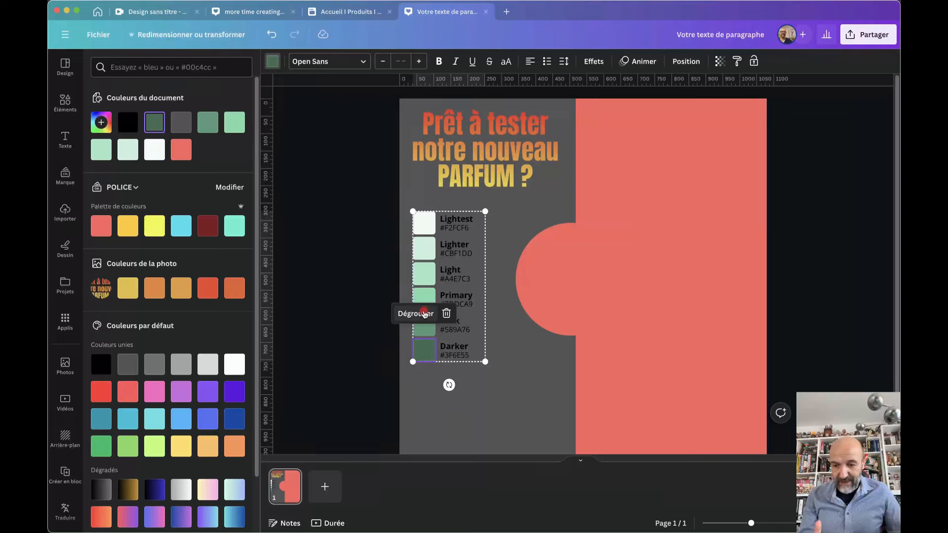
left_click(425, 314)
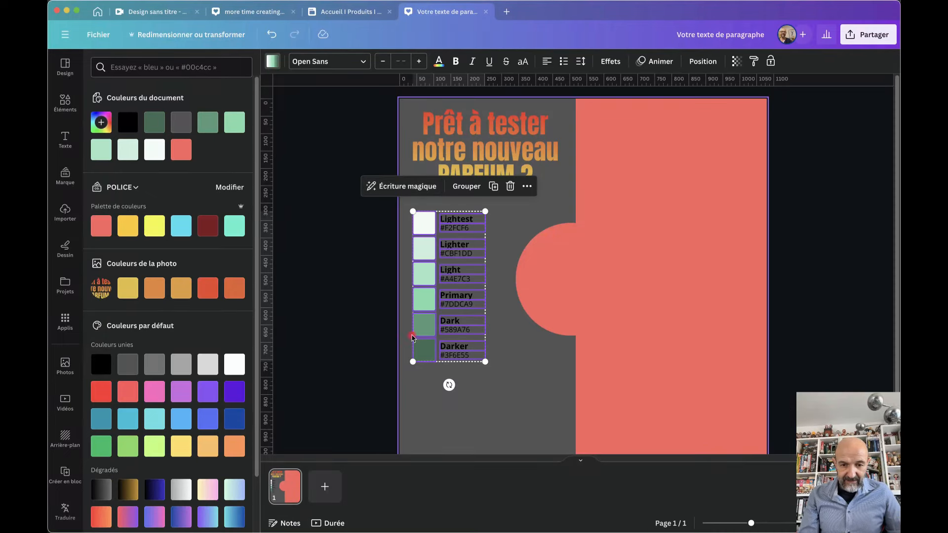
left_click(429, 410)
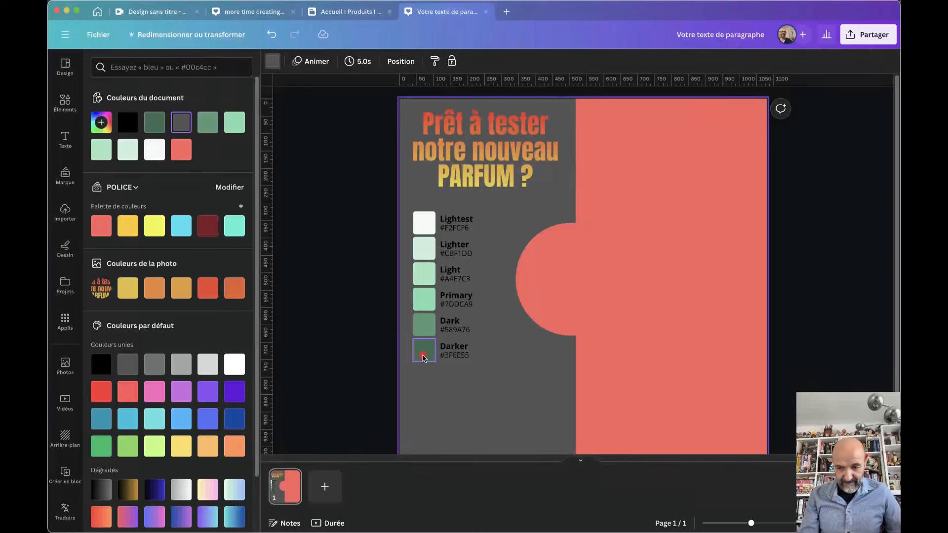
left_click(423, 357)
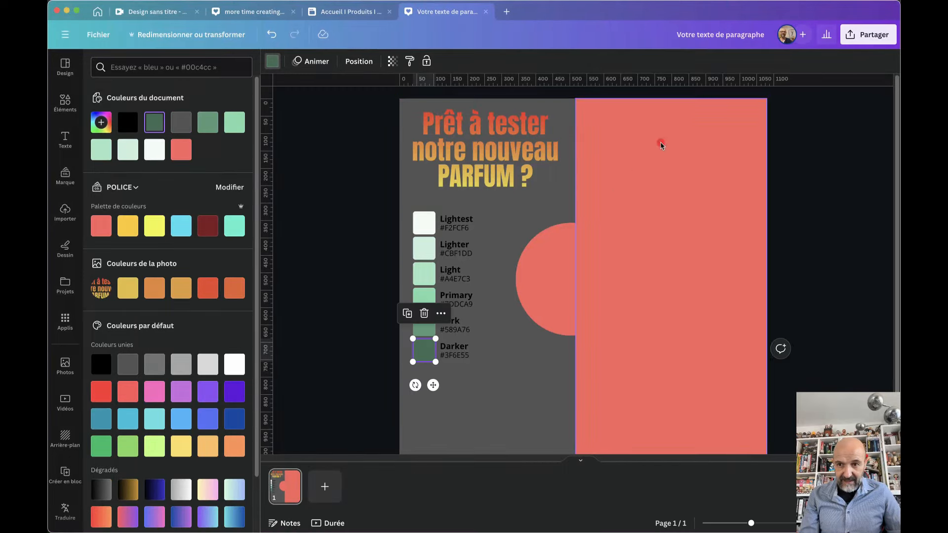
left_click(410, 63)
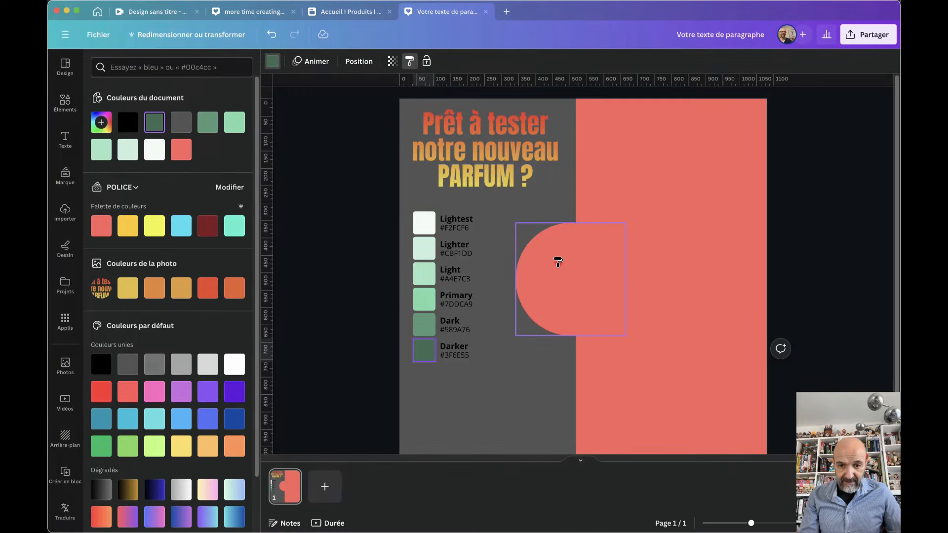
left_click(550, 278)
left_click(540, 433)
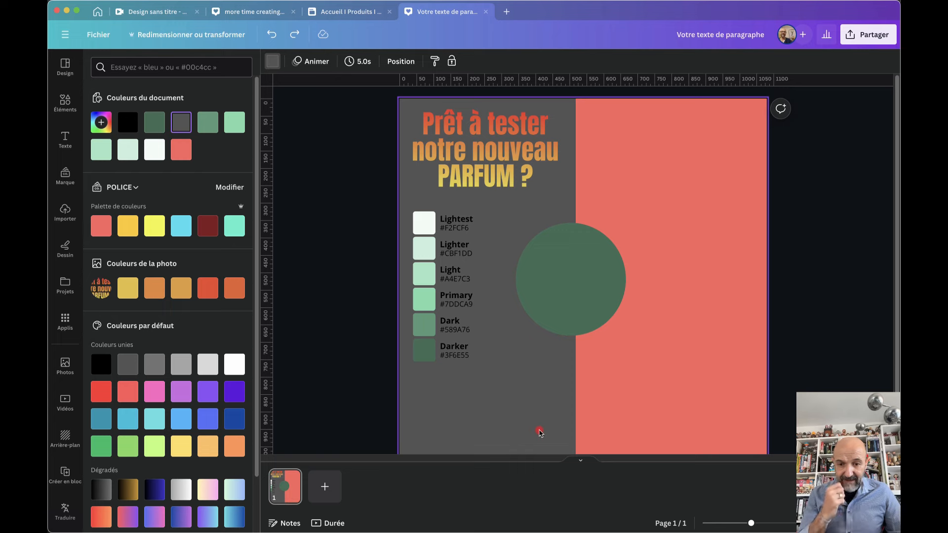
Duplicate the circle up-right onto the coral half and give it the Dark green #589A76
left_click(555, 297)
left_click_drag(556, 298, 624, 236)
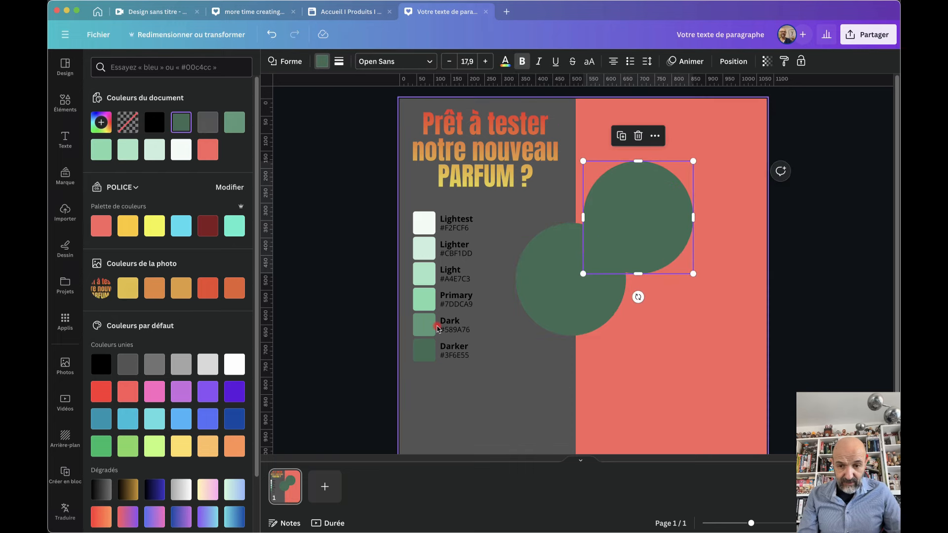
left_click(428, 323)
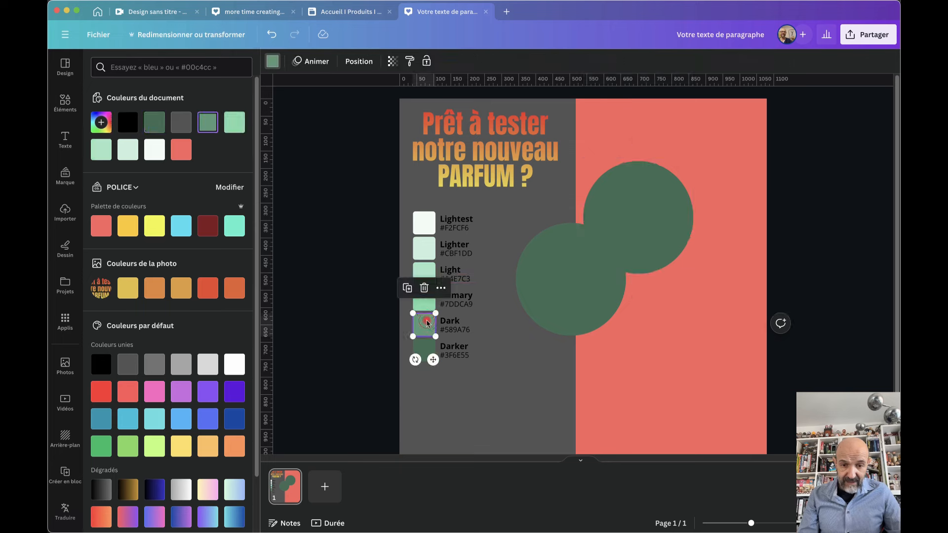
left_click(410, 63)
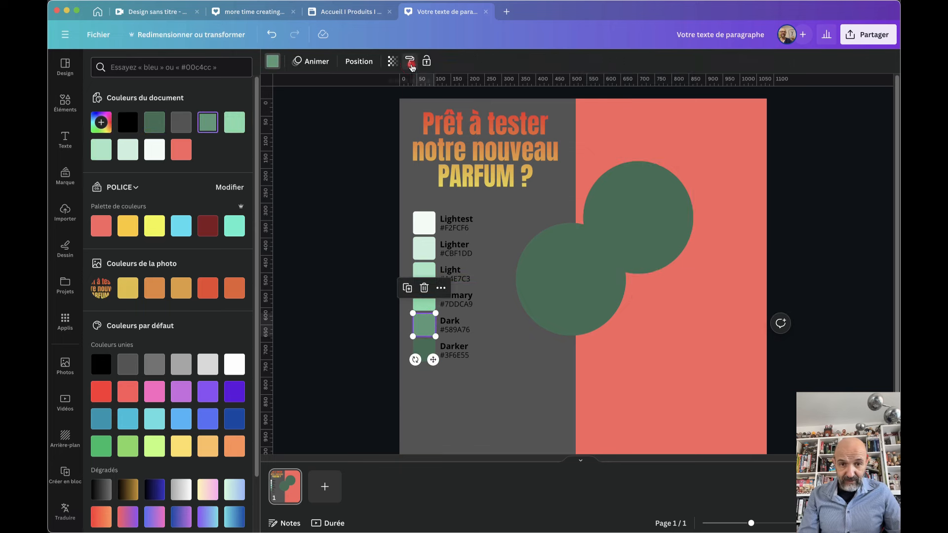
left_click(638, 222)
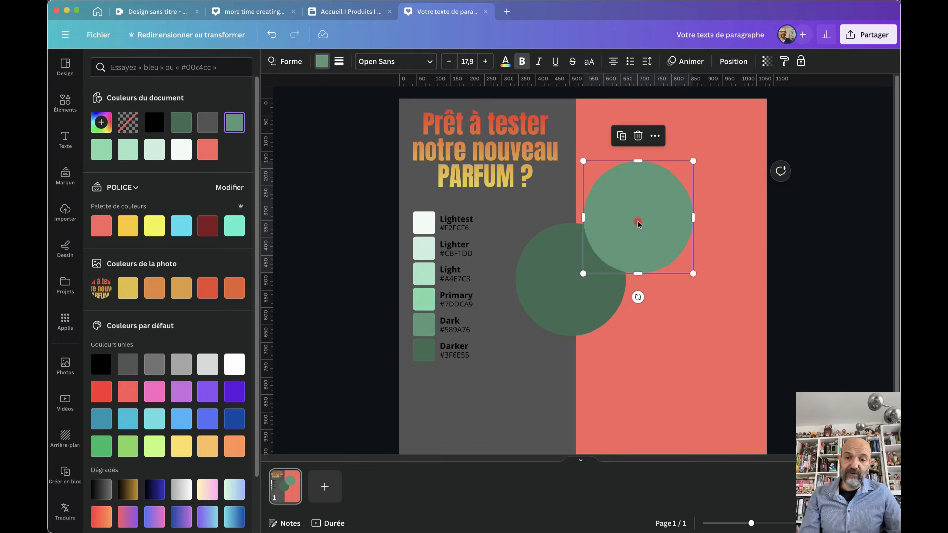
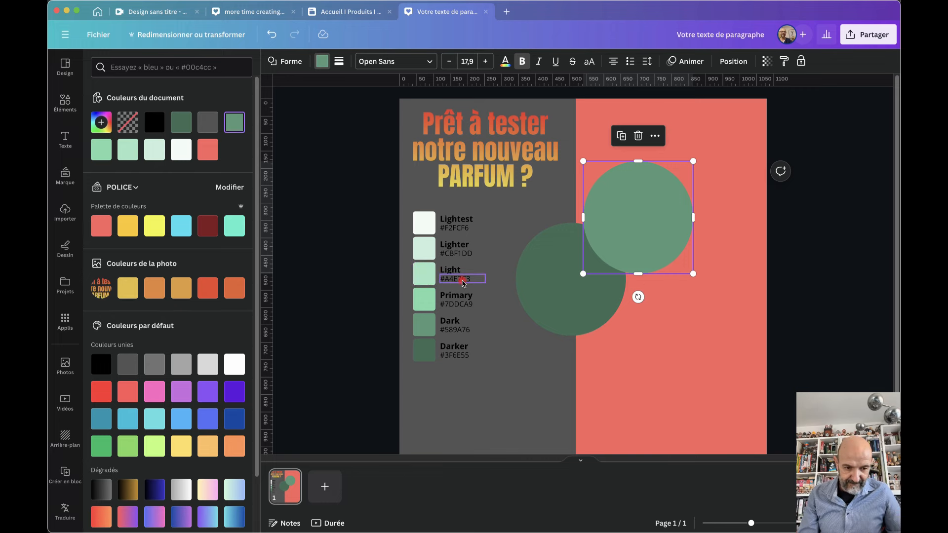
Select the Darker green swatch on the page, closing the colour panel
left_click(427, 301)
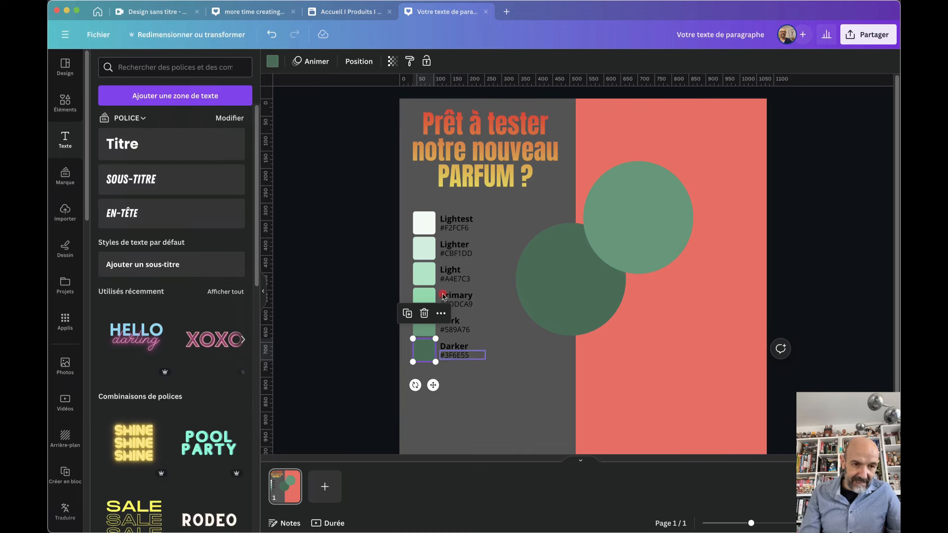
Edit the brand kit colours and add the Darker #3F6E55 and Dark #589A76 greens
left_click(63, 181)
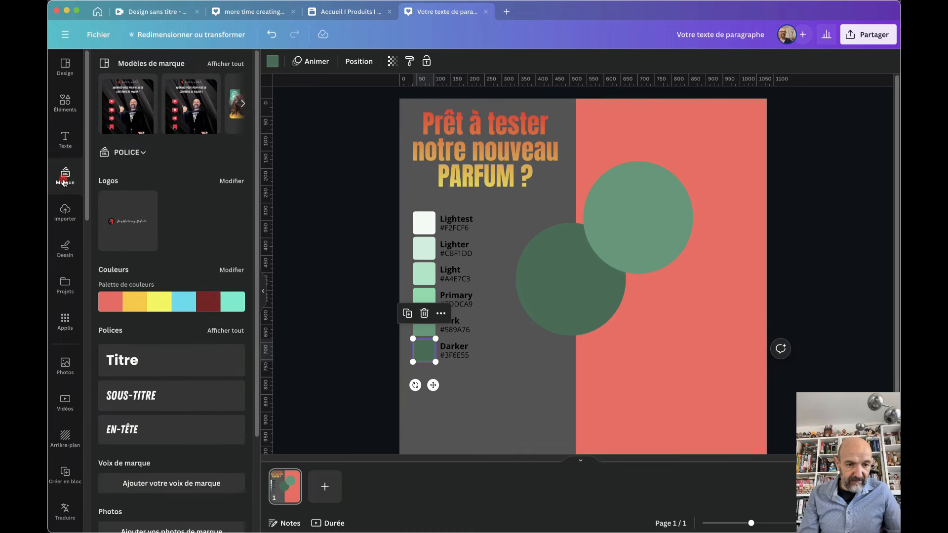
left_click(231, 270)
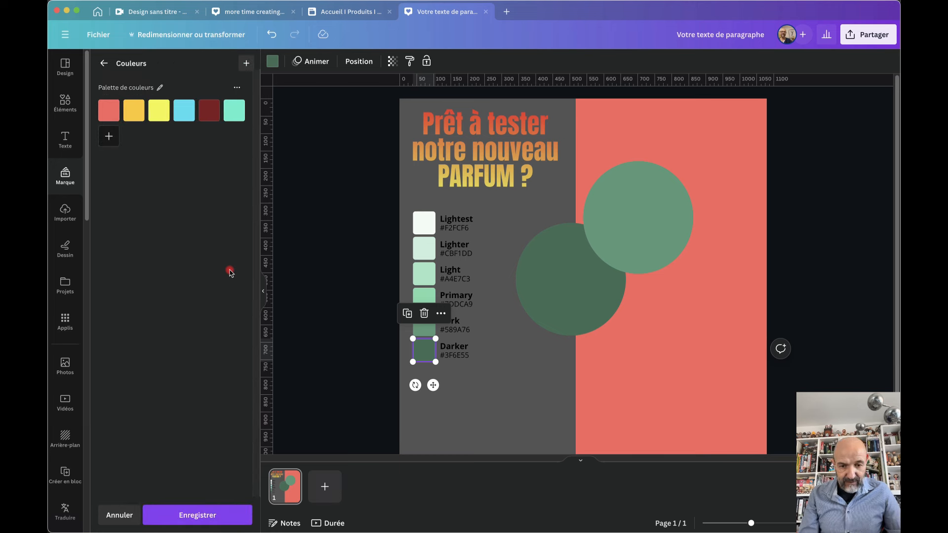
left_click(454, 354)
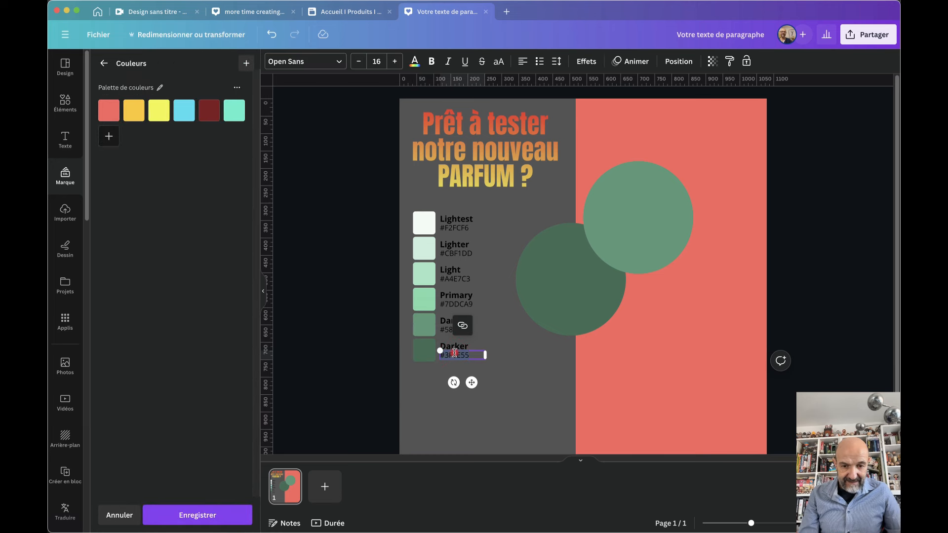
left_click(109, 136)
type("#3F6E55")
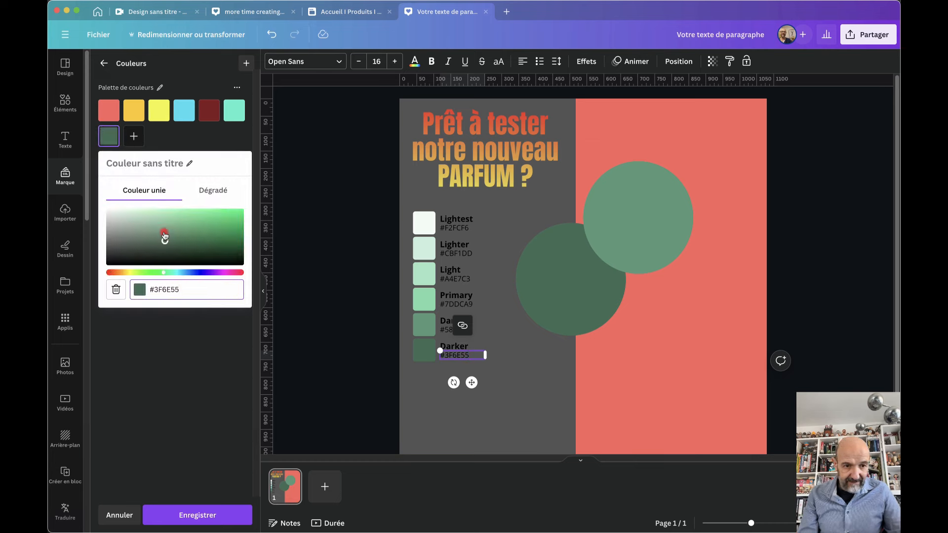
left_click(167, 379)
left_click(134, 138)
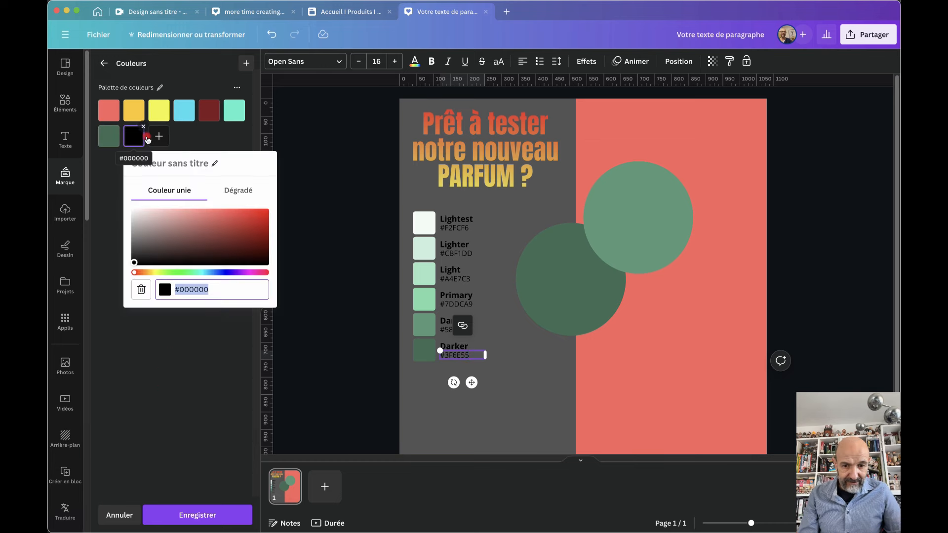
left_click(448, 330)
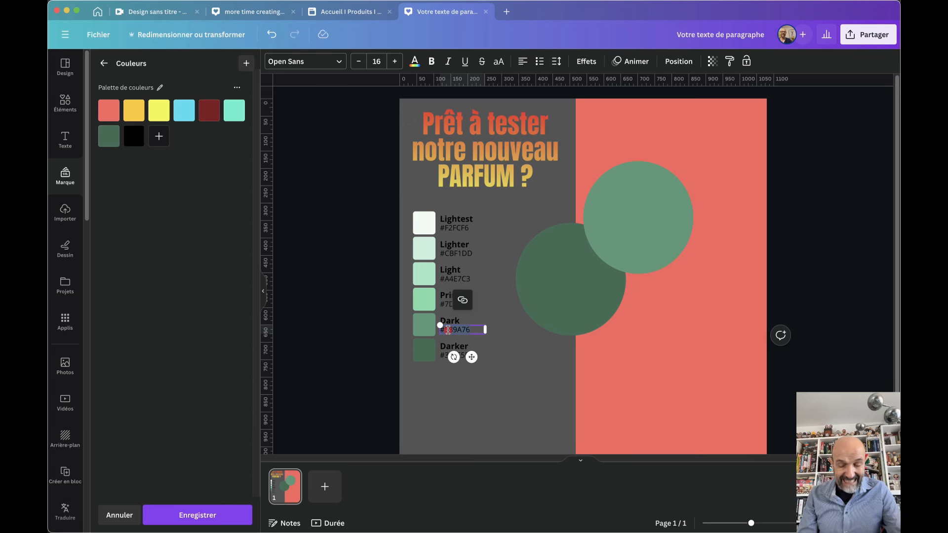
left_click(134, 136)
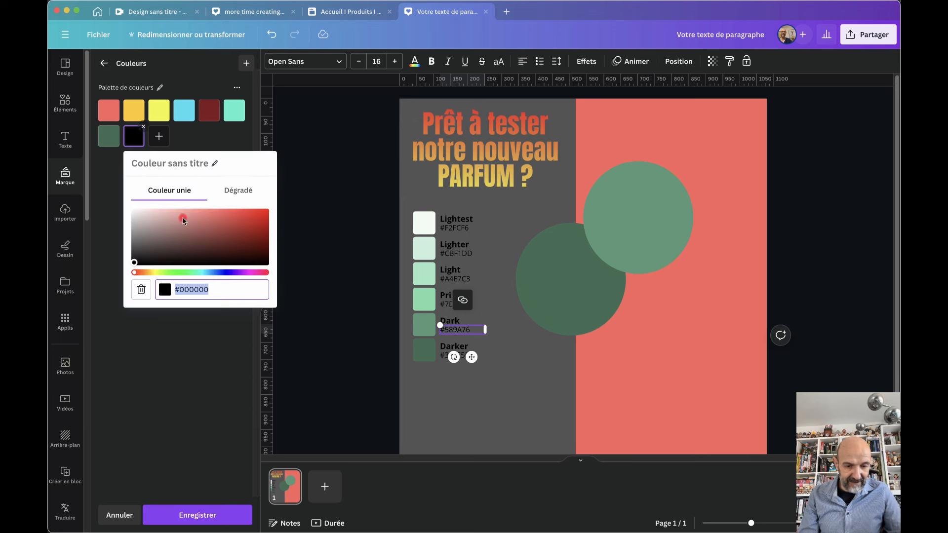
type("#589A76")
left_click(191, 386)
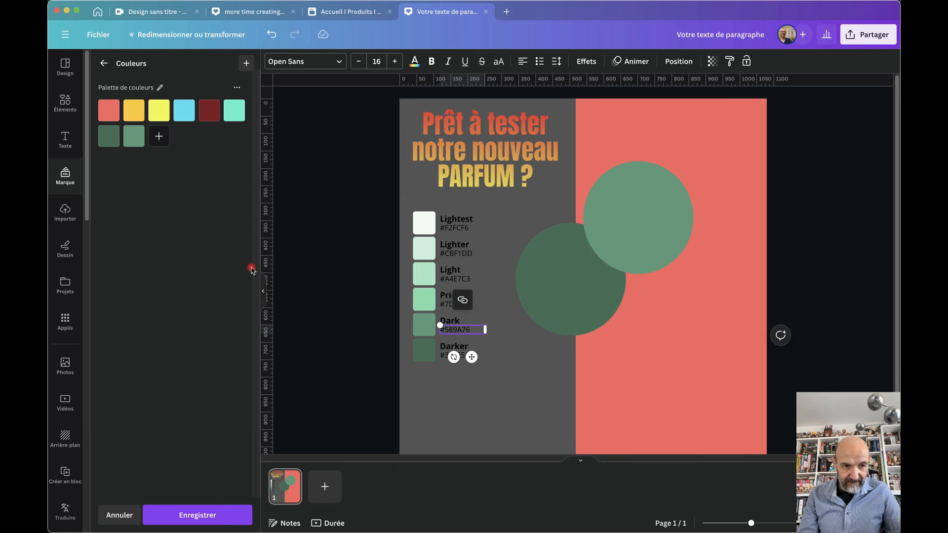
Add the Primary #7DDCA9 and Light #A4E7C3 greens to the brand palette
left_click(158, 136)
left_click(431, 296)
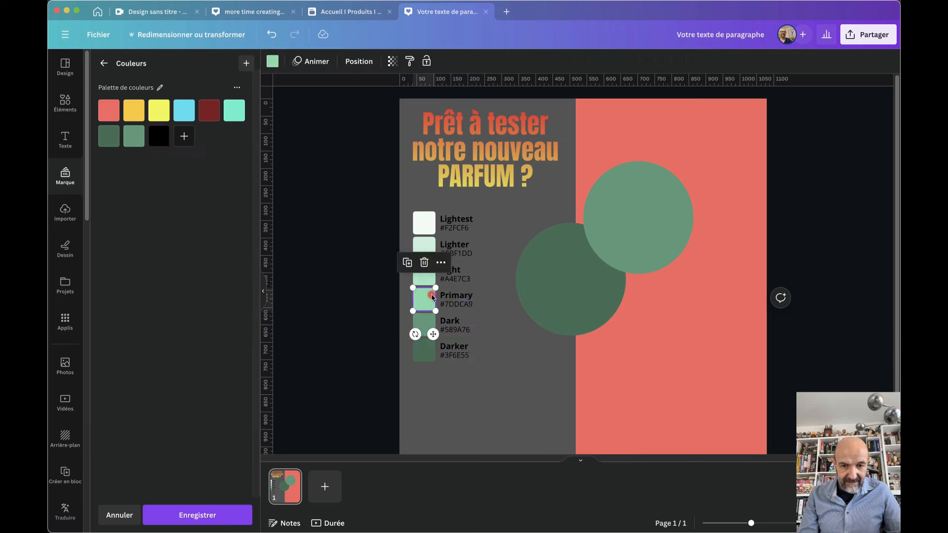
double_click(456, 304)
key("super+c")
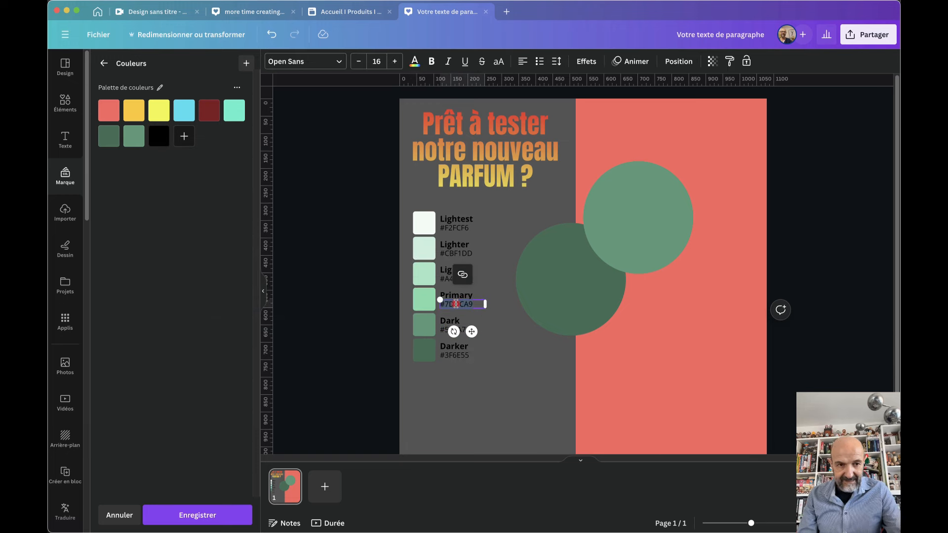
left_click(157, 138)
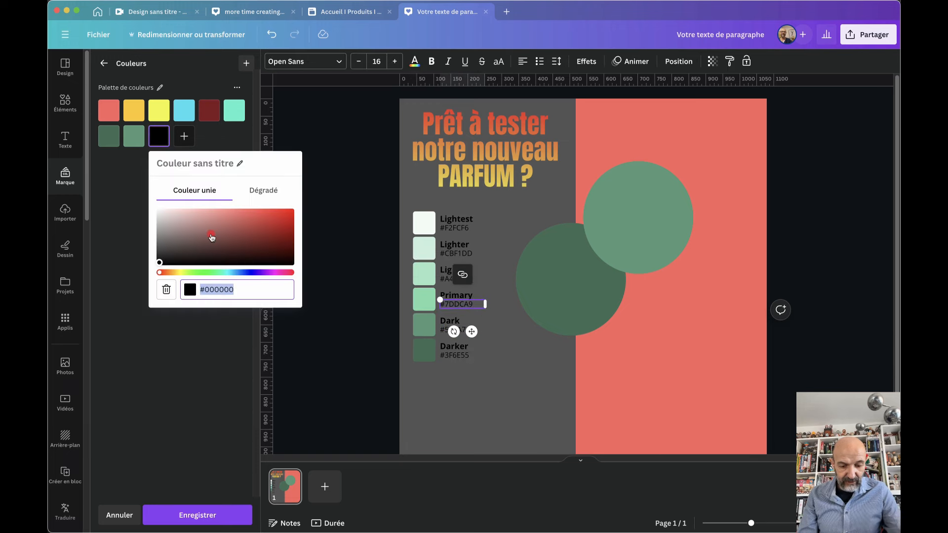
key("super+v")
left_click(203, 385)
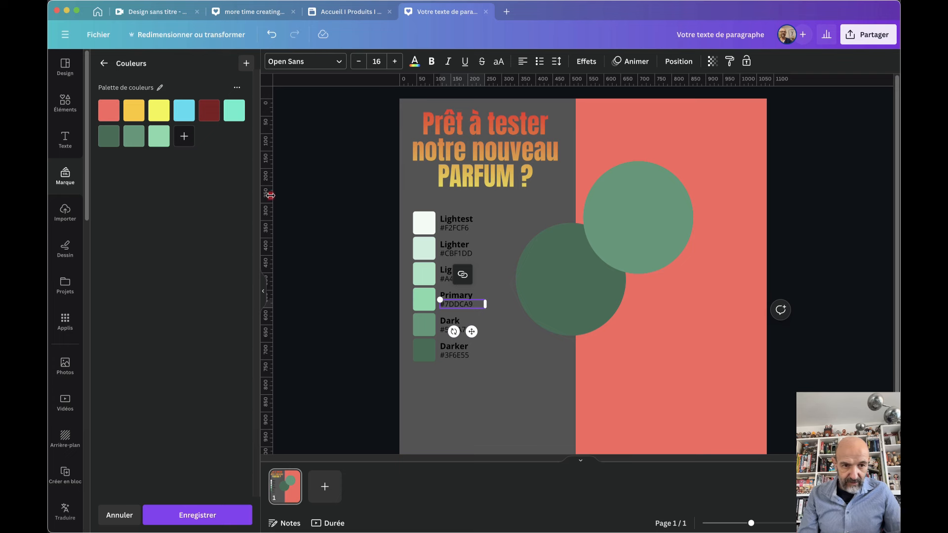
left_click(186, 139)
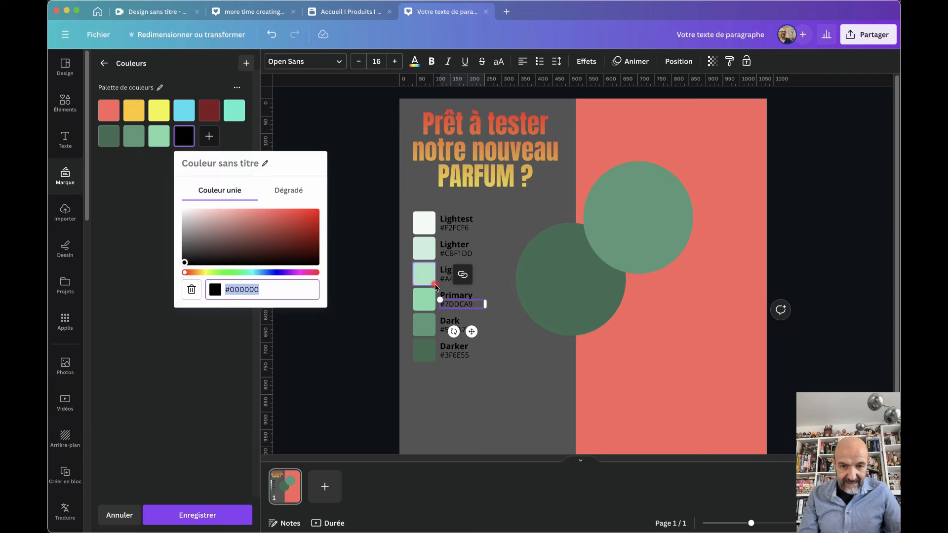
left_click(446, 284)
double_click(462, 277)
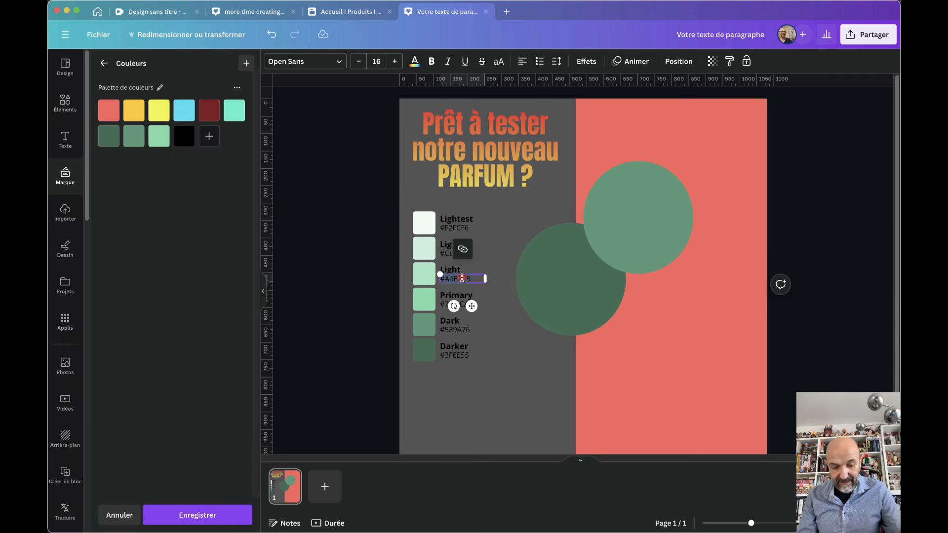
key("super+c")
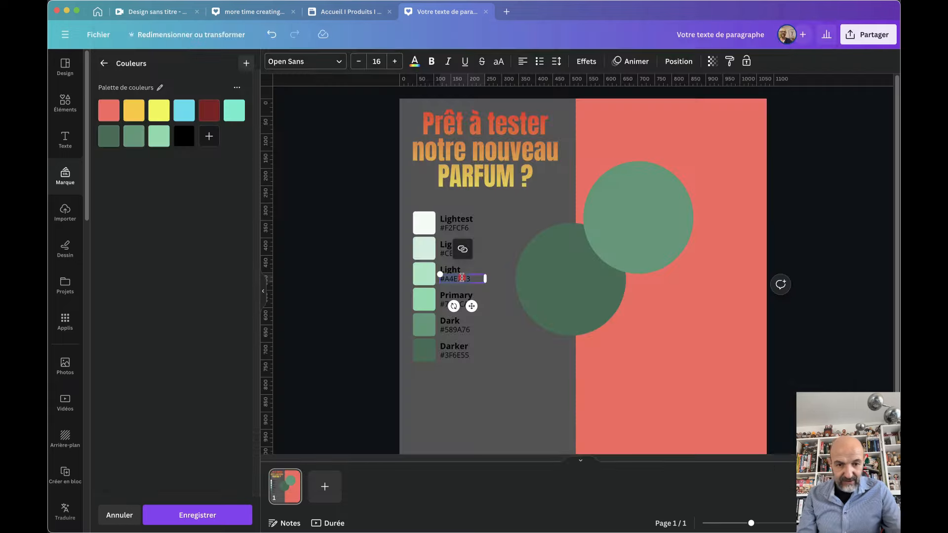
left_click(188, 142)
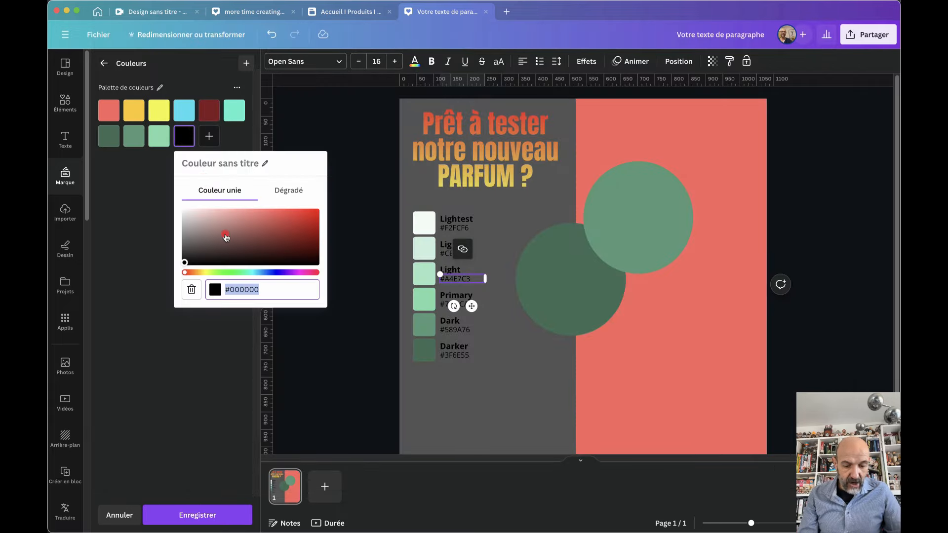
key("super+v")
left_click(194, 379)
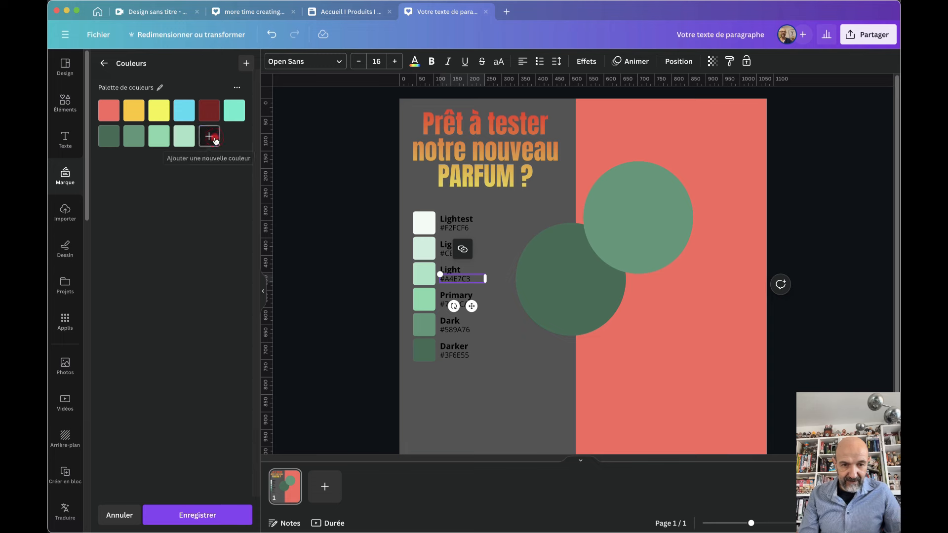
Add the Lighter #CBF1DD and Lightest #F2FCF6 greens to the brand palette
left_click(209, 136)
double_click(446, 254)
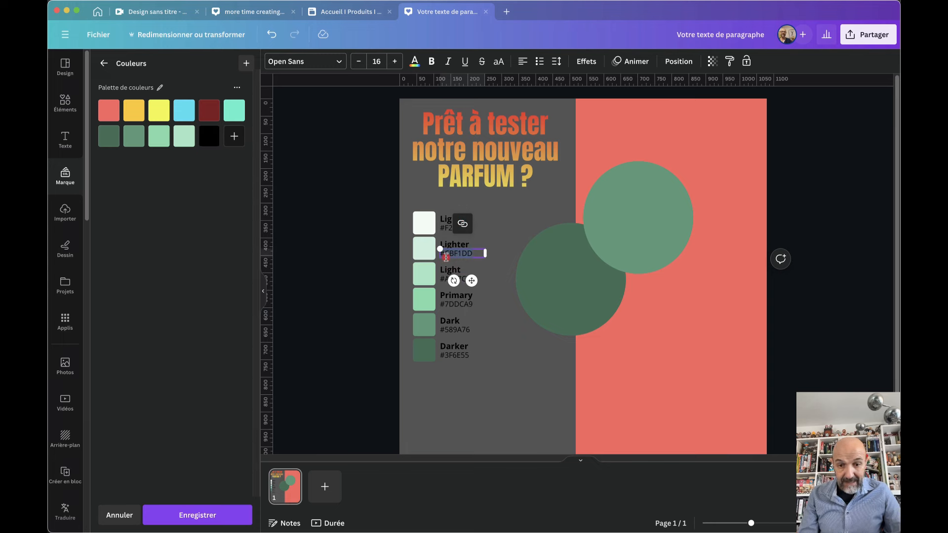
key("super+c")
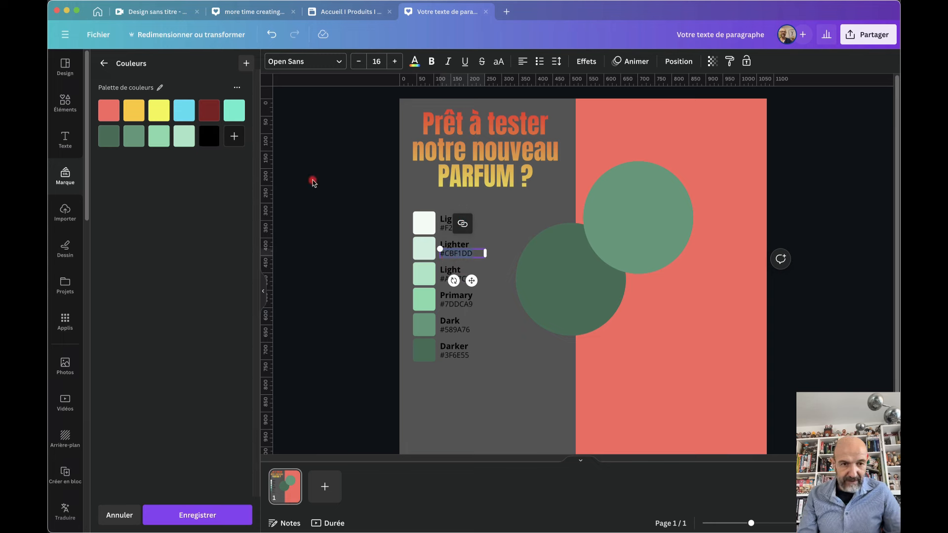
left_click(209, 136)
key("super+v")
left_click(187, 388)
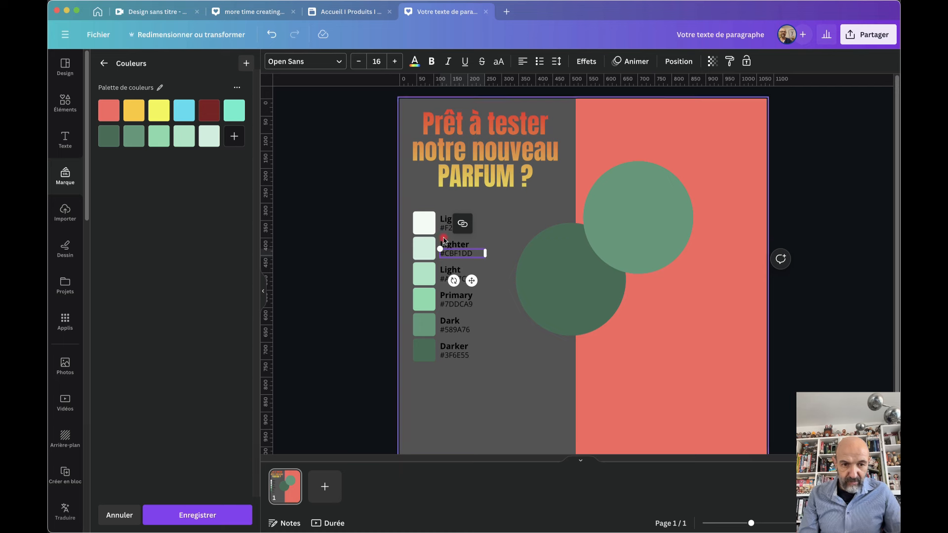
left_click(236, 135)
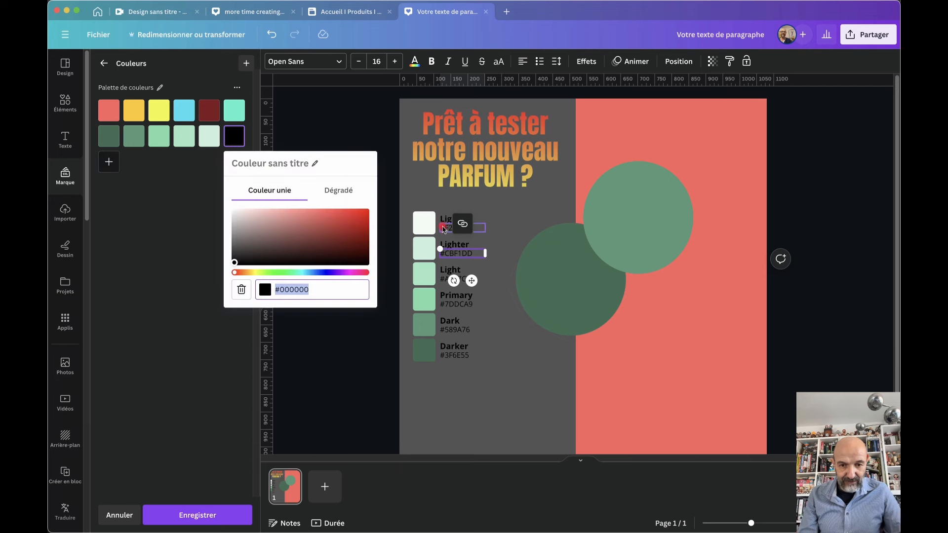
left_click(446, 228)
left_click(446, 229)
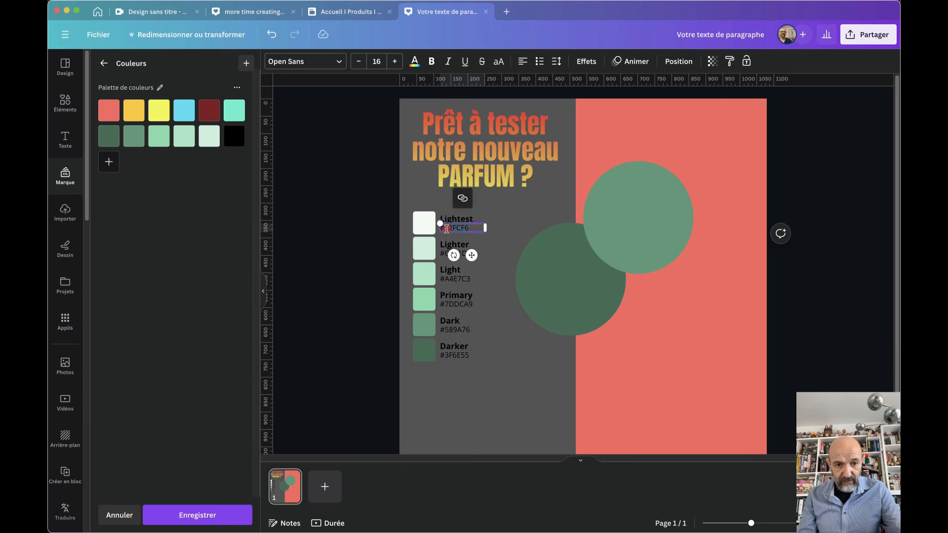
left_click(236, 137)
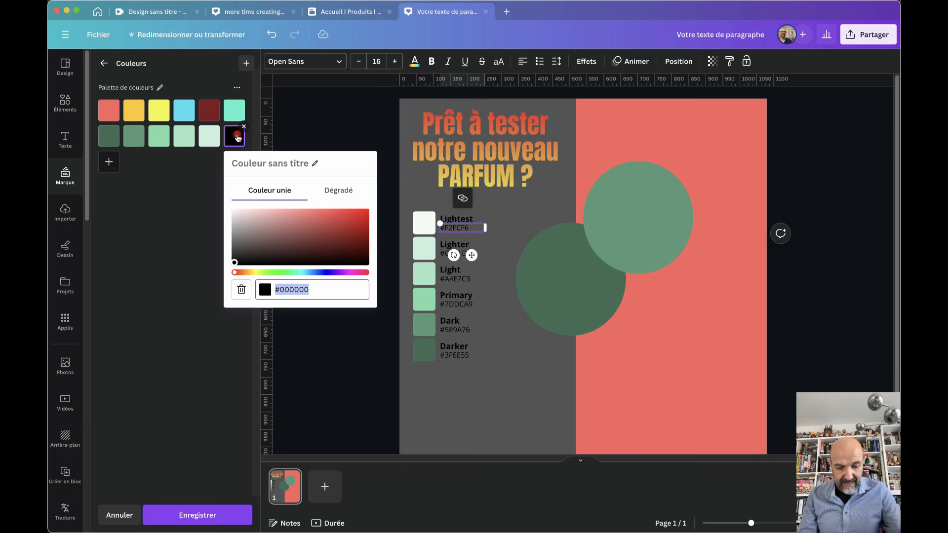
key("ctrl+v")
left_click(158, 290)
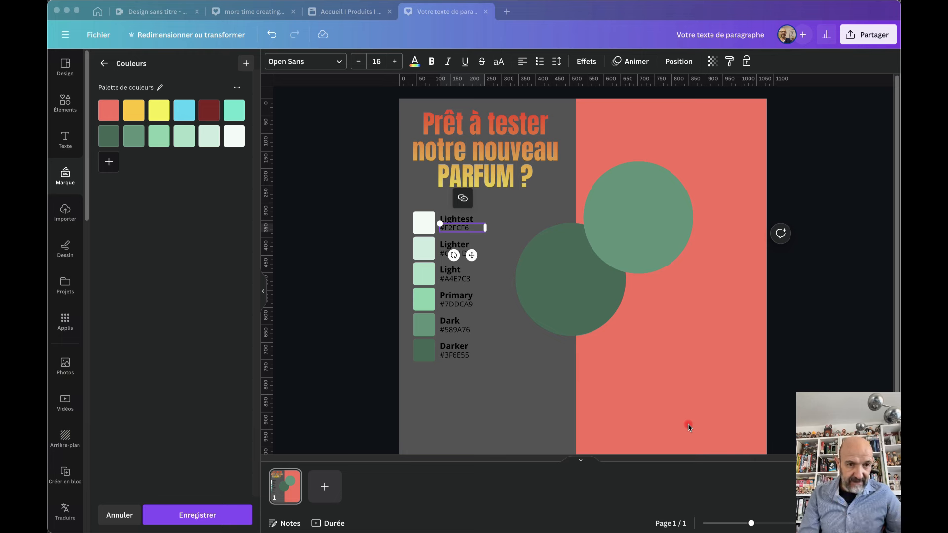
Launch Gradient Generator, set the fourth colour to #BB7575 and noise to 0
left_click(69, 321)
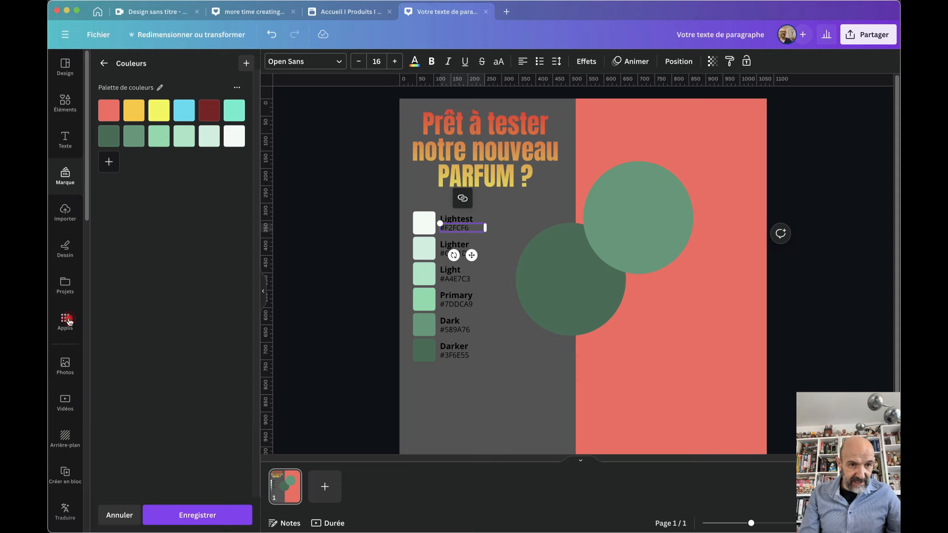
left_click(69, 321)
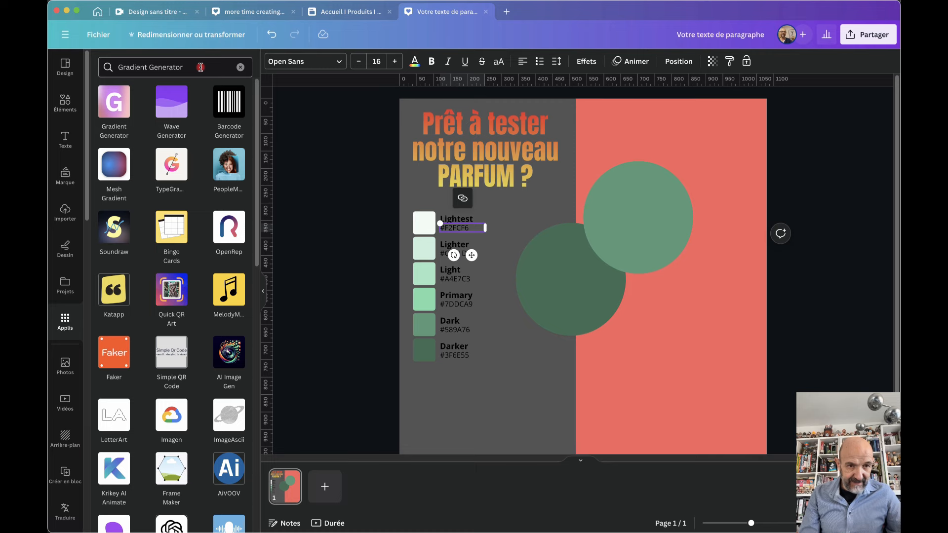
left_click(112, 109)
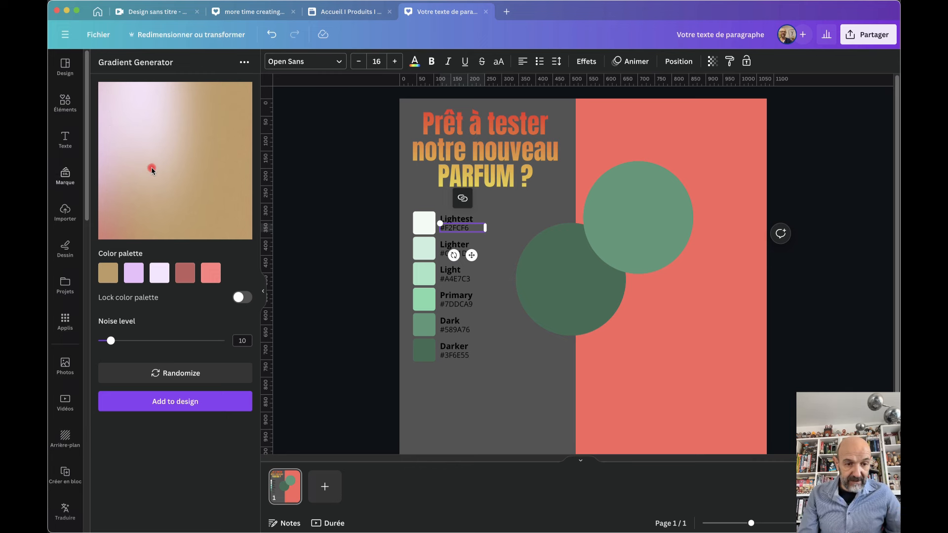
left_click(185, 273)
left_click_drag(208, 306, 185, 298)
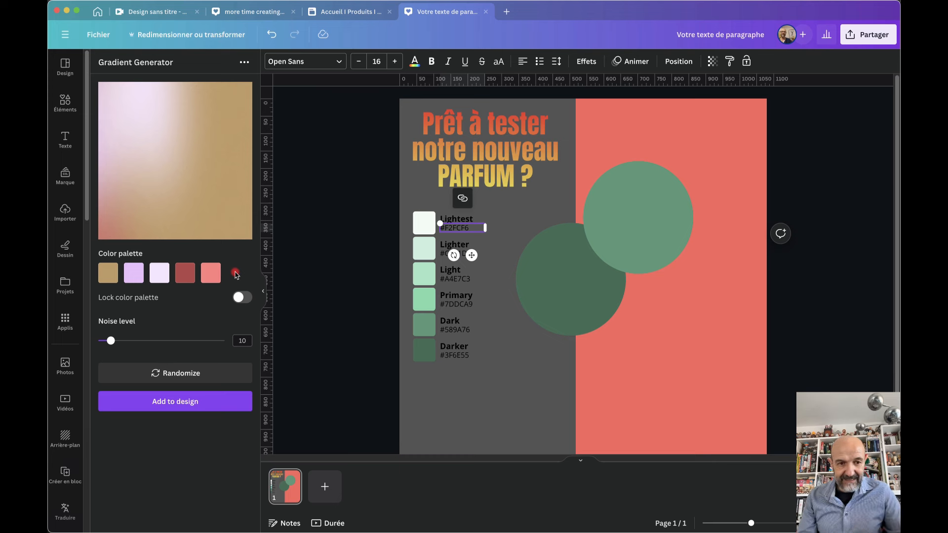
left_click_drag(111, 342, 170, 342)
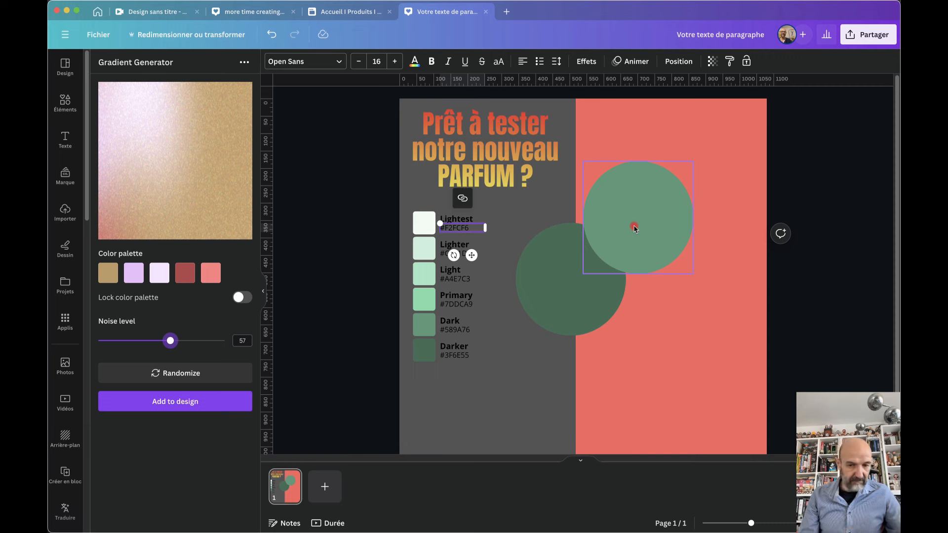
Make #589A76 the first gradient colour, set noise to 28, and add it to the page
left_click(455, 330)
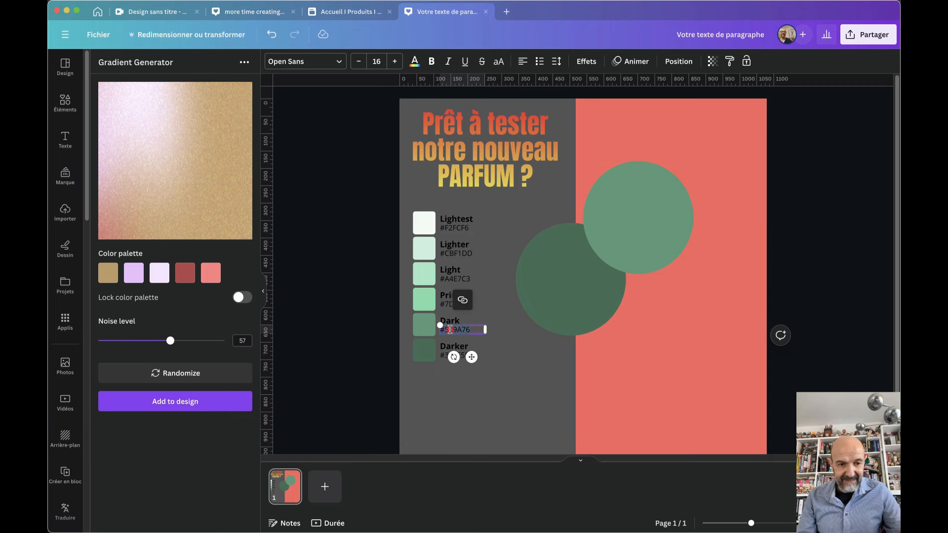
left_click(109, 275)
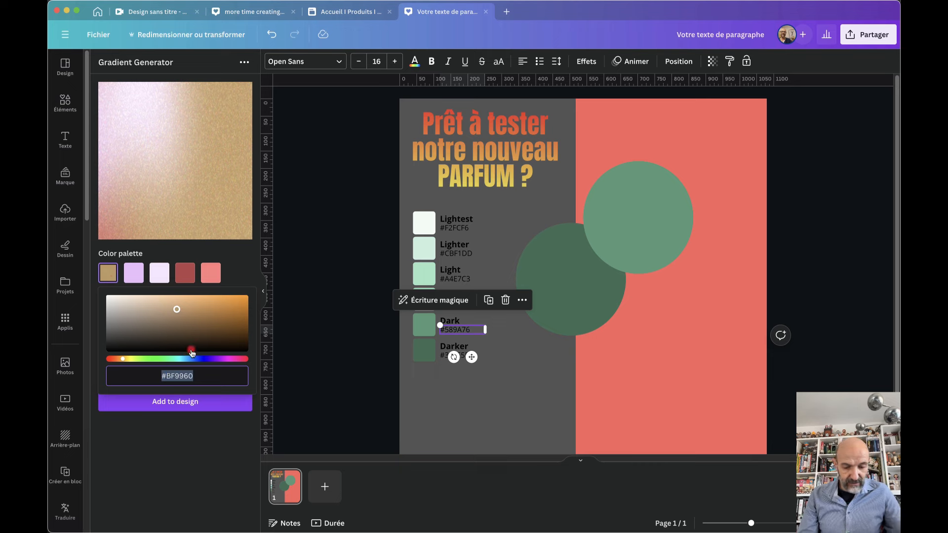
type("#589A76")
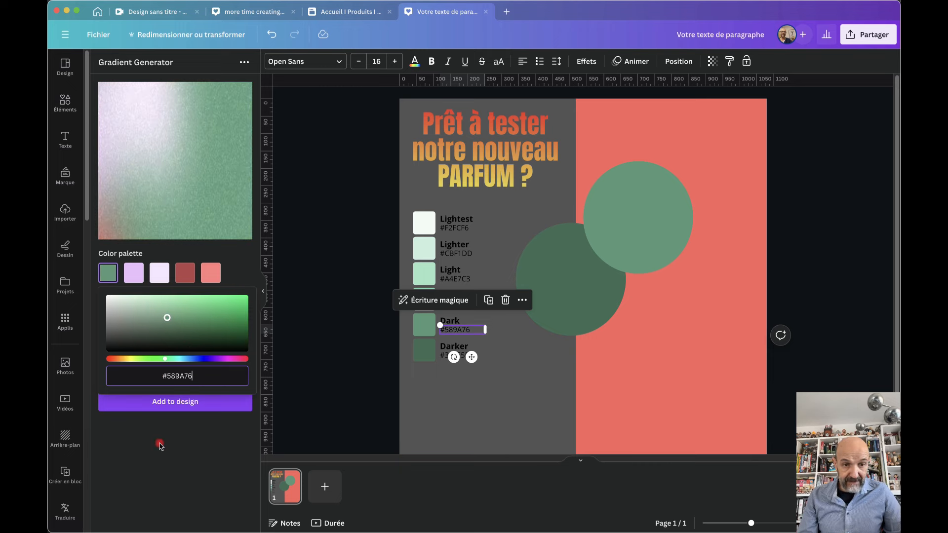
left_click(160, 445)
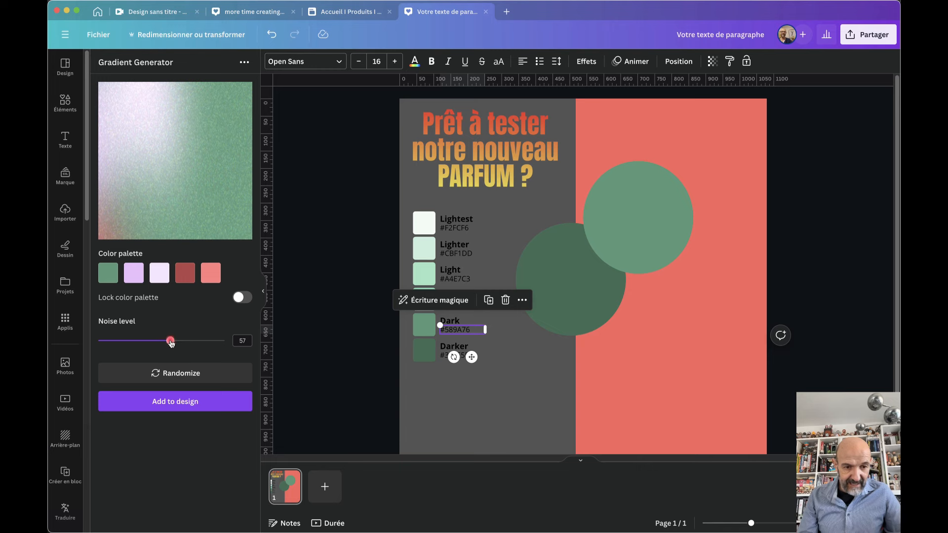
left_click_drag(171, 341, 212, 350)
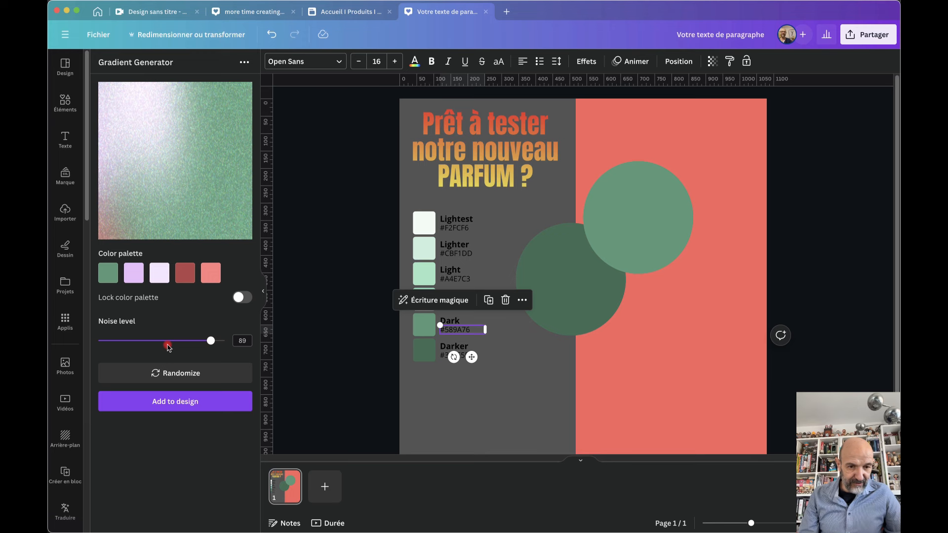
left_click_drag(211, 341, 135, 345)
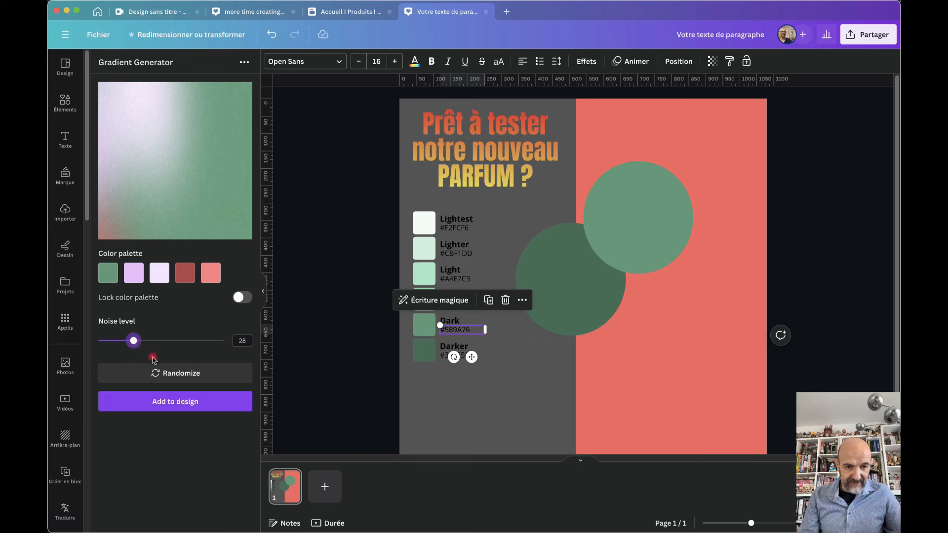
left_click(171, 404)
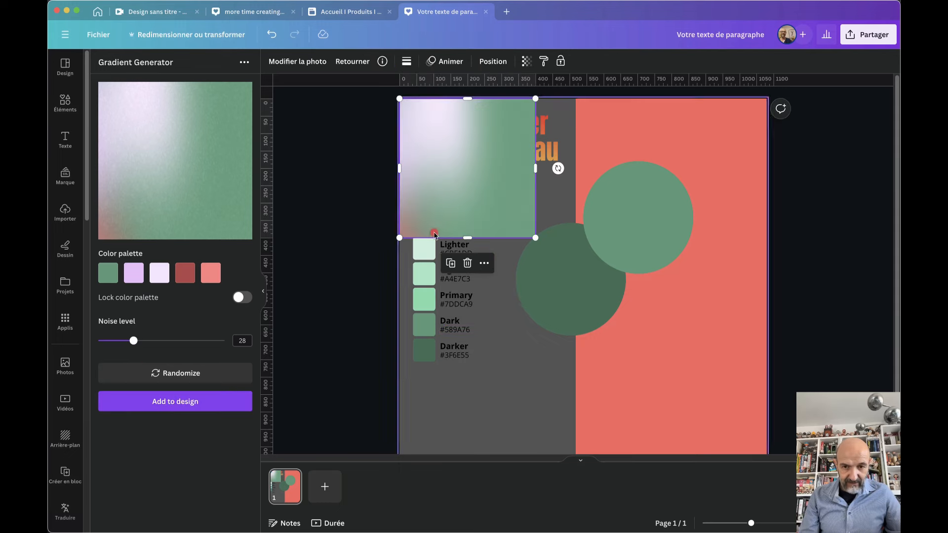
Move the gradient over the circles and add a round photo frame on the coral half
left_click_drag(459, 176, 602, 340)
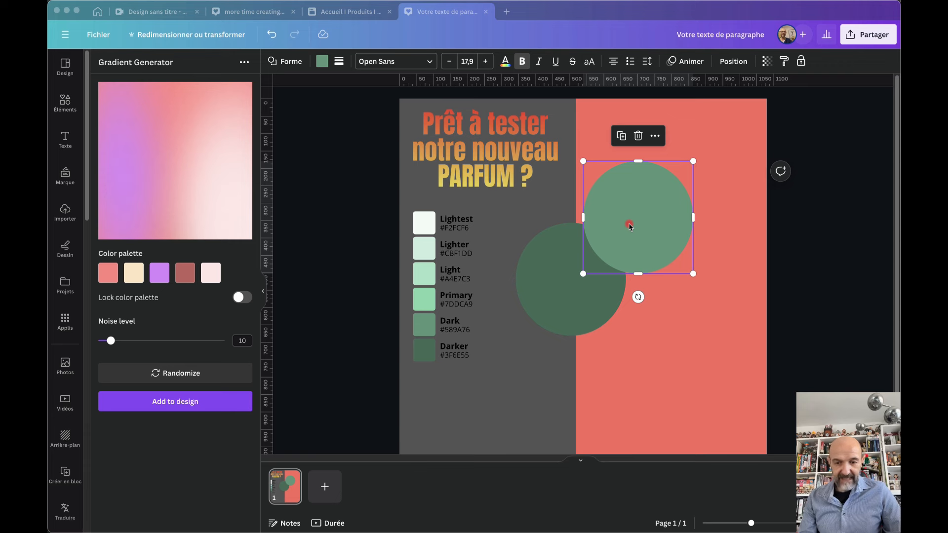
left_click(66, 104)
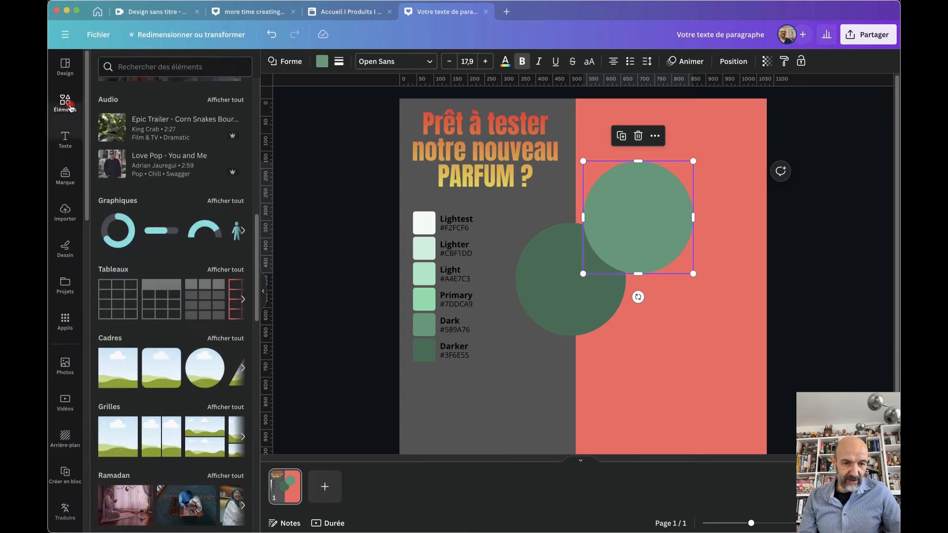
left_click(201, 378)
left_click_drag(568, 275, 617, 271)
Reopen Gradient Generator and set its noise to 18
left_click(72, 330)
left_click(113, 107)
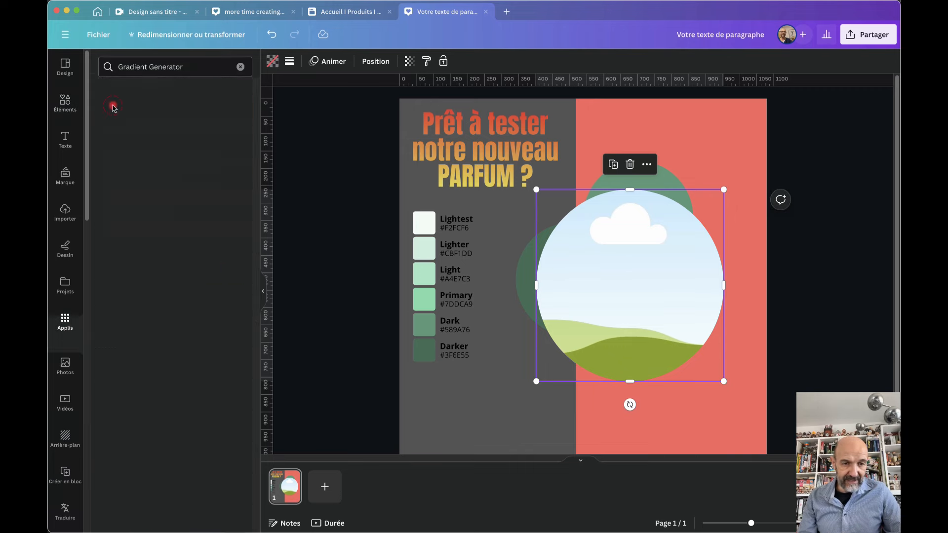
mouse_move(110, 340)
left_mouse_down()
mouse_move(140, 340)
mouse_move(121, 343)
left_mouse_up()
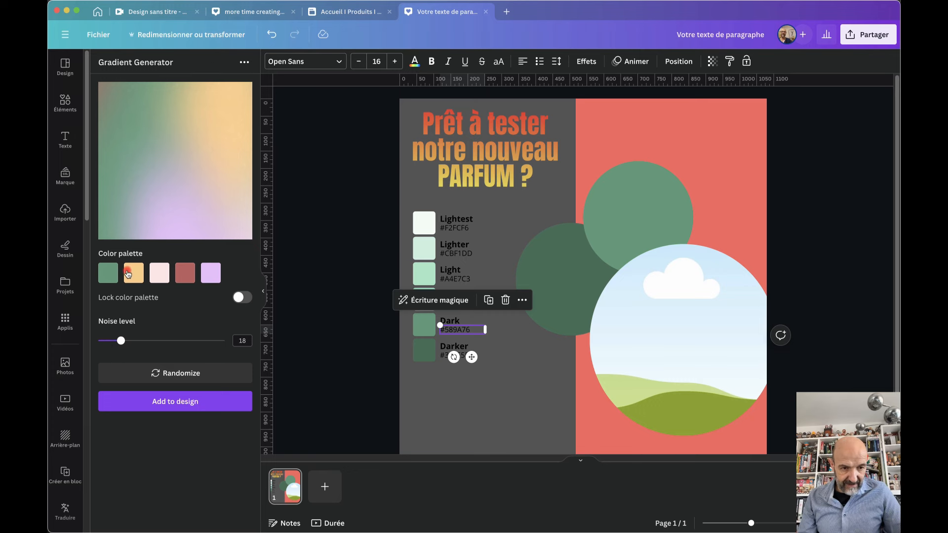
Set the first two gradient colours to #3F6E55 and #589A76
left_click(441, 357)
double_click(453, 357)
key("ctrl+c")
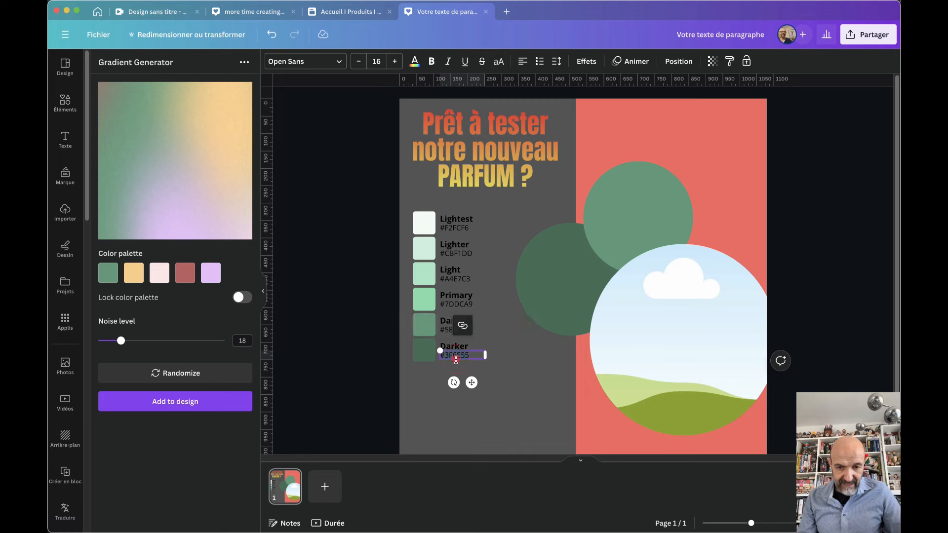
left_click(108, 273)
key("ctrl+v")
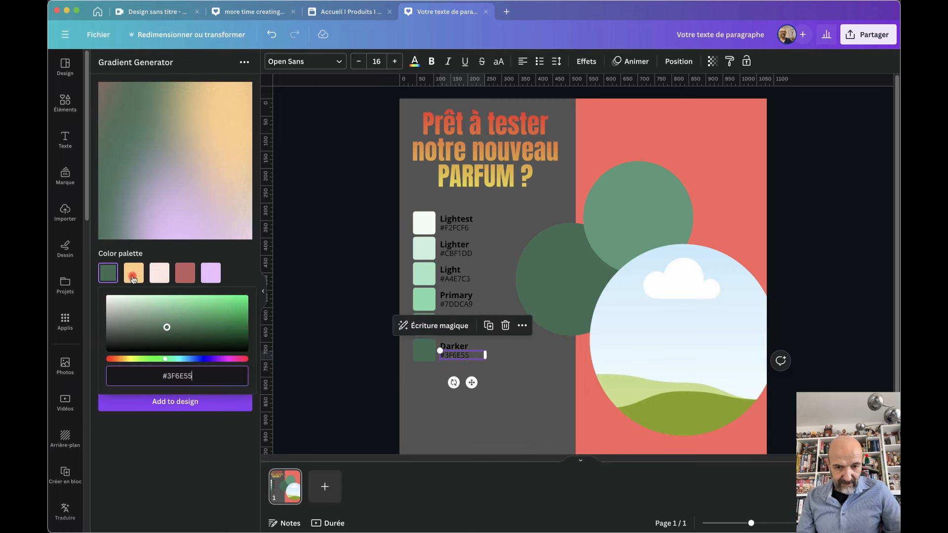
left_click(415, 383)
left_click(459, 330)
double_click(461, 334)
key("super+c")
left_click(131, 279)
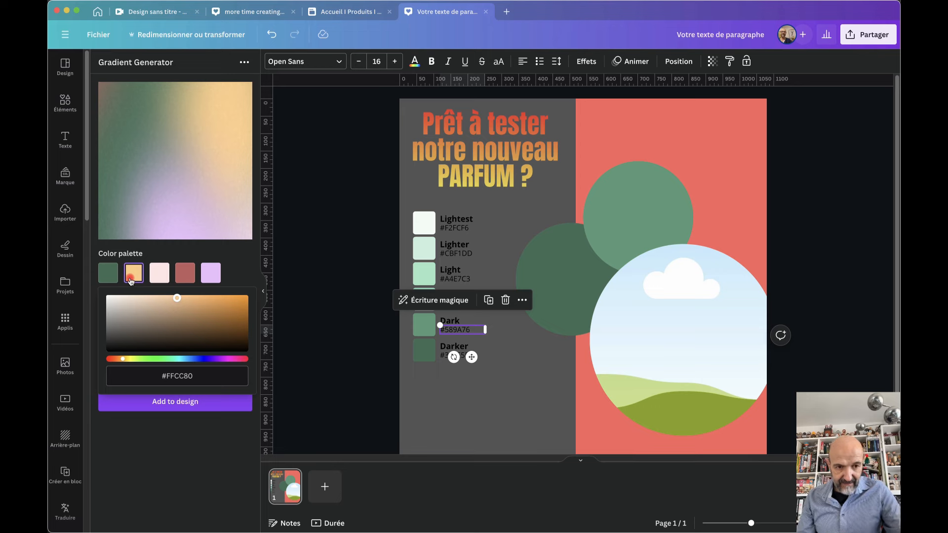
left_click(179, 376)
key("super+v")
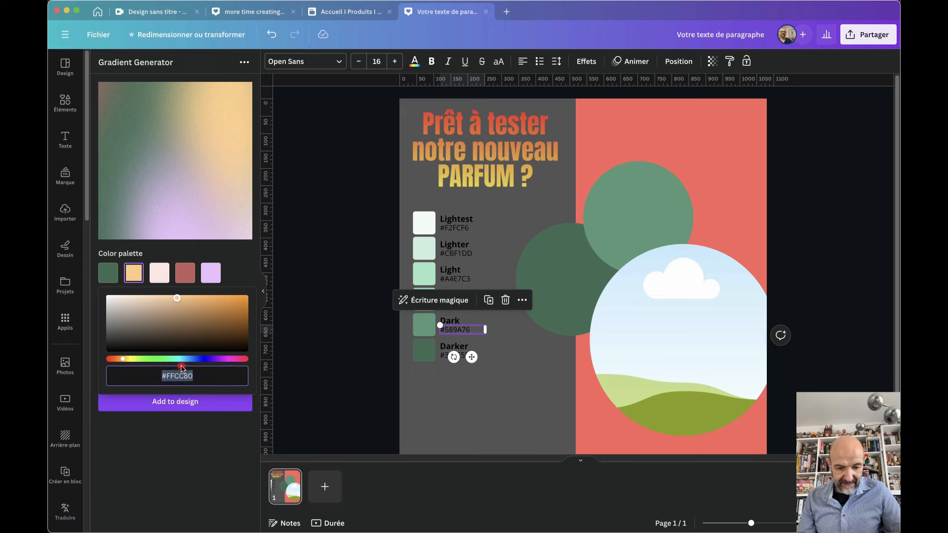
key("Return")
Set the third and fourth gradient colours to #7DDCA9 and #A4E7C3
left_click(418, 424)
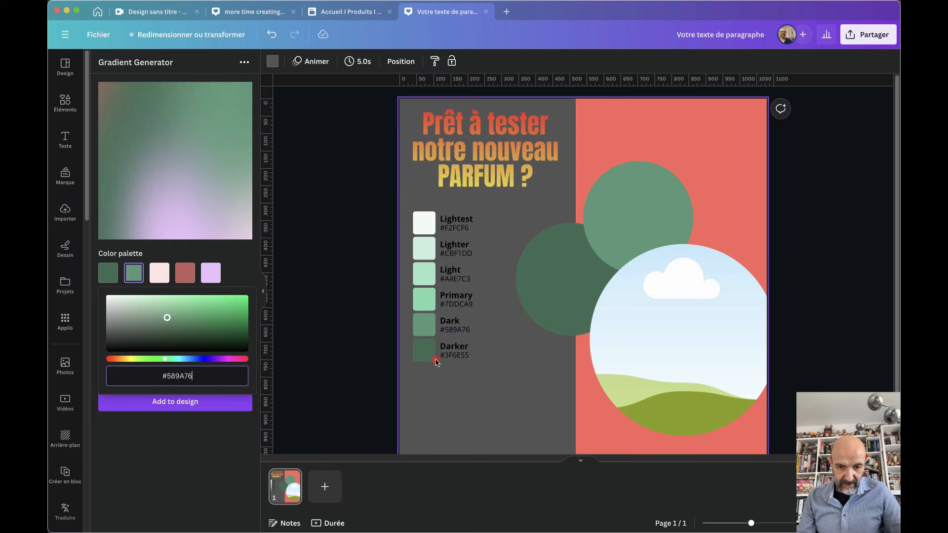
left_click(457, 305)
left_click(459, 307)
left_click(160, 273)
left_click(205, 384)
type("#7DDCA9")
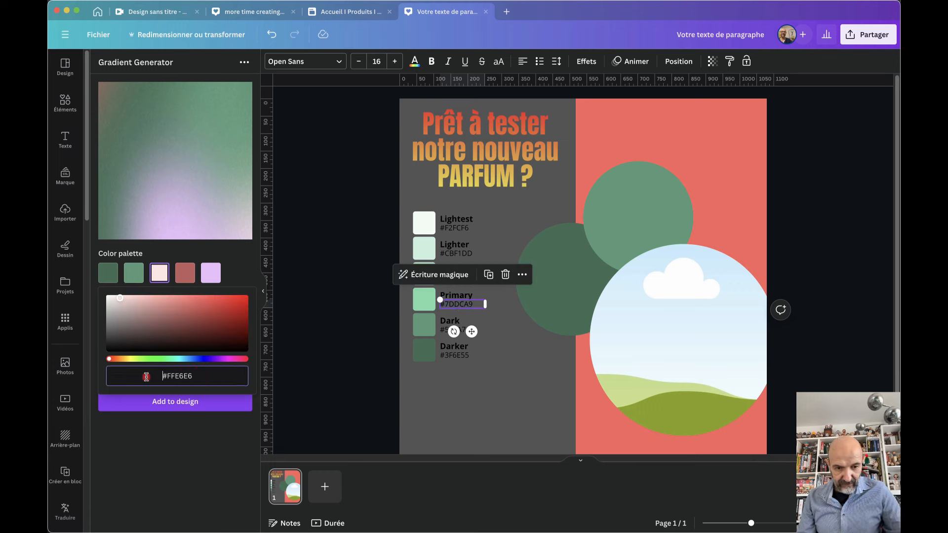
key("Return")
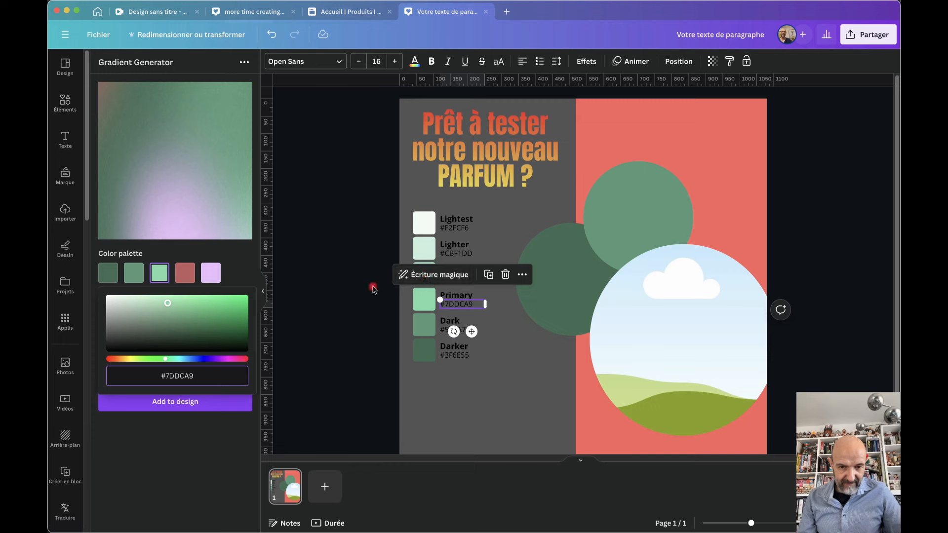
left_click(442, 280)
double_click(443, 279)
key("super+c")
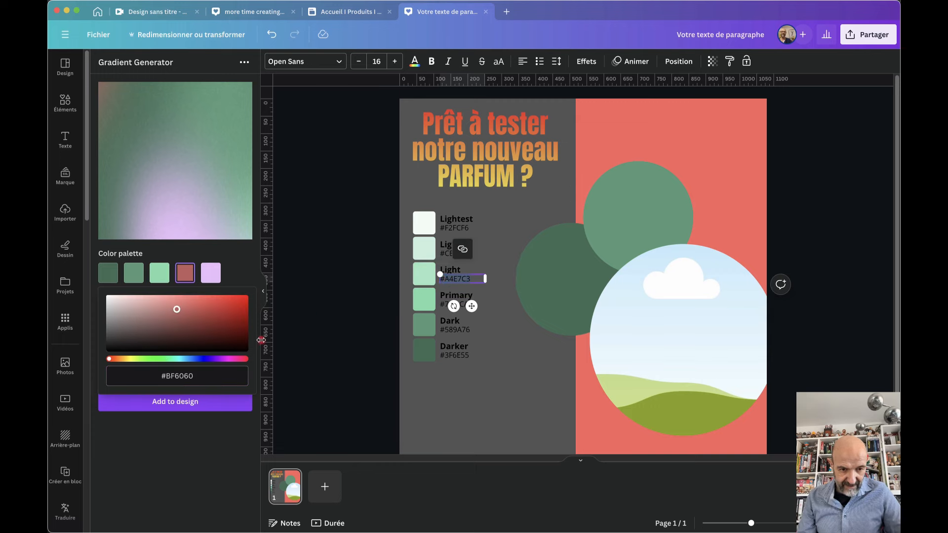
left_click(178, 376)
key("super+v")
key("Return")
Replace the lilac fifth colour with #CBF1DD, set noise to 27, and add the gradient
left_click(453, 257)
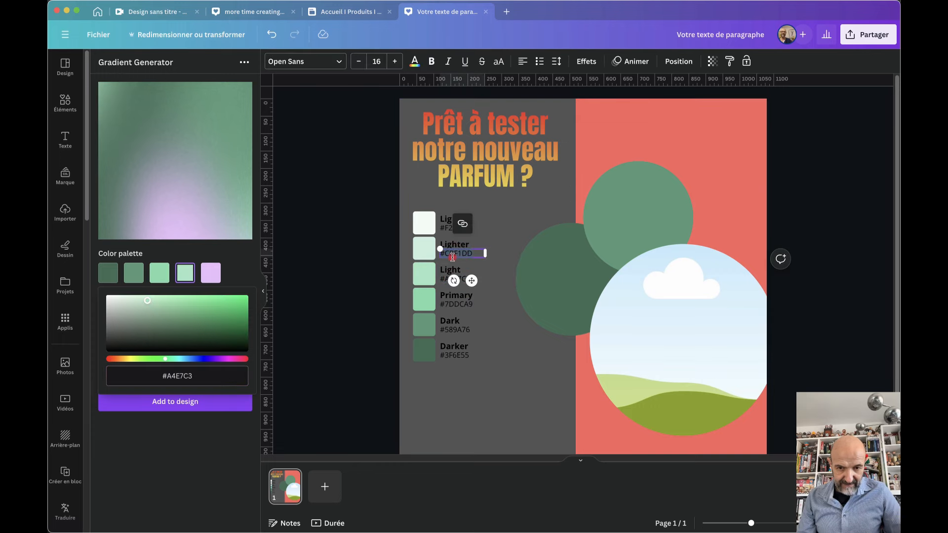
left_click(211, 272)
left_click(164, 376)
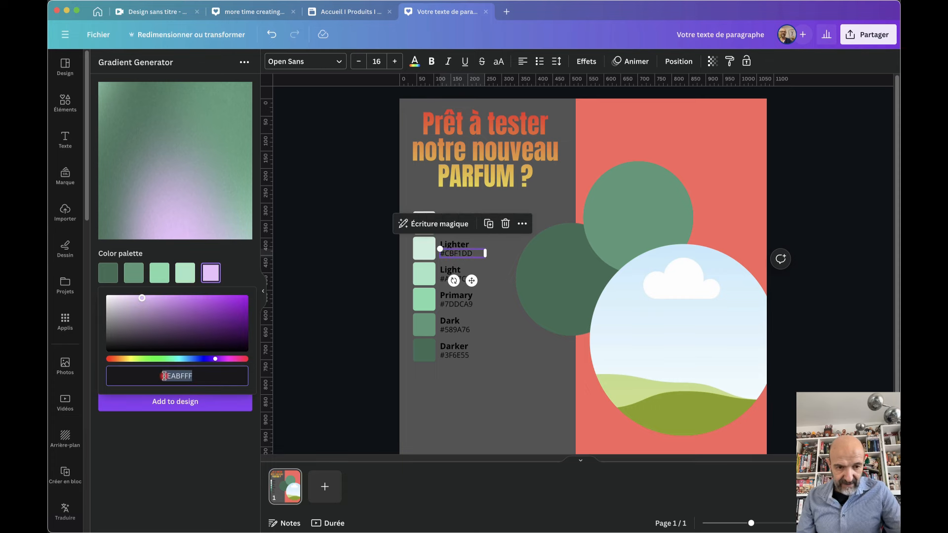
key("super+v")
left_click(201, 451)
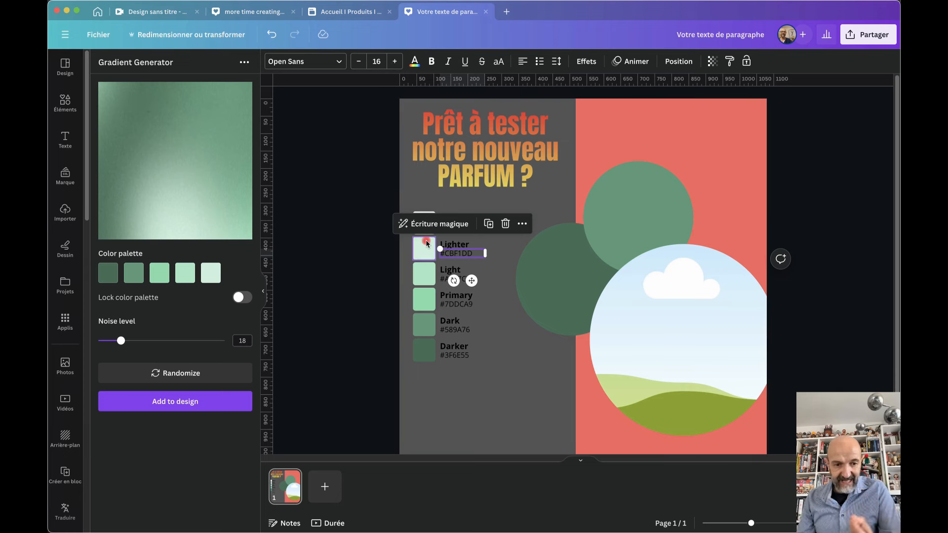
mouse_move(121, 341)
left_mouse_down()
mouse_move(209, 341)
mouse_move(123, 341)
mouse_move(133, 341)
left_mouse_up()
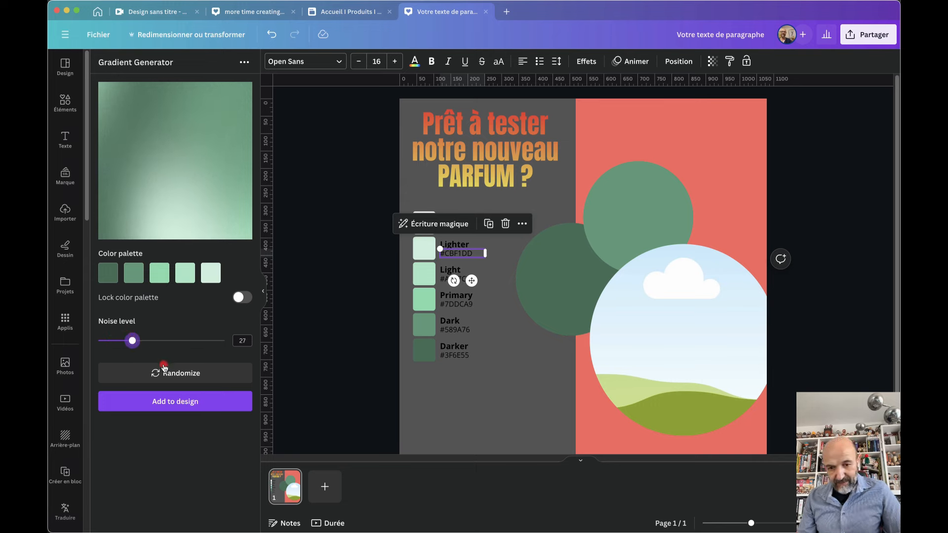
left_click(160, 402)
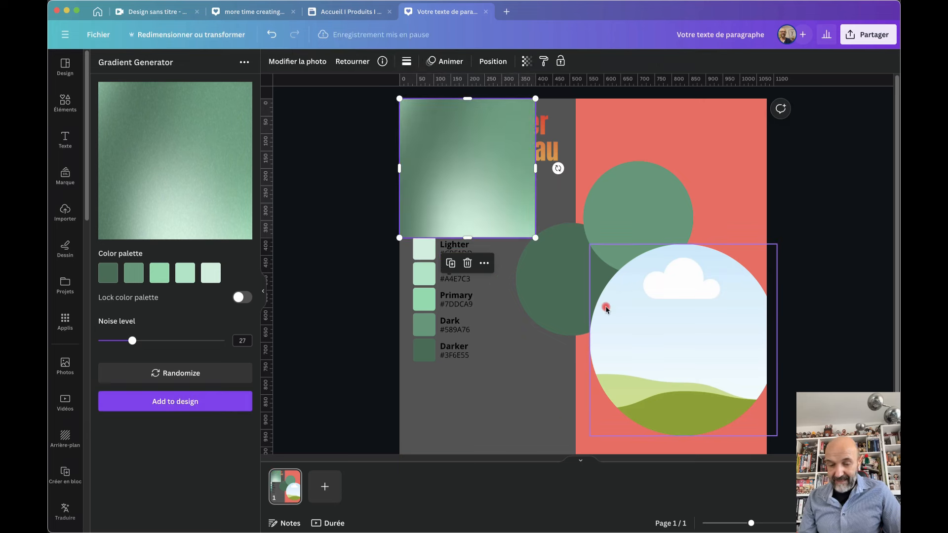
Drop the green gradient into the round frame, shrink it, and place it at lower right
left_click_drag(683, 339, 643, 333)
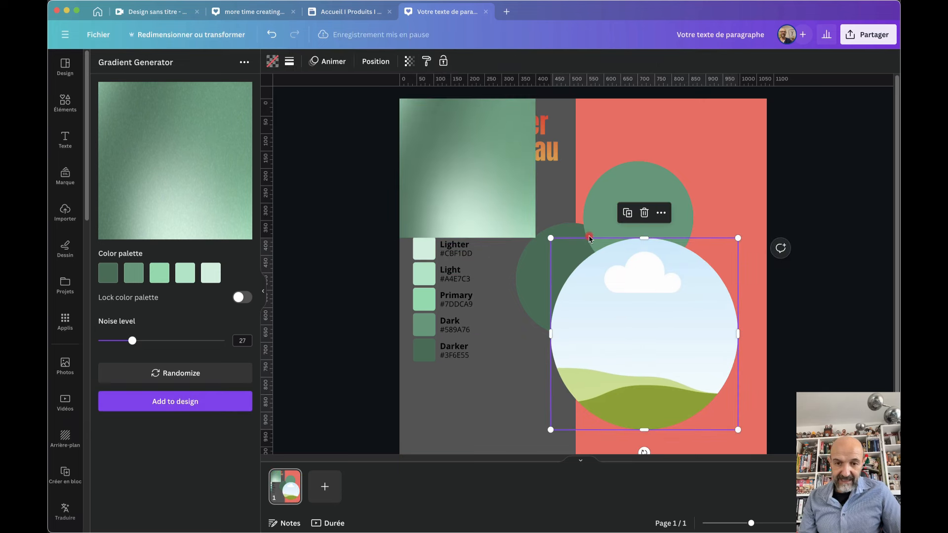
left_click_drag(453, 168, 603, 318)
left_click_drag(655, 361, 647, 237)
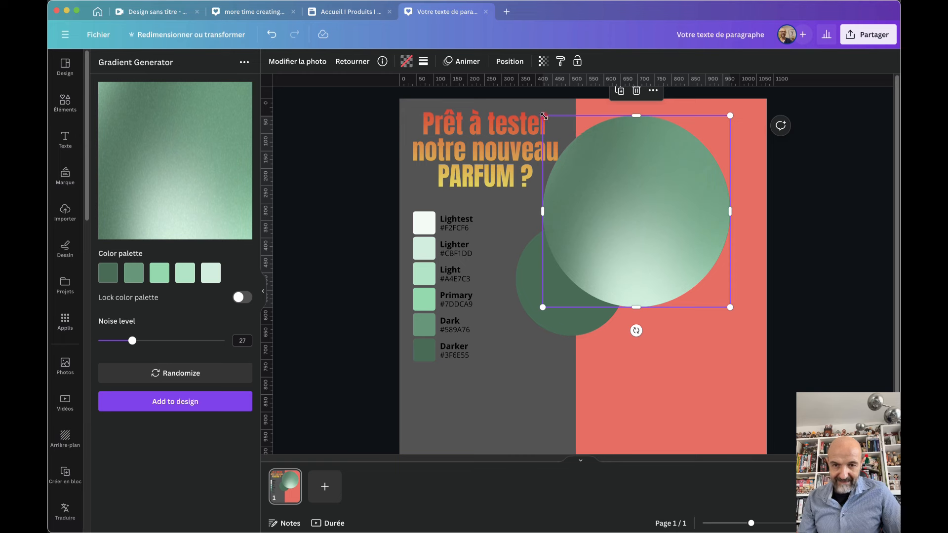
left_click_drag(543, 116, 636, 166)
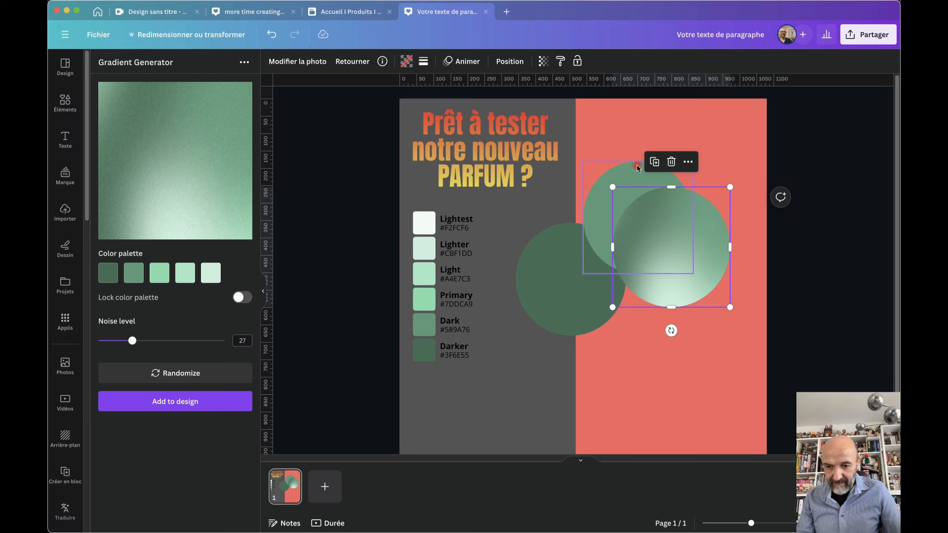
left_click_drag(691, 234, 704, 327)
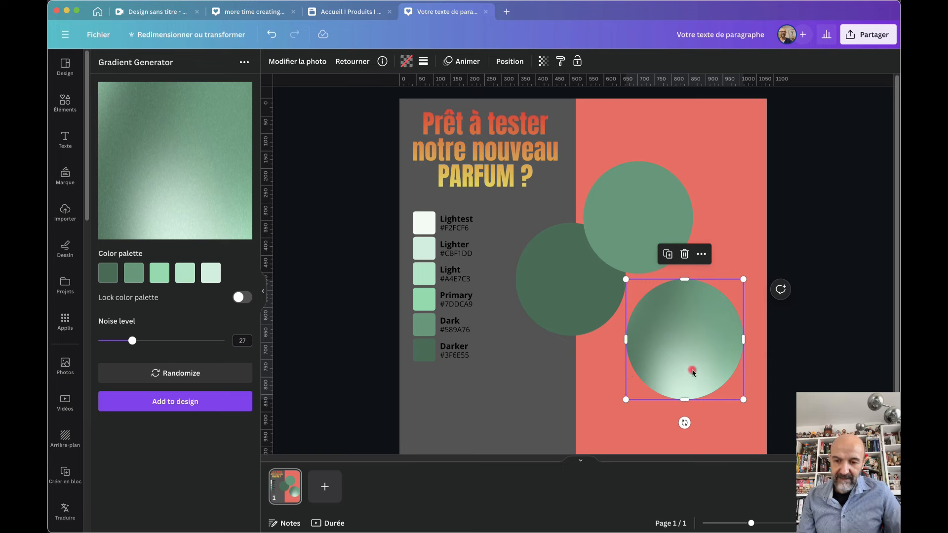
left_click_drag(697, 325, 706, 350)
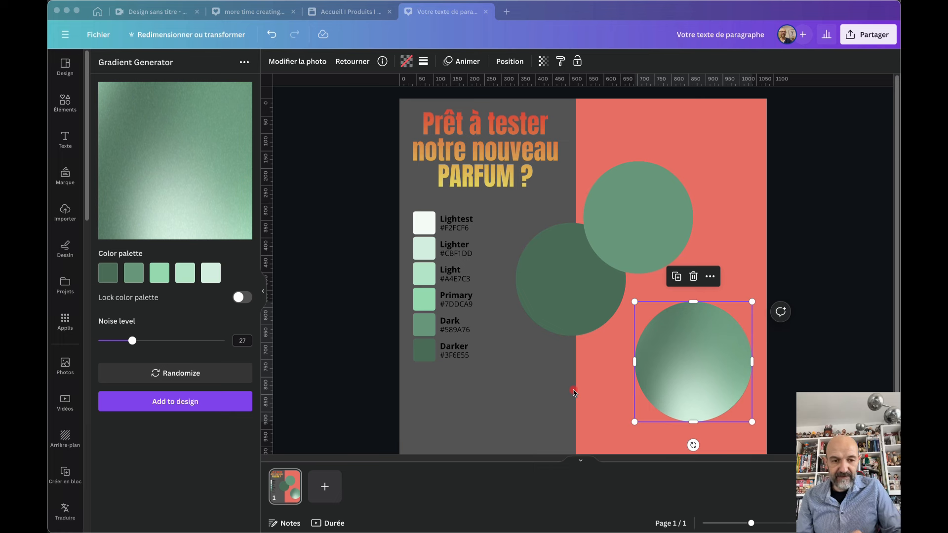
Search the apps for 'canwave', open CanWave, and add a blank second page
left_click(70, 320)
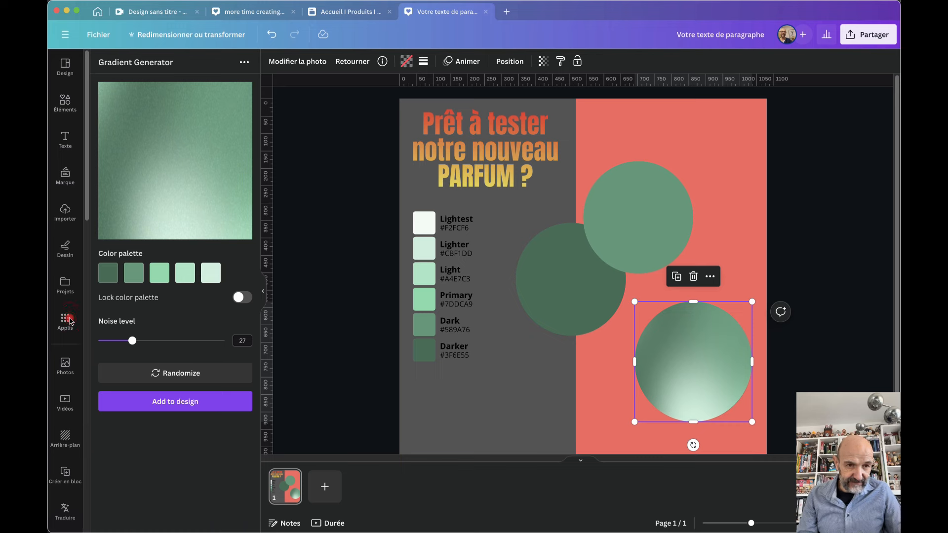
left_click(107, 66)
type("canwave")
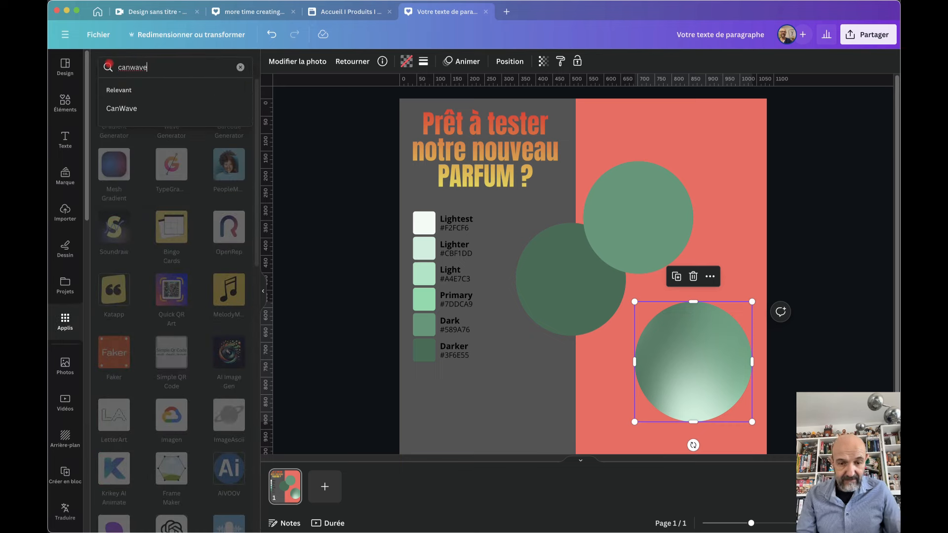
key("Return")
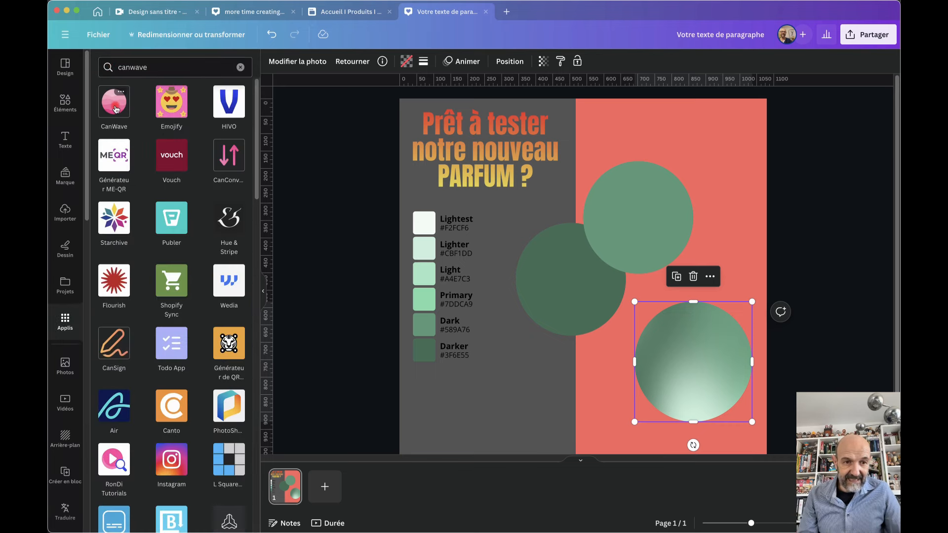
left_click(116, 109)
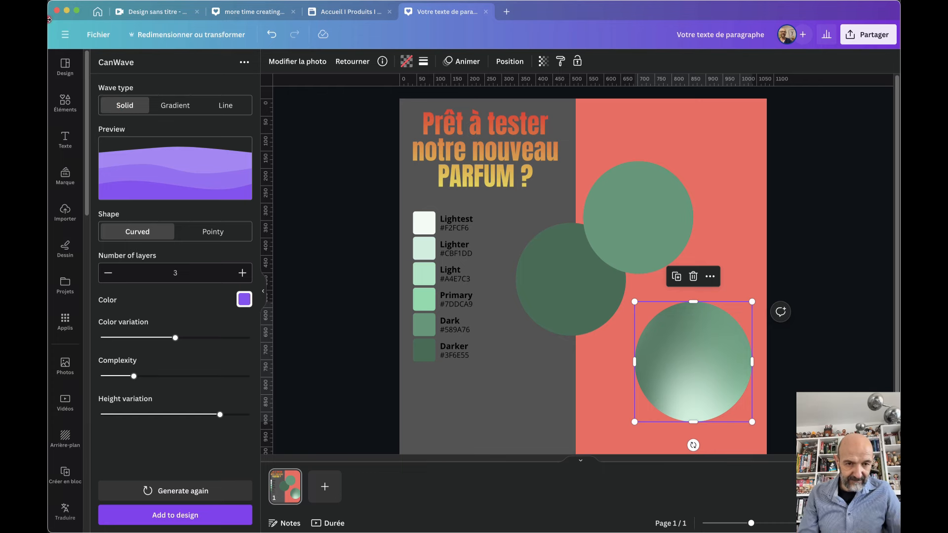
left_click(325, 487)
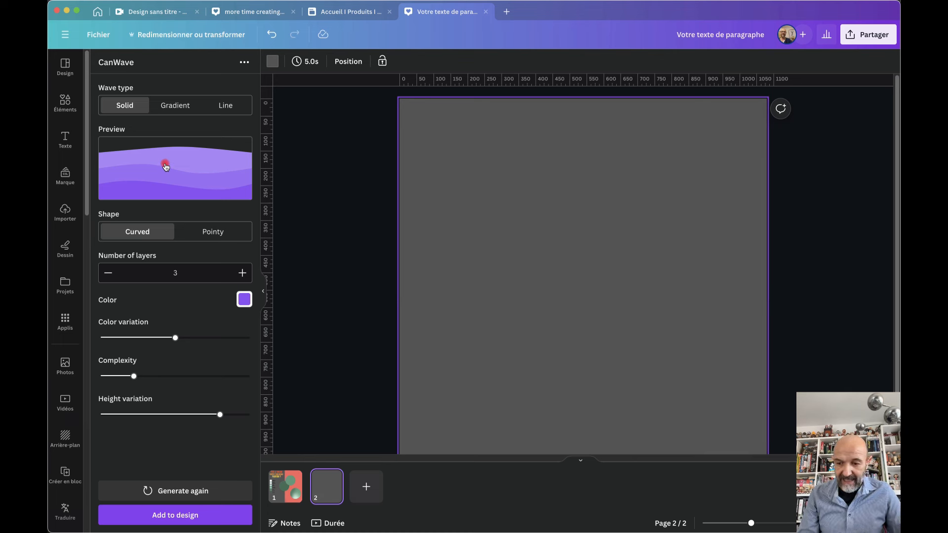
Set the CanWave wave to Gradient style and Curved shape with 5 layers
left_click(176, 108)
left_click(225, 105)
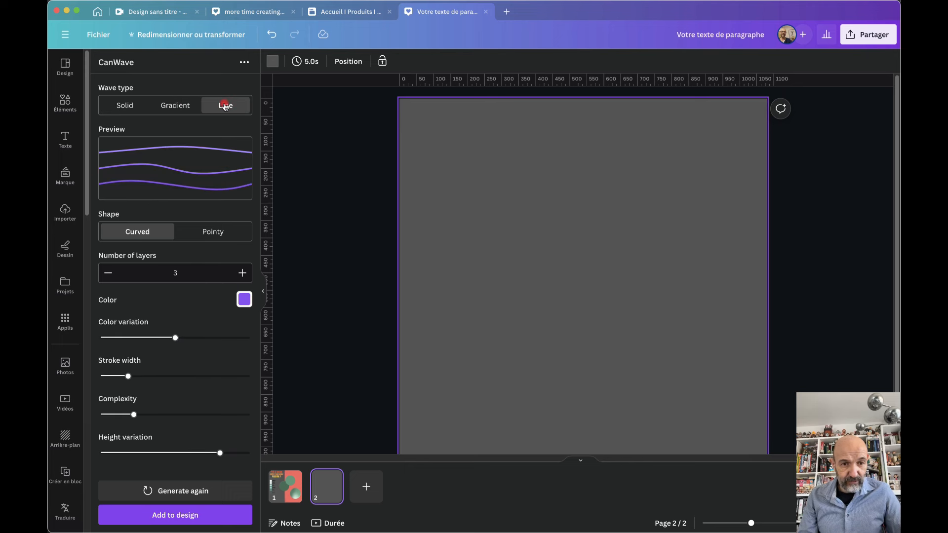
left_click(186, 107)
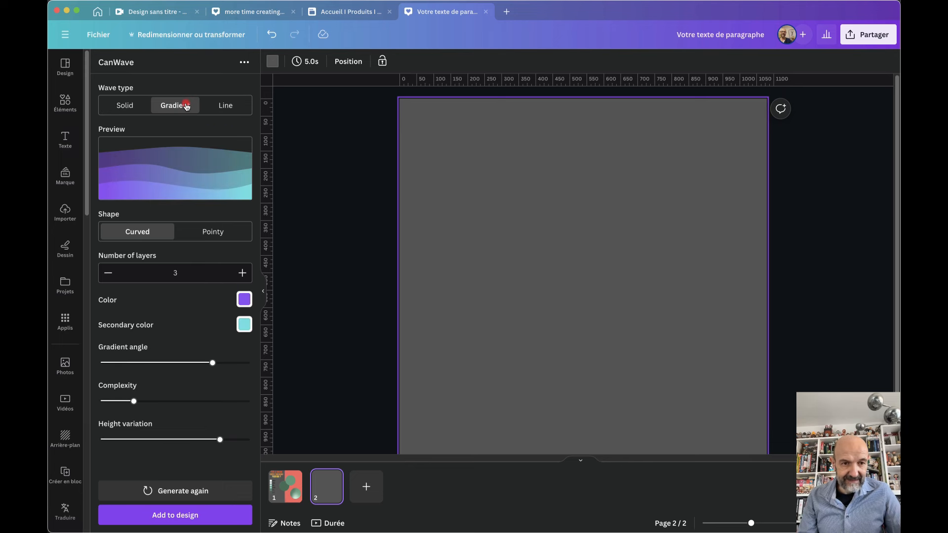
left_click(114, 110)
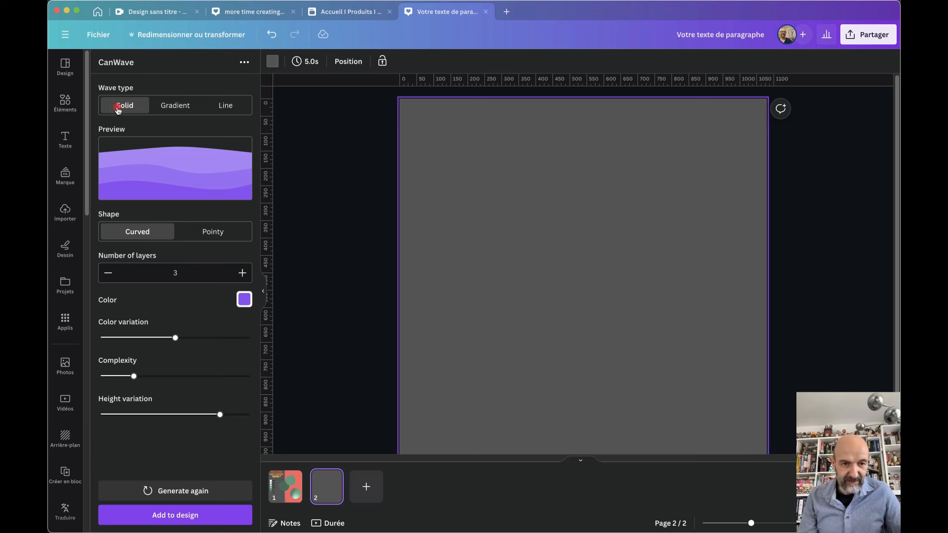
left_click(177, 108)
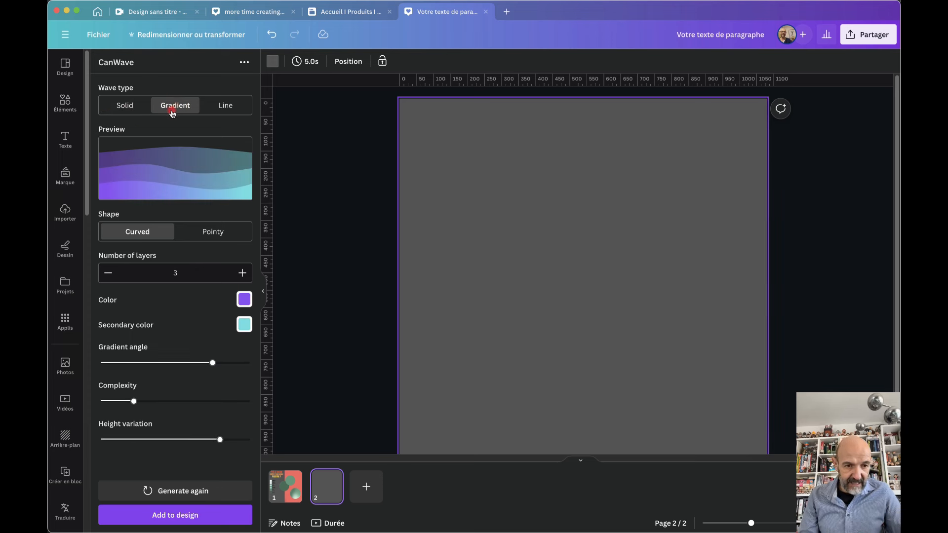
left_click(141, 236)
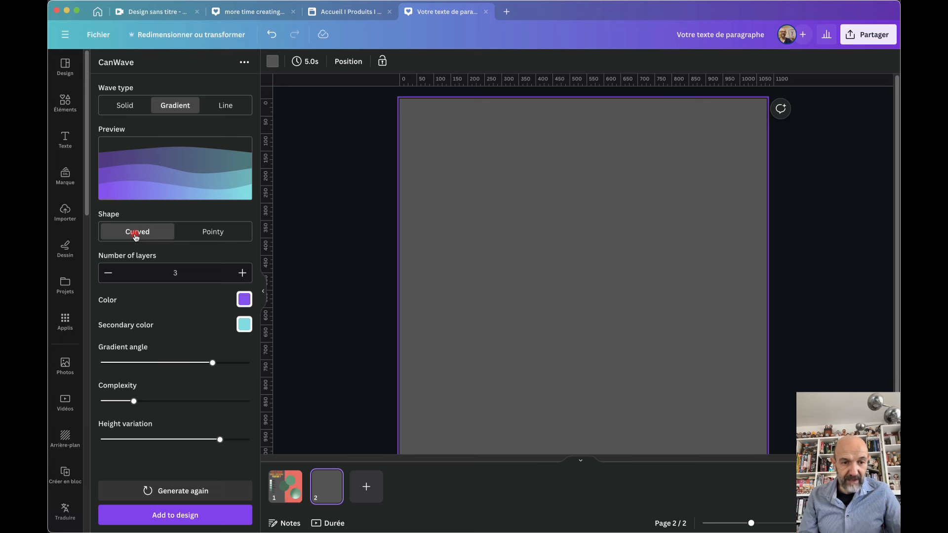
left_click(218, 234)
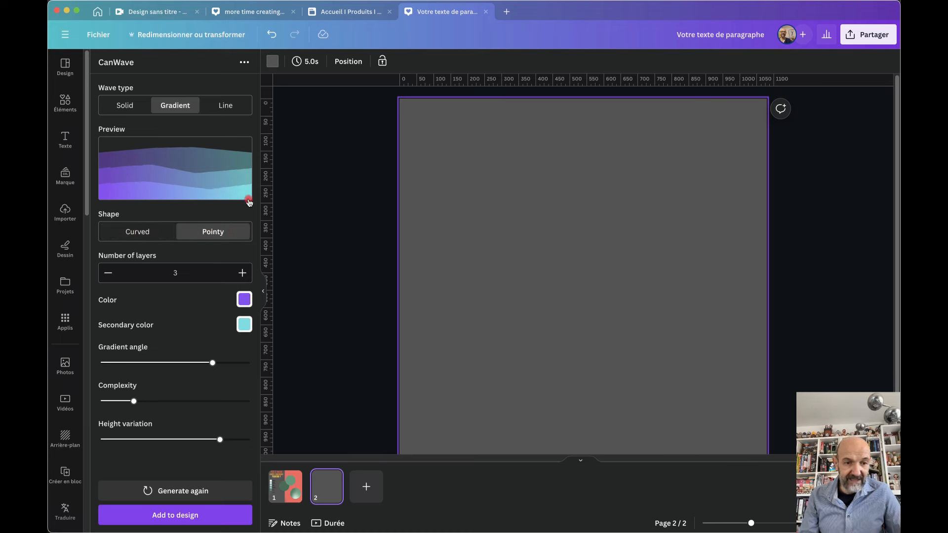
left_click(138, 234)
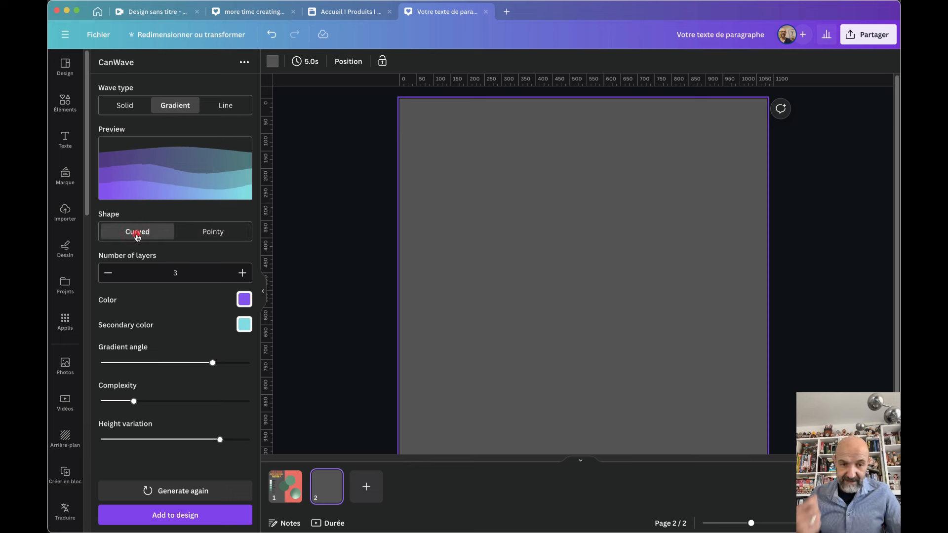
left_click(242, 274)
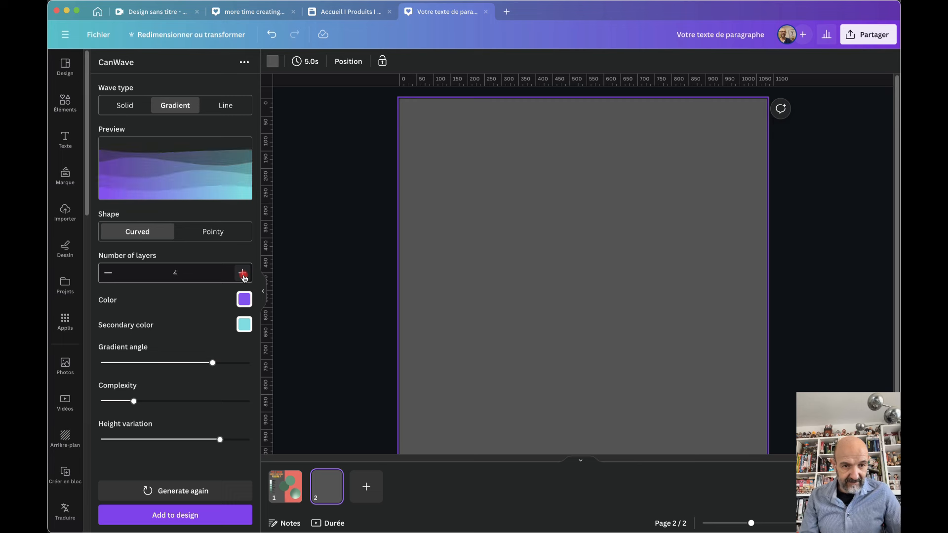
left_click(243, 275)
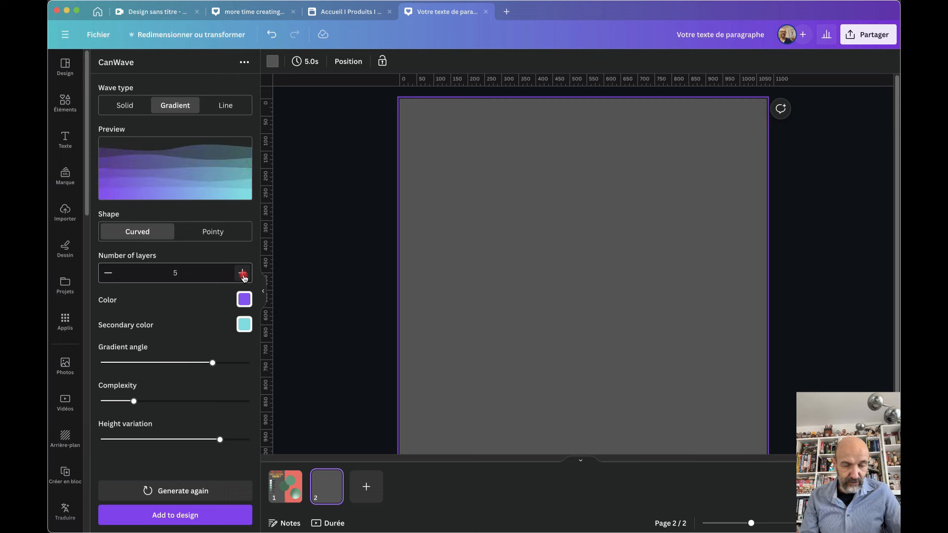
left_click(243, 274)
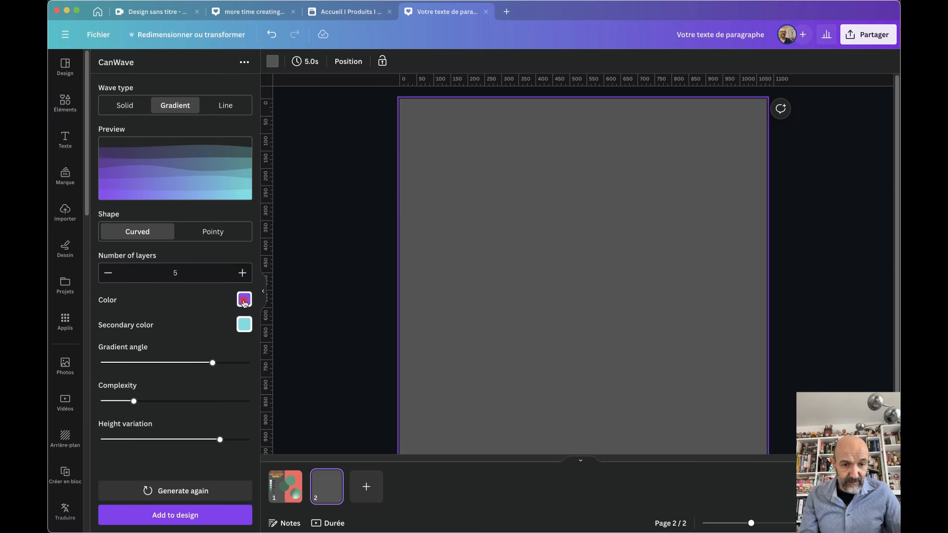
Colour the wave orange to yellow, lower the gradient angle to 30, and raise complexity
left_click(245, 300)
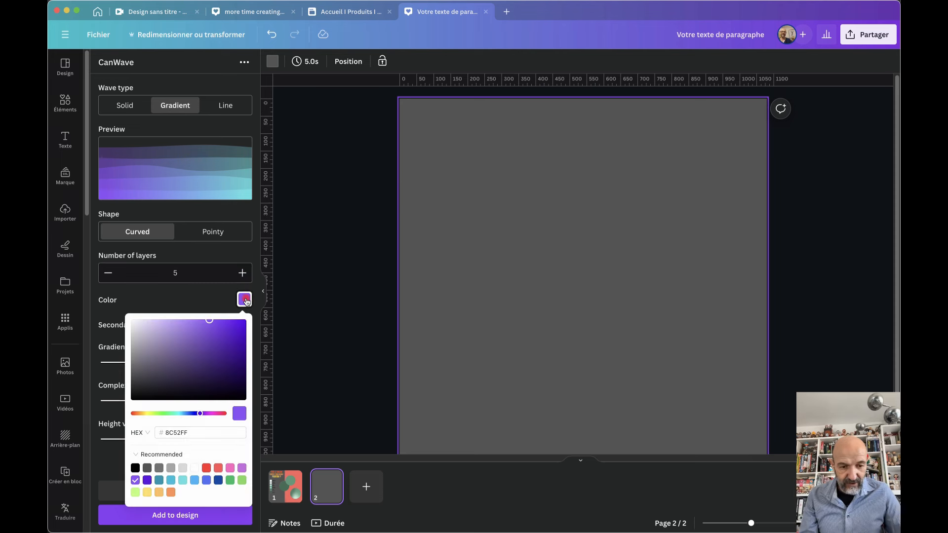
left_click(171, 493)
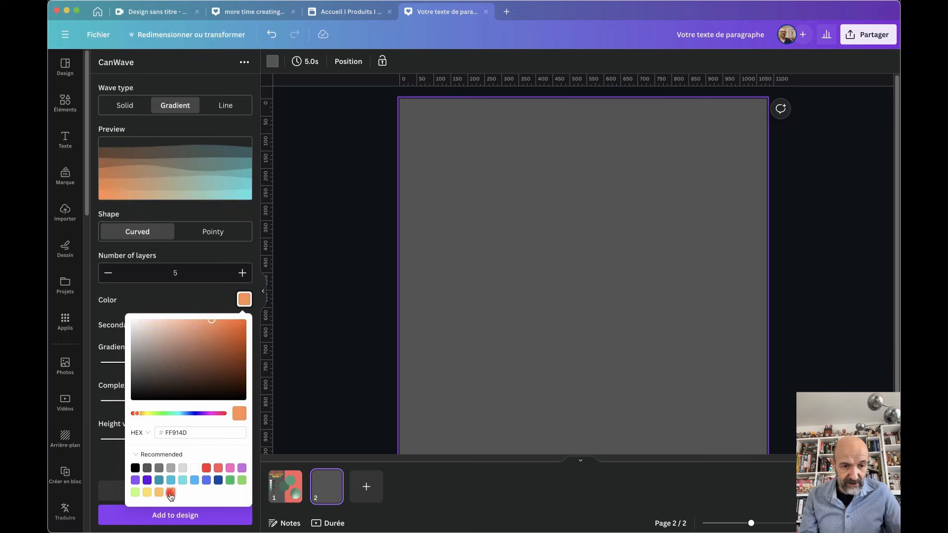
left_click(195, 299)
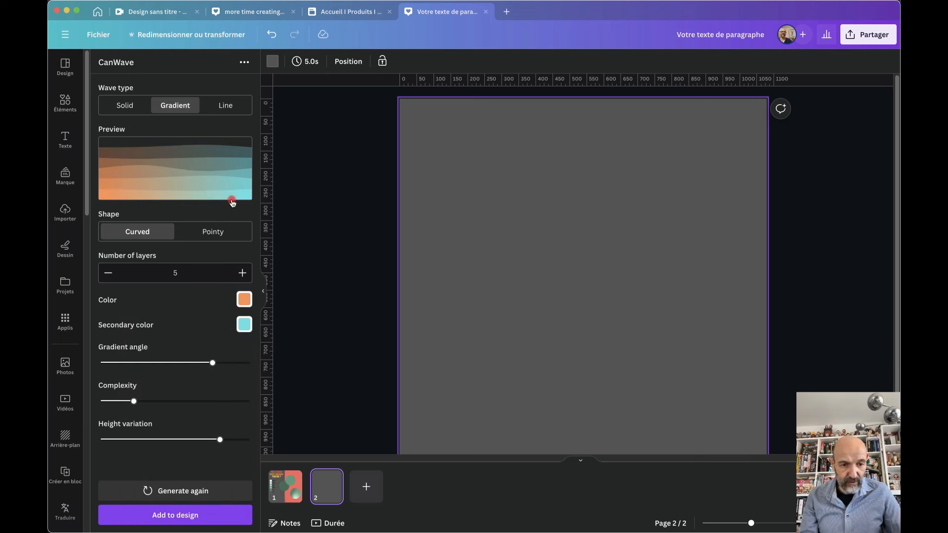
left_click(244, 324)
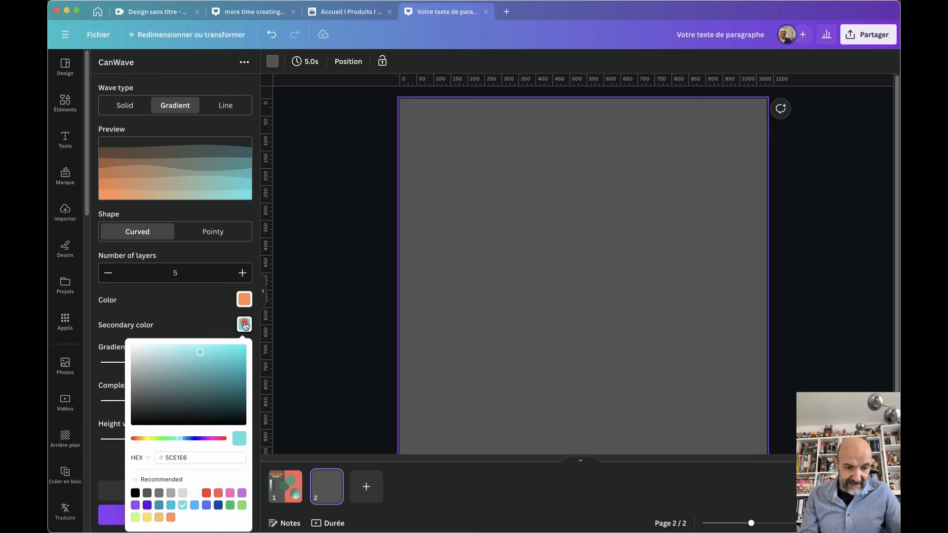
left_click(149, 519)
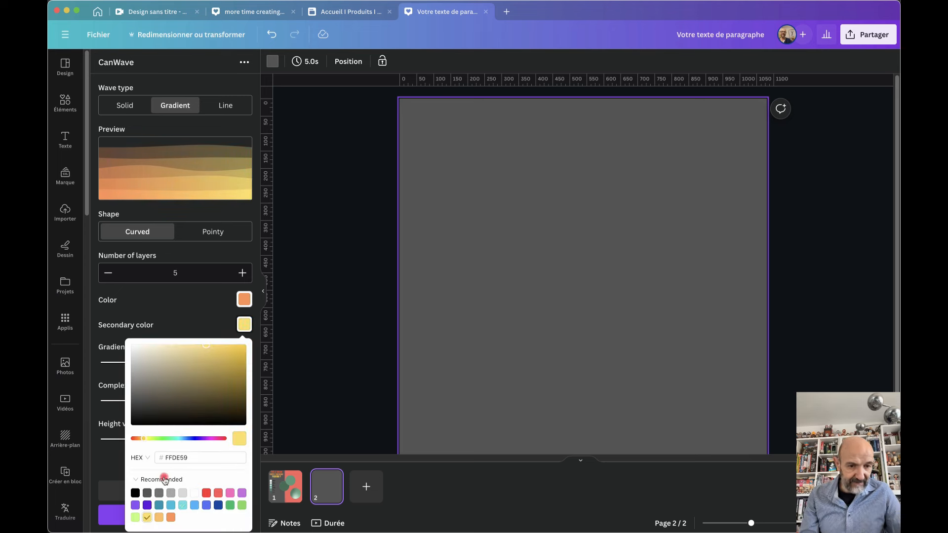
left_click(195, 317)
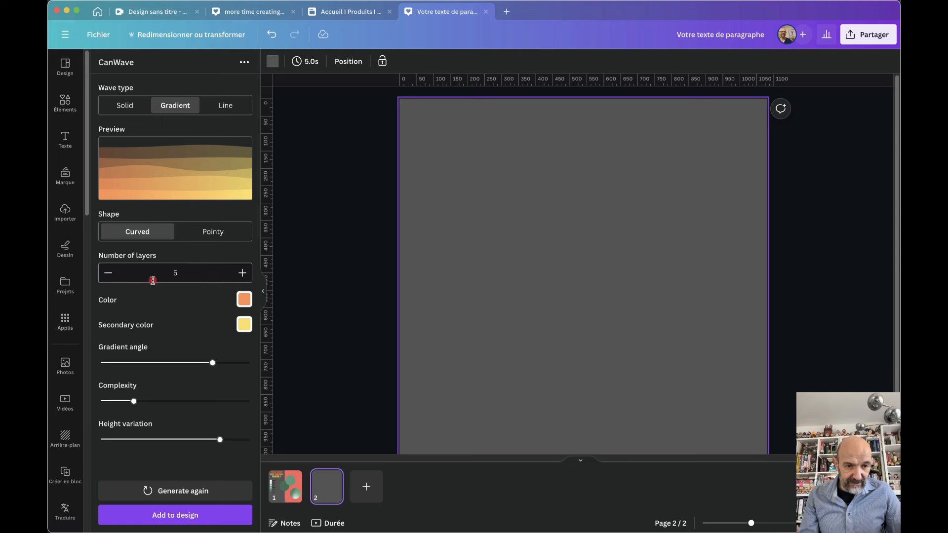
left_click(243, 273)
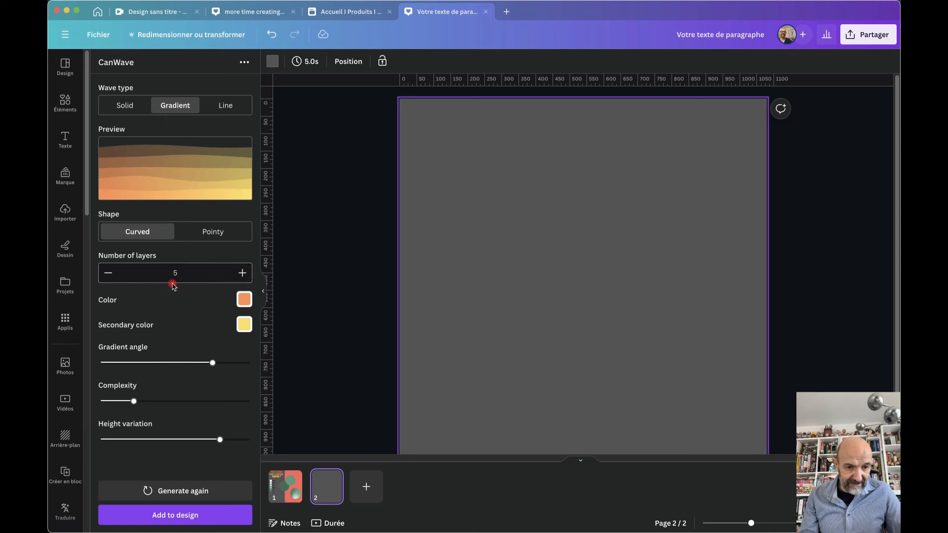
left_click_drag(216, 366, 183, 401)
mouse_move(220, 439)
left_mouse_down()
mouse_move(162, 440)
mouse_move(185, 439)
left_mouse_up()
Add the wave image to page 2 and stretch it to the full page width
left_click(164, 515)
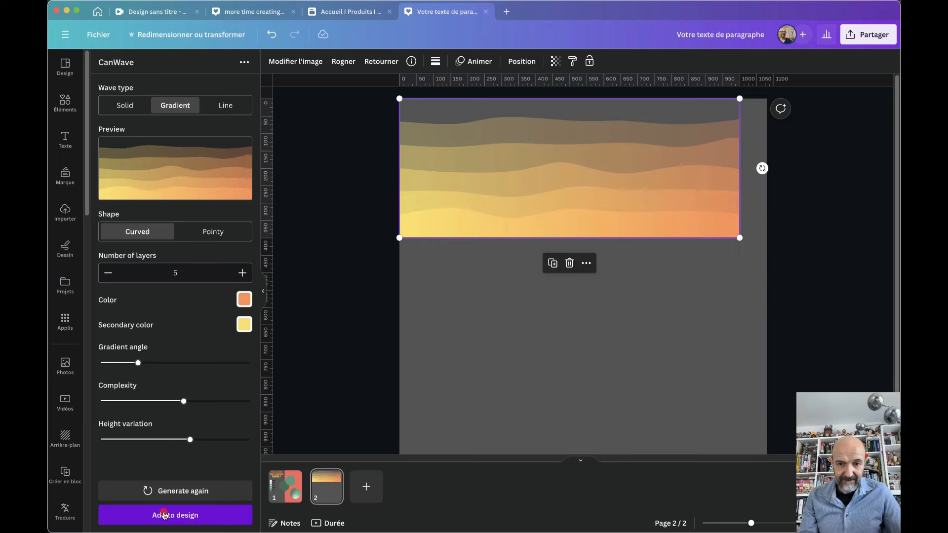
left_click_drag(532, 166, 546, 245)
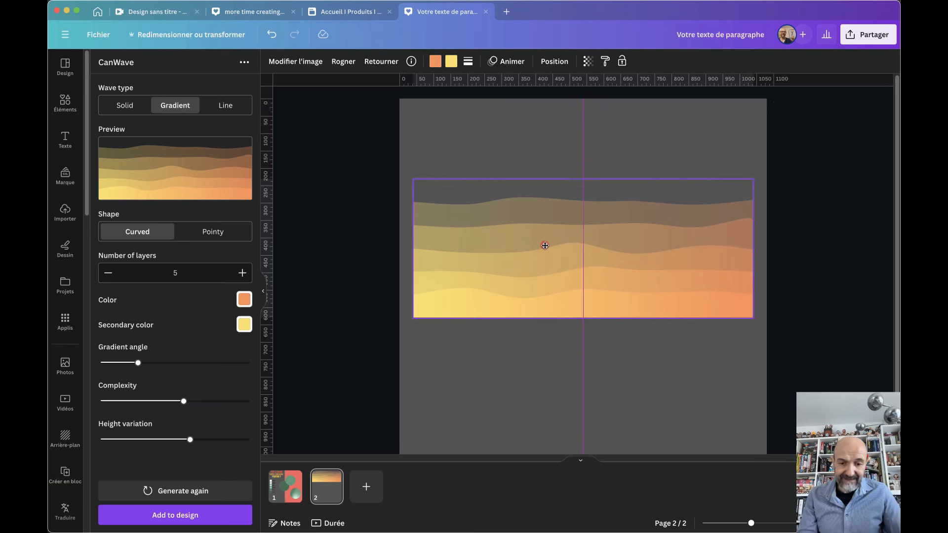
left_click_drag(545, 246, 532, 387)
scroll(531, 387, "down", 2)
left_click_drag(512, 346, 511, 361)
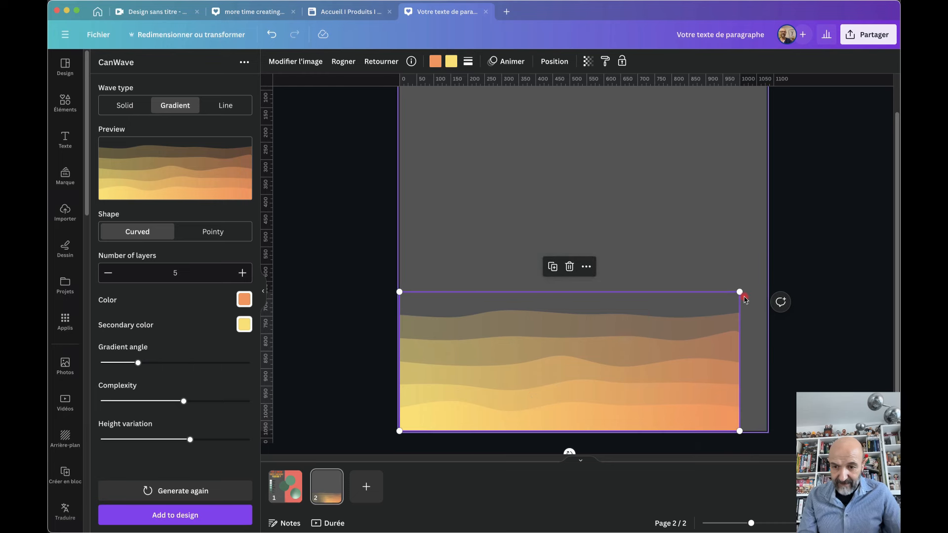
left_click_drag(740, 292, 768, 282)
scroll(567, 356, "up", 1)
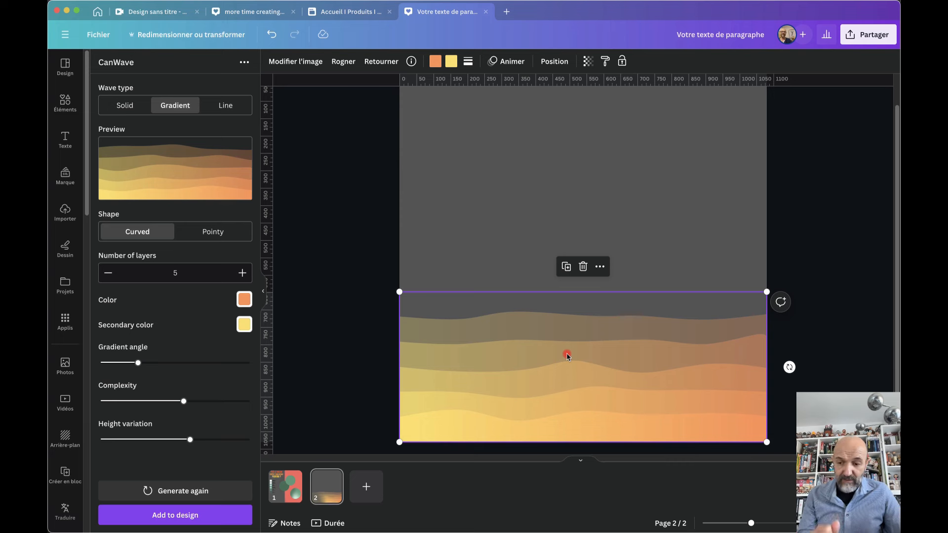
left_click_drag(399, 291, 296, 170)
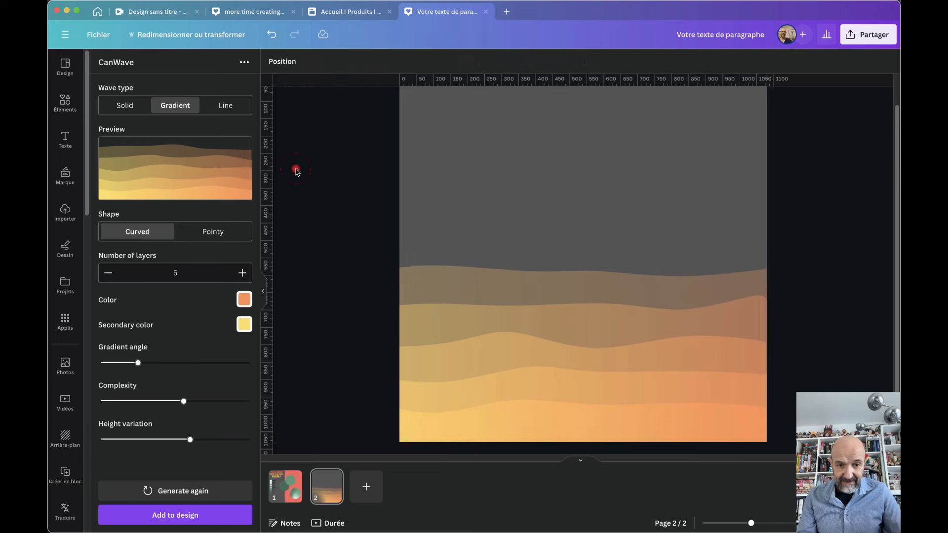
Enlarge the wave past the page edges and reposition it as a full-page background
key("super+minus")
left_click_drag(508, 264, 372, 171)
left_click(481, 258)
left_click_drag(482, 258, 565, 258)
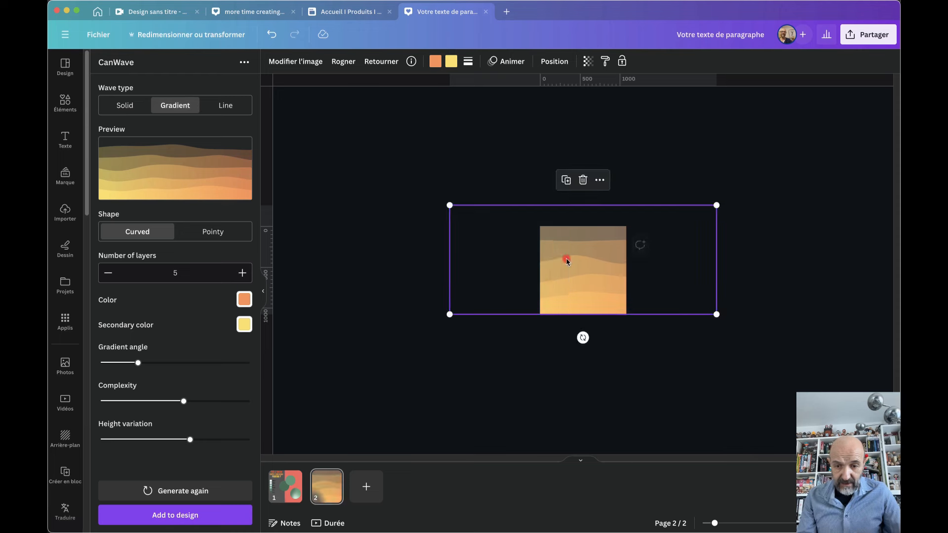
left_click(527, 402)
scroll(598, 326, "up", 5)
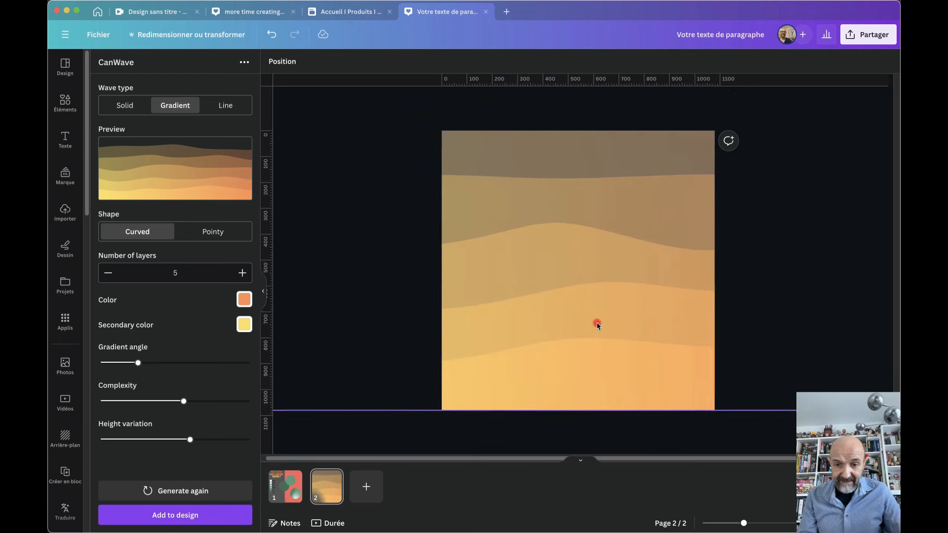
left_click(569, 312)
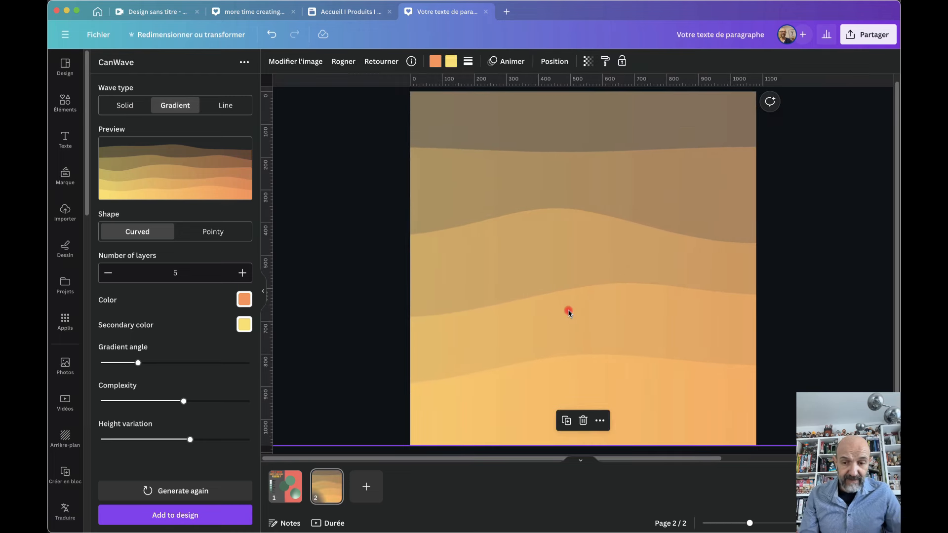
left_click_drag(654, 302, 557, 311)
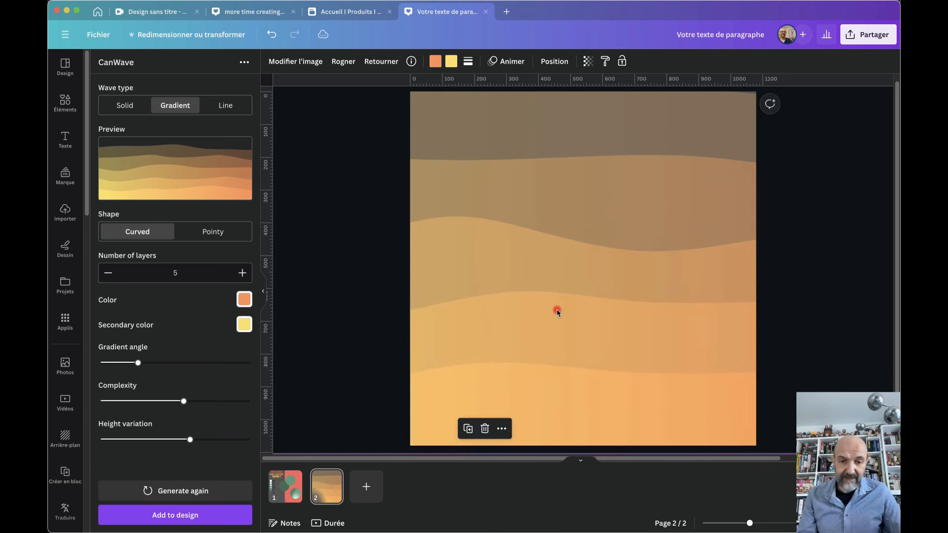
left_click(326, 265)
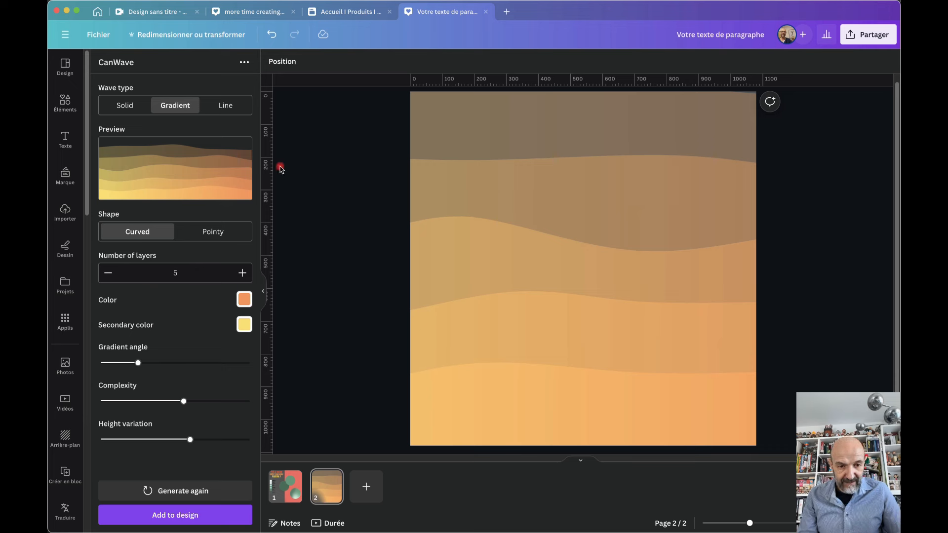
Set the CanWave waves to 4 layers and lower the gradient angle
left_click(244, 273)
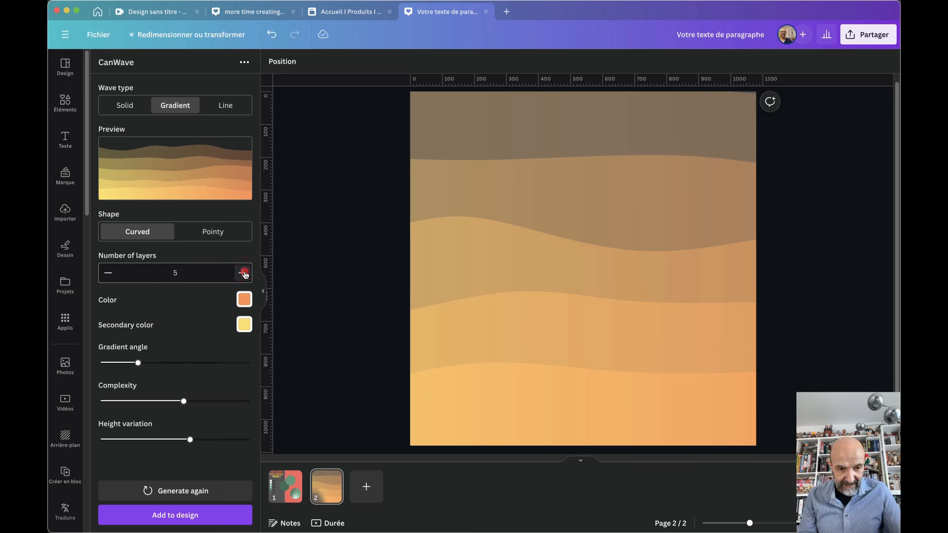
left_click(108, 273)
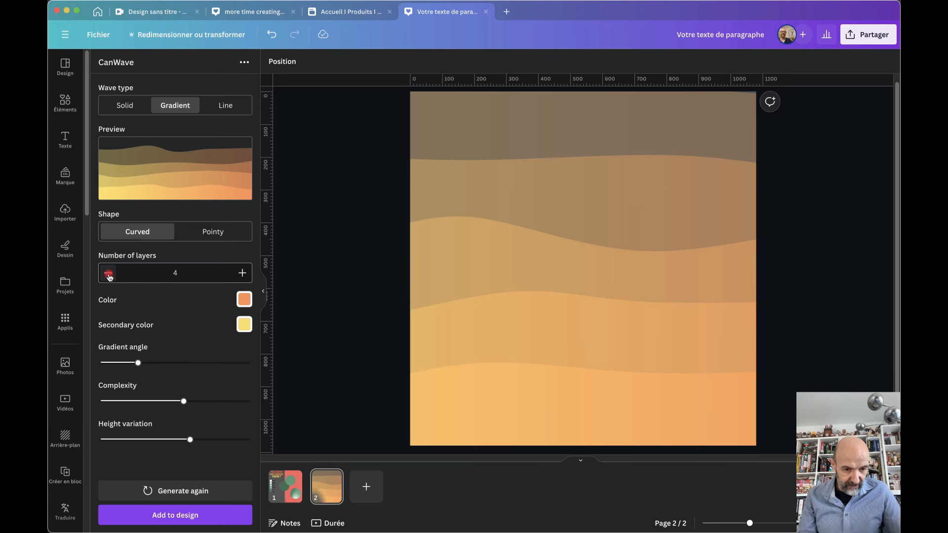
left_click_drag(137, 362, 114, 365)
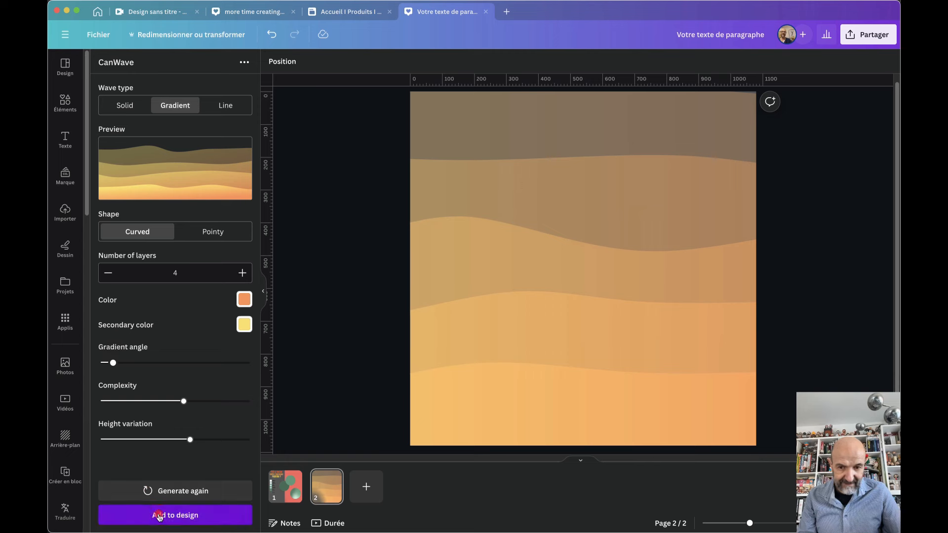
Add the new wave image, move it down and stretch it across page 2's lower half
left_click(158, 513)
left_click_drag(561, 146, 558, 372)
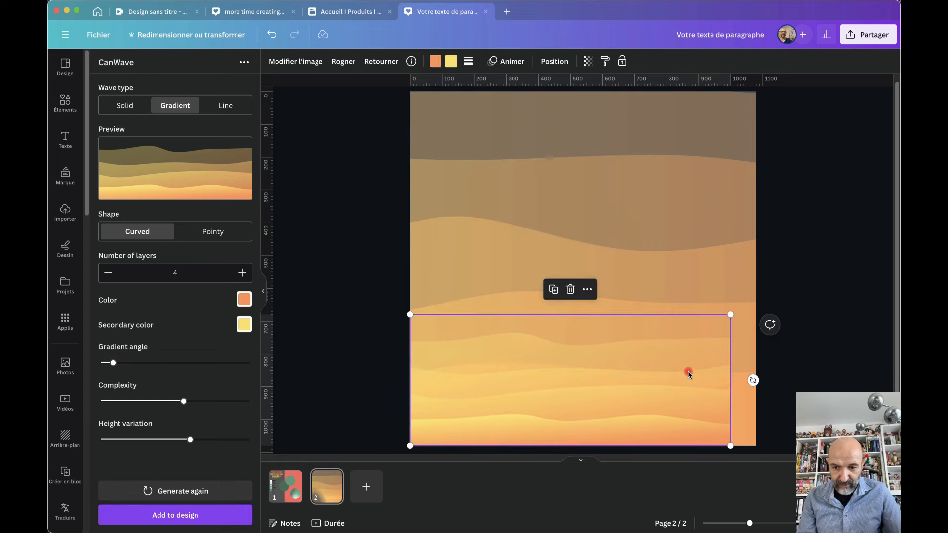
left_click_drag(730, 314, 870, 261)
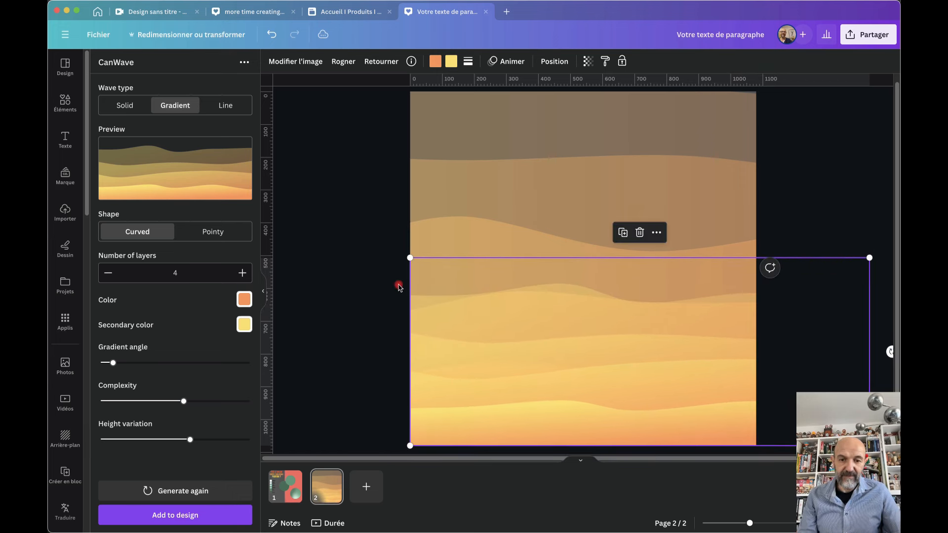
left_click(345, 232)
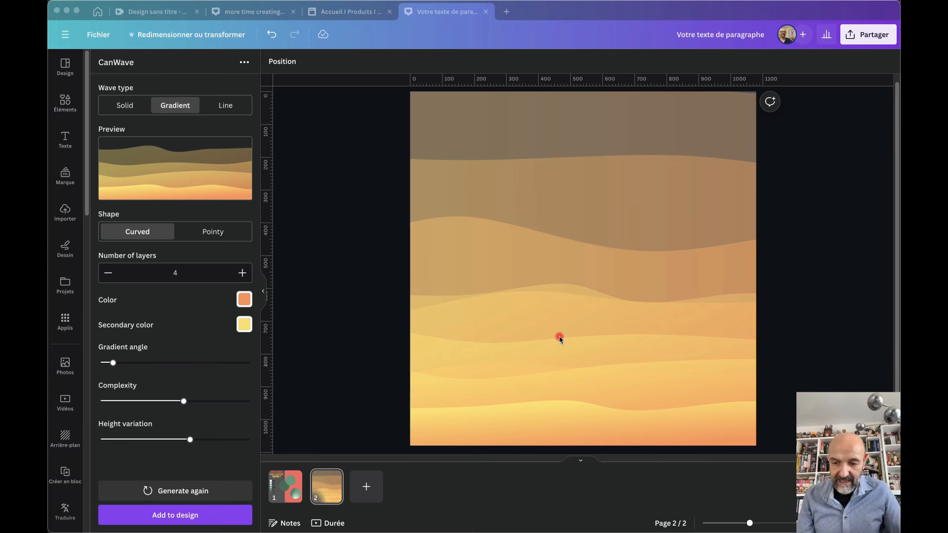
Switch to the 'Accueil I Produits' coach website design and scroll through its pages
left_click(350, 12)
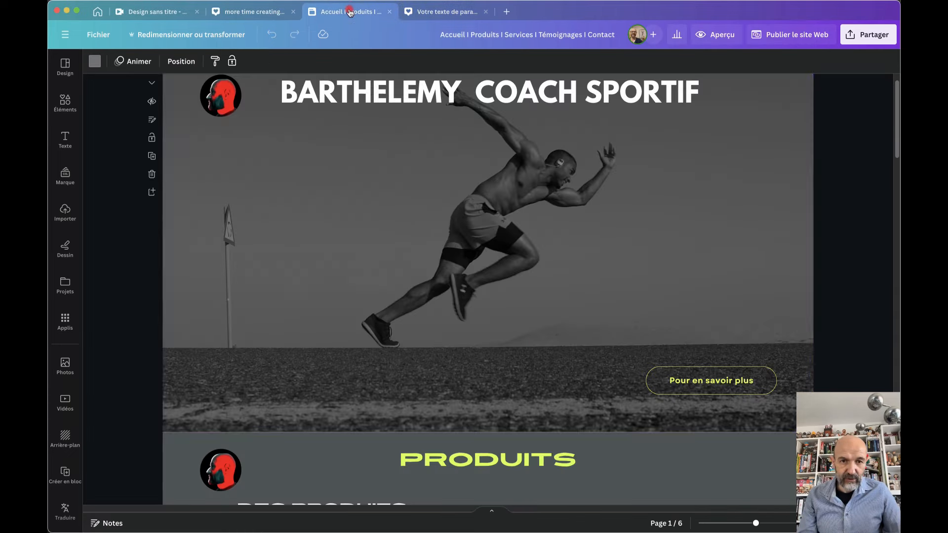
scroll(573, 247, "up", 1)
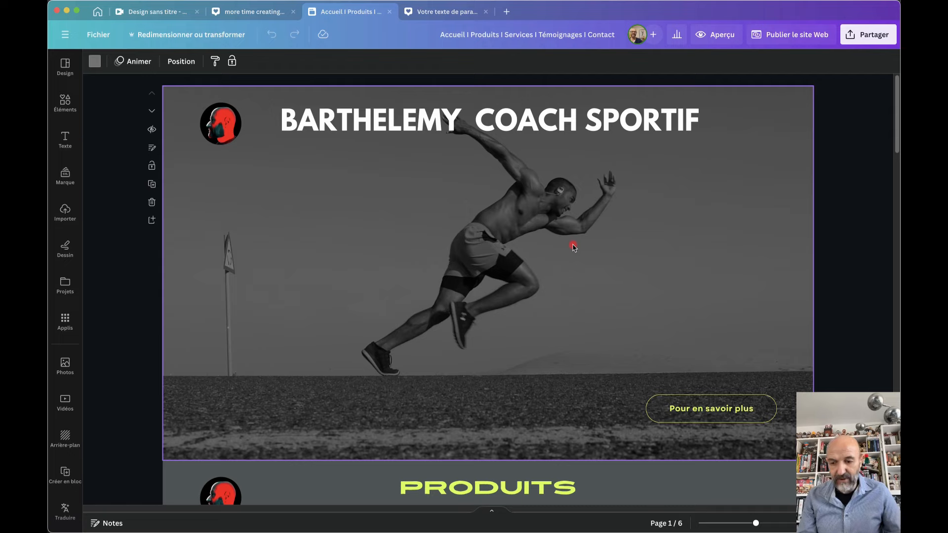
scroll(574, 247, "down", 10)
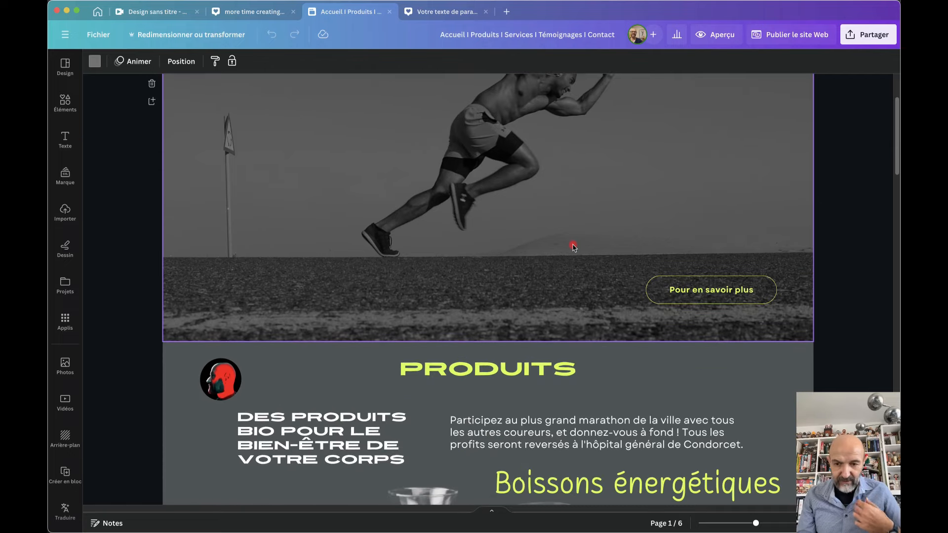
scroll(574, 247, "down", 15)
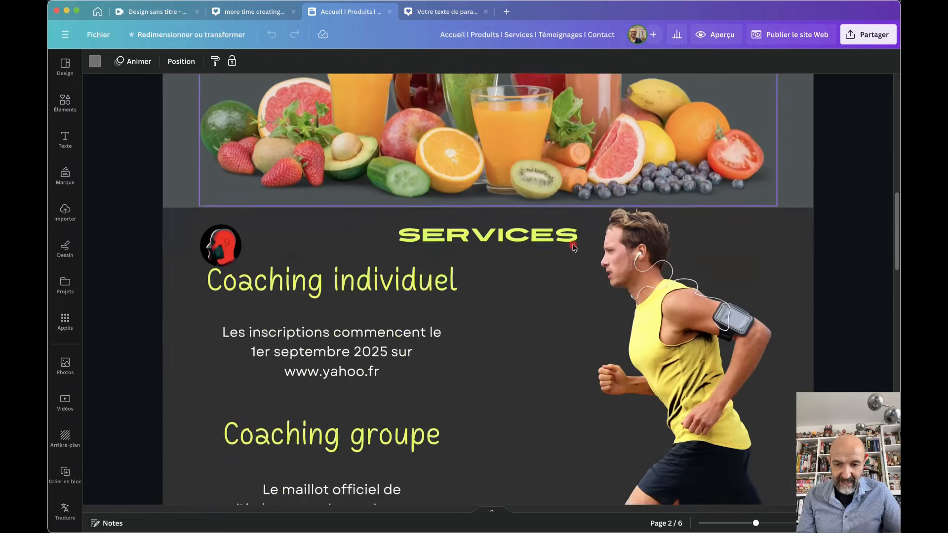
scroll(573, 247, "down", 14)
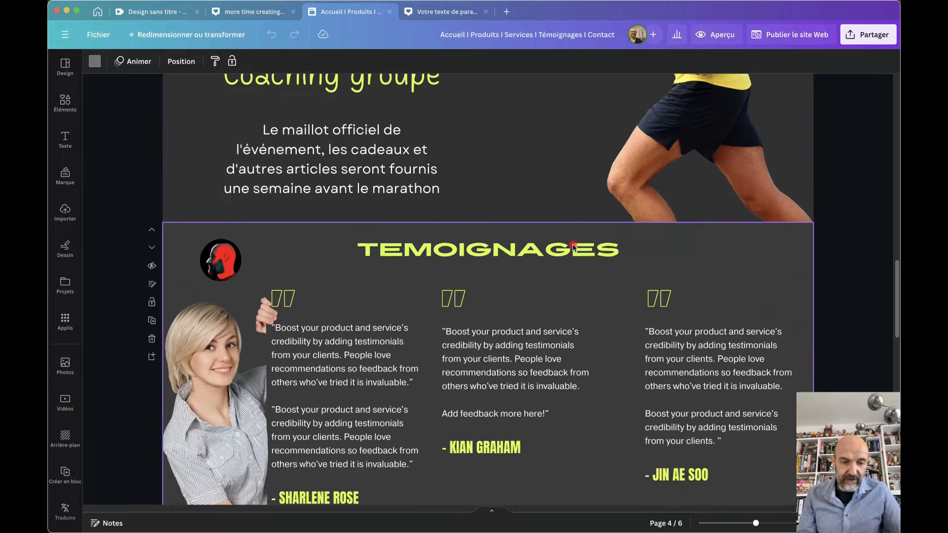
scroll(573, 247, "down", 9)
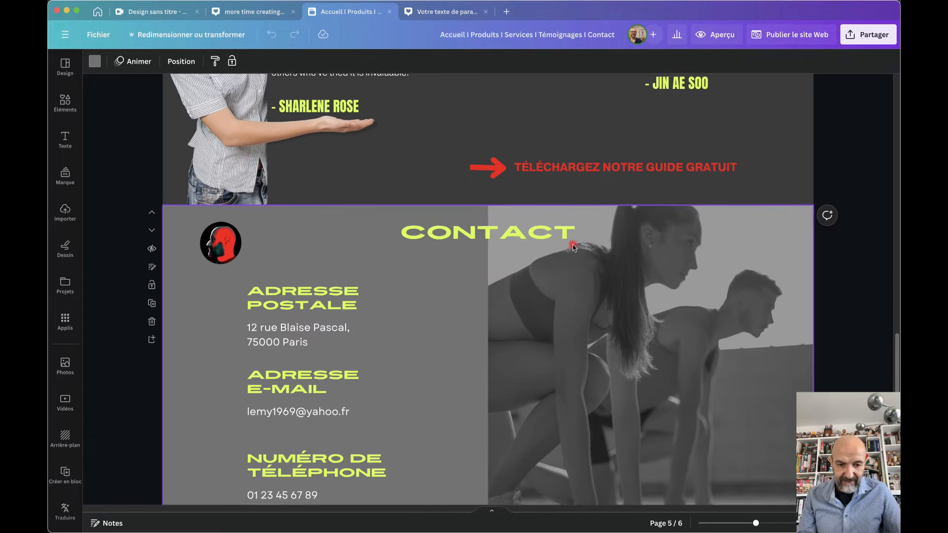
scroll(573, 247, "down", 1)
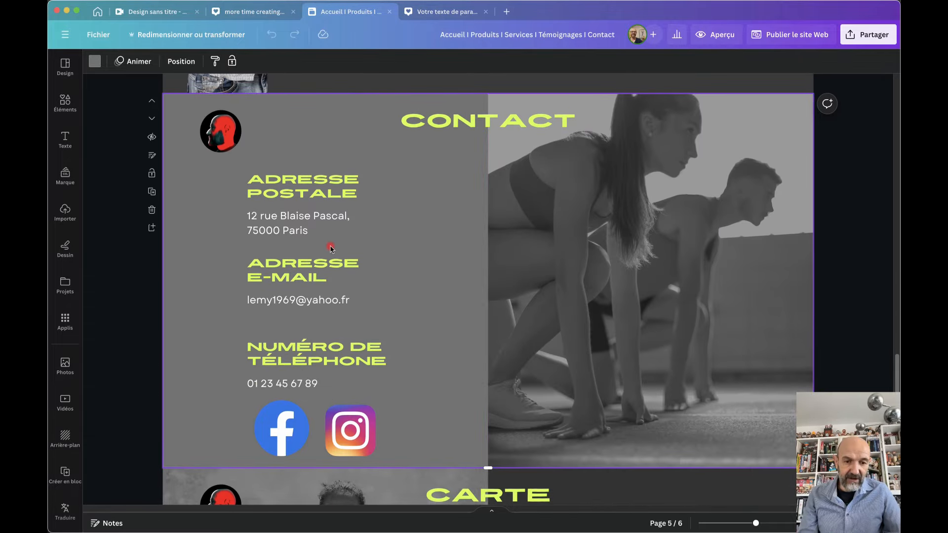
scroll(447, 388, "down", 1)
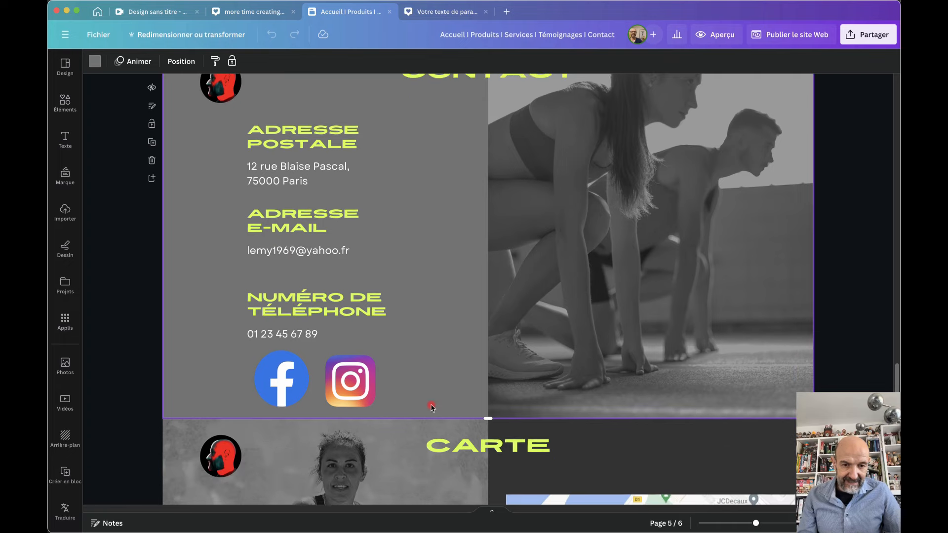
Click into the Contact page's e-mail text, then scroll on to the CARTE page 6
left_click(286, 253)
left_click(286, 252)
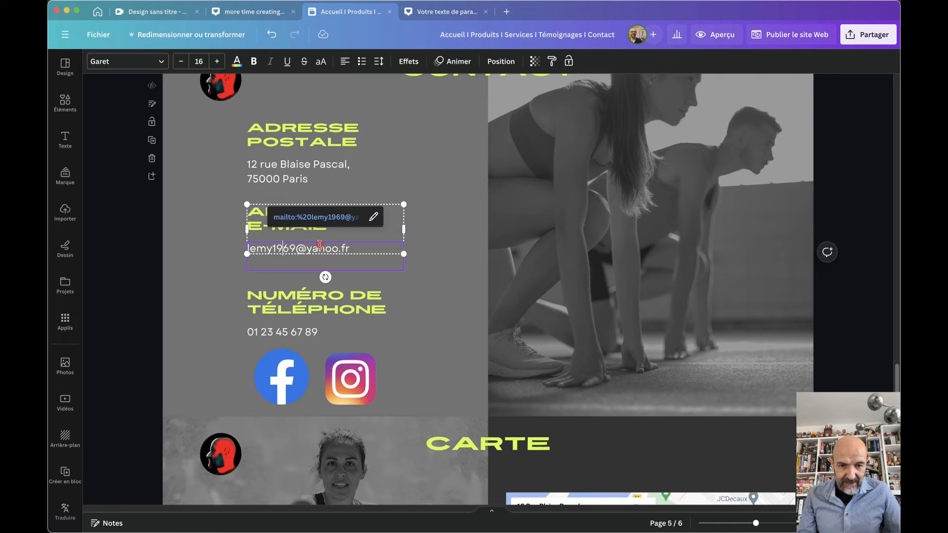
left_click(407, 340)
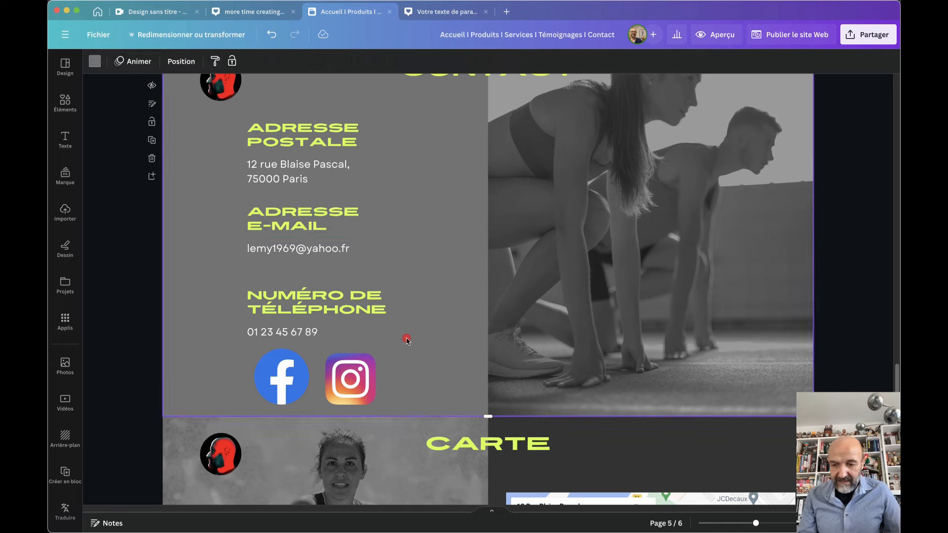
scroll(494, 385, "down", 5)
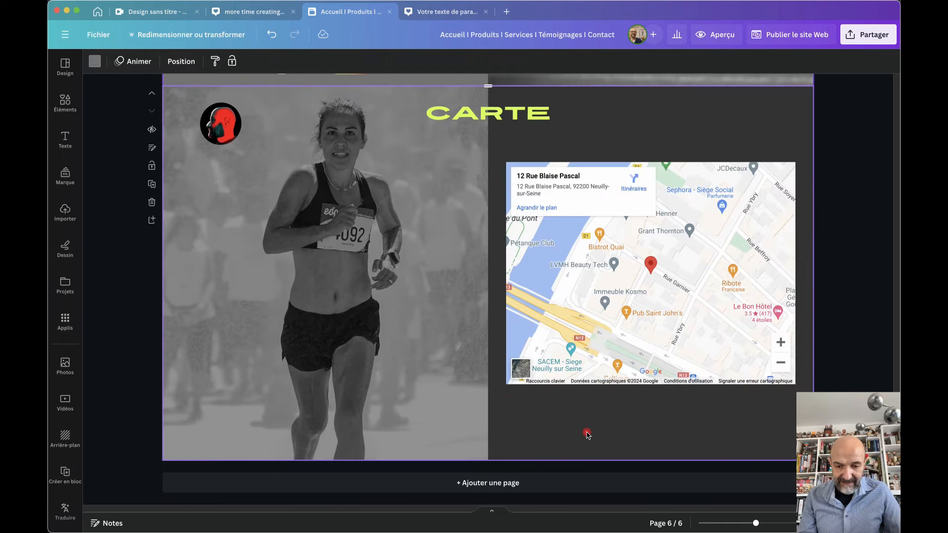
Paste a yellow title text box, change its text to BLOG, and drag it below the map
type("VOTRE TEXTE DE PARAGRAPHE")
double_click(401, 266)
triple_click(402, 265)
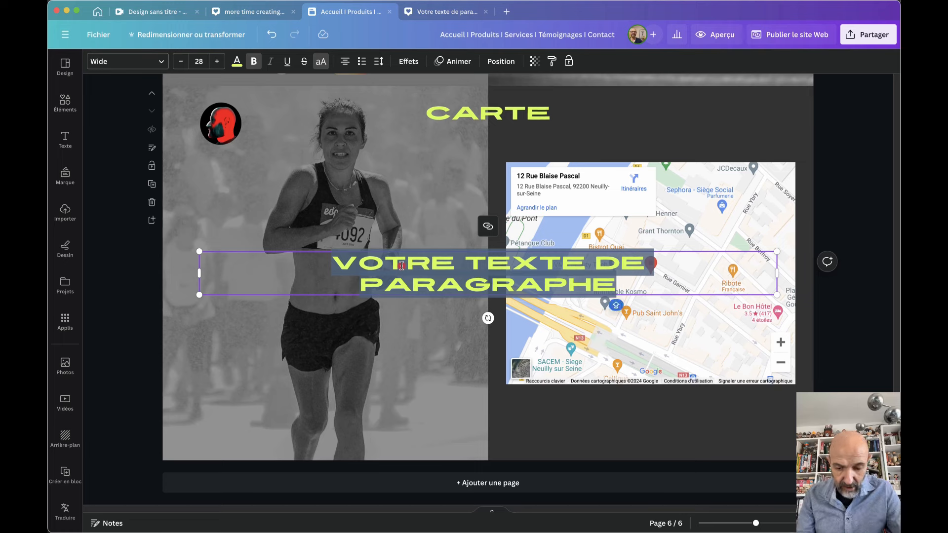
type("BLOG")
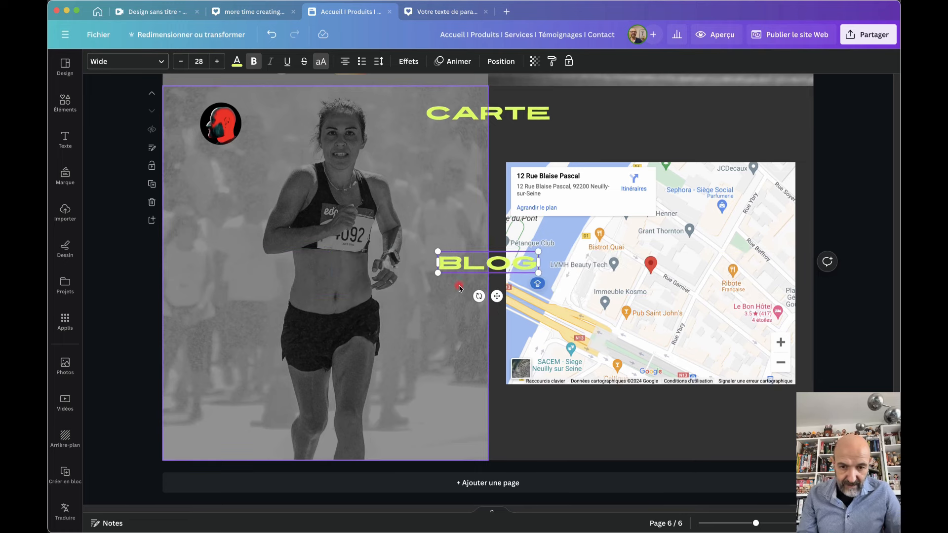
left_click(576, 442)
left_click_drag(483, 264, 646, 426)
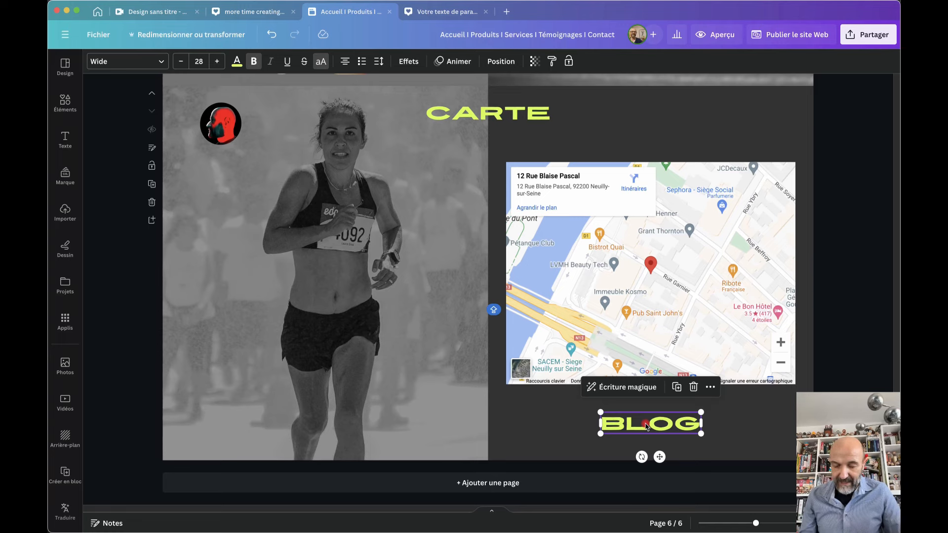
right_click(647, 427)
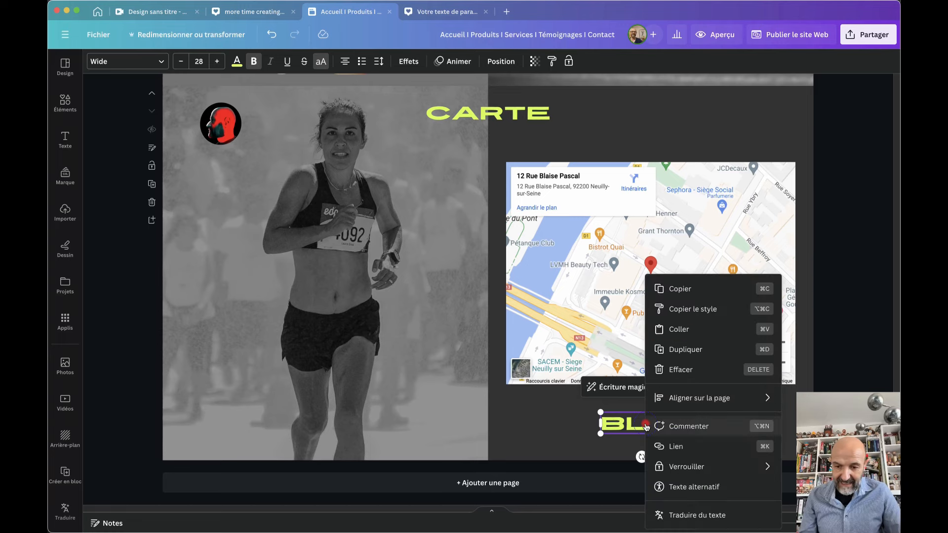
left_click(677, 446)
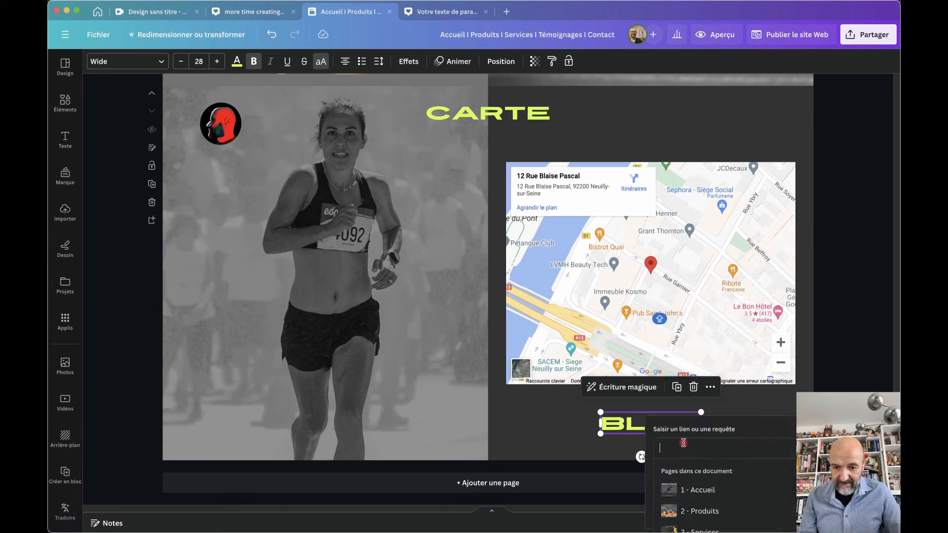
left_click(683, 449)
key("Caps_Lock")
type("ww")
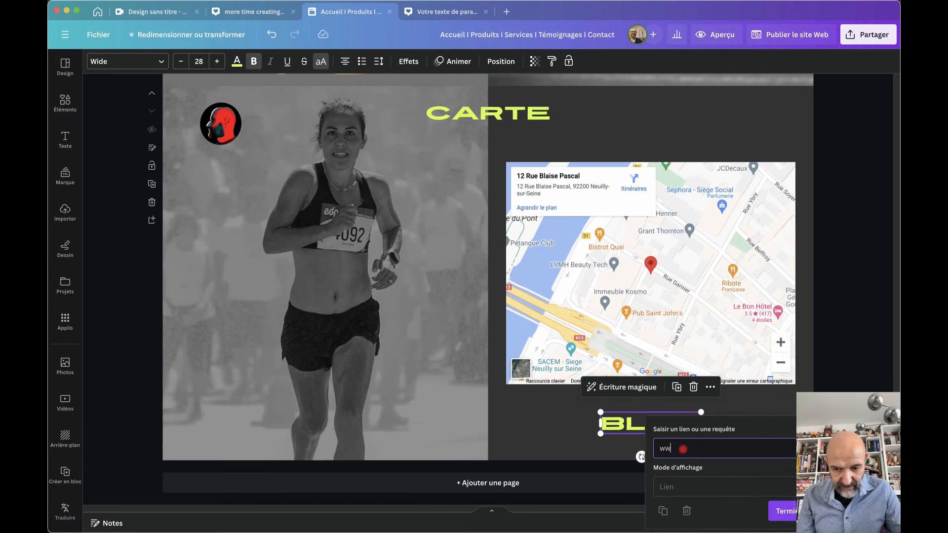
type("w.go")
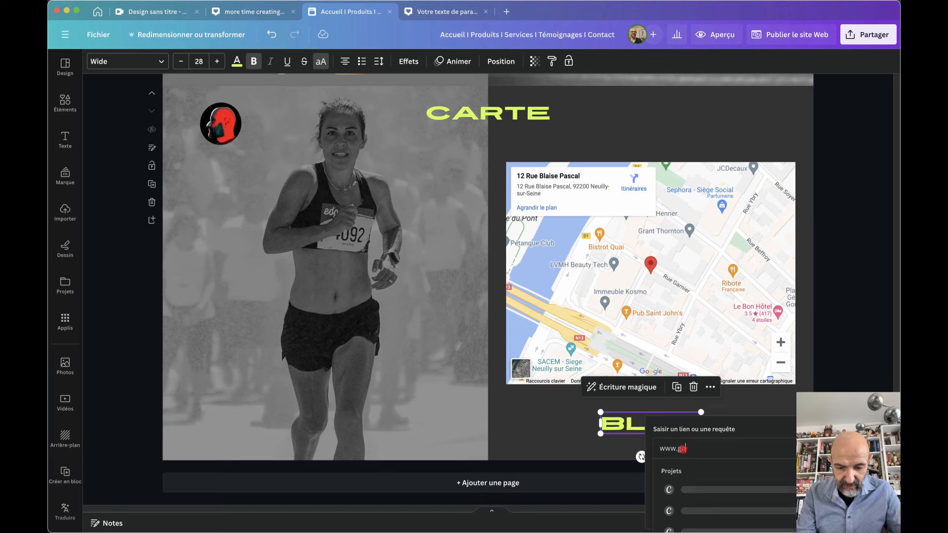
type("ogle.fr")
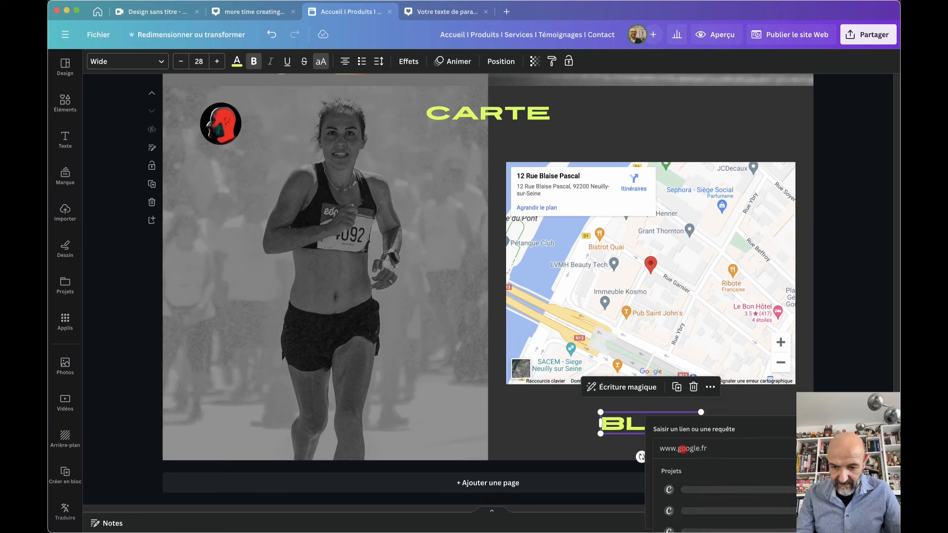
key("Return")
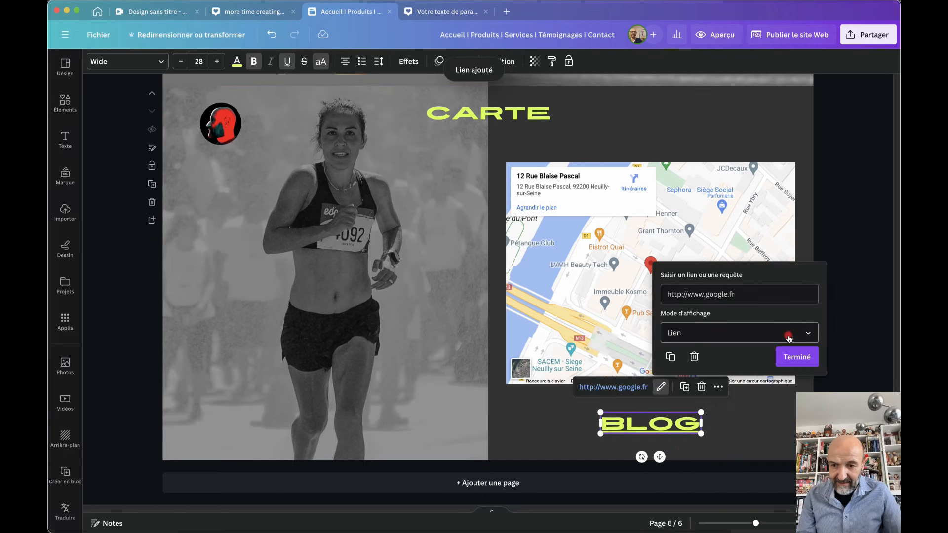
left_click(809, 334)
left_click(803, 381)
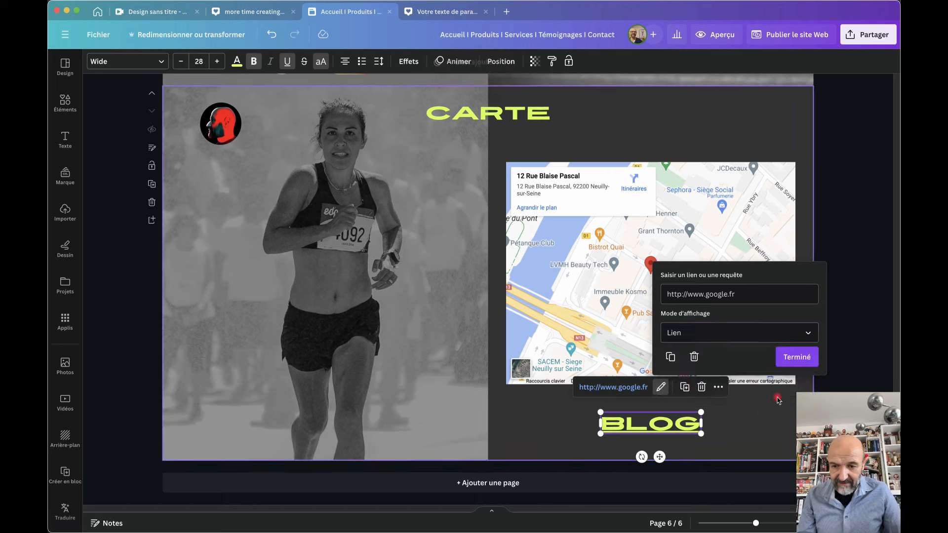
left_click(796, 362)
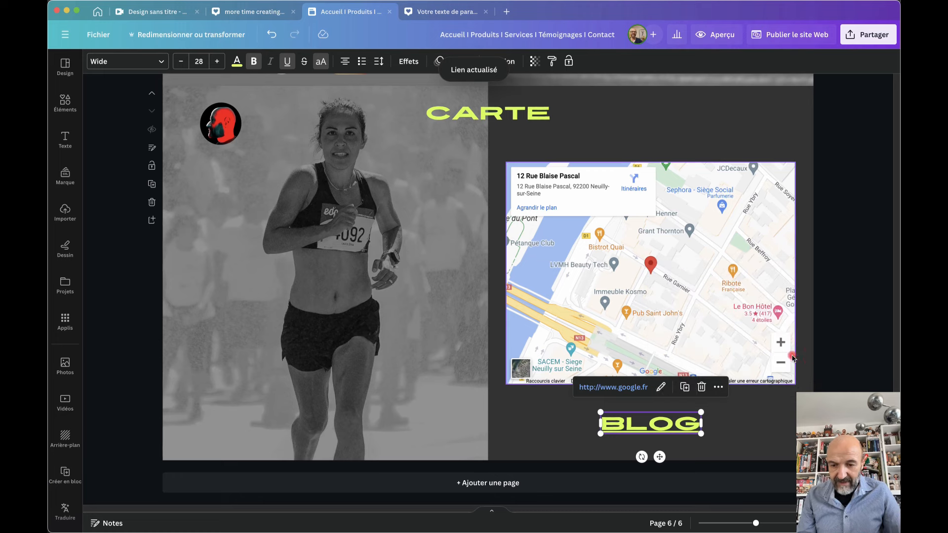
left_click(751, 417)
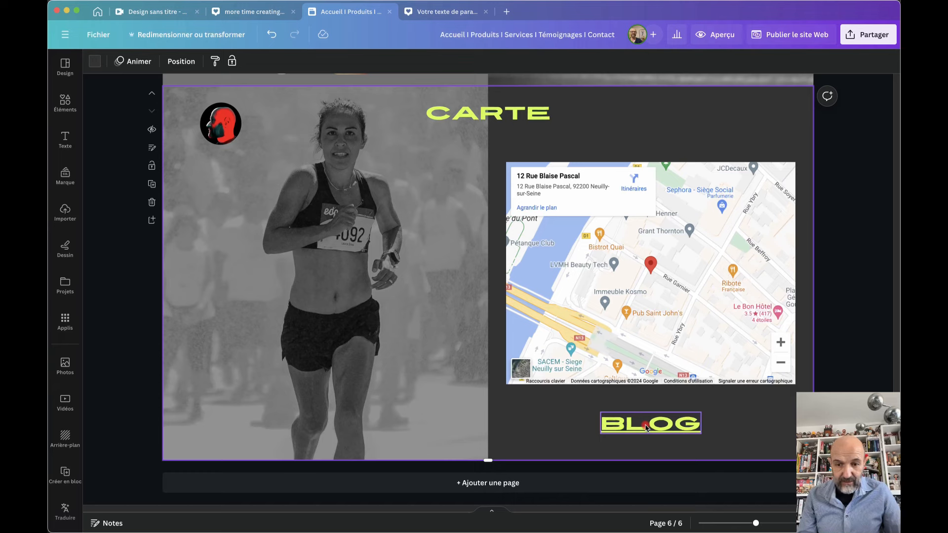
Toggle off Underline on the BLOG heading, then scroll back up to page 1
left_click(647, 428)
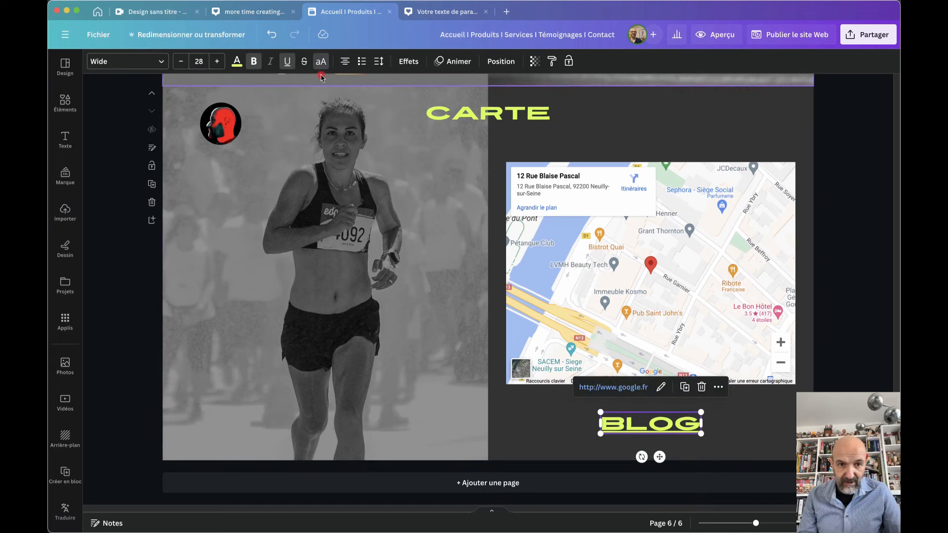
left_click(287, 63)
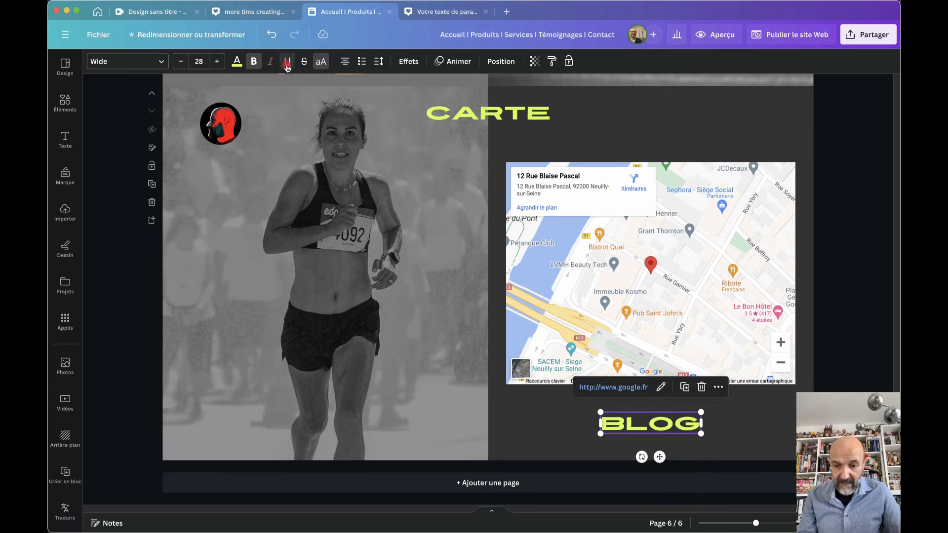
left_click(577, 407)
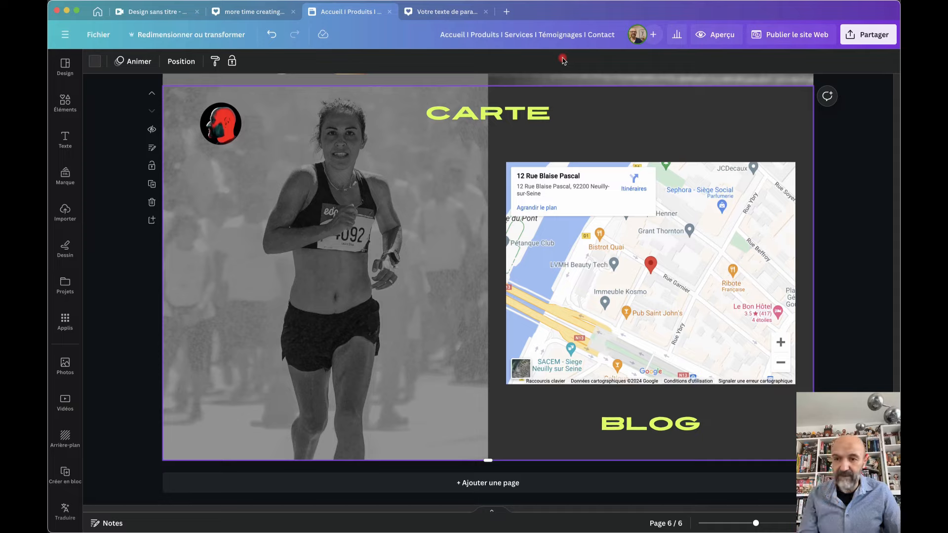
scroll(478, 183, "up", 20)
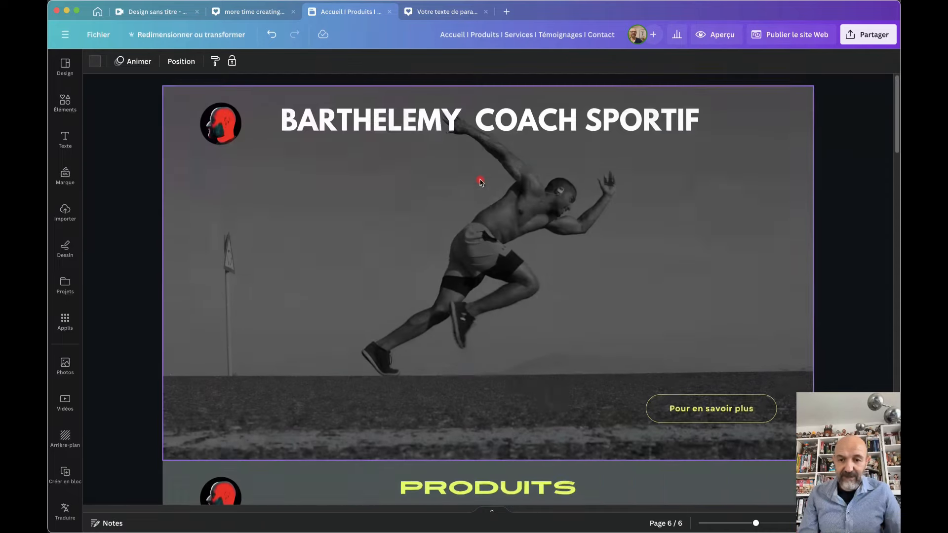
Choose Partager > Site Web on a free Canva domain and continue to the settings review
left_click(866, 35)
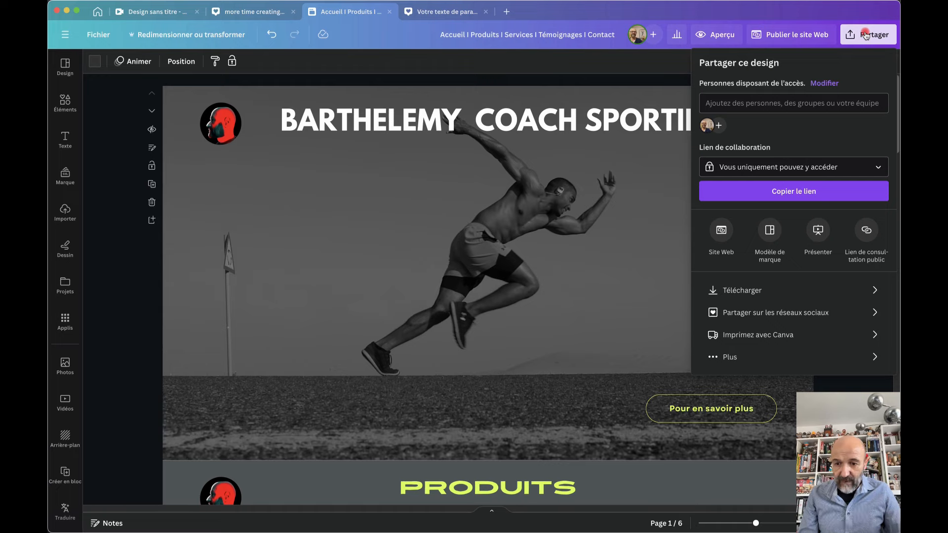
left_click(722, 231)
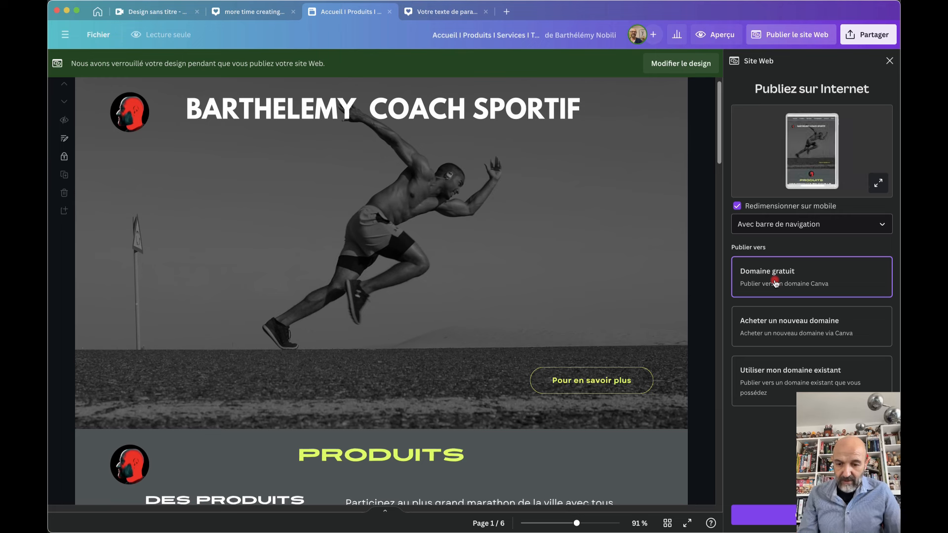
left_click(766, 510)
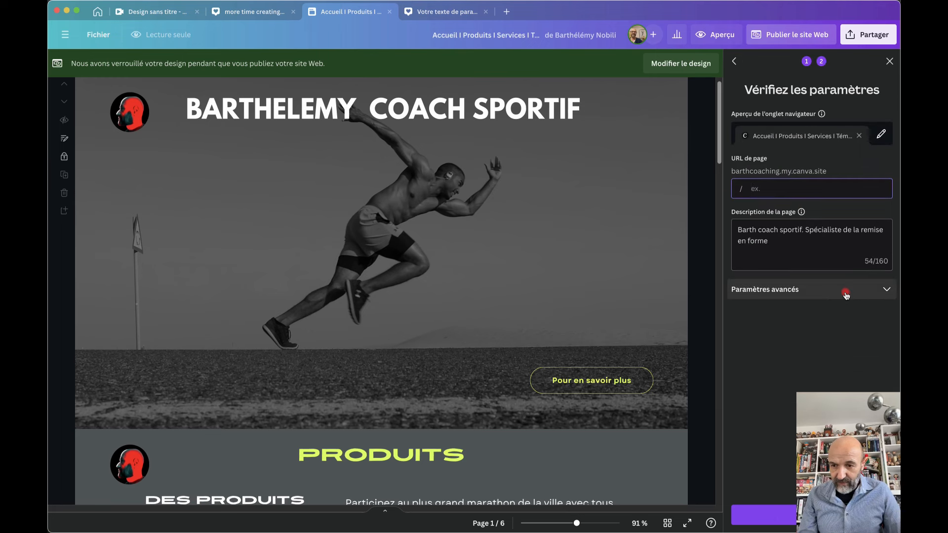
Turn on password protection in Paramètres avancés and replace the generated password with your own
left_click(888, 293)
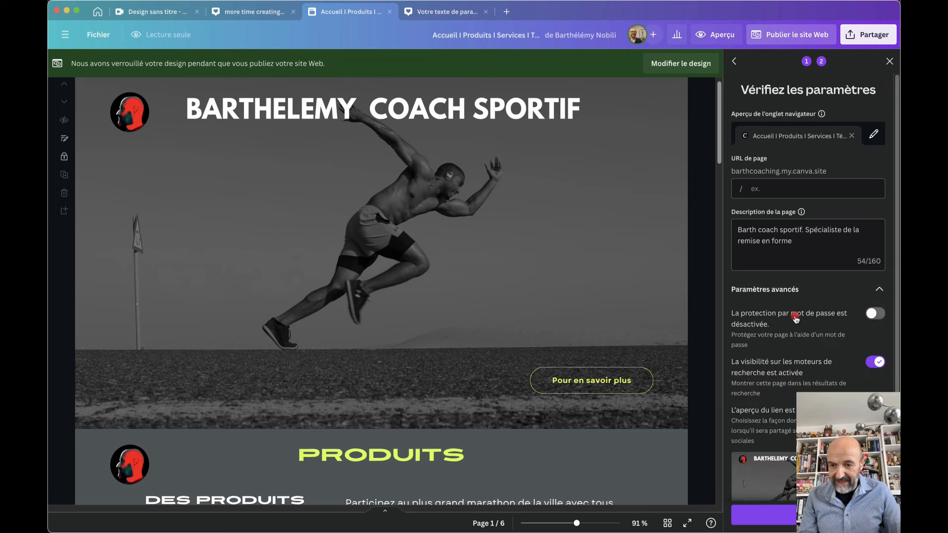
left_click(882, 314)
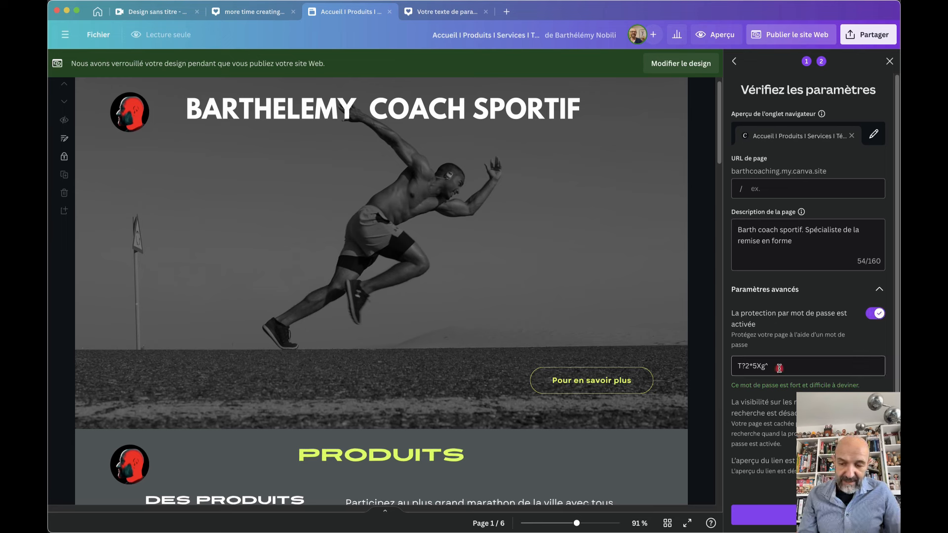
mouse_move(779, 369)
left_mouse_down()
mouse_move(729, 371)
mouse_move(788, 366)
left_mouse_up()
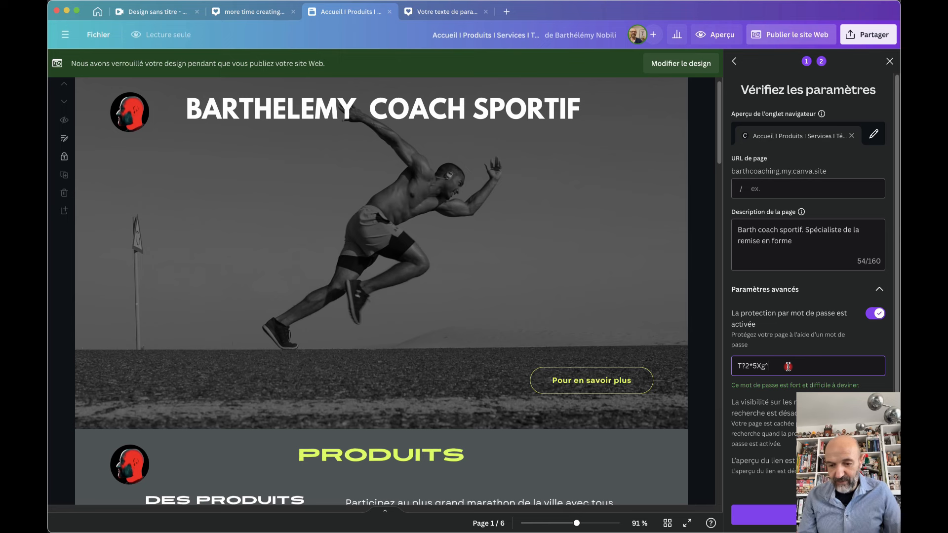
key("BackSpace")
key("BackSpace")
key("BackSpace")
key("BackSpace")
key("BackSpace")
key("BackSpace")
key("BackSpace")
key("BackSpace")
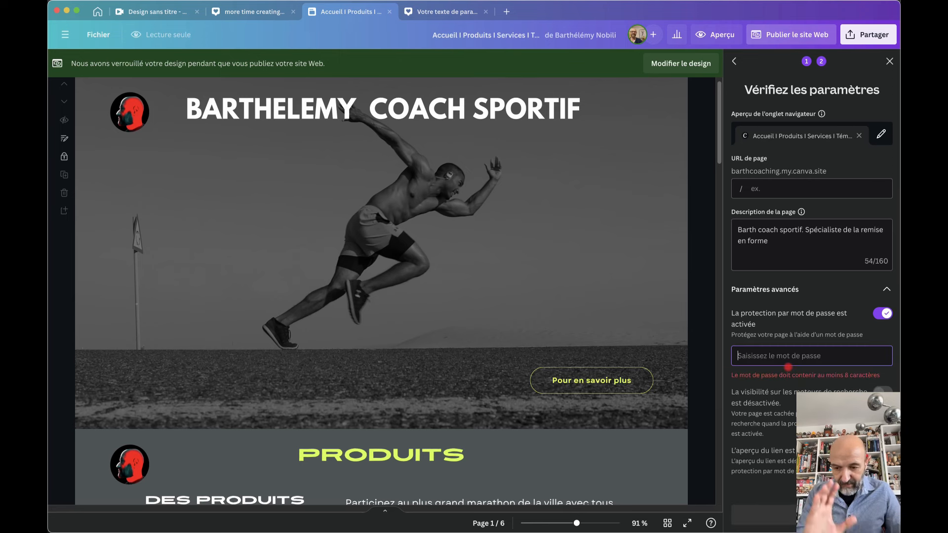
type("m")
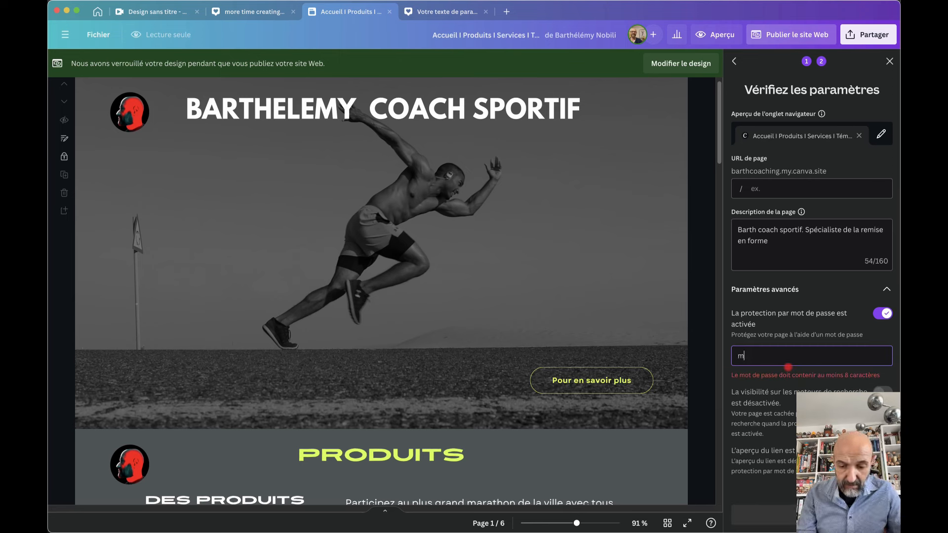
type("onmotde")
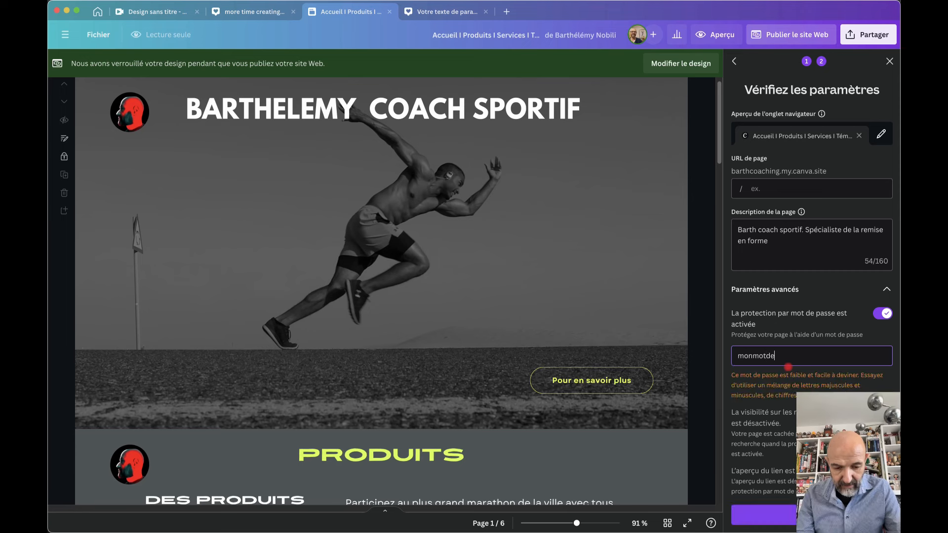
type("passe")
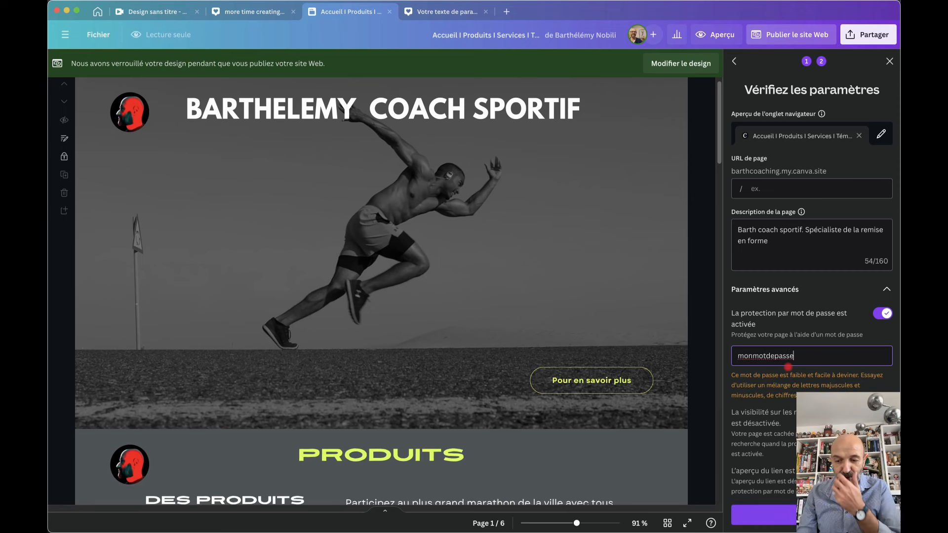
type("1234")
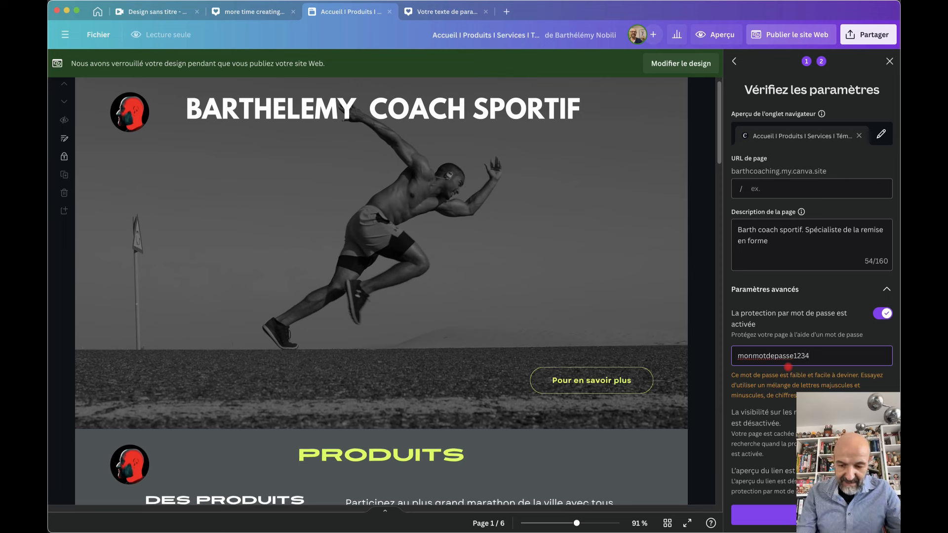
type("$")
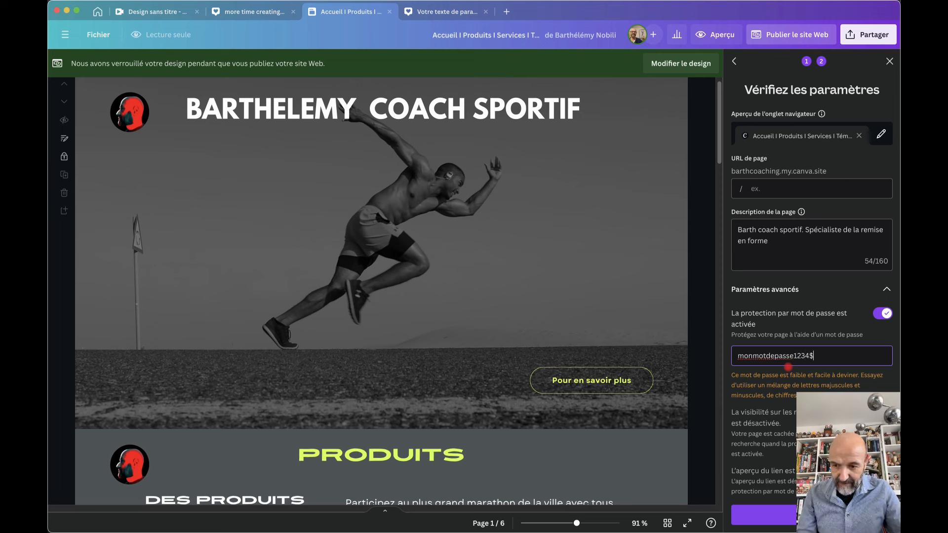
Strengthen the password with an underscore and a capital first letter, then publish the website
left_click_drag(821, 357, 735, 352)
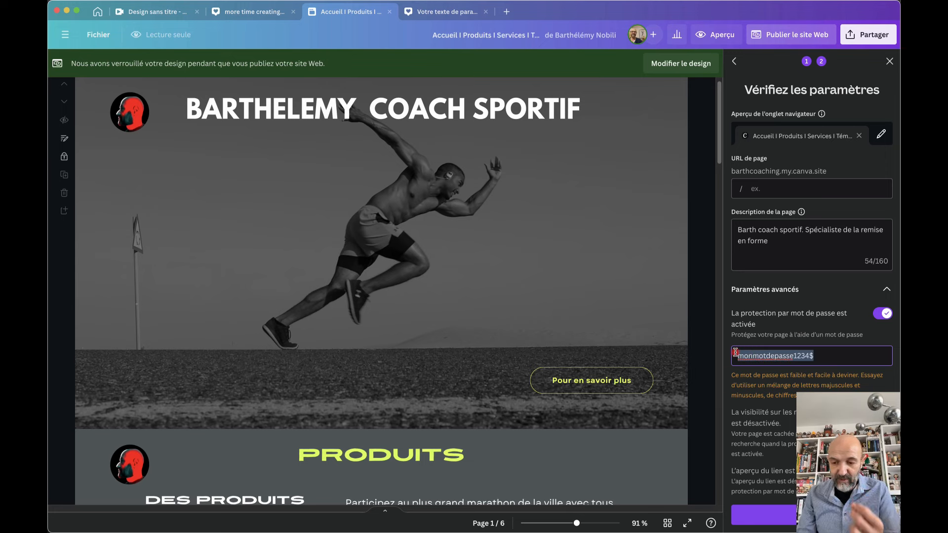
left_click(795, 353)
type("_")
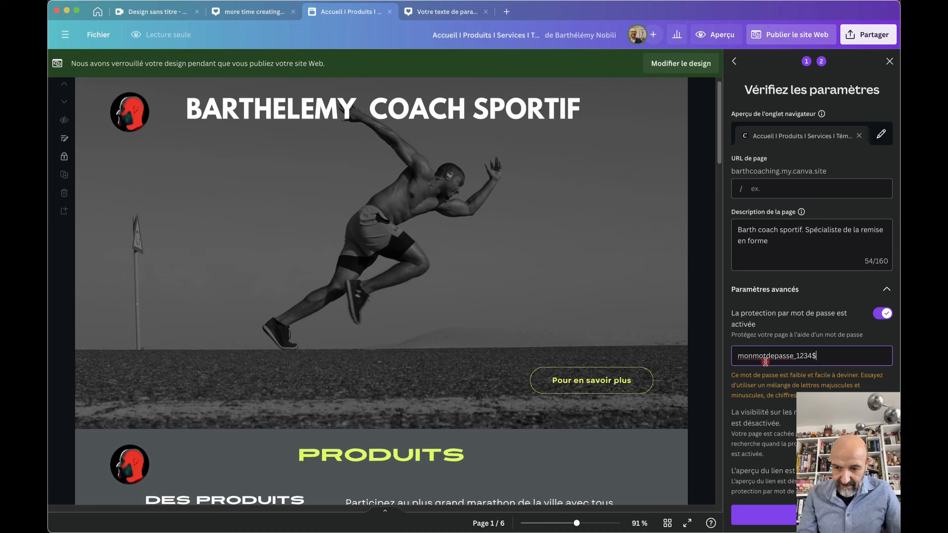
key("Delete")
type("M")
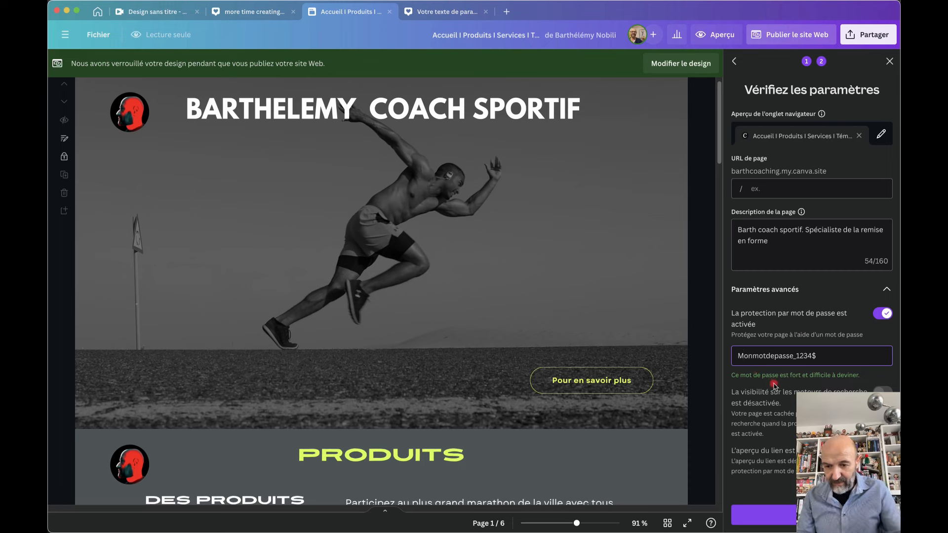
left_click(822, 359)
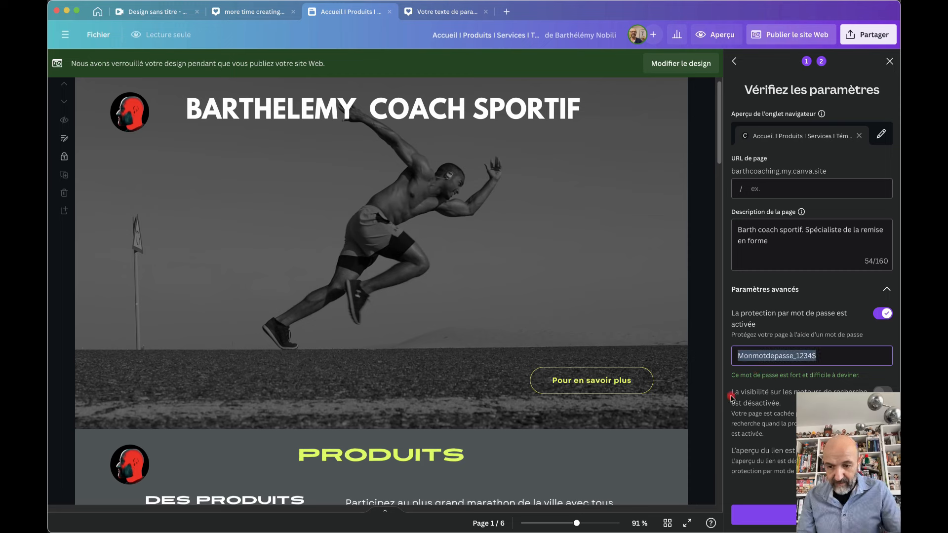
left_click(752, 512)
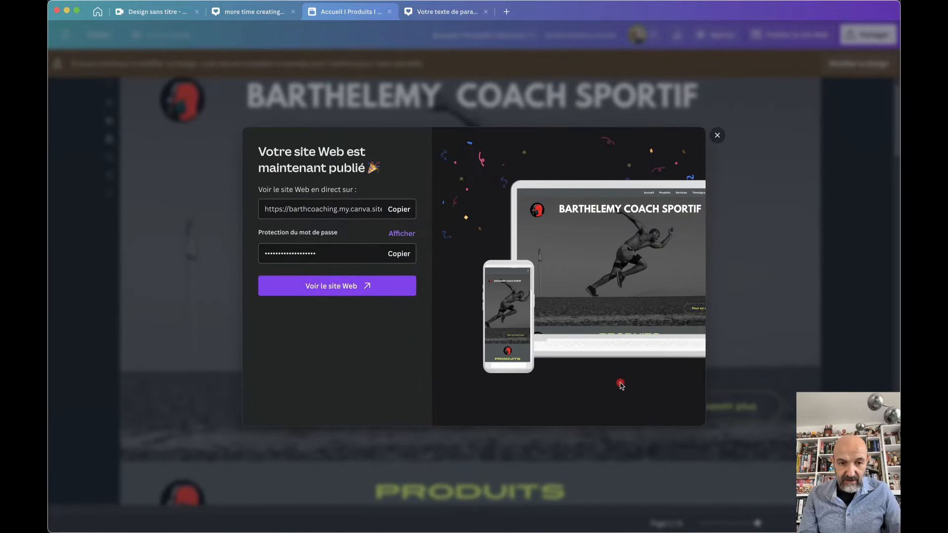
Click Voir le site Web in the 'site Web publié' dialog
left_click(334, 288)
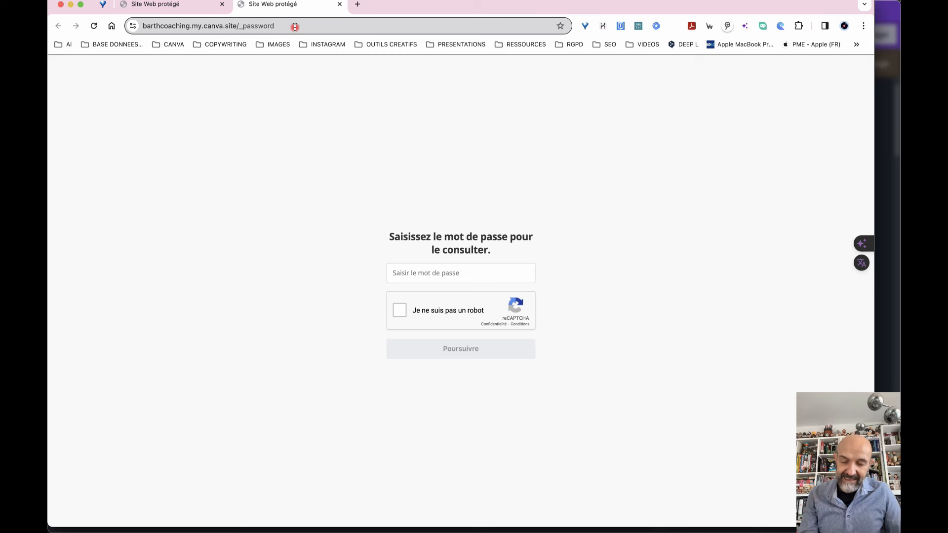
Paste the site password, pass the reCAPTCHA, enter the site and decline saving the password
left_click(398, 272)
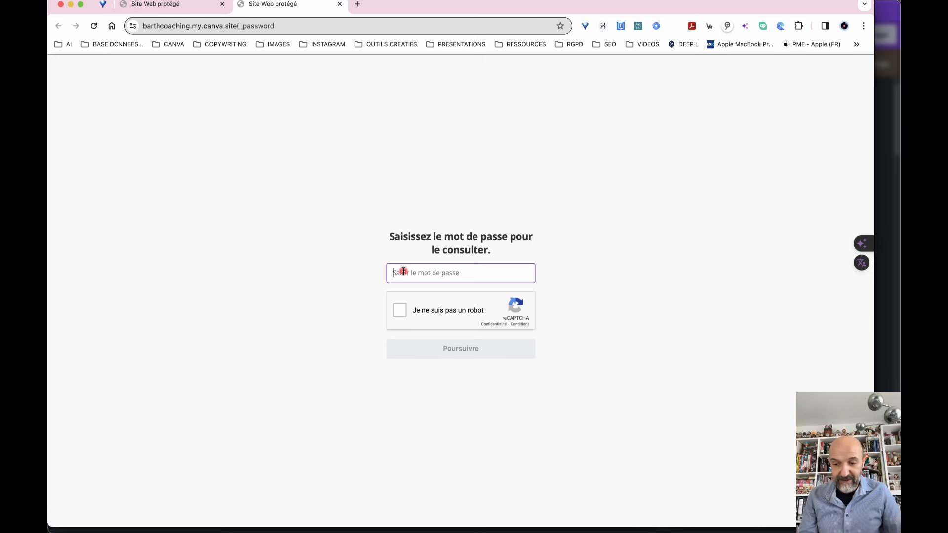
key("super+v")
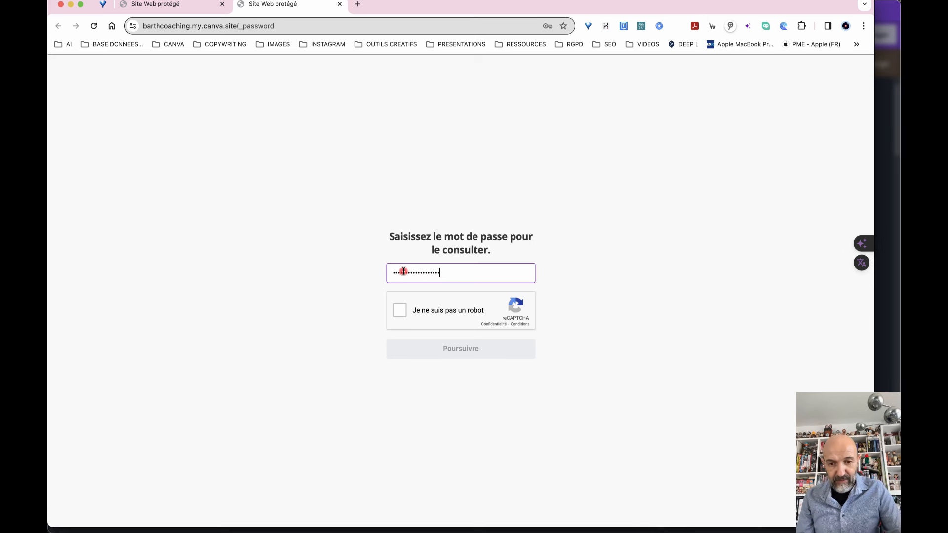
left_click(400, 311)
left_click(459, 348)
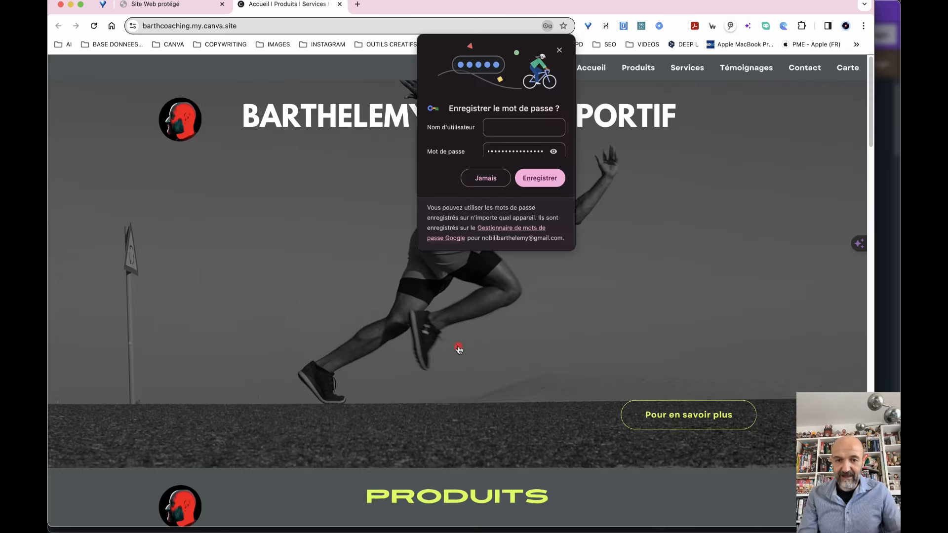
left_click(493, 183)
Scroll to the Carte section, open the BLOG link to google.fr, then switch back to Canva
scroll(552, 332, "down", 20)
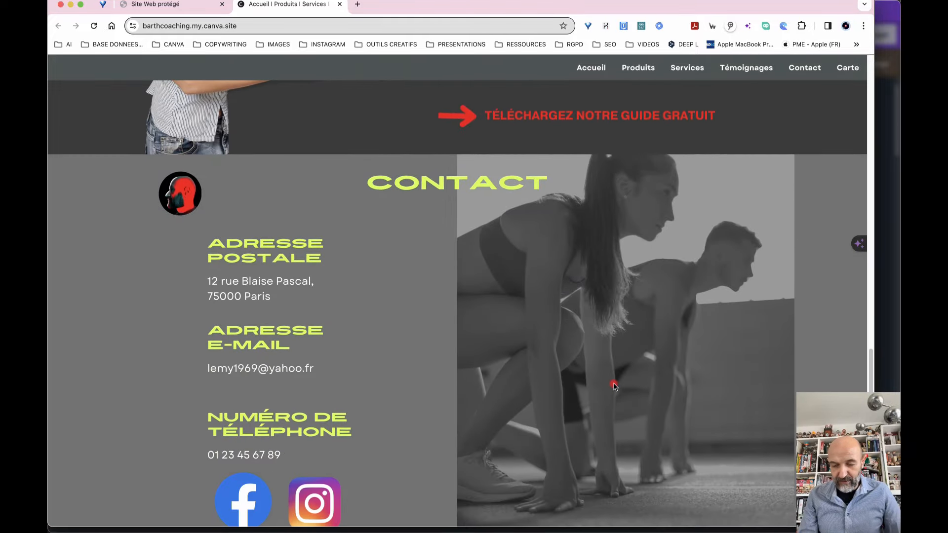
scroll(624, 343, "down", 9)
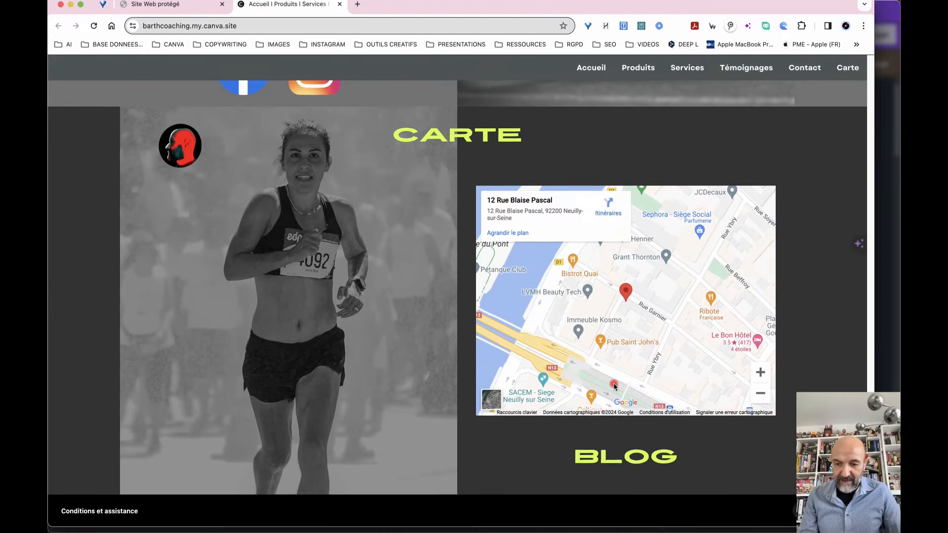
left_click(625, 461)
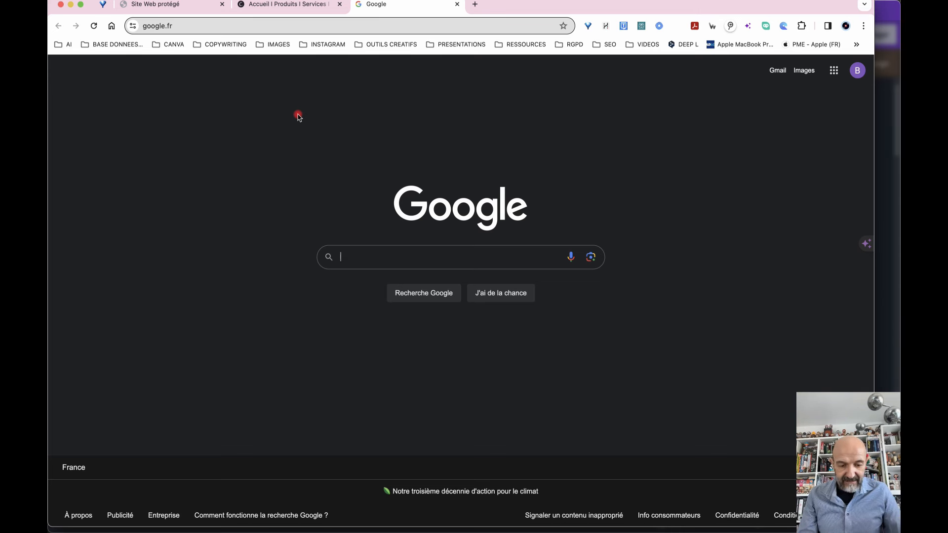
key("super+Tab")
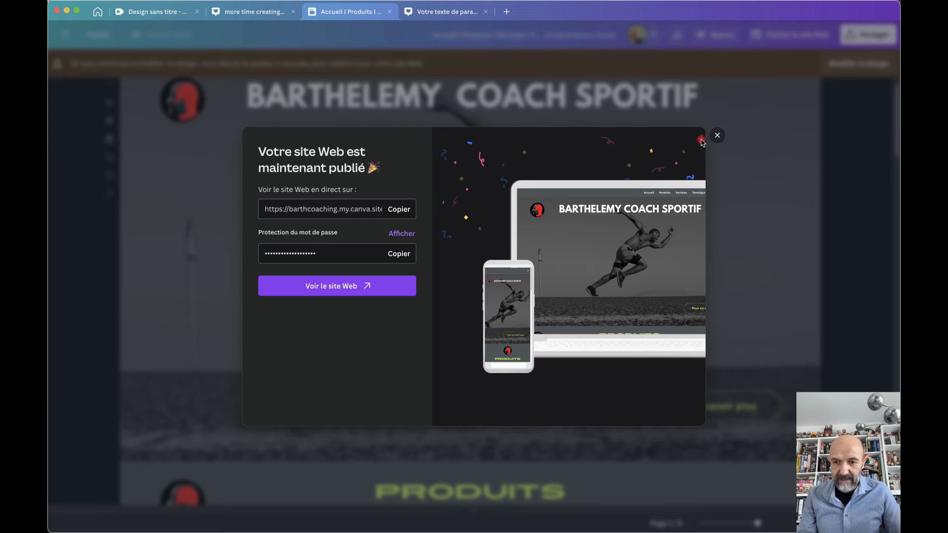
Dismiss the publish confirmation and close the 'Accueil I Produits' and 'Votre texte de paragraphe' tabs
left_click(717, 136)
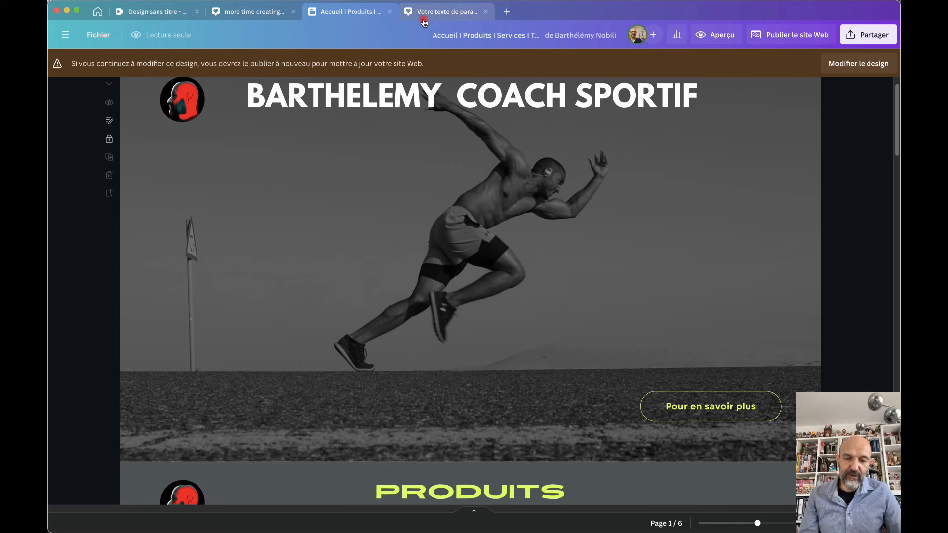
left_click(389, 11)
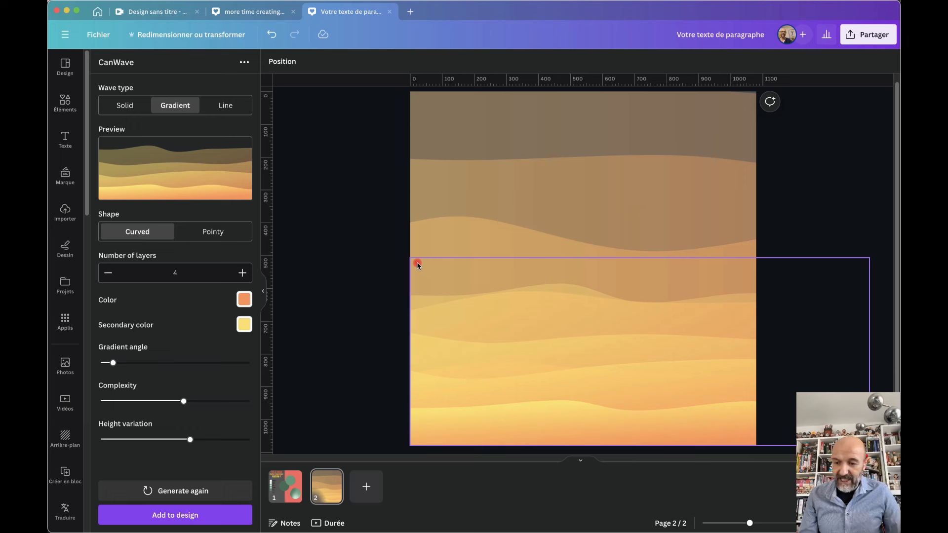
left_click(391, 13)
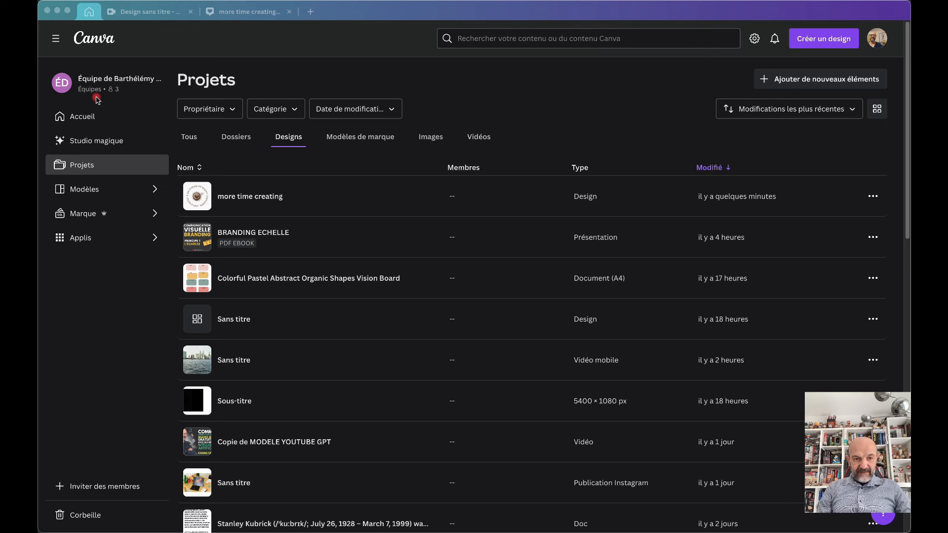
From Accueil, go to Réseaux sociaux and choose Design vierge for a 1080 × 1080 Publication Instagram
left_click(78, 116)
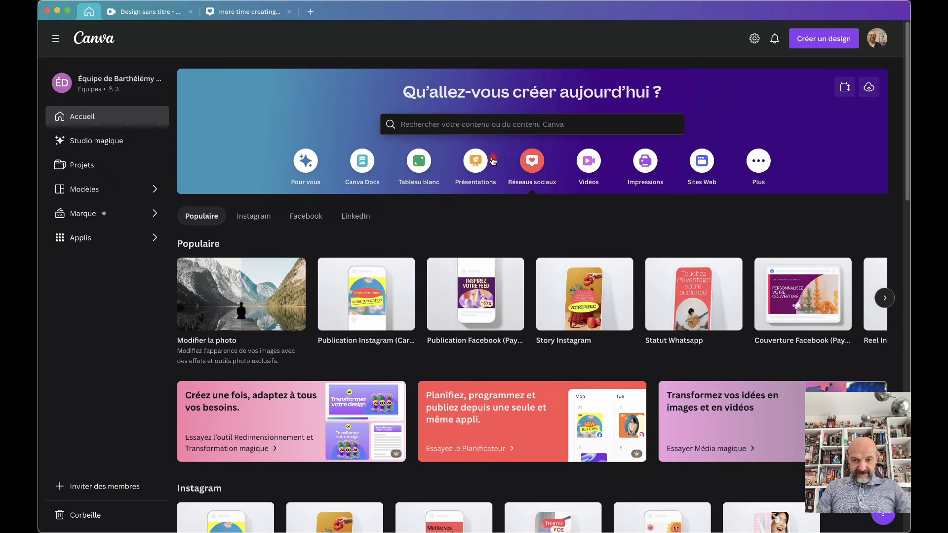
left_click(476, 161)
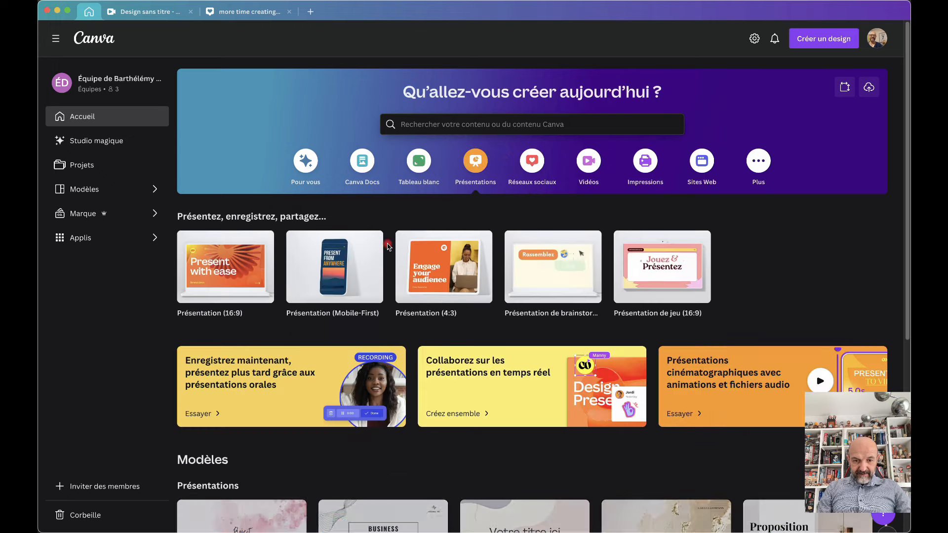
left_click(531, 161)
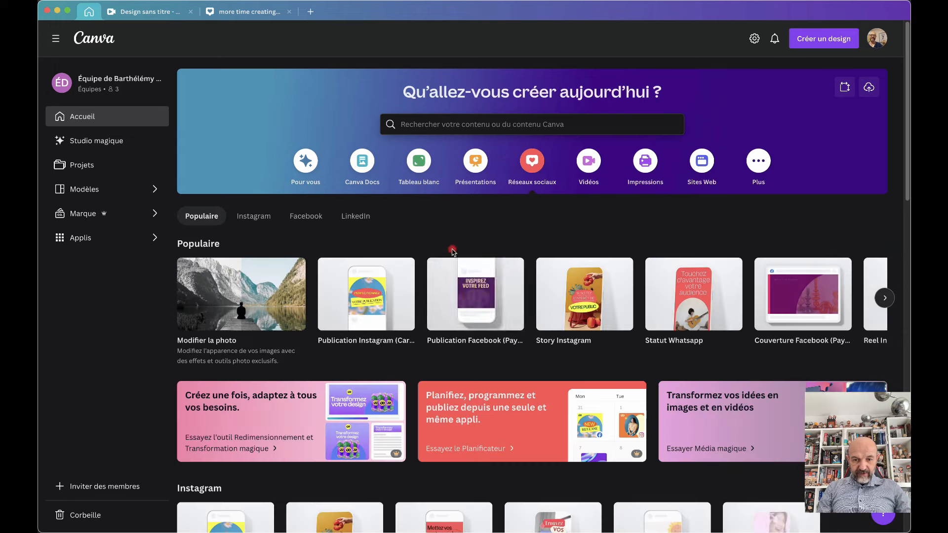
left_click(386, 299)
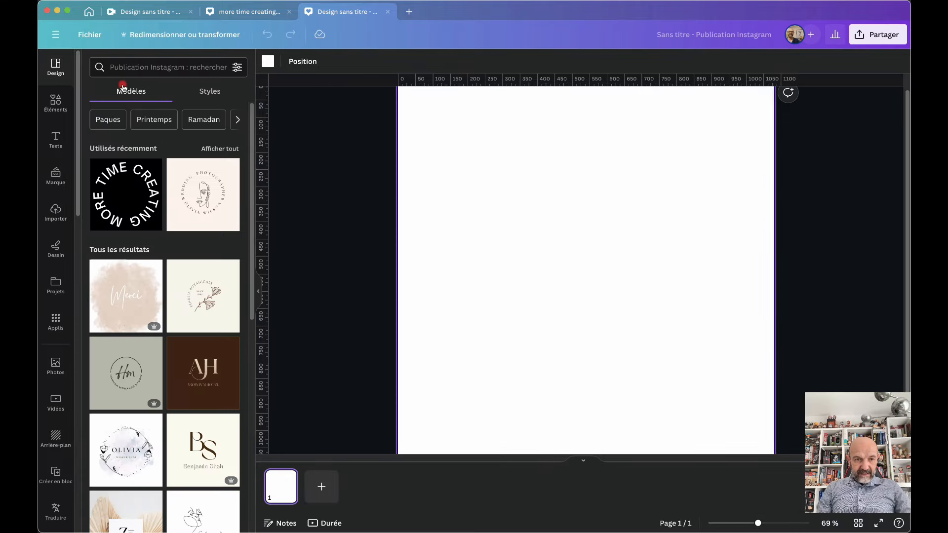
Find 'MEDIA MAGIQUE' among Canva's apps and open the Média magique image generator
left_click(56, 321)
left_click(131, 67)
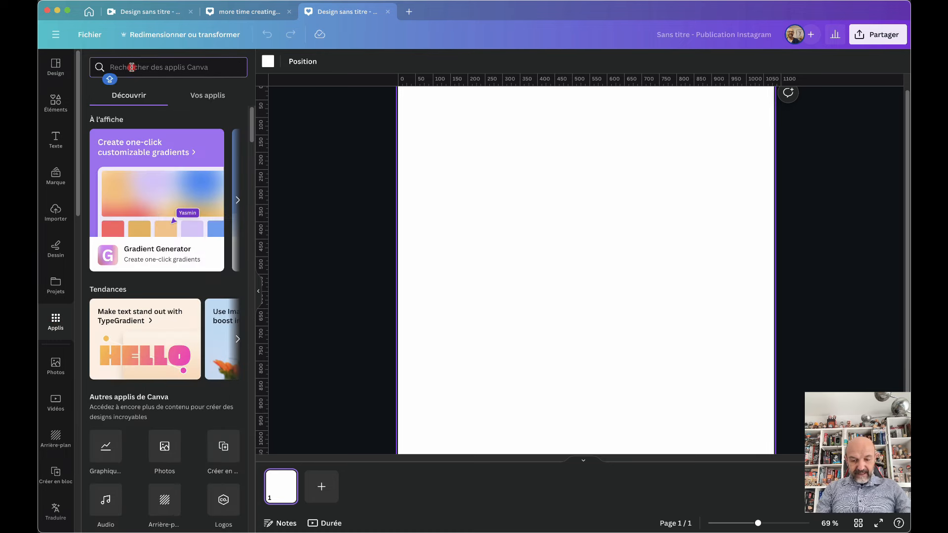
type("MEDIA MAGIQUE")
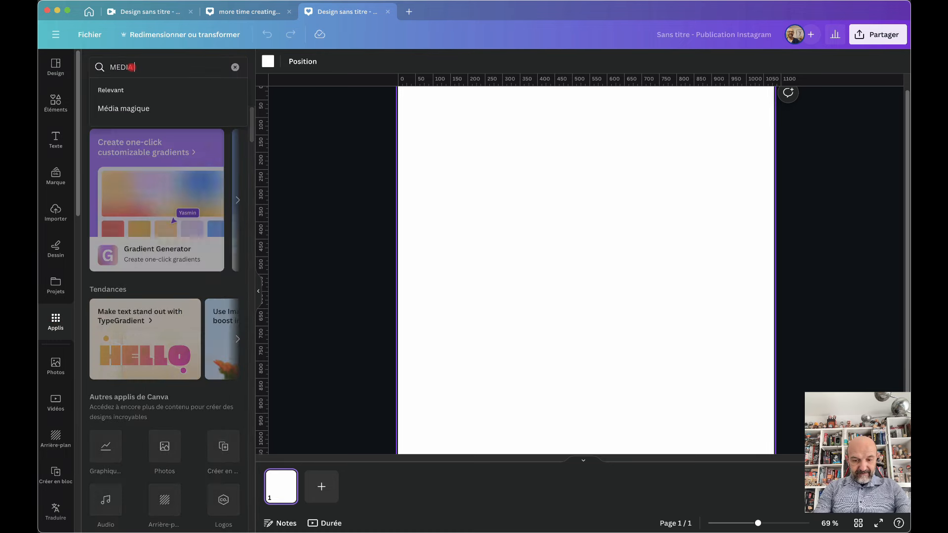
key("Return")
left_click(105, 108)
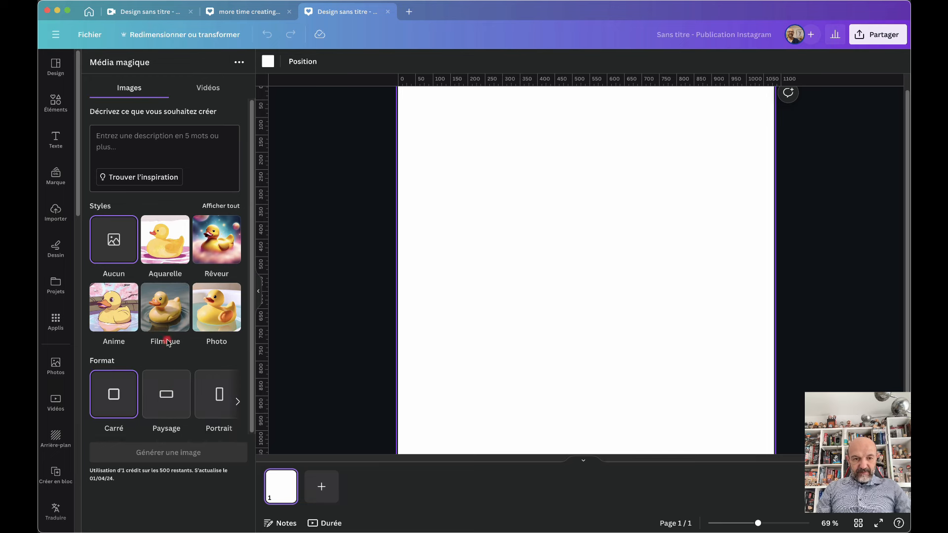
Browse all the Média magique image styles, then return to the description box
left_click(222, 207)
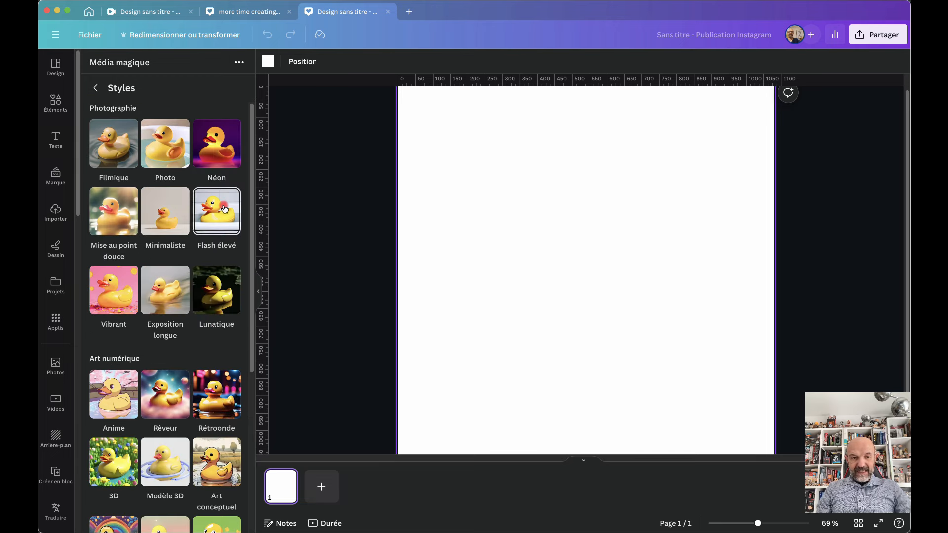
scroll(193, 425, "down", 1)
scroll(193, 426, "down", 10)
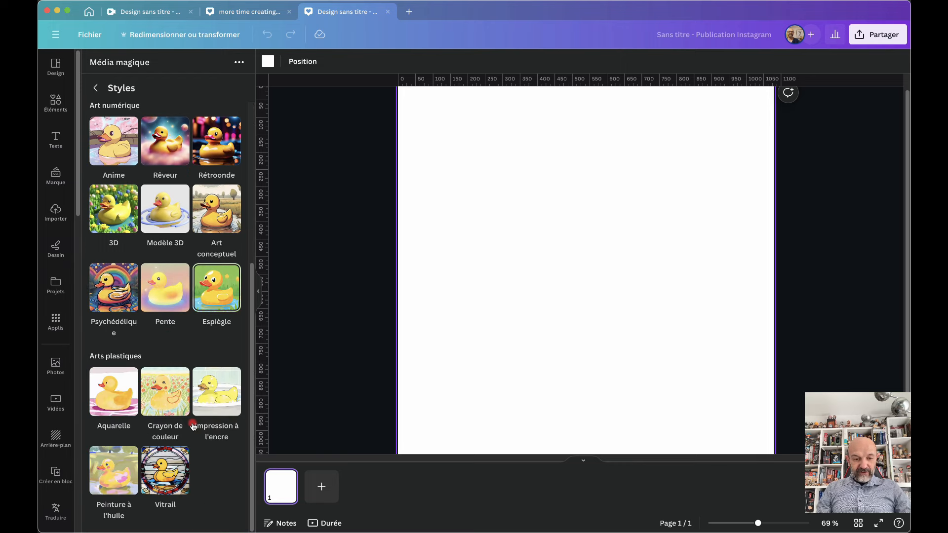
scroll(193, 426, "up", 10)
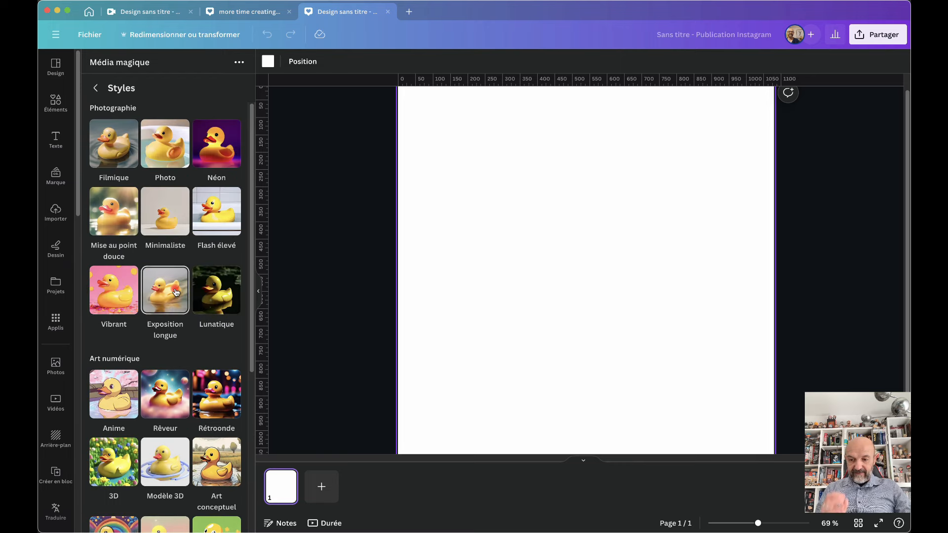
left_click(122, 143)
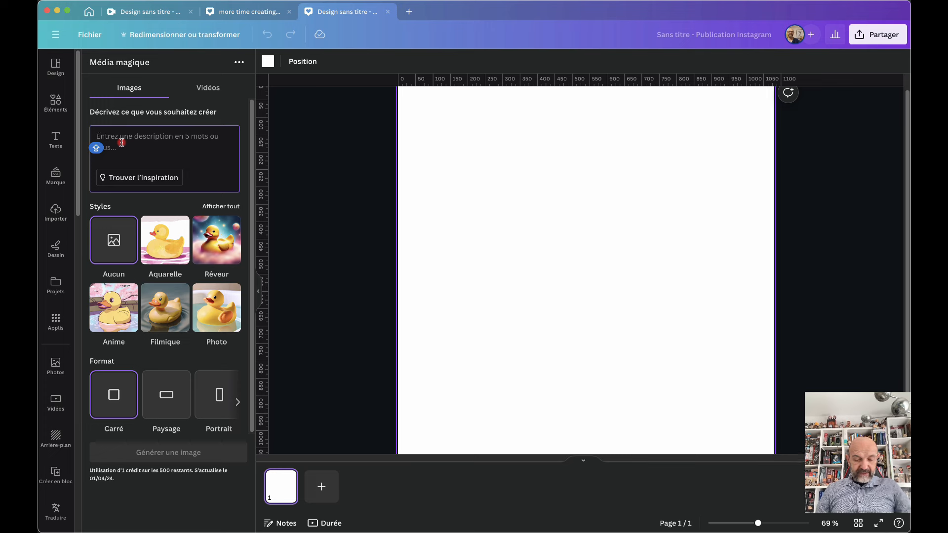
Write 'JEUNE HOMME APPRENANT L'ANGLAIS DEVANT SON ECRAN D'ORDINATEUR', fixing the typos
type("JEUNEHOMME ")
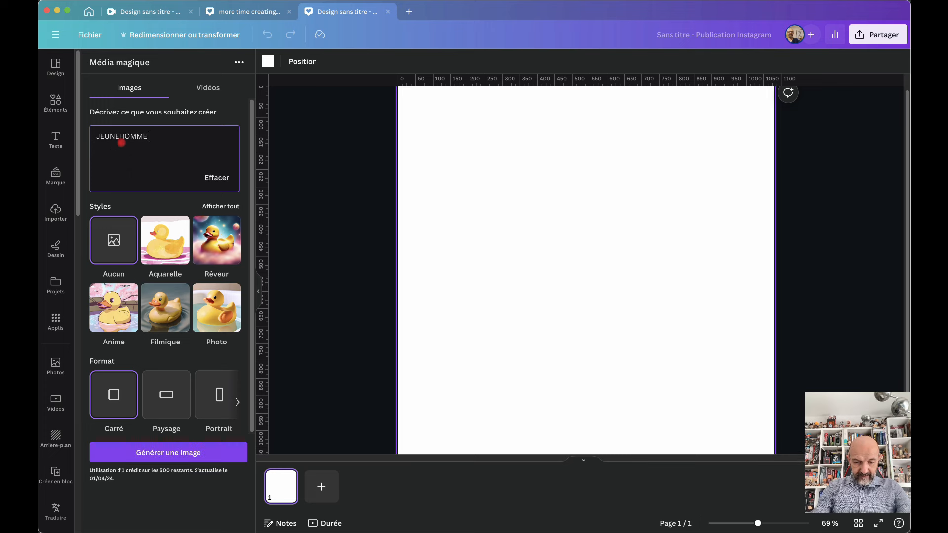
type("APPRENANT ")
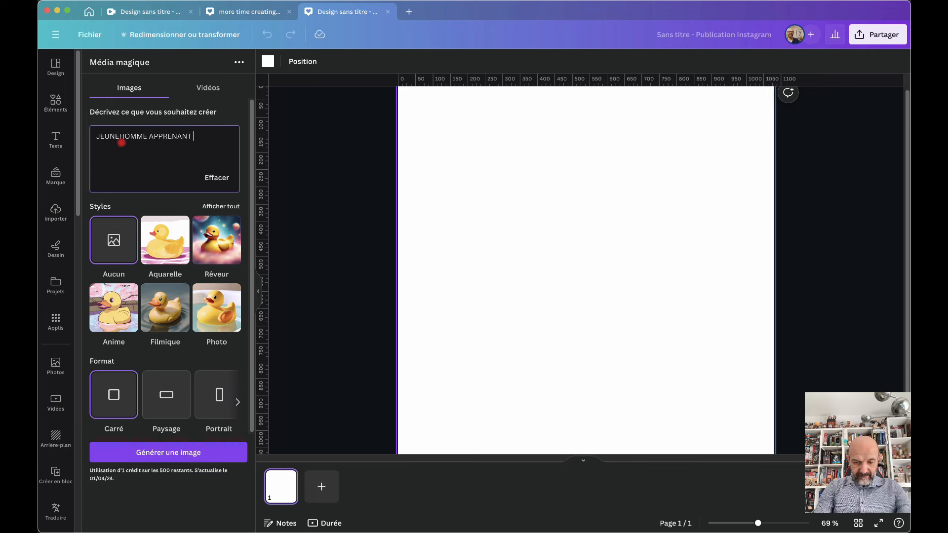
type("L4ANGLAIS DEVA")
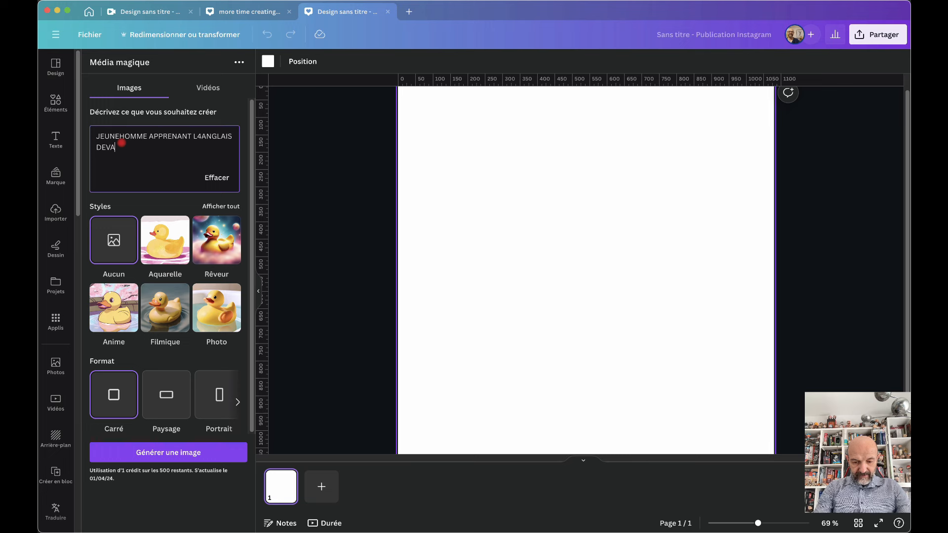
type("NT SON 2CRAN D4O")
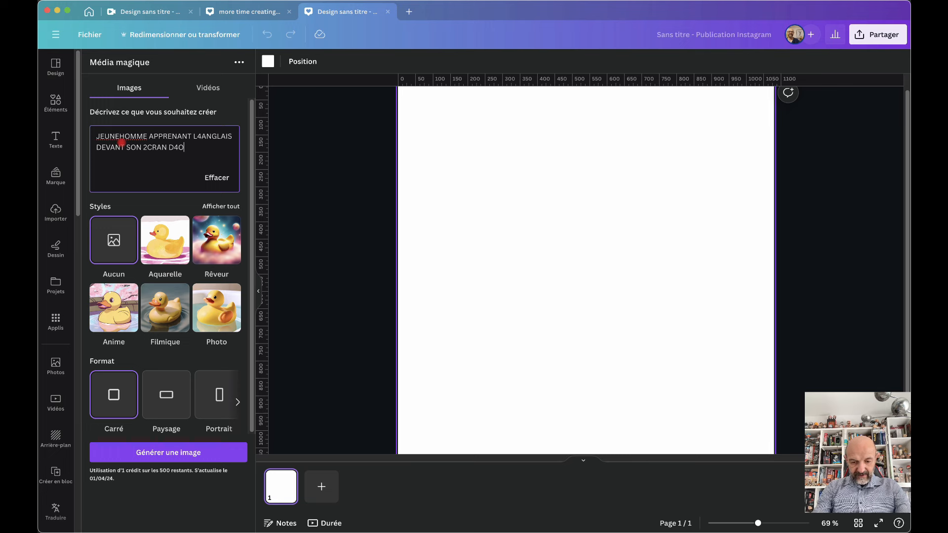
type("RDINATEUR")
left_click(147, 146)
key("BackSpace")
type("E")
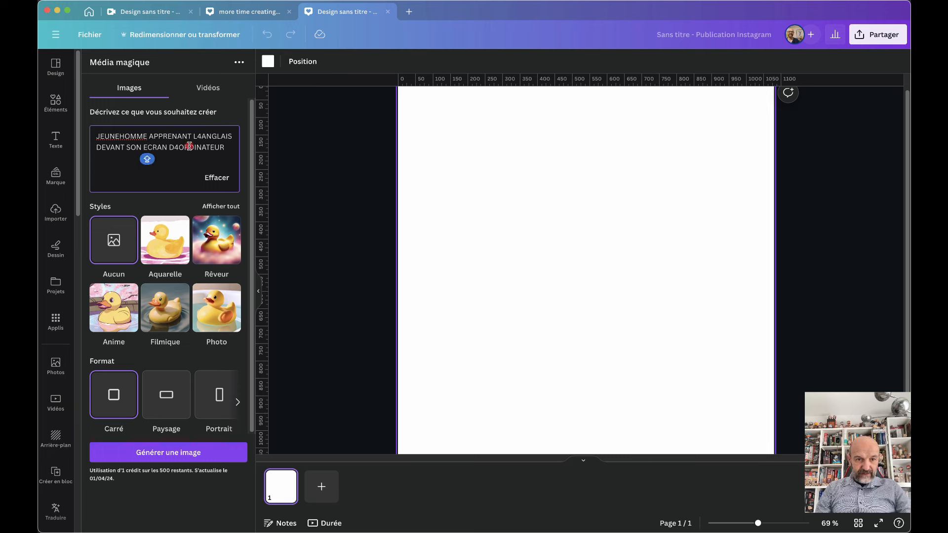
left_click(119, 137)
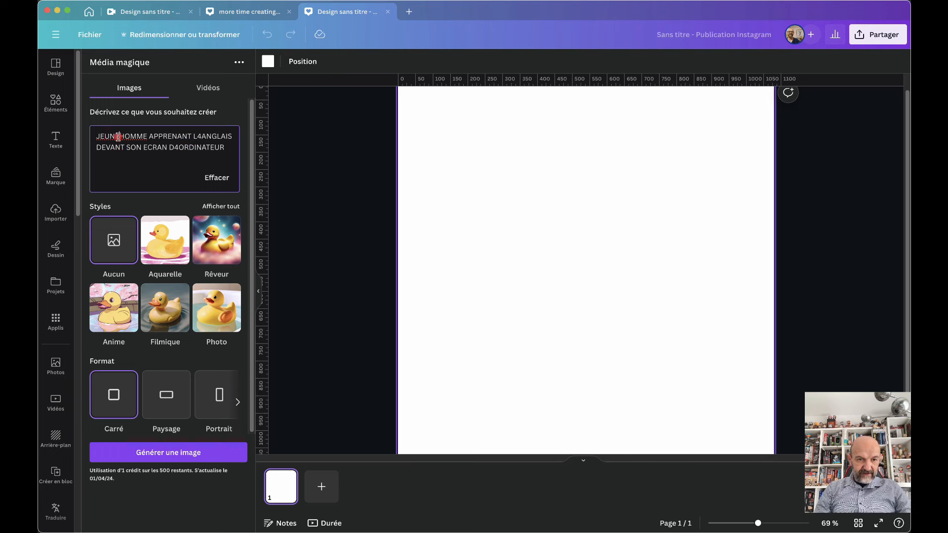
left_click(106, 149)
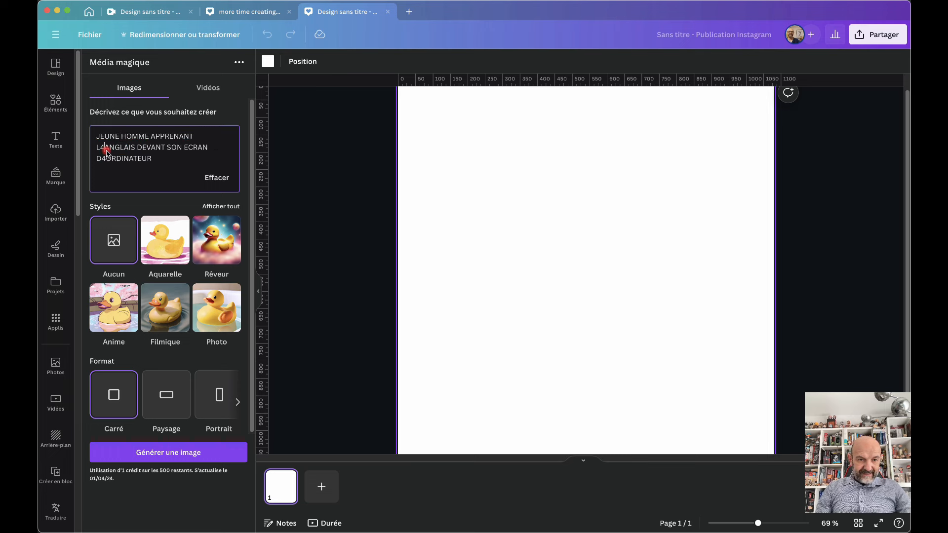
key("BackSpace")
type("'")
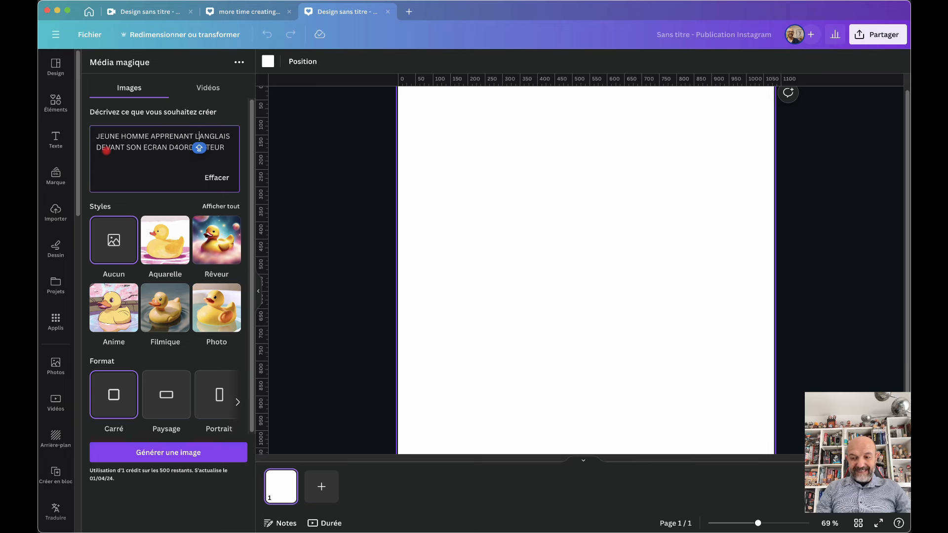
Select the whole French prompt to copy it
left_click_drag(227, 150, 93, 139)
left_click(227, 152)
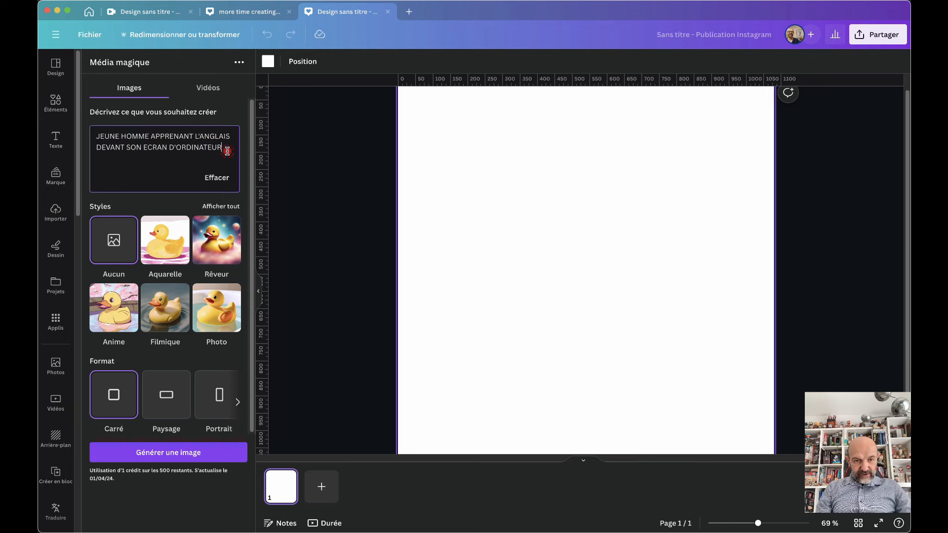
left_click_drag(227, 152, 92, 140)
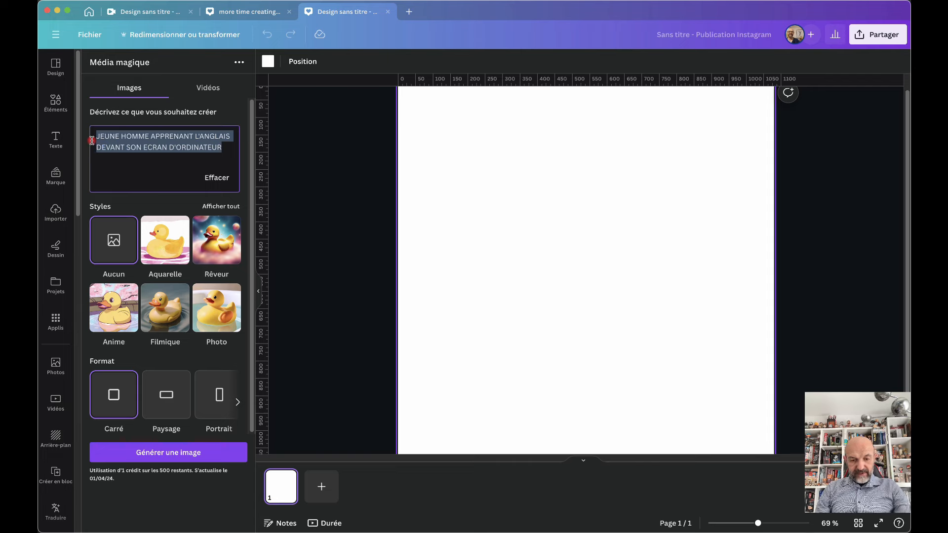
mouse_move(470, 529)
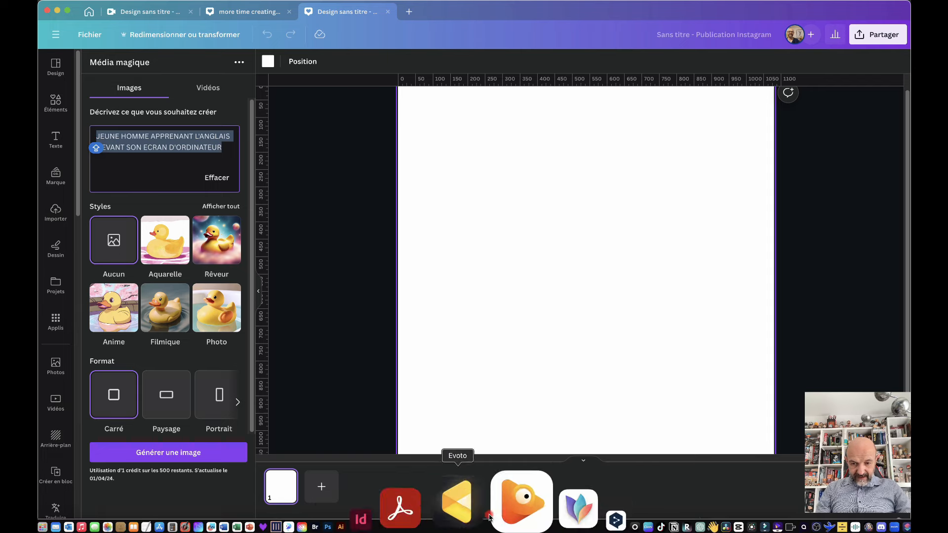
Take DeepL's English translation and paste it over the French prompt in Média magique
left_click(521, 516)
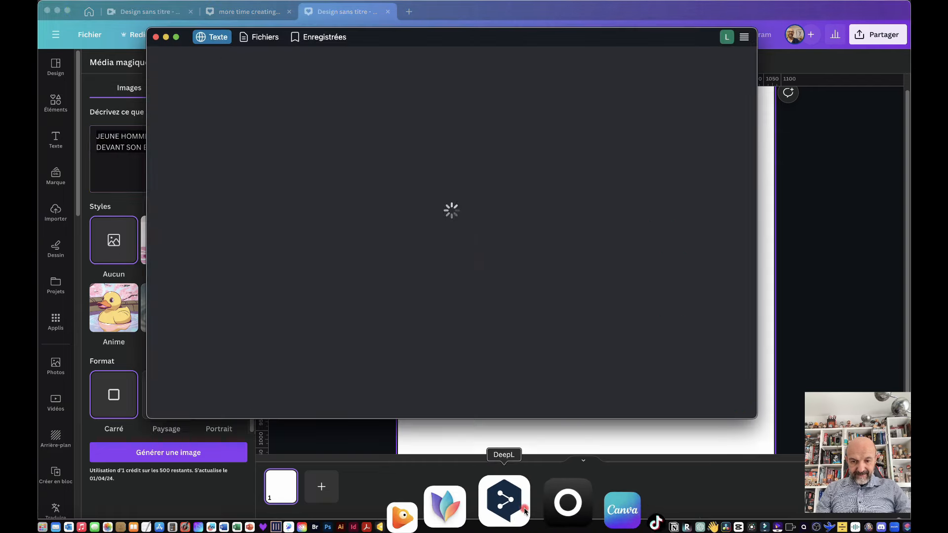
left_click_drag(566, 107, 463, 90)
key("super+c")
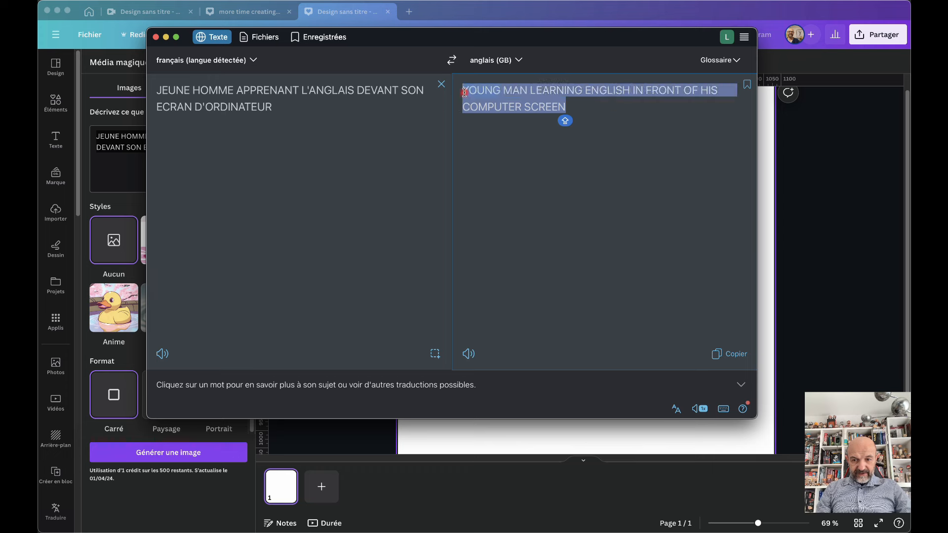
left_click(130, 160)
key("super+v")
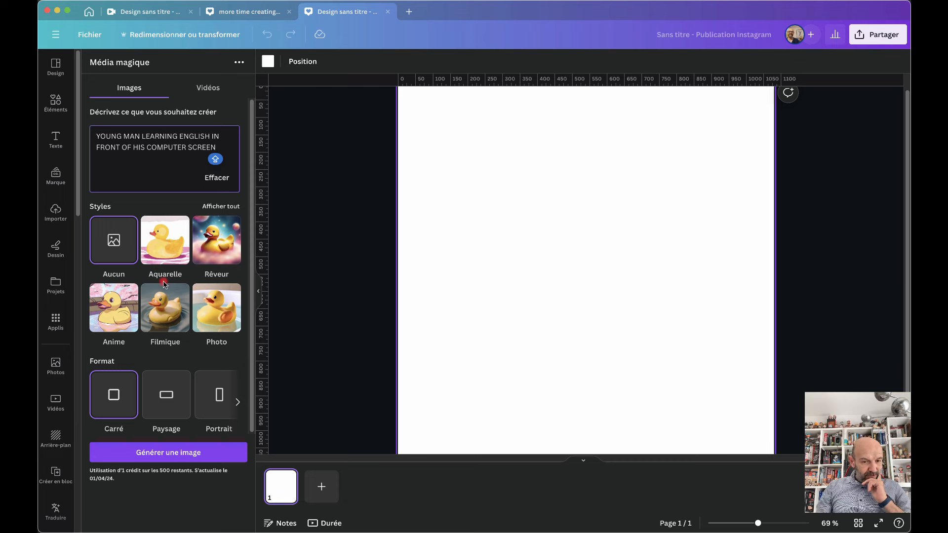
Pick the Rétroonde style and generate images from the young-man English prompt
left_click(220, 207)
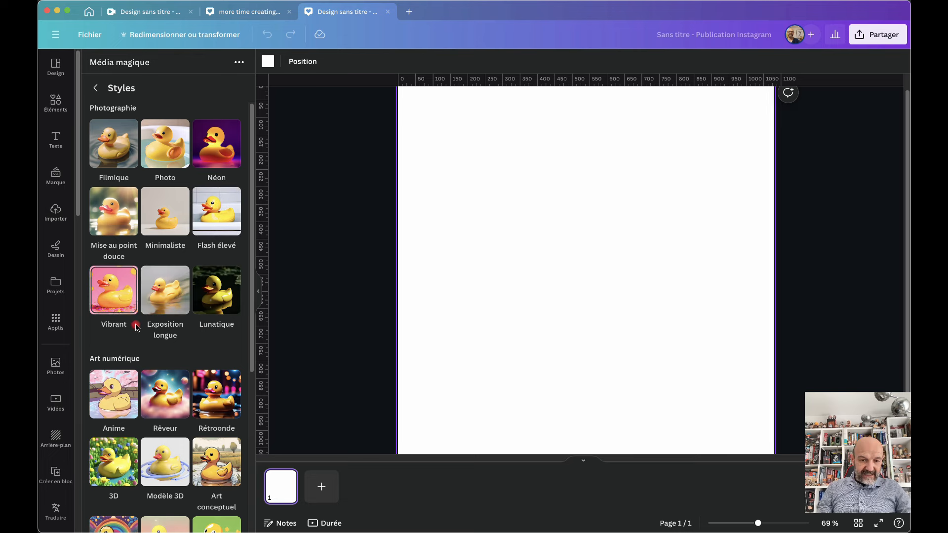
scroll(132, 331, "down", 2)
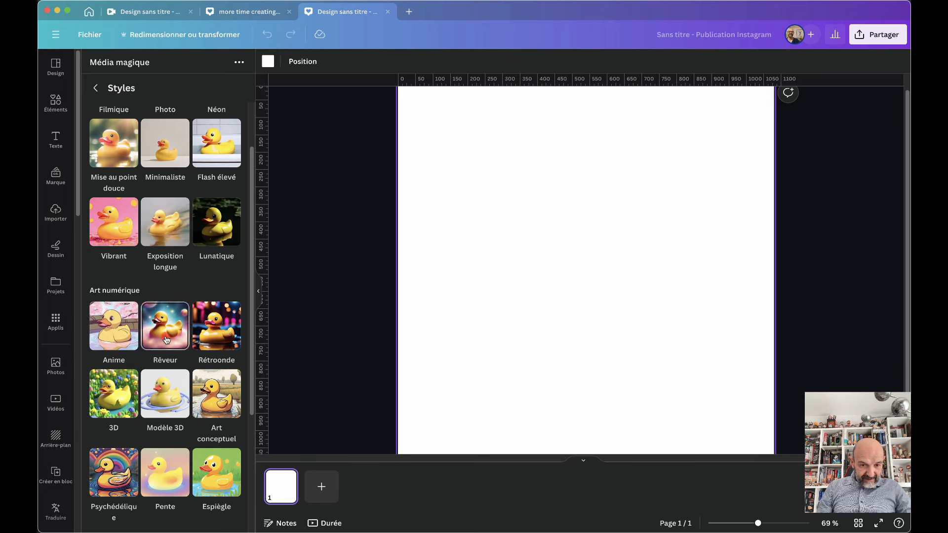
left_click(220, 330)
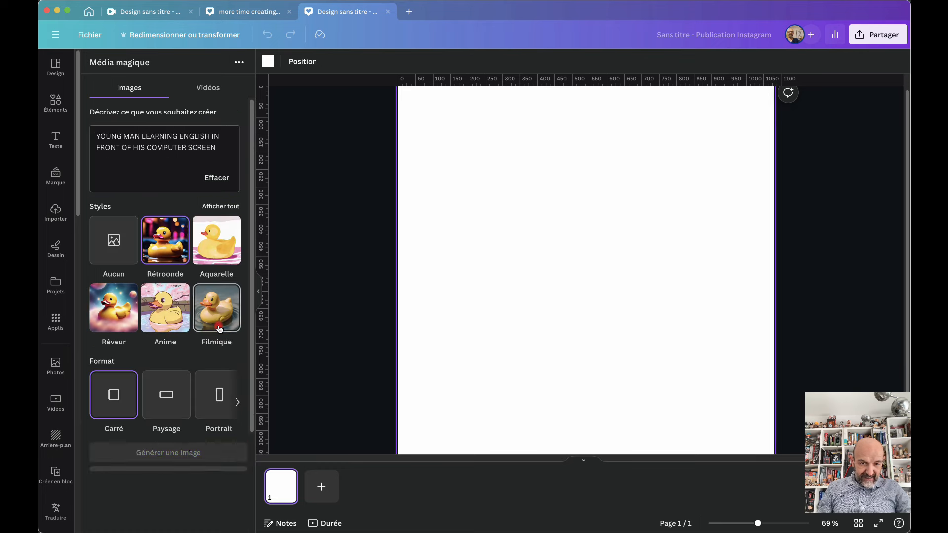
left_click(181, 455)
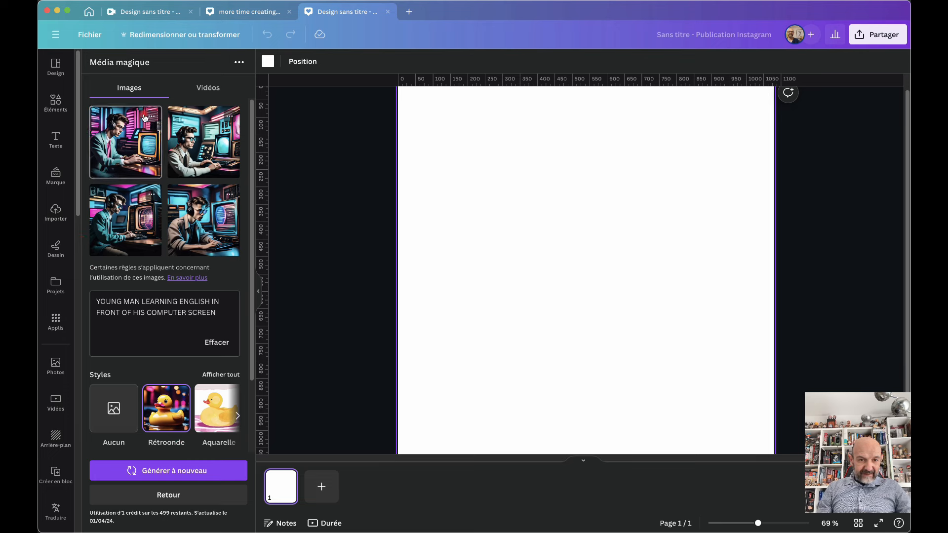
Insert all four retro man-at-computer images, dragging two toward the top-left and top-right corners
left_click(139, 140)
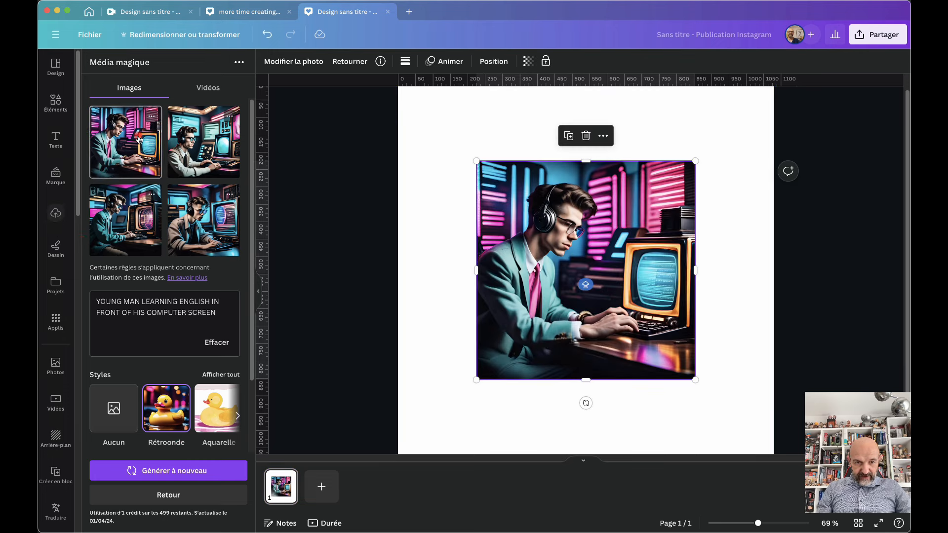
left_click(202, 141)
left_click(126, 221)
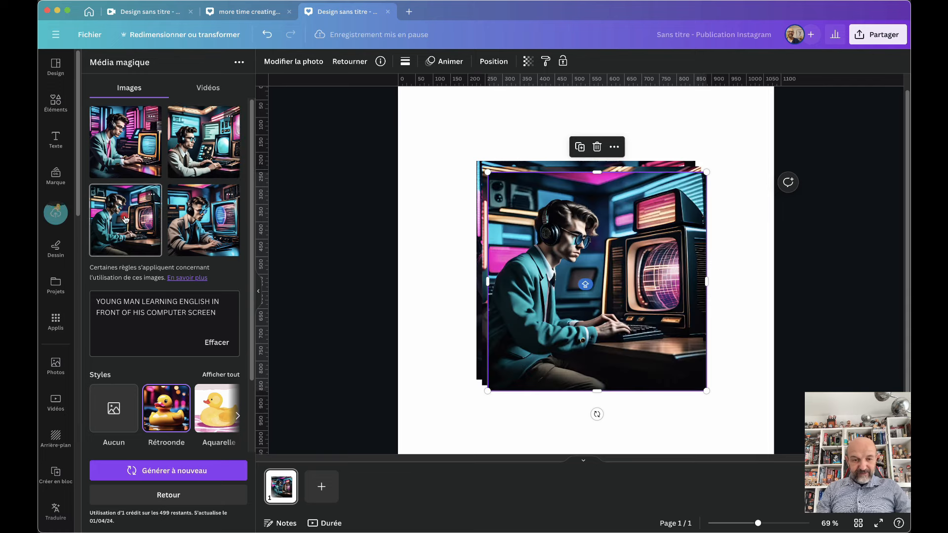
left_click(202, 221)
left_click_drag(558, 250, 492, 181)
left_click_drag(672, 239, 734, 175)
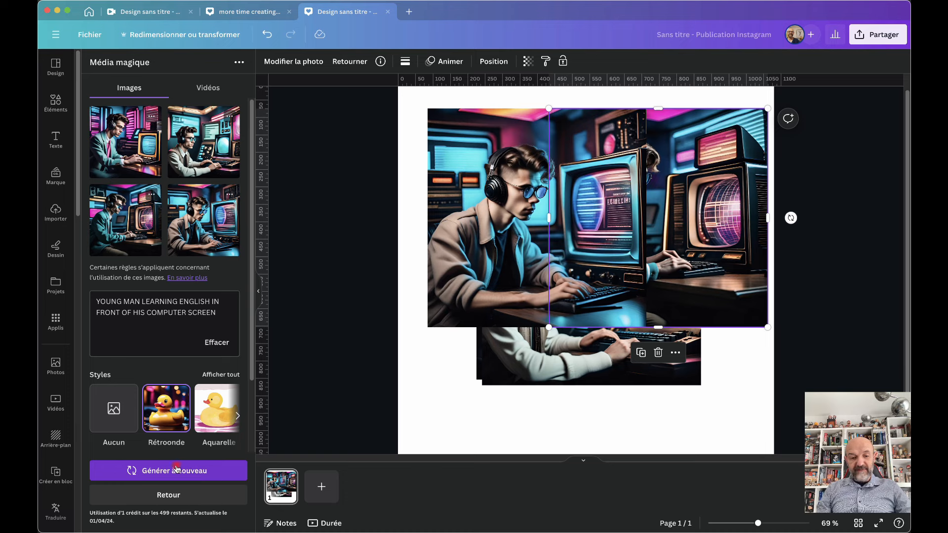
Paste the young-man prompt again and generate images in the Mise au point douce style
left_click(166, 497)
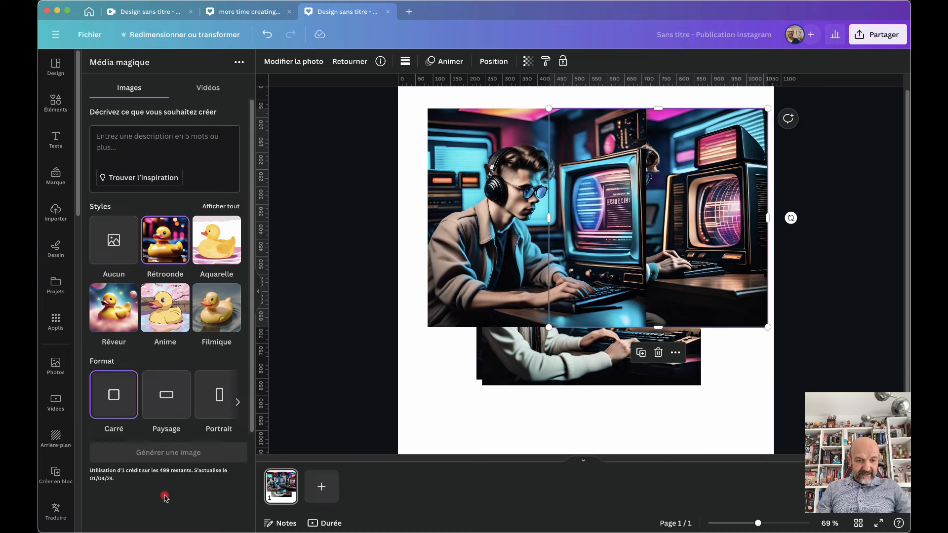
left_click(147, 141)
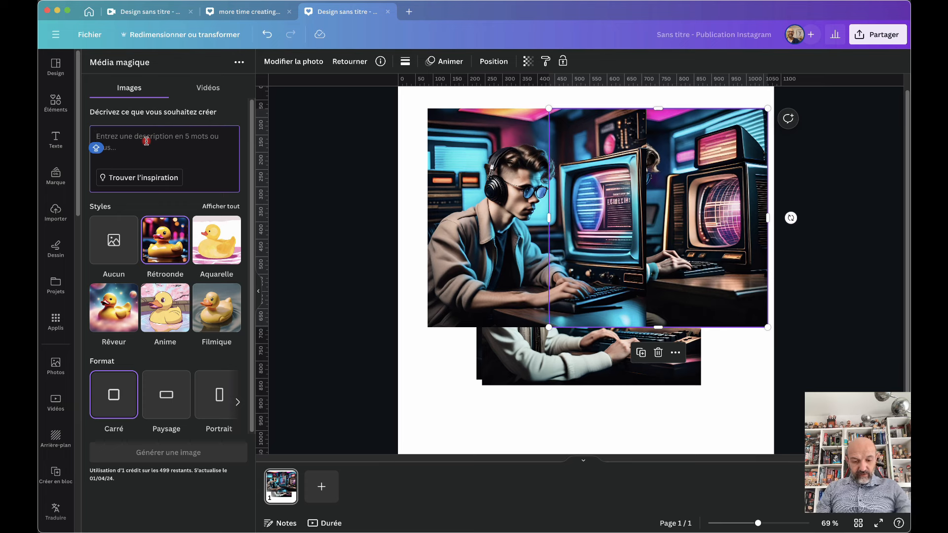
type("YOUNG MAN LEARNING ENGLISH IN FRONT OF HIS COMPUTER SCREEN")
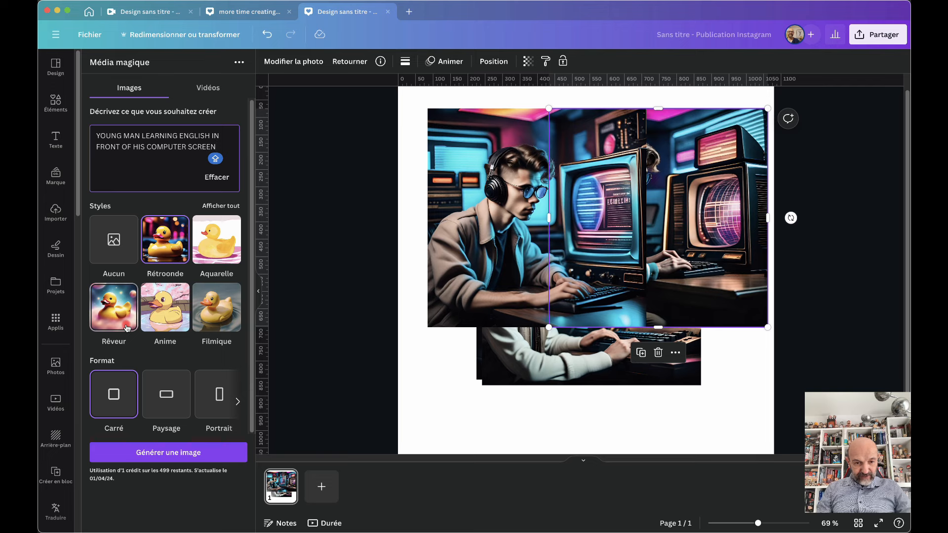
left_click(221, 206)
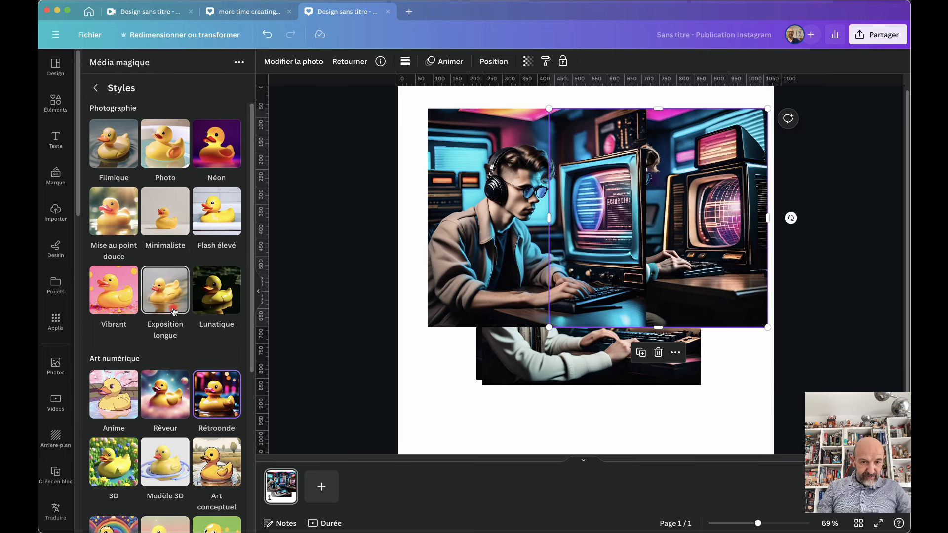
left_click(115, 210)
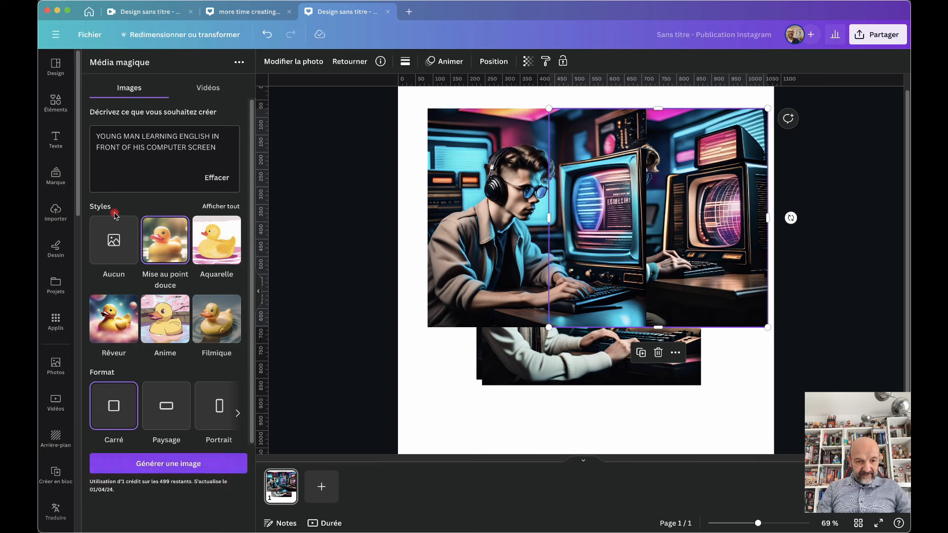
left_click(173, 467)
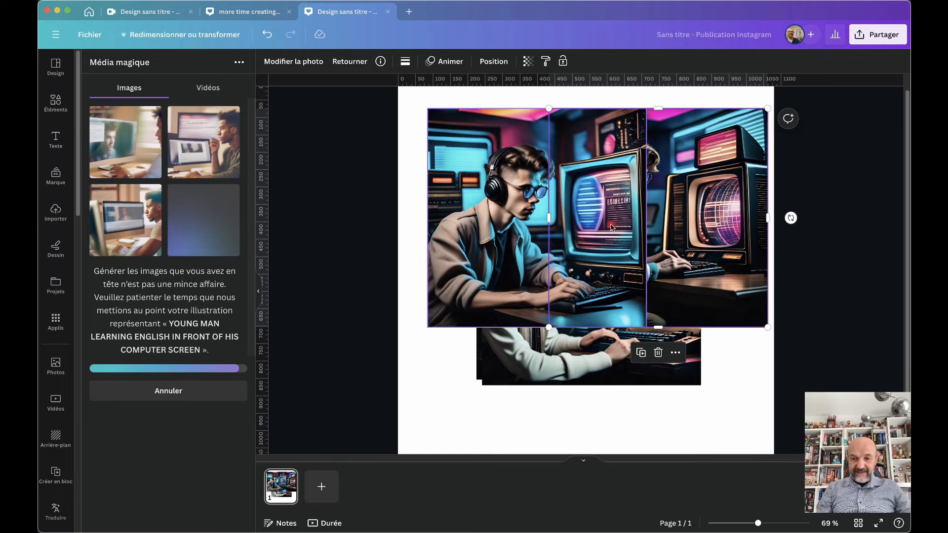
Add several soft-focus results to the post and shift them up and left over the retro images
scroll(612, 228, "up", 5)
scroll(612, 228, "up", 3)
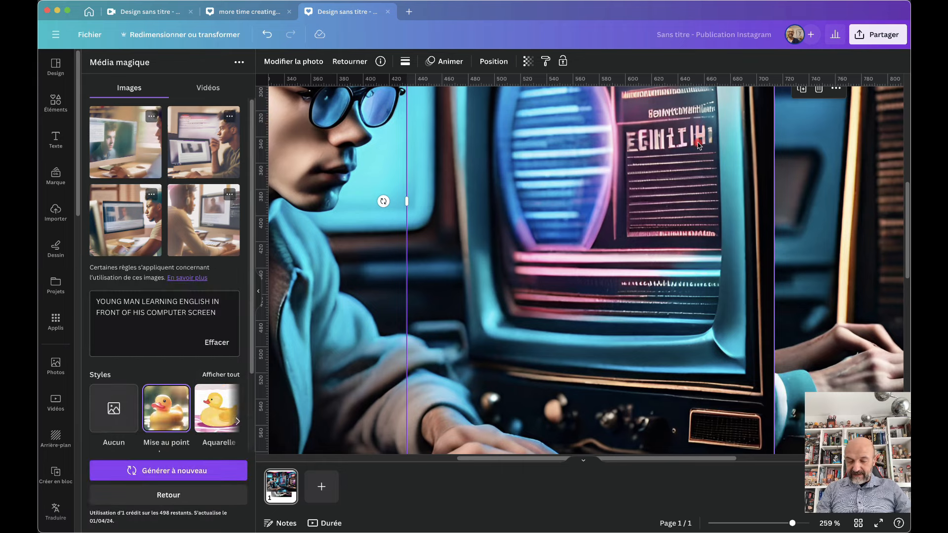
scroll(698, 144, "down", 5)
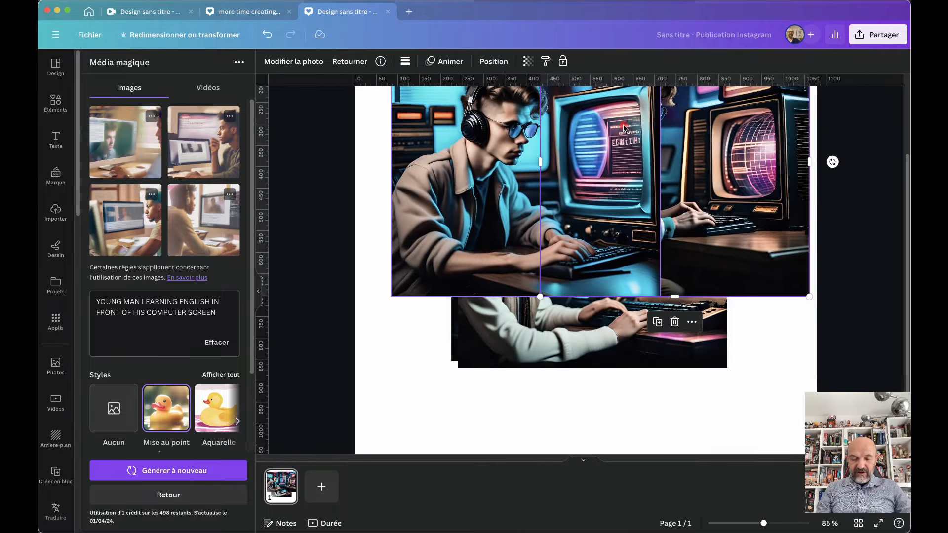
scroll(624, 128, "up", 1)
scroll(624, 128, "up", 2)
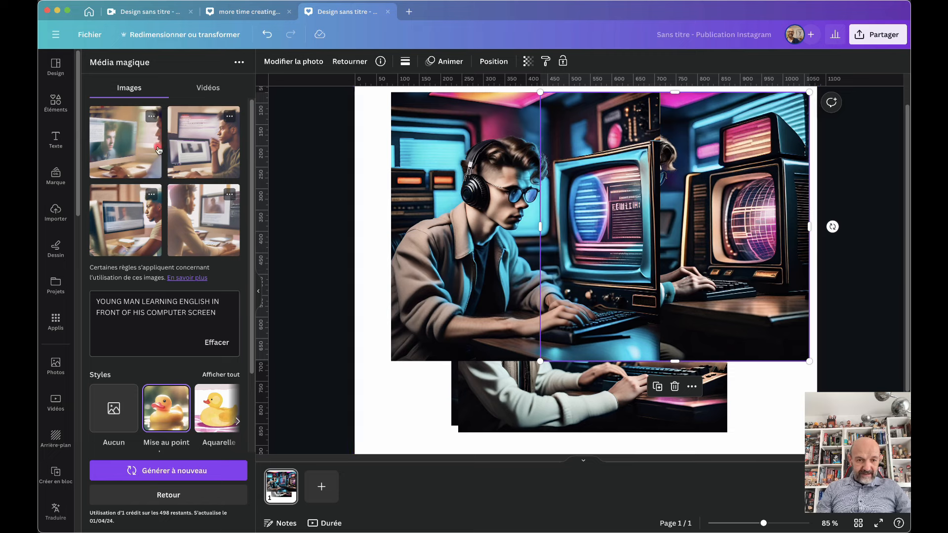
left_click(126, 146)
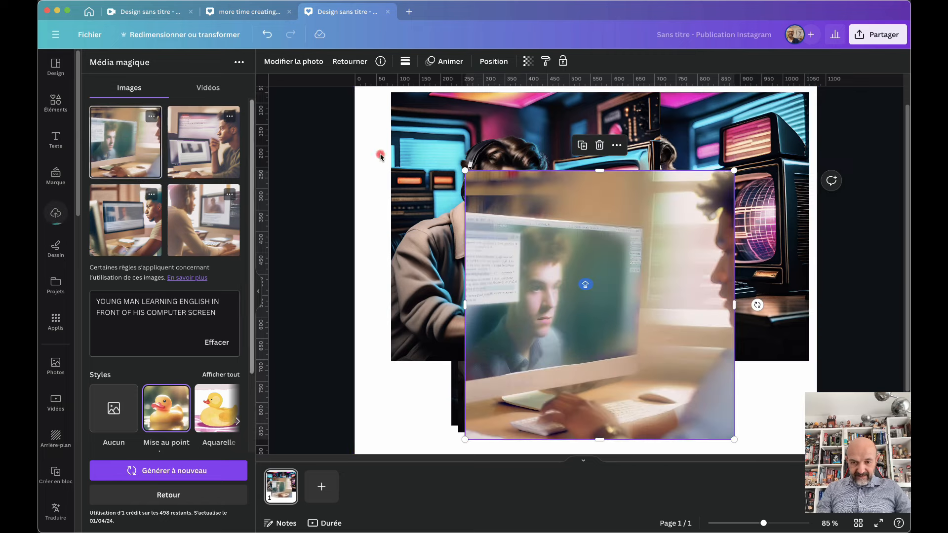
left_click_drag(546, 244, 472, 174)
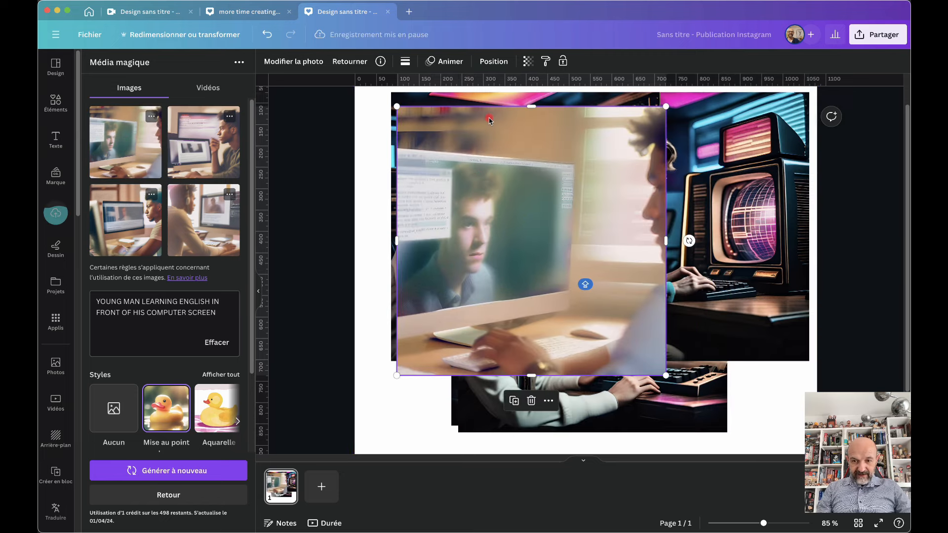
left_click(224, 153)
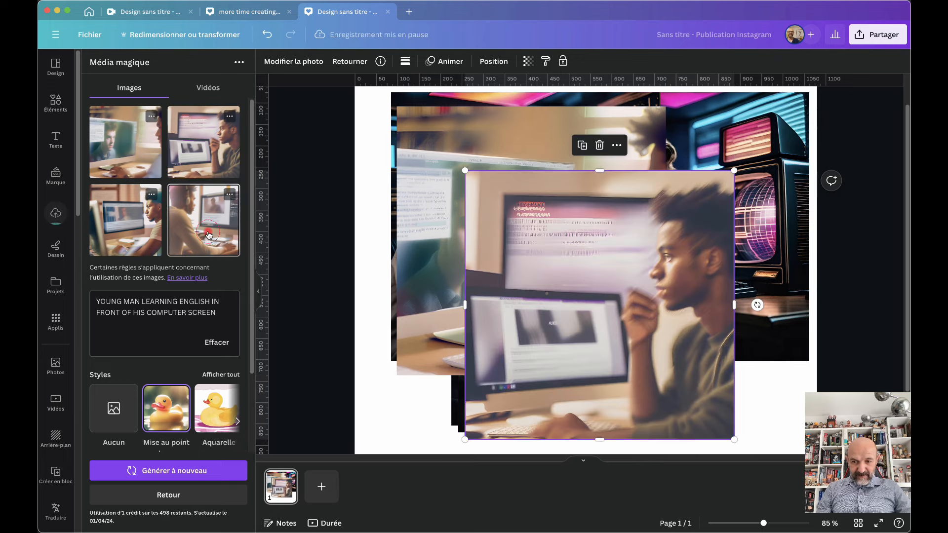
left_click(209, 235)
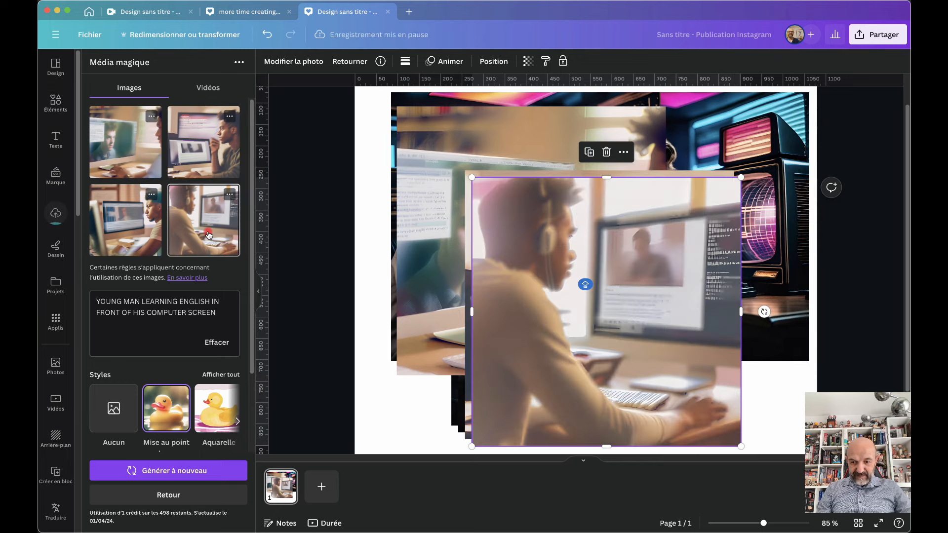
left_click(125, 218)
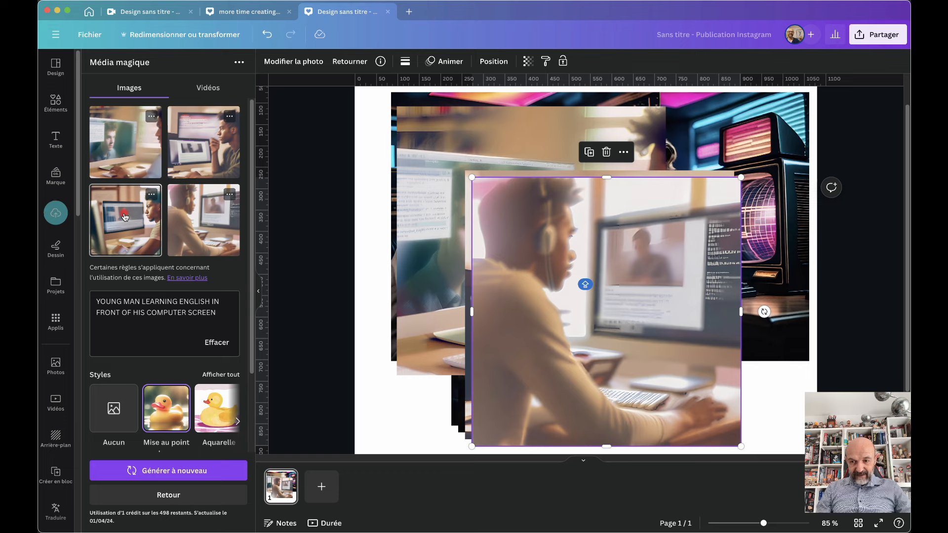
left_click_drag(612, 288, 591, 228)
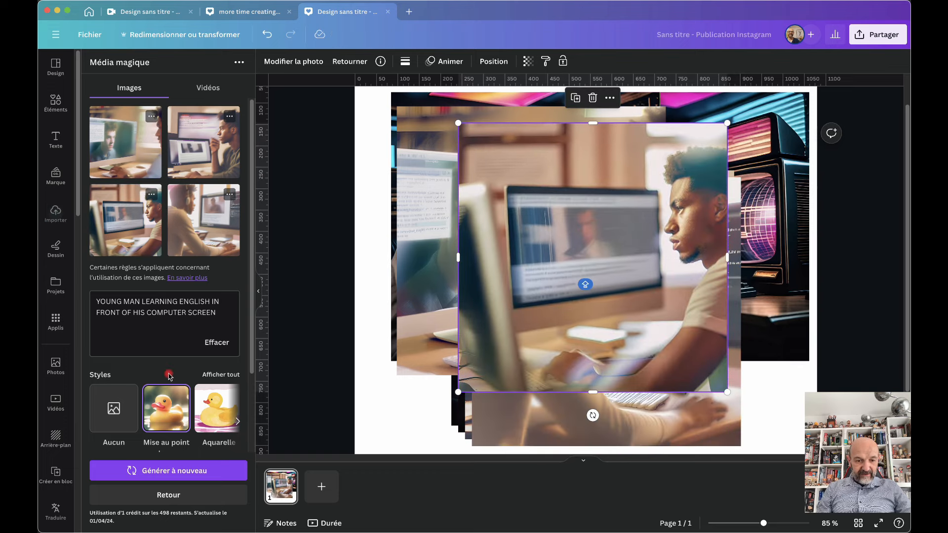
Generate Anime-style images from 'A WOMAN WALKING ON THE BEACH WITH A BLUE DRESS' at sunset
left_click(168, 496)
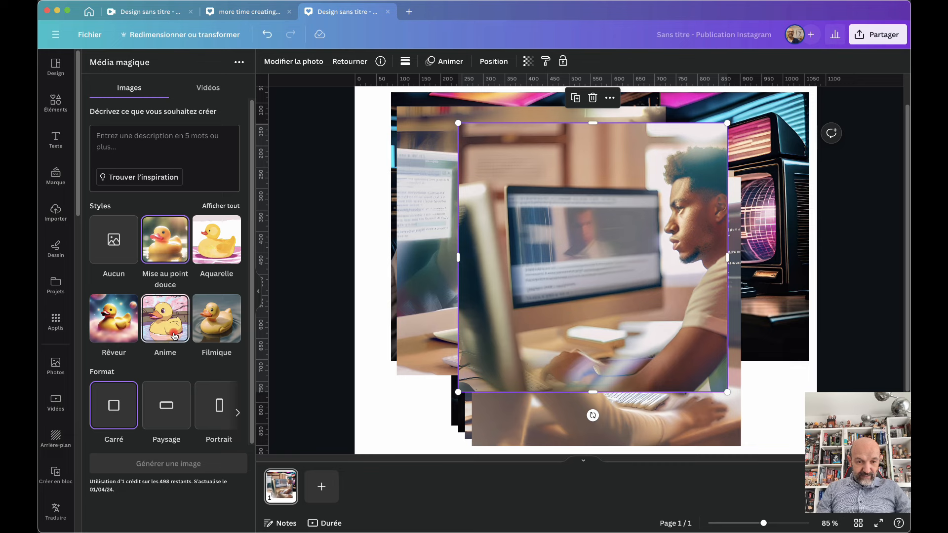
left_click(133, 134)
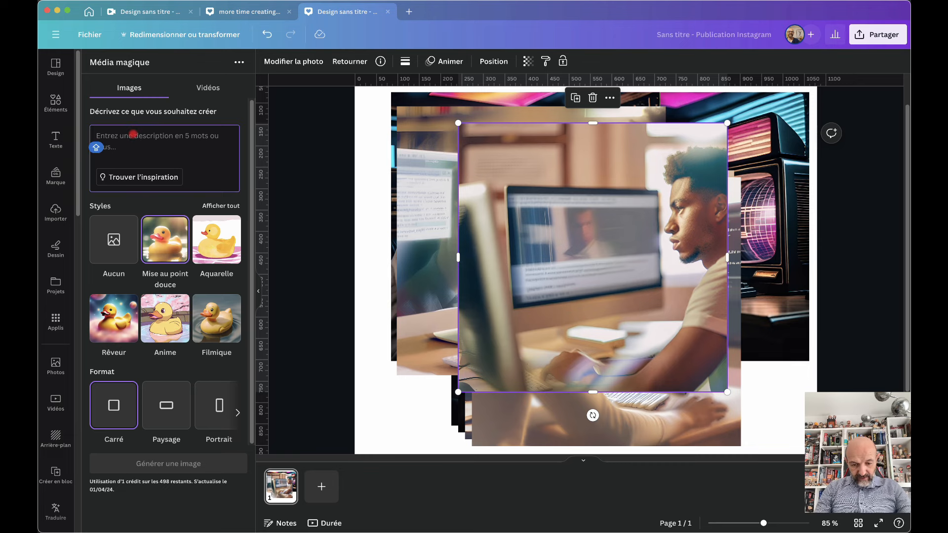
type("A WOMAN WALKING ON THE BEACH WITH A BLUE DRESS.")
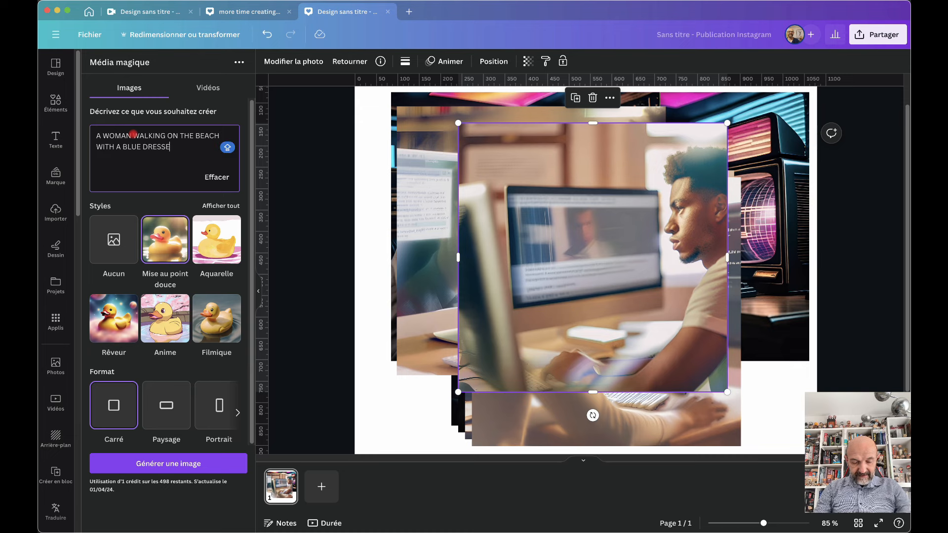
key("Caps_Lock")
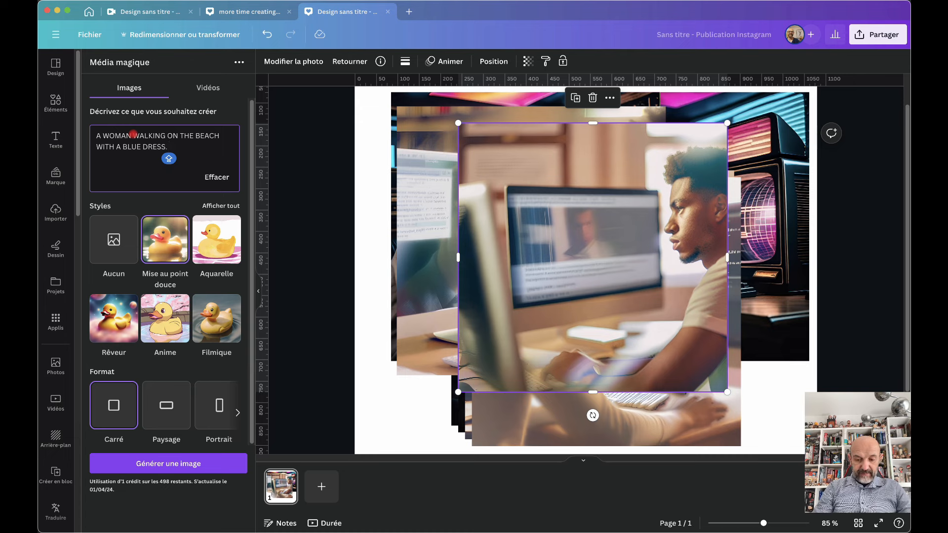
type("STYLE SUNSET")
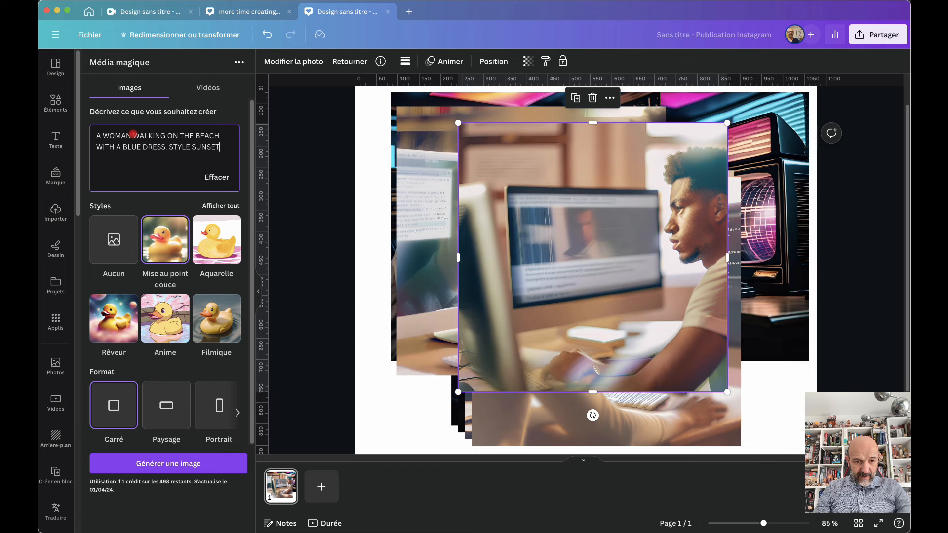
key("Caps_Lock")
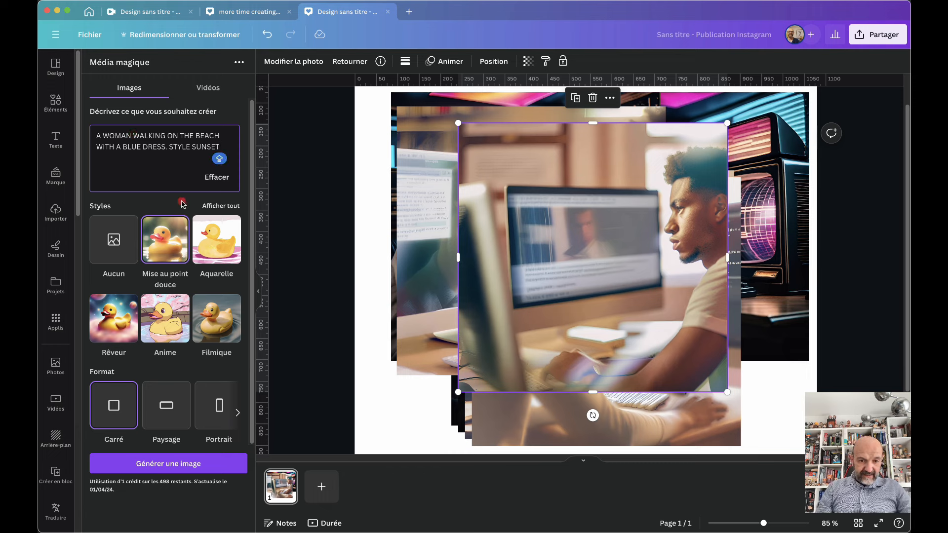
left_click(169, 322)
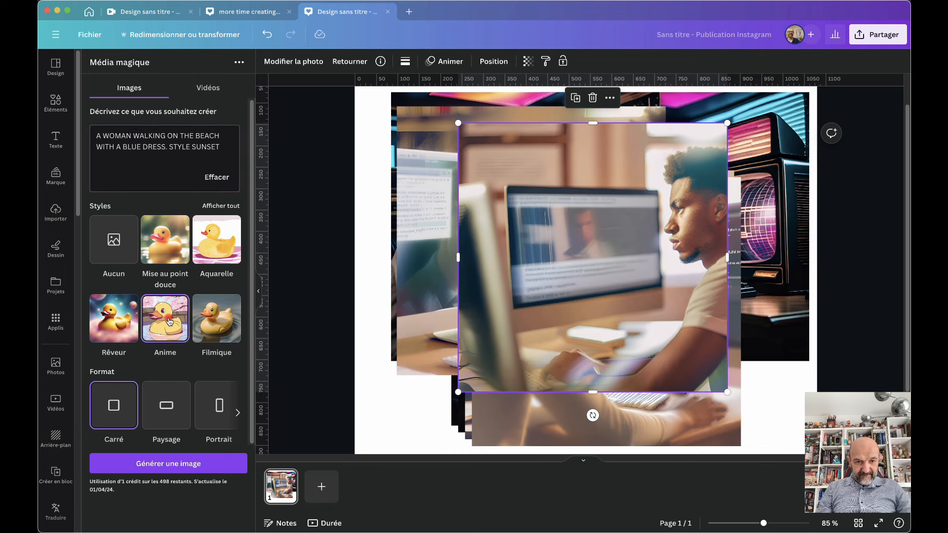
left_click(154, 467)
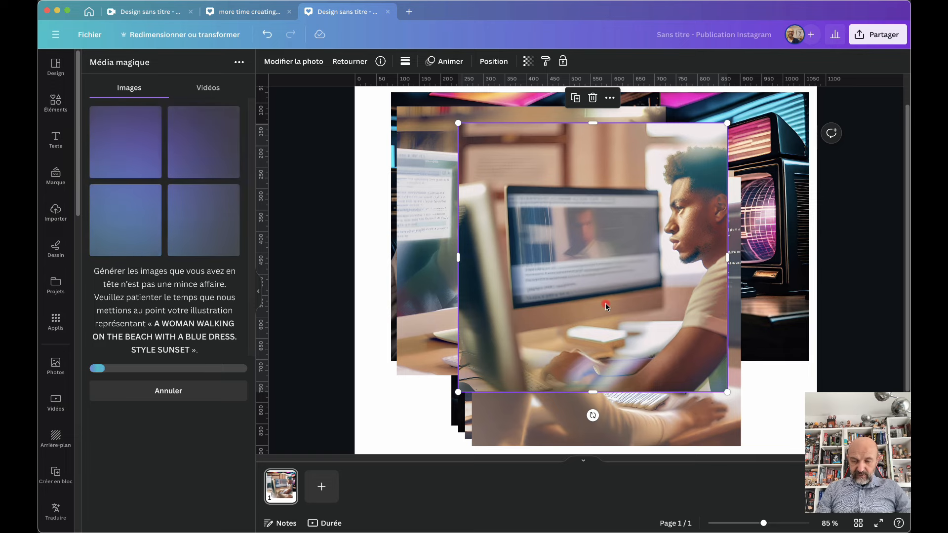
Rearrange the photos, moving the headphones and man-at-computer pictures to the page edges
left_click_drag(605, 303, 661, 310)
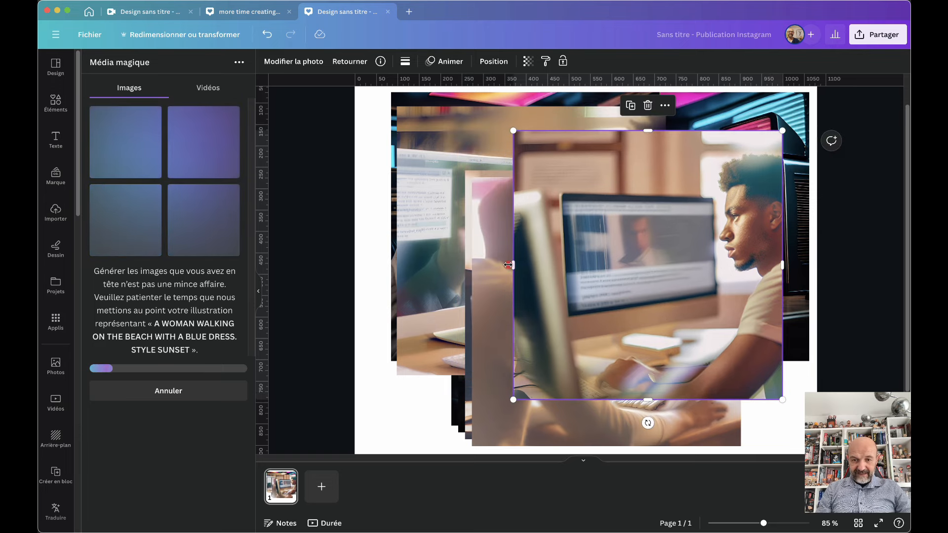
left_click_drag(496, 261, 379, 213)
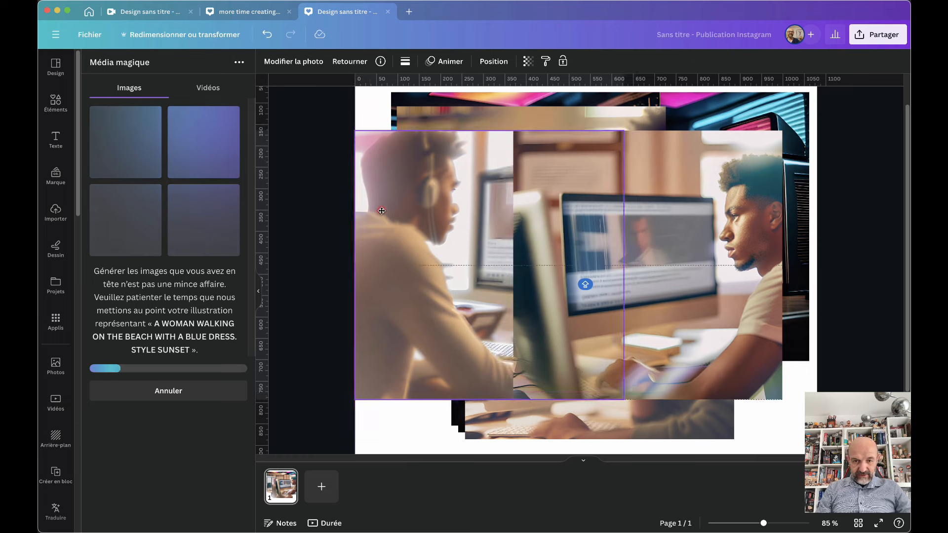
left_click_drag(723, 198, 757, 196)
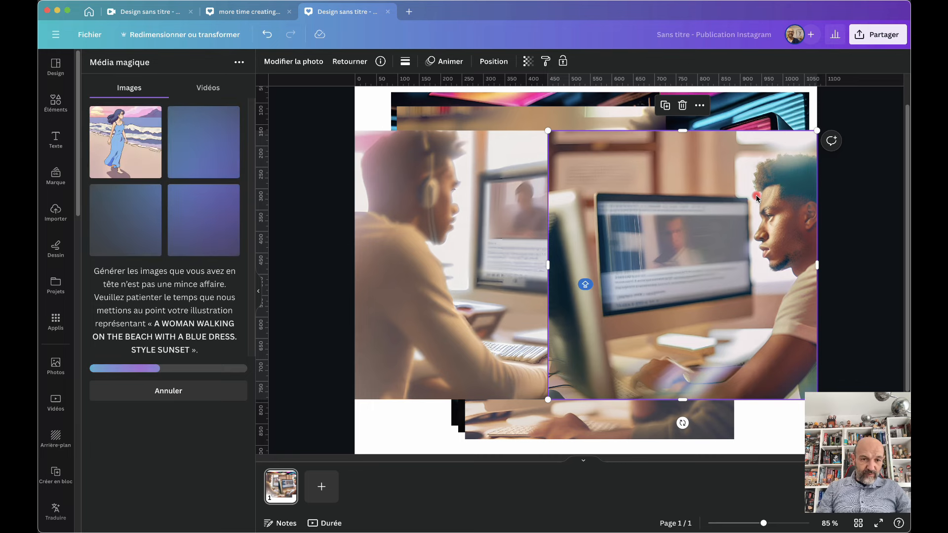
Add and swap anime blue-dress beach images, ending on the palm-tree sunset one, then reset the prompt
left_click(135, 141)
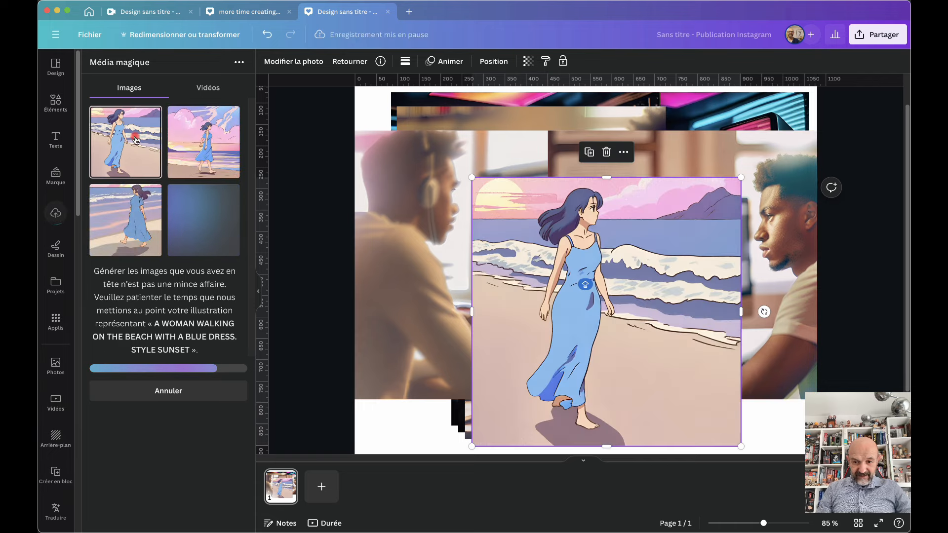
left_click(194, 145)
left_click(128, 230)
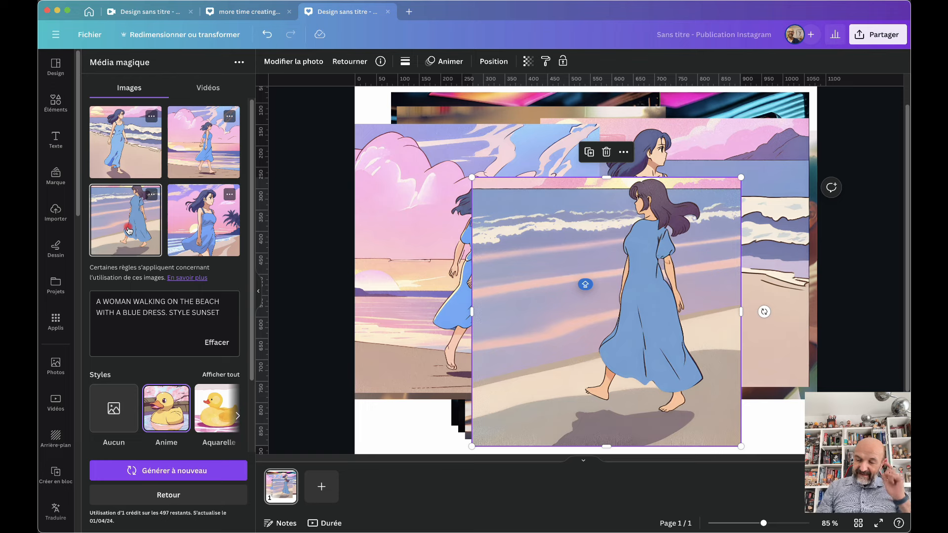
left_click(205, 218)
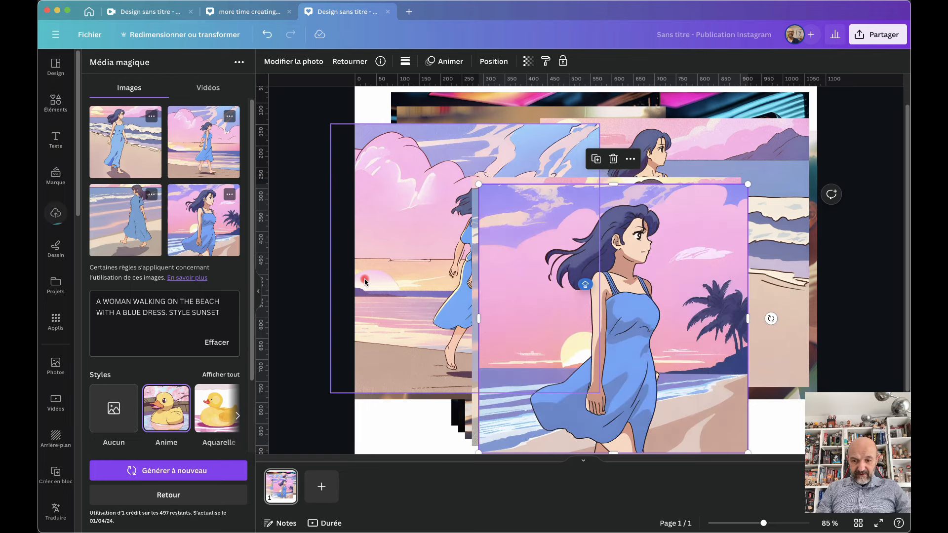
left_click(144, 491)
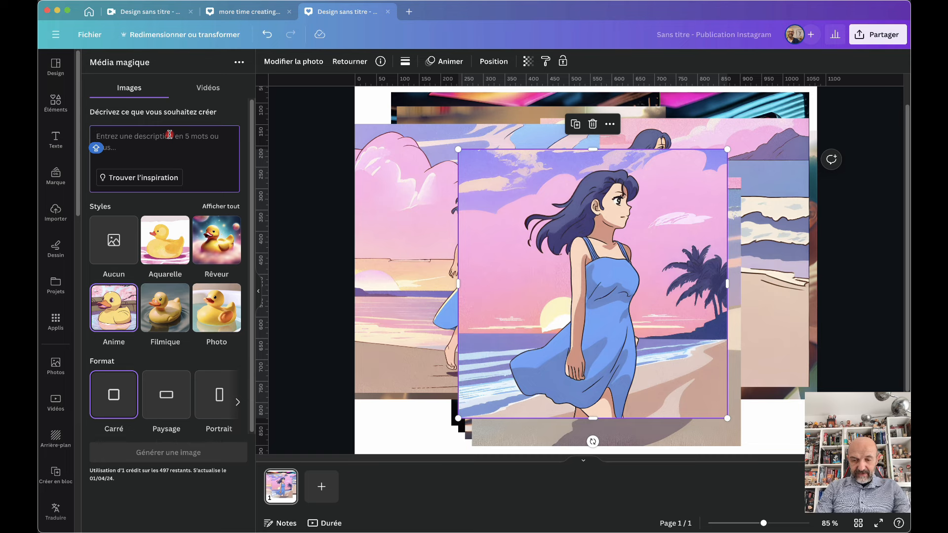
Write the prompt 'WOMAN INRED DRESS ON THE BEAUCH; aMBIANCE SUNSET'
type("W")
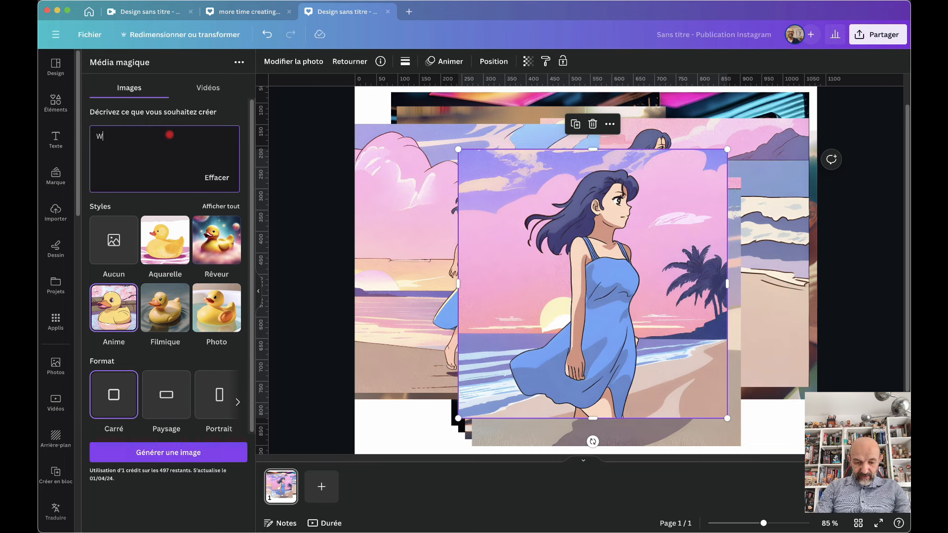
type("OMAN INRED DRESSE")
key("BackSpace")
type("ON THE BEAUCH; aMBIANCE SUNS")
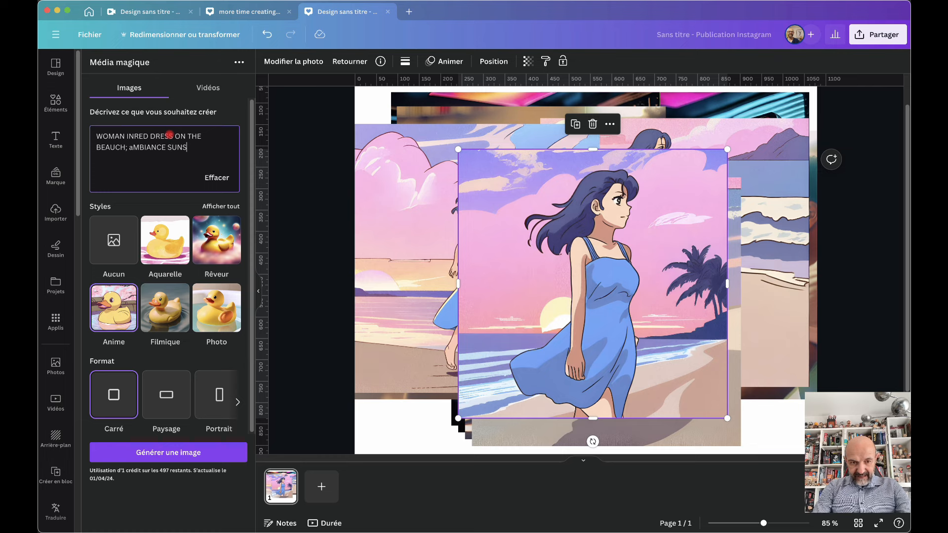
key("Caps_Lock")
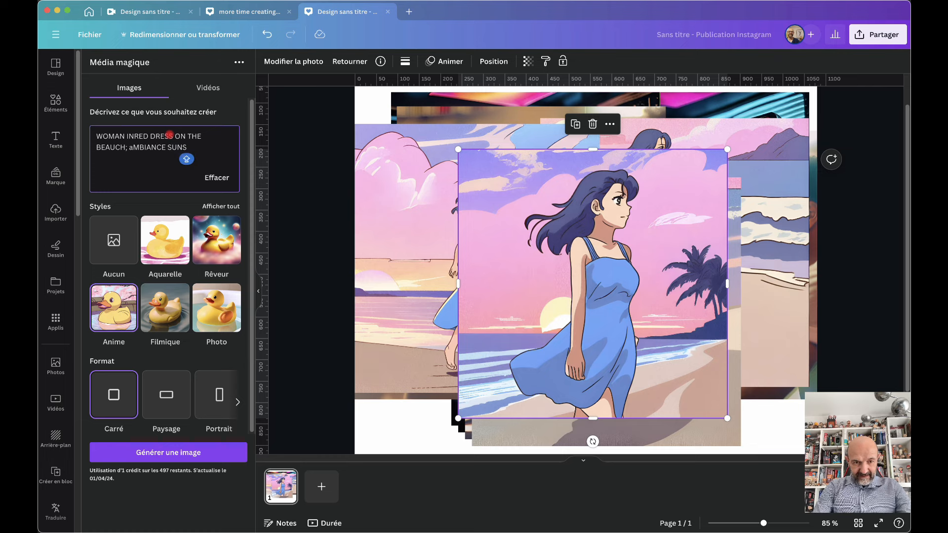
type("ET")
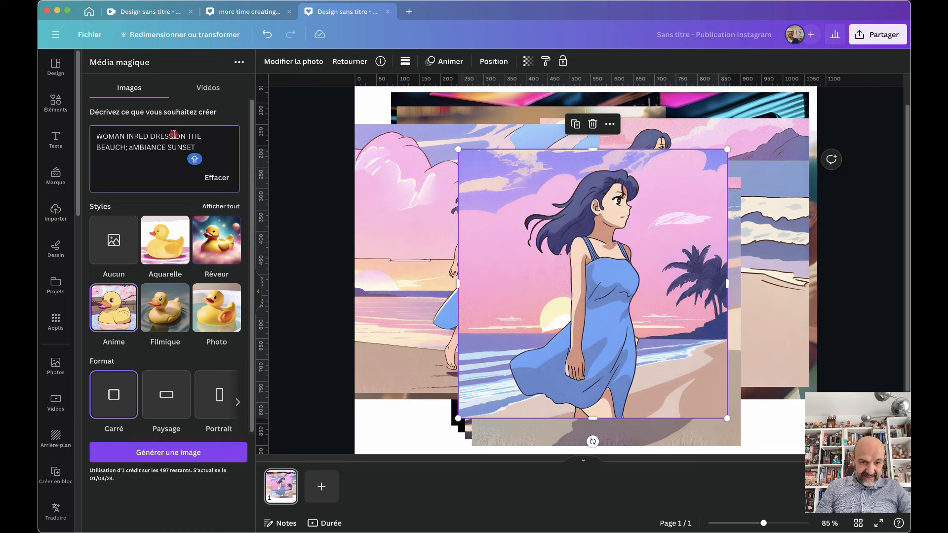
Choose the Lunatique style from the full style list and generate the red-dress images
left_click(219, 207)
scroll(179, 295, "down", 5)
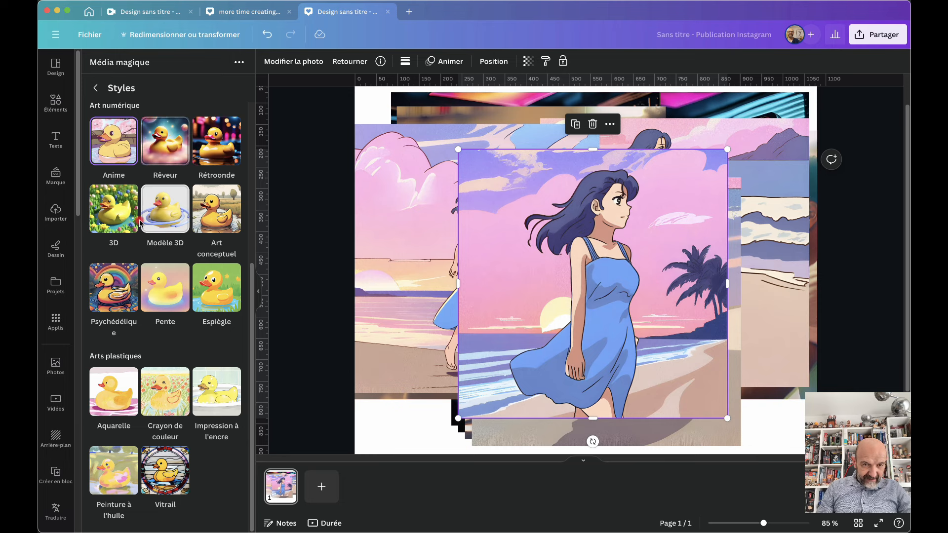
scroll(195, 324, "up", 3)
scroll(193, 326, "up", 3)
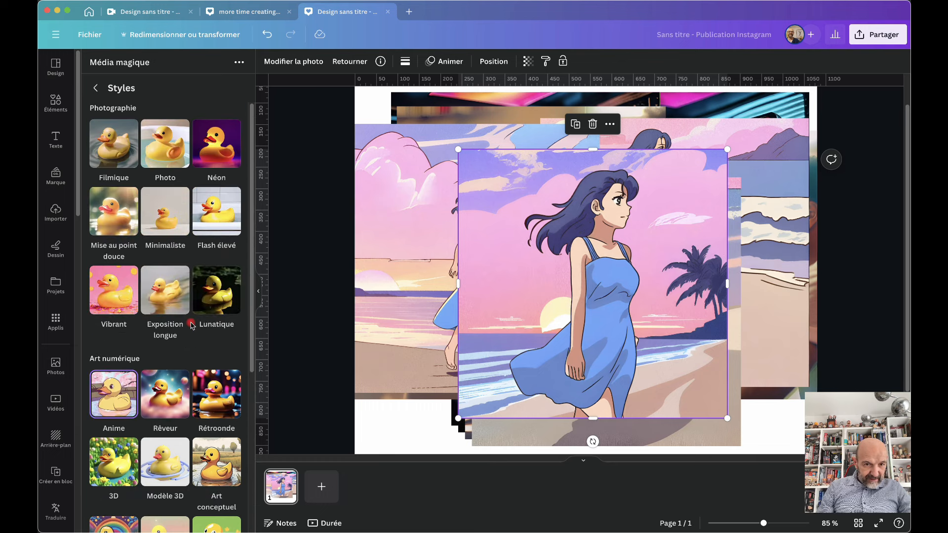
scroll(192, 325, "down", 3)
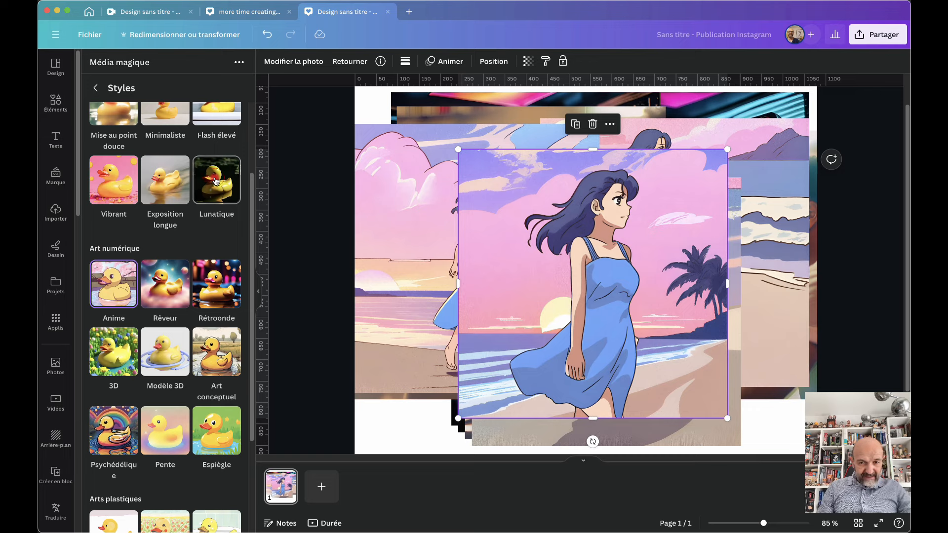
left_click(216, 181)
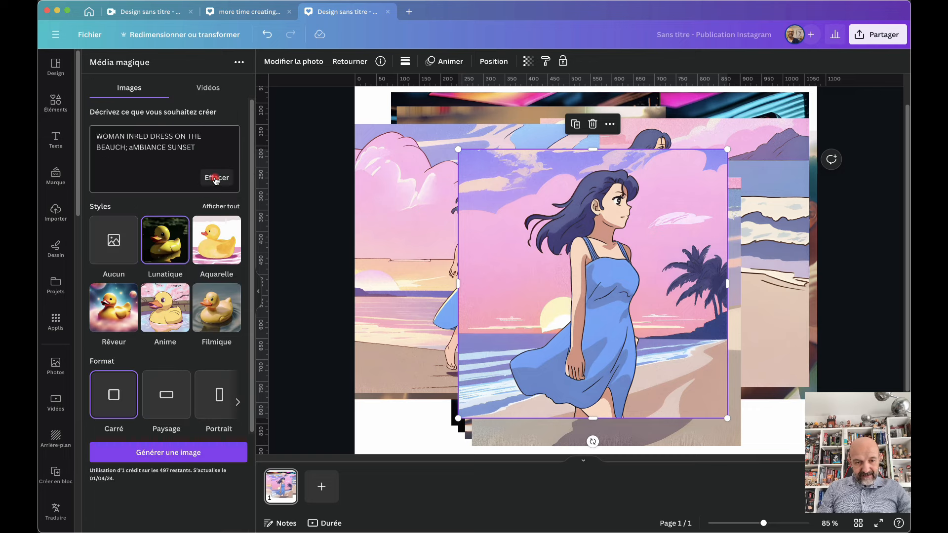
left_click(142, 453)
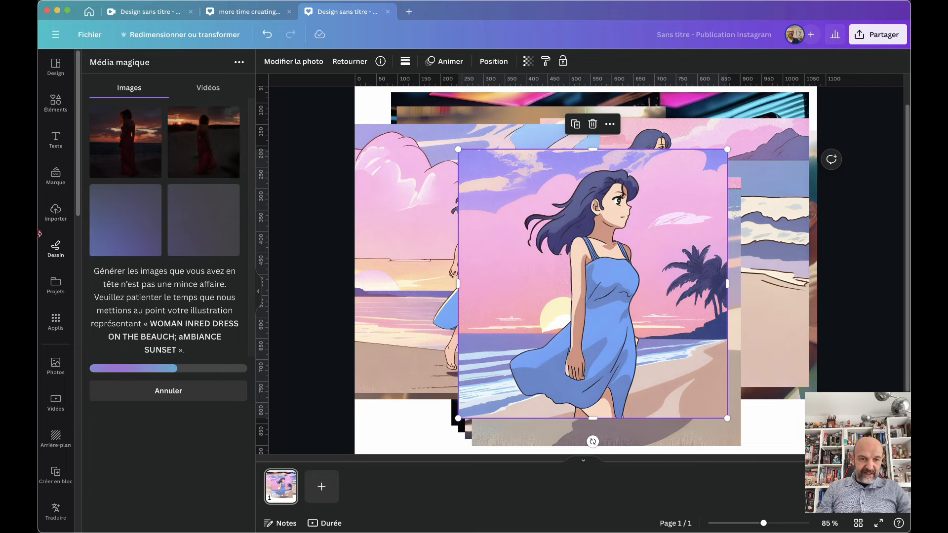
Layer the red-dress sunset images on the post, moving two upward, then switch to video generation
left_click(121, 135)
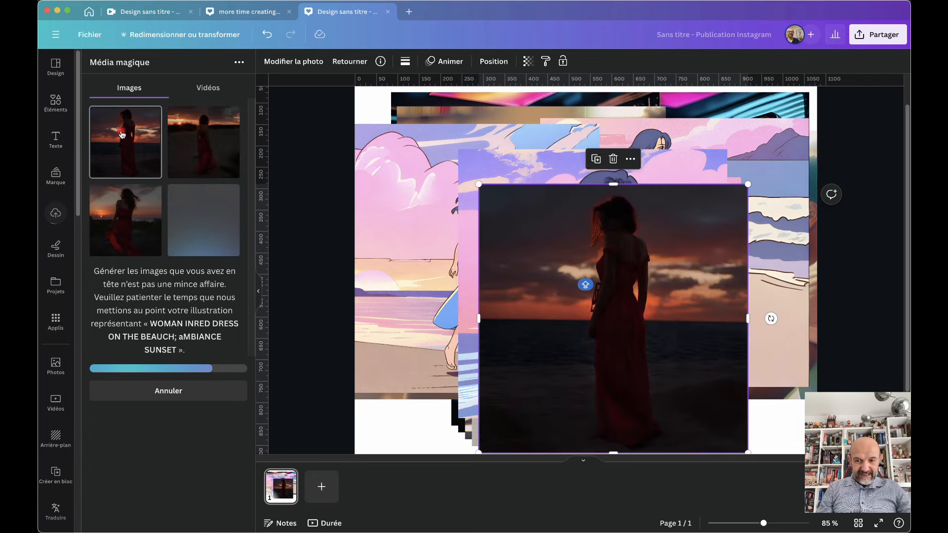
left_click_drag(609, 261, 488, 162)
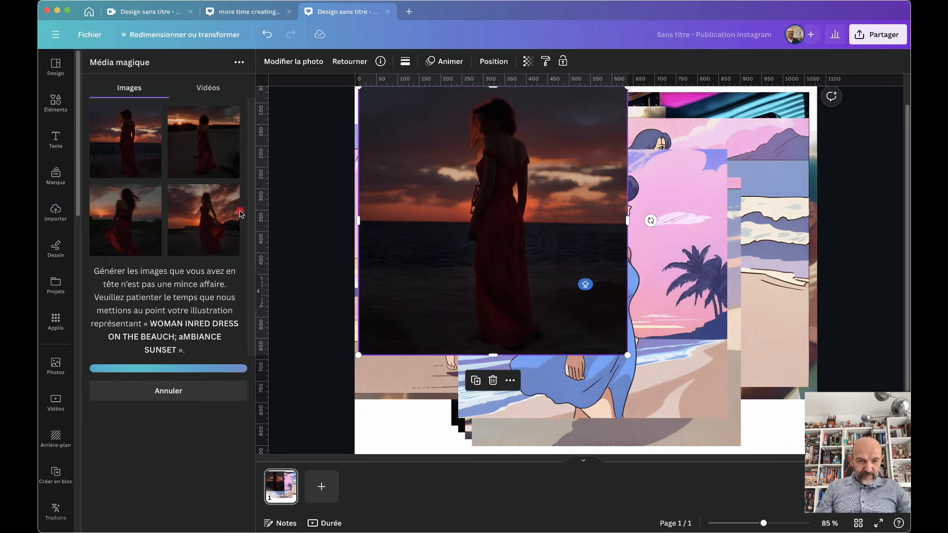
left_click(206, 211)
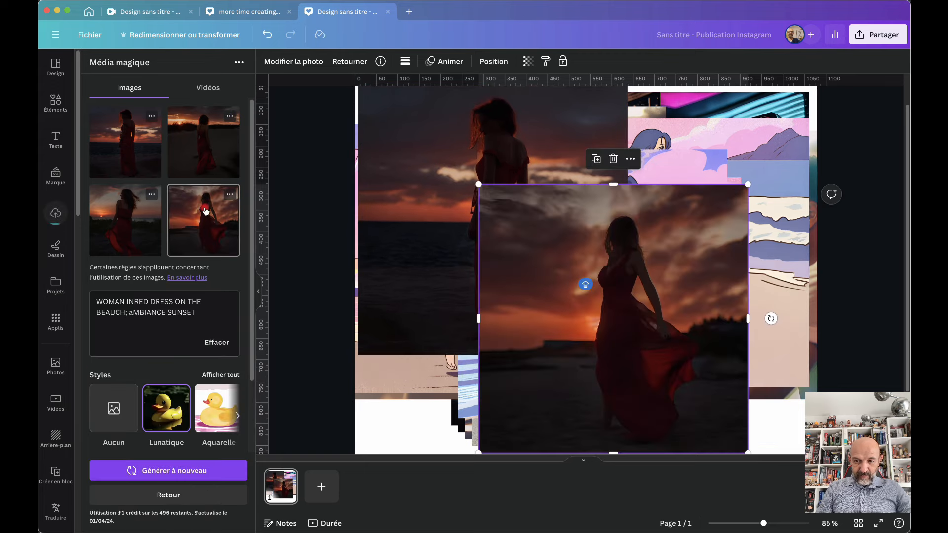
left_click(211, 147)
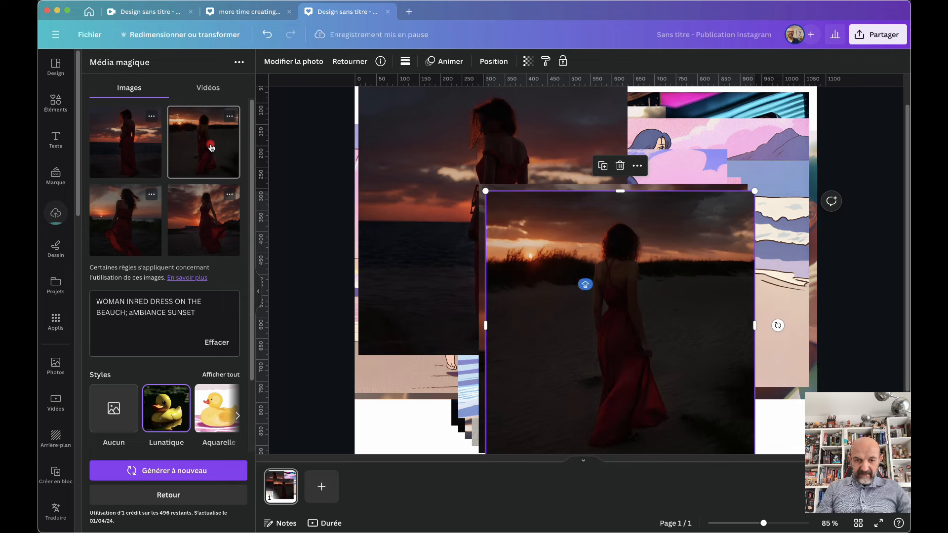
left_click(126, 220)
left_click_drag(634, 290, 624, 214)
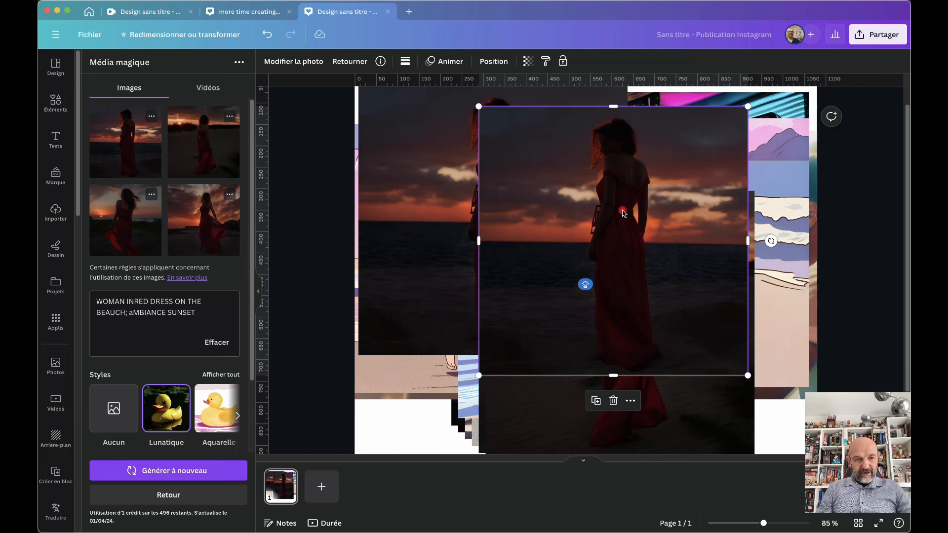
left_click(211, 88)
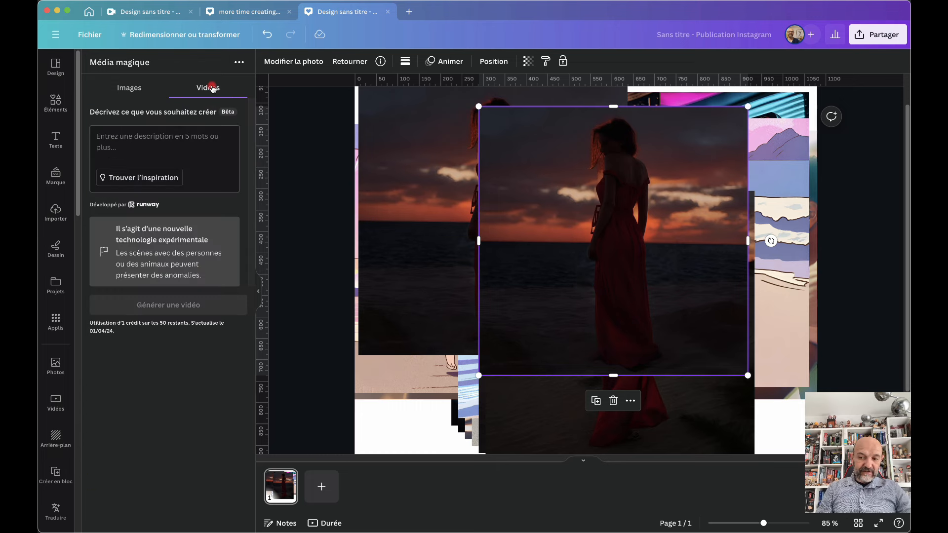
Generate a video from the prompt 'A WOMAN IN A RED DRESS ON THE BEACH; aMBIANCE SUNSET'
left_click(145, 143)
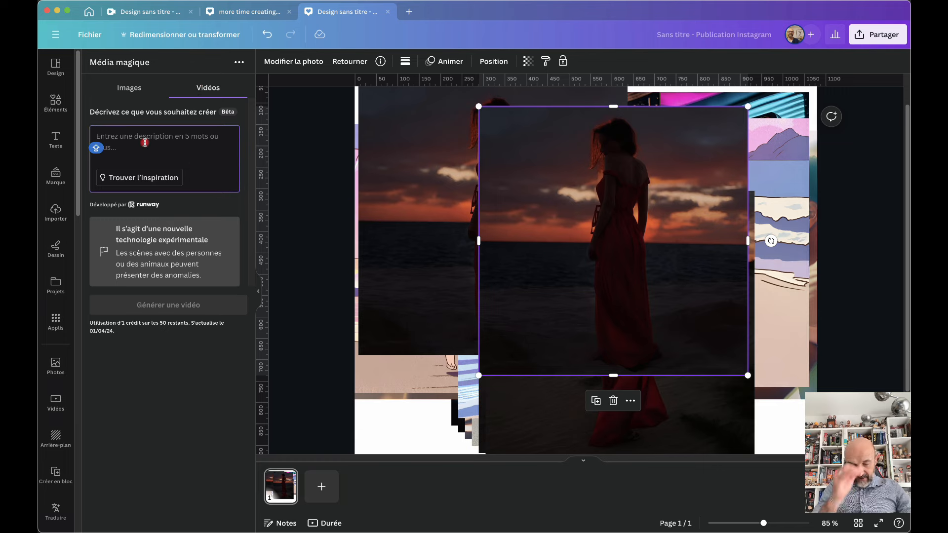
type("A WOMAN")
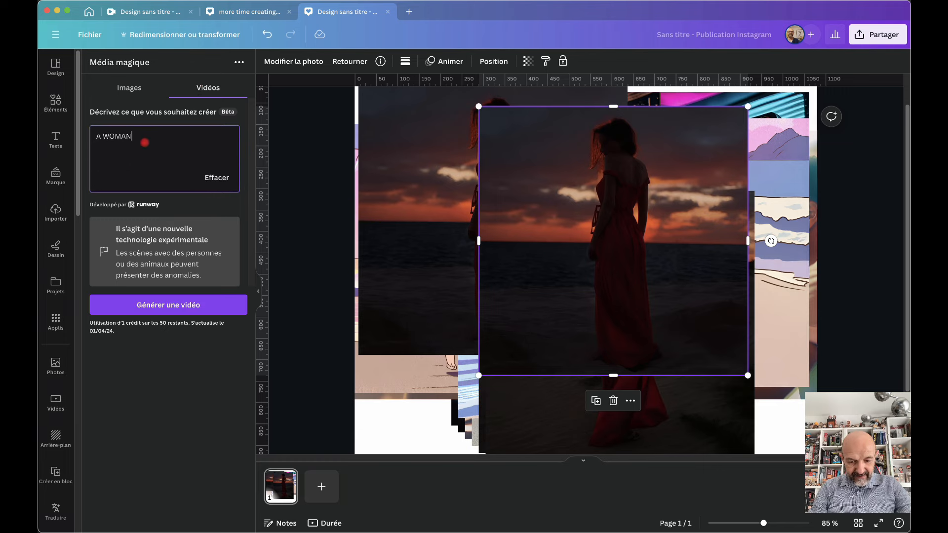
type(" IN A RED")
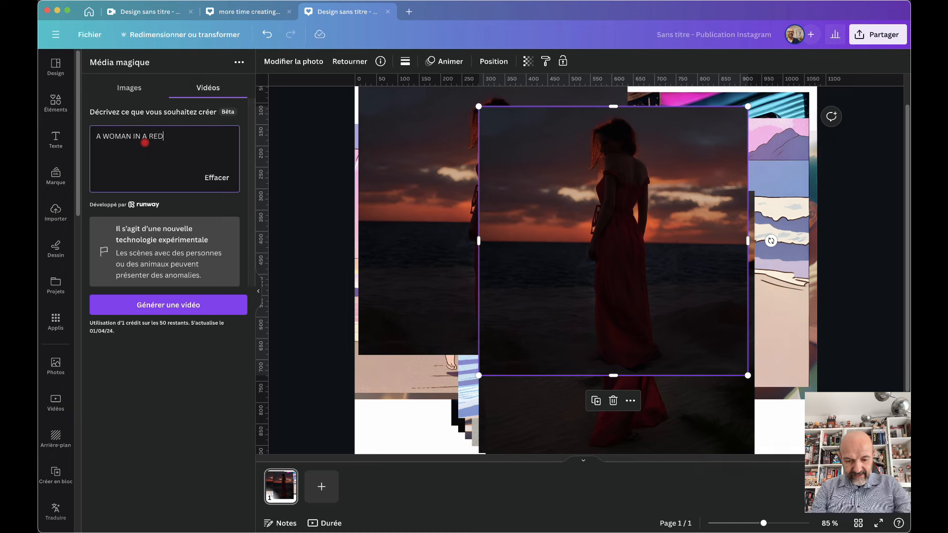
type(" DRESS ON ")
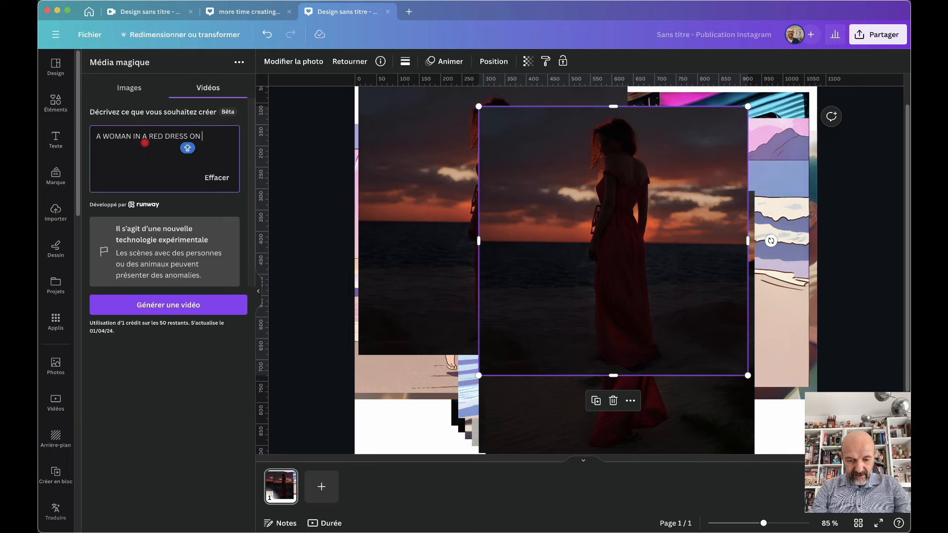
type("THE BEAC")
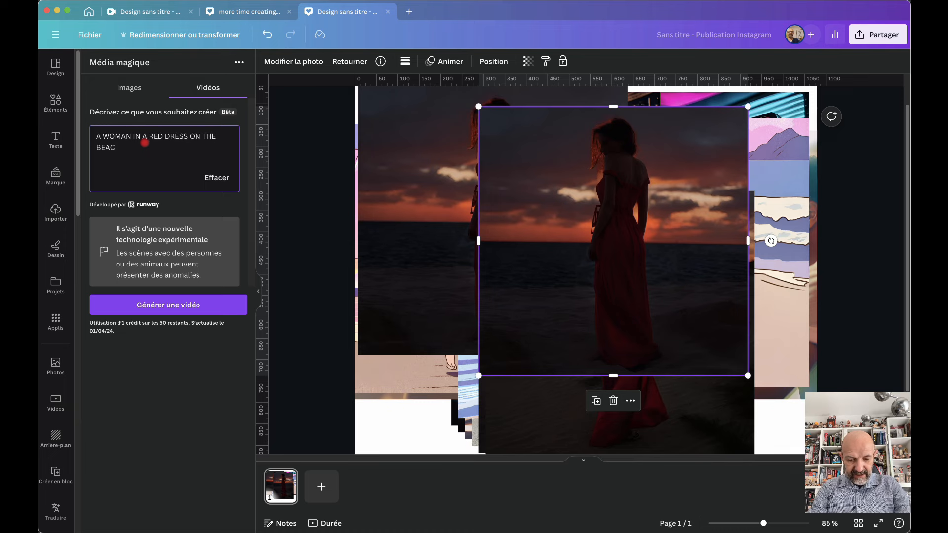
type("H; aMBIANCE SUNSET")
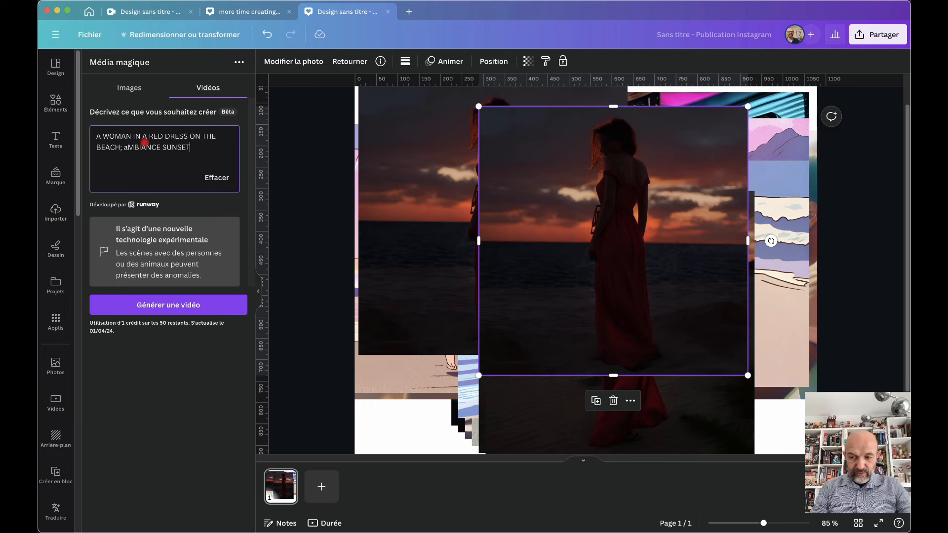
key("Caps_Lock")
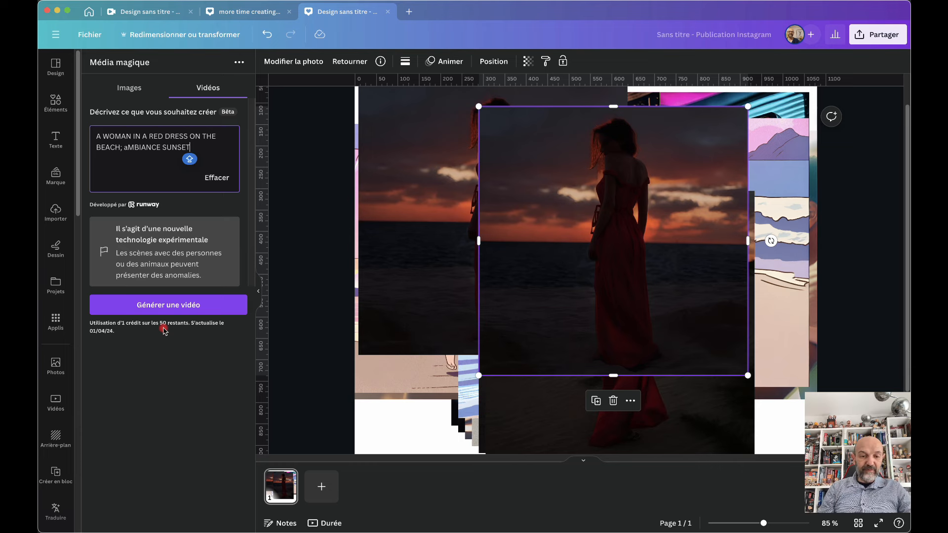
left_click(166, 306)
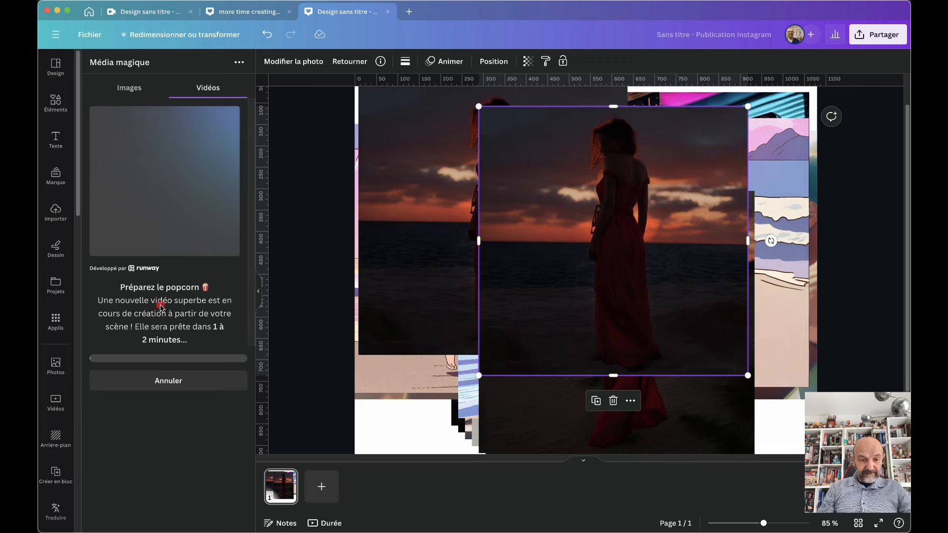
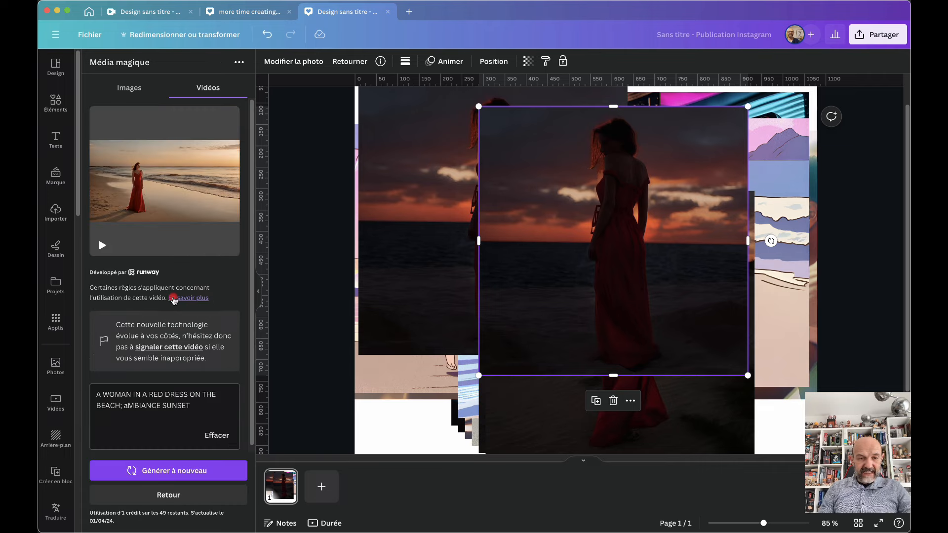
Insert the generated red-dress beach video on page 1 and stretch it across the page width
left_click(102, 246)
left_click(138, 172)
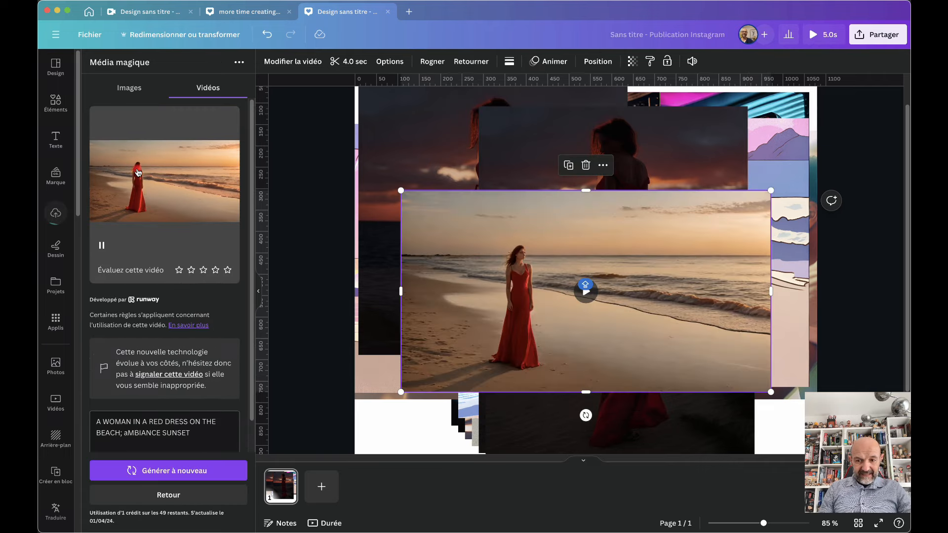
left_click_drag(549, 266, 502, 230)
left_click_drag(725, 354, 817, 406)
Check the video playback, nudge it up on the page, and add a blank second page
left_click(585, 281)
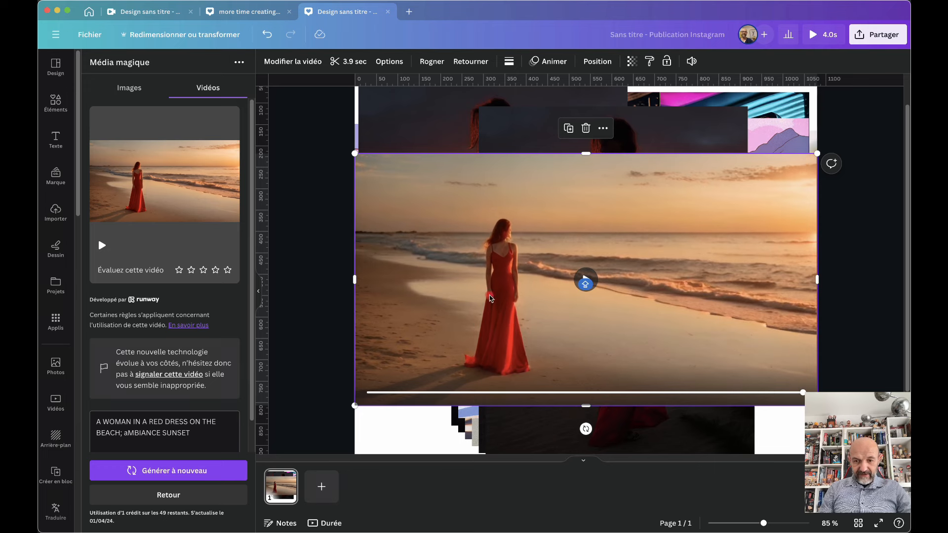
left_click(585, 280)
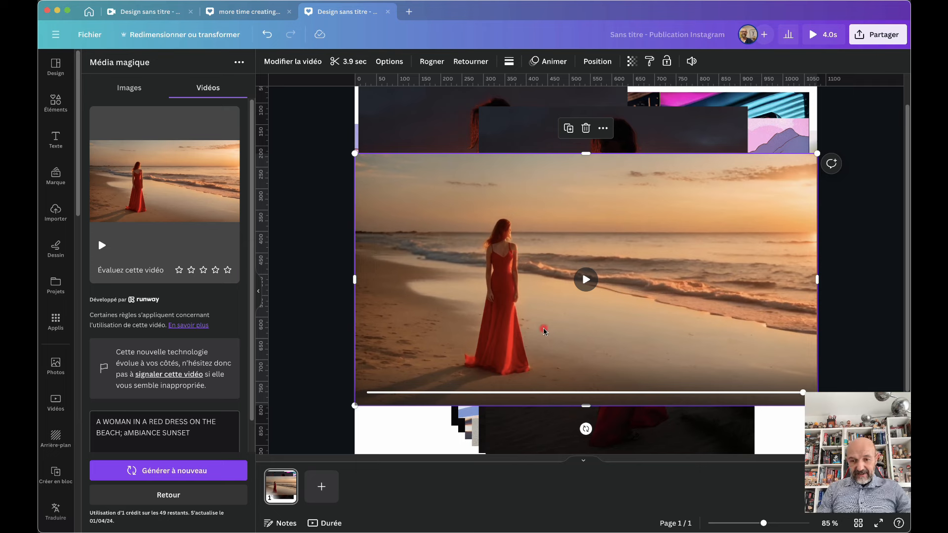
left_click(586, 280)
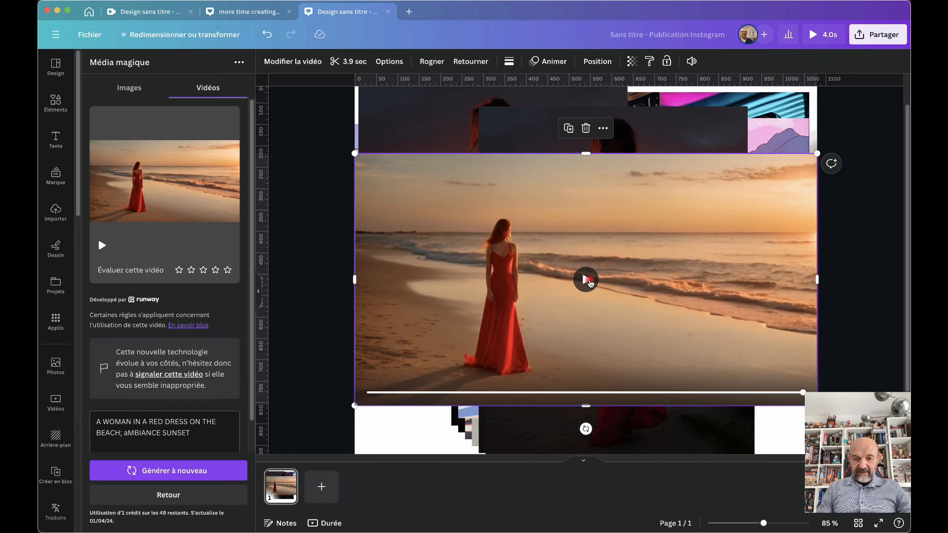
left_click_drag(519, 184, 517, 169)
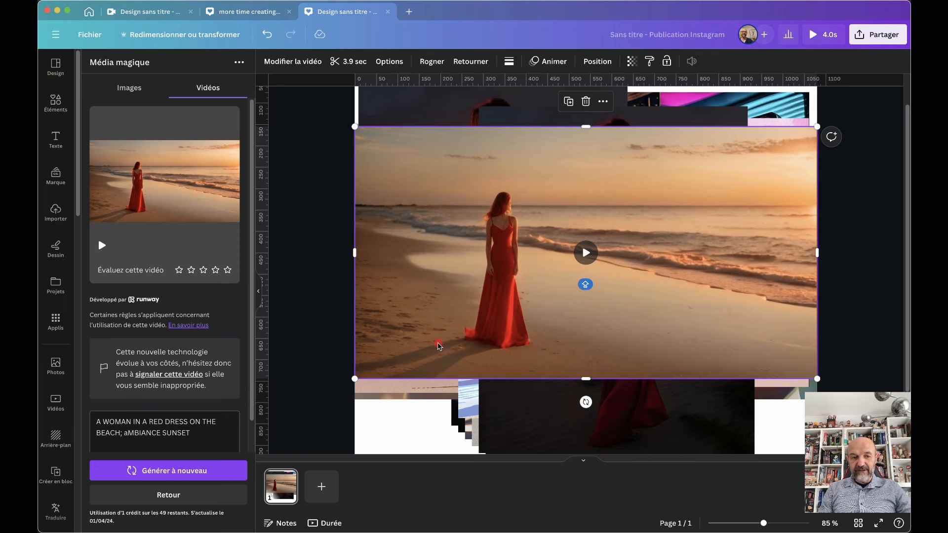
key("super+Return")
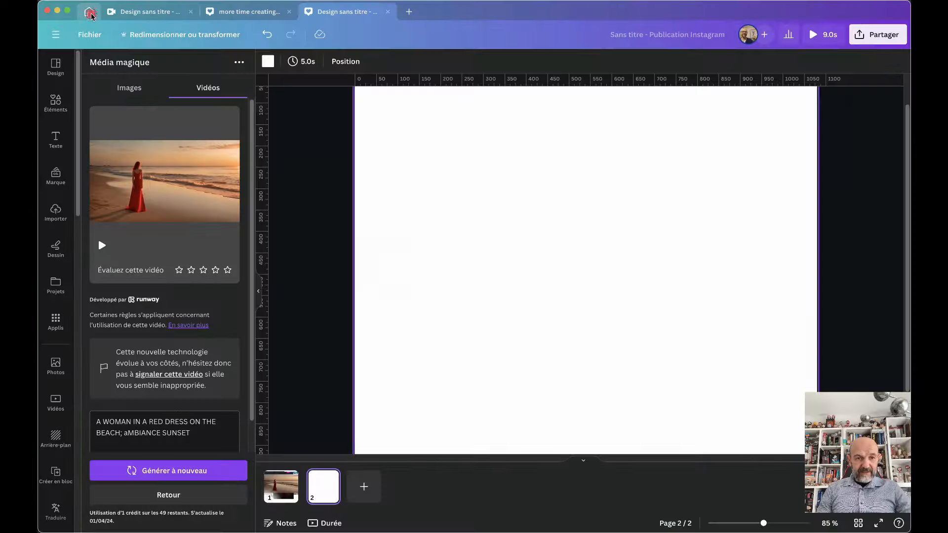
left_click(88, 12)
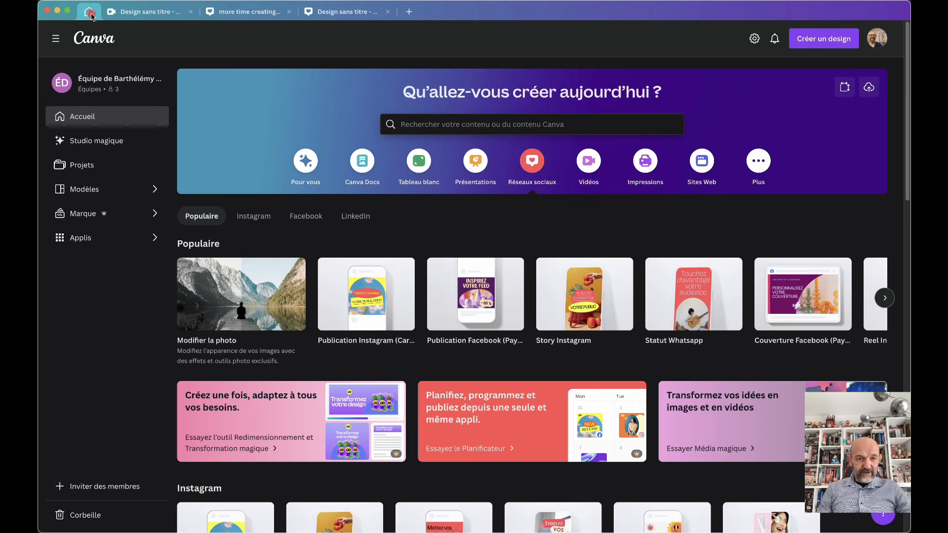
left_click(77, 143)
scroll(555, 400, "down", 5)
scroll(556, 402, "up", 2)
scroll(556, 401, "up", 4)
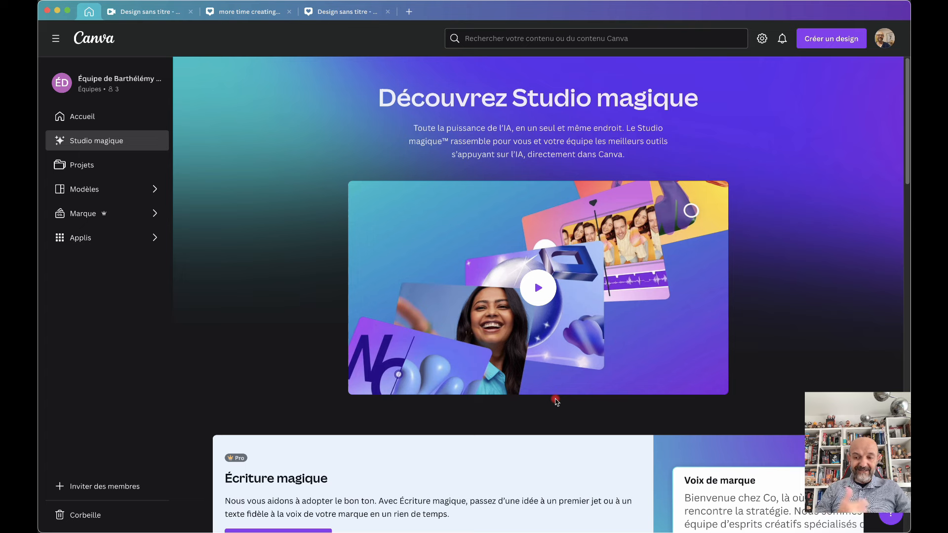
Add the stock photo of a person in an orange suit on a blue chair to page 2, near the top
left_click(356, 20)
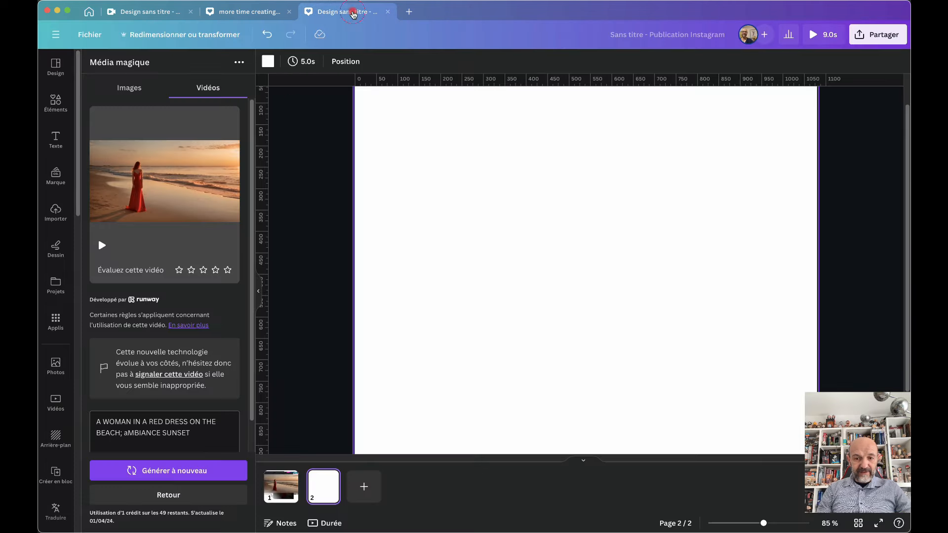
left_click(56, 212)
left_click(55, 366)
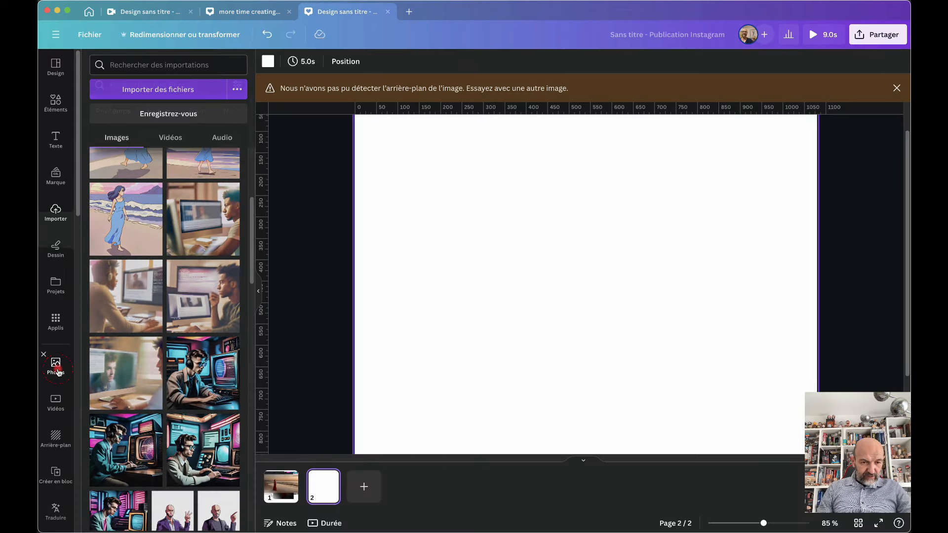
scroll(169, 384, "down", 1)
scroll(170, 385, "down", 5)
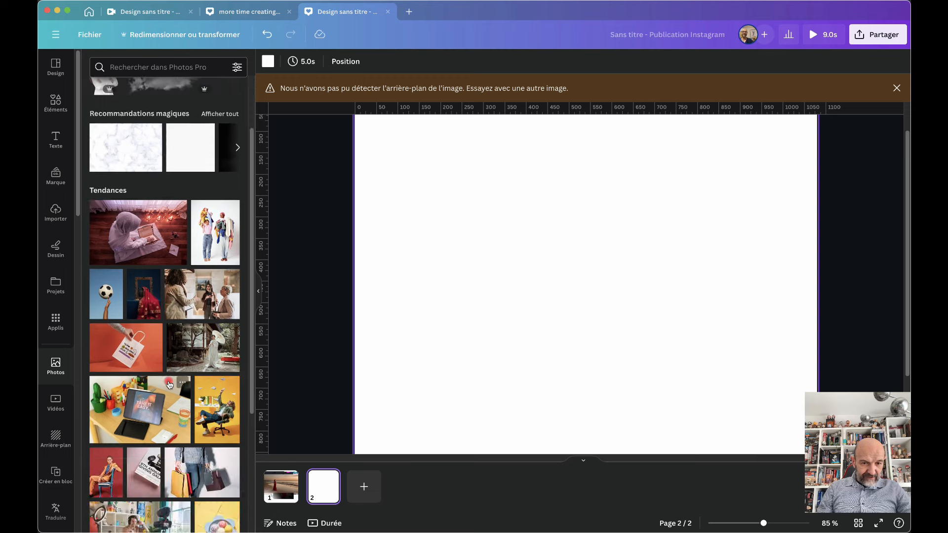
scroll(170, 385, "down", 2)
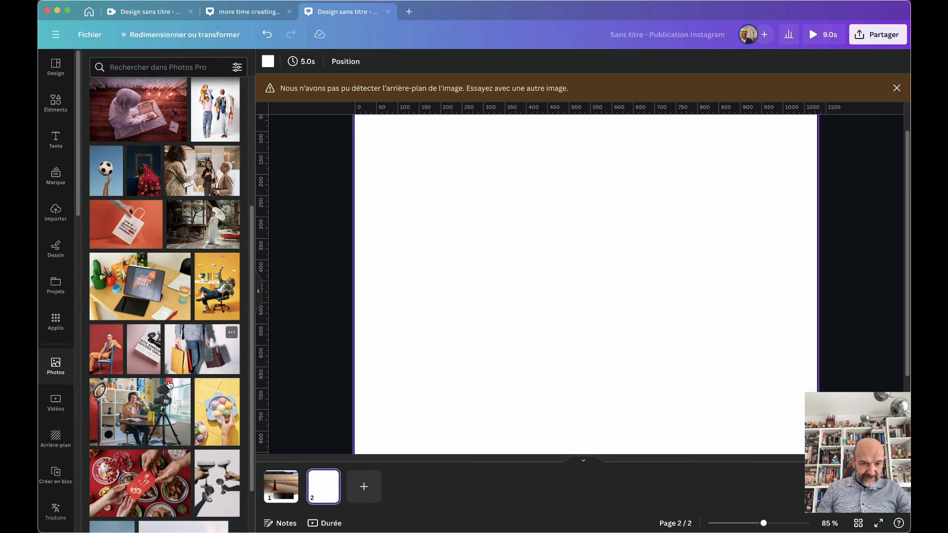
left_click(109, 300)
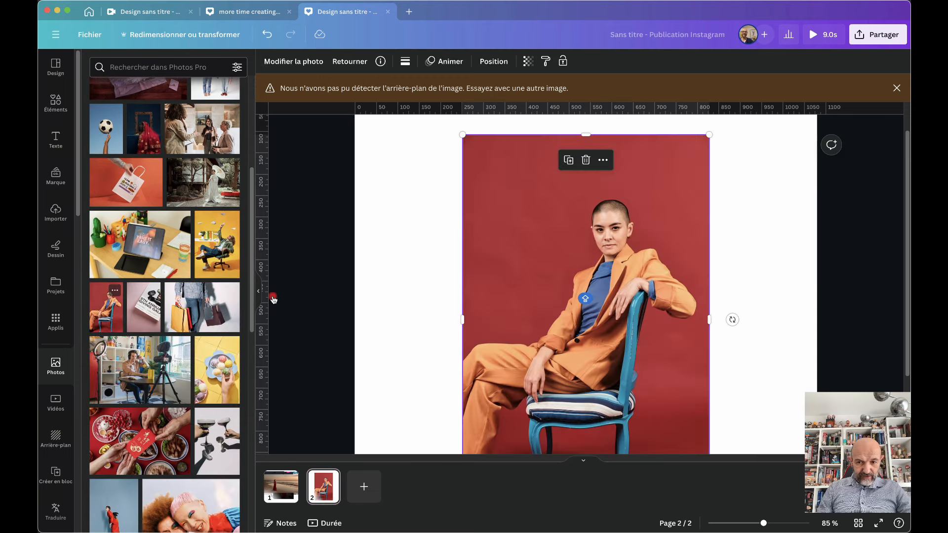
left_click_drag(536, 287, 536, 267)
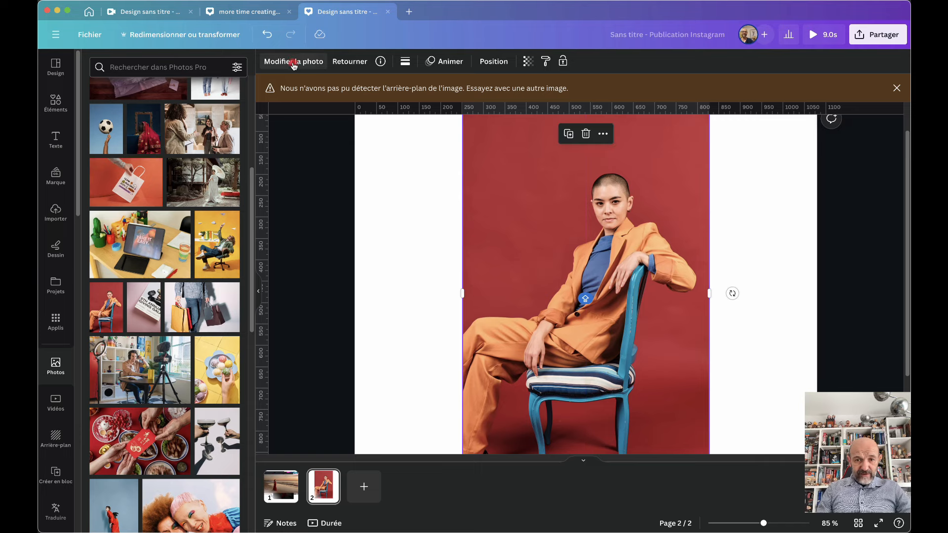
Remove the photo's red background and shift the cut-out person slightly left
left_click(294, 63)
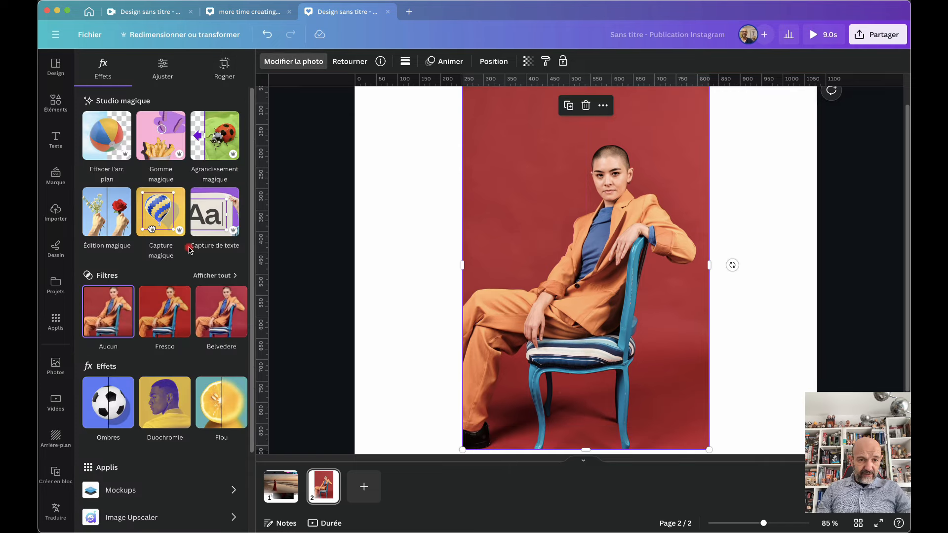
left_click(107, 131)
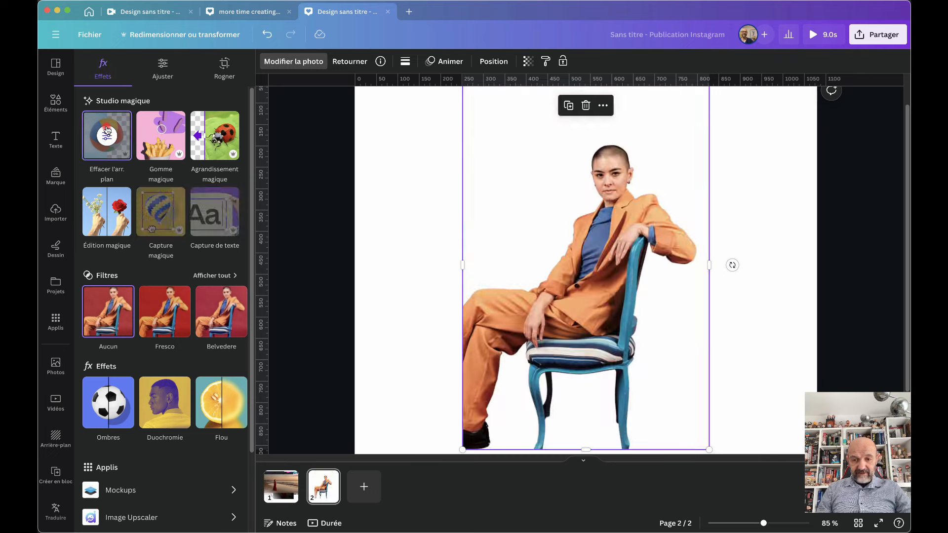
mouse_move(577, 282)
left_mouse_down()
mouse_move(503, 283)
mouse_move(575, 286)
mouse_move(552, 285)
mouse_move(567, 285)
left_mouse_up()
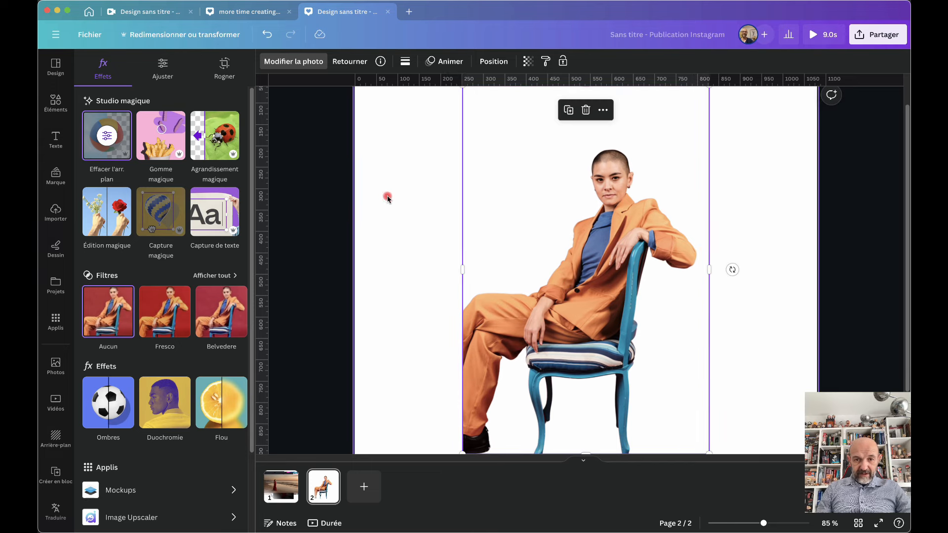
left_click(387, 196)
left_click(268, 61)
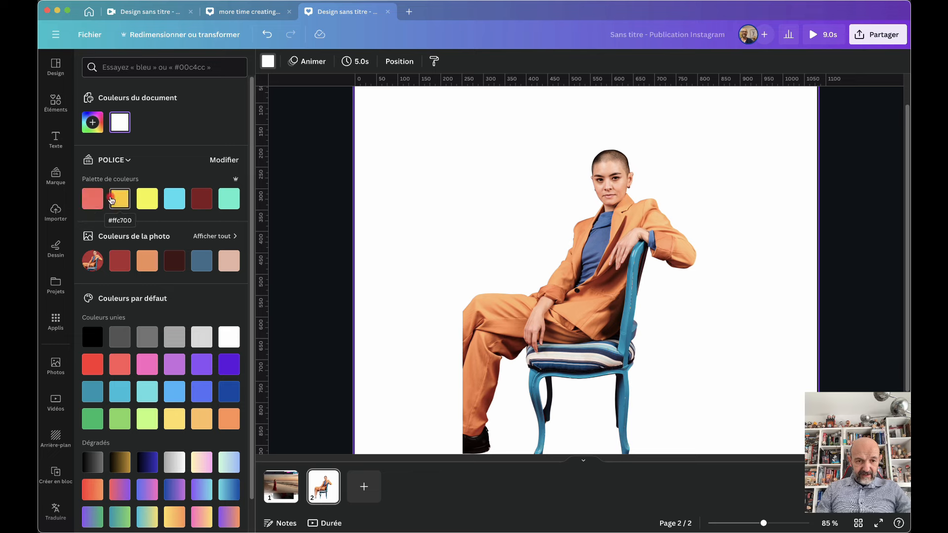
Fill page 2 with the photo's dark red and move the seated woman back toward centre
left_click(119, 265)
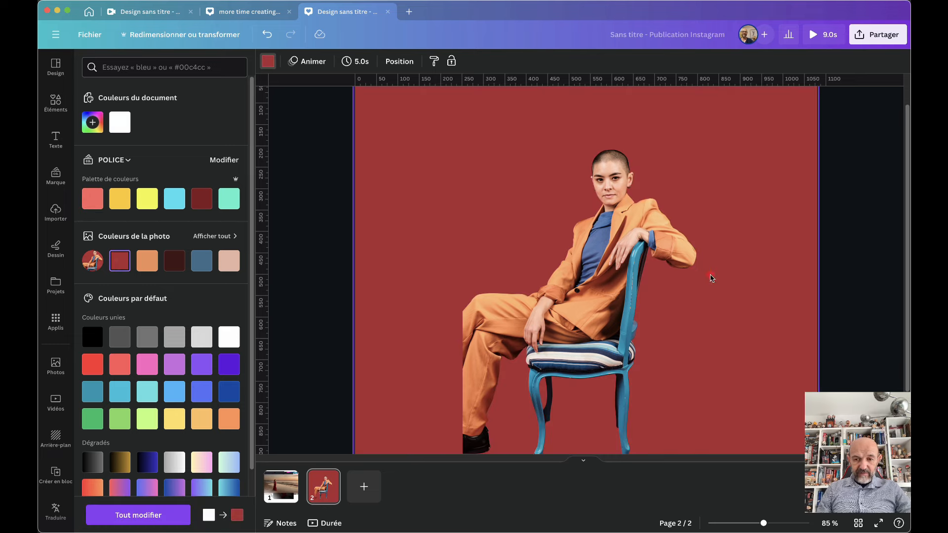
mouse_move(571, 301)
left_mouse_down()
mouse_move(463, 300)
mouse_move(564, 301)
left_mouse_up()
left_click(434, 303)
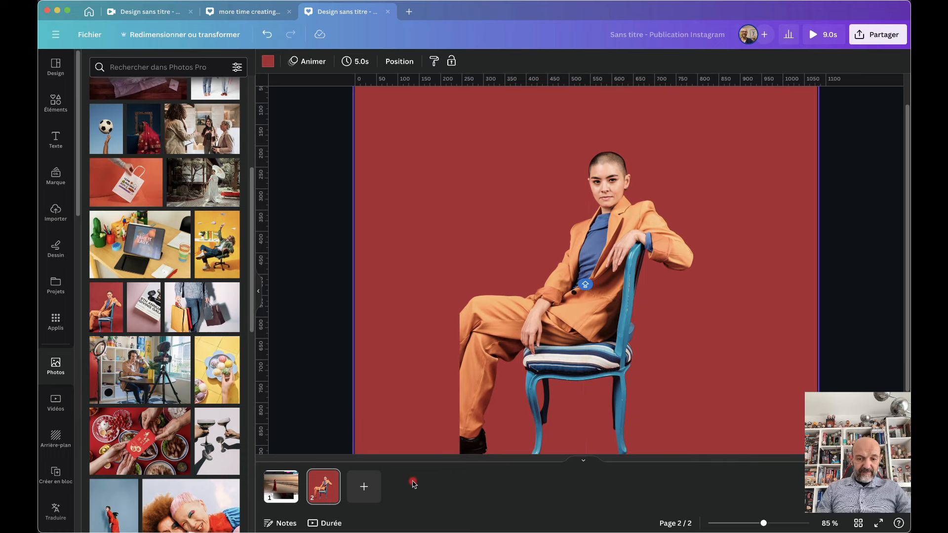
left_click(552, 371)
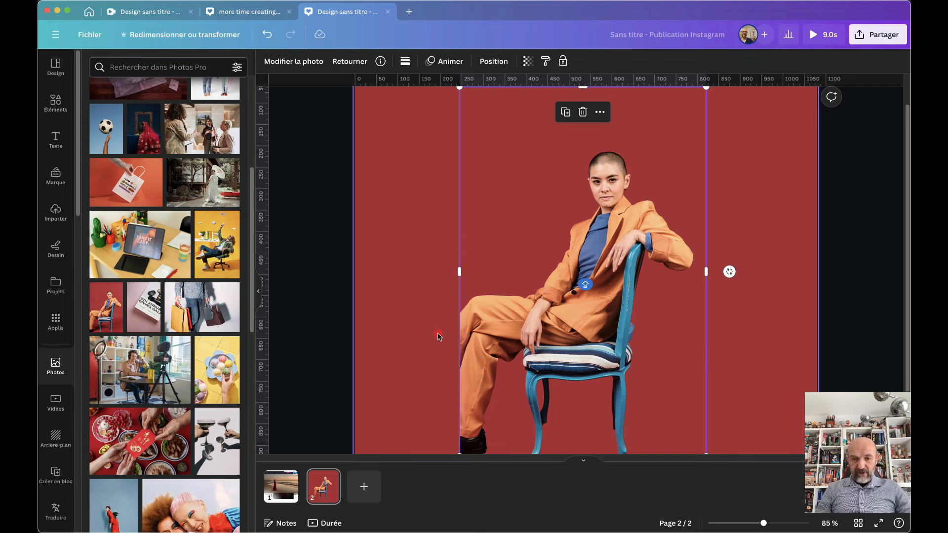
left_click(304, 66)
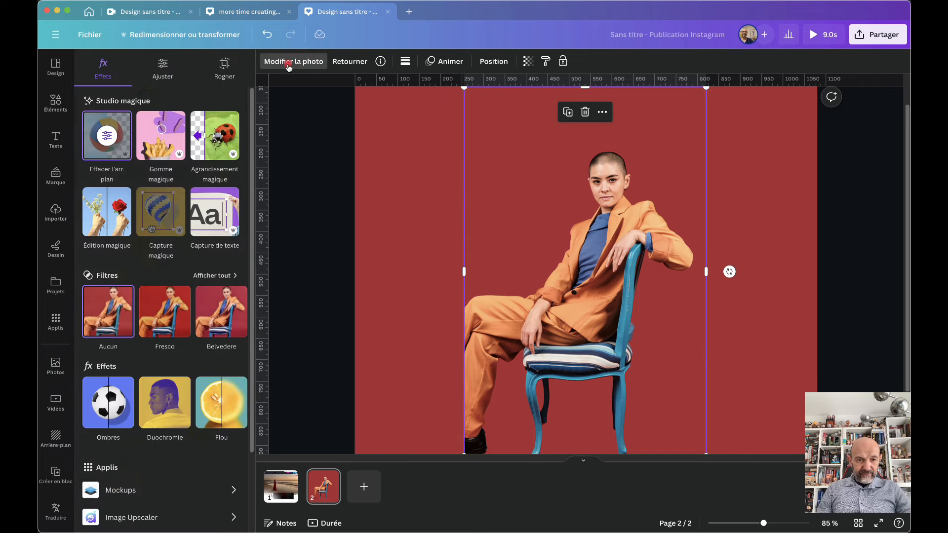
Magic Expand the portrait to the whole page, shifting the person right, and generate versions
left_click(210, 144)
left_click(167, 185)
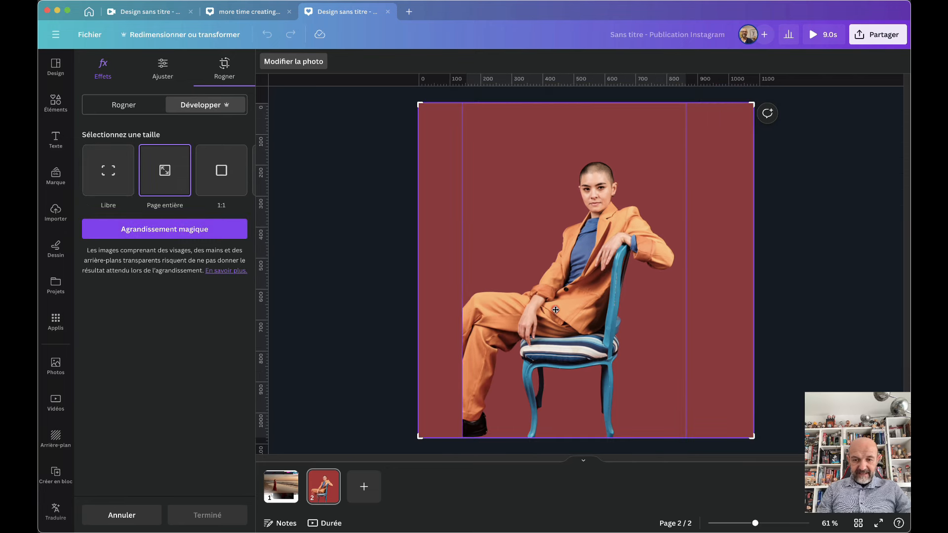
left_click_drag(556, 309, 630, 310)
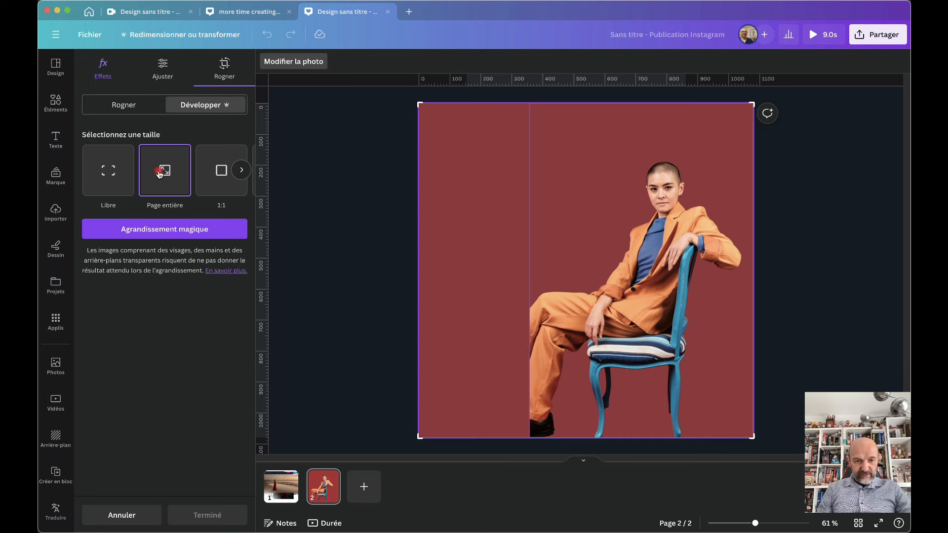
left_click(162, 230)
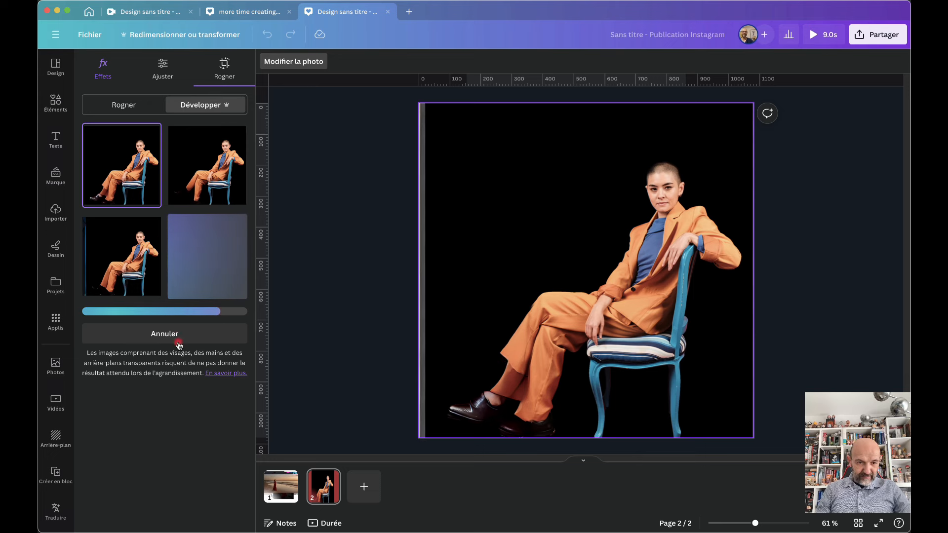
Compare the four expanded versions and keep the third, with a blue strip on the left
left_click(134, 260)
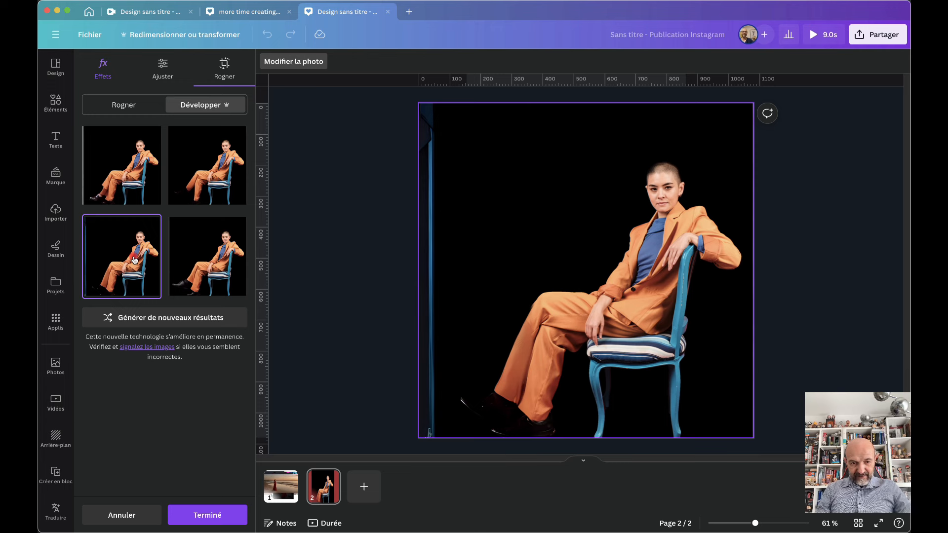
left_click(211, 172)
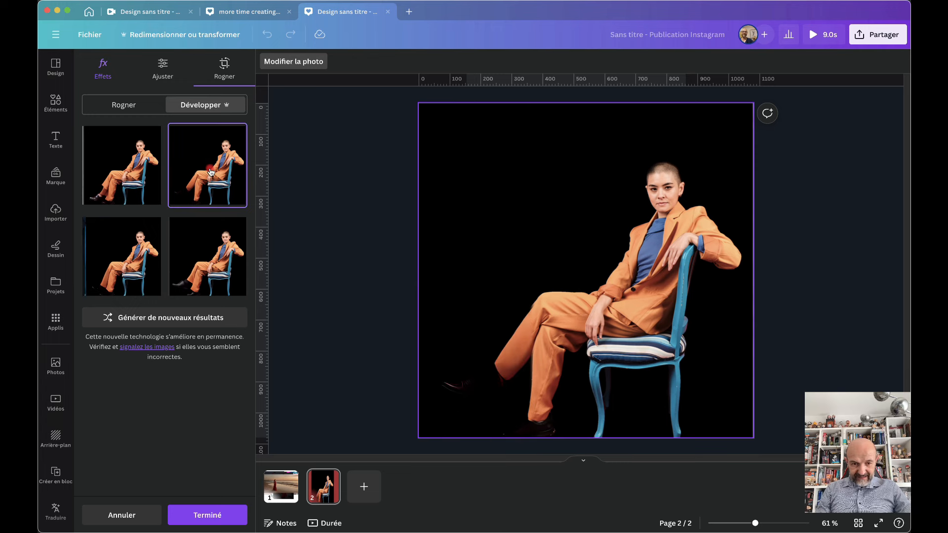
left_click(204, 266)
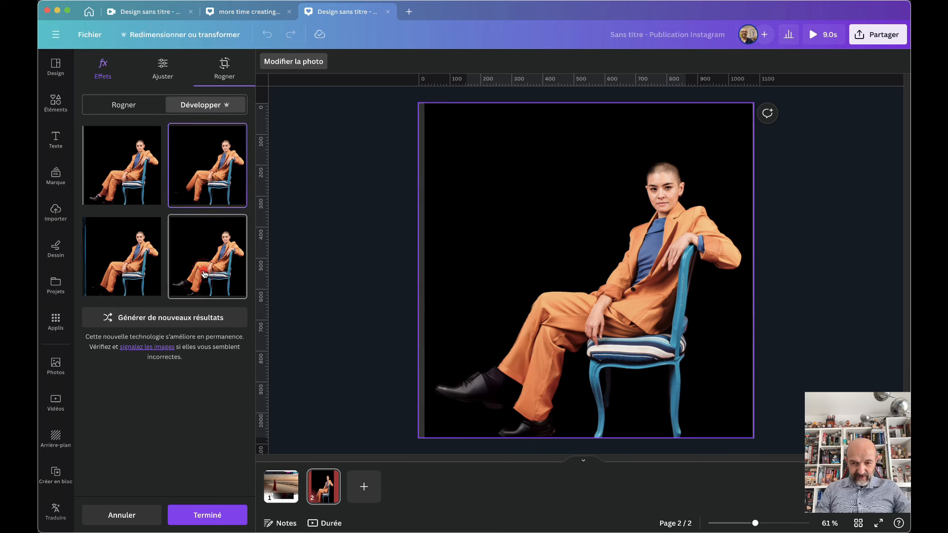
left_click(194, 204)
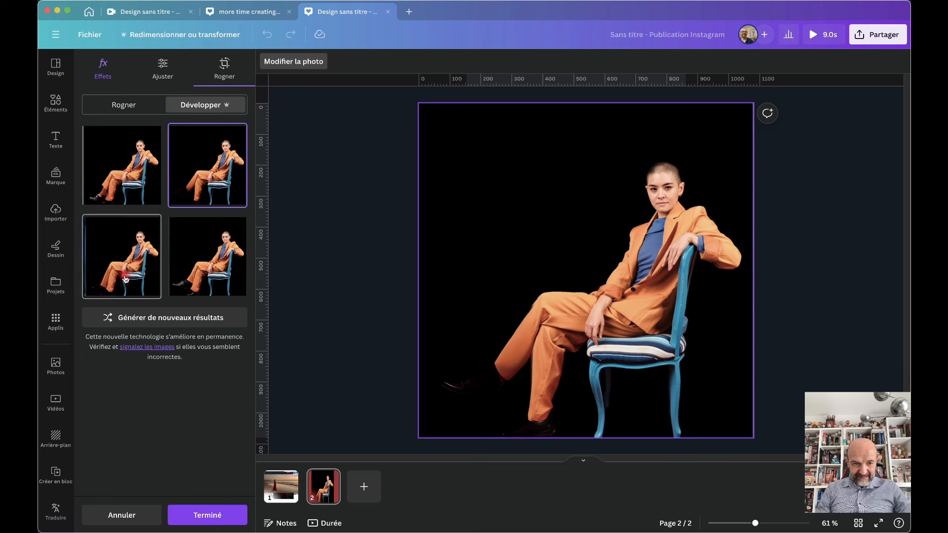
left_click(126, 279)
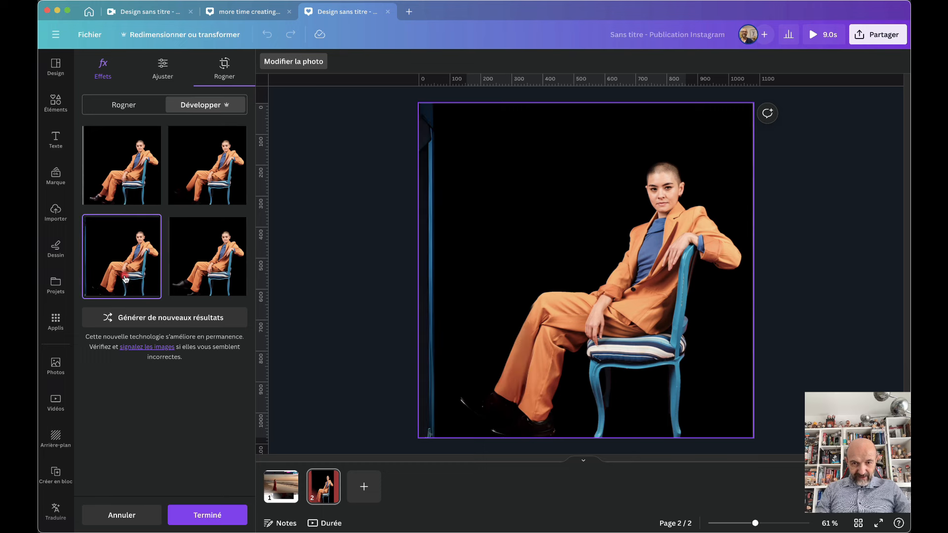
left_click(104, 179)
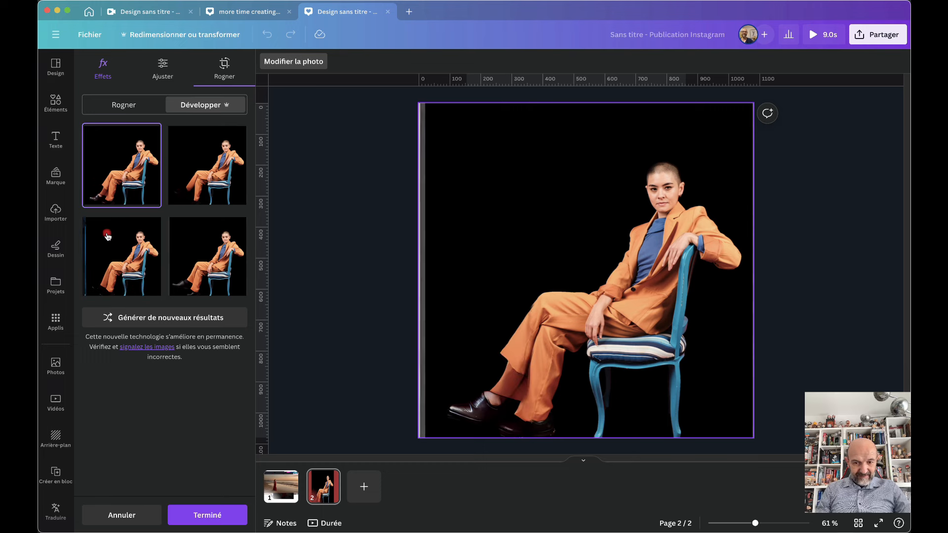
left_click(109, 273)
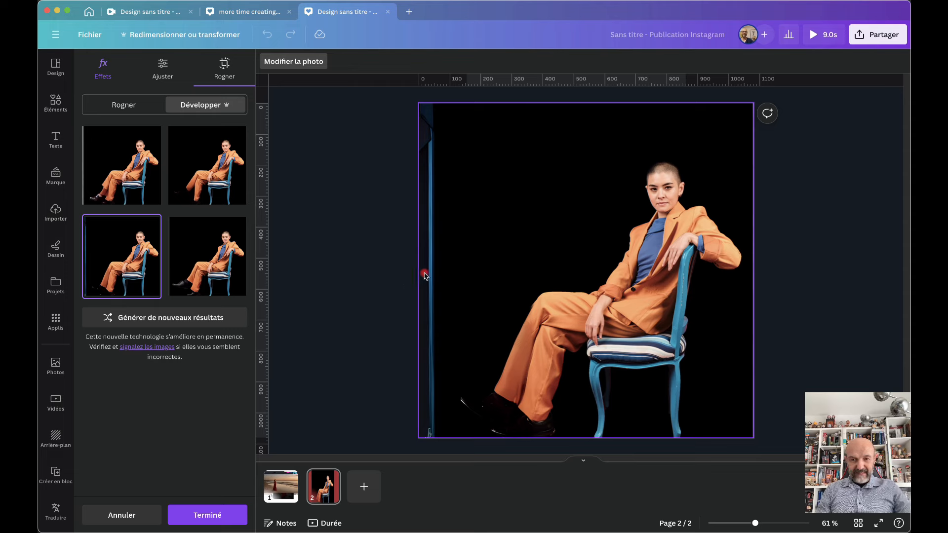
Brush away the blue strip down the portrait's left edge with Magic Eraser
left_click(296, 63)
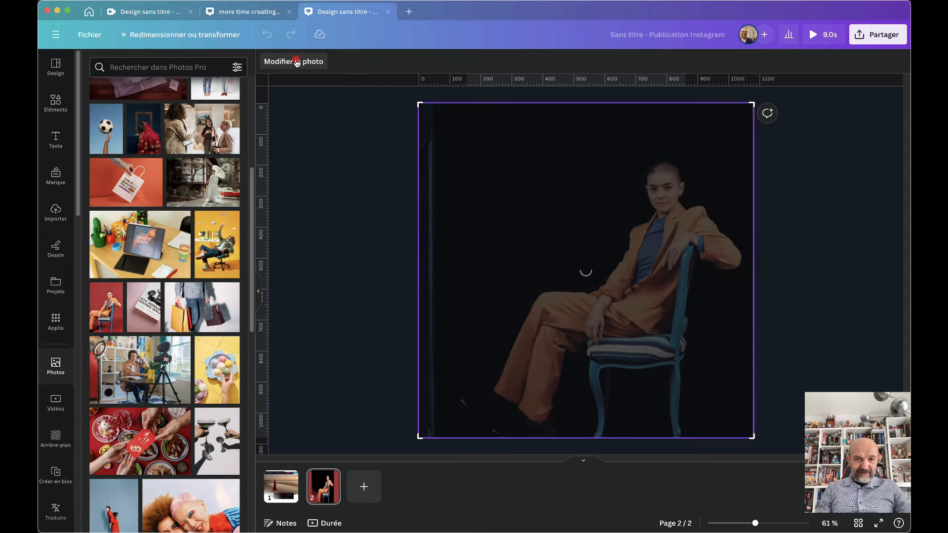
left_click(296, 62)
left_click(168, 138)
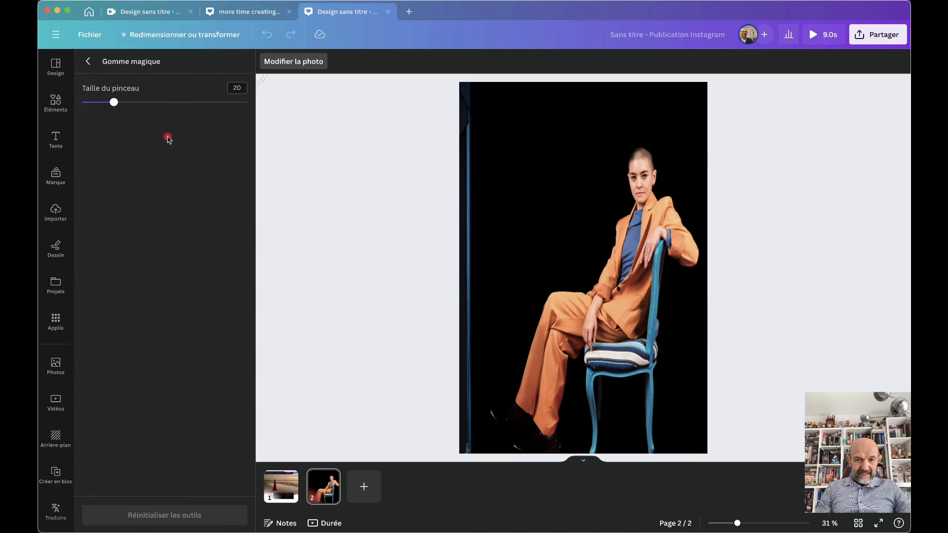
left_click_drag(471, 123, 470, 454)
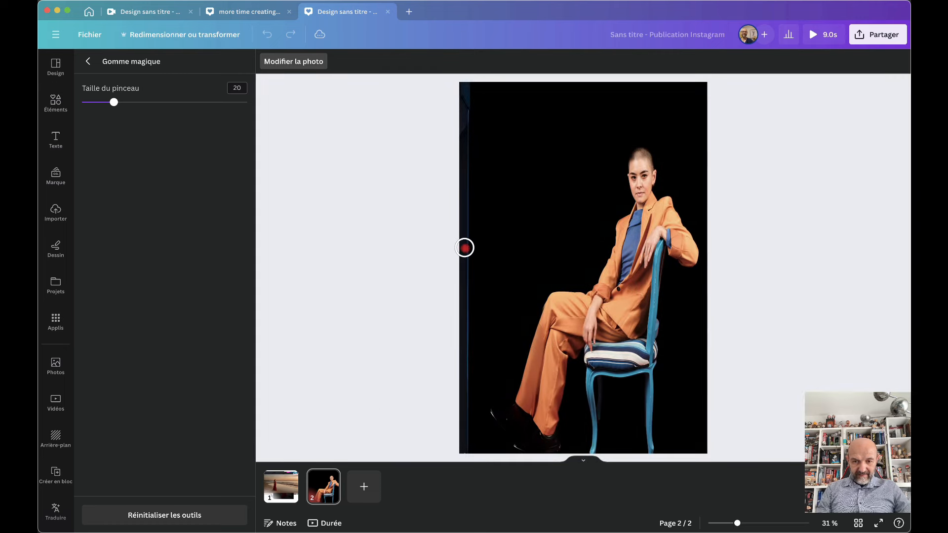
mouse_move(465, 247)
left_mouse_down()
mouse_move(465, 130)
mouse_move(465, 442)
mouse_move(467, 103)
mouse_move(451, 409)
mouse_move(459, 468)
mouse_move(464, 439)
left_mouse_up()
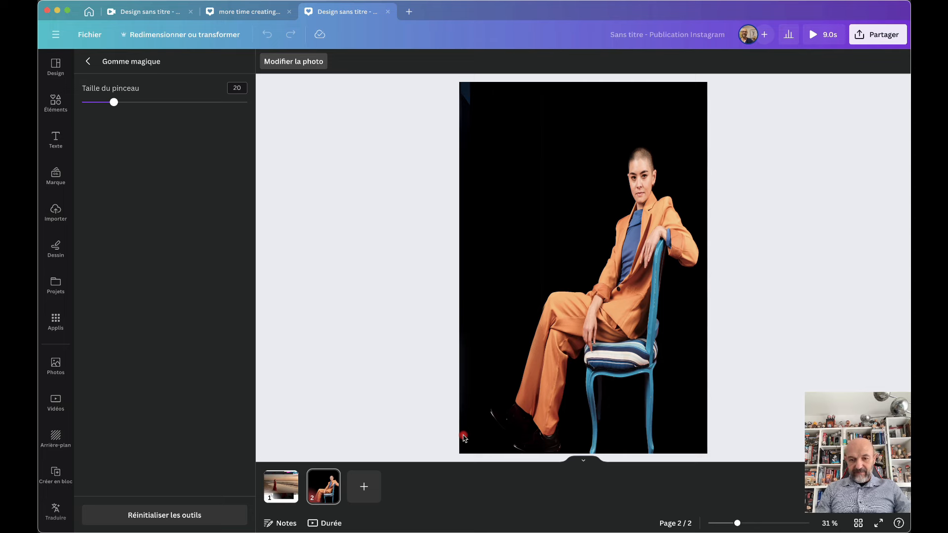
scroll(277, 181, "up", 2)
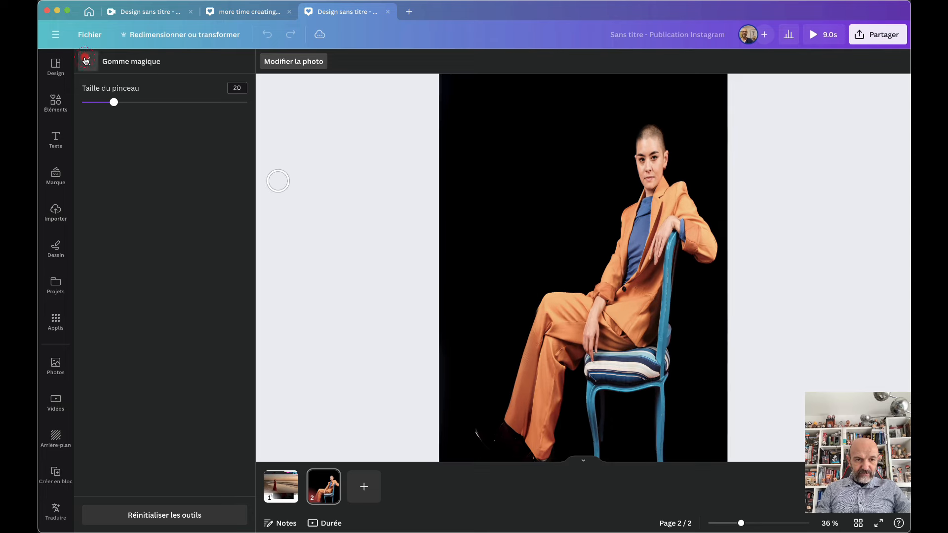
left_click(85, 60)
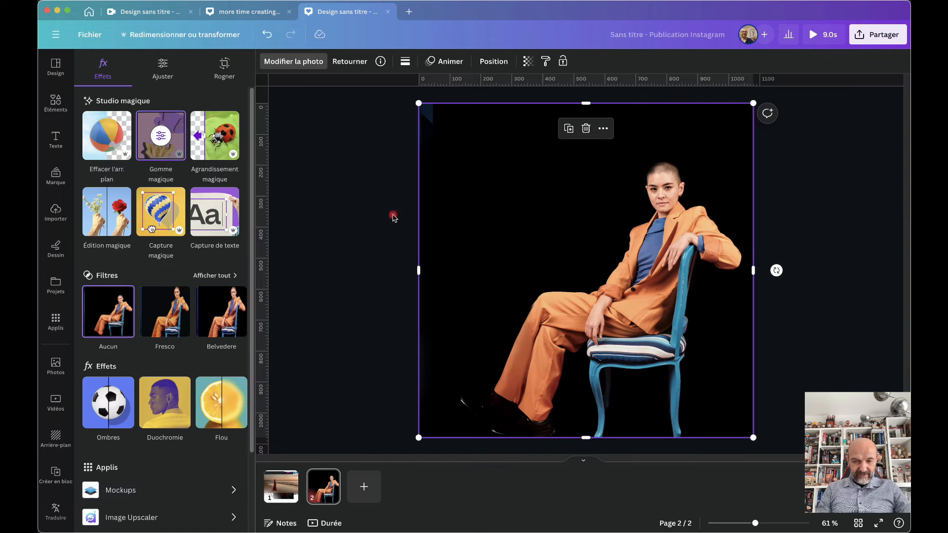
Add page 3 and stretch the two-children photo across its lower half at full page width
left_click(365, 488)
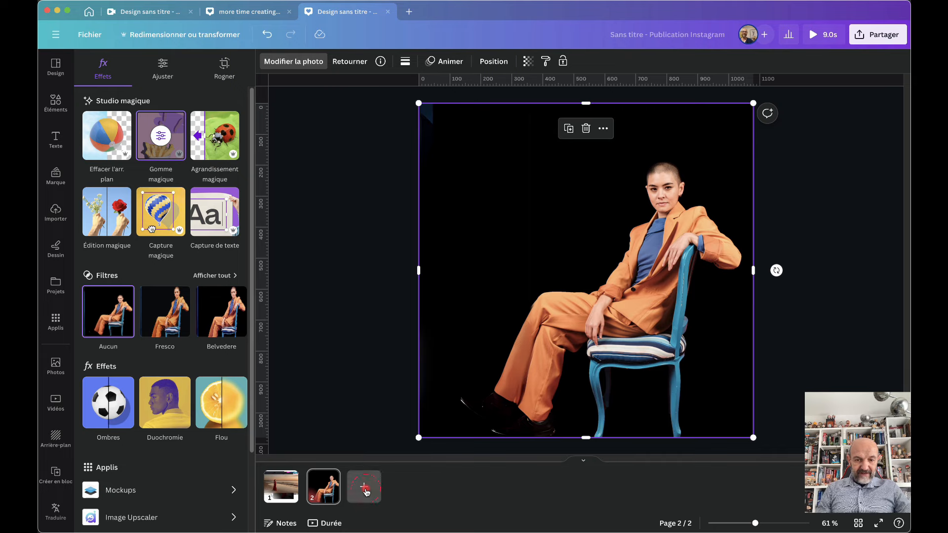
scroll(205, 368, "down", 3)
scroll(205, 368, "down", 4)
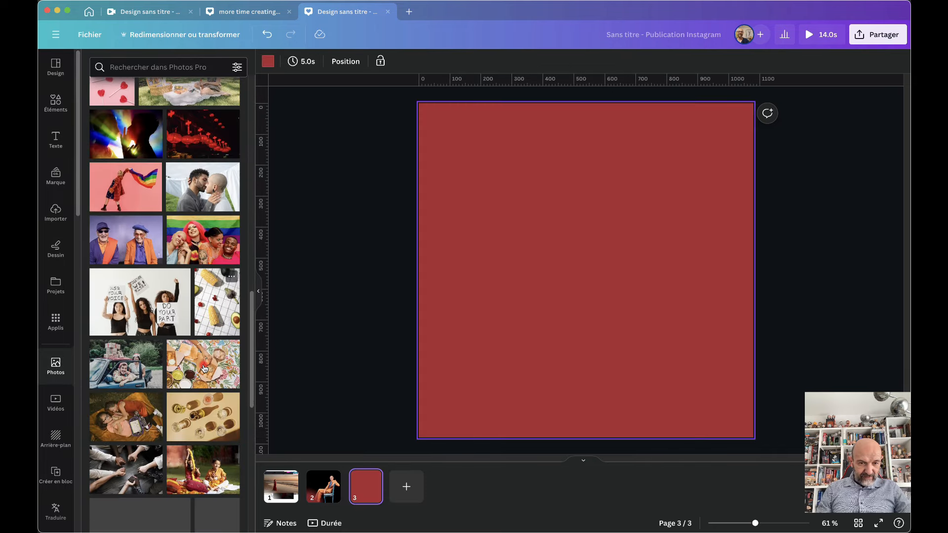
scroll(205, 368, "down", 1)
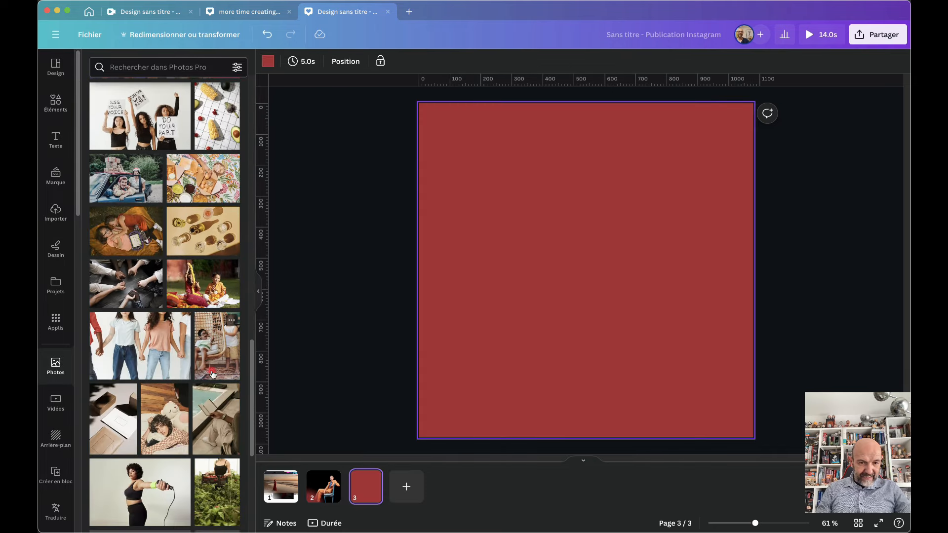
left_click(194, 284)
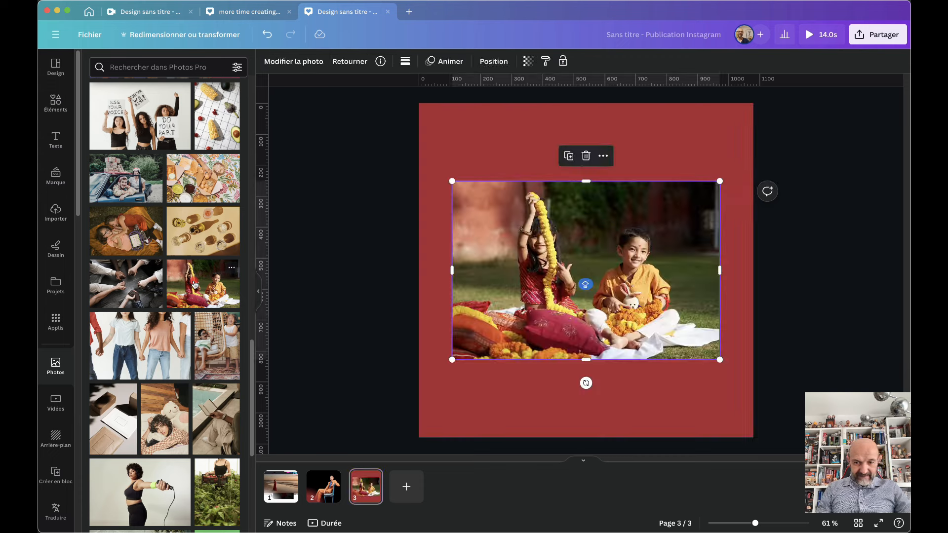
left_click_drag(628, 241, 634, 319)
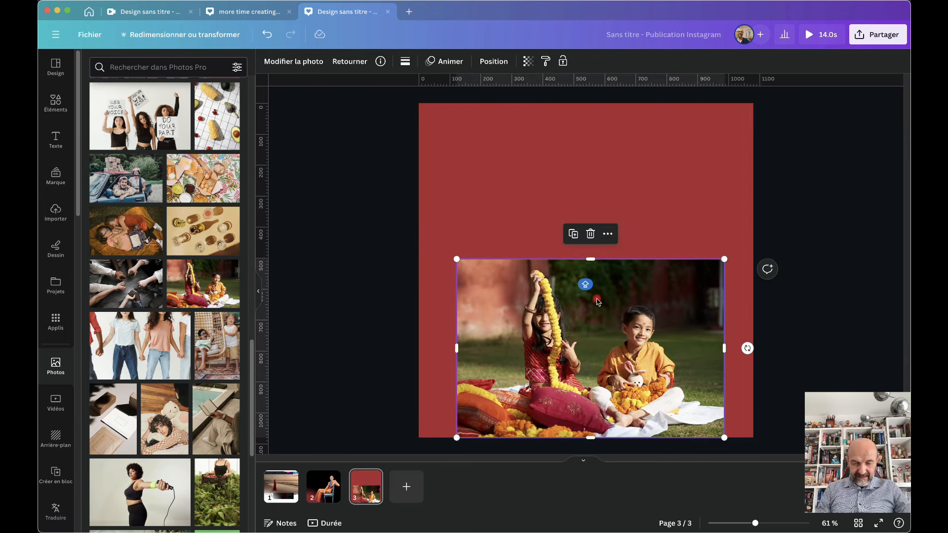
left_click_drag(458, 263, 459, 262)
left_click_drag(445, 255, 419, 235)
left_click_drag(730, 338, 751, 333)
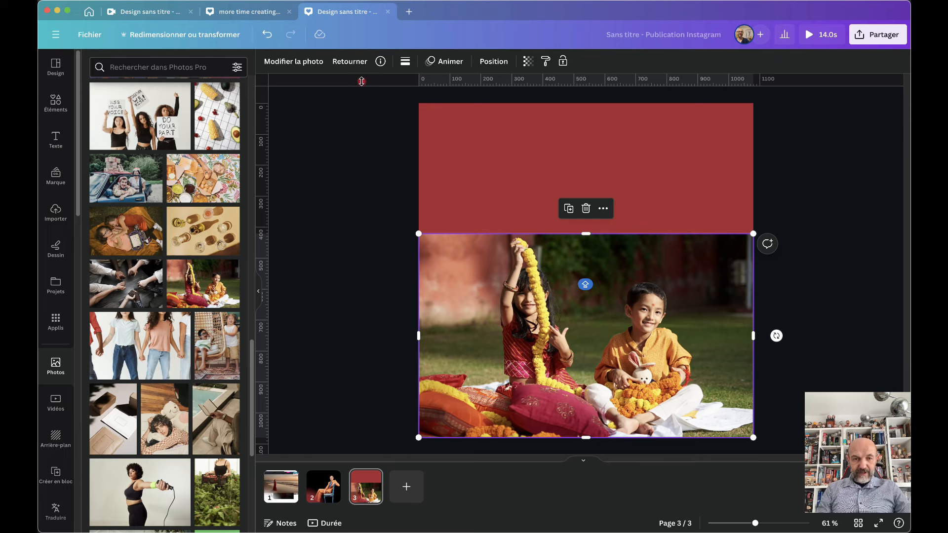
left_click(301, 67)
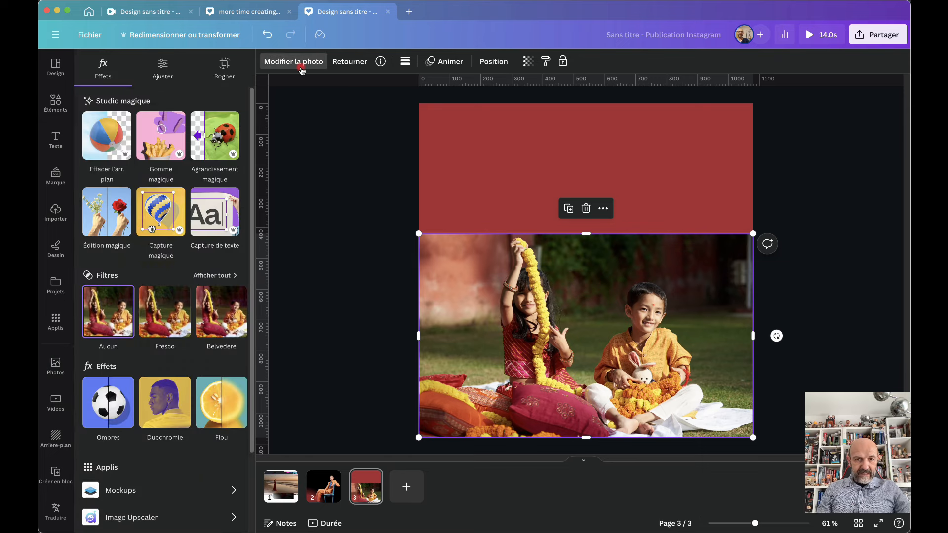
Cut the two children out of their photo background with Magic Grab and test moving them
left_click(151, 213)
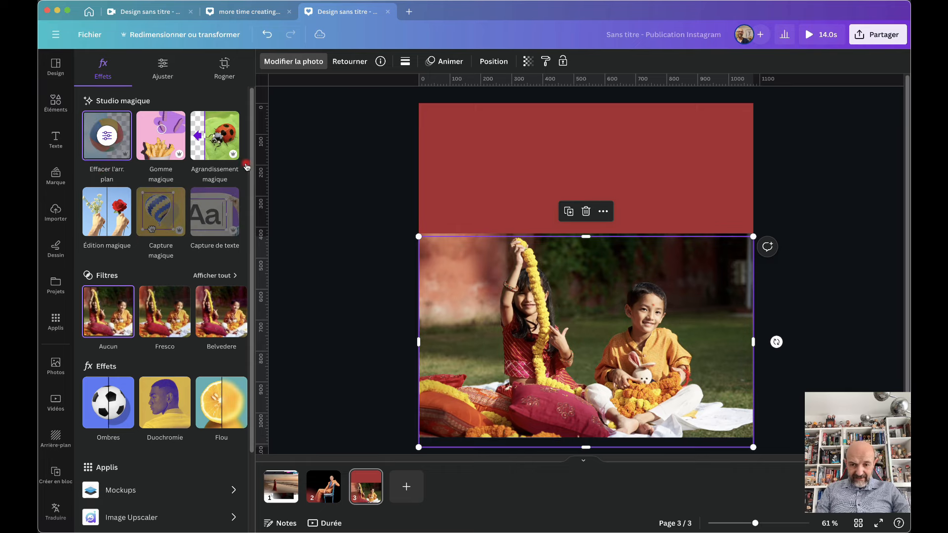
left_click_drag(539, 352, 588, 344)
mouse_move(540, 263)
left_mouse_down()
mouse_move(468, 263)
mouse_move(538, 268)
left_mouse_up()
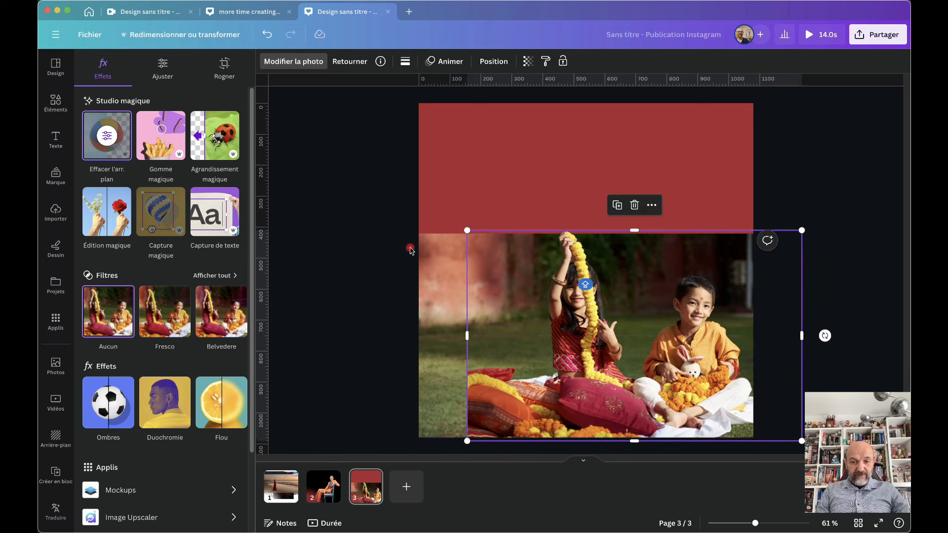
key("super+z")
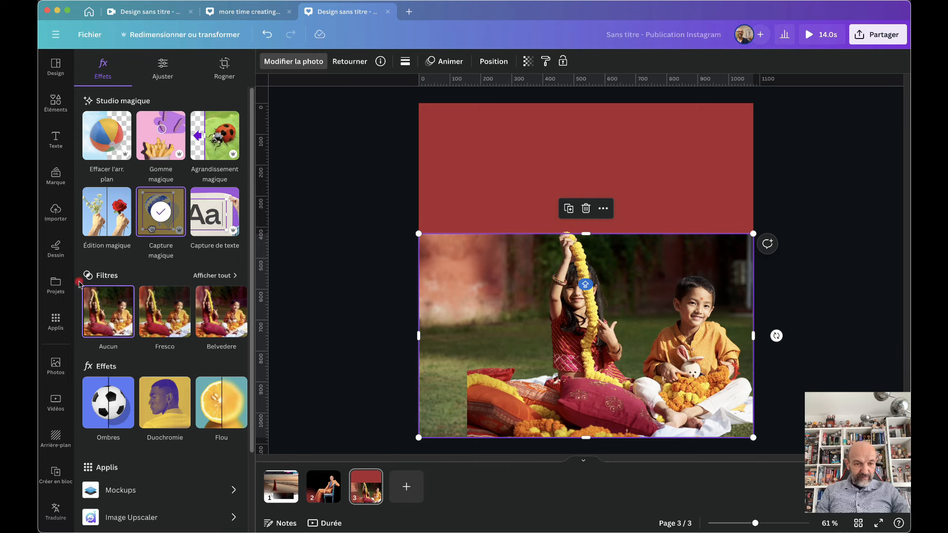
Search stock photos for 'PLAGE' and stretch the blurred beach photo over all of page 3
left_click(55, 364)
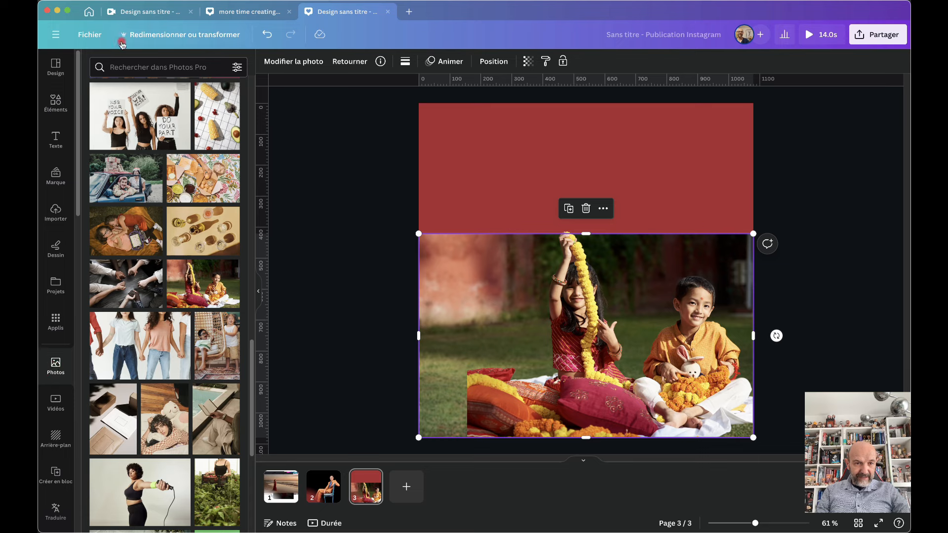
left_click(123, 67)
type("PLAGE")
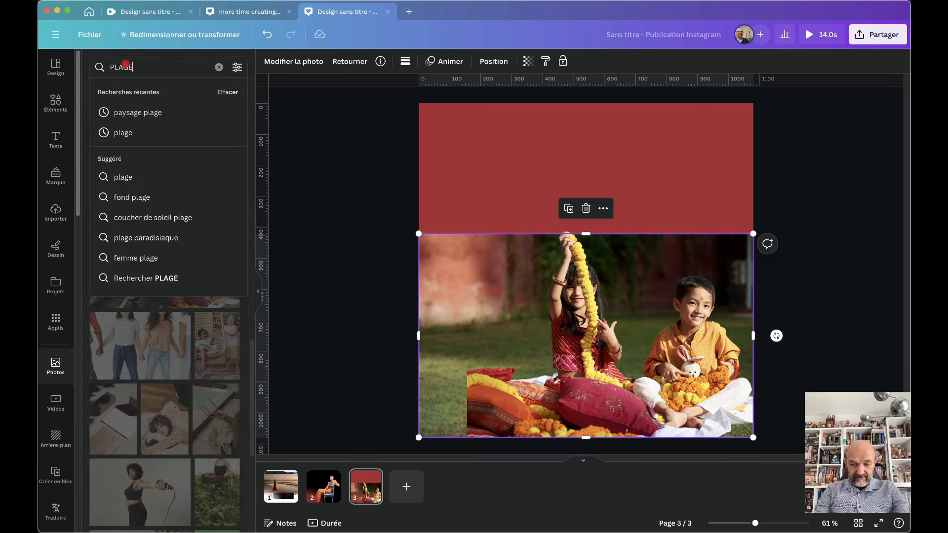
key("Return")
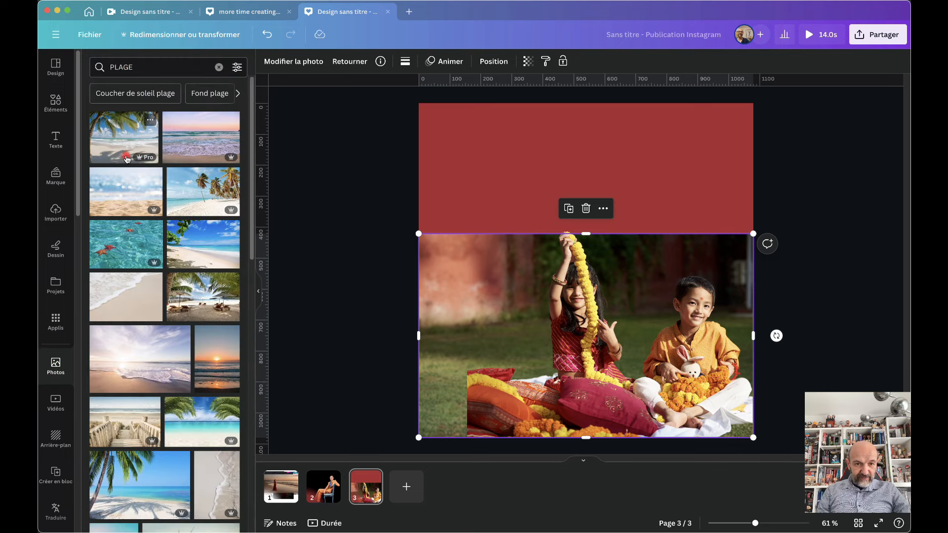
left_click(130, 193)
left_click_drag(525, 250, 491, 173)
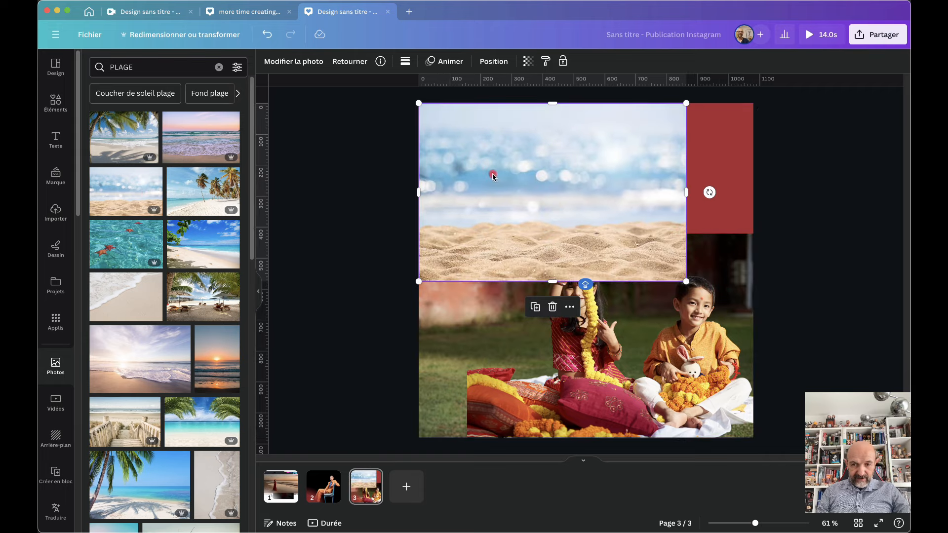
left_click_drag(685, 284, 925, 439)
Raise the children cutout above the beach photo in Layers, reposition it, then delete the beach photo
left_click(495, 63)
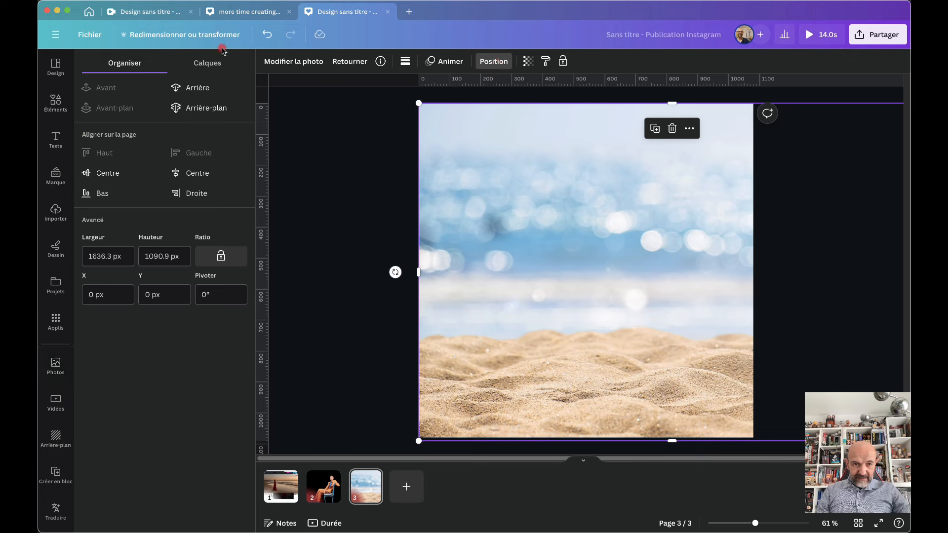
left_click(207, 62)
left_click_drag(191, 153, 191, 123)
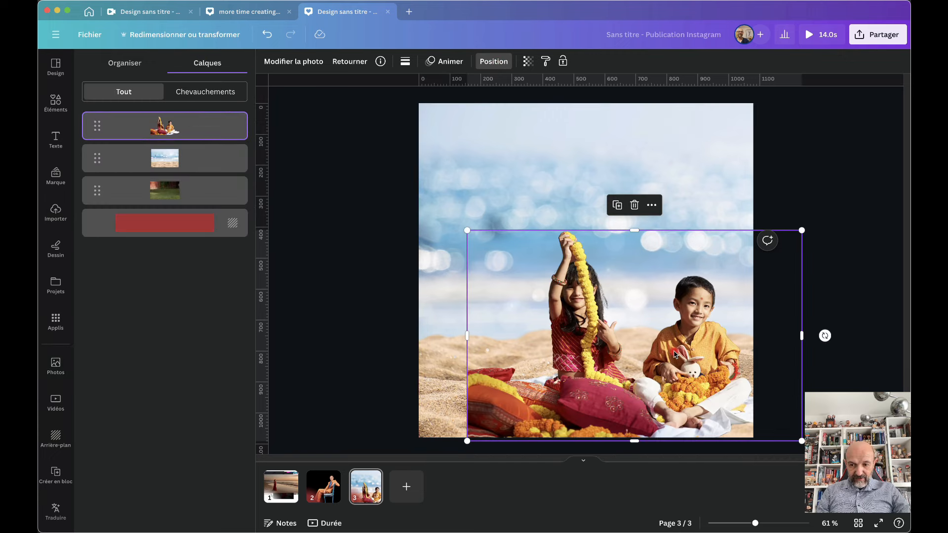
left_click_drag(655, 358, 608, 356)
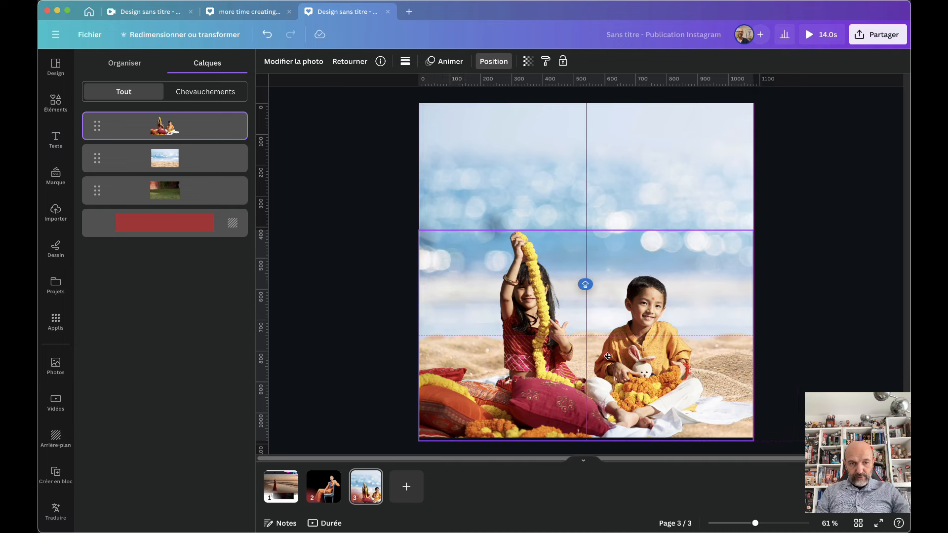
left_click_drag(608, 357, 644, 356)
left_click(446, 138)
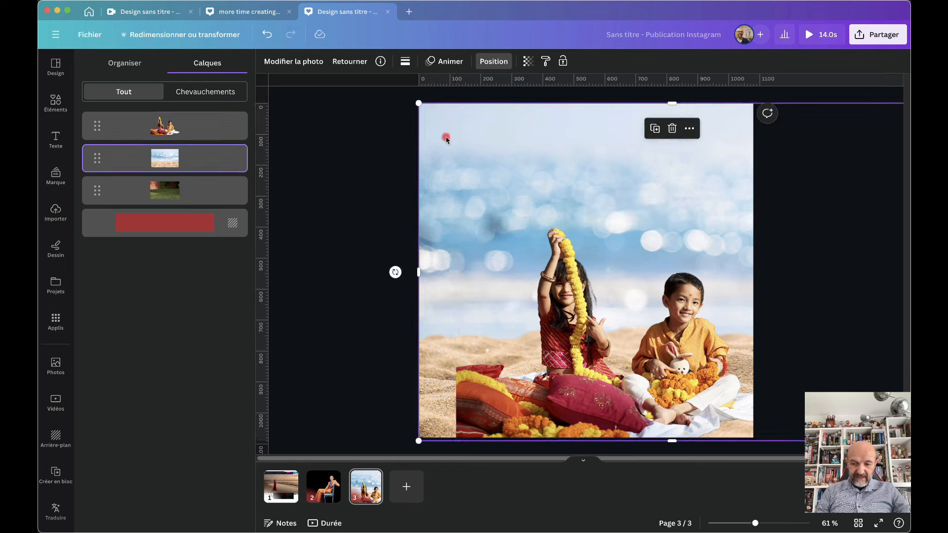
key("BackSpace")
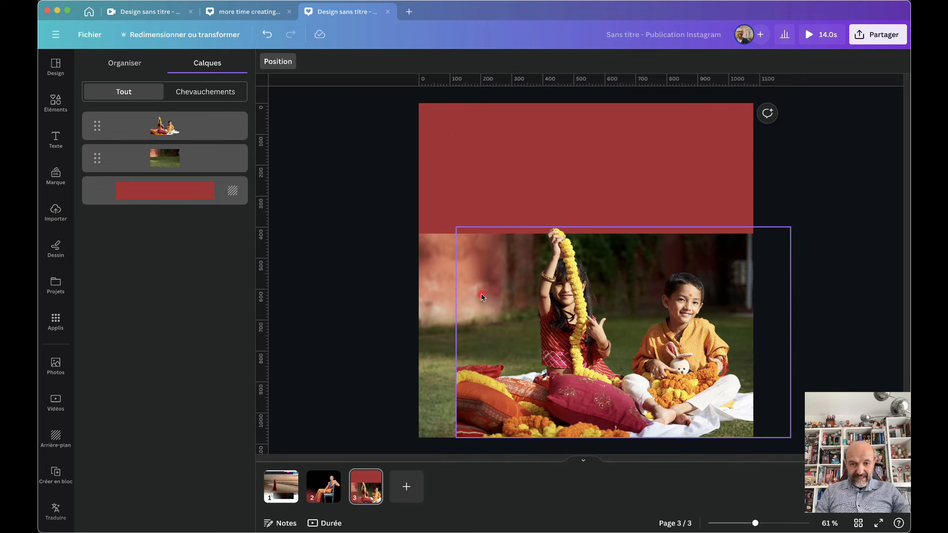
Magic Expand the garden background photo behind the children to fill the whole page
left_click(436, 274)
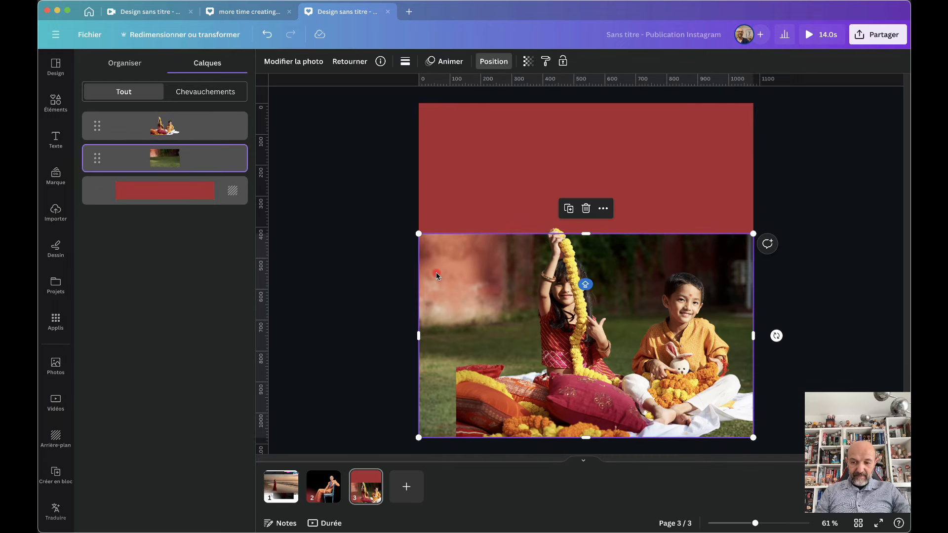
left_click(303, 59)
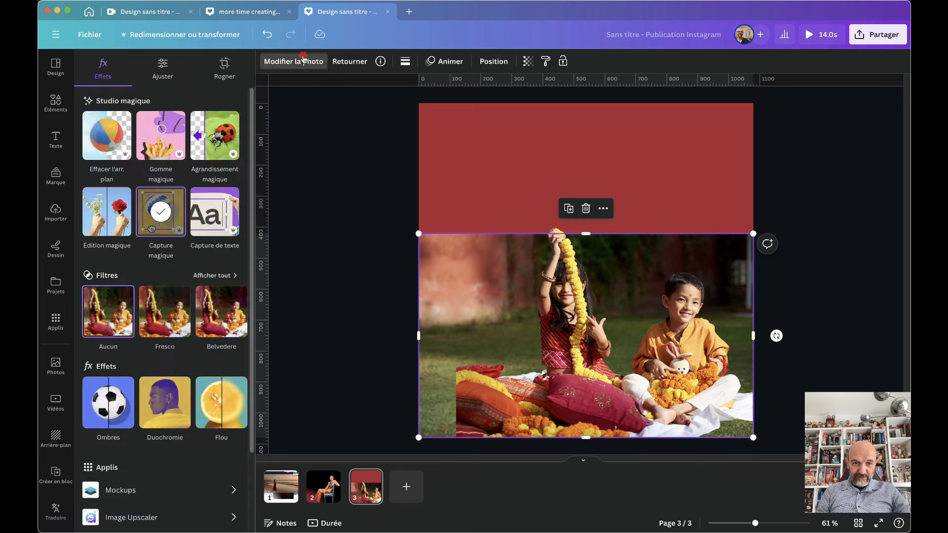
left_click(212, 145)
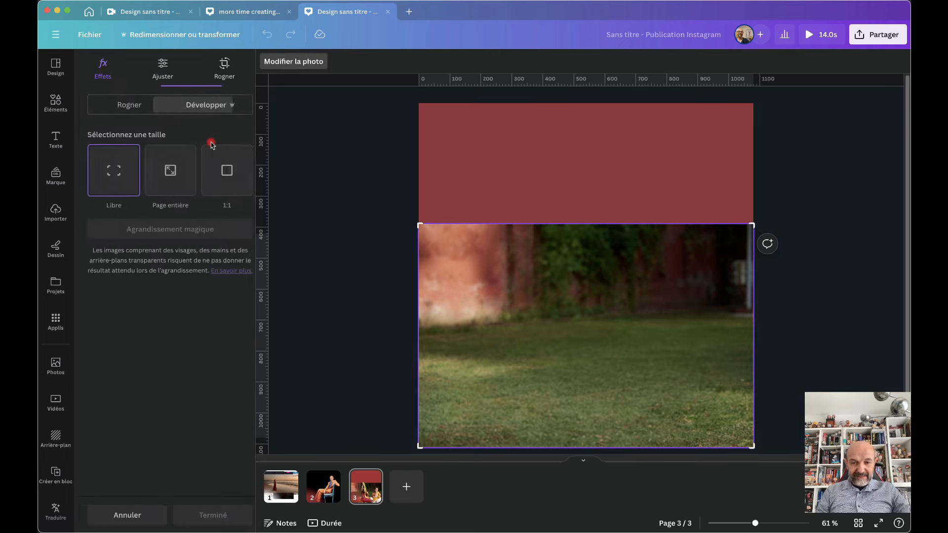
left_click(165, 184)
left_click(170, 231)
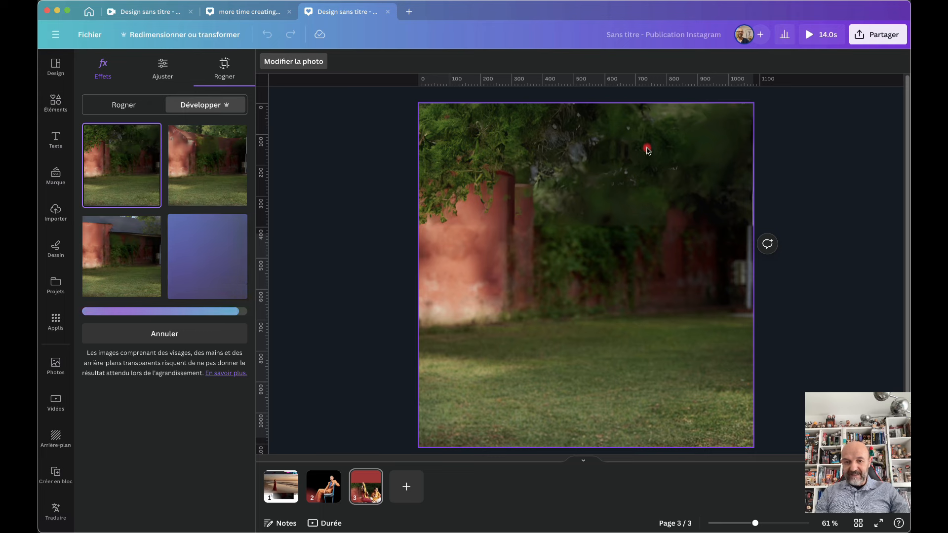
Compare the four expansion variants and apply the first, with foliage across the top
left_click(202, 154)
left_click(129, 155)
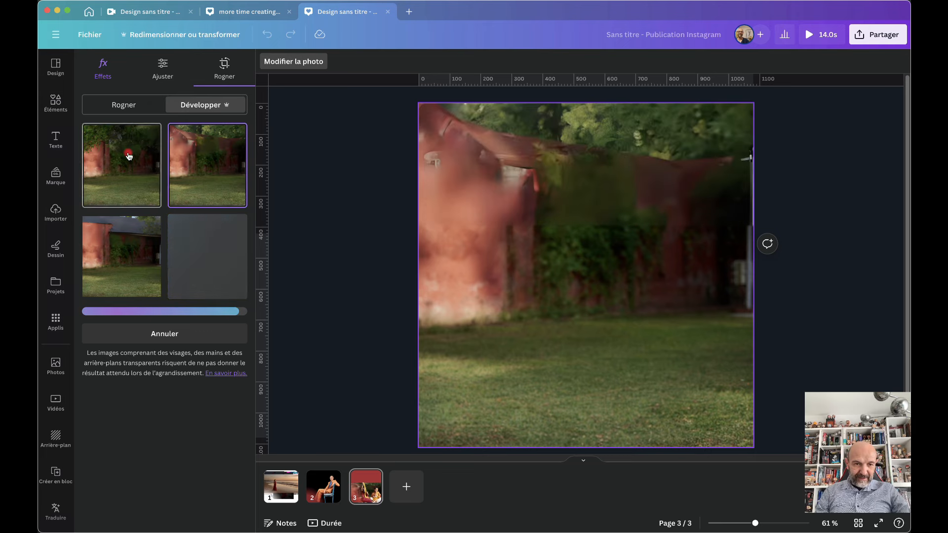
left_click(111, 237)
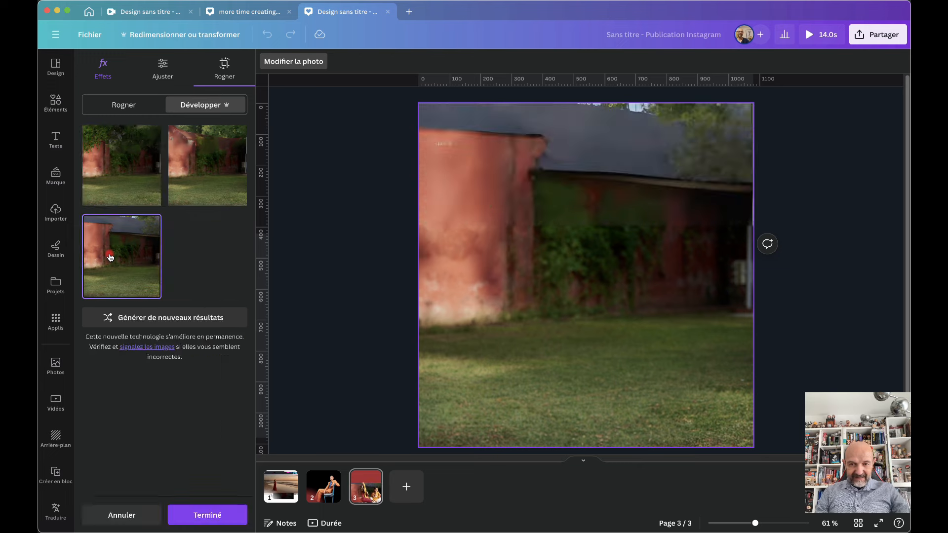
left_click(184, 268)
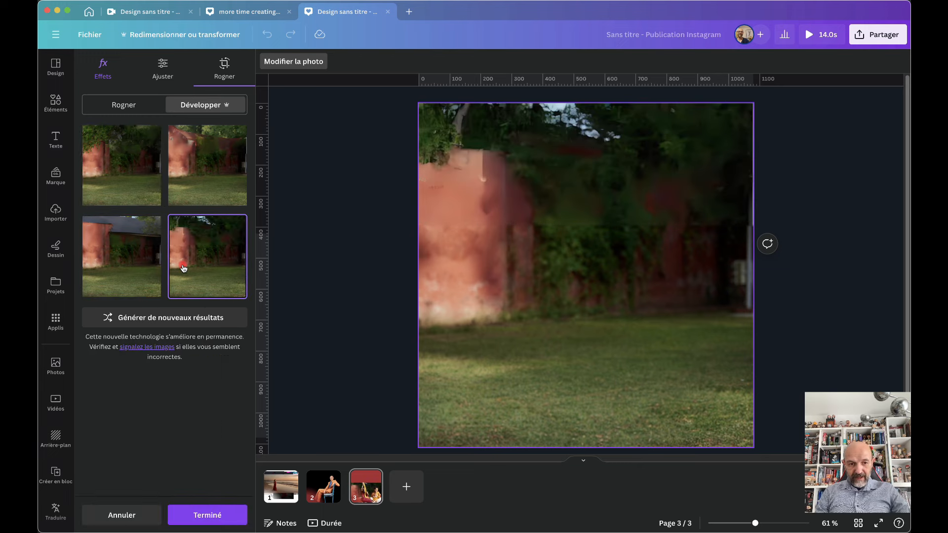
left_click(119, 172)
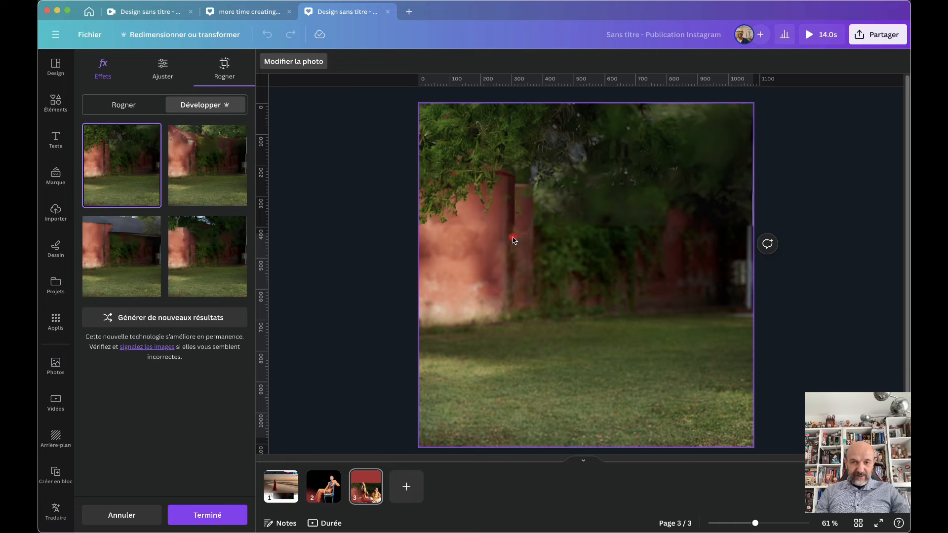
left_click(232, 520)
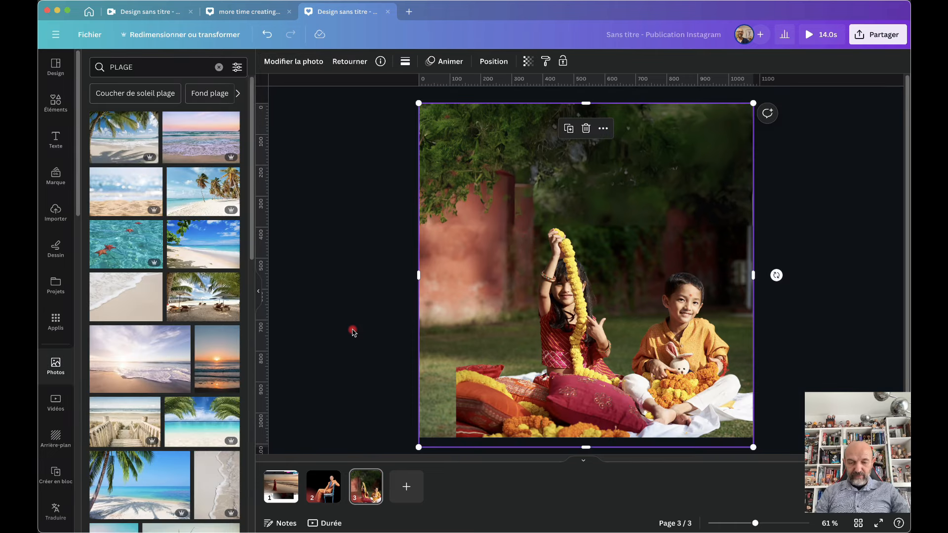
left_click(357, 222)
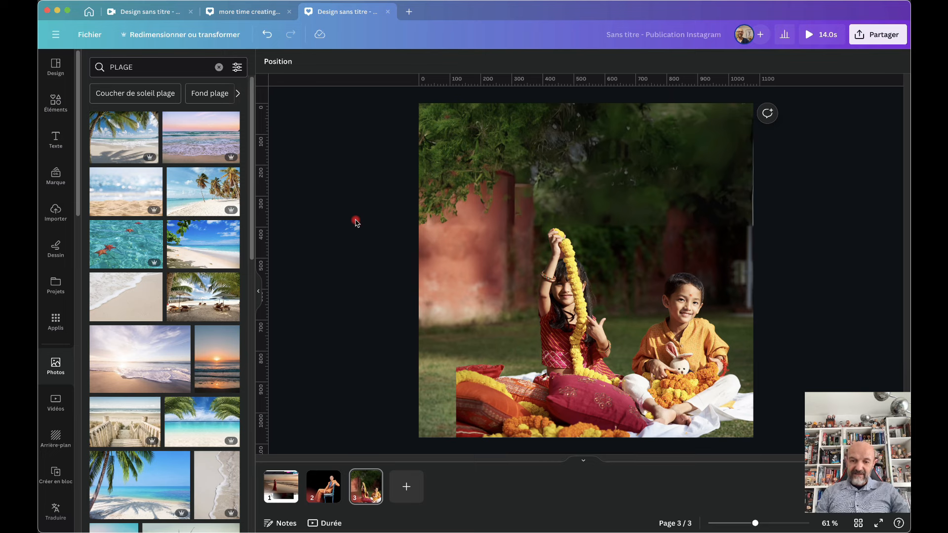
Align the children photo to the left page edge and brush over the girl's garland for Magic Edit
left_click(567, 404)
left_click_drag(568, 404, 532, 405)
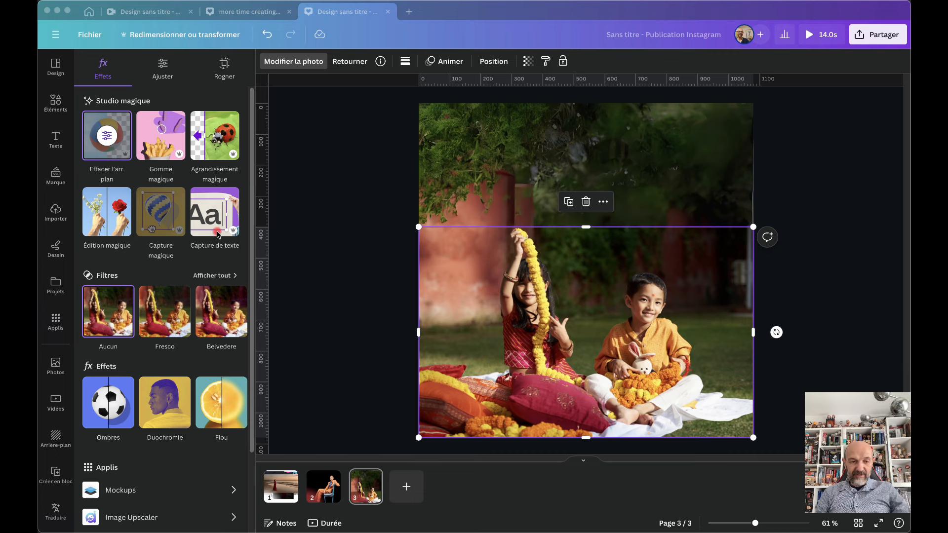
left_click(130, 217)
mouse_move(557, 357)
left_mouse_down()
mouse_move(512, 344)
mouse_move(506, 331)
mouse_move(512, 249)
mouse_move(489, 130)
left_mouse_up()
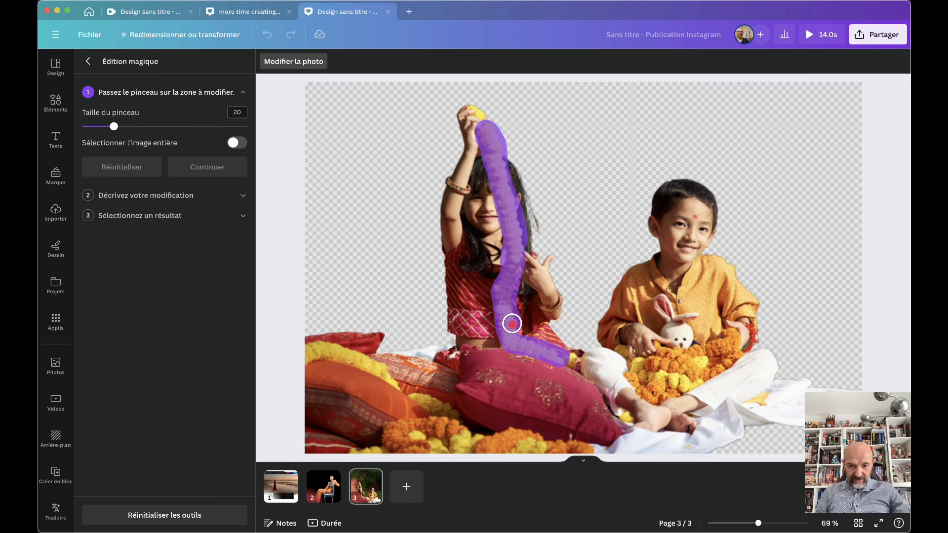
left_click_drag(512, 331, 513, 333)
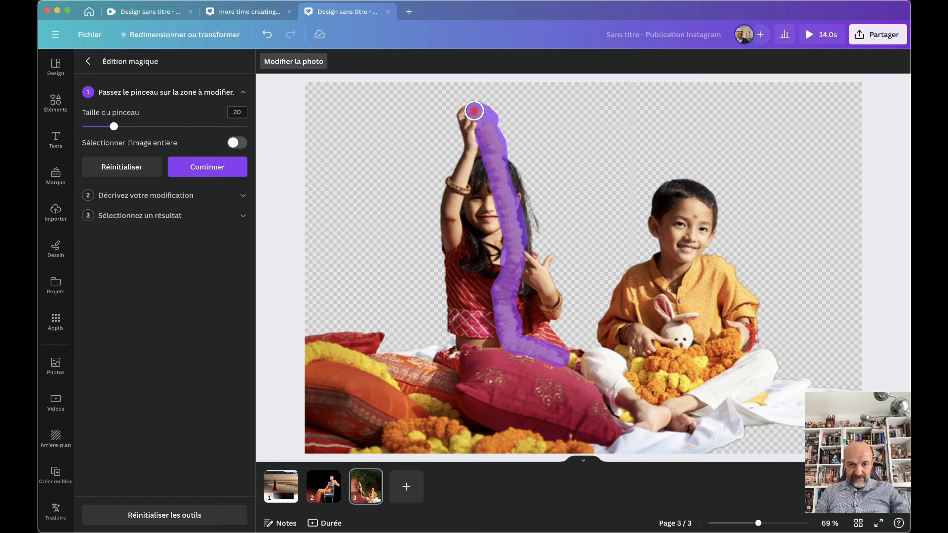
mouse_move(474, 110)
left_mouse_down()
mouse_move(440, 95)
mouse_move(428, 108)
left_mouse_up()
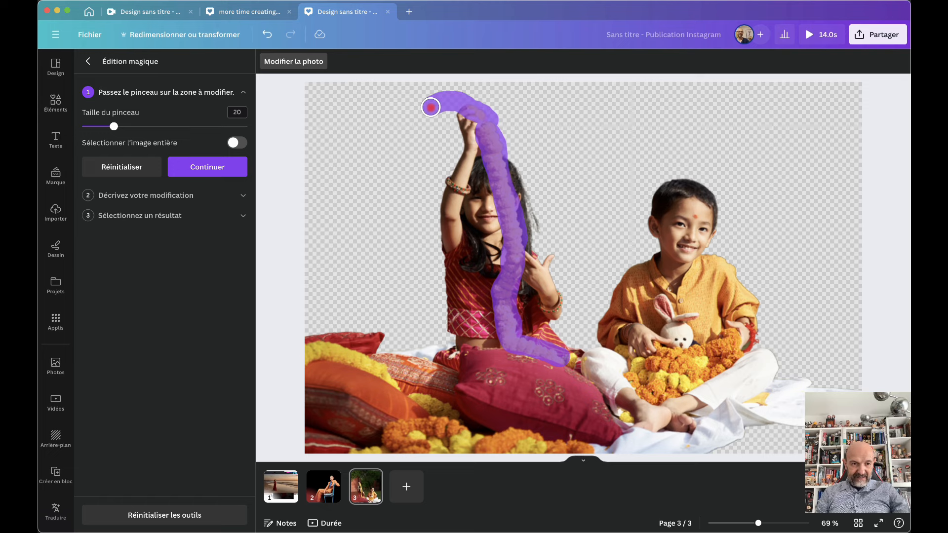
left_click(204, 169)
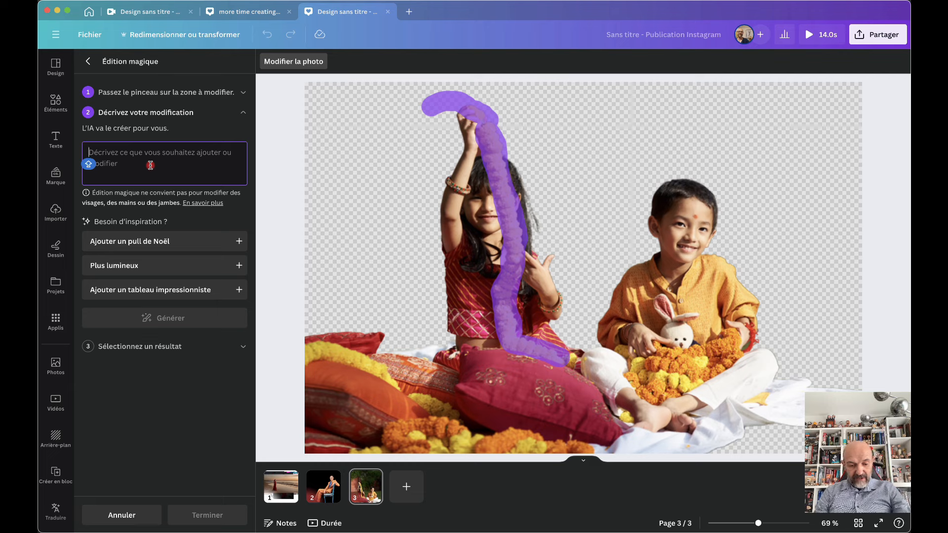
Generate 'python' replacements for the garland and apply the first, green-snake result
type("python")
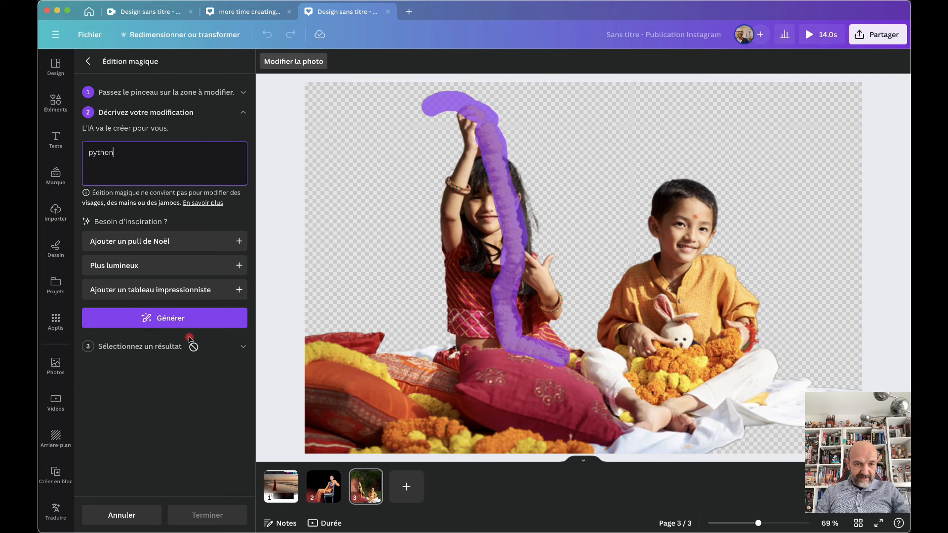
left_click(176, 320)
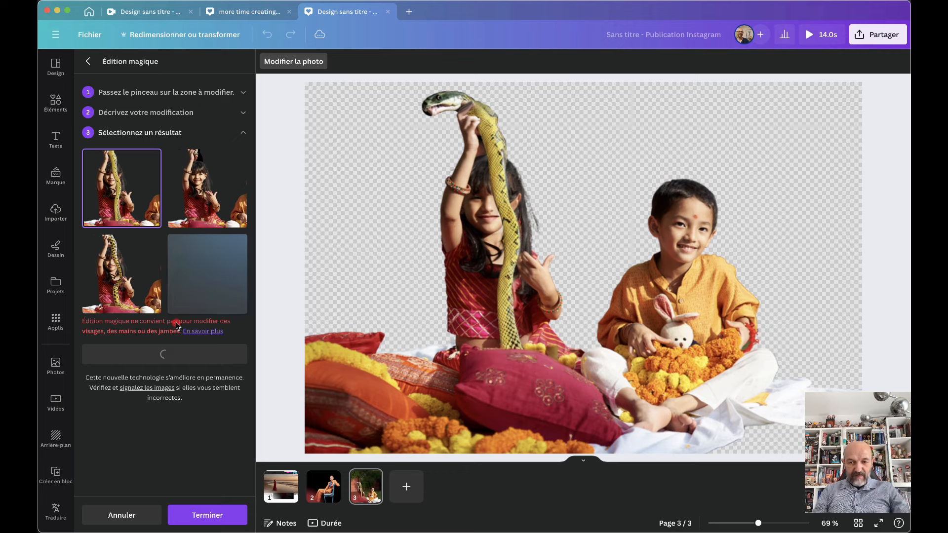
scroll(512, 337, "up", 5)
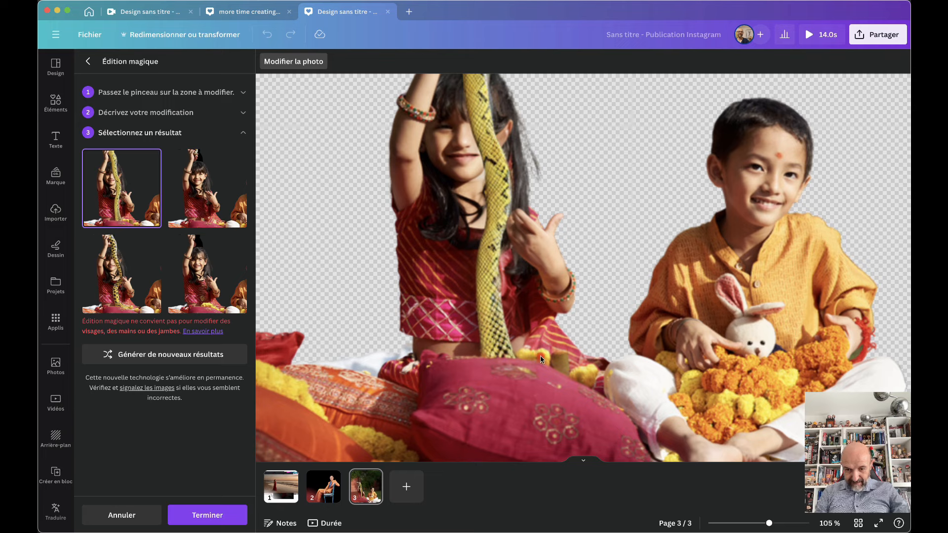
scroll(525, 287, "down", 5)
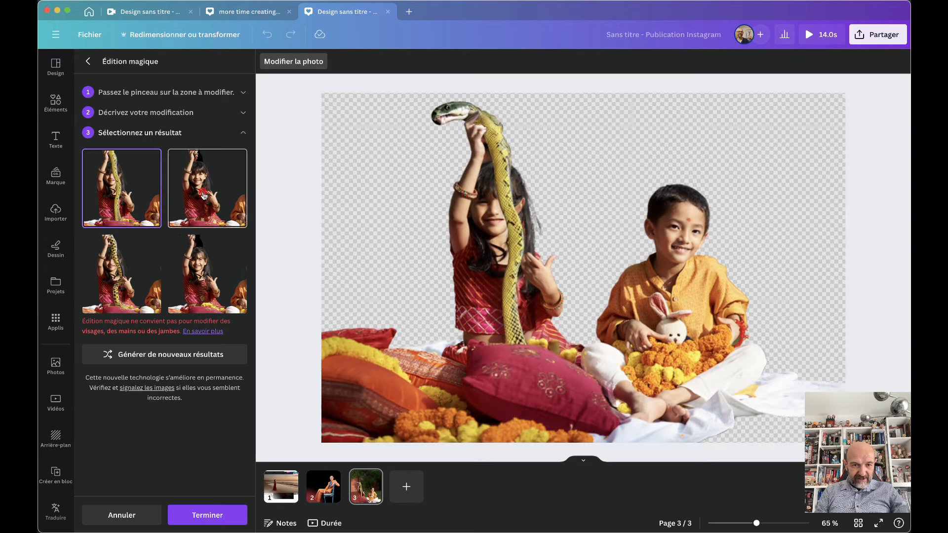
left_click(203, 196)
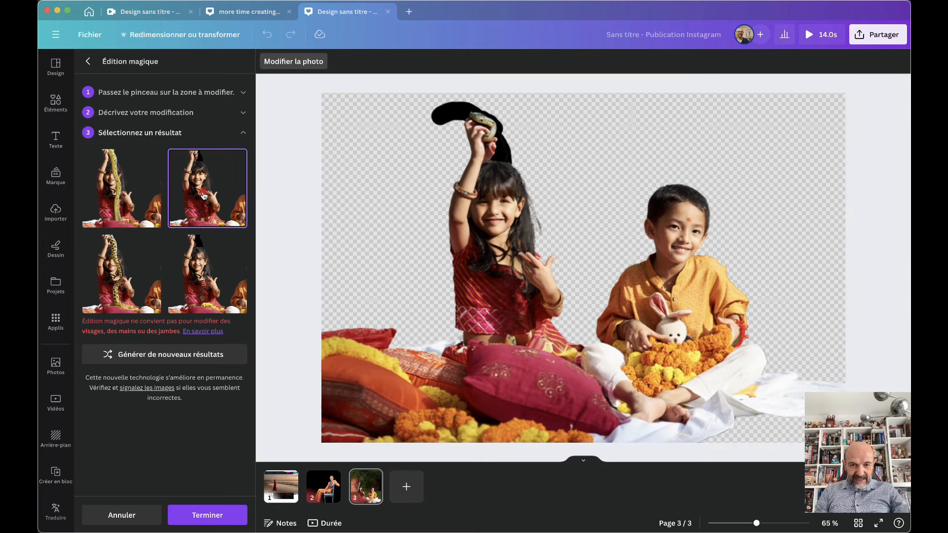
left_click(197, 280)
left_click(113, 272)
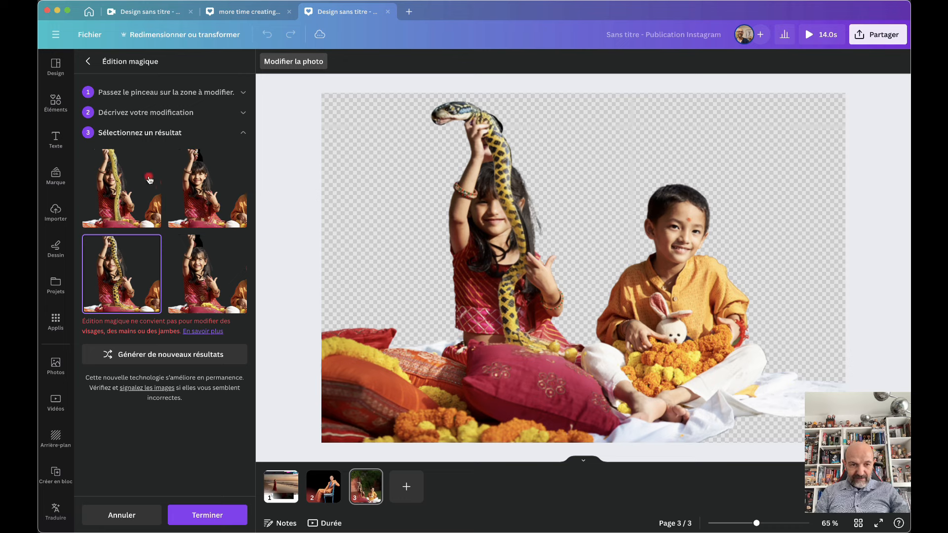
left_click(130, 190)
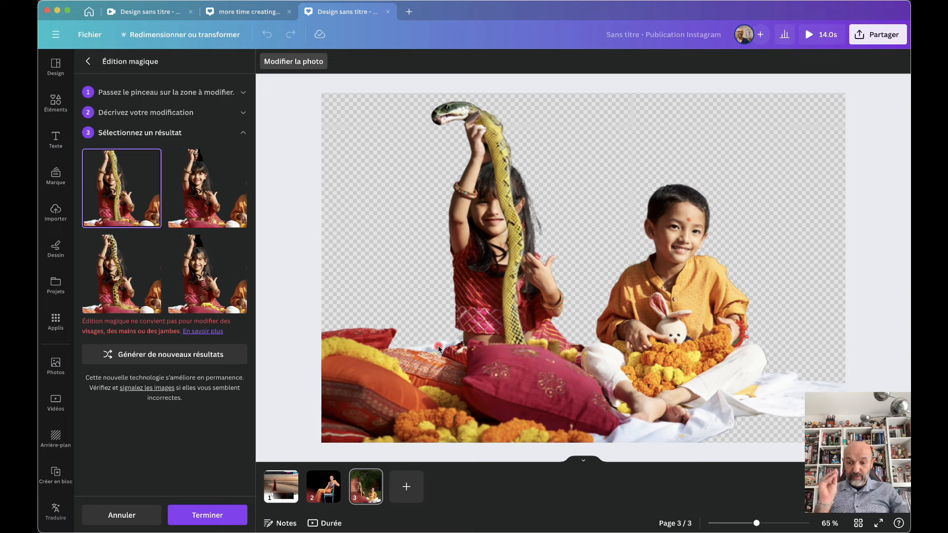
left_click(207, 515)
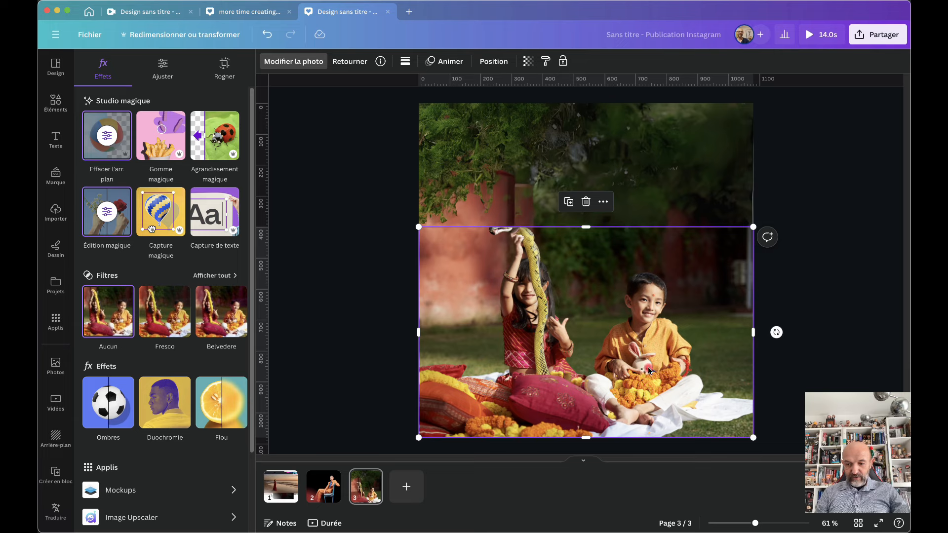
Brush over the boy's toy rabbit and generate 'teddybear' replacements with Magic Edit
left_click(107, 210)
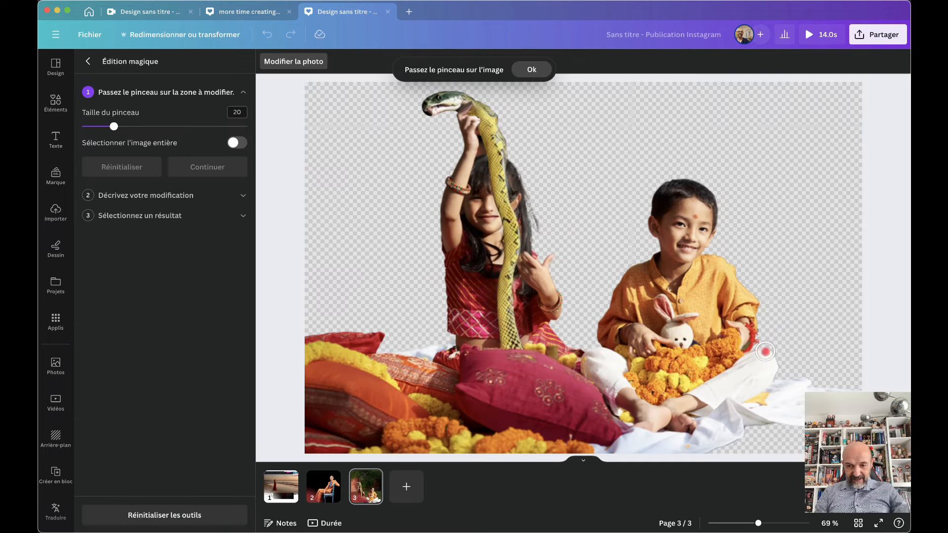
mouse_move(686, 340)
left_mouse_down()
mouse_move(672, 335)
mouse_move(660, 305)
mouse_move(684, 310)
mouse_move(691, 341)
left_mouse_up()
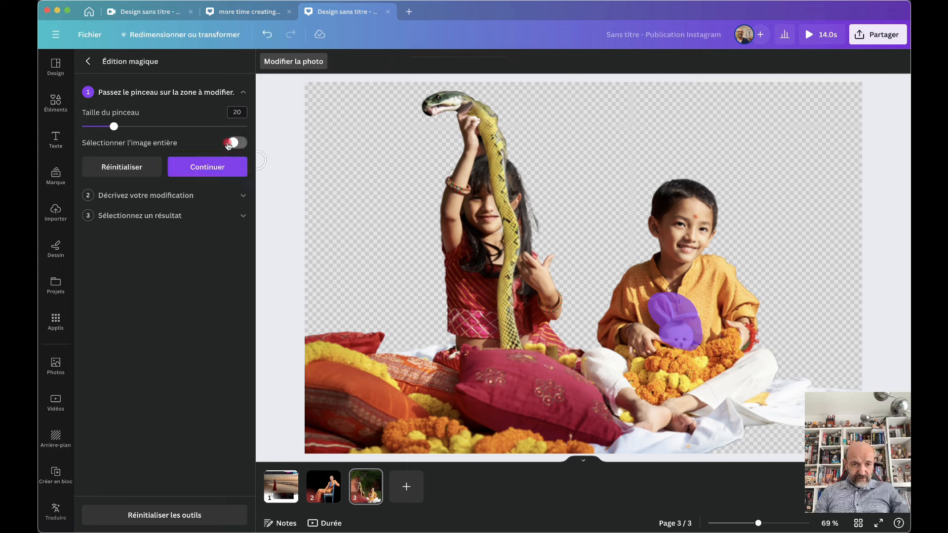
left_click(207, 167)
left_click(161, 156)
type("teddybear")
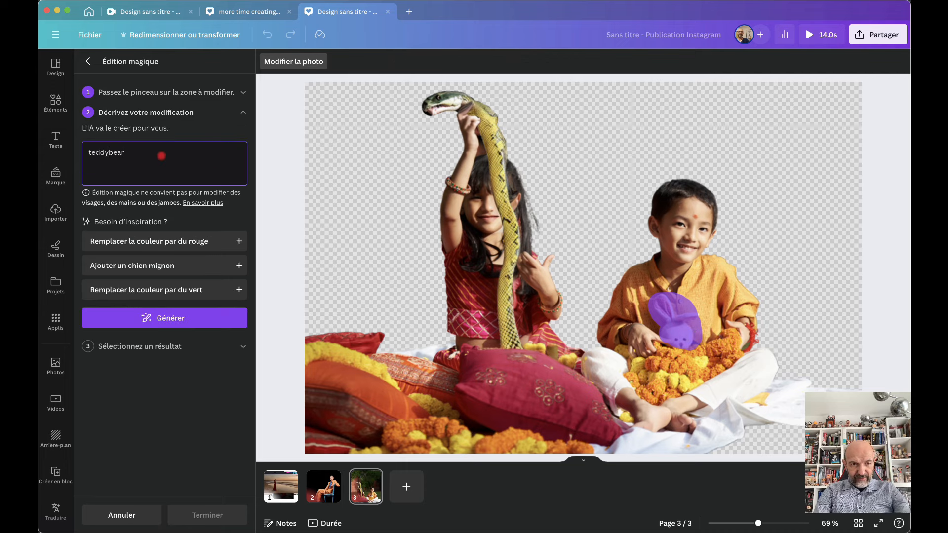
left_click(182, 319)
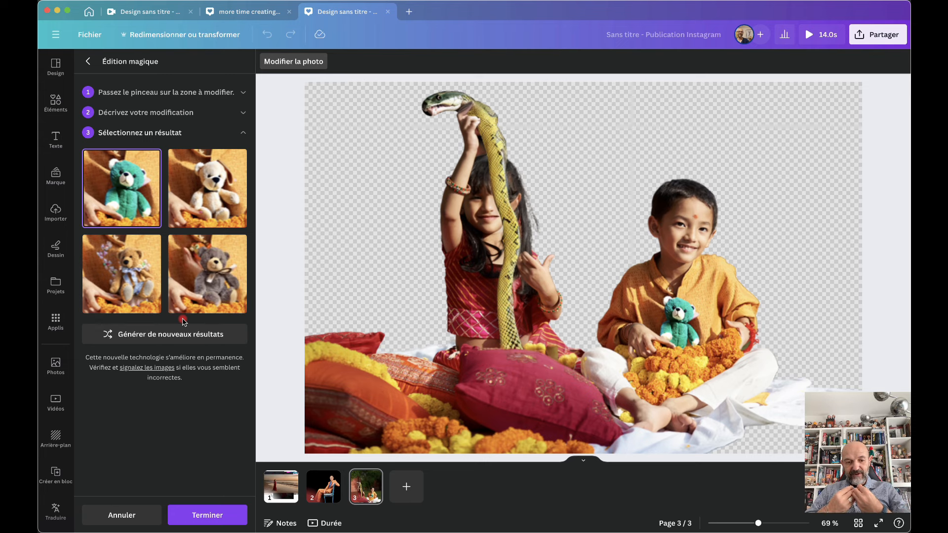
Compare the teddy bear results and choose the white teddy bear
left_click(208, 192)
left_click(137, 262)
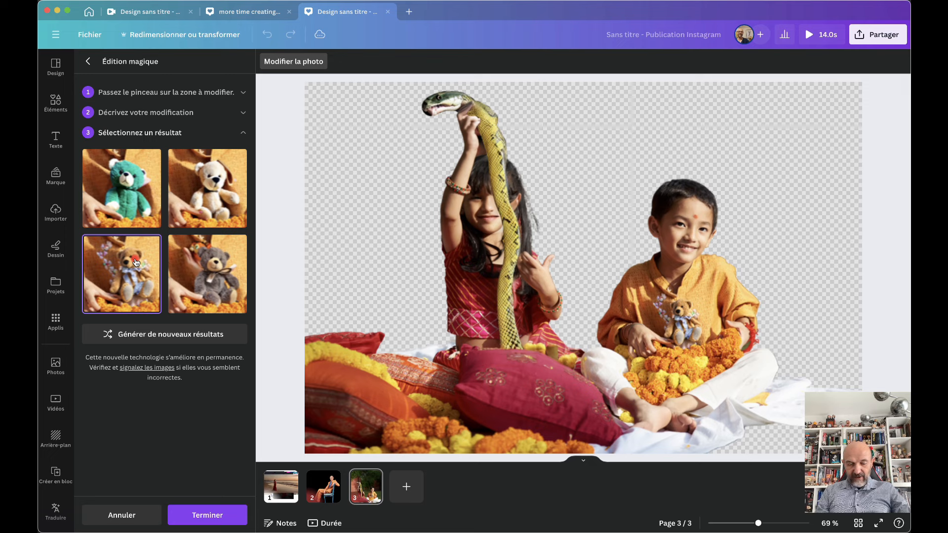
left_click(207, 277)
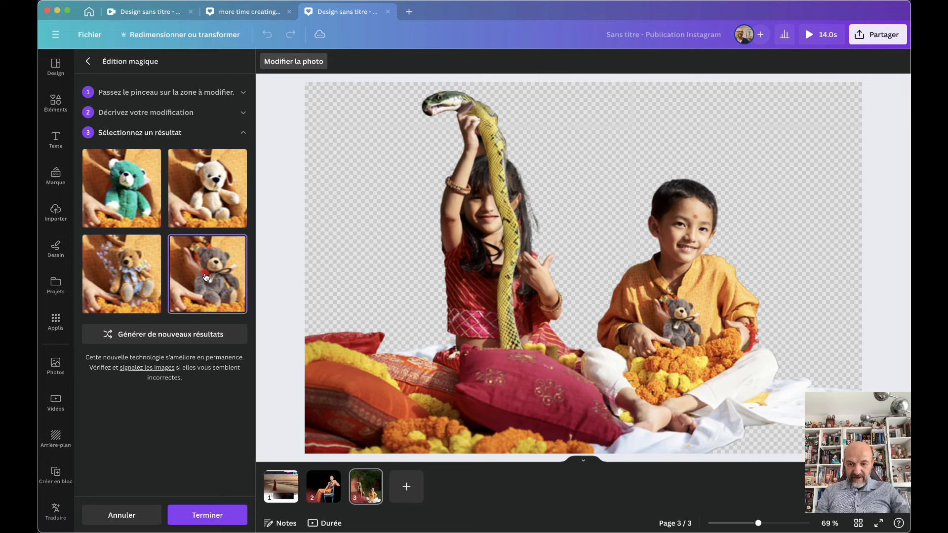
left_click(206, 193)
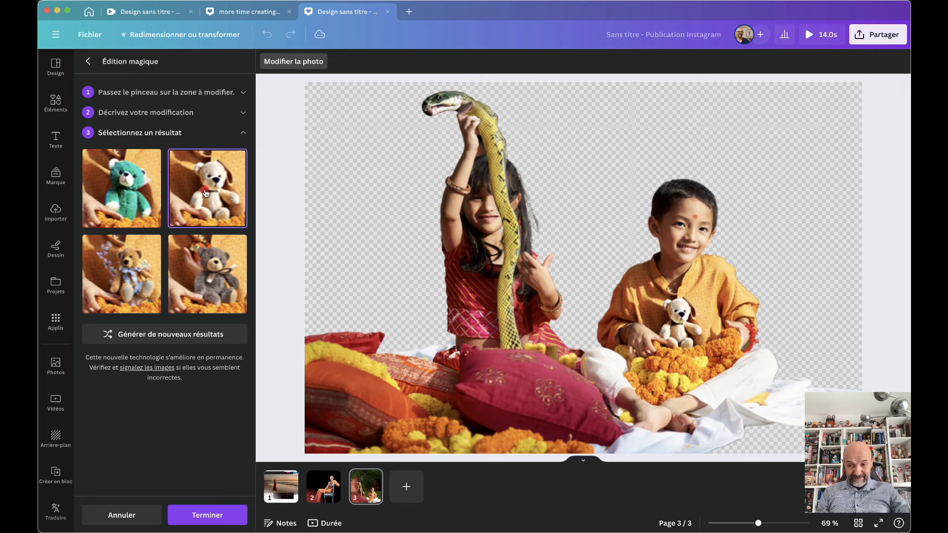
Apply the teddy bear edit, then stretch the children's photo up to the top of page 3
left_click(213, 515)
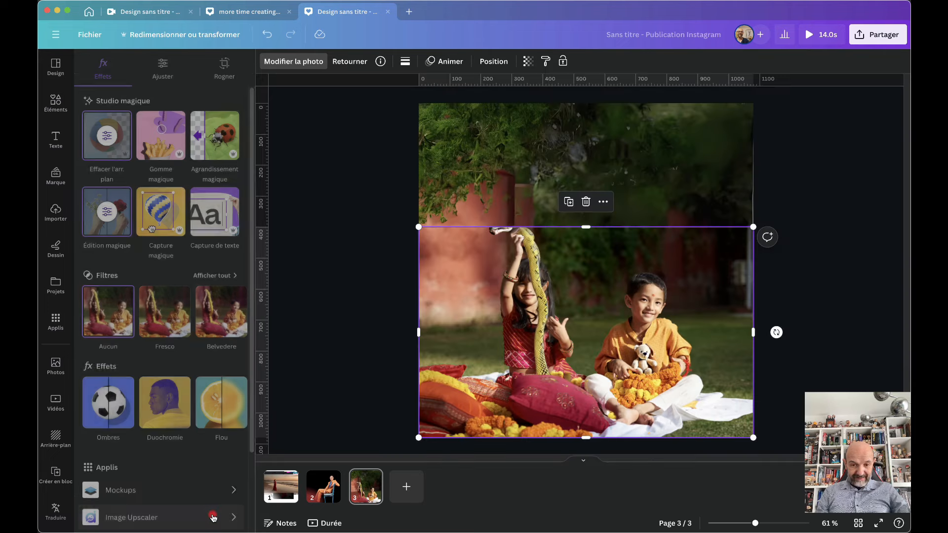
left_click(364, 239)
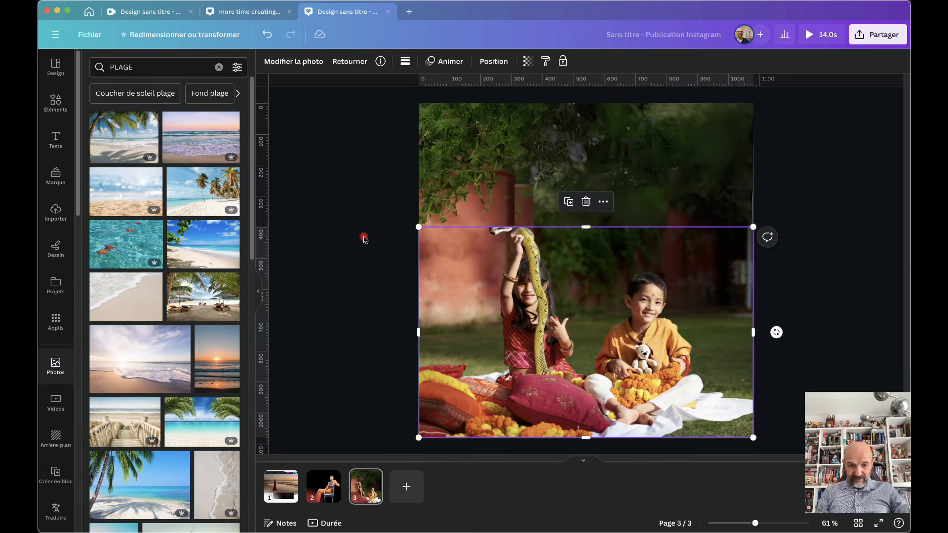
left_click(383, 162)
left_click(518, 242)
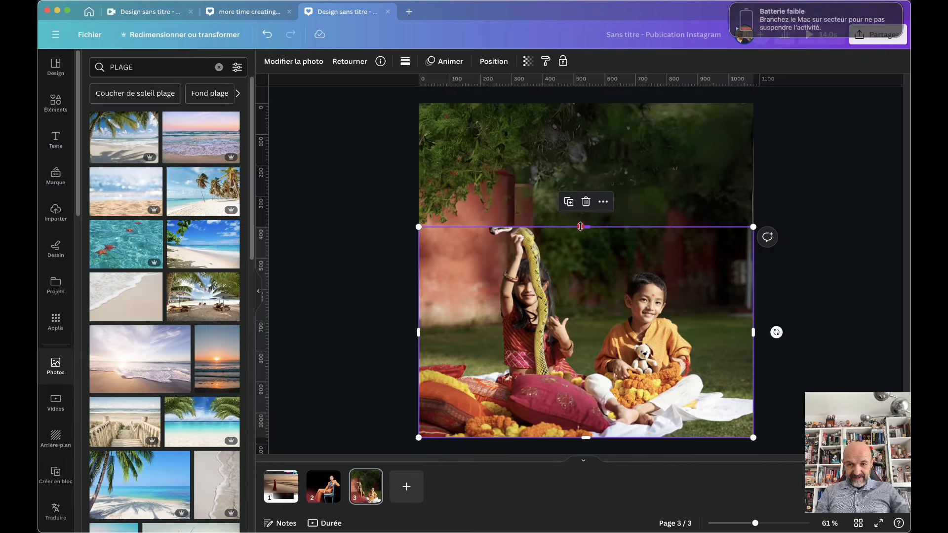
mouse_move(582, 226)
left_mouse_down()
mouse_move(586, 202)
mouse_move(587, 212)
left_mouse_up()
left_click(365, 325)
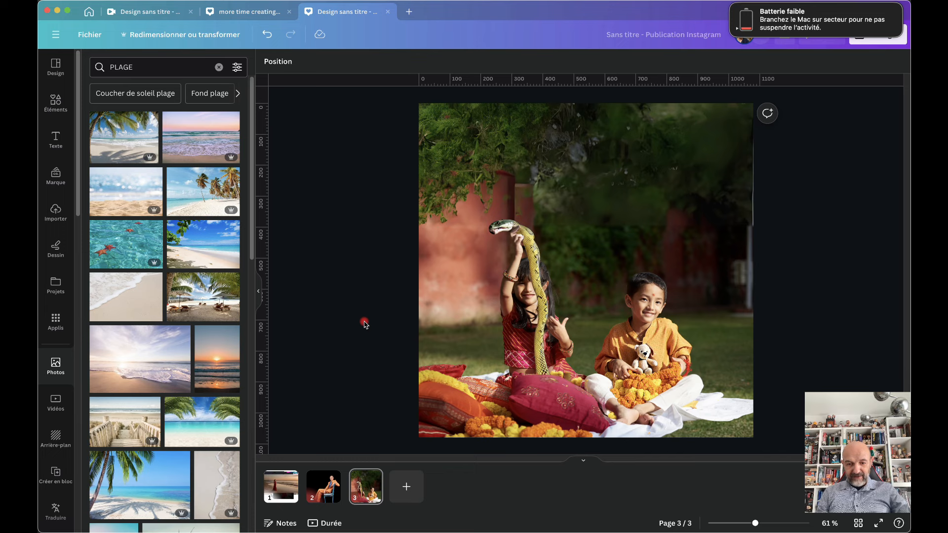
Check the photo's layer order and add a plain dark red page 4
left_click(467, 130)
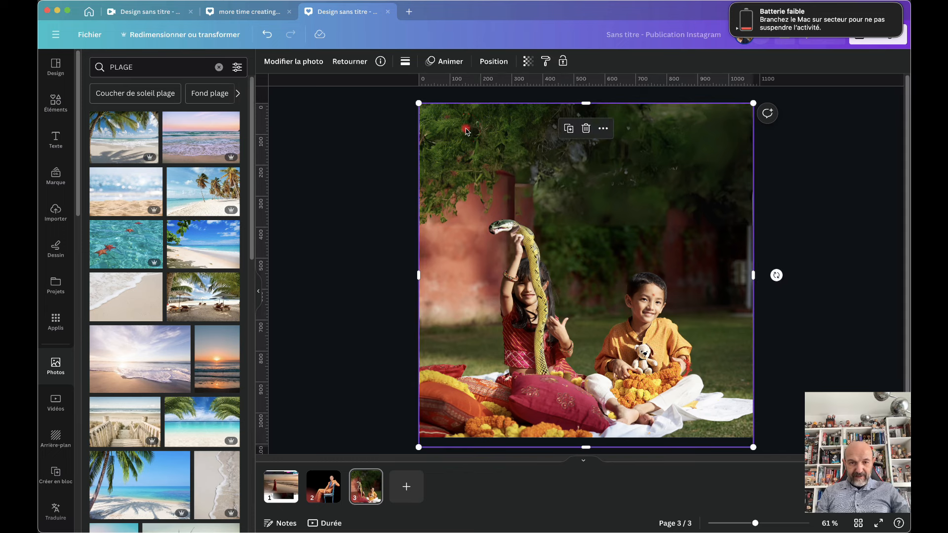
left_click(494, 62)
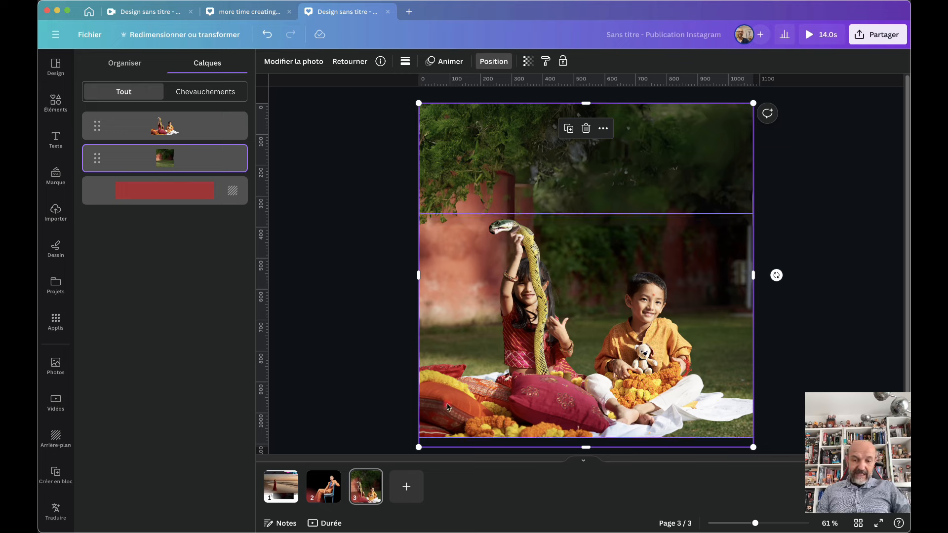
left_click(407, 487)
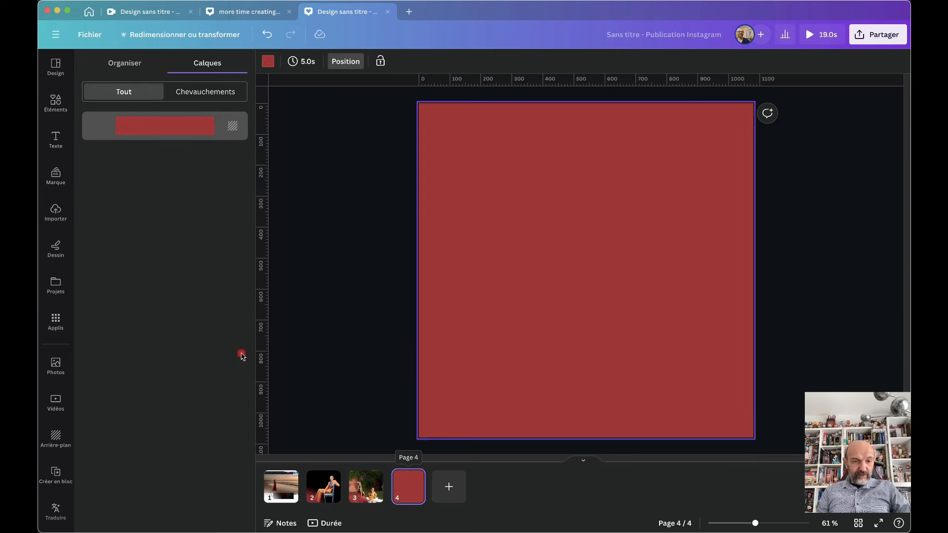
Add the orange Team Building bag stock photo to page 4, full page width, sitting on the bottom edge
left_click(56, 366)
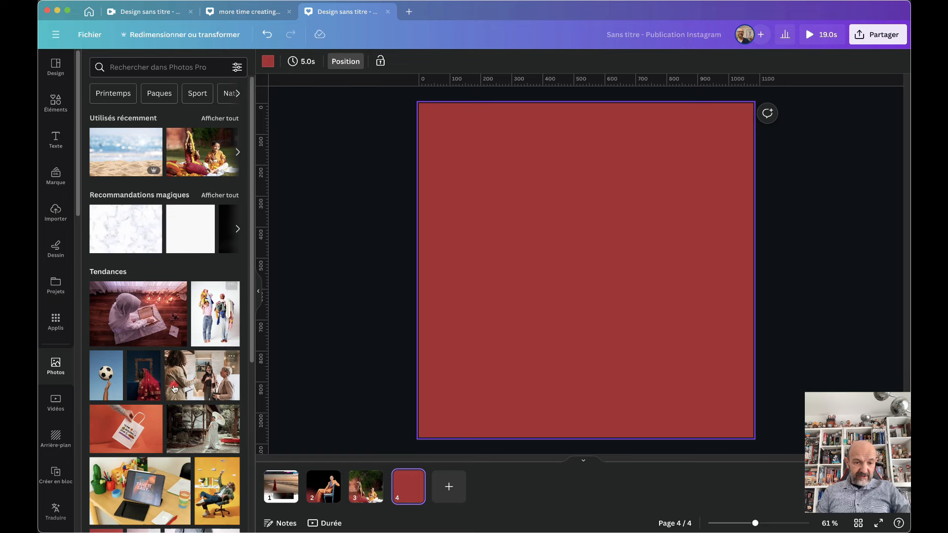
scroll(174, 389, "down", 3)
left_click(123, 316)
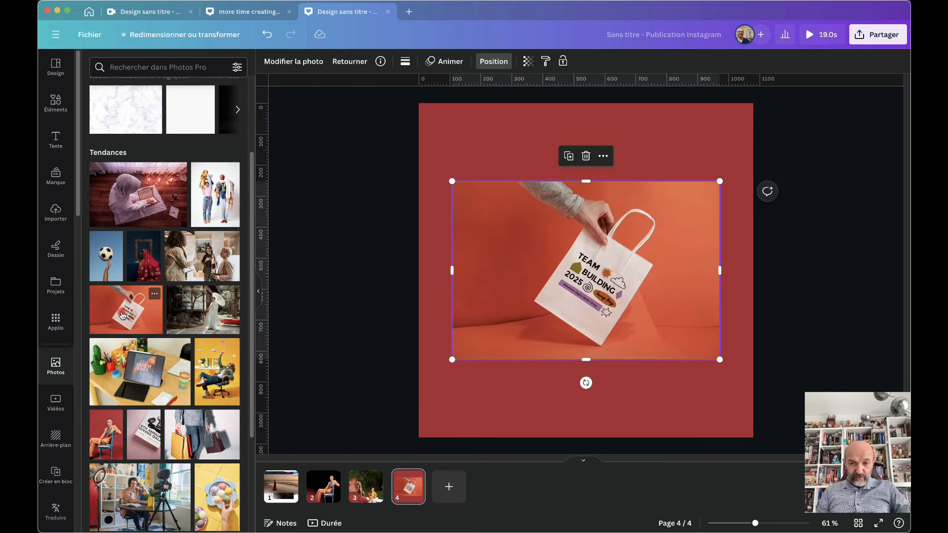
left_click_drag(550, 295, 520, 281)
left_click_drag(691, 346, 741, 405)
left_click_drag(617, 295, 619, 345)
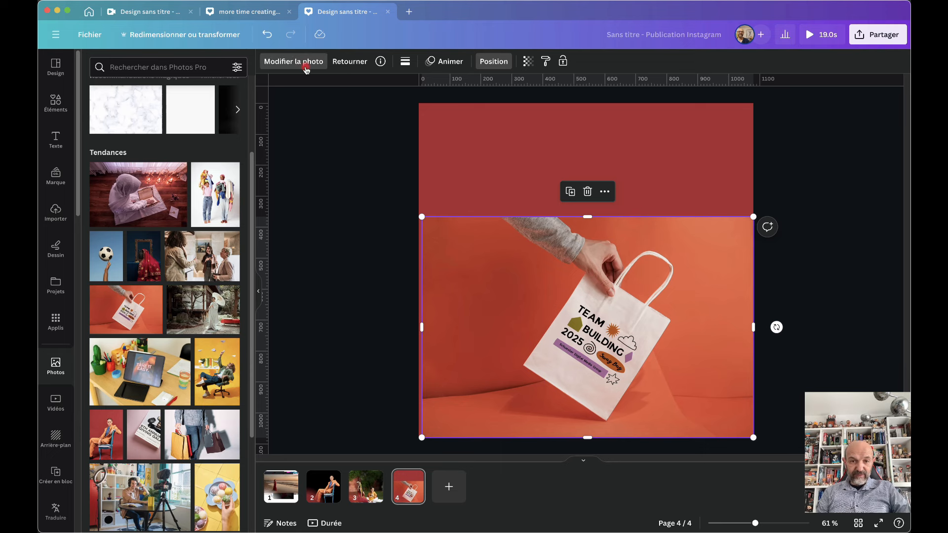
left_click(293, 62)
Extract the bag's printed text and move BUILDING, TEAM and 2025 up into the red band
left_click(230, 196)
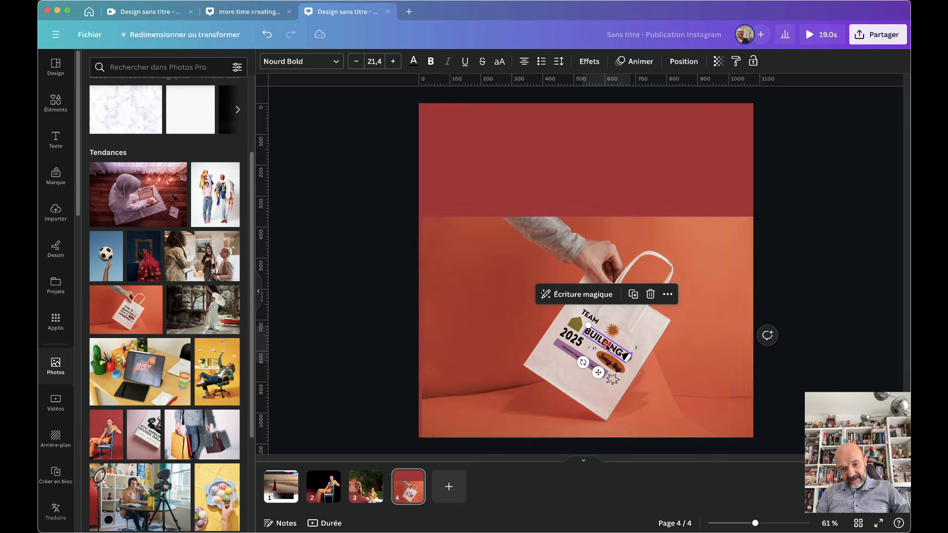
left_click_drag(607, 346, 668, 174)
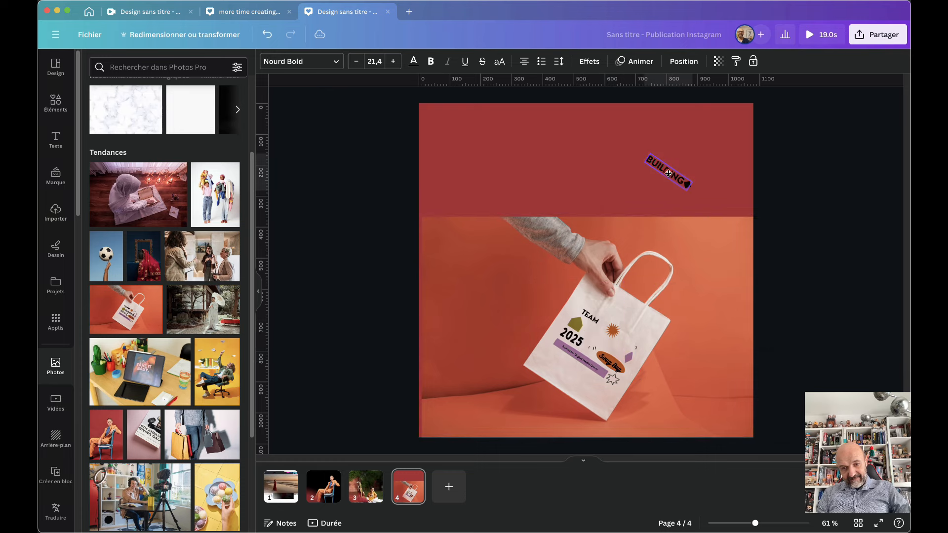
left_click(591, 318)
left_click_drag(590, 317, 550, 158)
left_click(571, 336)
left_click_drag(571, 336, 507, 164)
Move the purple caption and the Swag Bag text off the bag into the red band
left_click(577, 362)
left_click(577, 362)
left_click_drag(576, 362, 467, 183)
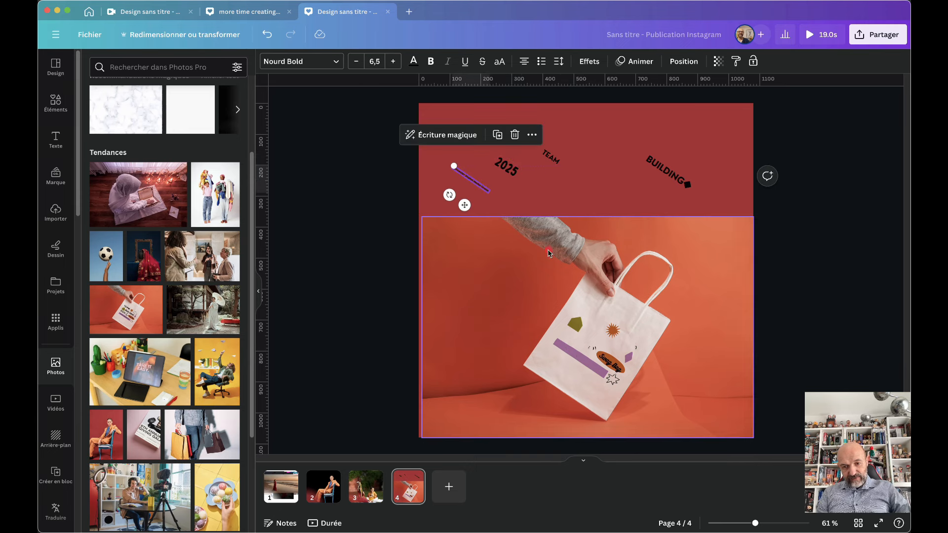
left_click(592, 351)
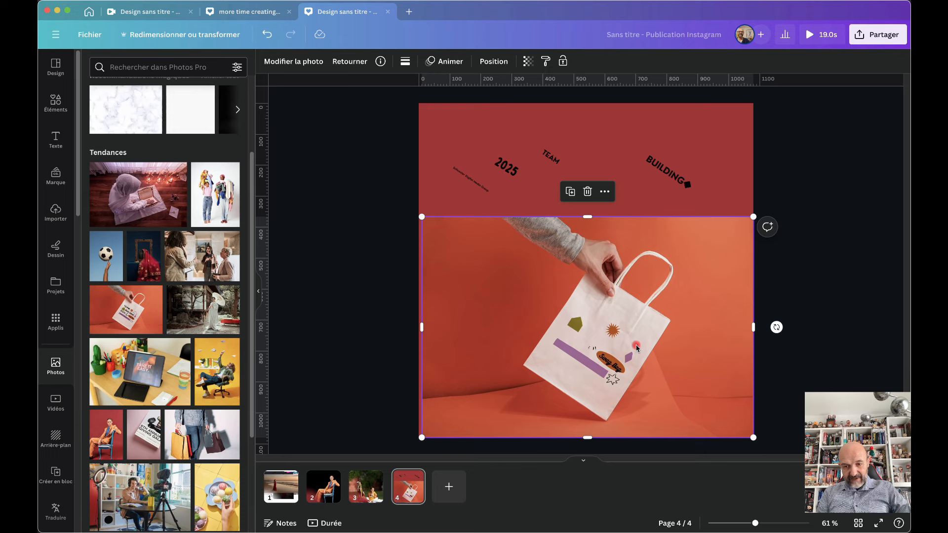
left_click(612, 367)
left_click_drag(611, 366, 614, 176)
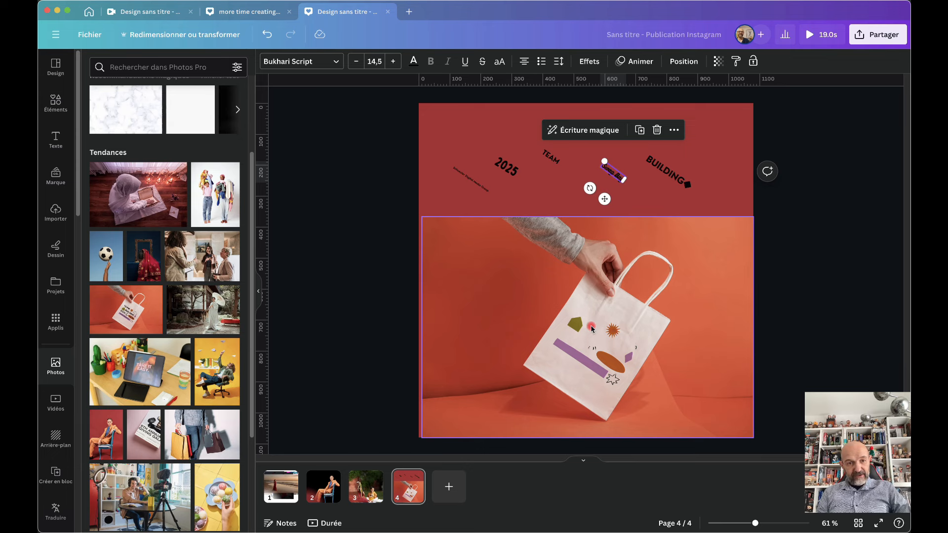
left_click(571, 347)
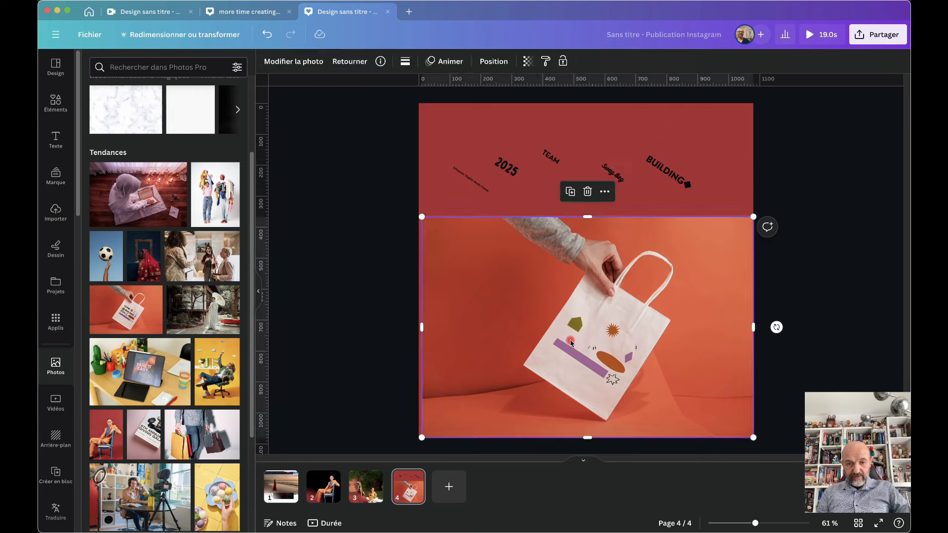
left_click(297, 61)
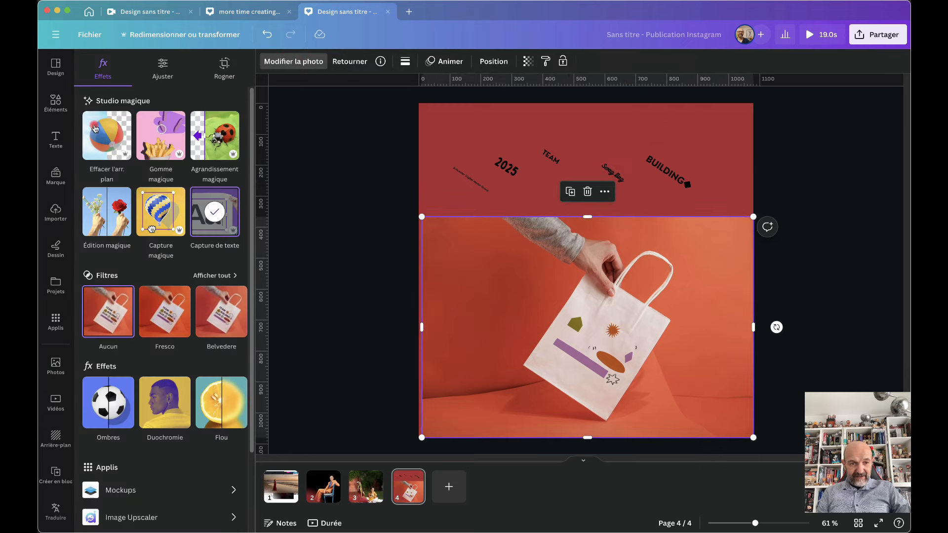
Use Magic Eraser to remove the green pentagon, the sun sticker and a small leftover shape from the bag
left_click(161, 135)
mouse_move(573, 253)
left_mouse_down()
mouse_move(554, 261)
mouse_move(567, 258)
mouse_move(565, 272)
left_mouse_up()
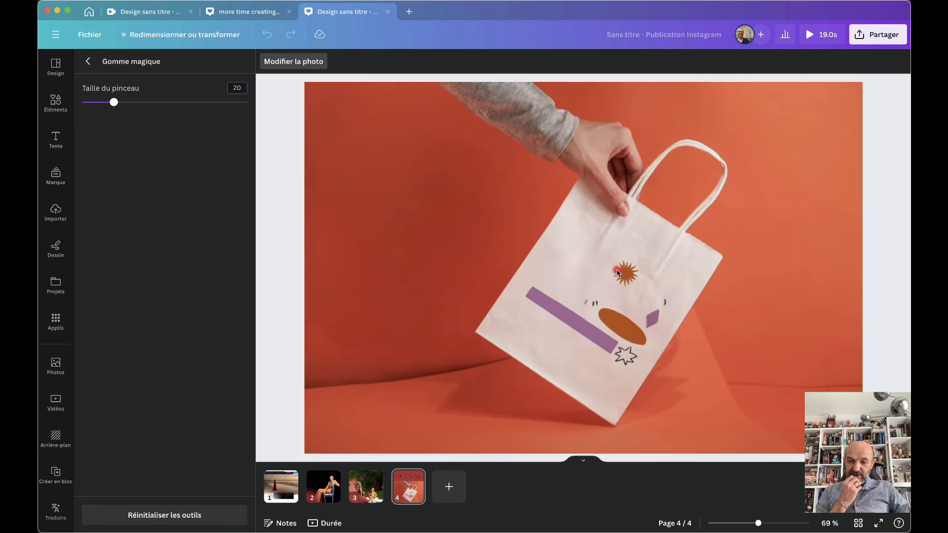
left_click_drag(622, 273, 630, 280)
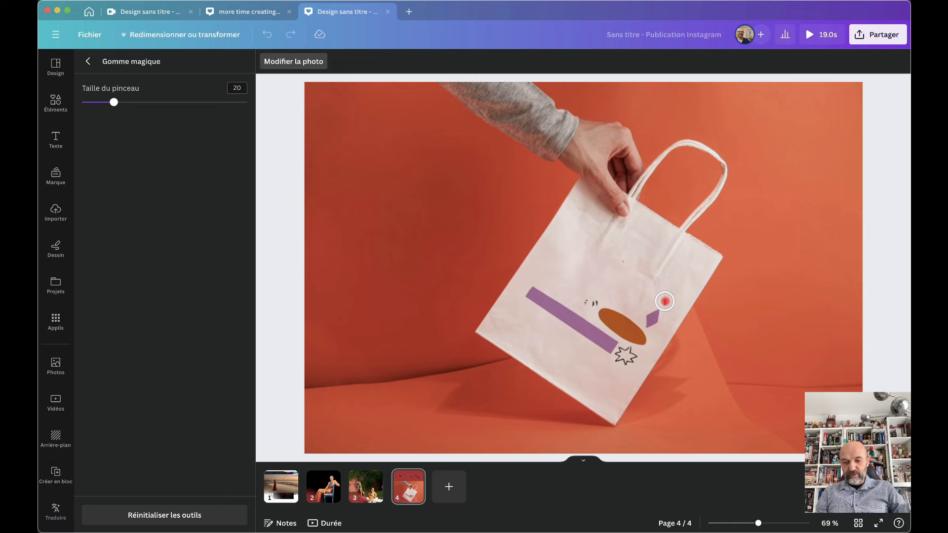
left_click(665, 301)
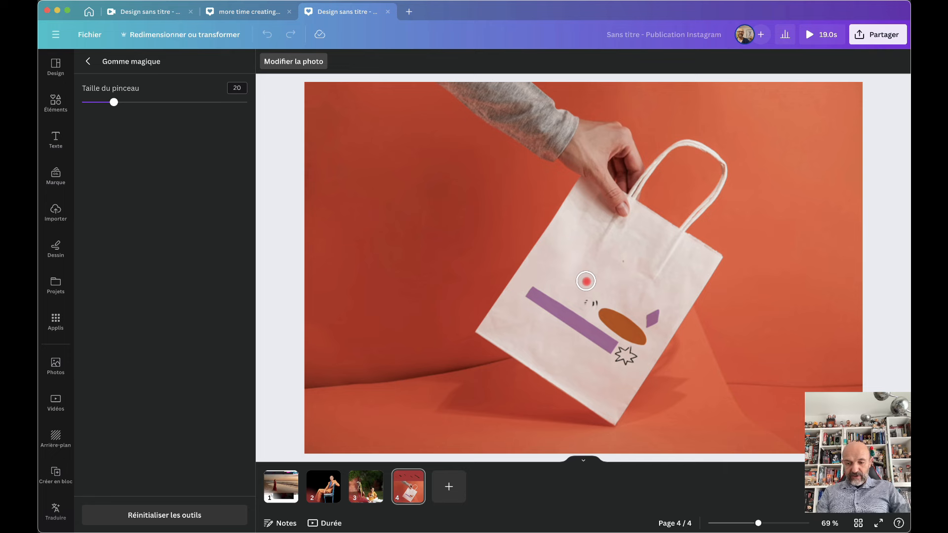
Keep the eraser edits and add a blank red page 5
scroll(587, 281, "down", 3)
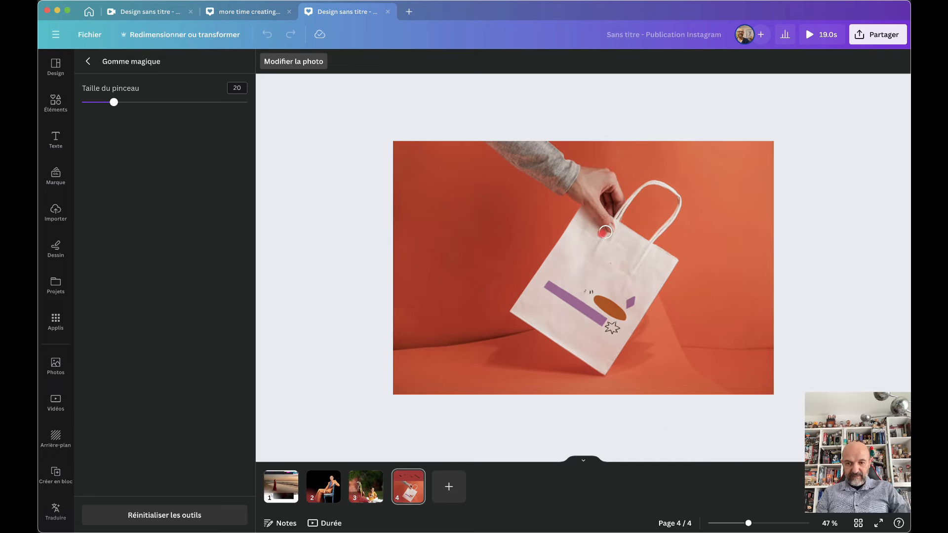
scroll(602, 233, "down", 2)
scroll(601, 232, "up", 4)
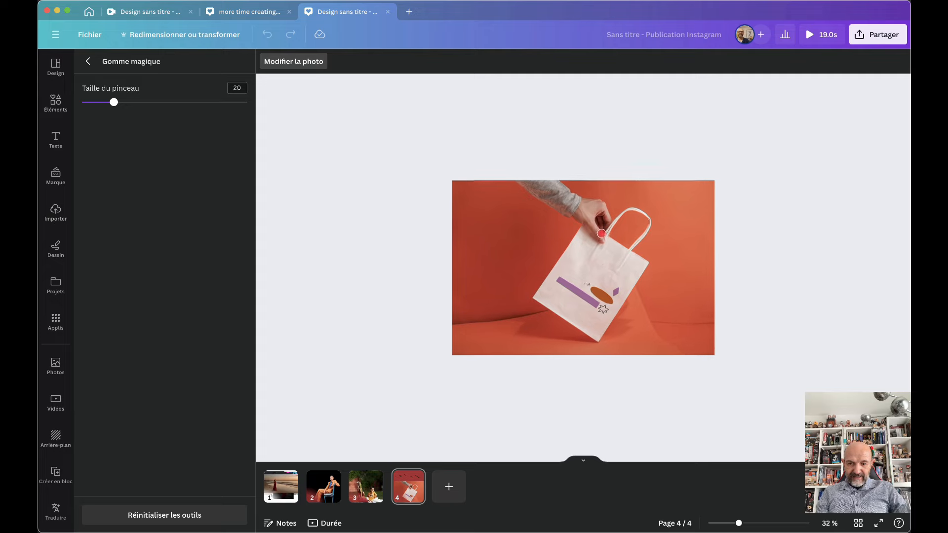
scroll(602, 233, "up", 1)
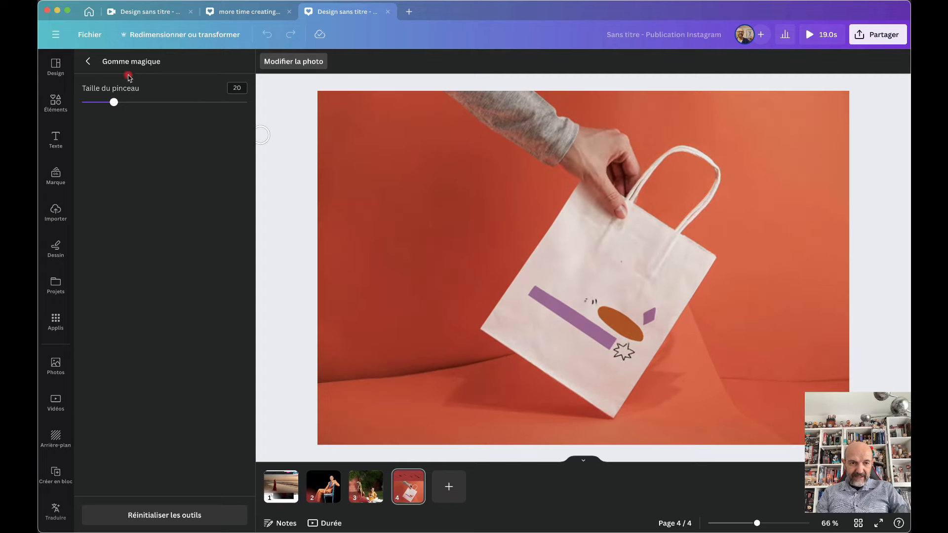
left_click(88, 62)
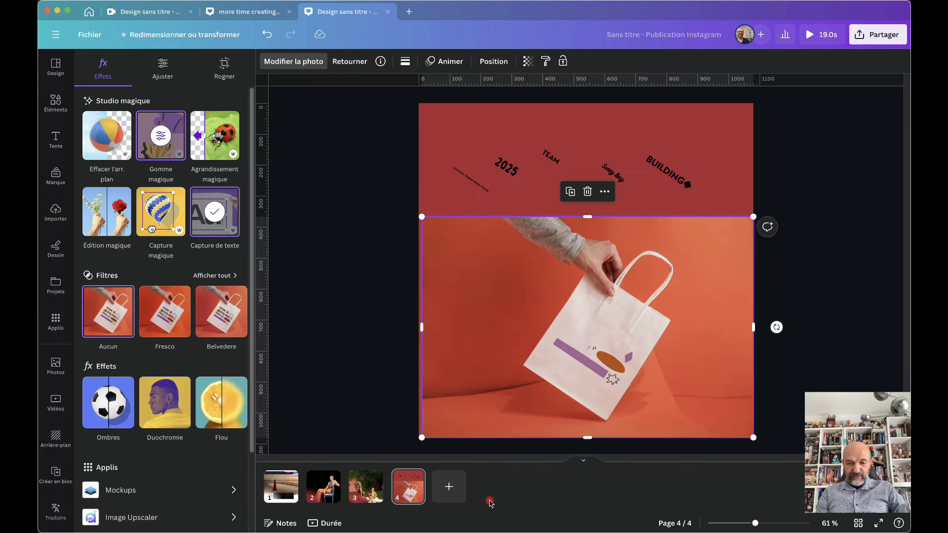
left_click(448, 488)
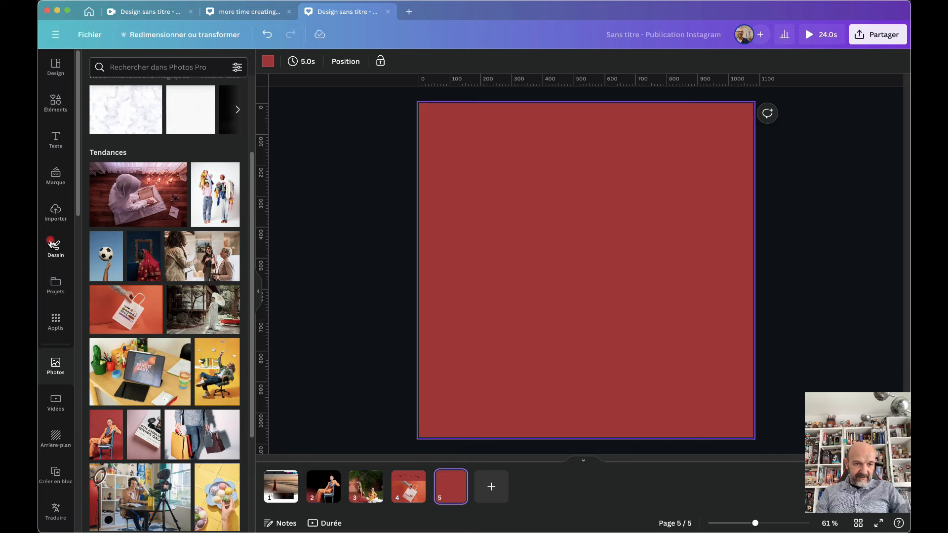
Insert the uploaded portrait of the smiling man in a white hoodie onto page 5
left_click(56, 213)
scroll(180, 341, "down", 15)
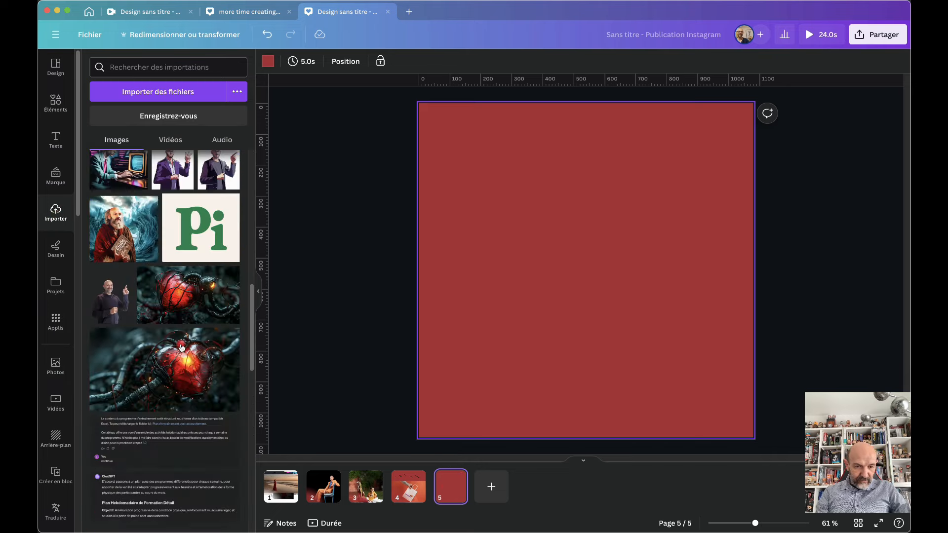
scroll(181, 348, "up", 8)
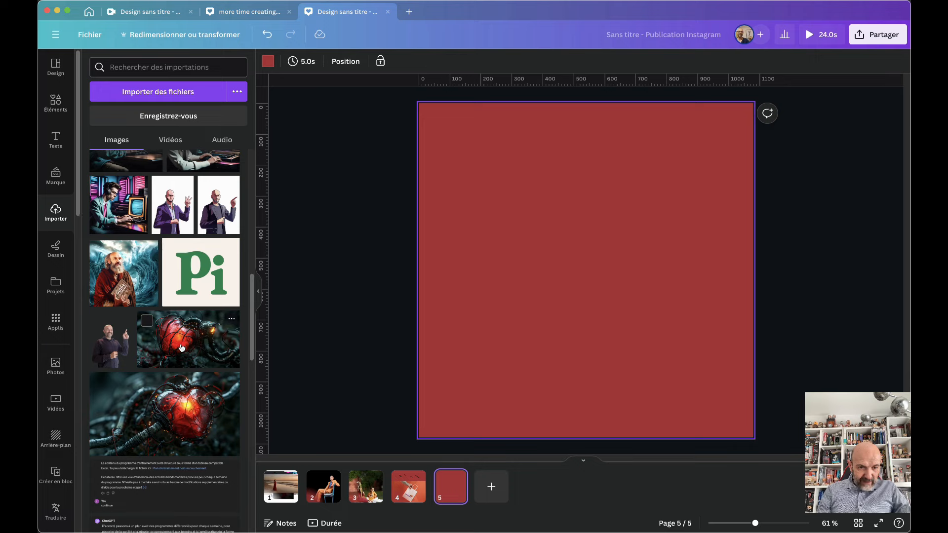
scroll(181, 349, "up", 3)
scroll(181, 348, "down", 8)
scroll(181, 348, "down", 15)
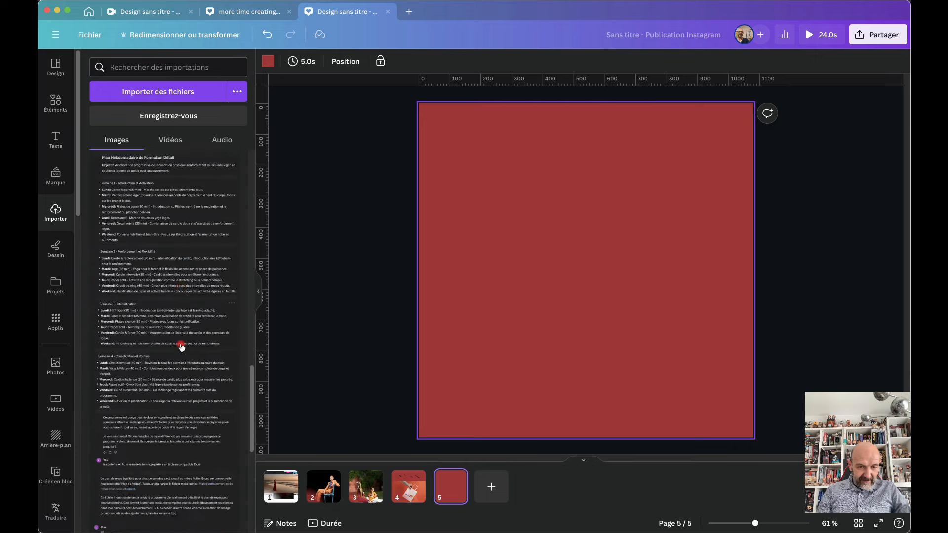
scroll(181, 347, "up", 3)
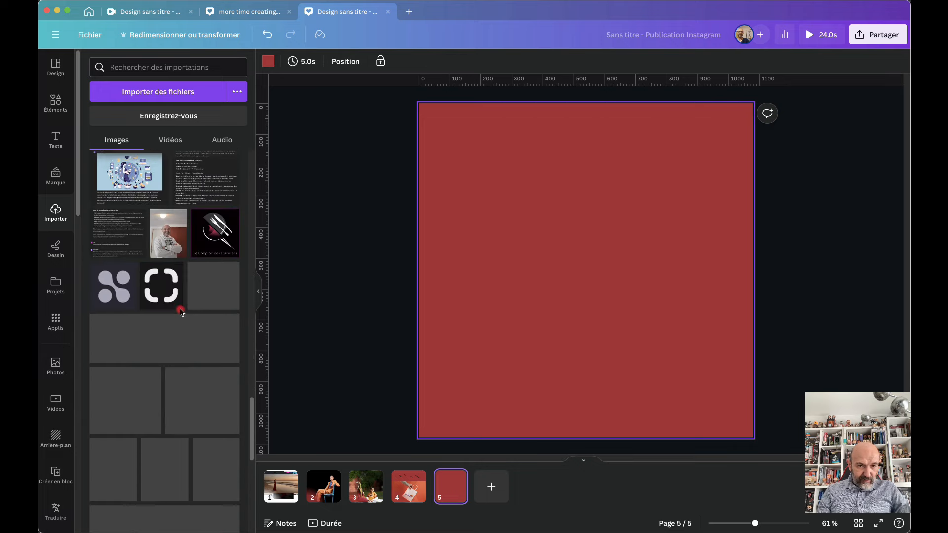
left_click(168, 232)
Enlarge the portrait to the full page height and centre it horizontally
left_click_drag(600, 271, 526, 229)
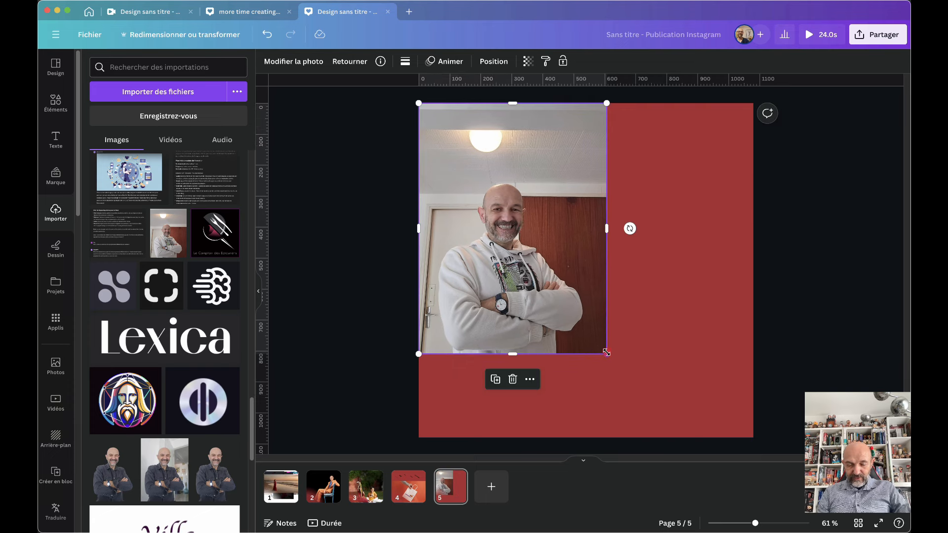
left_click_drag(607, 352, 710, 412)
left_click_drag(557, 362, 586, 359)
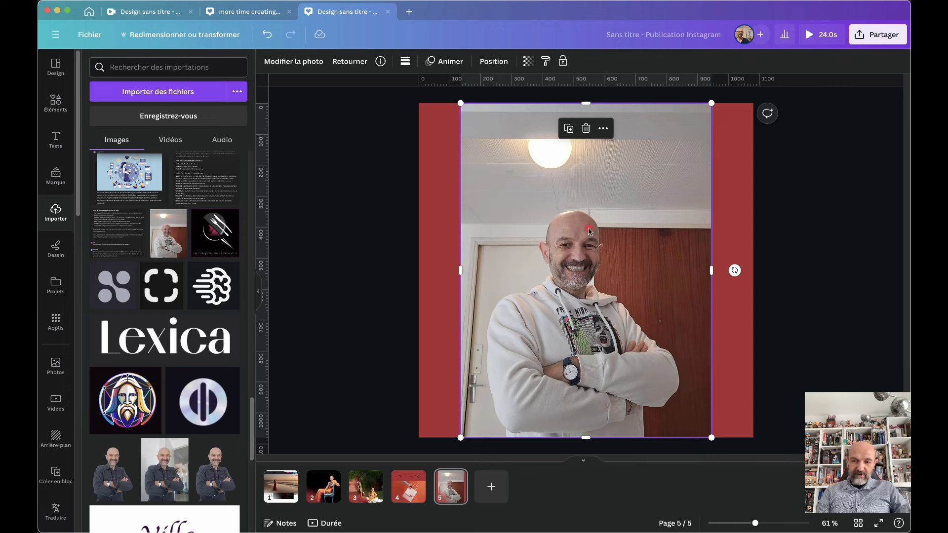
scroll(588, 229, "up", 10)
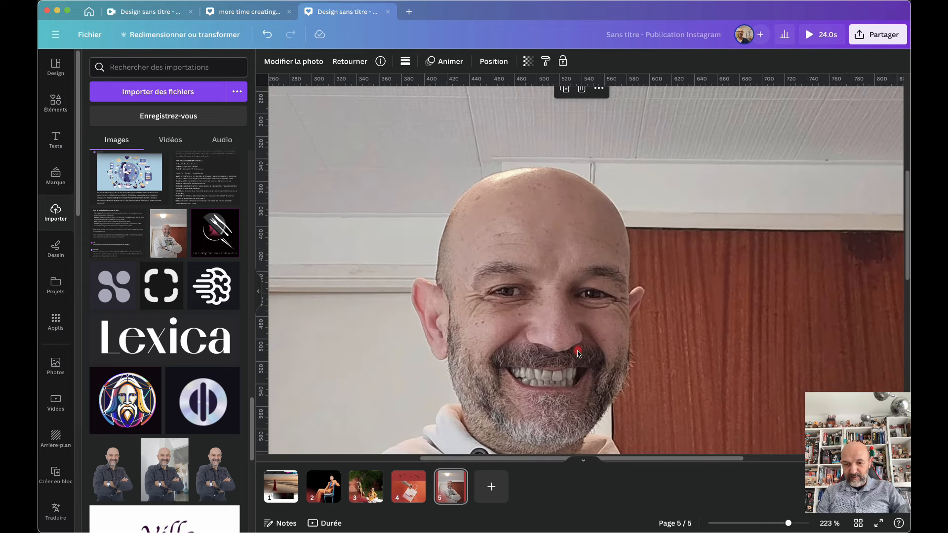
scroll(632, 370, "down", 1)
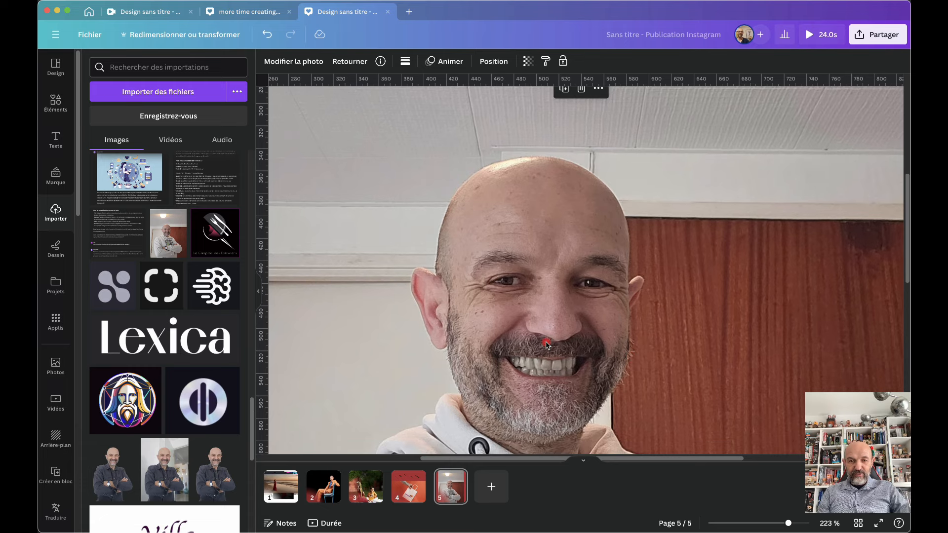
Apply the Face Retouch effect to the man's portrait
left_click(299, 63)
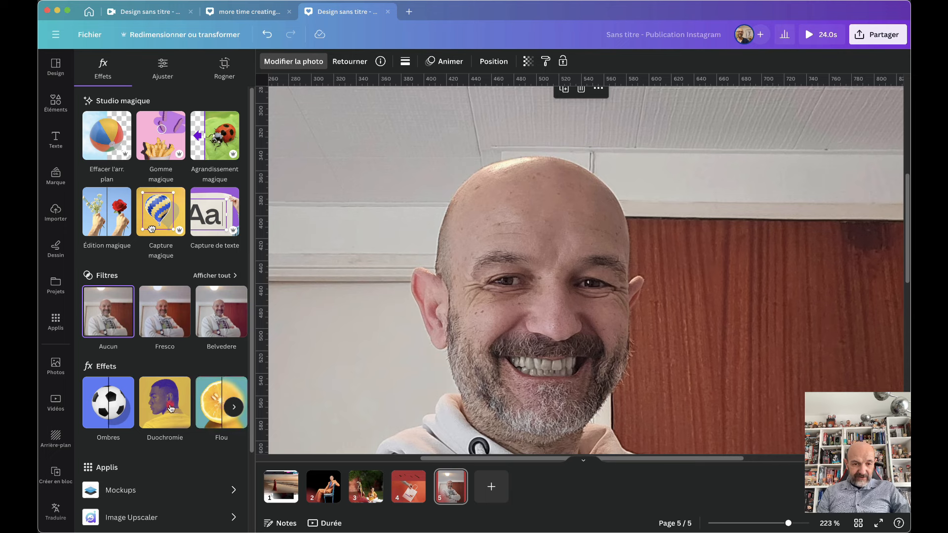
left_click(235, 408)
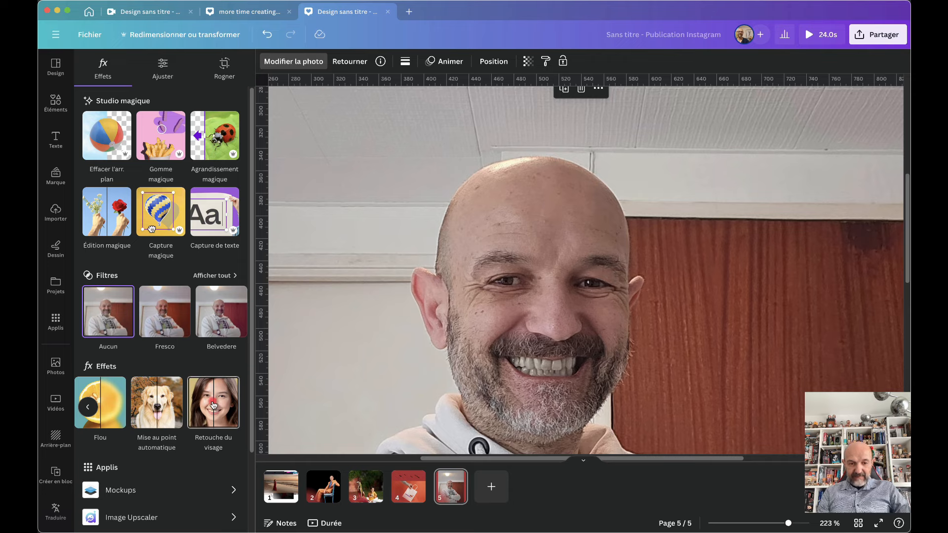
left_click(213, 405)
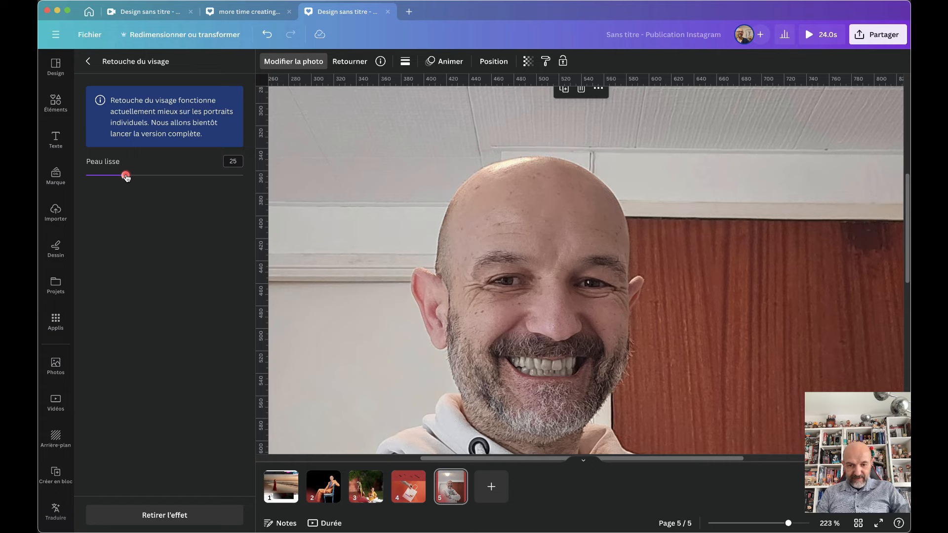
scroll(697, 293, "up", 5)
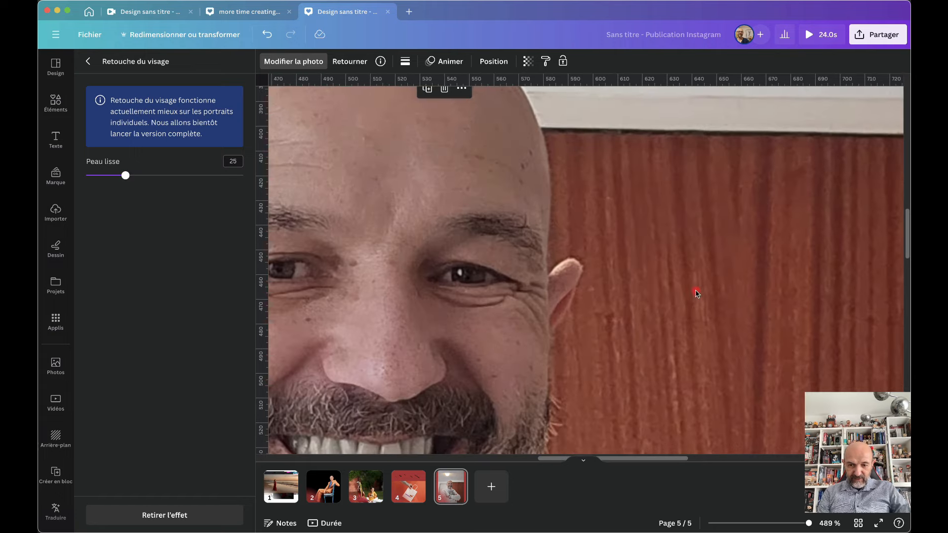
scroll(697, 293, "left", 5)
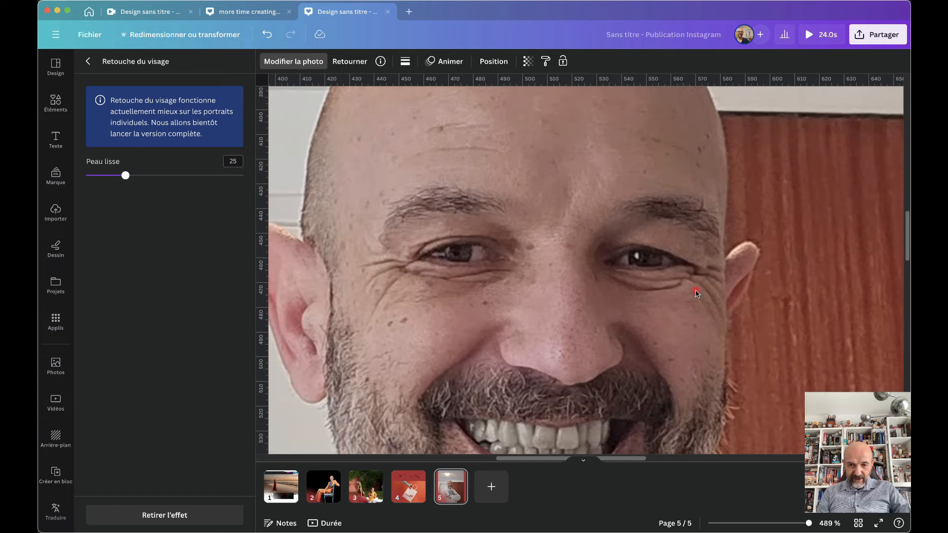
scroll(697, 292, "up", 2)
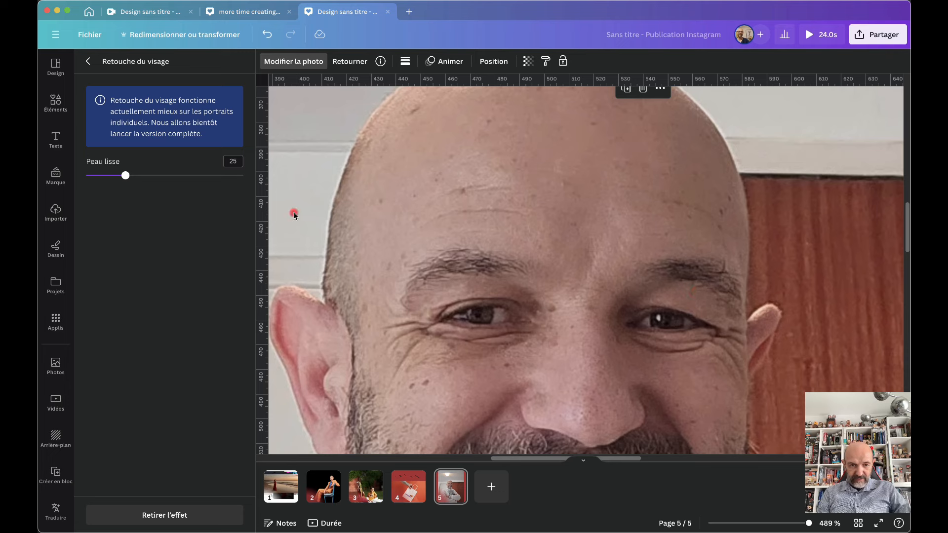
Set Face Retouch skin smoothing to 63 and return to the effects list
left_click(120, 175)
left_click_drag(121, 175, 40, 173)
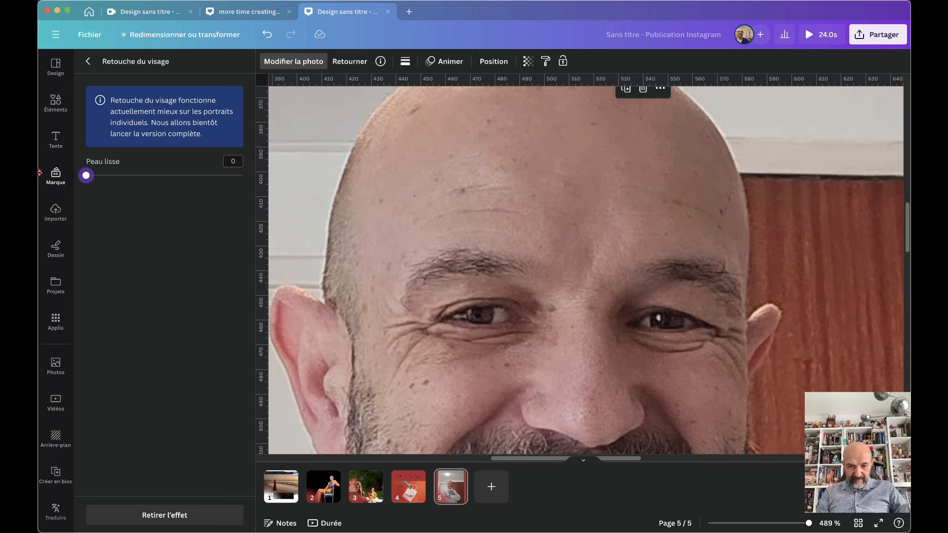
left_click(86, 175)
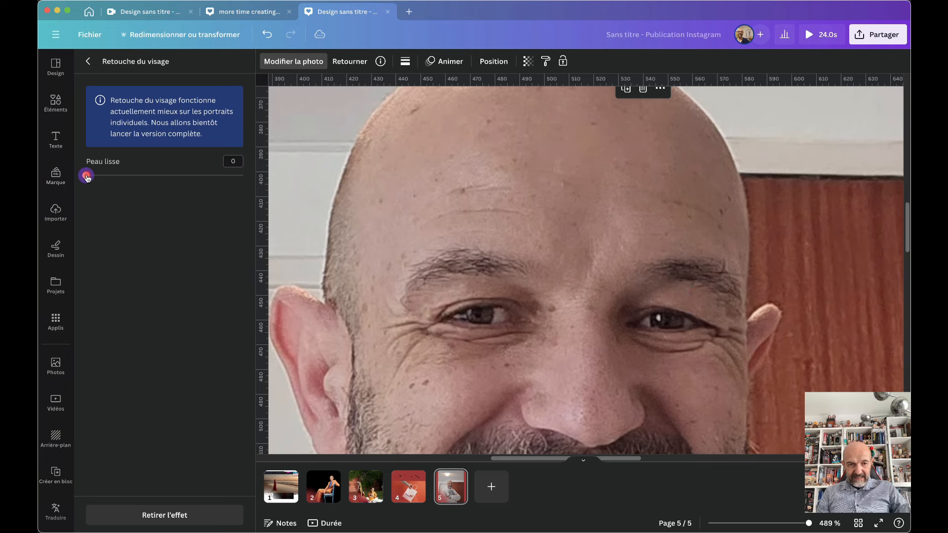
left_click_drag(87, 179, 482, 322)
scroll(480, 322, "down", 3)
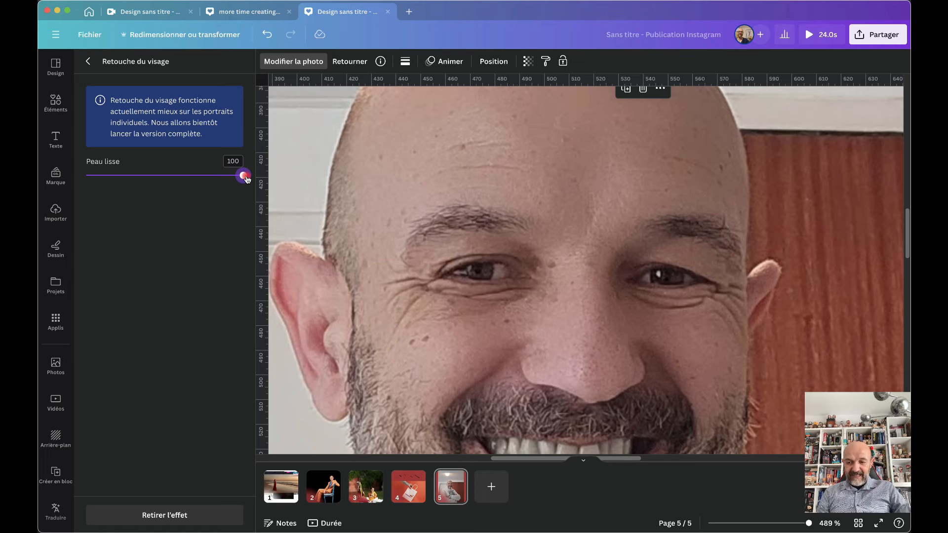
left_click_drag(244, 177, 122, 190)
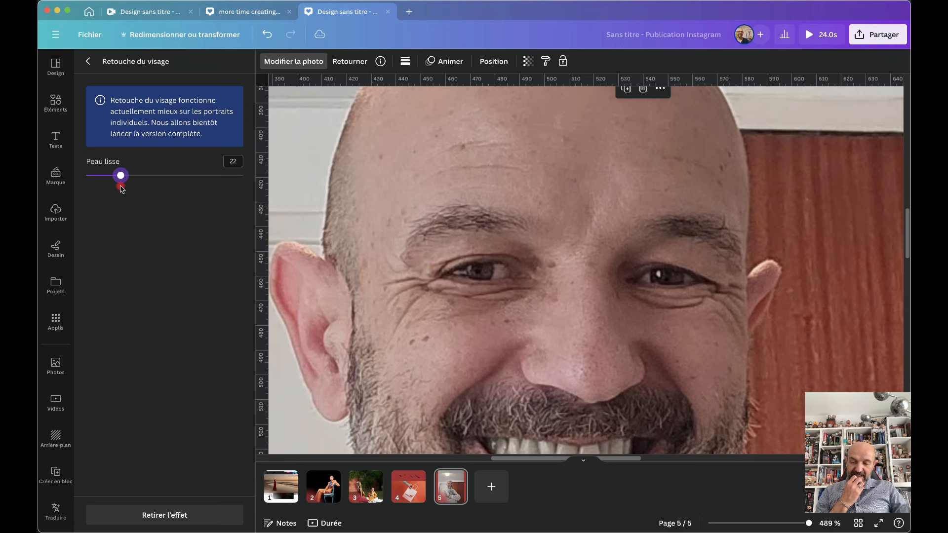
left_click_drag(121, 187, 186, 187)
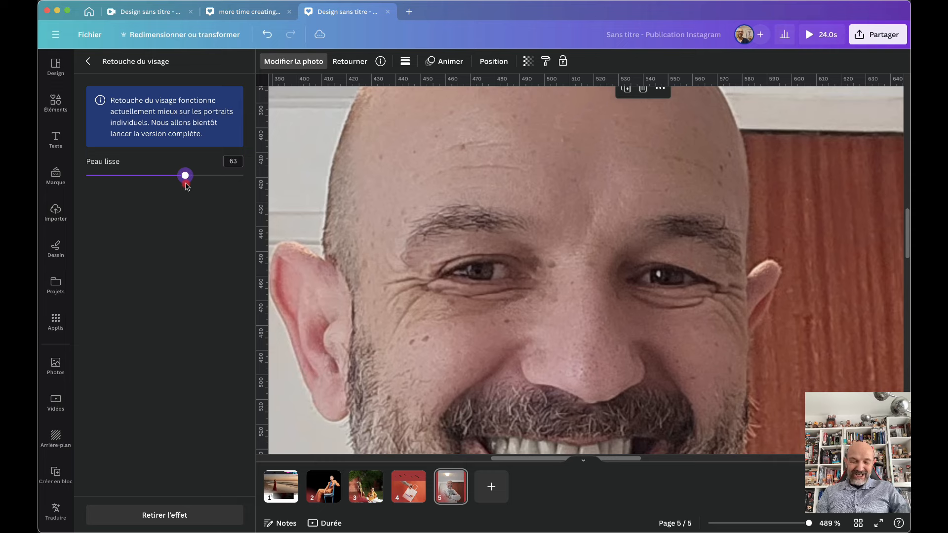
scroll(514, 258, "down", 3)
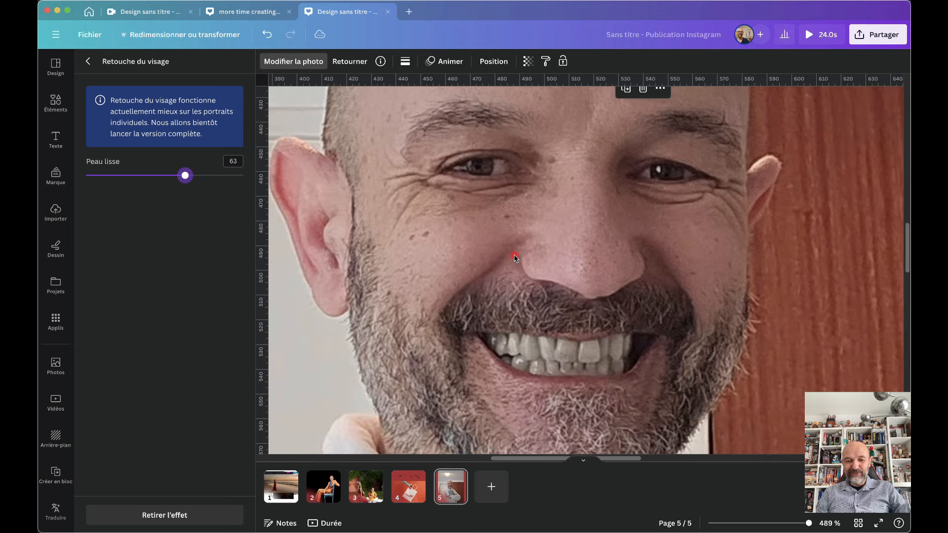
scroll(515, 258, "up", 5)
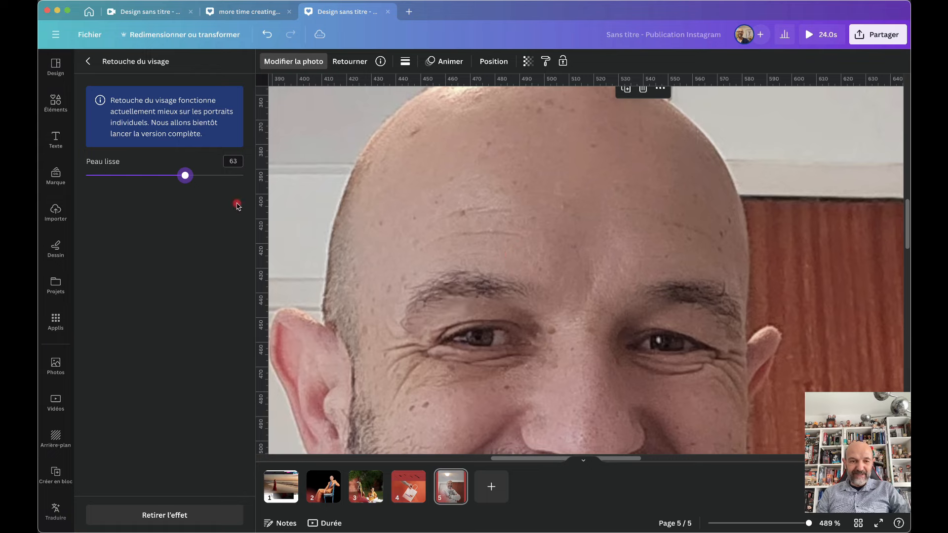
left_click(88, 61)
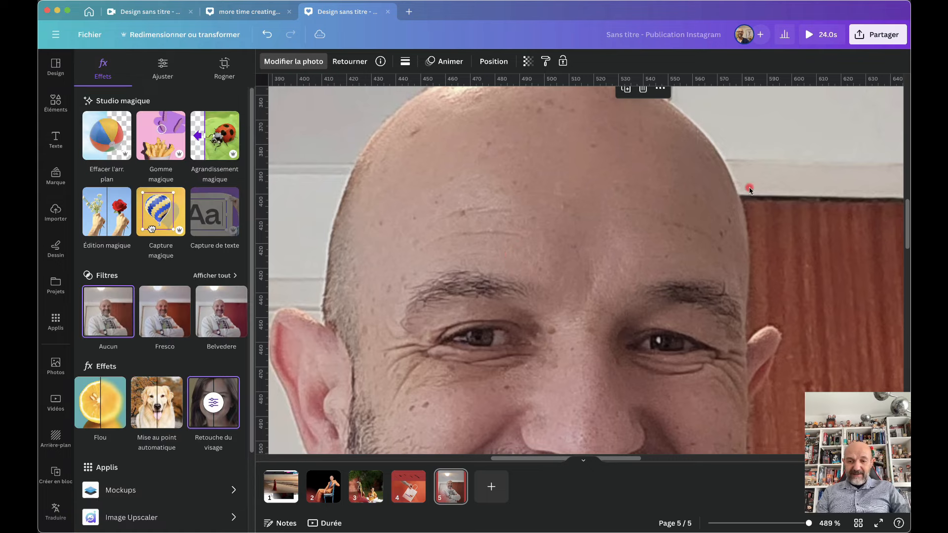
scroll(740, 295, "down", 6)
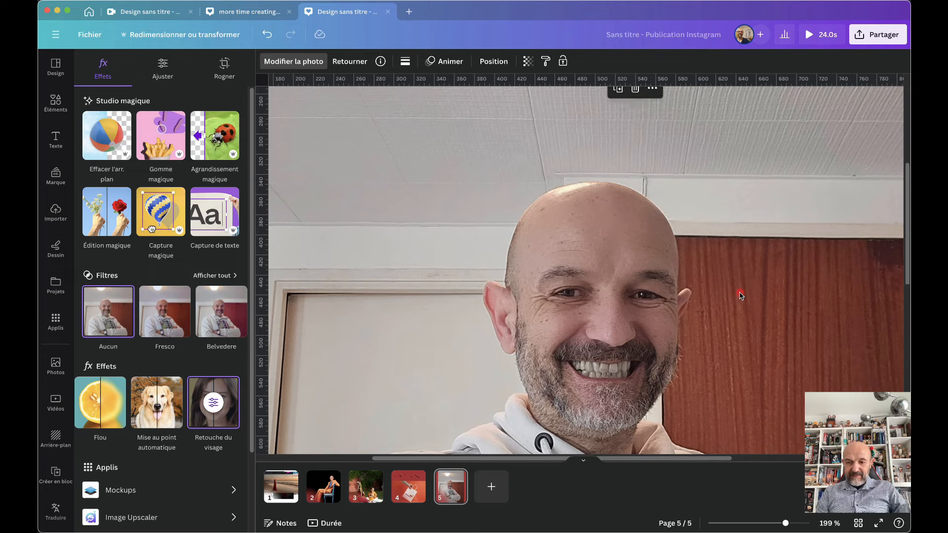
scroll(740, 295, "down", 5)
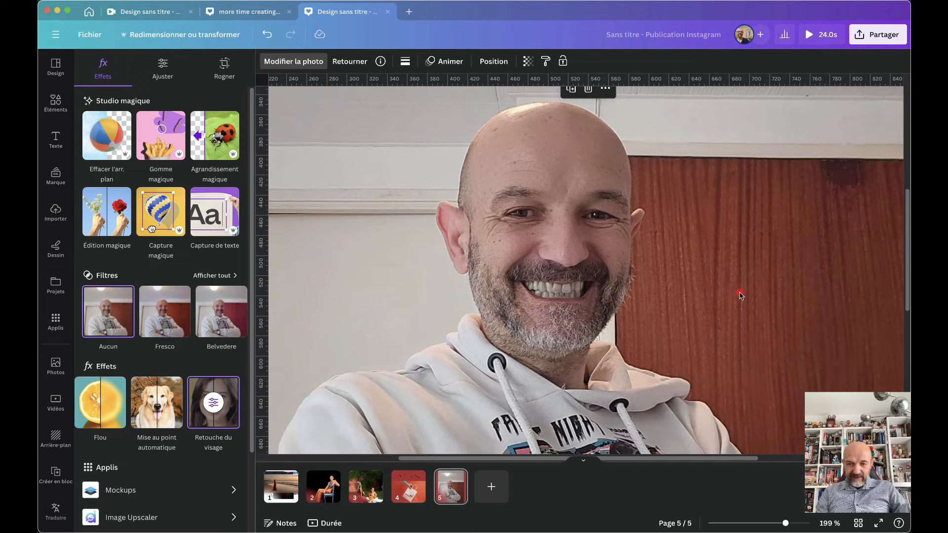
scroll(740, 296, "down", 6)
scroll(740, 293, "up", 1)
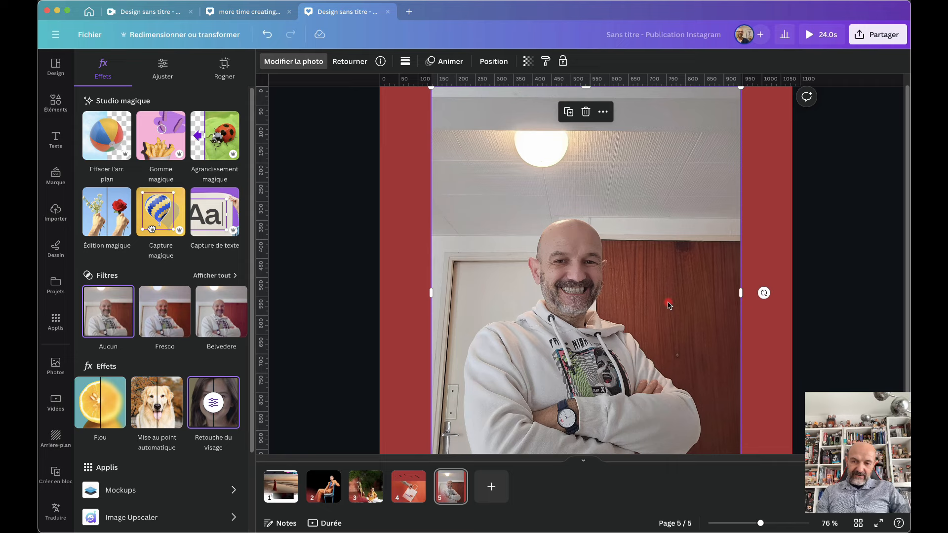
Apply Auto Focus to the portrait with blur intensity 38 and focus position 15
left_click(153, 414)
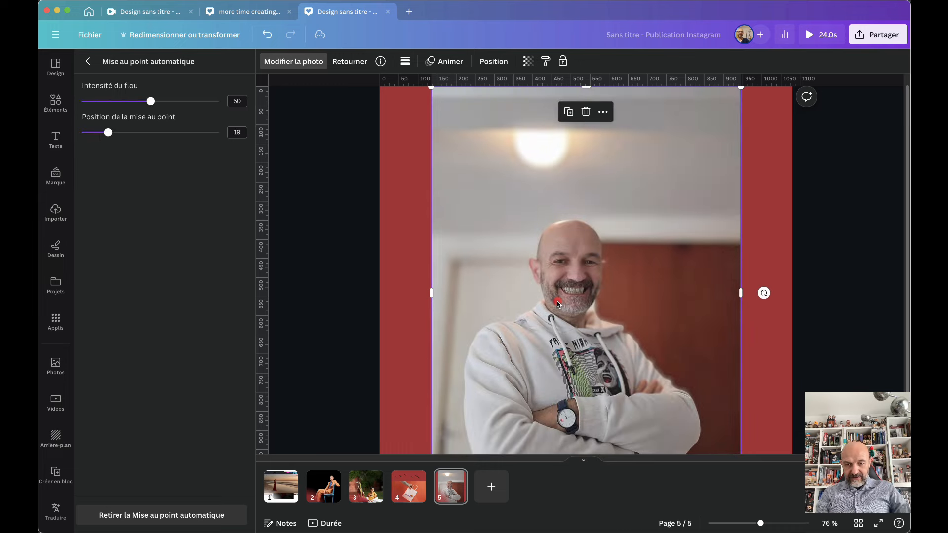
scroll(684, 291, "up", 5)
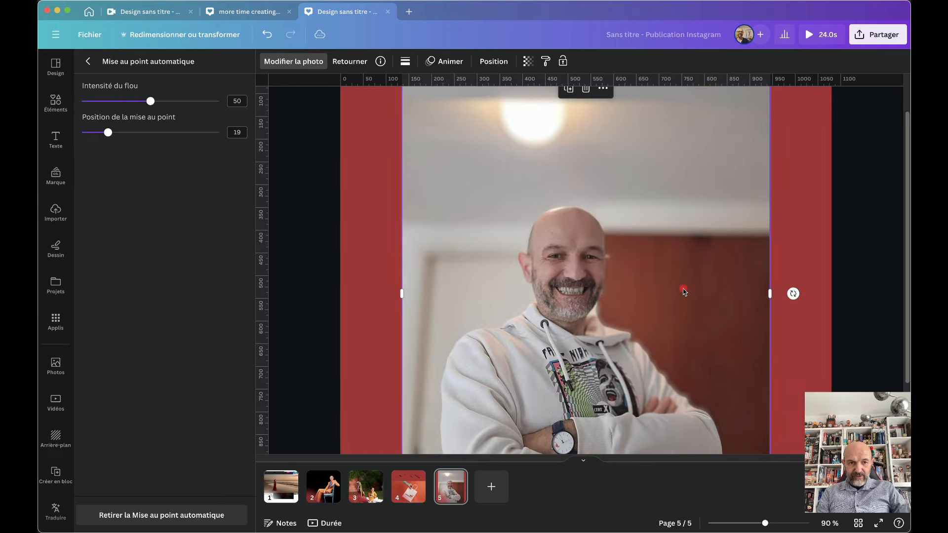
scroll(684, 291, "down", 5)
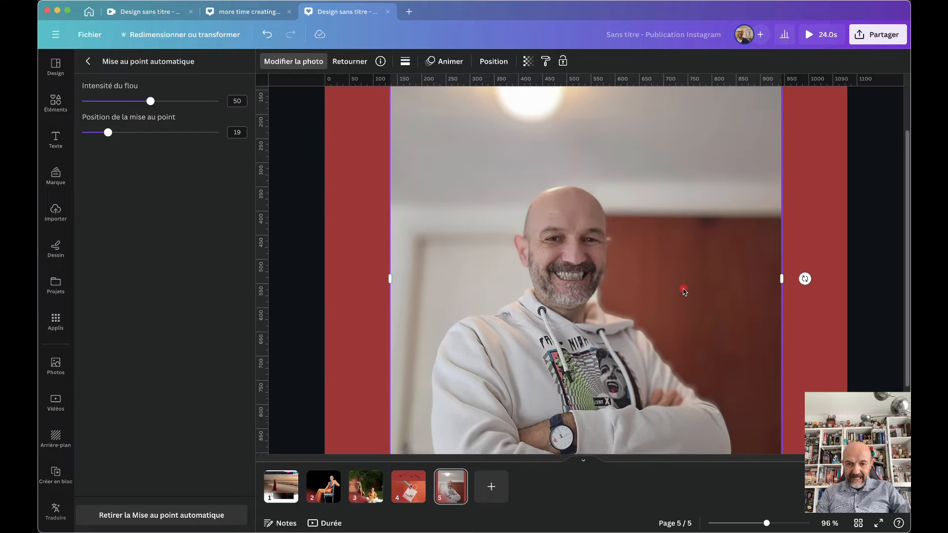
scroll(684, 292, "up", 2)
scroll(684, 291, "down", 1)
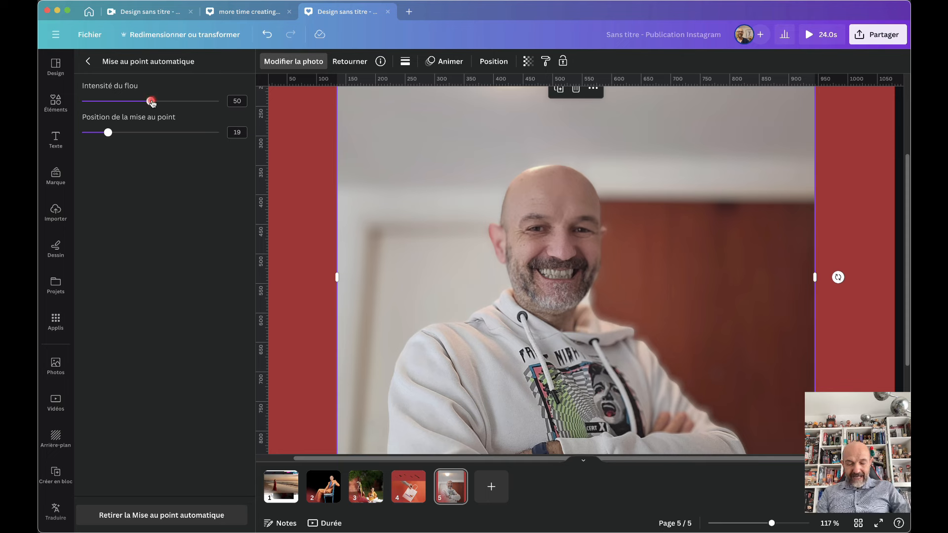
left_click_drag(153, 103, 131, 133)
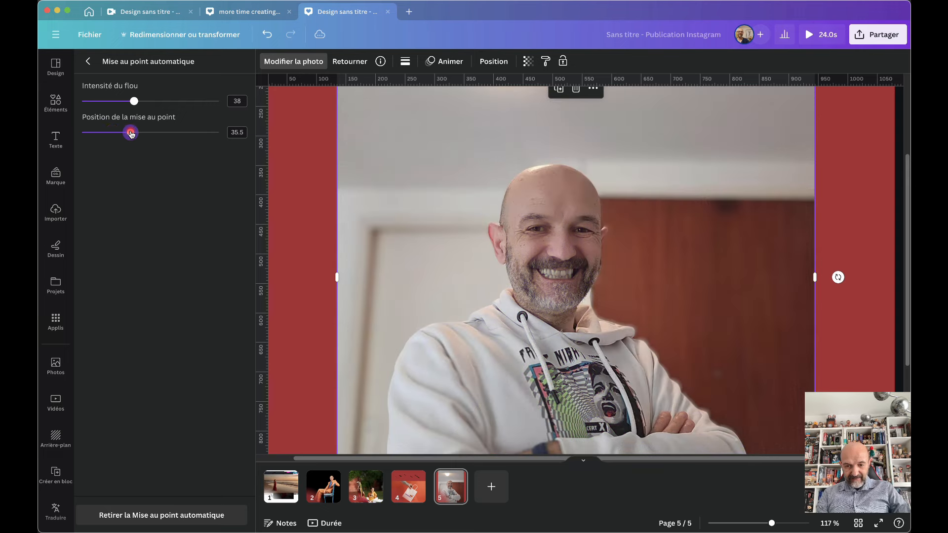
scroll(538, 220, "down", 5)
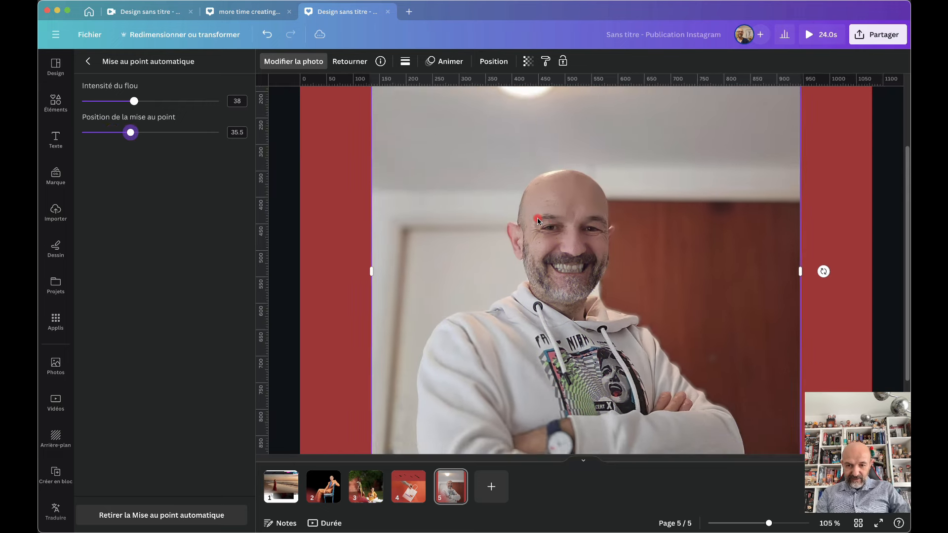
scroll(538, 218, "up", 1)
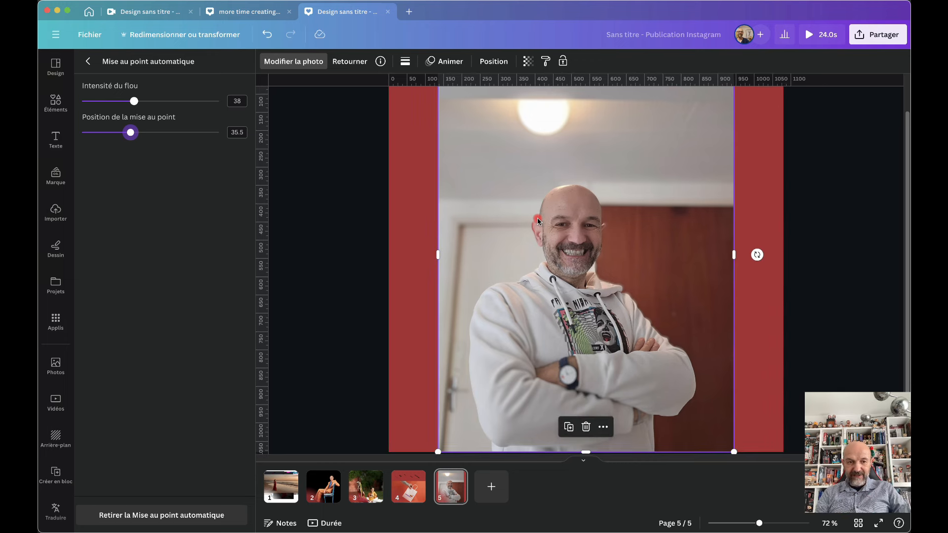
left_click(131, 132)
left_click_drag(131, 133, 103, 139)
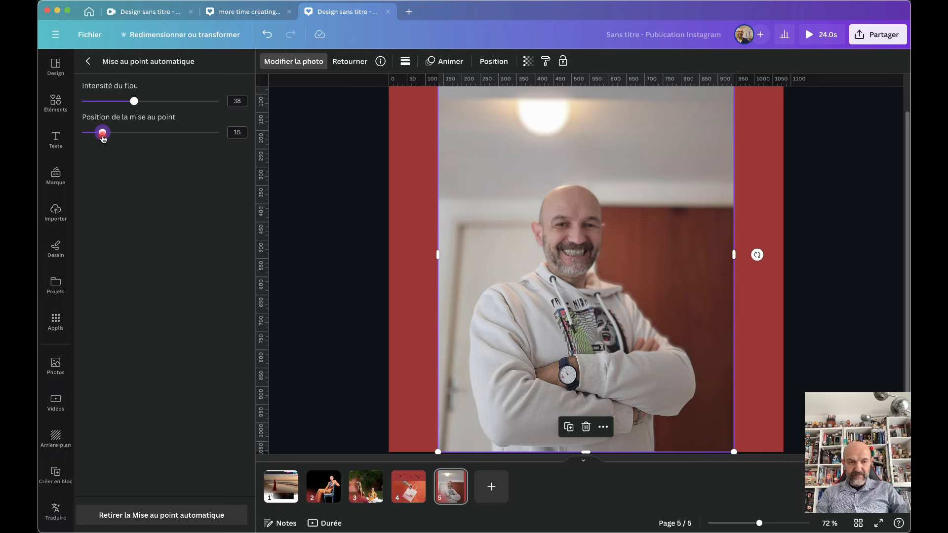
key("Escape")
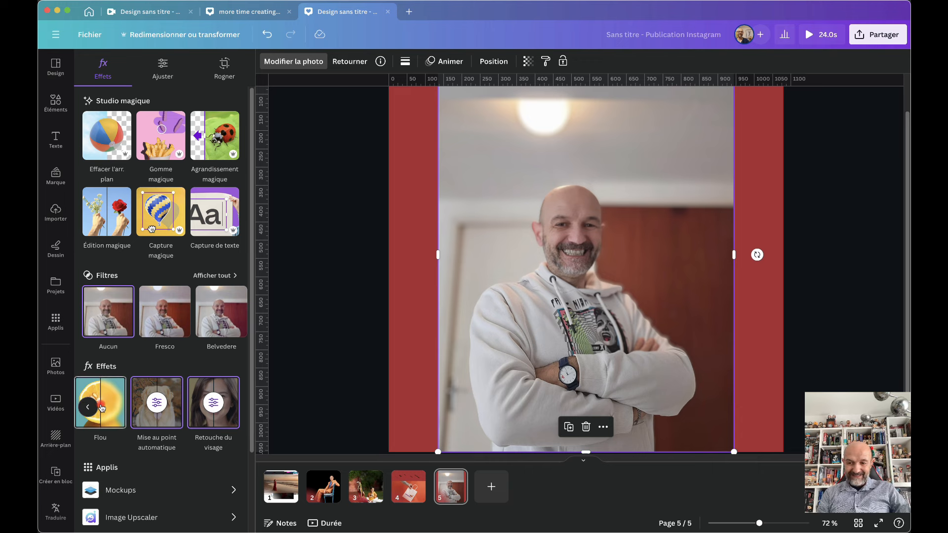
Add the tablet-on-desk stock photo to page 5, enlarged and shifted right
left_click(57, 366)
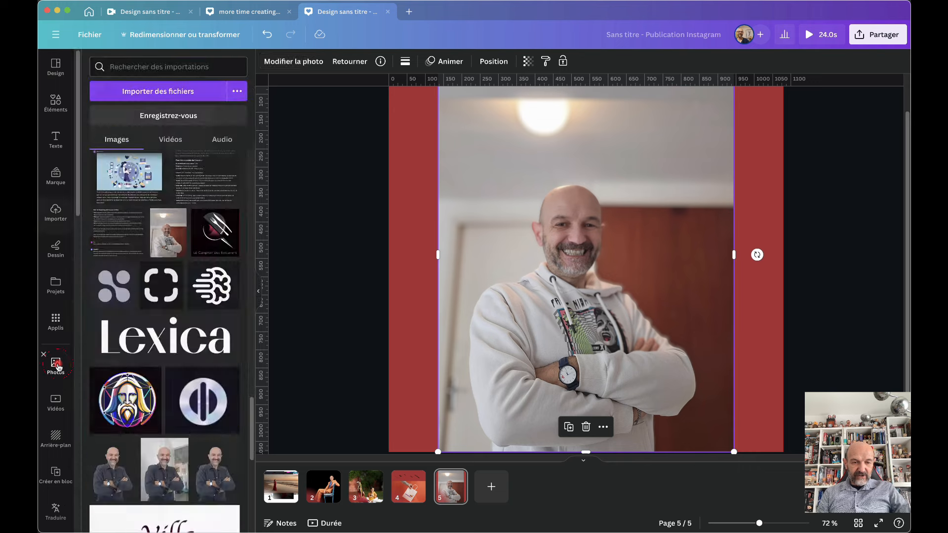
scroll(81, 364, "down", 3)
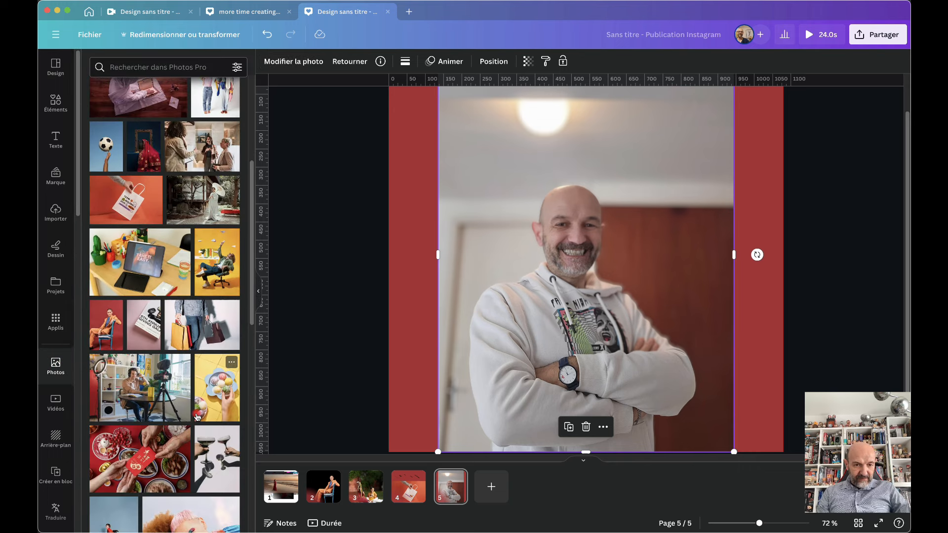
left_click(140, 260)
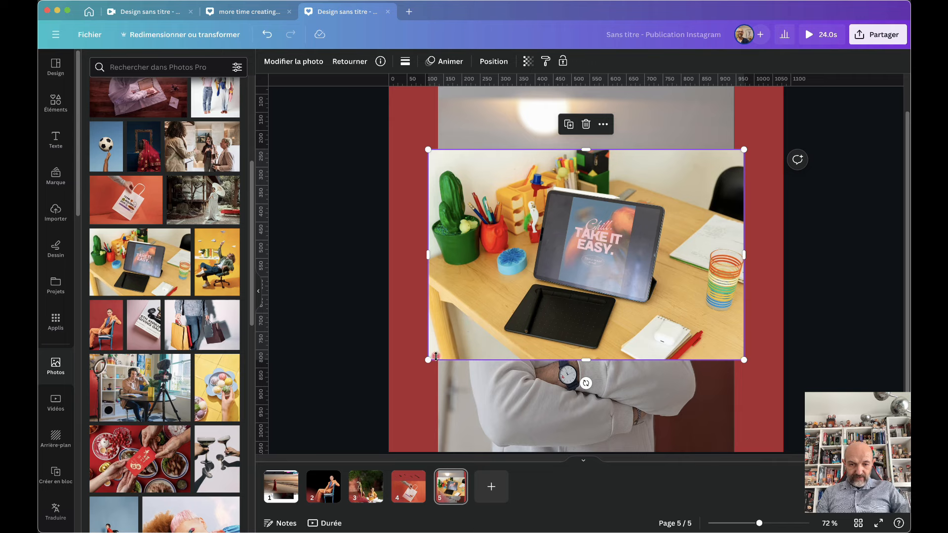
left_click_drag(426, 360, 283, 410)
left_click_drag(499, 350, 563, 347)
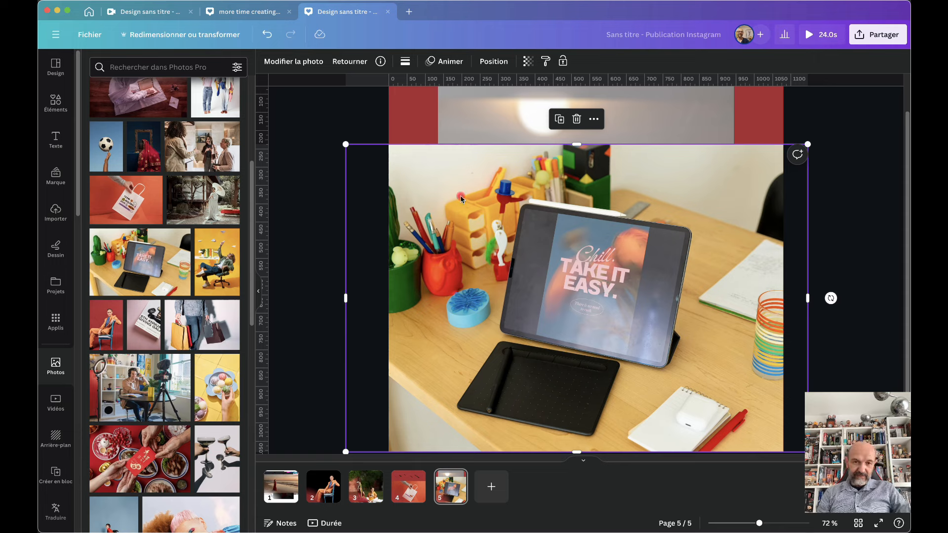
Brush blur over the 'Chill TAKE IT EASY' text on the tablet screen
left_click(287, 63)
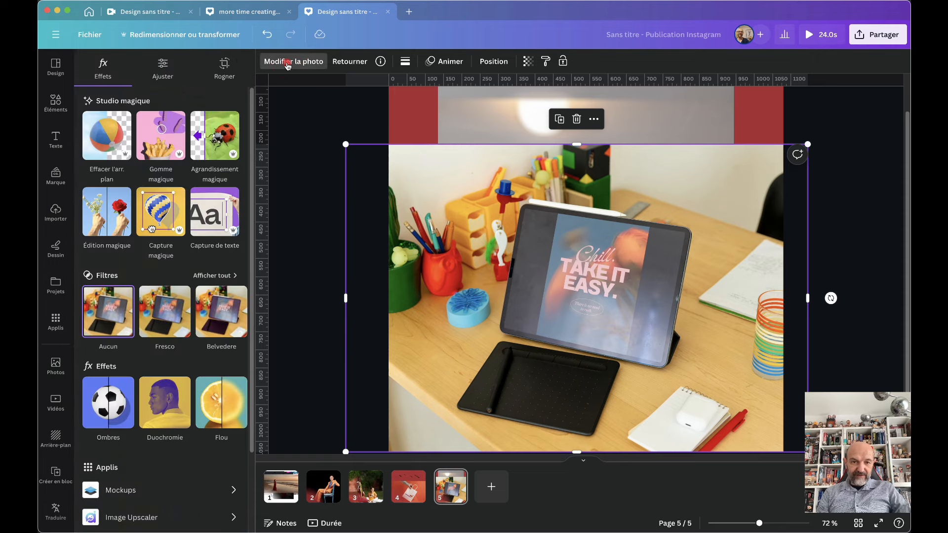
left_click(213, 401)
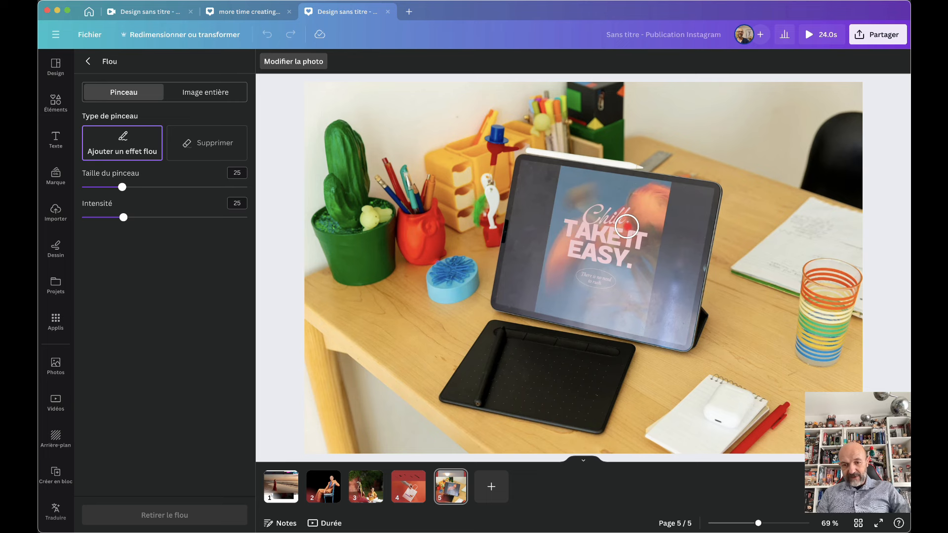
mouse_move(596, 212)
left_mouse_down()
mouse_move(629, 221)
mouse_move(567, 227)
mouse_move(647, 241)
mouse_move(620, 259)
mouse_move(632, 264)
mouse_move(572, 250)
mouse_move(624, 225)
left_mouse_up()
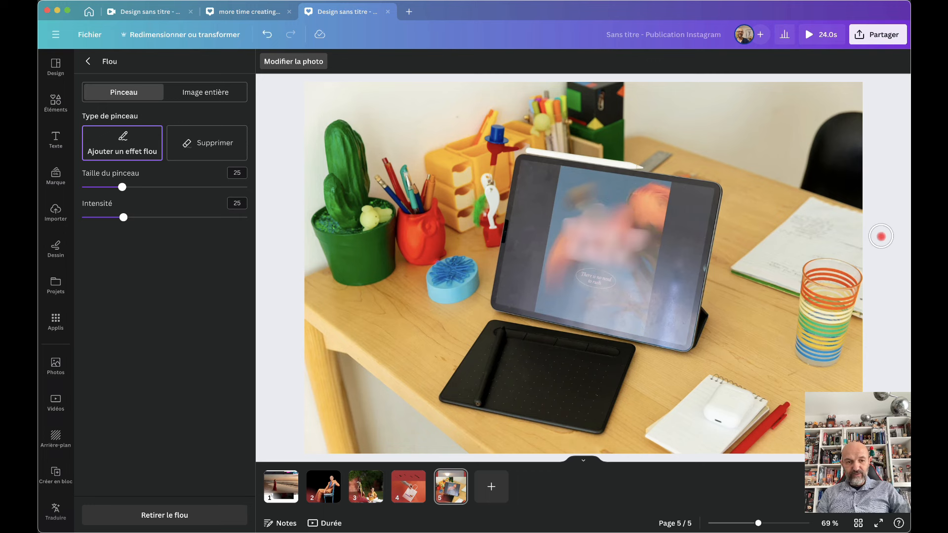
mouse_move(127, 219)
left_mouse_down()
mouse_move(88, 218)
mouse_move(195, 218)
mouse_move(131, 226)
left_mouse_up()
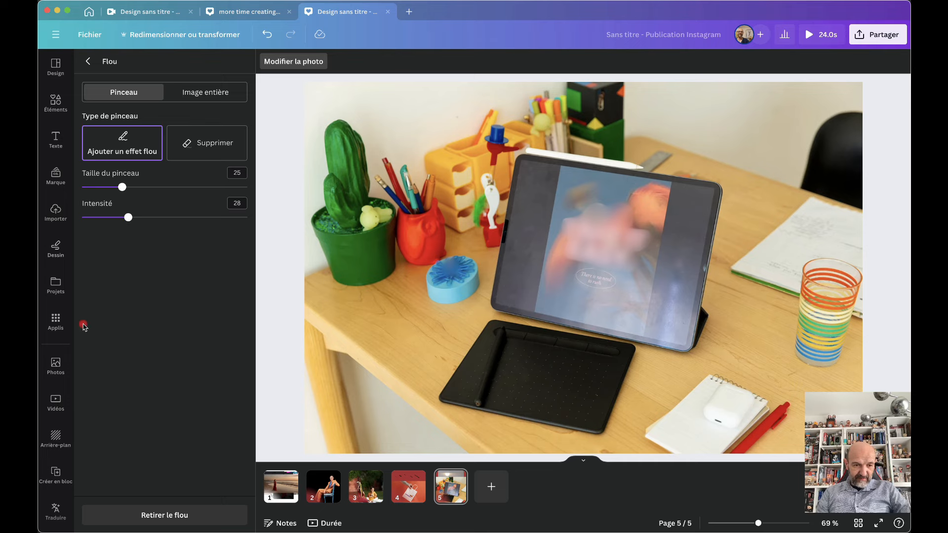
left_click(56, 363)
scroll(159, 399, "down", 2)
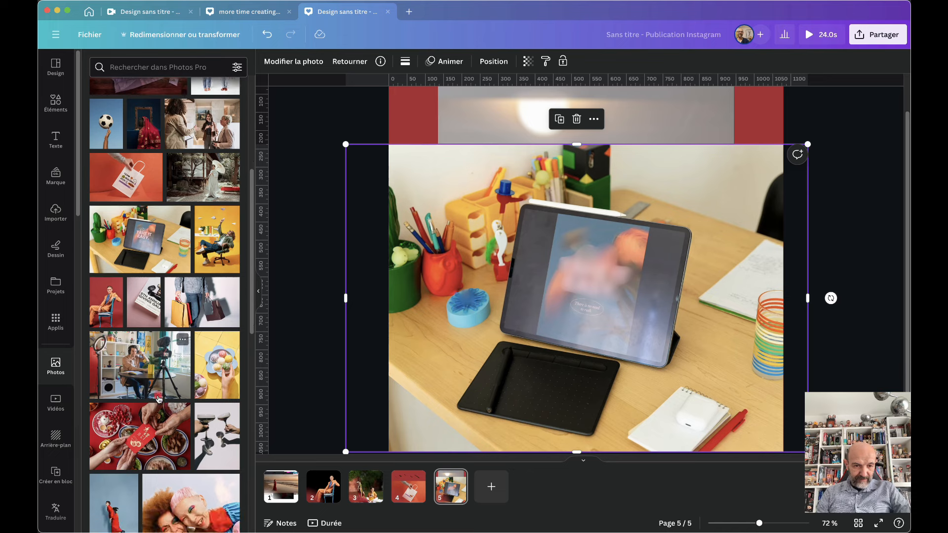
Place the 5th Annual Giving Gala poster photo over the desk photo on page 5
left_click(150, 262)
left_click_drag(575, 242, 560, 281)
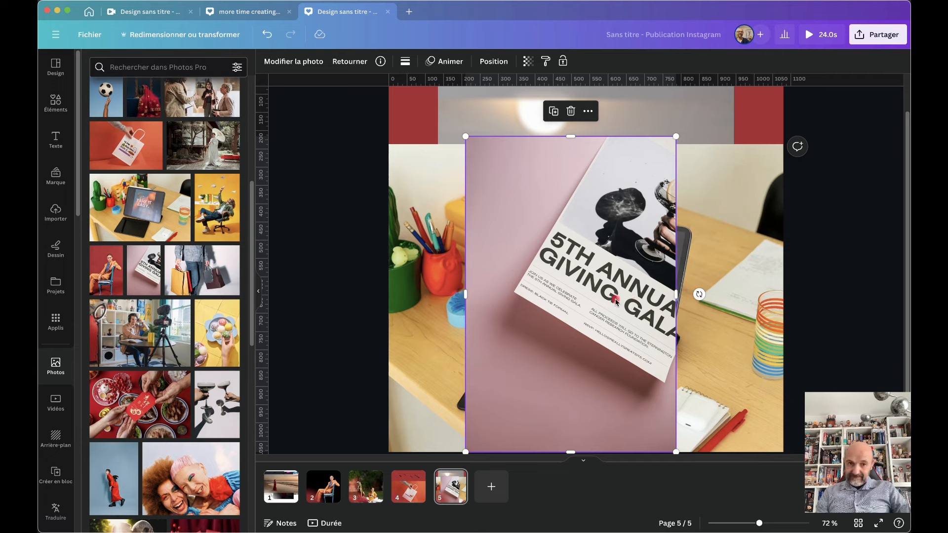
left_click(313, 63)
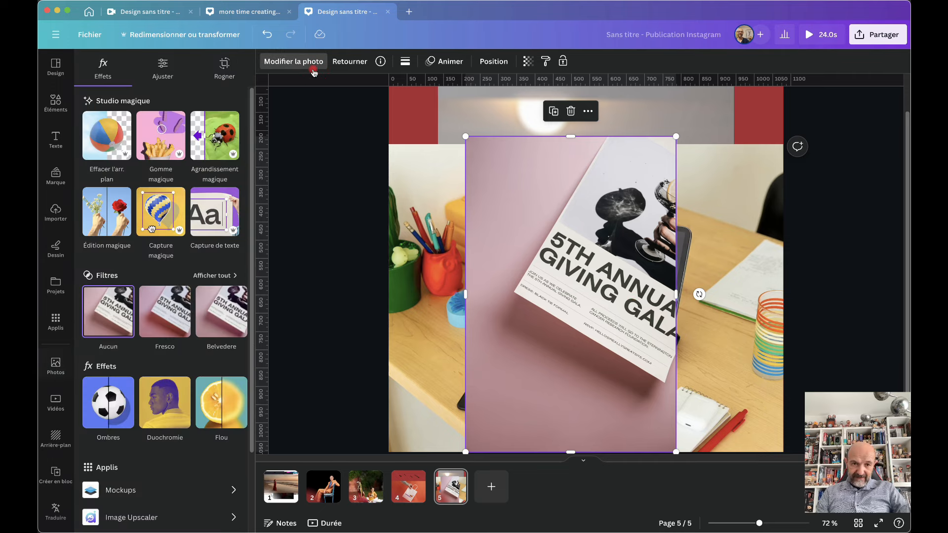
left_click(220, 403)
Blur the GIVING GALA line, trying intensities from 53 down to about 18
left_click_drag(128, 220, 170, 219)
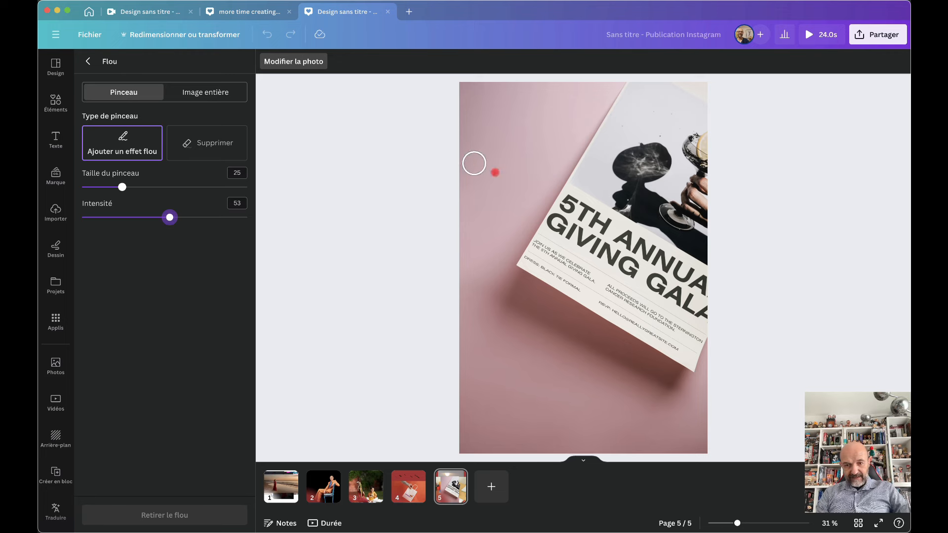
mouse_move(558, 222)
left_mouse_down()
mouse_move(711, 316)
mouse_move(804, 342)
left_mouse_up()
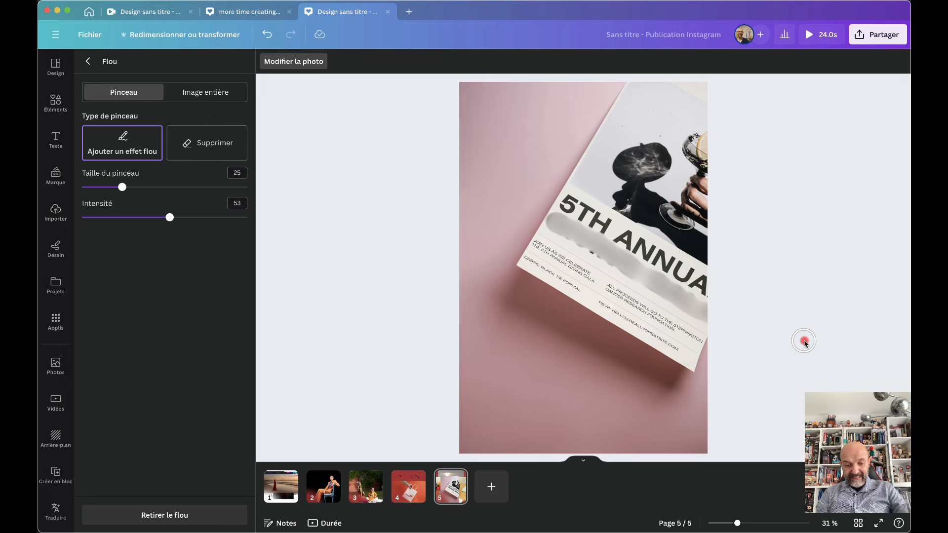
key("super+z")
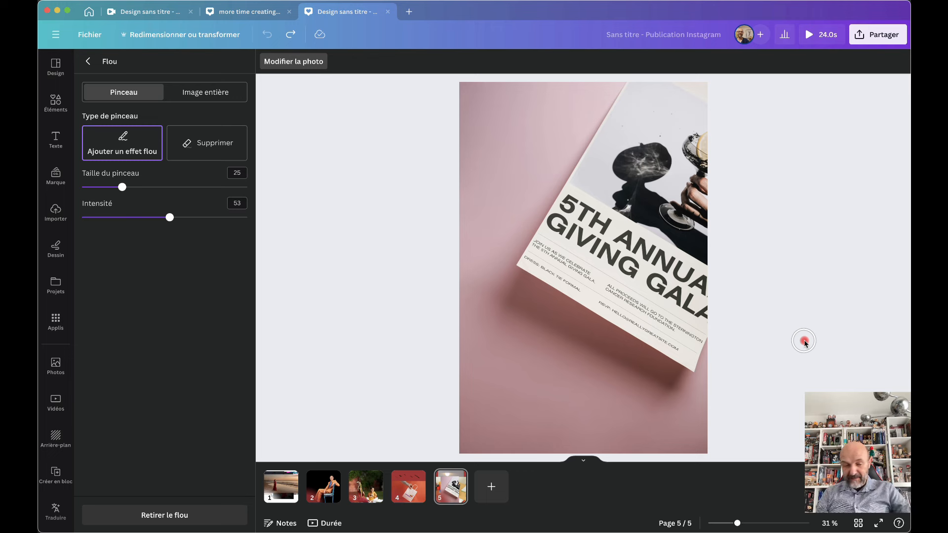
left_click_drag(167, 218, 106, 217)
mouse_move(556, 222)
left_mouse_down()
mouse_move(672, 303)
mouse_move(551, 230)
left_mouse_up()
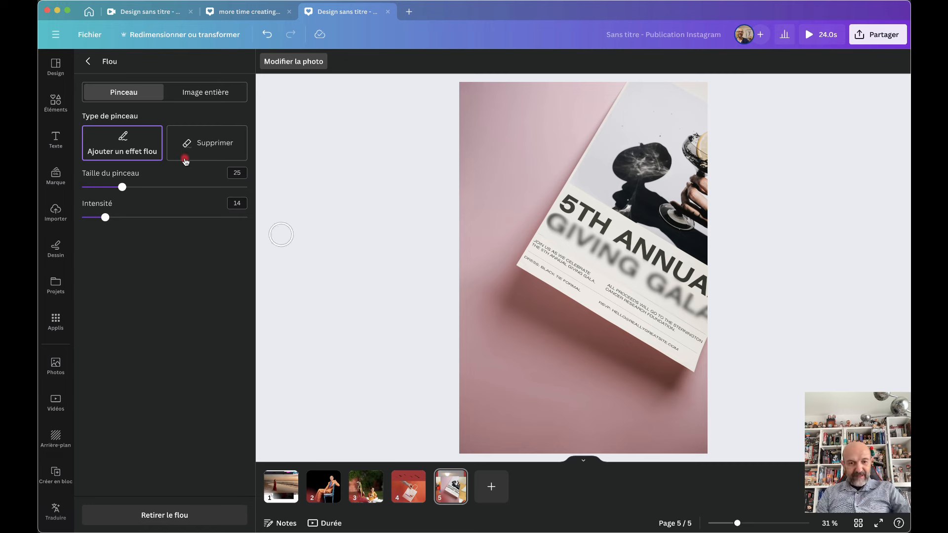
left_click(203, 148)
left_click_drag(106, 217, 132, 219)
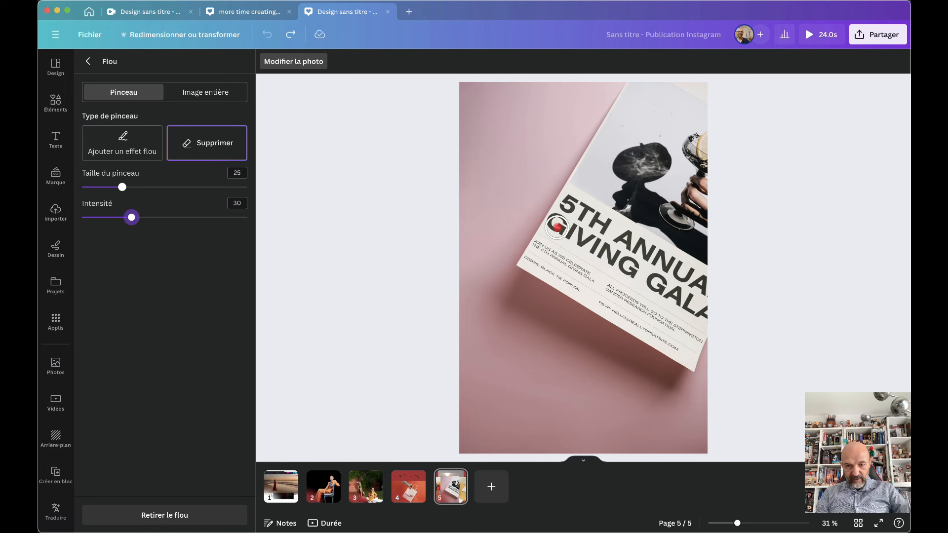
left_click(141, 148)
left_click_drag(131, 219, 132, 219)
left_click_drag(555, 223, 704, 313)
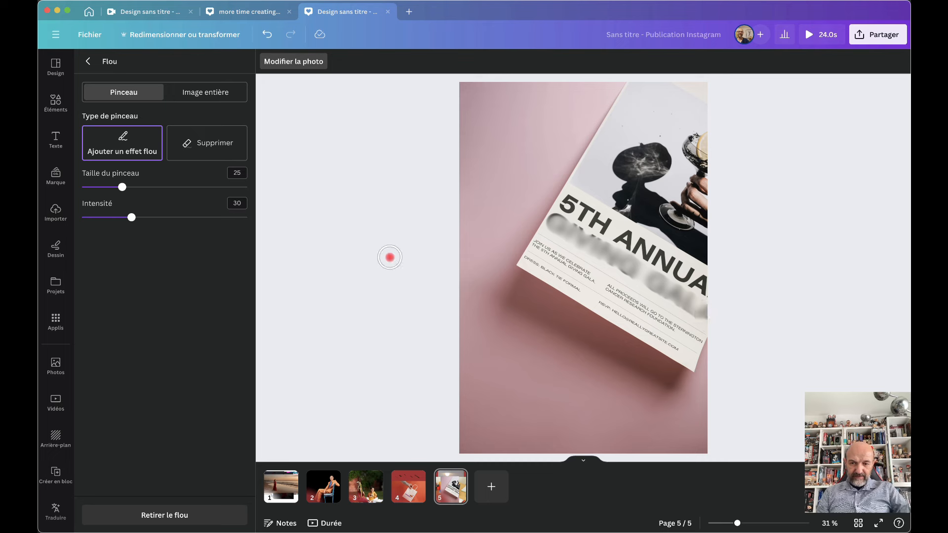
left_click(210, 150)
left_click(127, 140)
left_click_drag(125, 218, 113, 219)
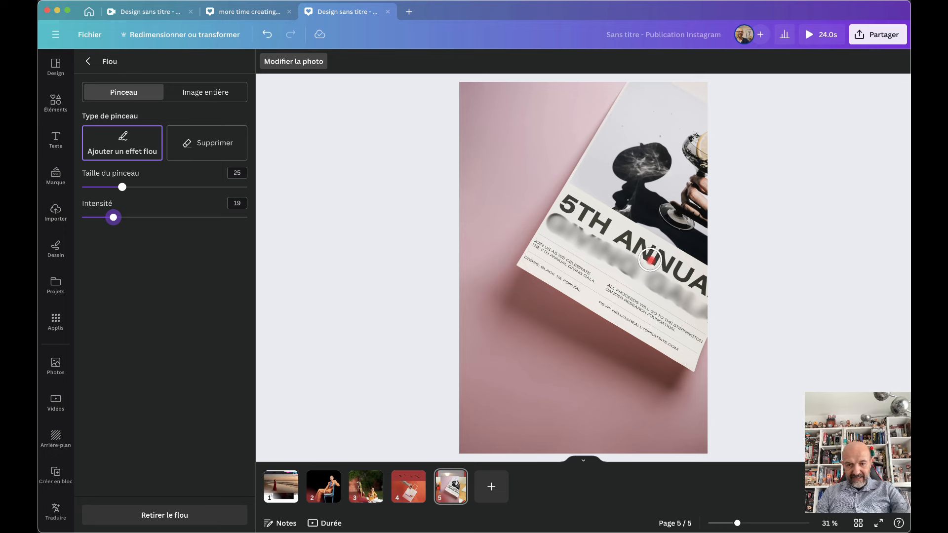
key("super+z")
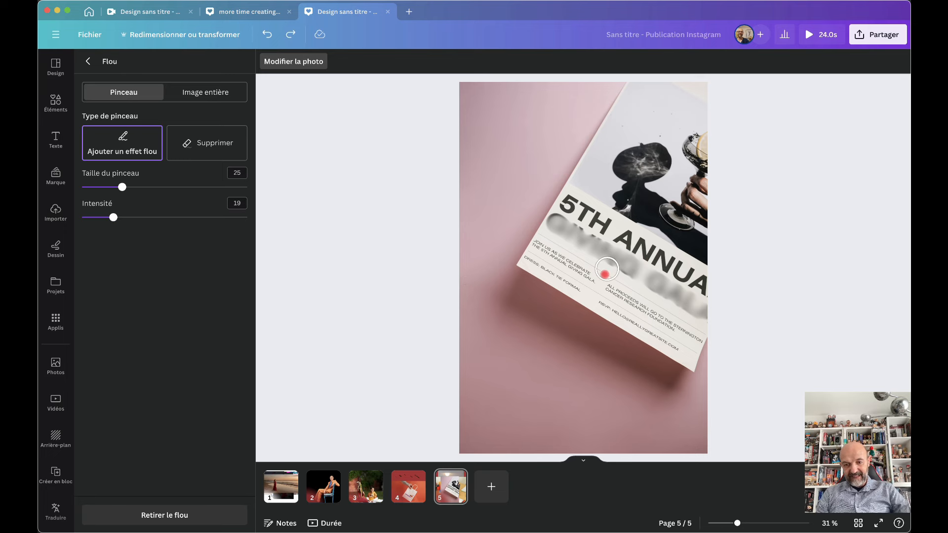
Blur the invitation text, RSVP line and DRESS: BLACK TIE FORMAL line below 5TH ANNUAL
left_click_drag(537, 246, 692, 337)
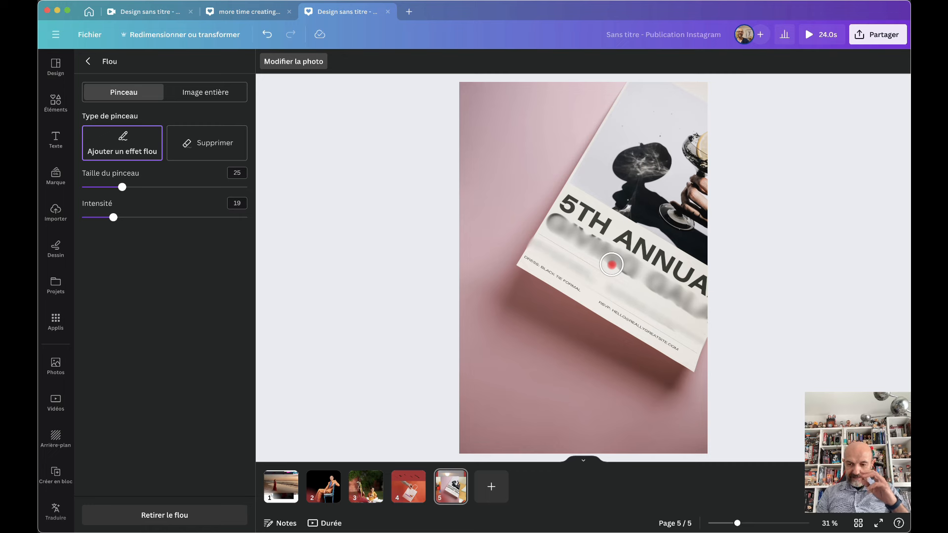
left_click_drag(601, 302, 684, 349)
left_click_drag(526, 262, 590, 301)
scroll(707, 337, "up", 3)
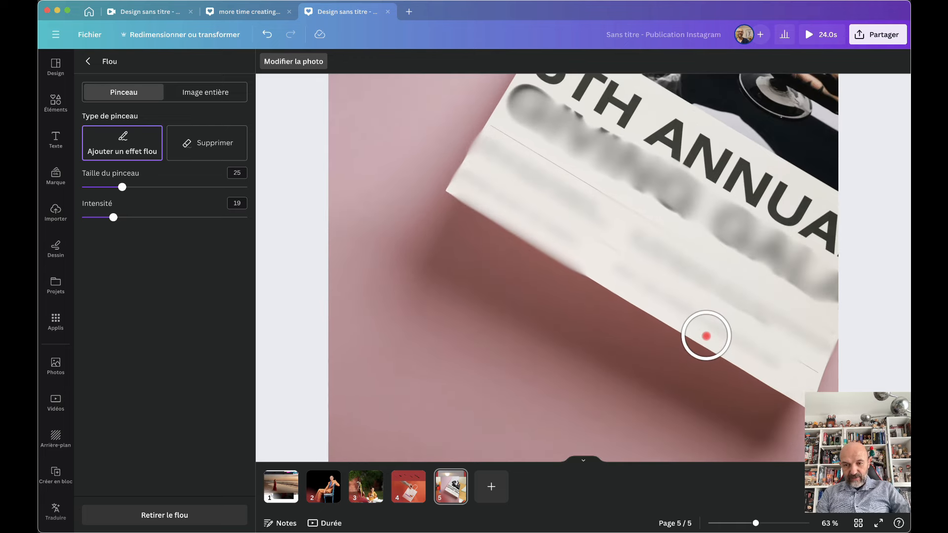
scroll(707, 336, "down", 3)
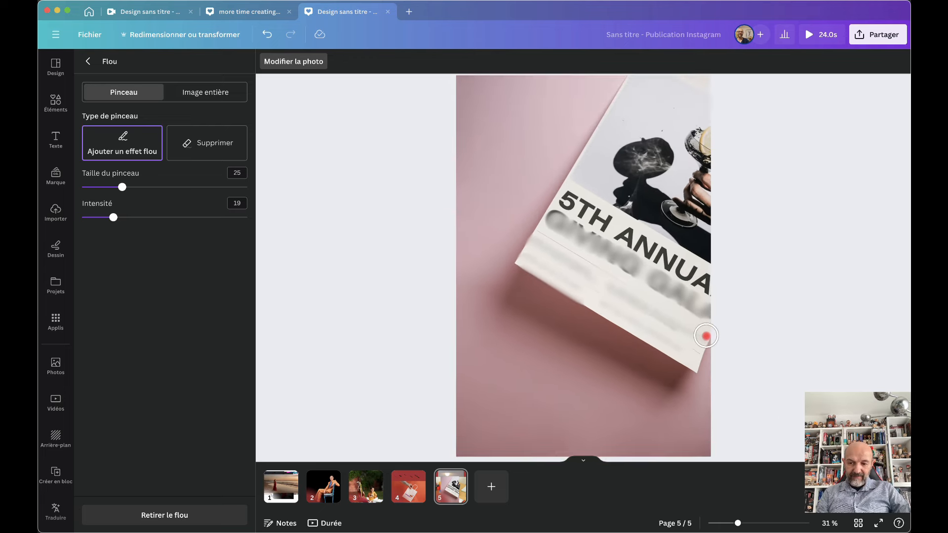
scroll(707, 336, "up", 2)
scroll(707, 337, "down", 1)
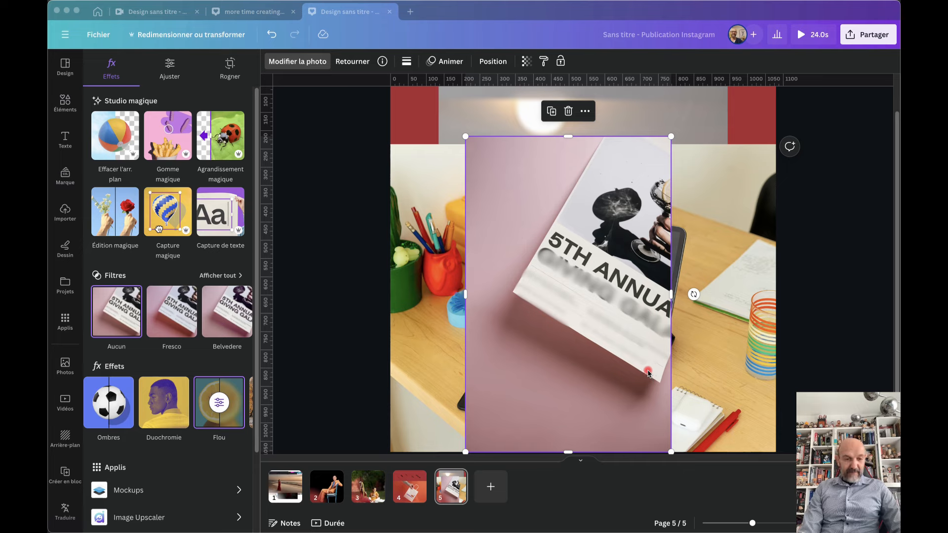
Open the Easy Reflections app through an 'easy r' search and add a blank red page 6
left_click(64, 319)
left_click(64, 321)
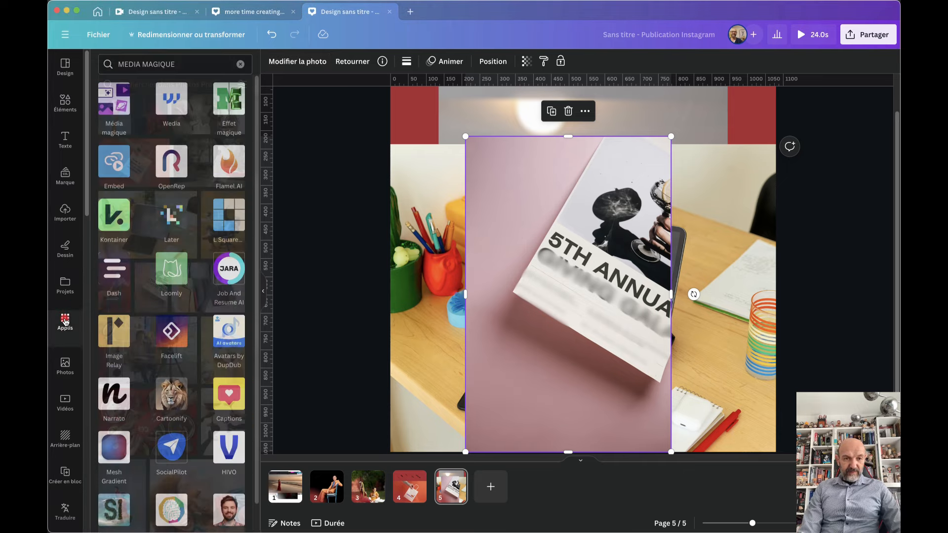
type("easy r")
left_click(112, 110)
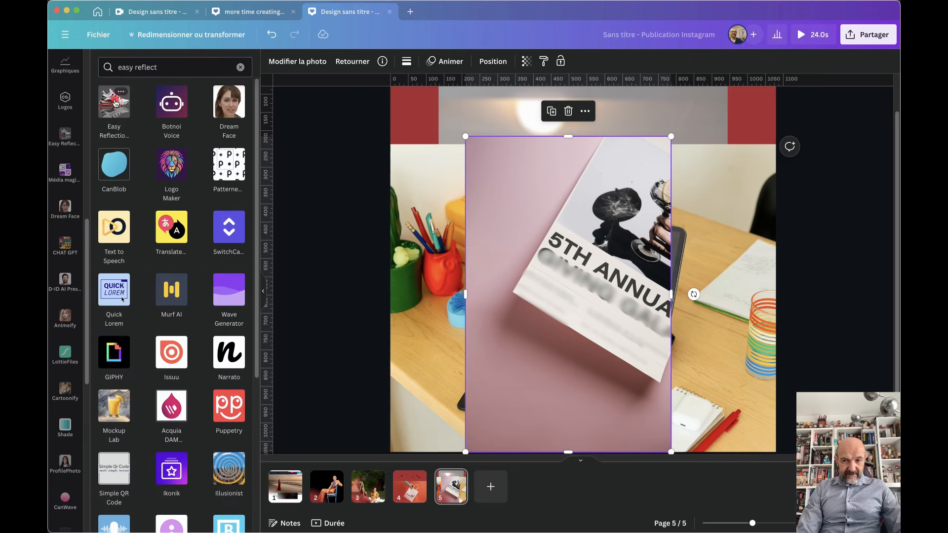
left_click(114, 99)
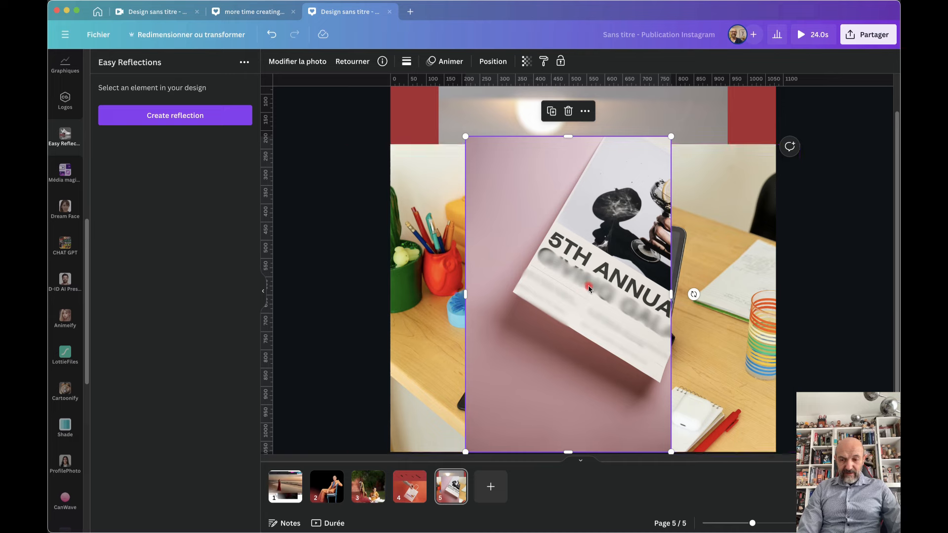
left_click(504, 486)
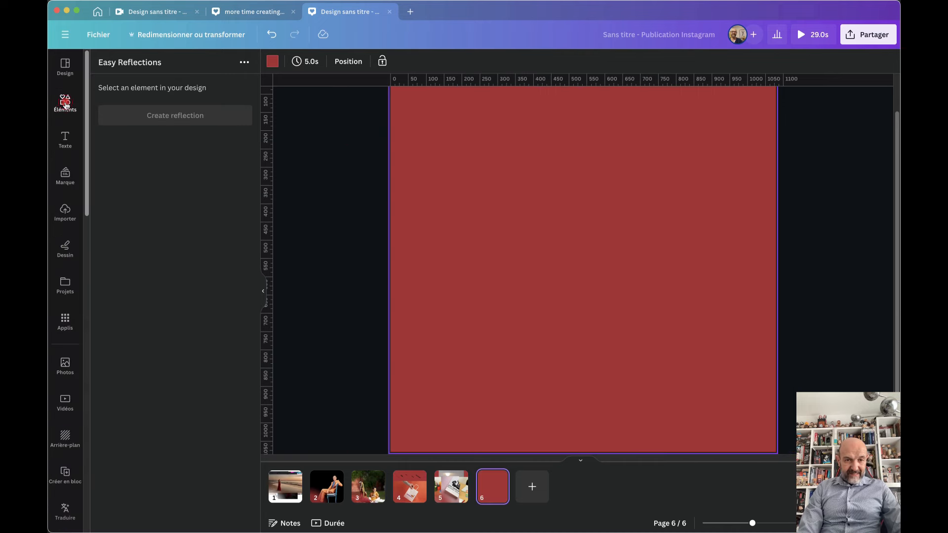
Add the pink perfume bottle illustration from a 'parfum' element search, shrunk and centred on page 6
left_click(65, 104)
left_click(157, 67)
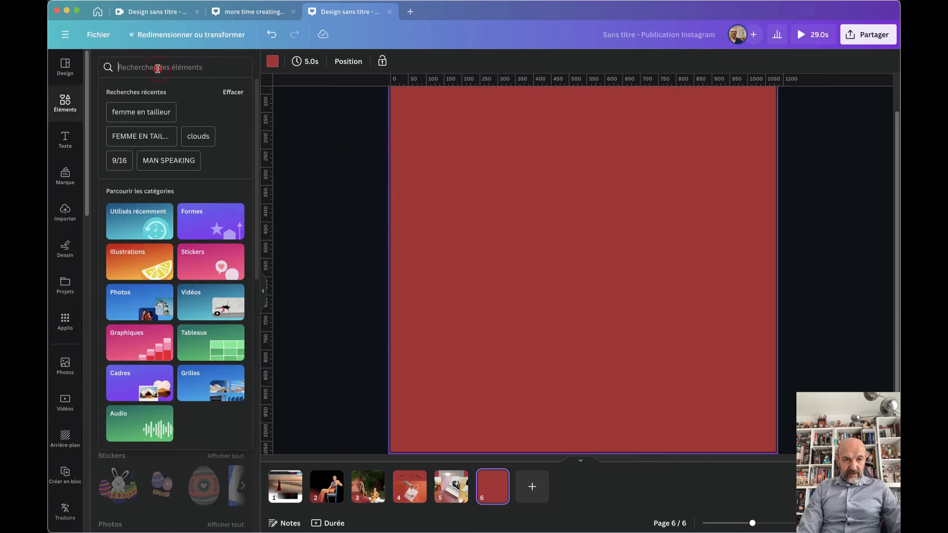
type("parf")
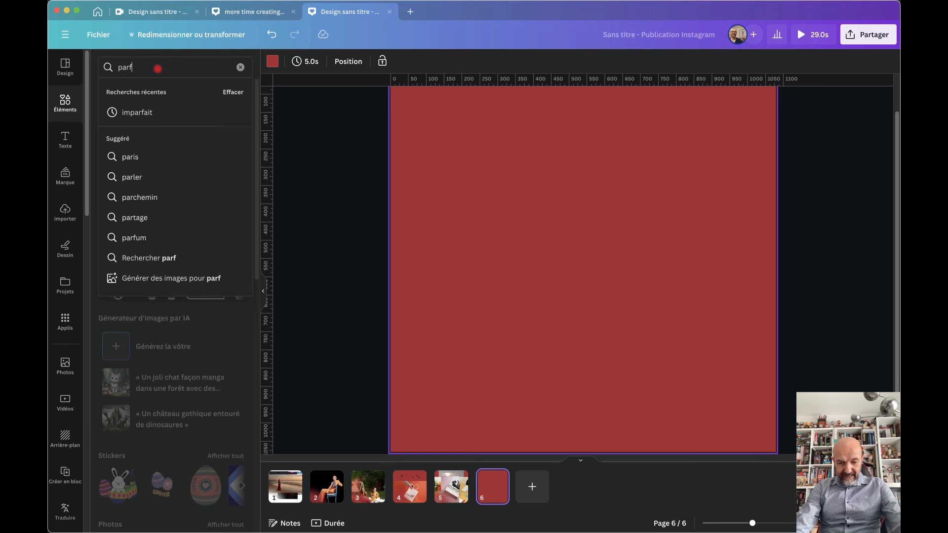
type("um")
key("Return")
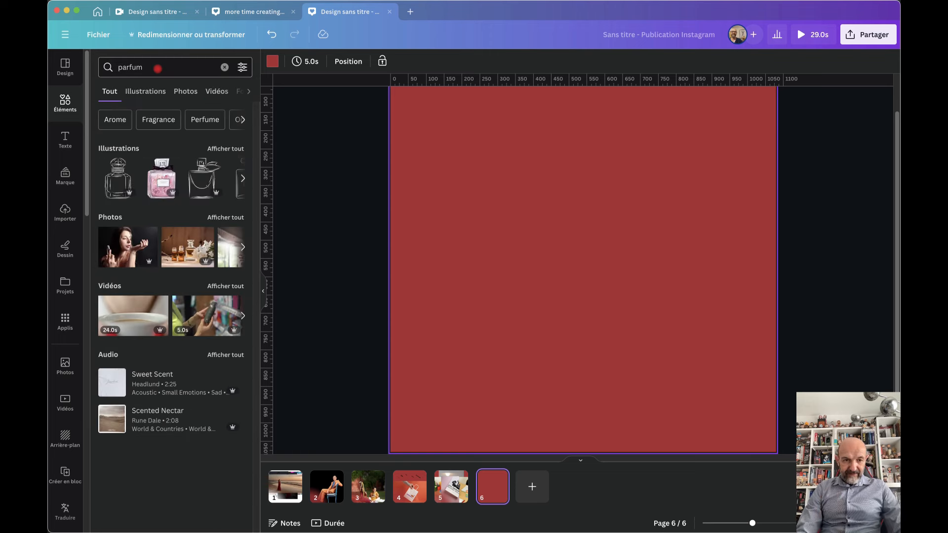
left_click(158, 186)
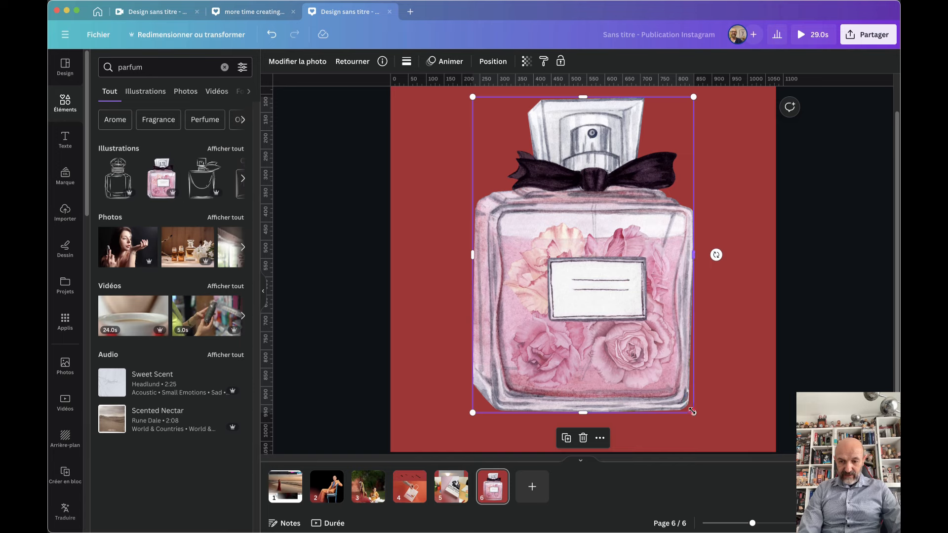
left_click_drag(692, 412, 612, 296)
left_click_drag(554, 277, 595, 312)
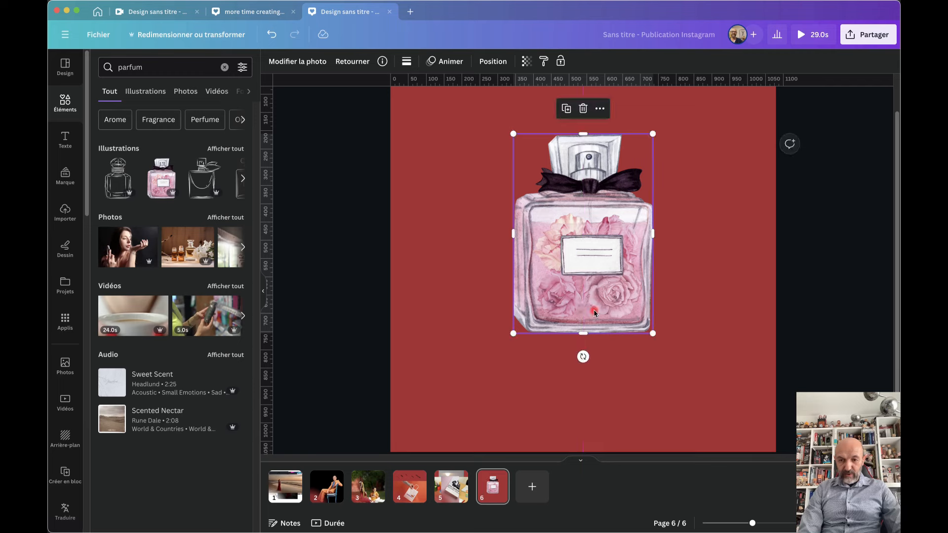
Give page 6's background the pink linear gradient, then reselect the perfume bottle
left_click(421, 118)
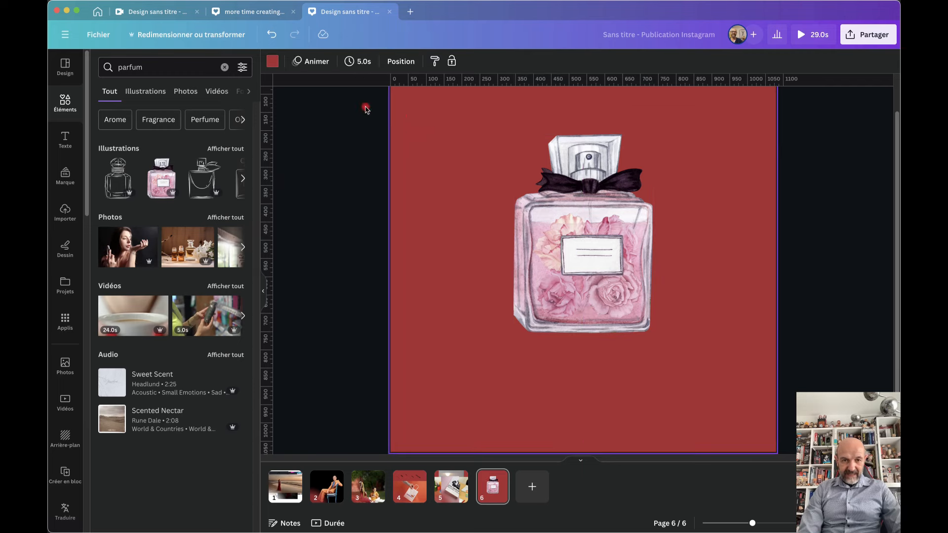
left_click(273, 62)
scroll(213, 410, "down", 1)
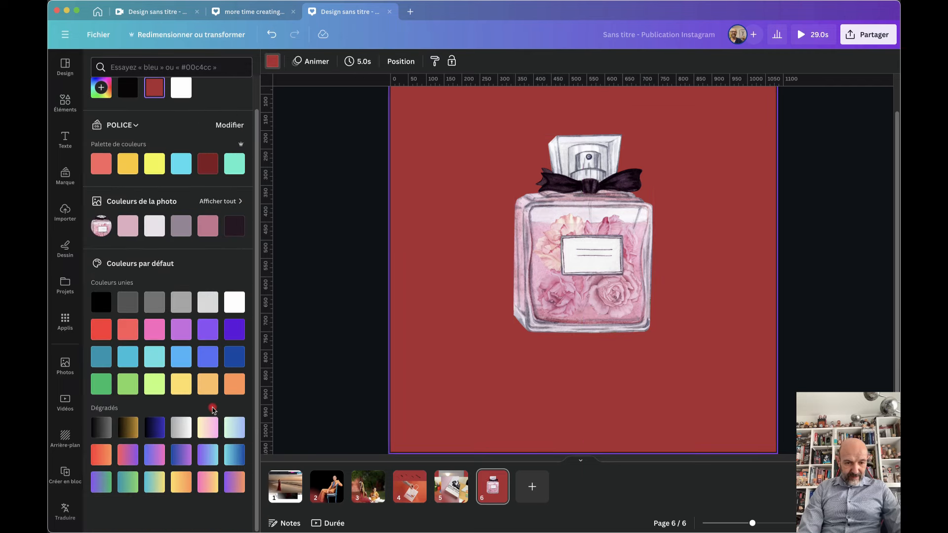
left_click(206, 434)
left_click(593, 286)
left_click(592, 286)
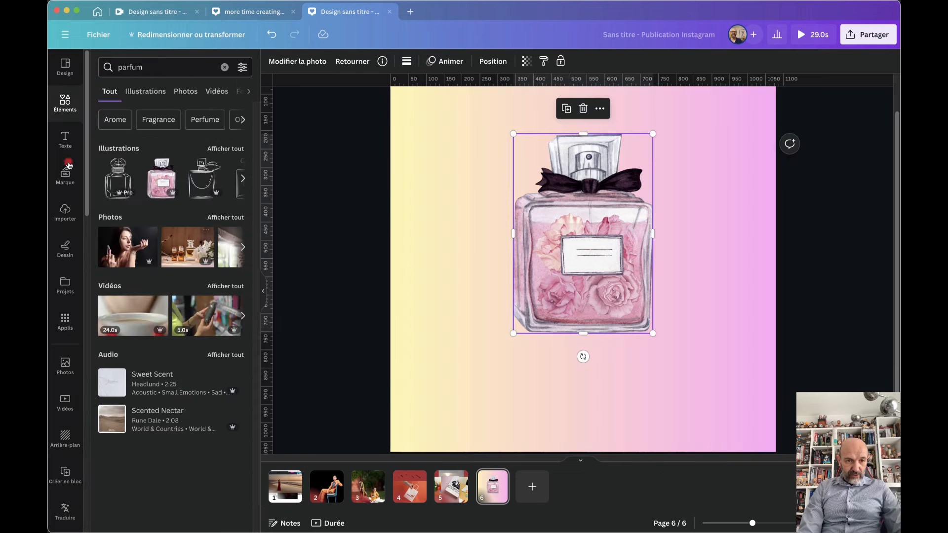
Create a reflection of the bottle below it with Easy Reflections and add it to the design
left_click(64, 320)
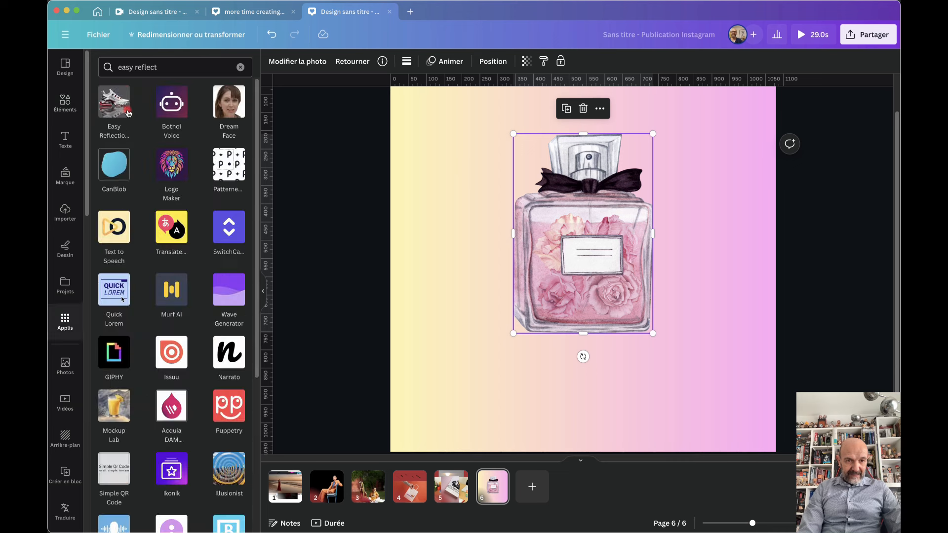
left_click(118, 108)
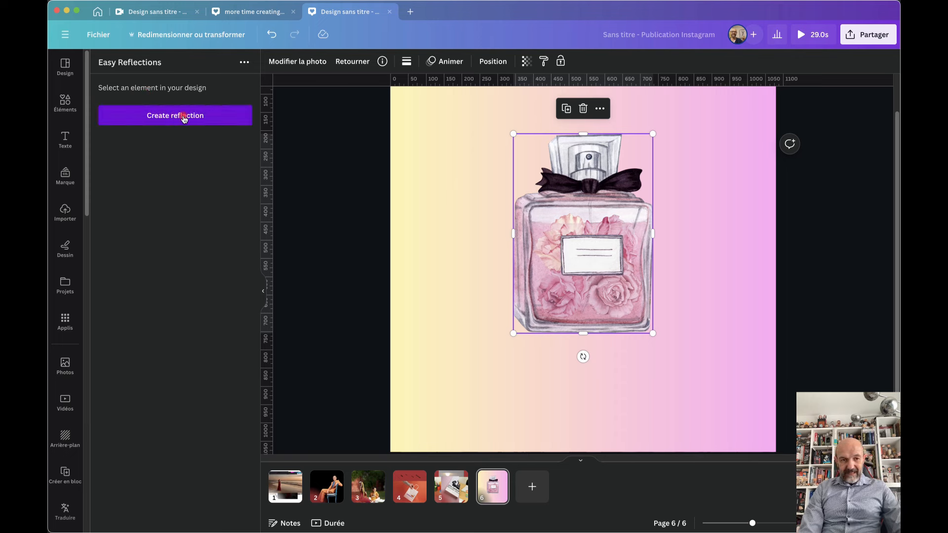
left_click(202, 117)
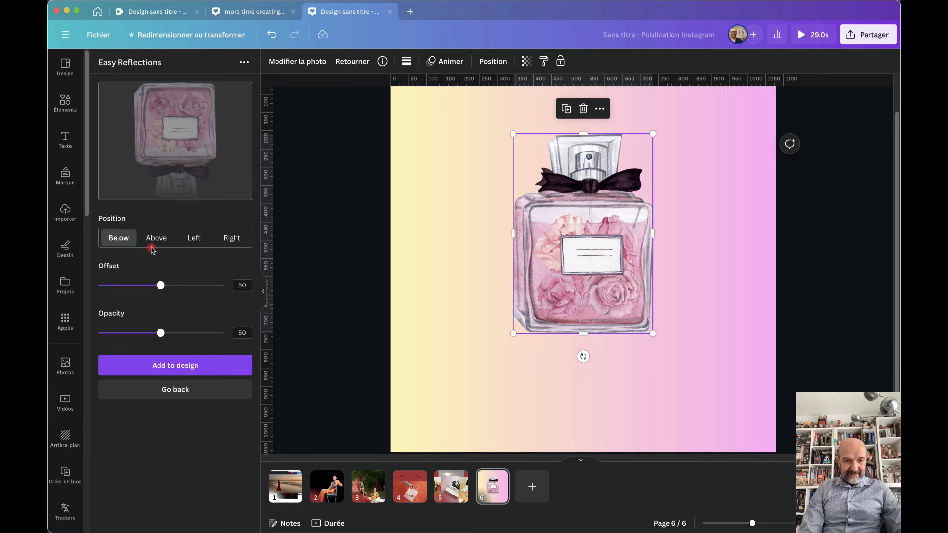
left_click(117, 238)
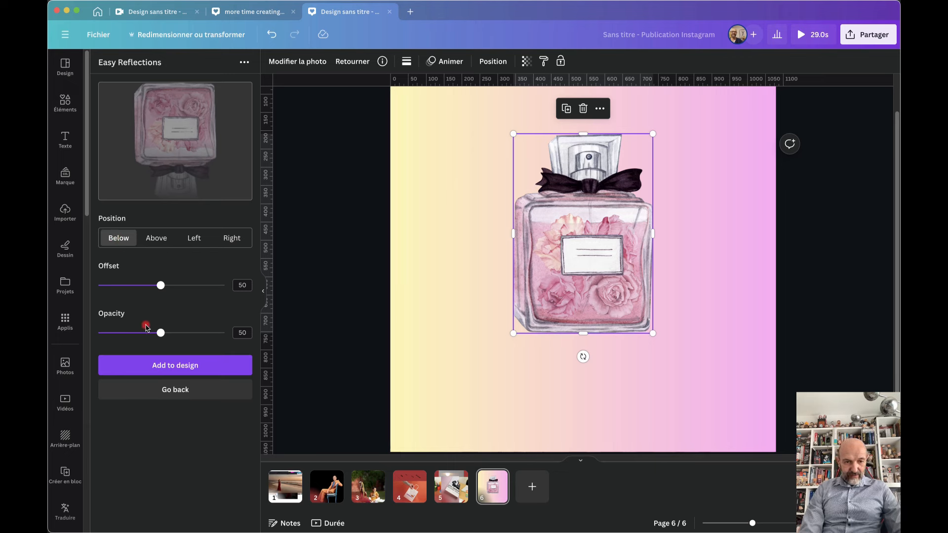
left_click(179, 368)
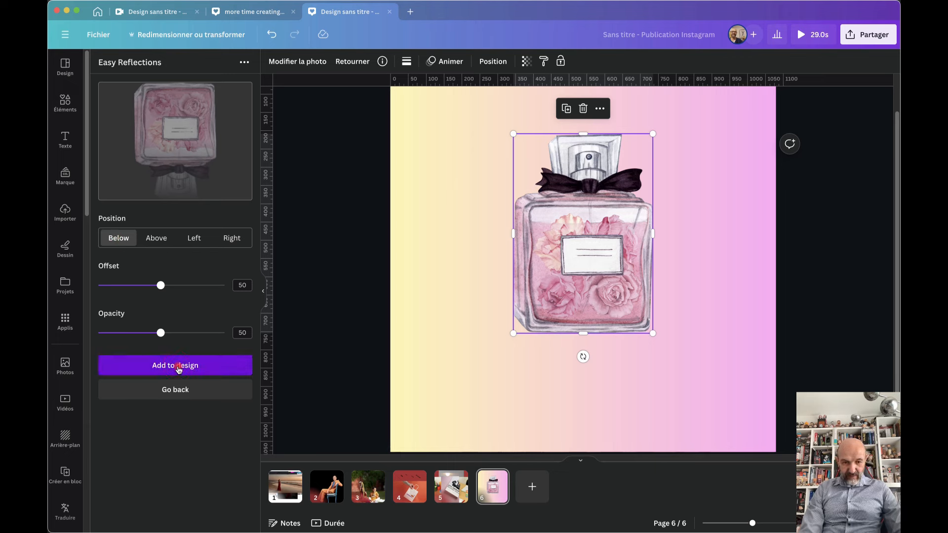
Resize the reflection to match the bottle and place it directly beneath it
left_click_drag(575, 246, 578, 354)
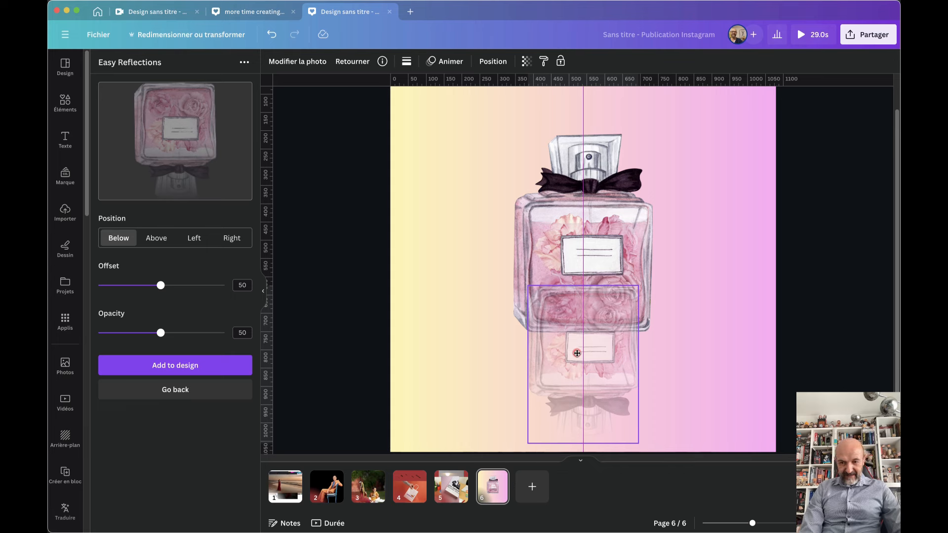
left_click(566, 221)
left_click_drag(574, 396, 556, 241)
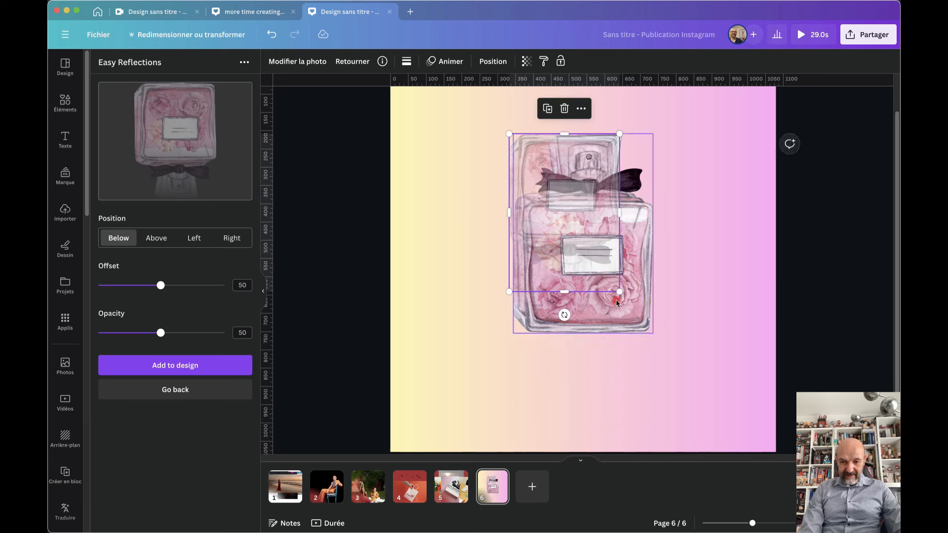
left_click_drag(620, 292, 655, 334)
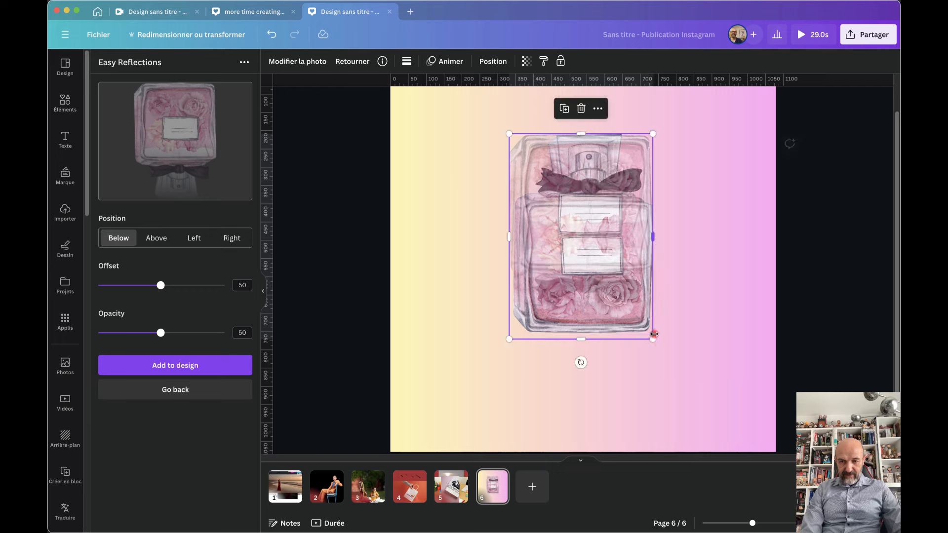
left_click_drag(574, 168, 578, 361)
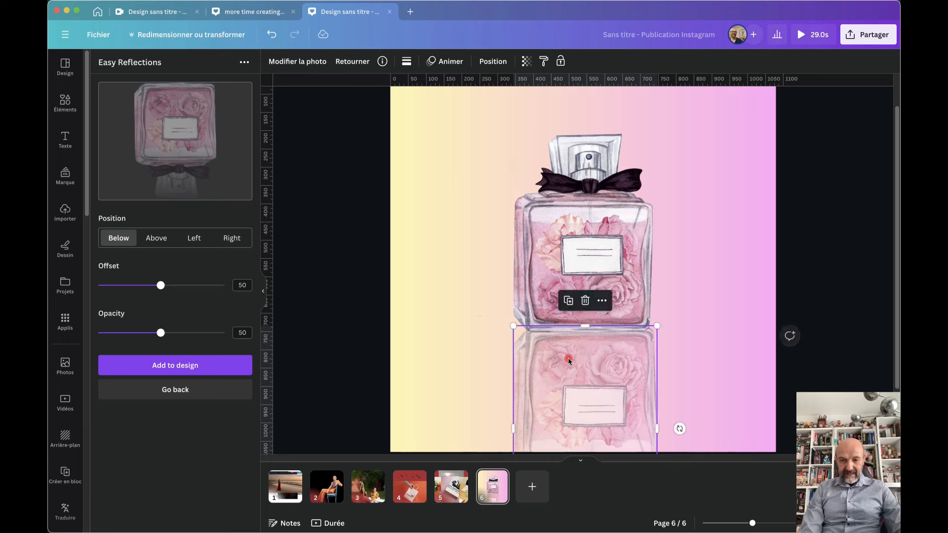
Shrink the bottle and reflection together and move them toward the page centre
left_click(463, 317)
left_click(461, 168)
left_click_drag(462, 168, 543, 345)
left_click_drag(514, 135, 542, 212)
left_click_drag(601, 277, 580, 206)
left_click(812, 183)
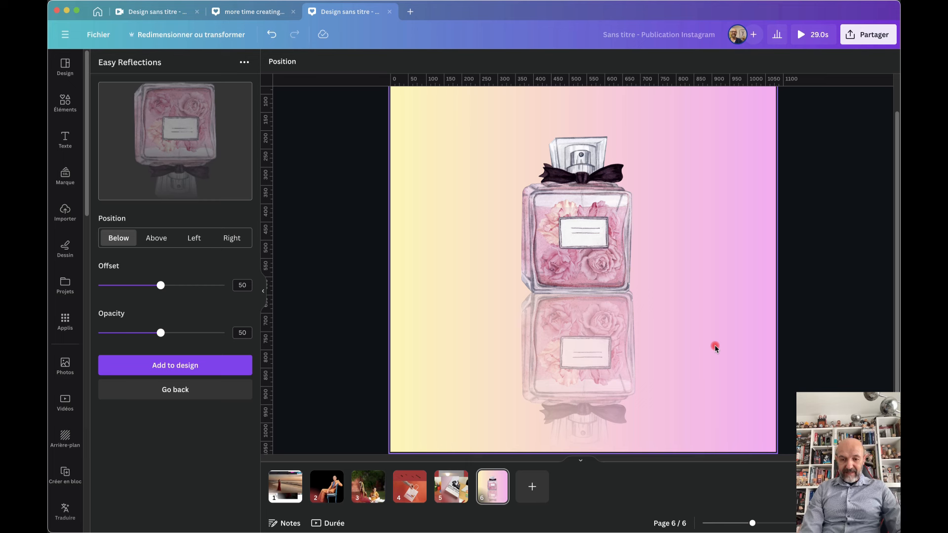
Add a new page 7 and insert the yellow Jordan sneaker illustration from a 'sneakers' search
left_click(533, 487)
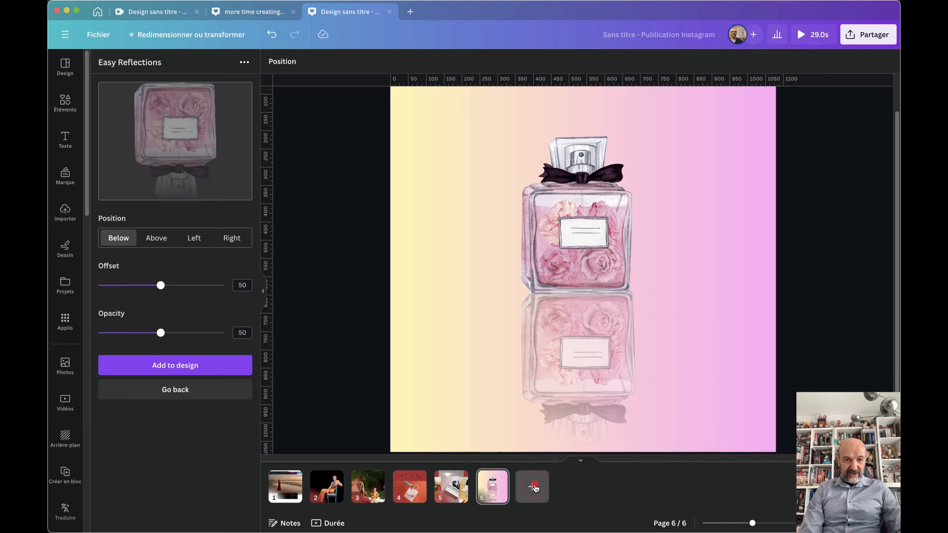
left_click(64, 103)
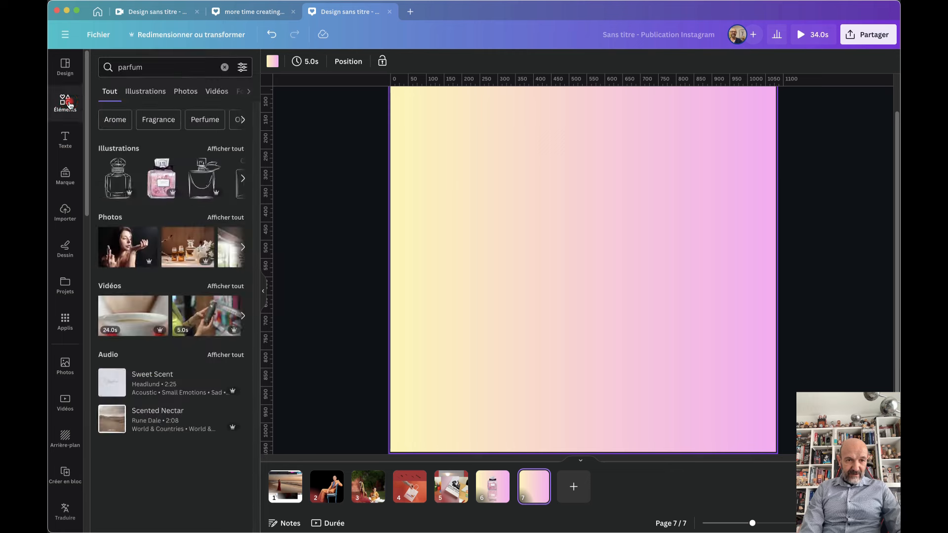
left_click_drag(148, 64, 94, 67)
type("sneakers")
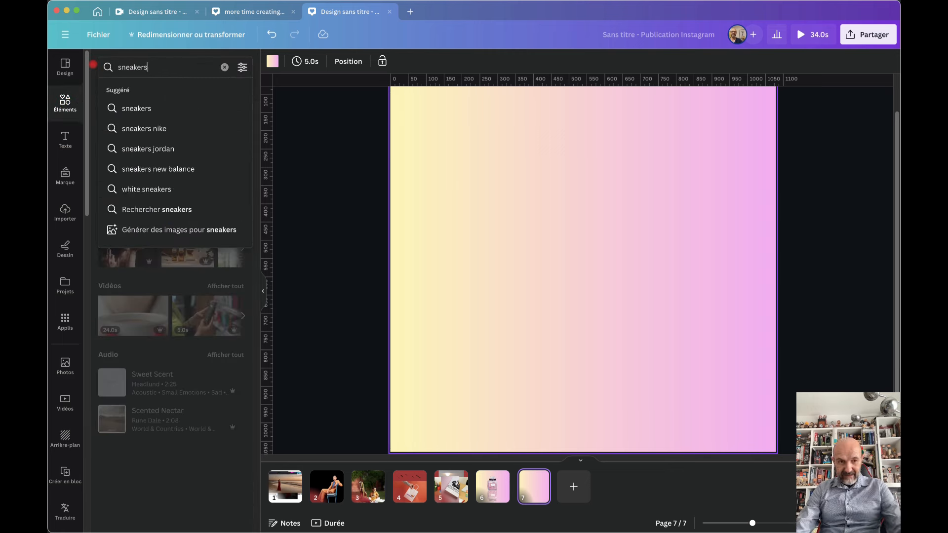
key("Return")
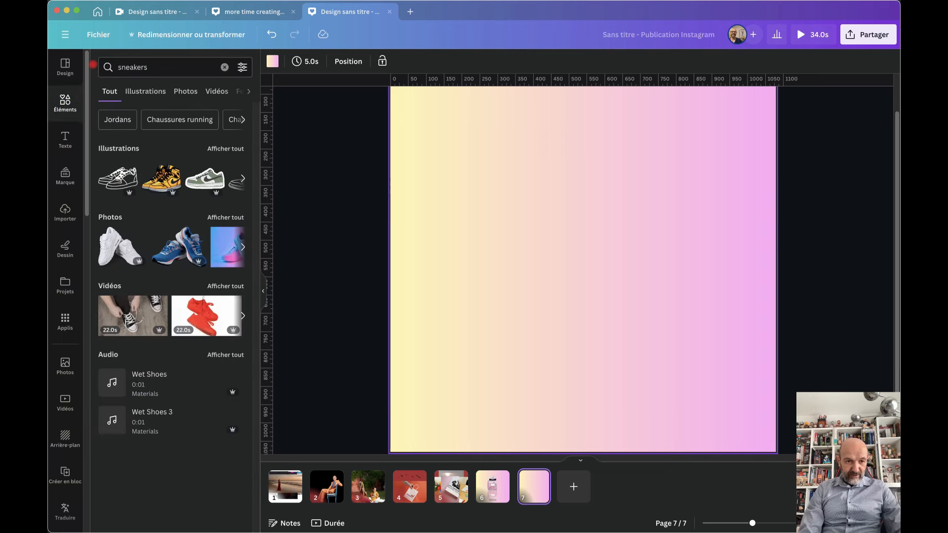
left_click(165, 186)
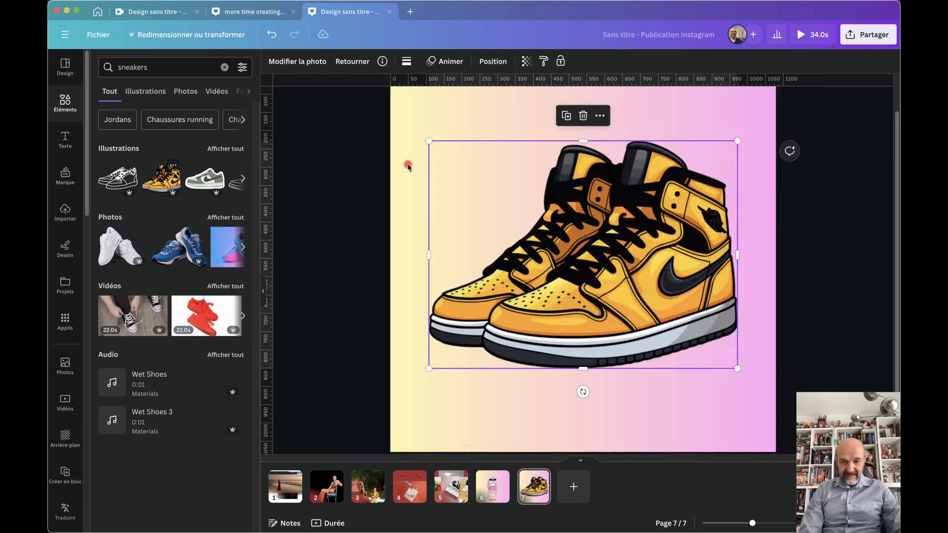
Shrink the sneakers and move them up near the top centre of the page
left_click_drag(430, 367, 557, 275)
left_click_drag(649, 230, 590, 213)
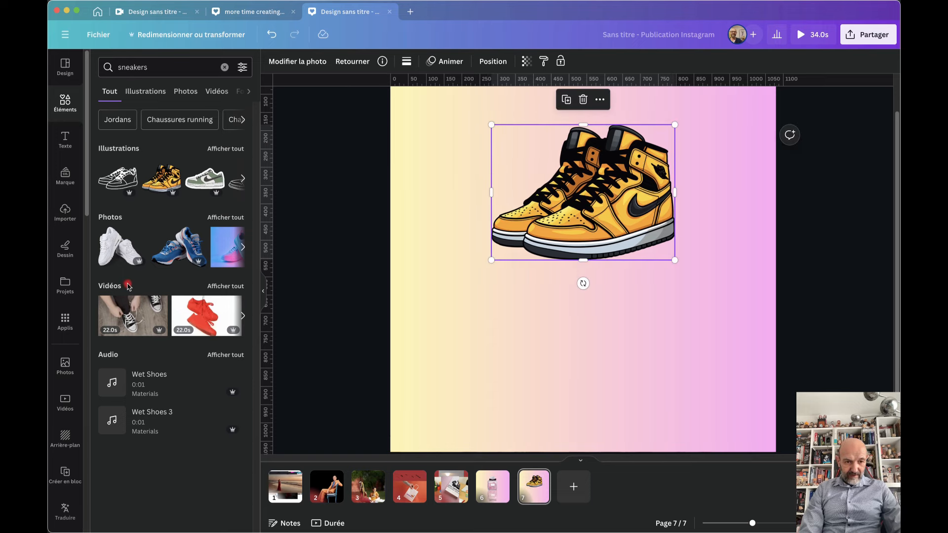
left_click(64, 322)
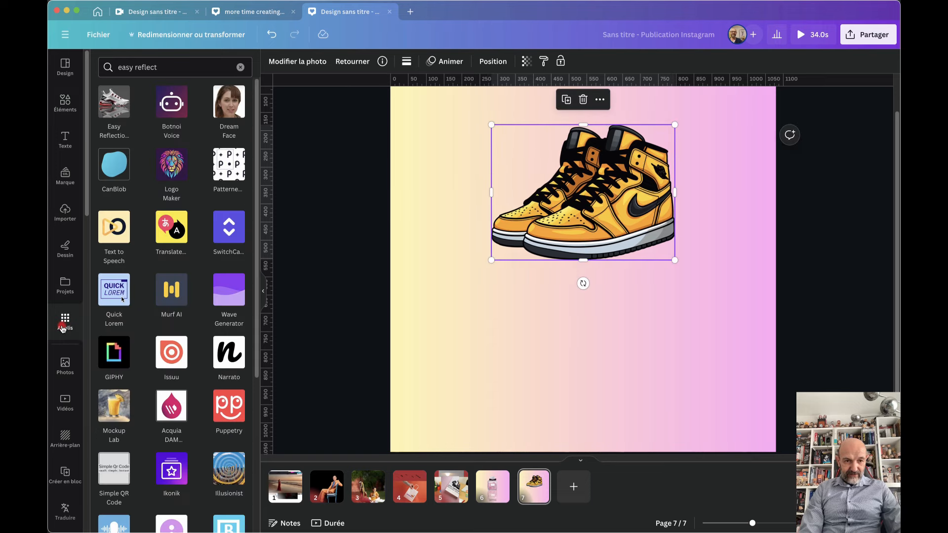
Generate a sneaker reflection with Easy Reflections at opacity 30 and offset 60, and add it
left_click(110, 105)
left_click(122, 117)
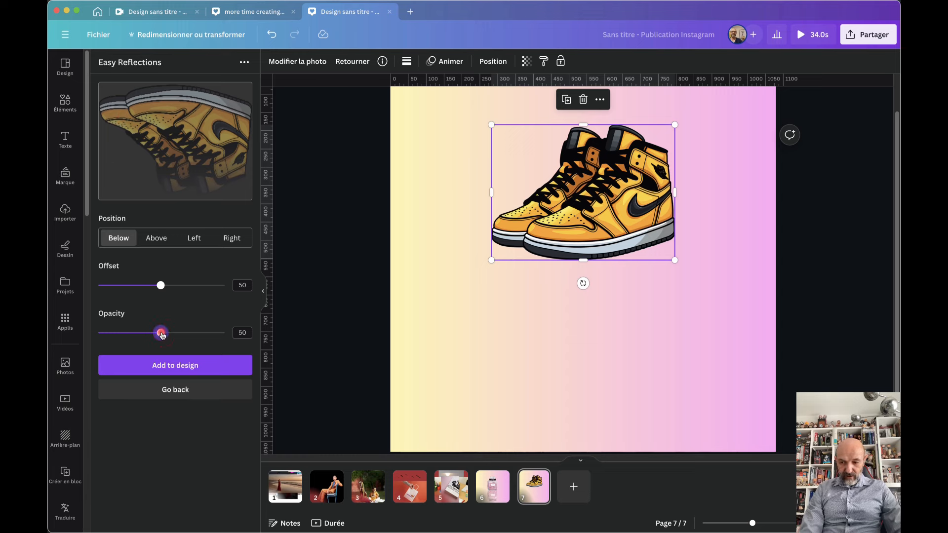
left_click_drag(159, 335, 137, 335)
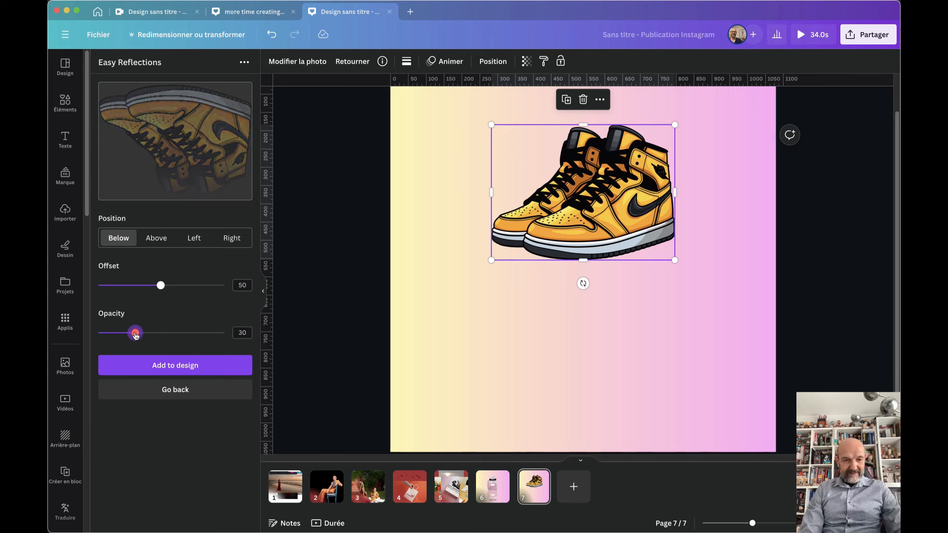
left_click_drag(162, 292, 174, 289)
left_click(182, 365)
Enlarge the reflection and position it just under the sneakers on page 7
left_click_drag(576, 270, 562, 311)
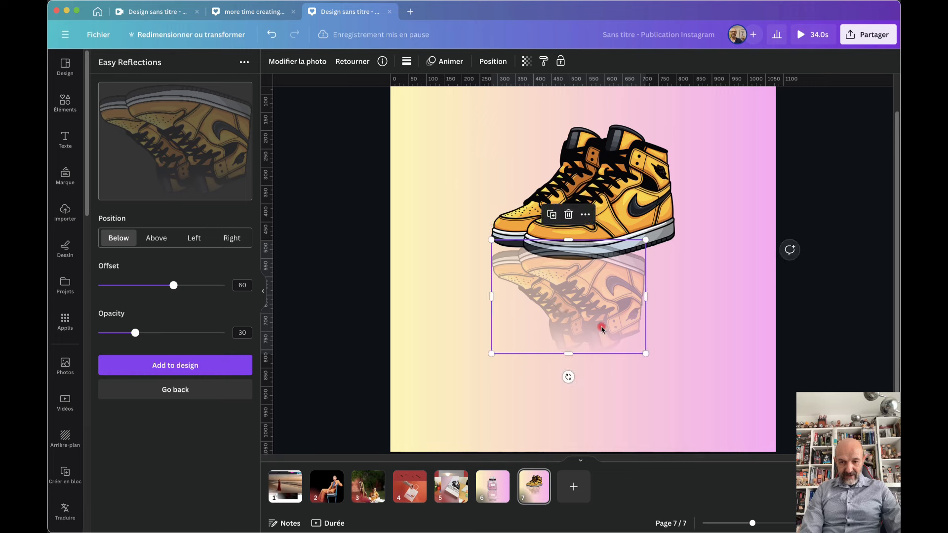
left_click_drag(645, 353, 674, 371)
left_click_drag(633, 309, 633, 347)
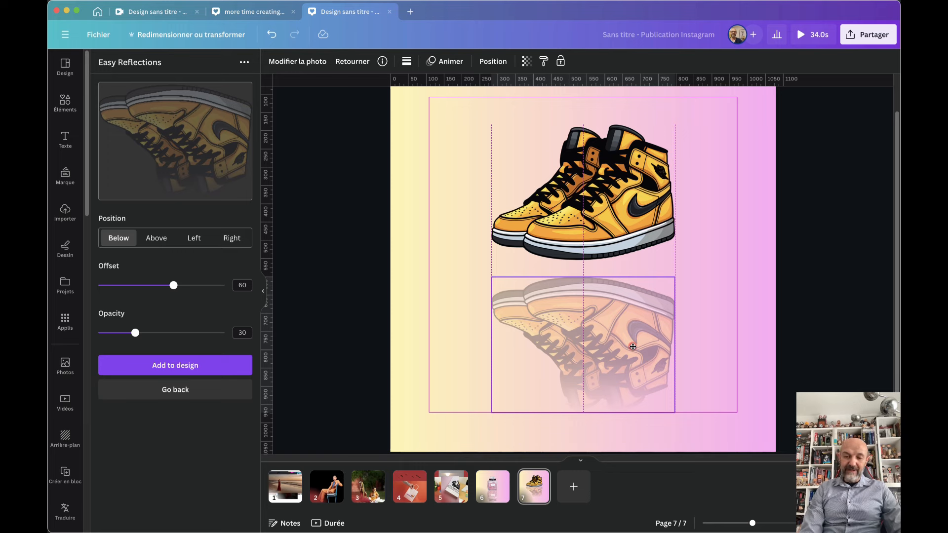
right_click(492, 486)
left_click(714, 283)
left_click(609, 298)
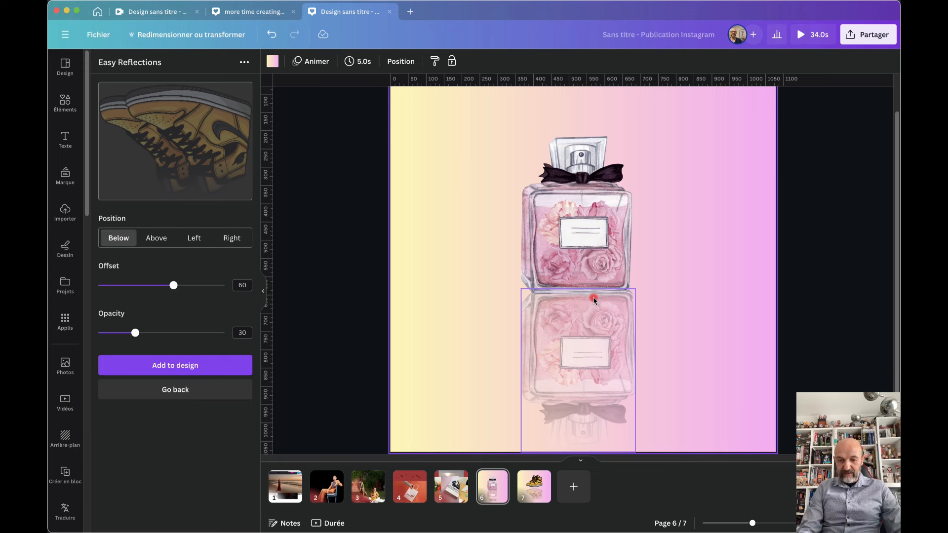
left_click(532, 484)
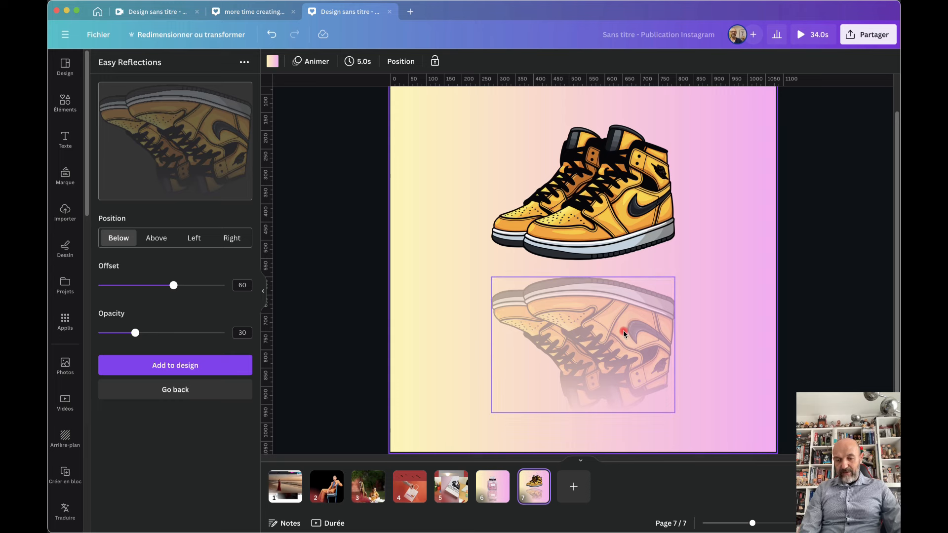
left_click_drag(617, 347, 621, 300)
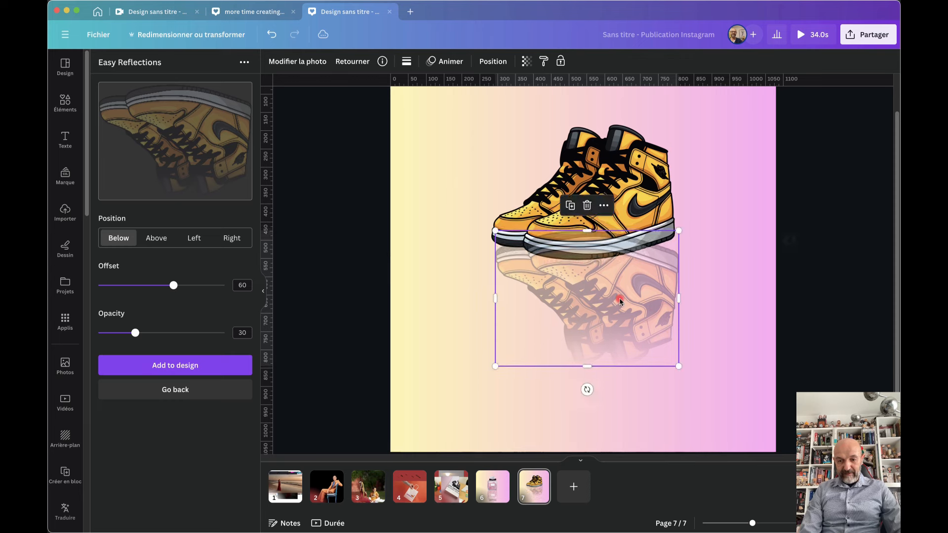
Move the reflection layer behind the sneakers and nudge it slightly lower
left_click(493, 61)
left_click_drag(195, 124, 193, 171)
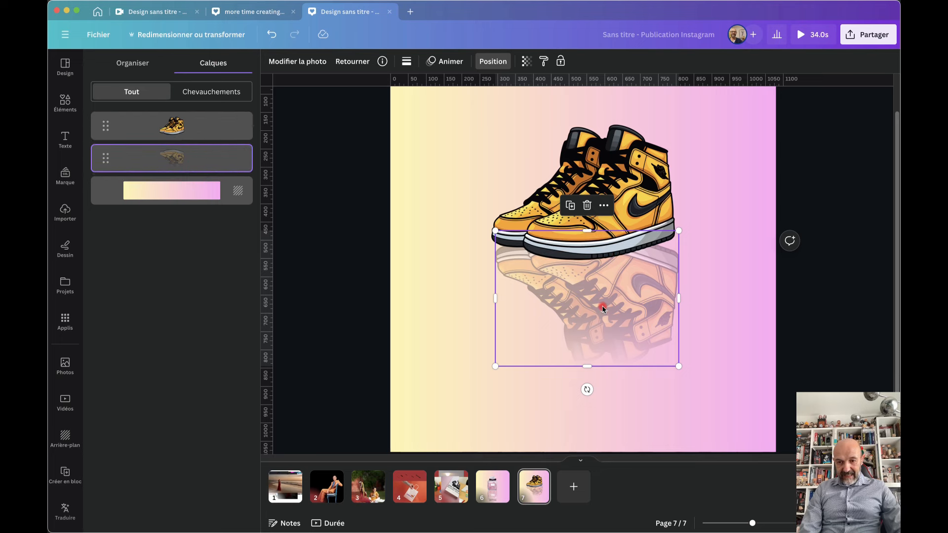
left_click_drag(572, 287, 595, 306)
left_click(745, 322)
left_click(722, 308)
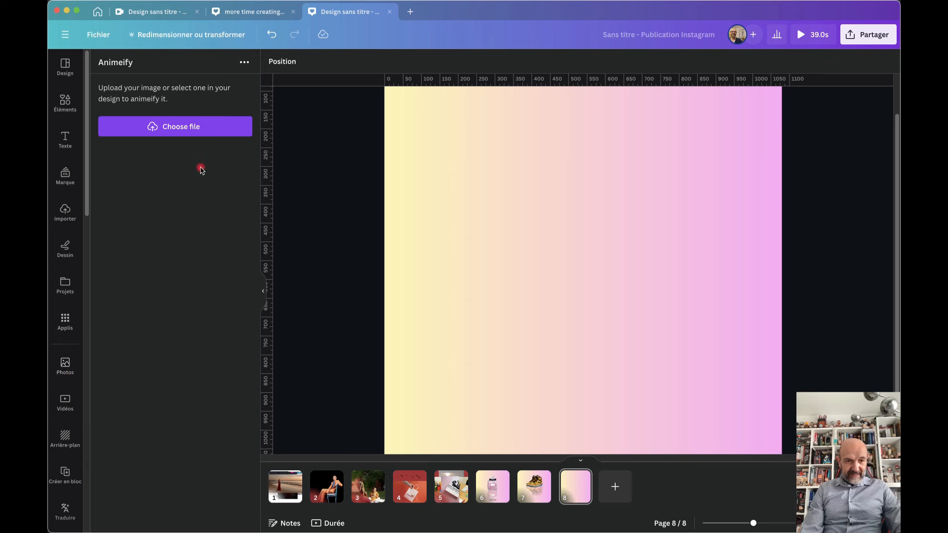
Add the uploaded portrait photo to page 8 and enlarge it
left_click(66, 211)
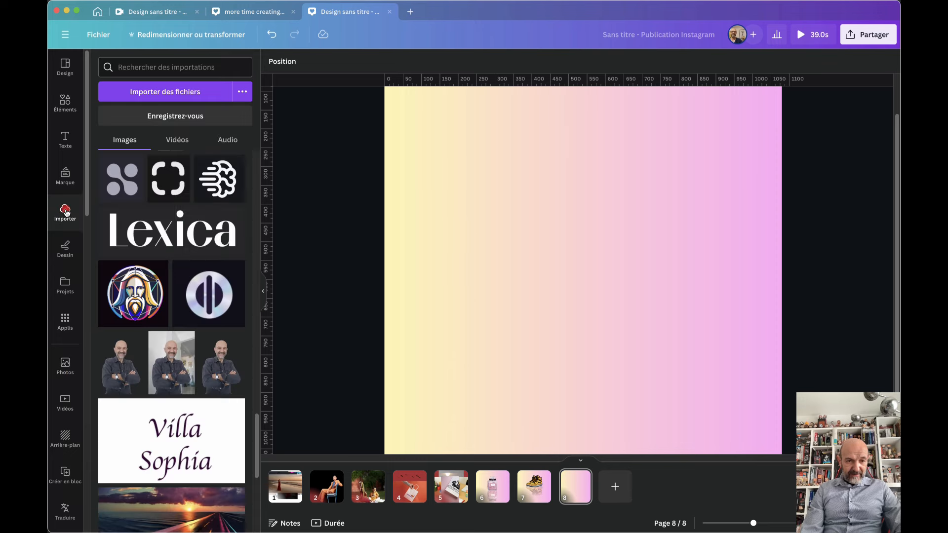
left_click(181, 339)
left_click_drag(592, 190, 574, 175)
left_click_drag(676, 389, 725, 459)
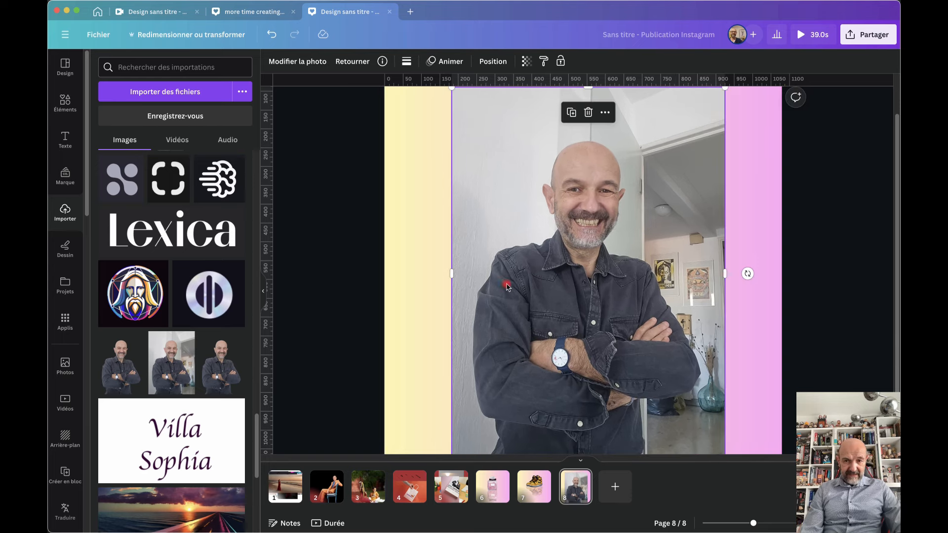
Cartoonify the portrait with the Animeify app, adjust it, then delete it from the page
left_click(65, 321)
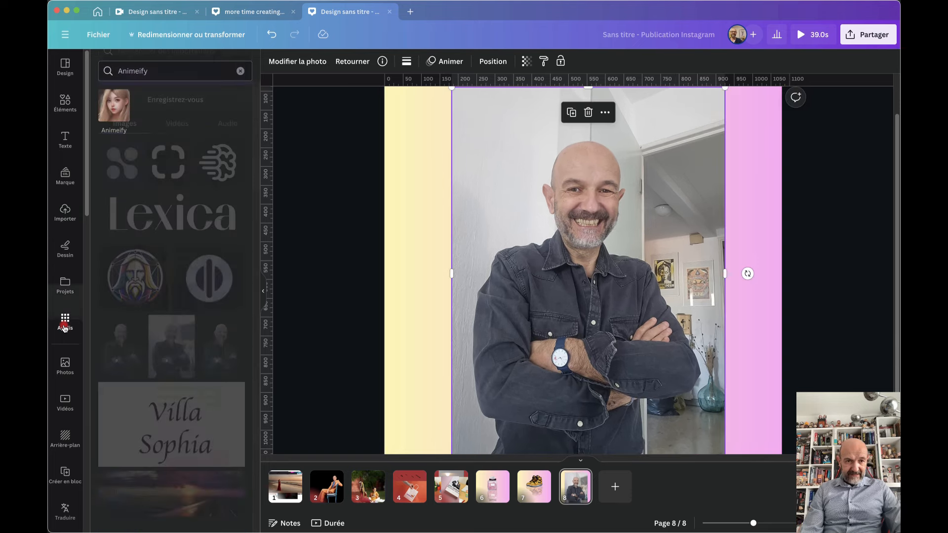
left_click(115, 106)
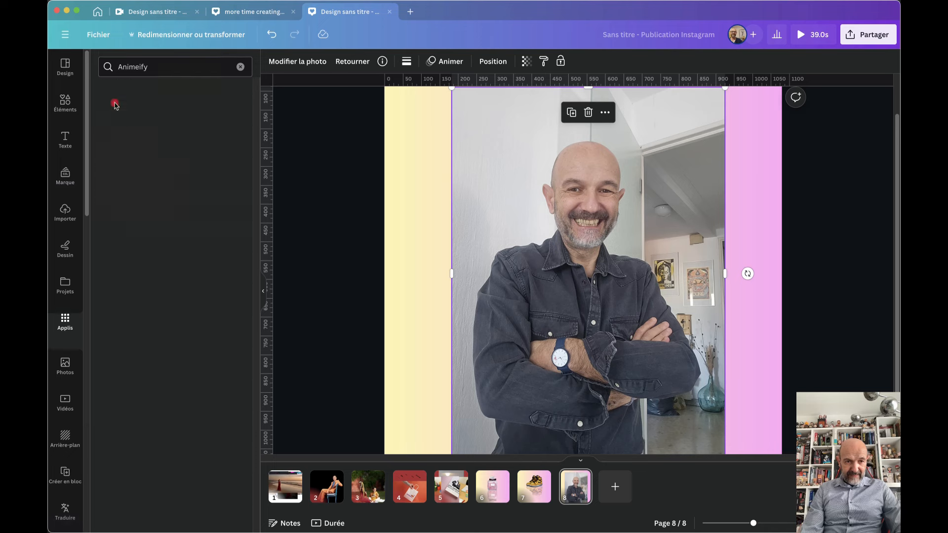
left_click(147, 128)
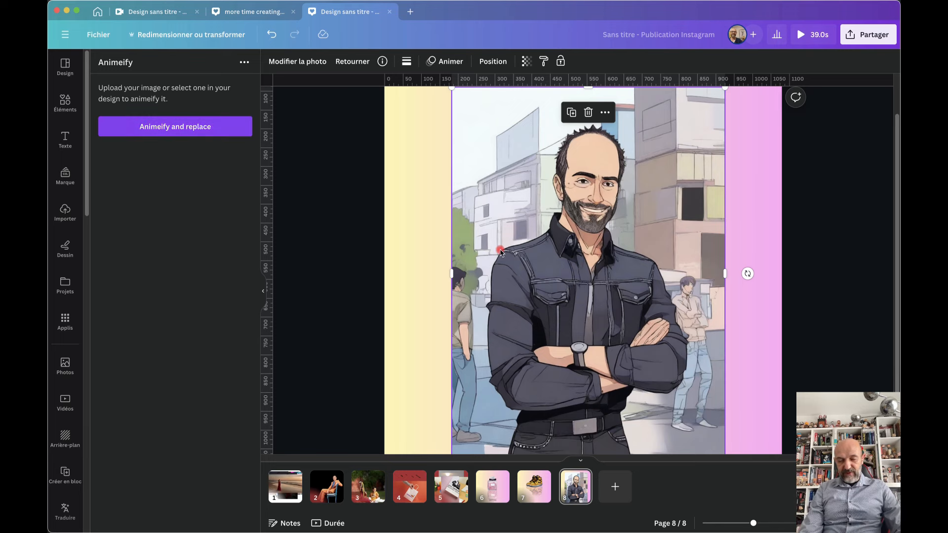
left_click_drag(495, 251, 494, 251)
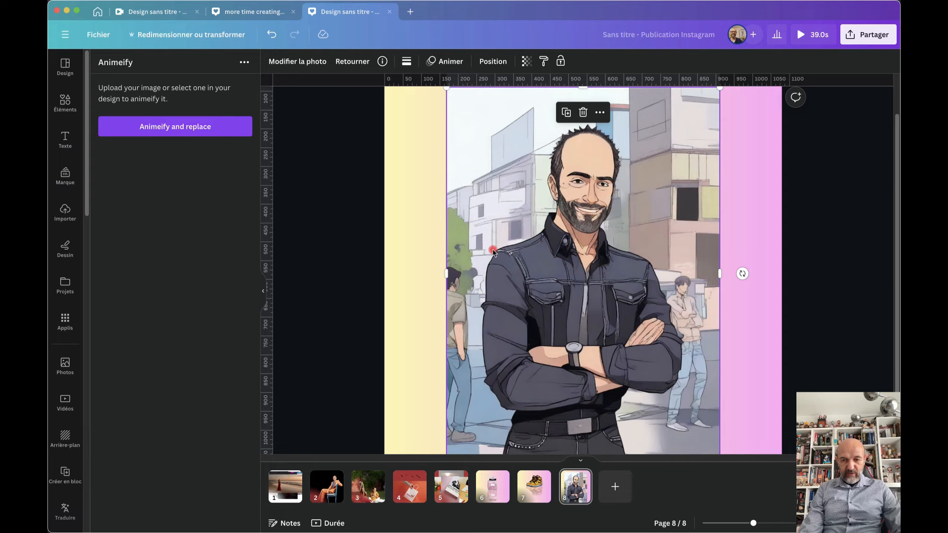
left_click(306, 62)
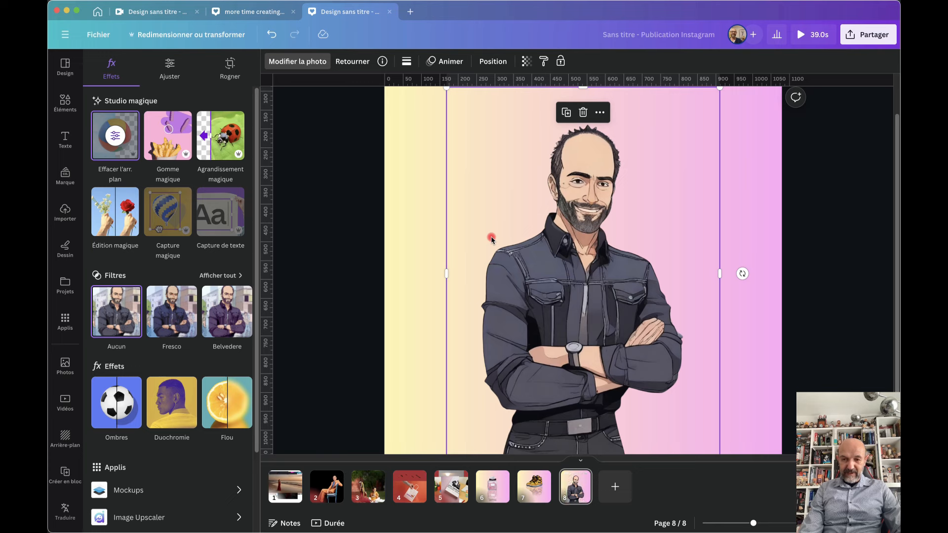
mouse_move(564, 284)
left_mouse_down()
mouse_move(578, 285)
mouse_move(567, 286)
left_mouse_up()
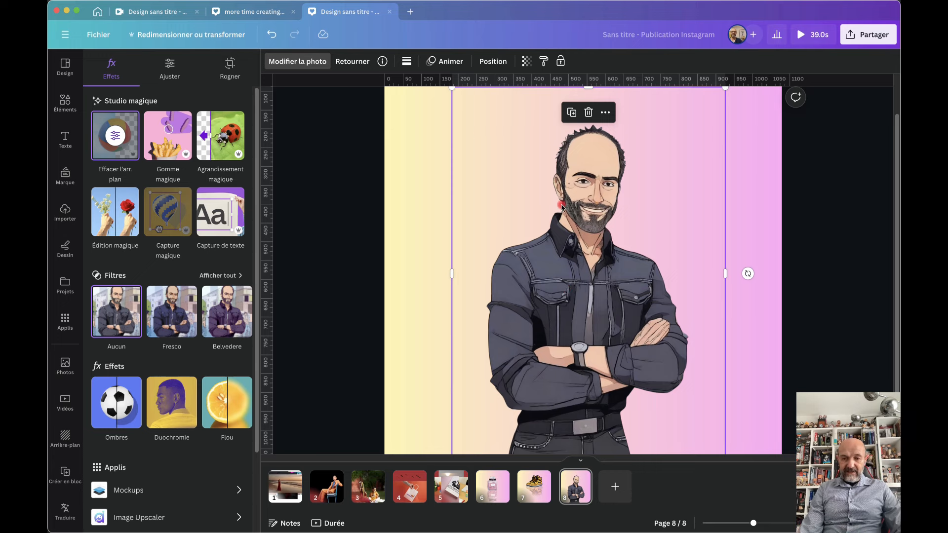
key("Delete")
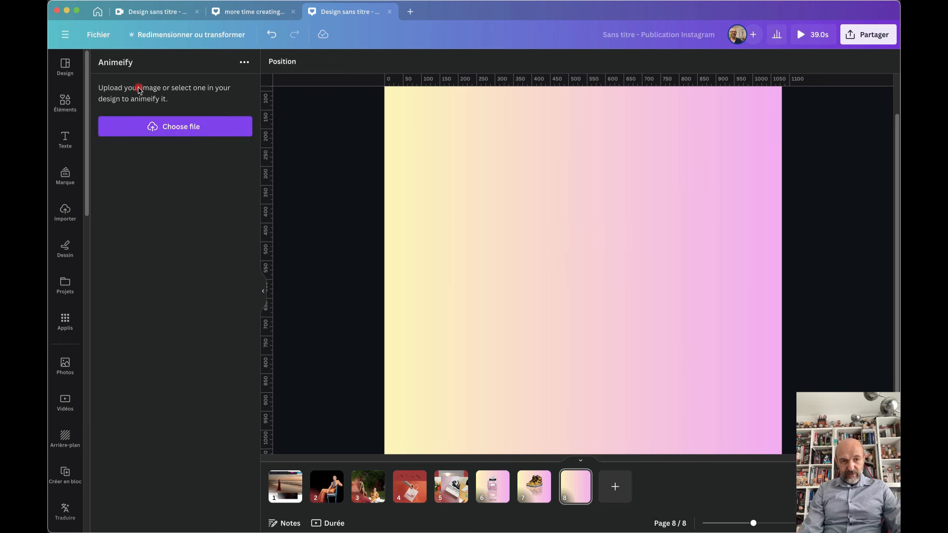
Cancel the Animeify file picker, check Uploads, and launch the Brandfetch app
left_click(169, 127)
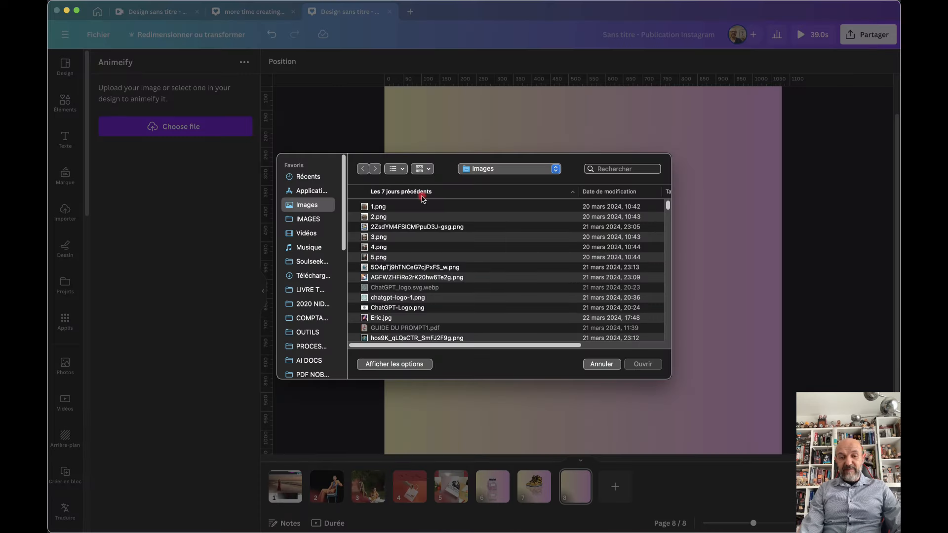
left_click(598, 365)
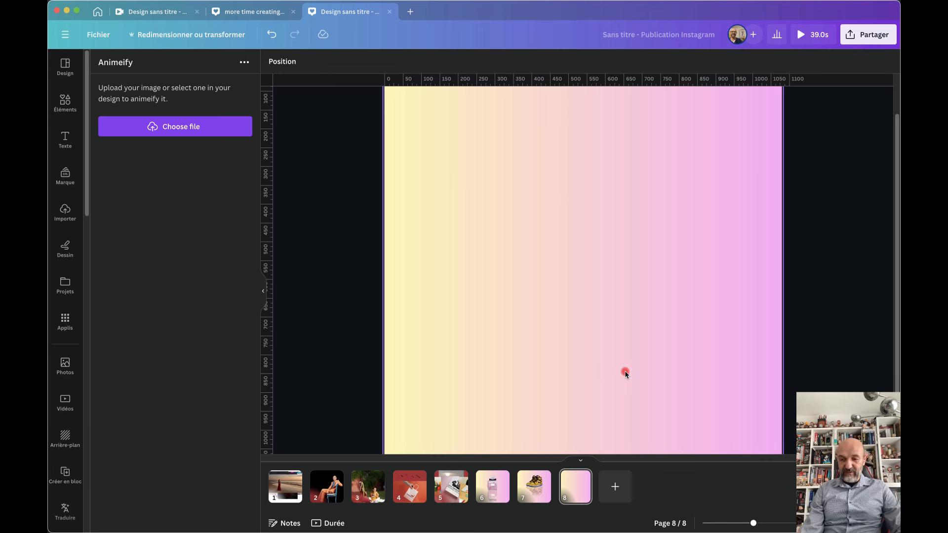
left_click(65, 212)
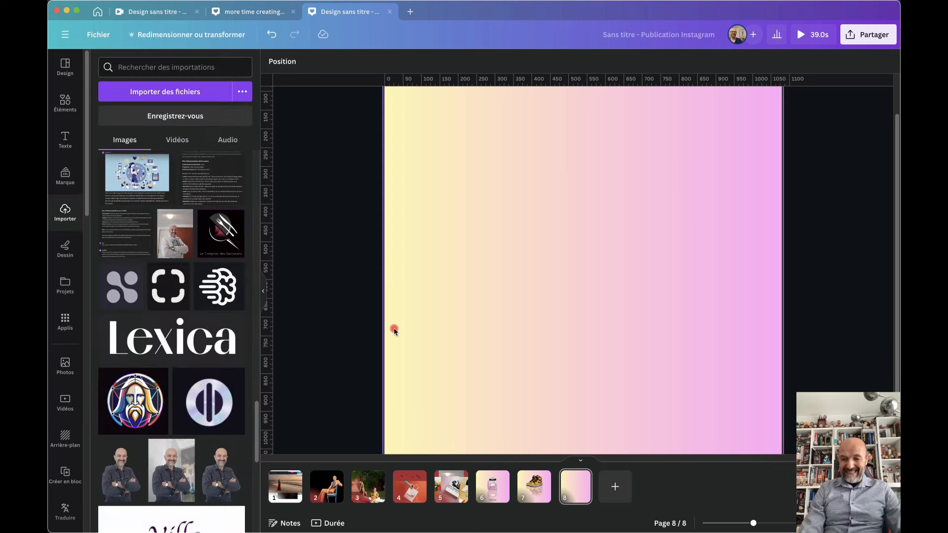
left_click(65, 321)
left_click(112, 103)
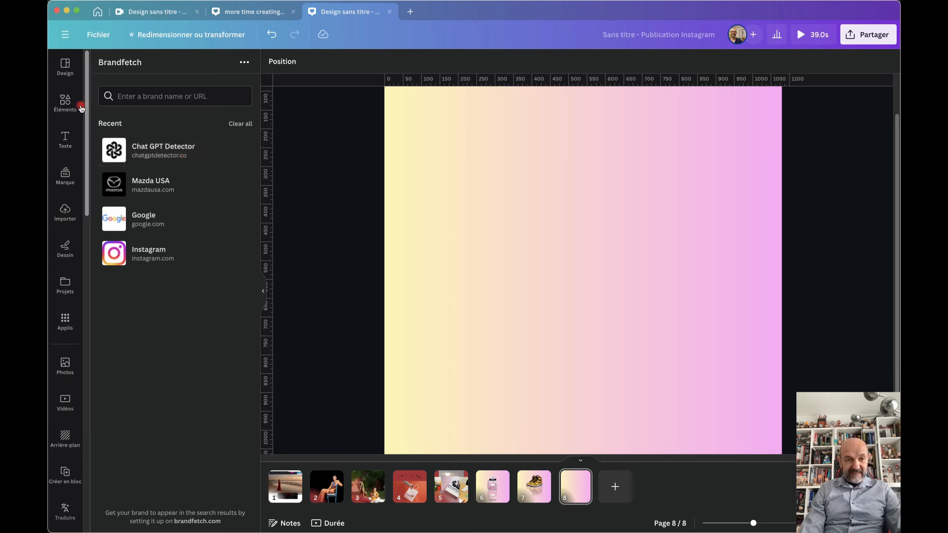
Search design elements for 'chat gpt', then replace the search with 'chanel'
left_click(65, 103)
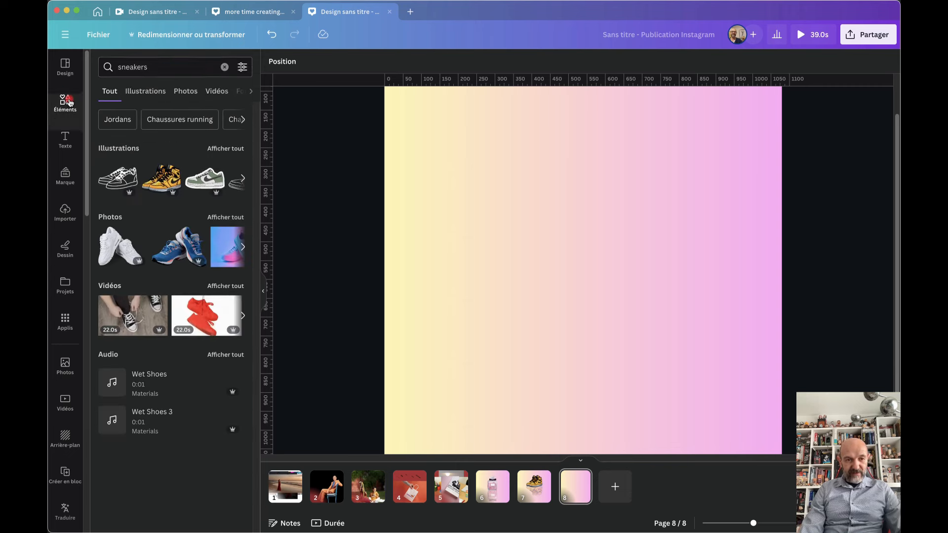
left_click(225, 67)
type("chat gpt")
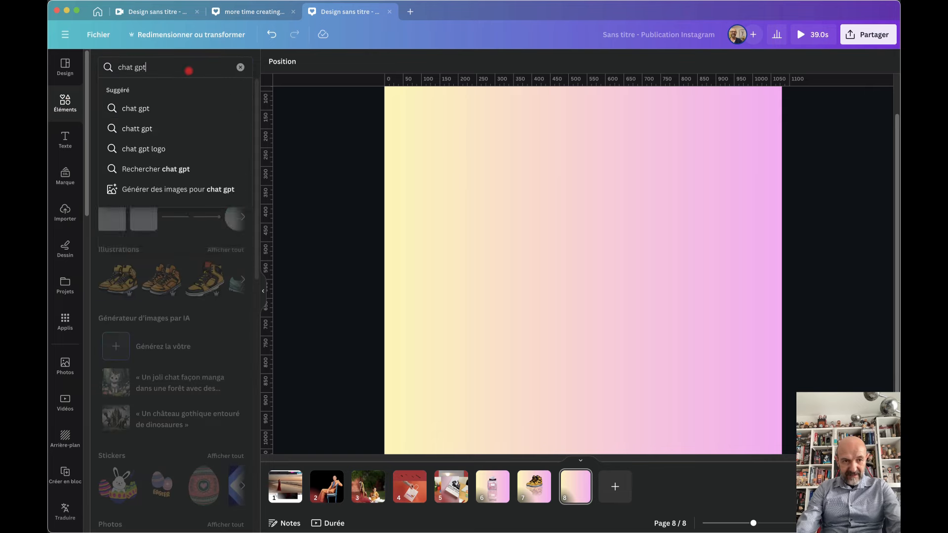
key("Return")
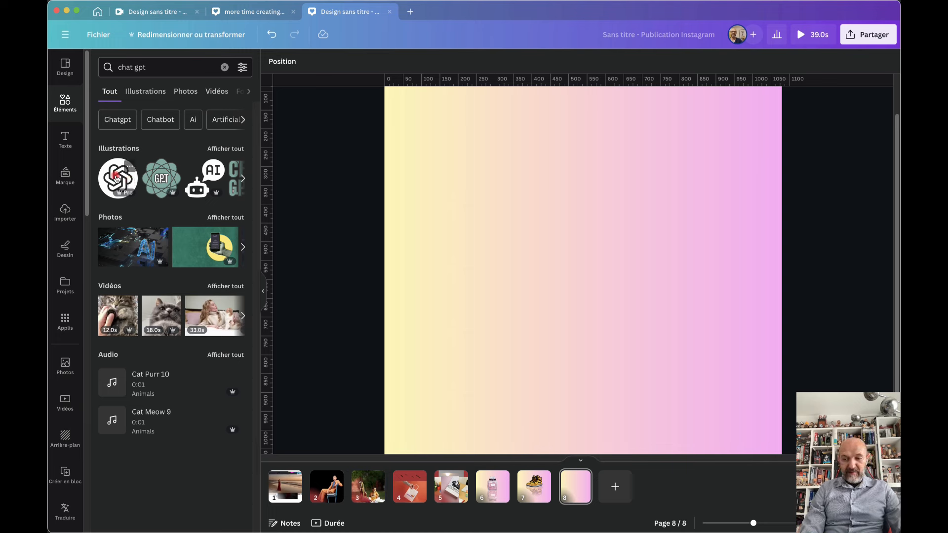
left_click(101, 68)
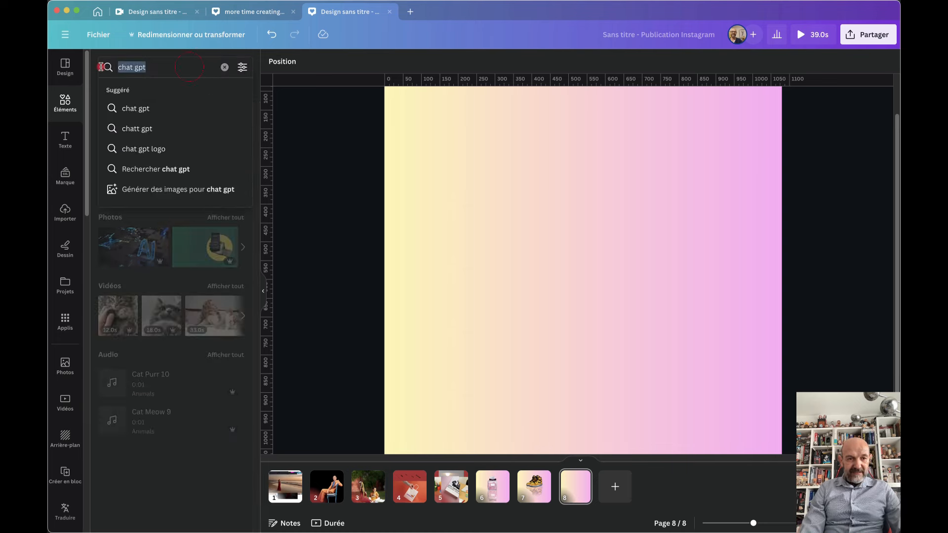
type("chanel")
key("Return")
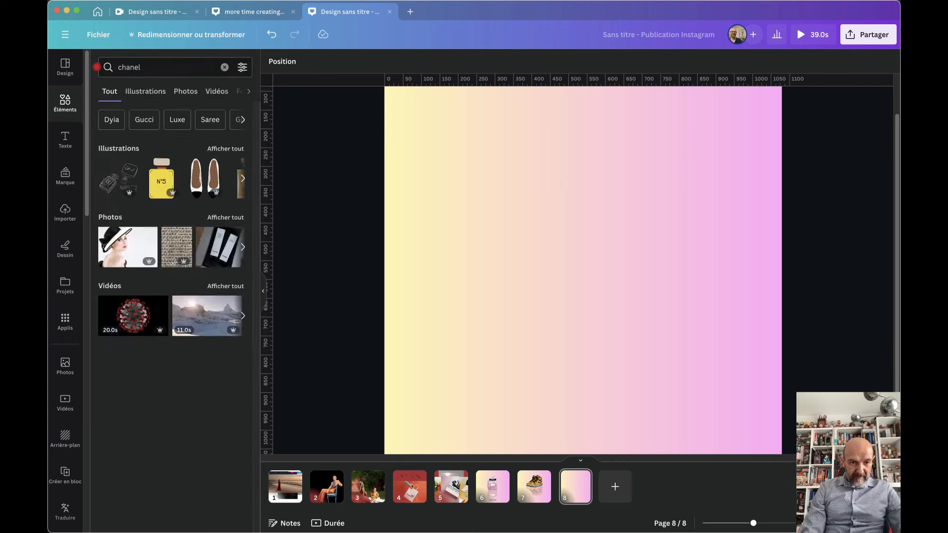
Filter to Chanel illustrations, try adding the N°5 bottle, then delete it
left_click(229, 149)
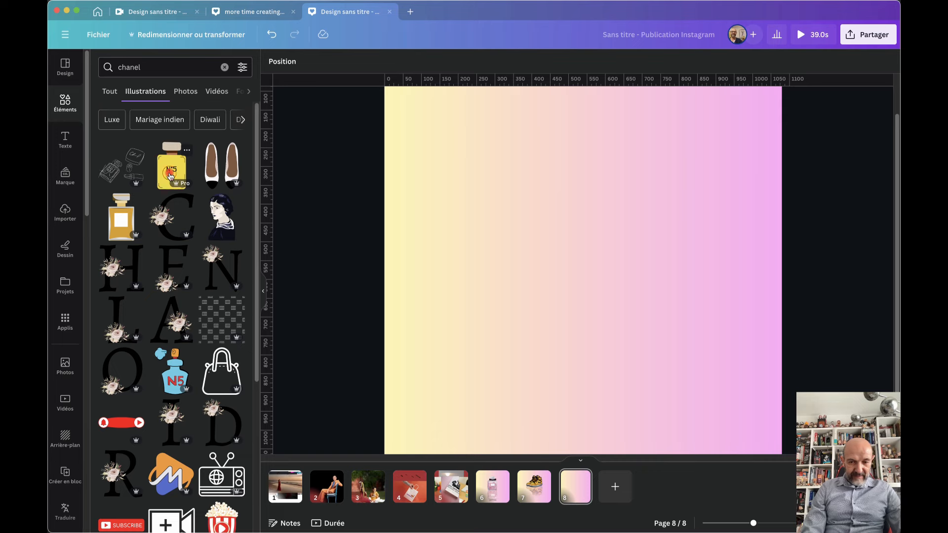
left_click(171, 176)
left_click_drag(546, 242, 567, 242)
key("Delete")
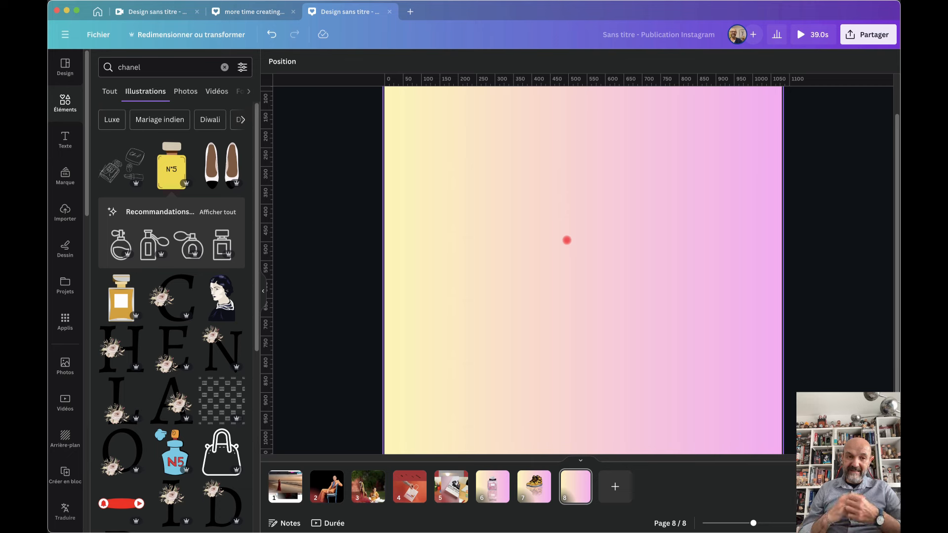
Search 'chanel' in Brandfetch and open Chanel's brand logos
left_click(65, 322)
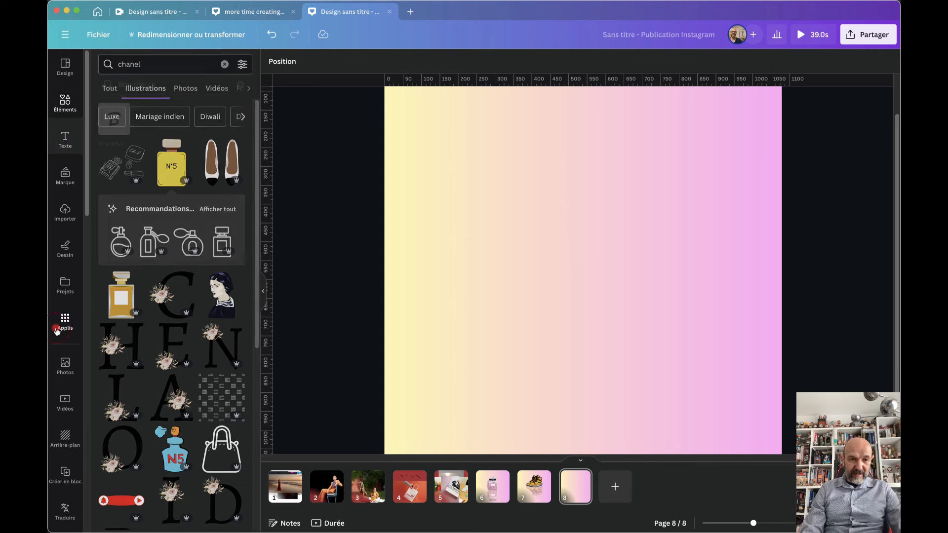
left_click(114, 101)
left_click(147, 95)
type("chanel")
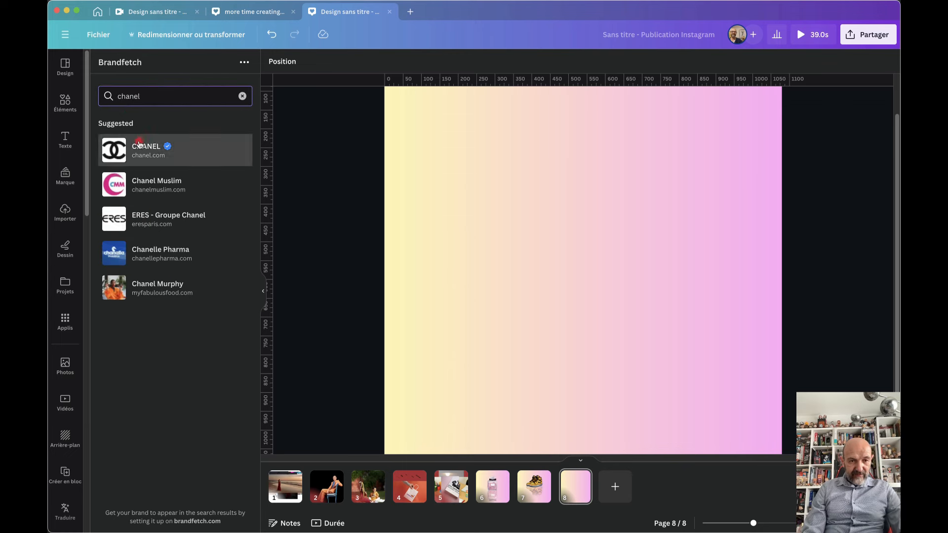
left_click(139, 145)
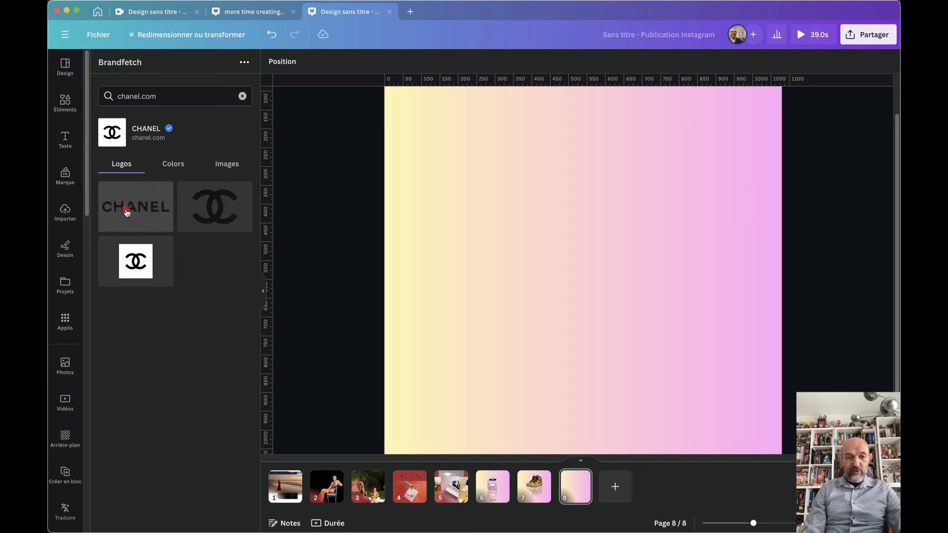
Insert and arrange the CC, white-square CC and CHANEL wordmark logos, then load Instagram's logos
left_click(206, 212)
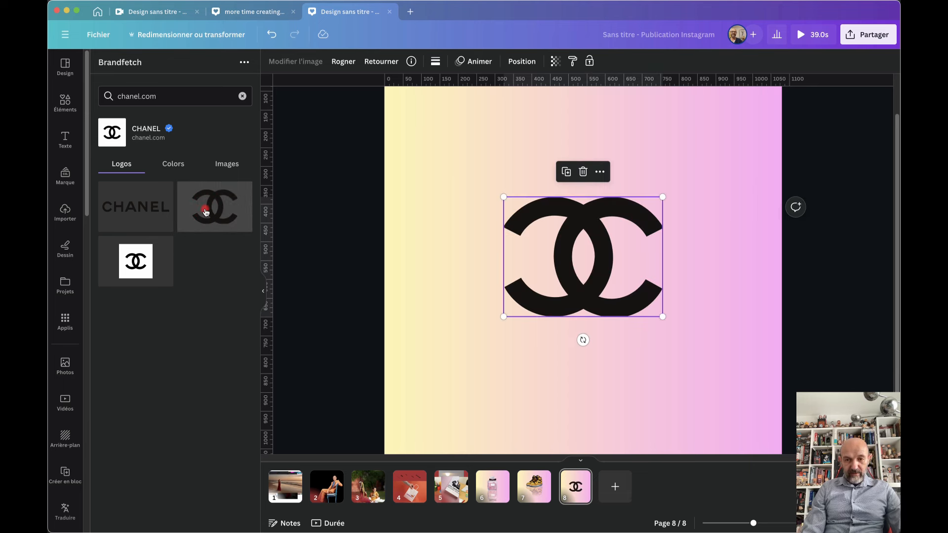
left_click_drag(556, 257, 511, 224)
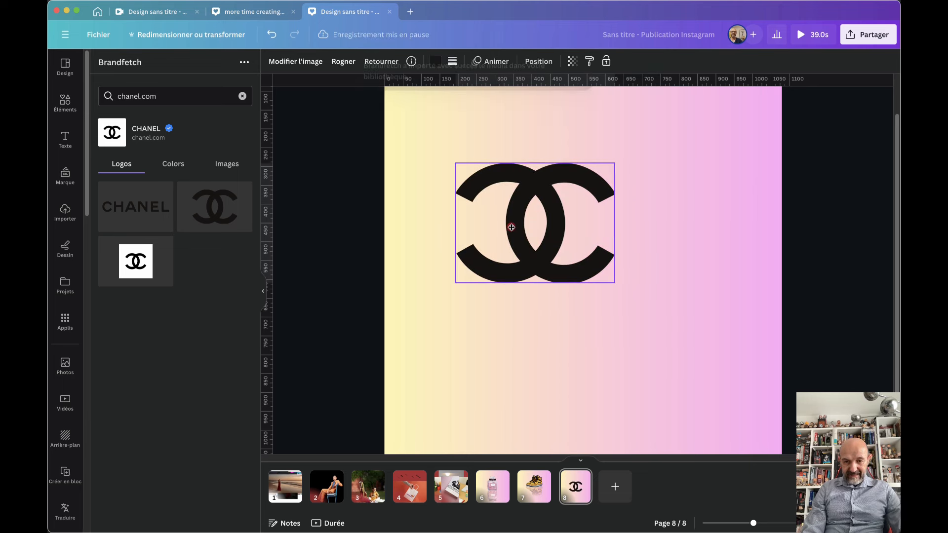
left_click(146, 269)
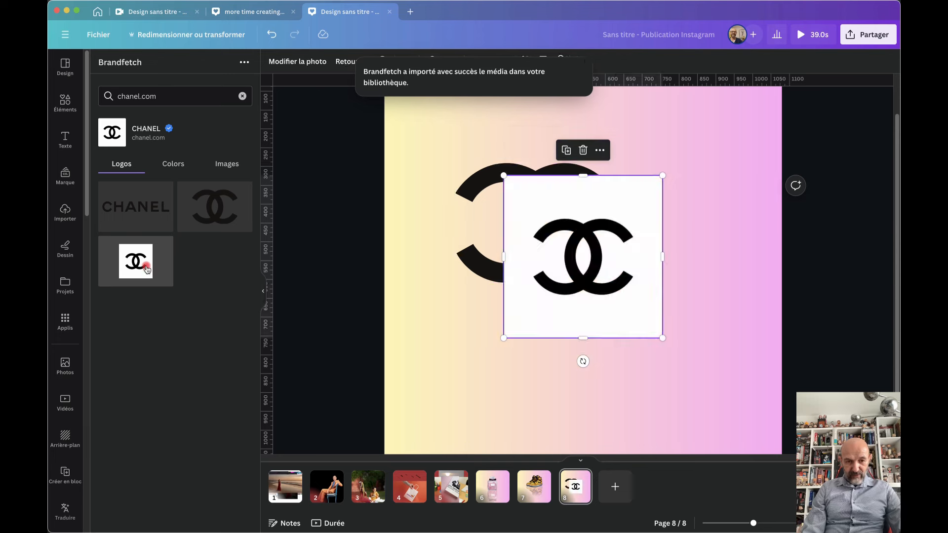
left_click(144, 211)
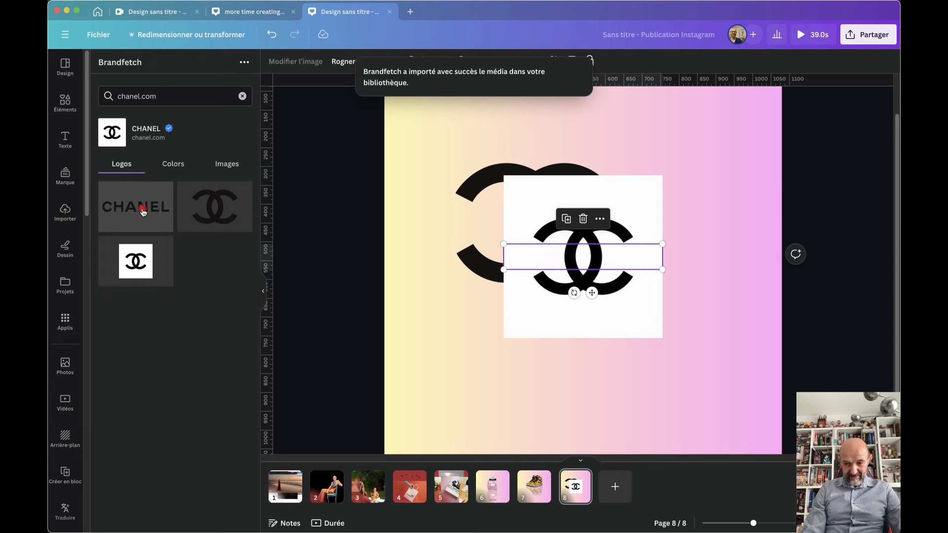
left_click_drag(570, 254, 565, 386)
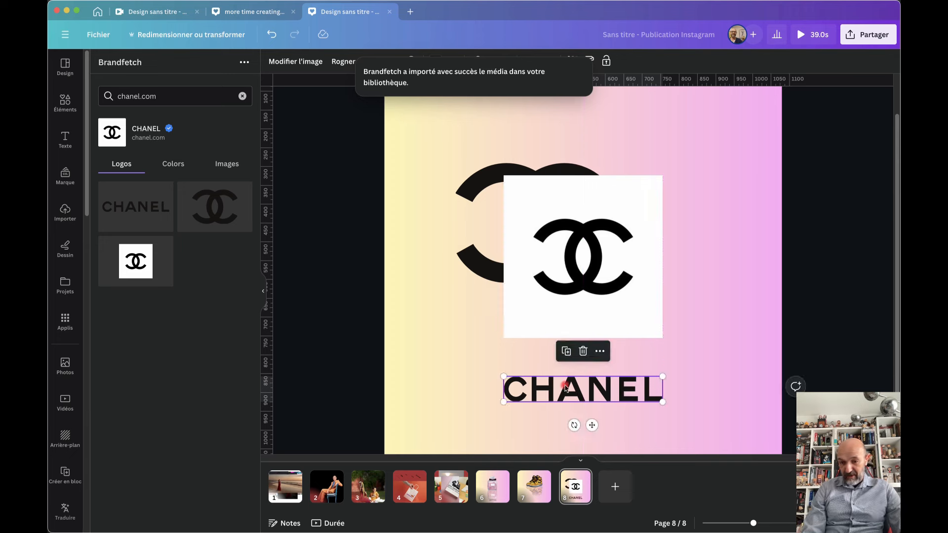
left_click_drag(507, 294, 529, 196)
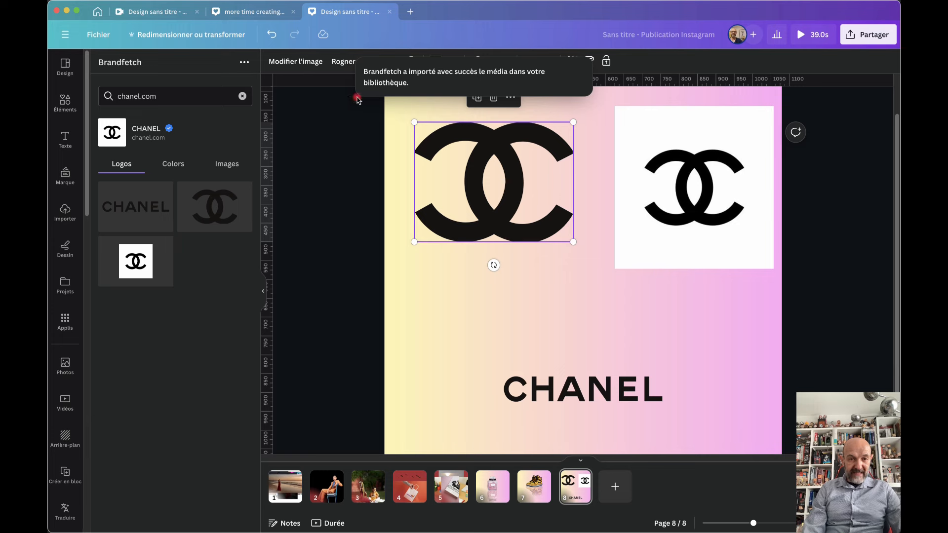
left_click(242, 98)
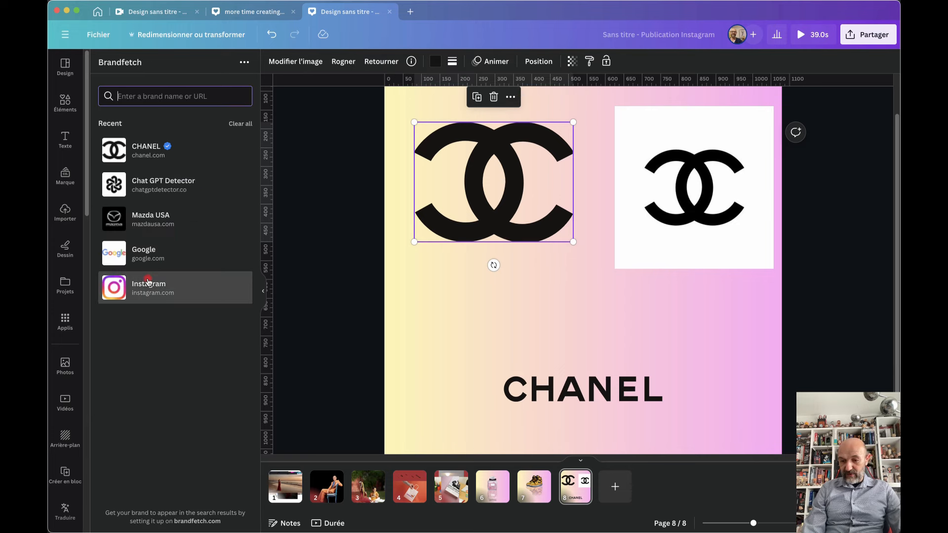
left_click(123, 292)
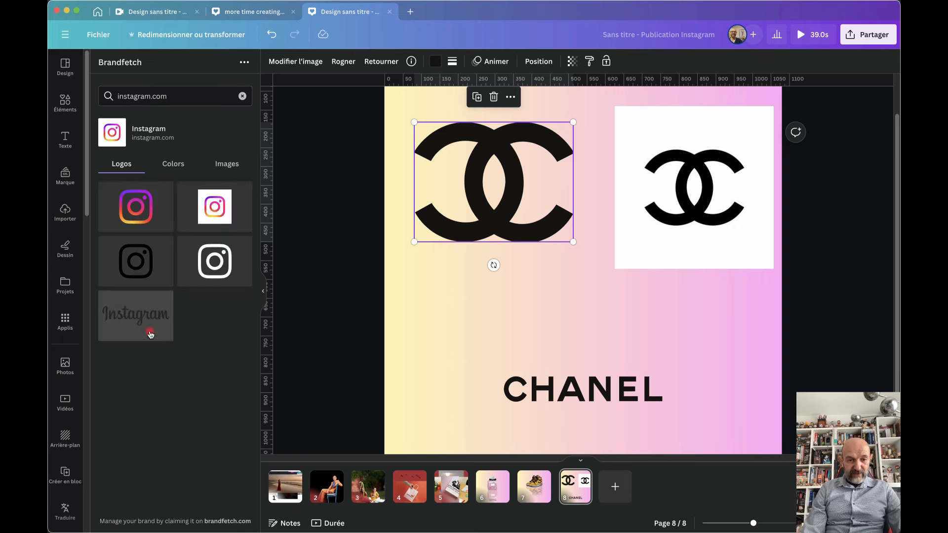
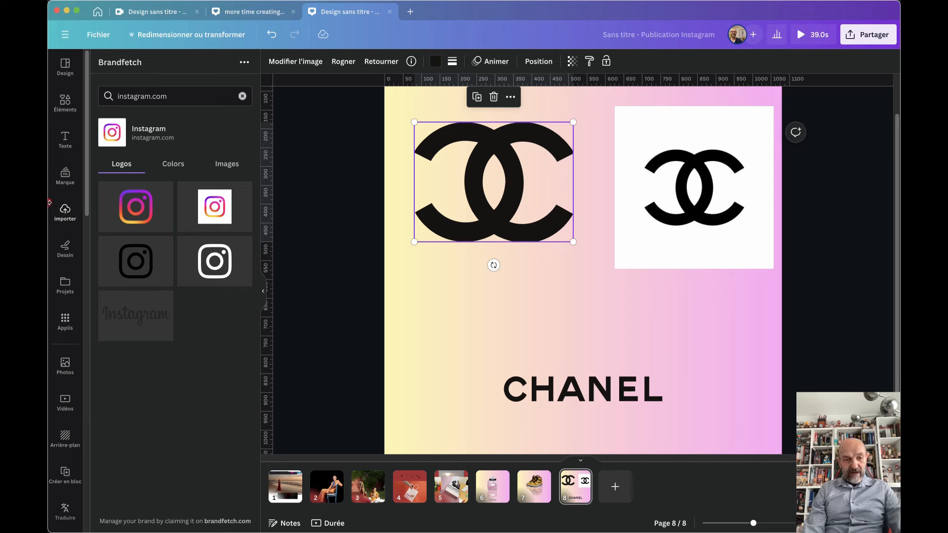
Deselect the CC logo and add a blank gradient page 9 after the Chanel page
left_click(65, 211)
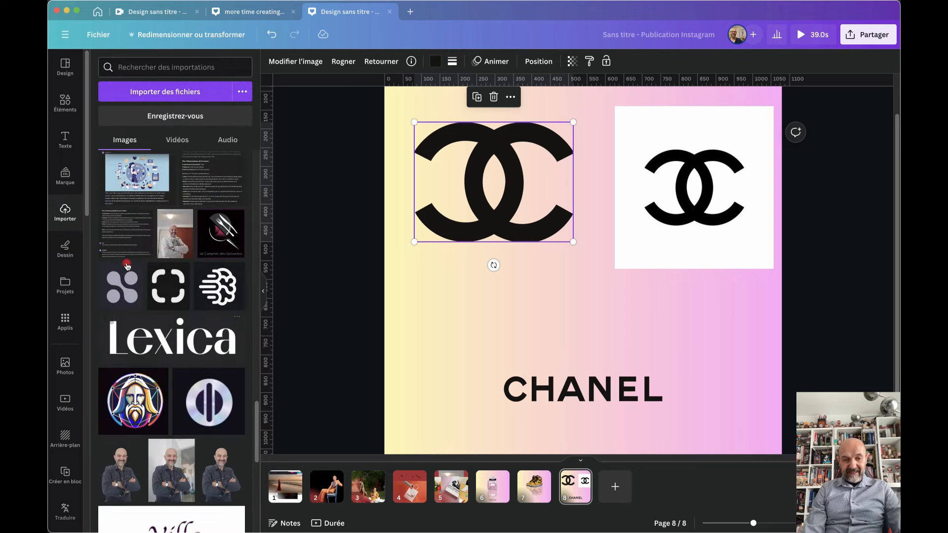
mouse_move(171, 220)
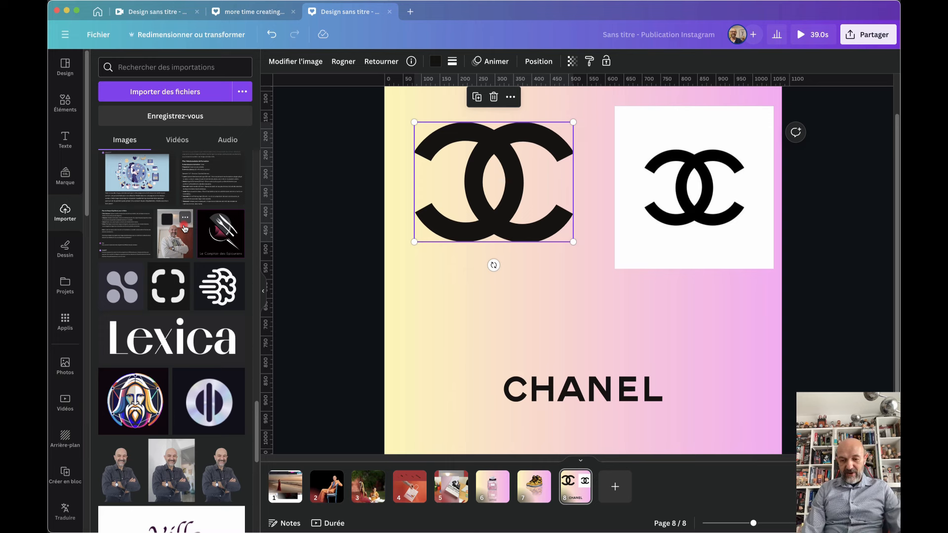
left_click(523, 297)
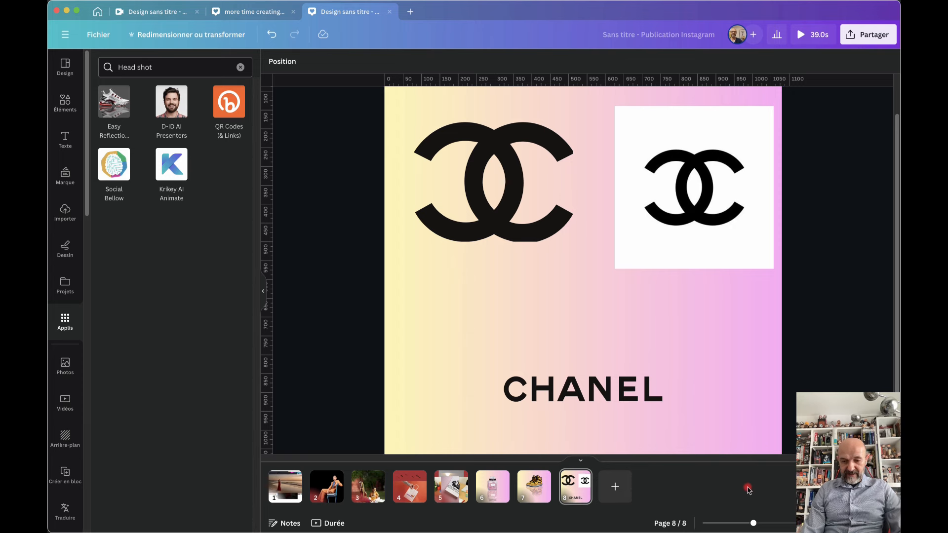
left_click(615, 487)
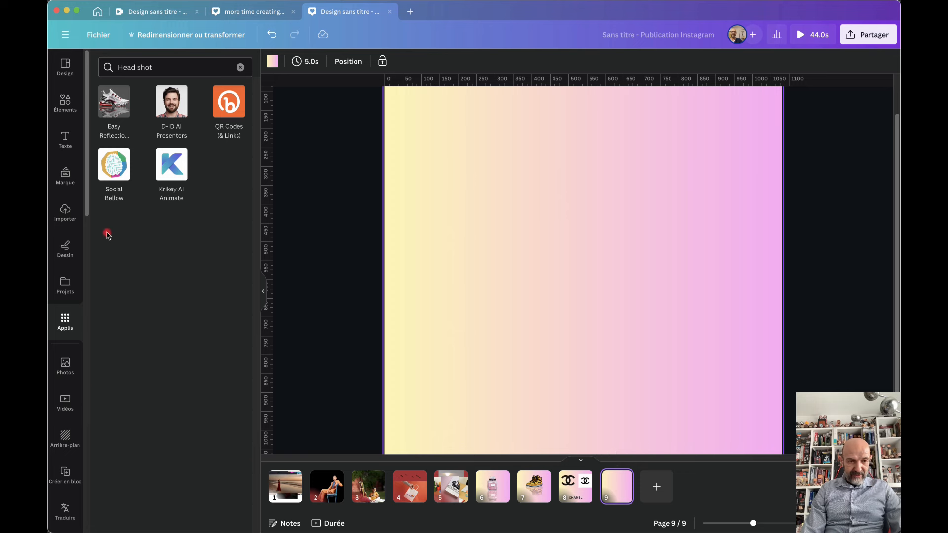
Add the uploaded 26.3s space video to page 9, enlarged to about 545×969 and centred
left_click(65, 212)
left_click(179, 140)
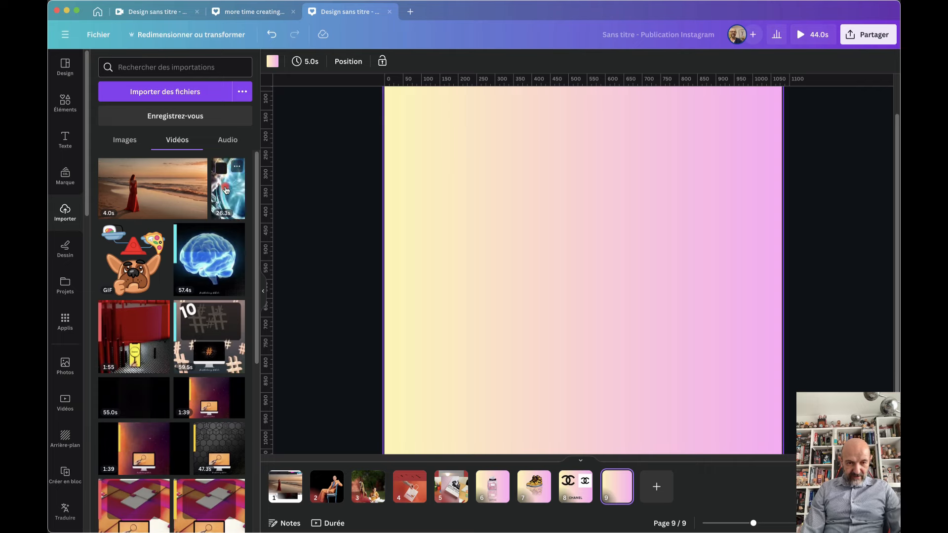
left_click(225, 190)
left_click_drag(542, 205, 454, 195)
left_click_drag(563, 408, 611, 438)
left_click_drag(476, 287, 573, 288)
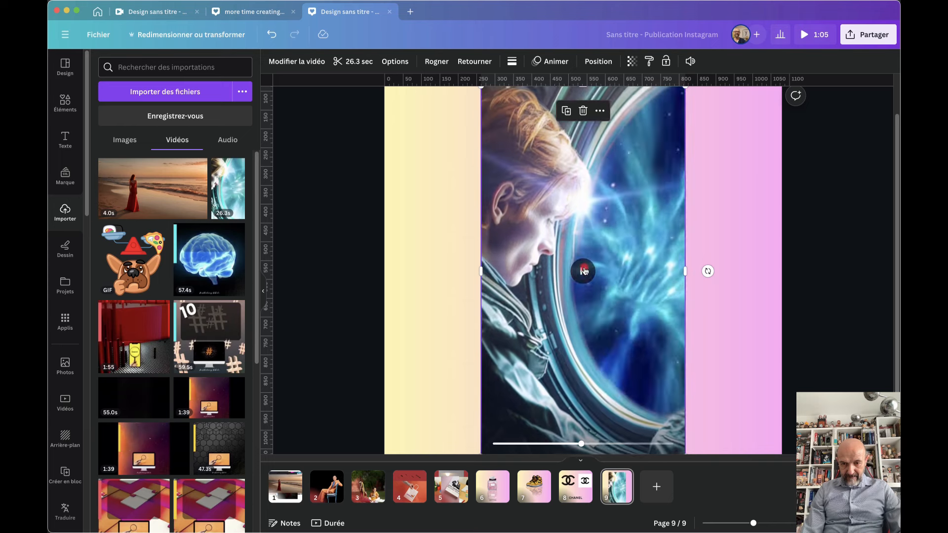
left_click(584, 271)
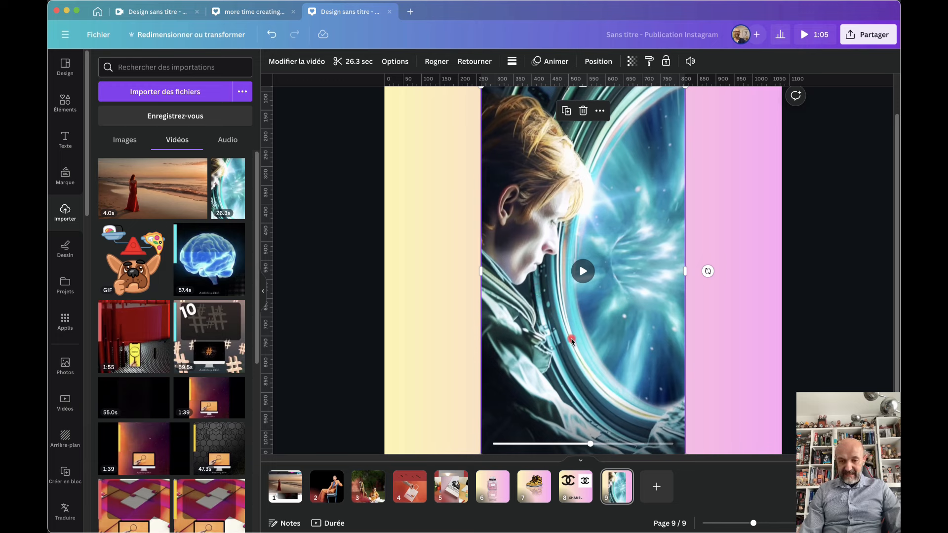
Extract the video's soundtrack as audio, then delete the video from page 9
right_click(616, 487)
right_click(627, 363)
mouse_move(627, 363)
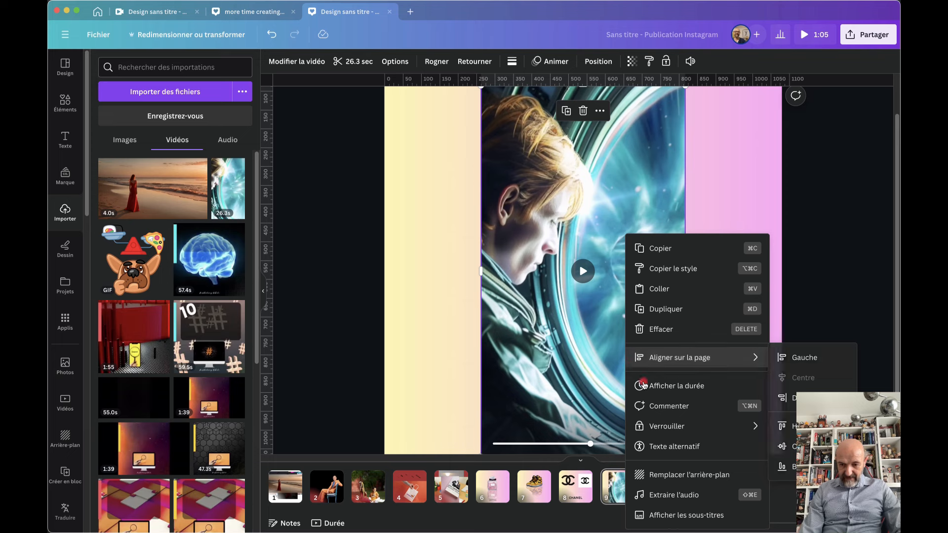
left_click(672, 495)
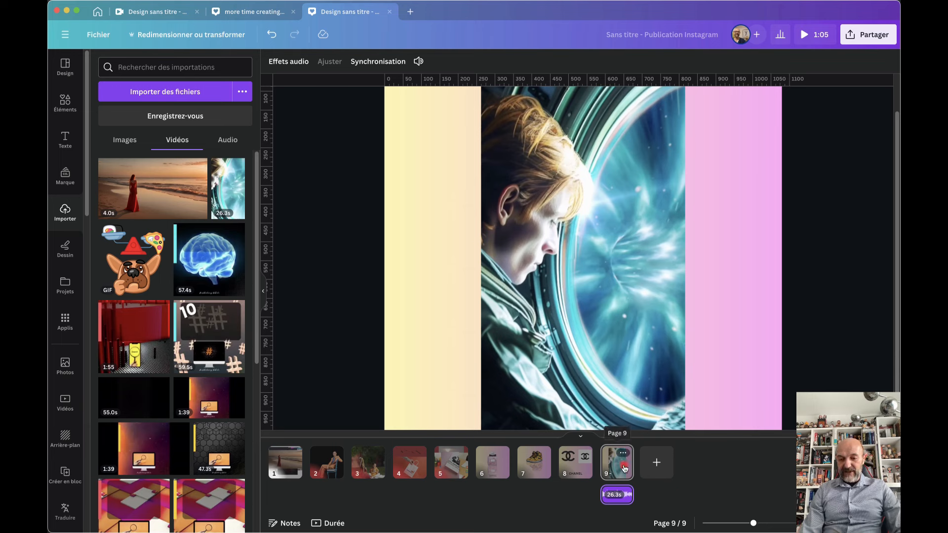
left_click(588, 257)
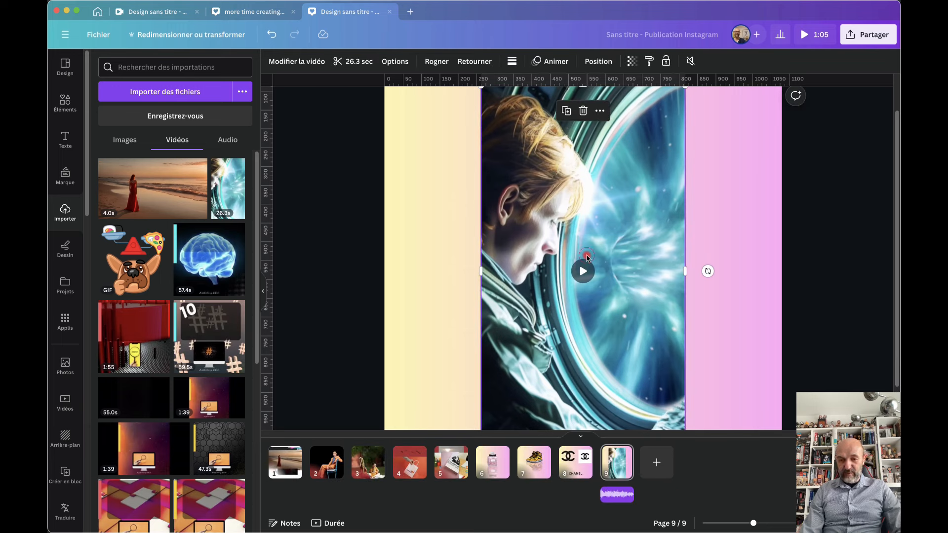
key("Delete")
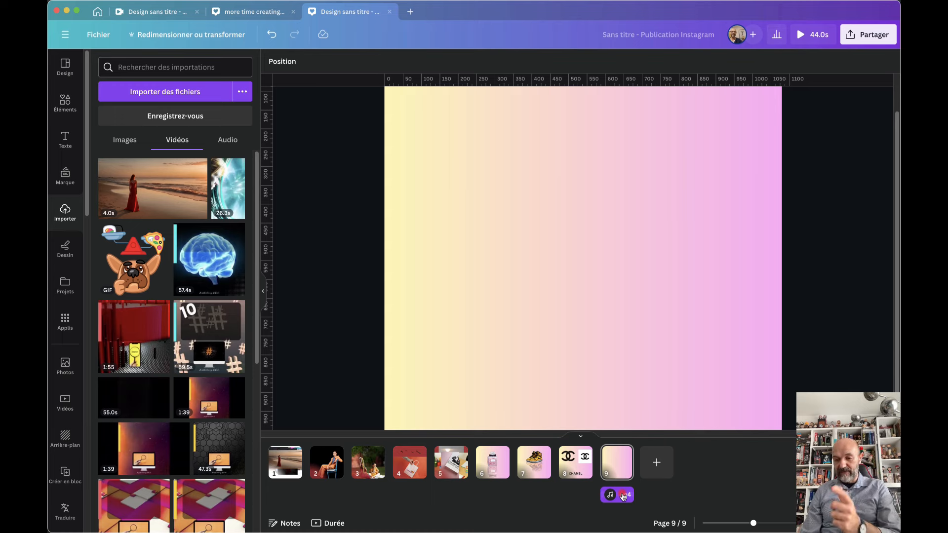
Switch to the mobile video design and show the city clip's duration on the timeline
left_click(257, 7)
left_click(157, 11)
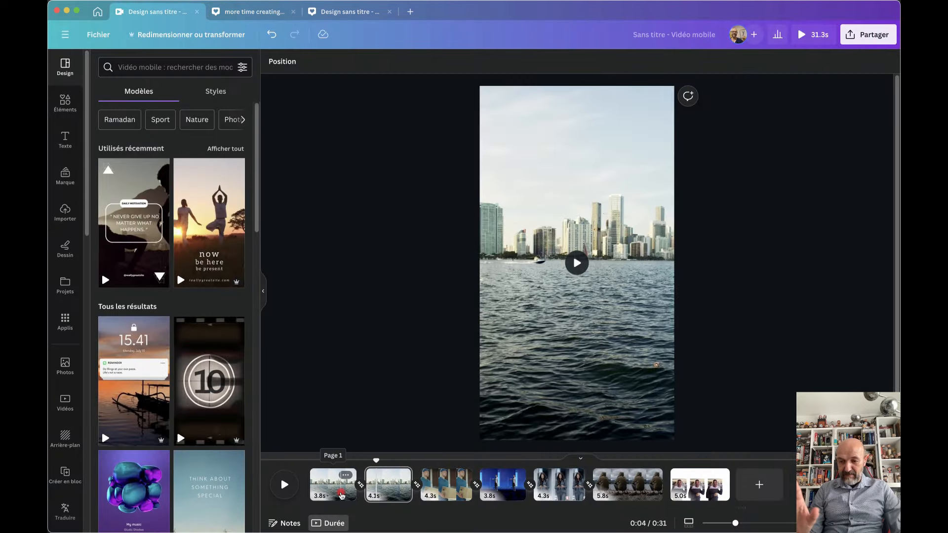
left_click(342, 495)
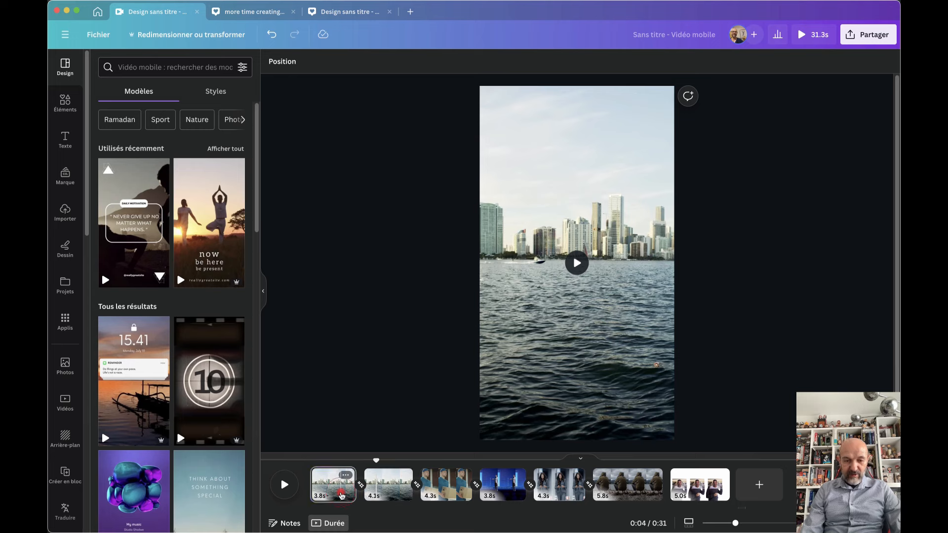
right_click(341, 495)
right_click(577, 260)
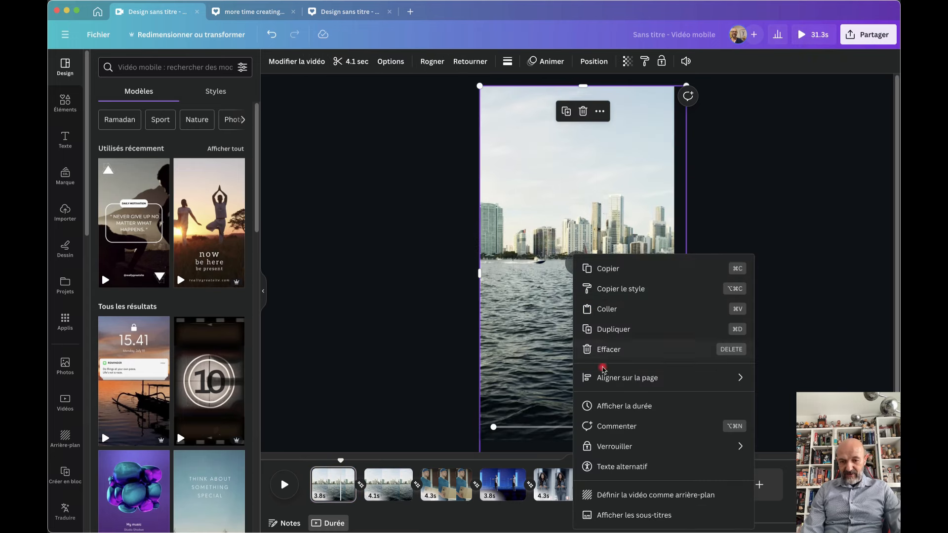
left_click(605, 404)
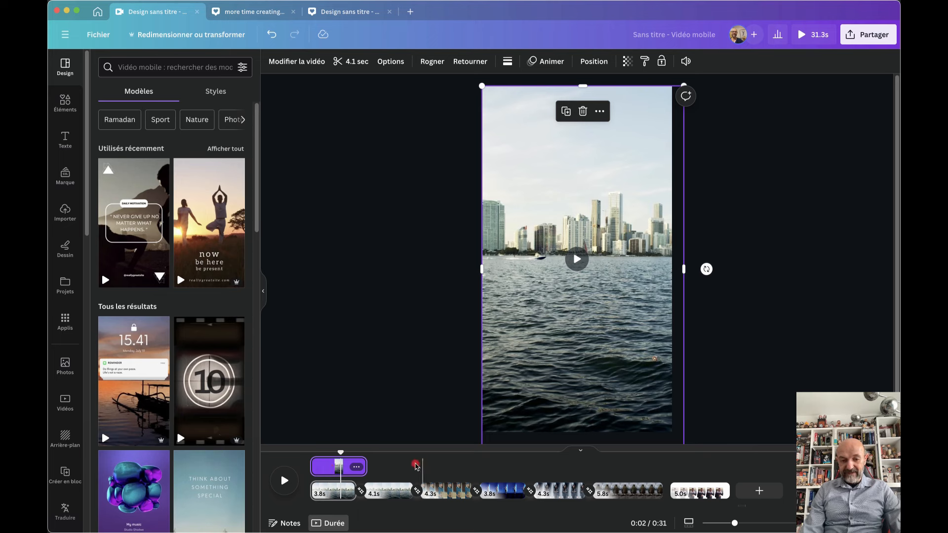
Rewind to 0:00 and play the video through, pausing near the end
left_click_drag(340, 450, 311, 452)
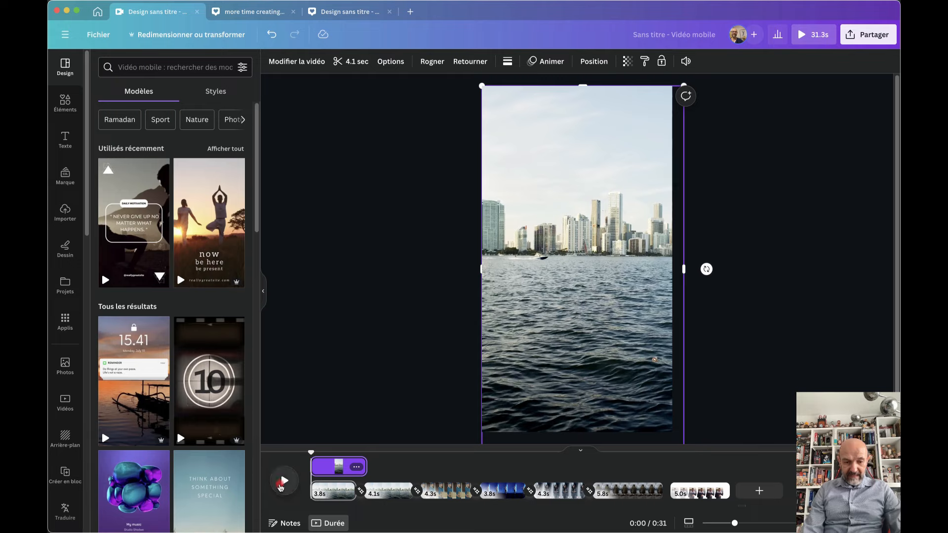
left_click(285, 482)
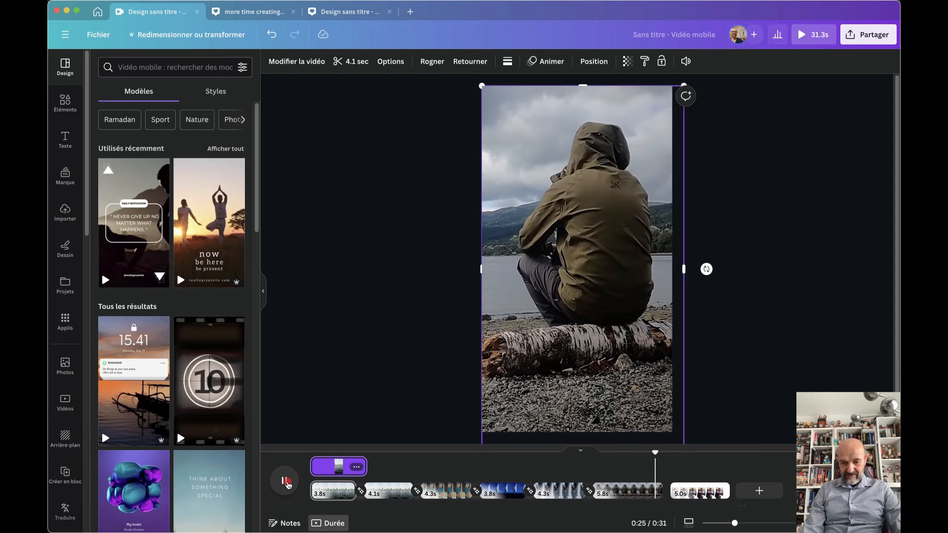
left_click(286, 482)
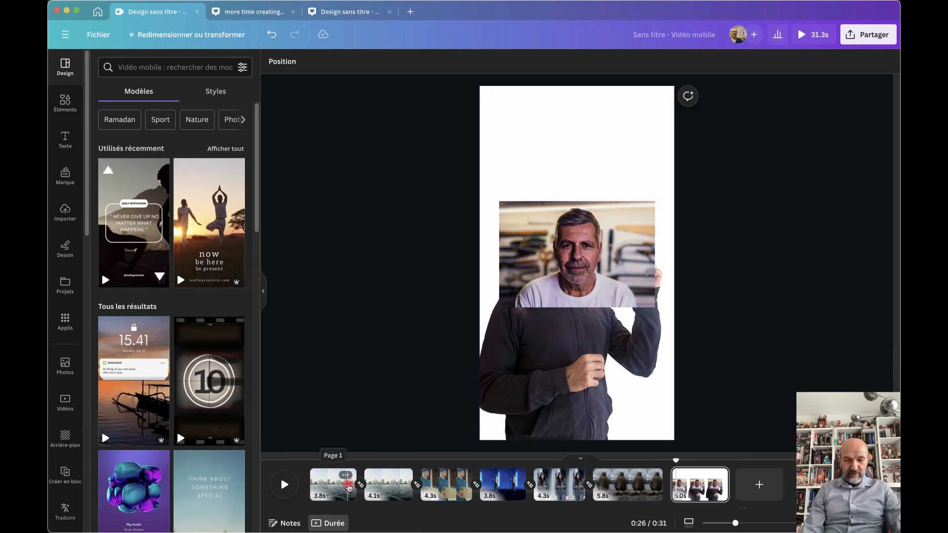
left_click(334, 485)
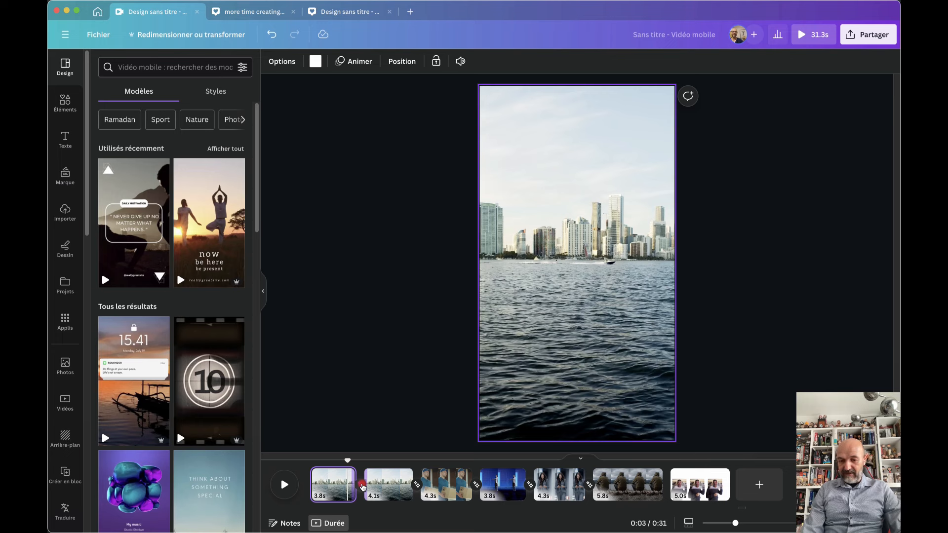
left_click_drag(348, 460, 311, 461)
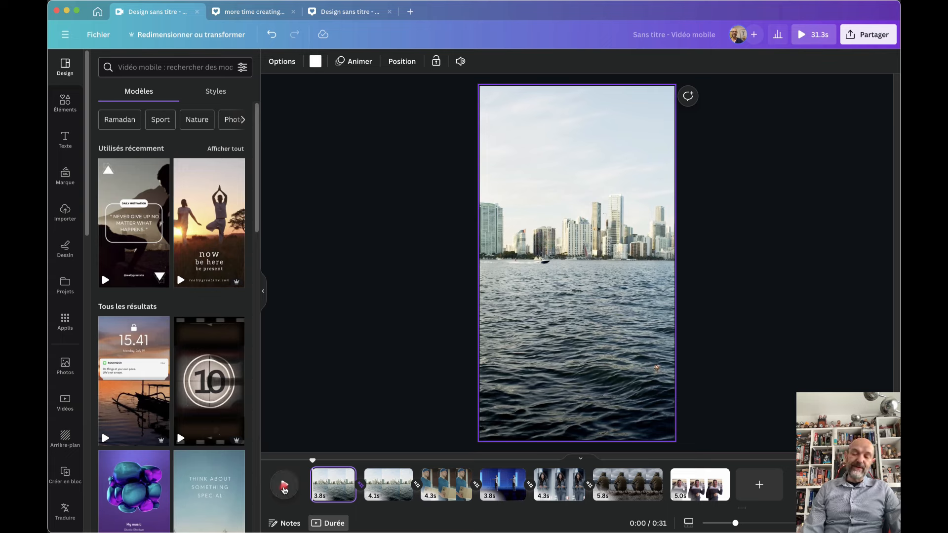
left_click(284, 488)
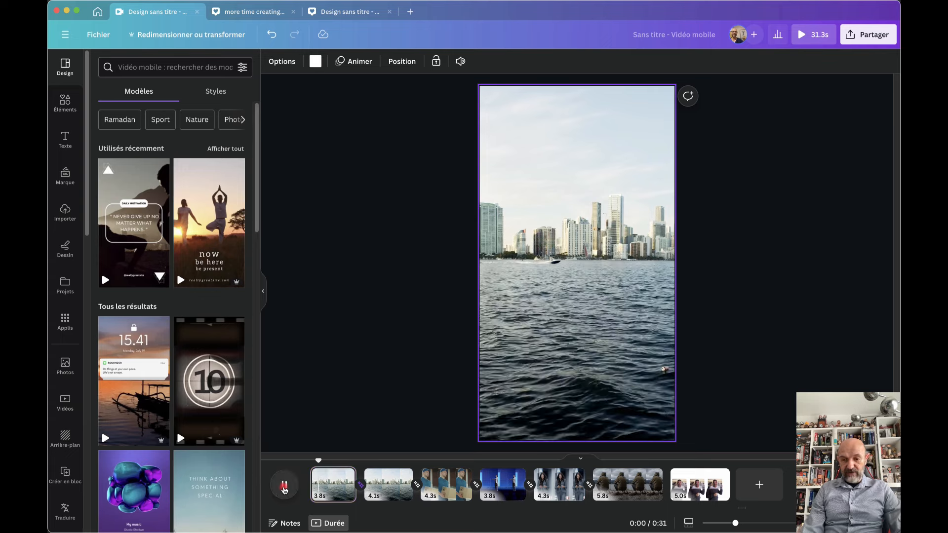
left_click(284, 488)
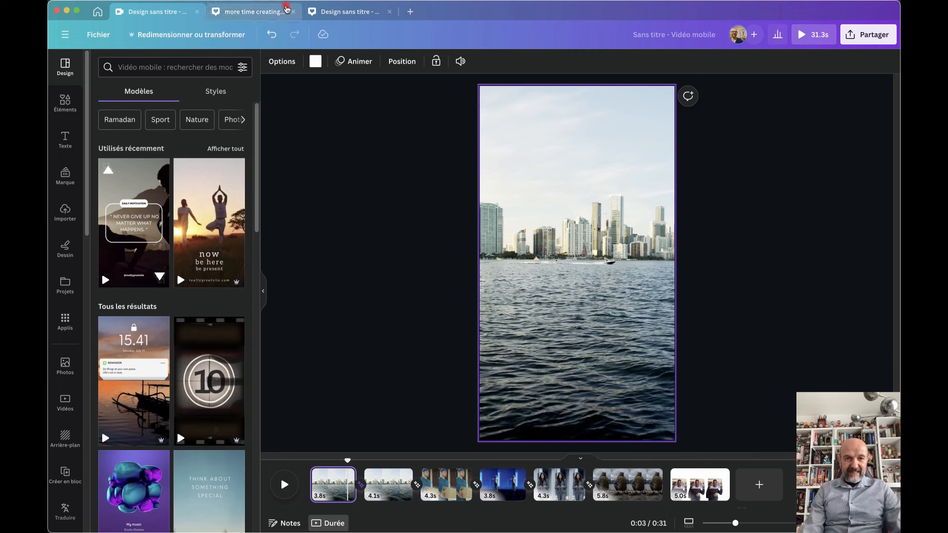
Switch to the 'more time creating' design, replay its circular-text preview, then close the preview
left_click(259, 11)
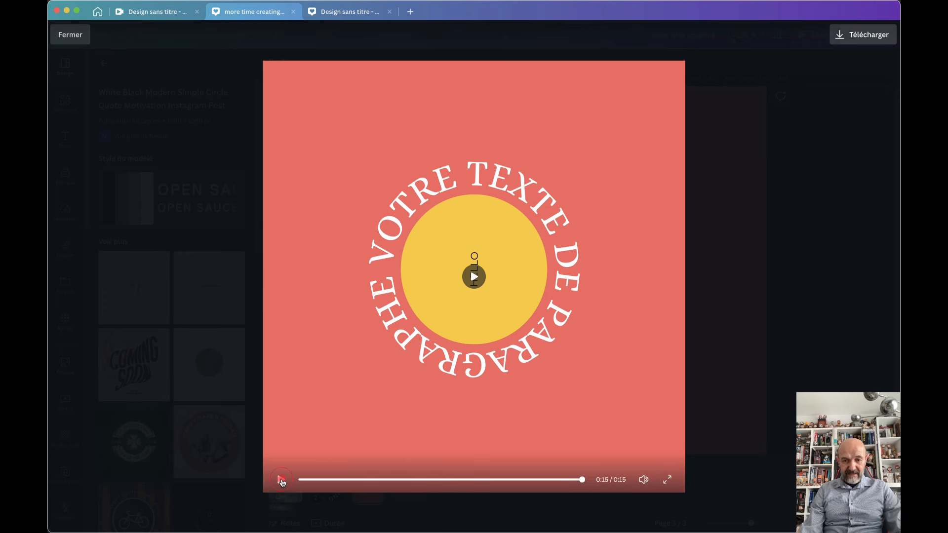
left_click(281, 480)
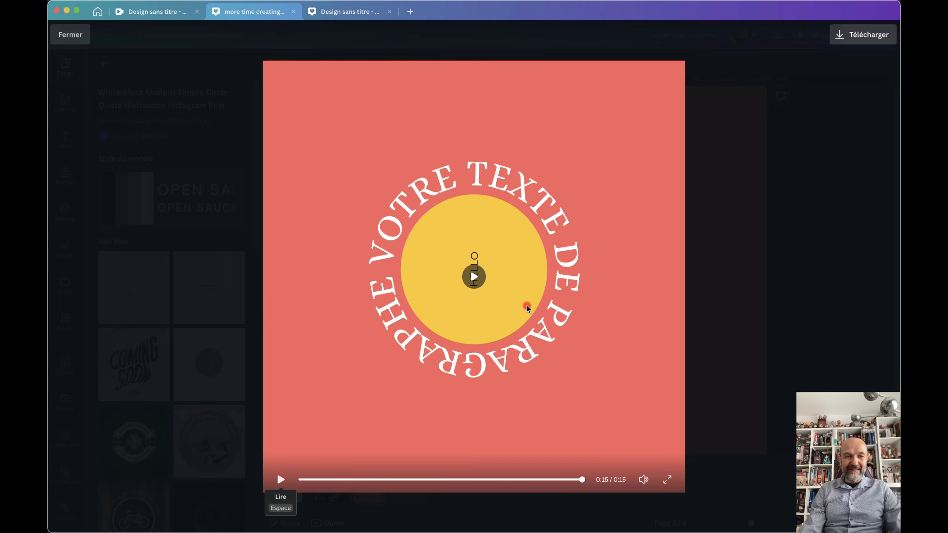
left_click(70, 35)
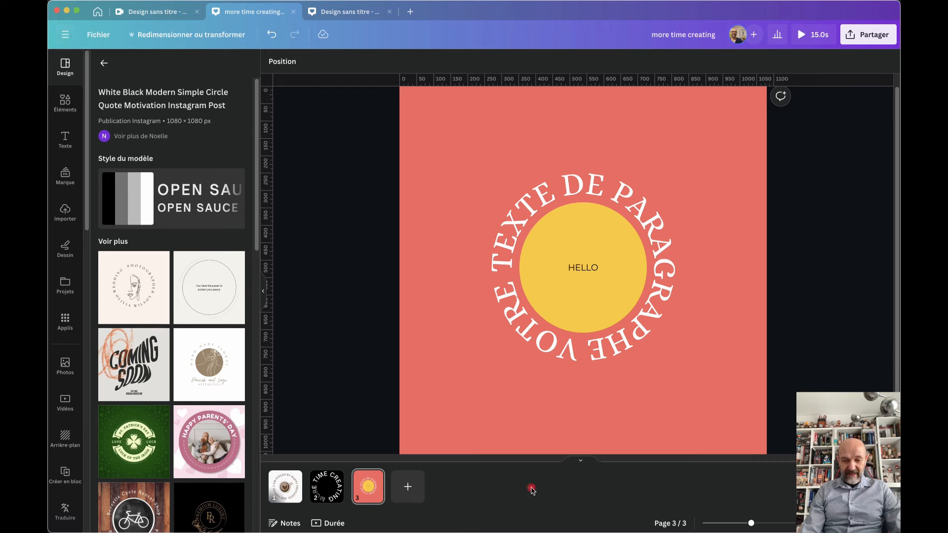
Add page 4 with default paragraph text curved at 82 into a ring, moved above centre
left_click(408, 487)
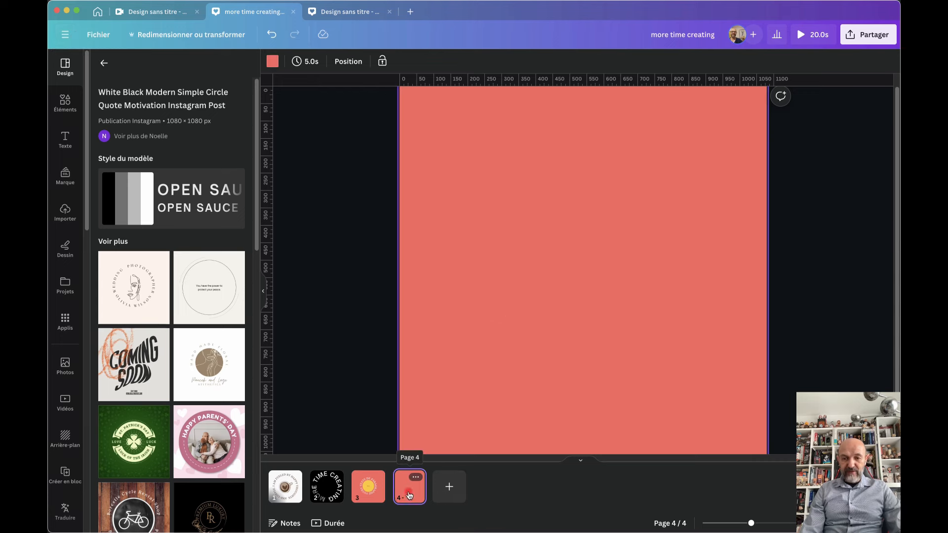
key("t")
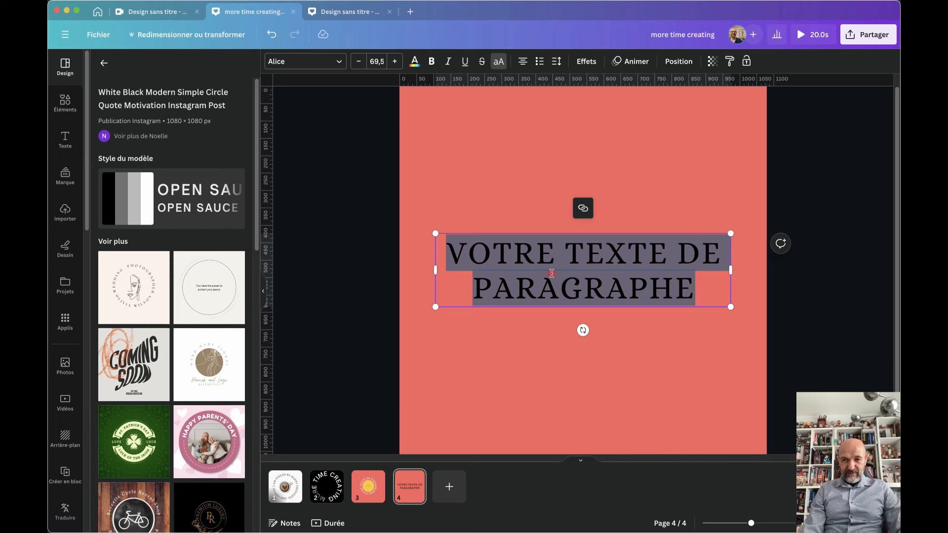
left_click(587, 61)
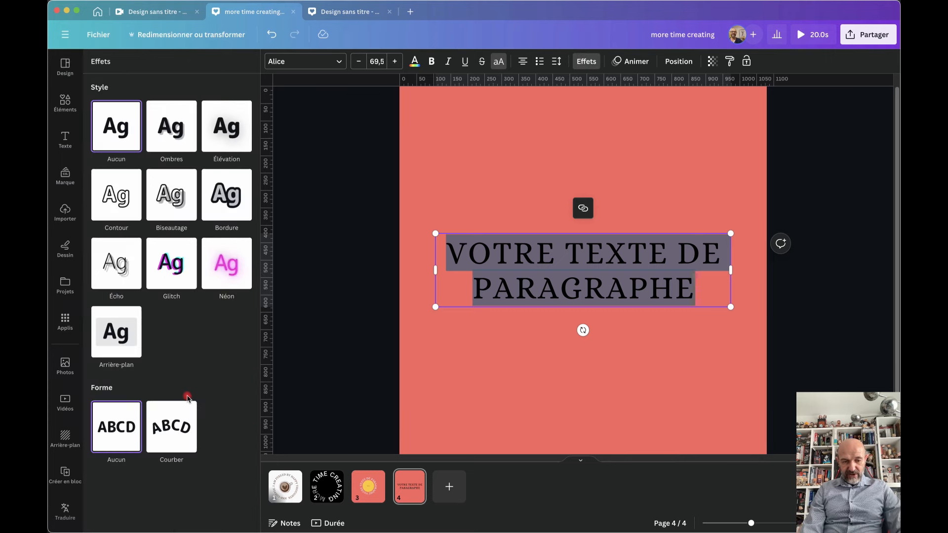
left_click(178, 435)
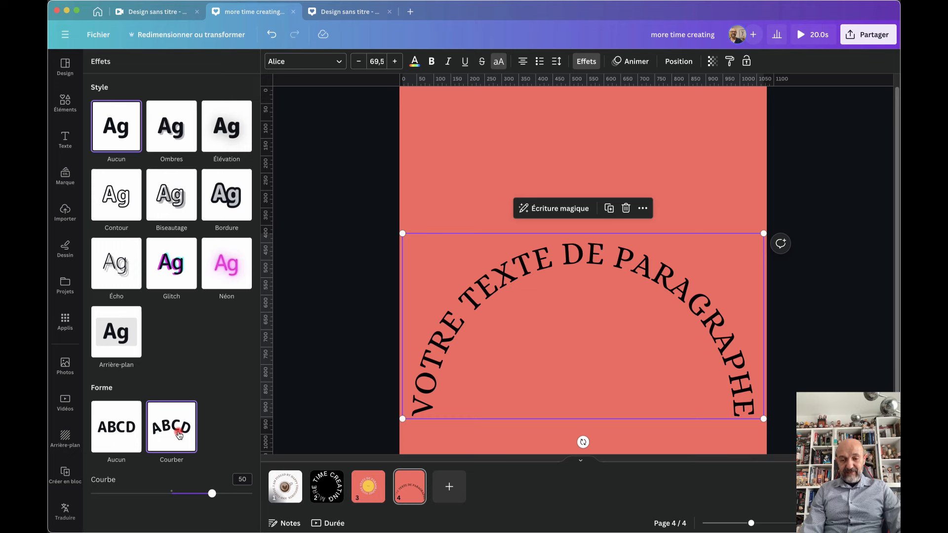
left_click_drag(215, 497, 238, 496)
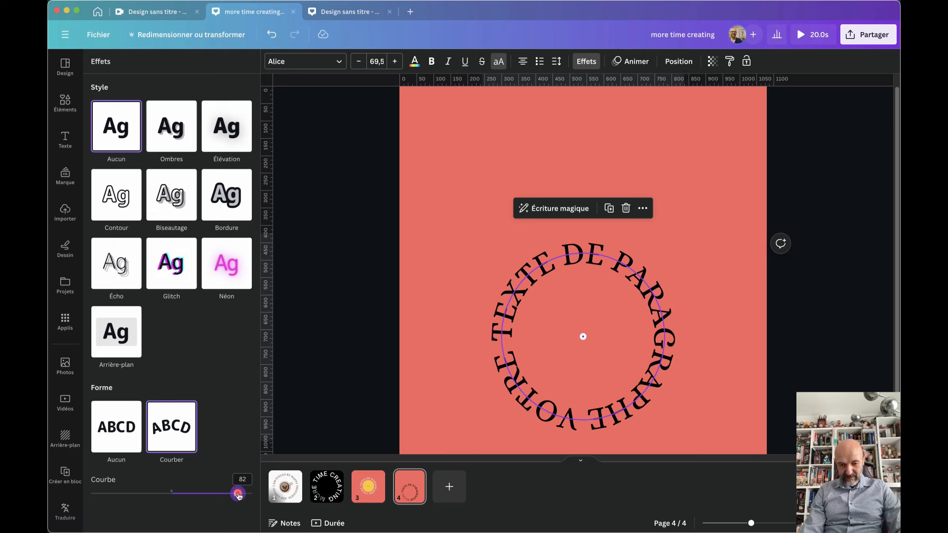
left_click_drag(561, 370, 572, 277)
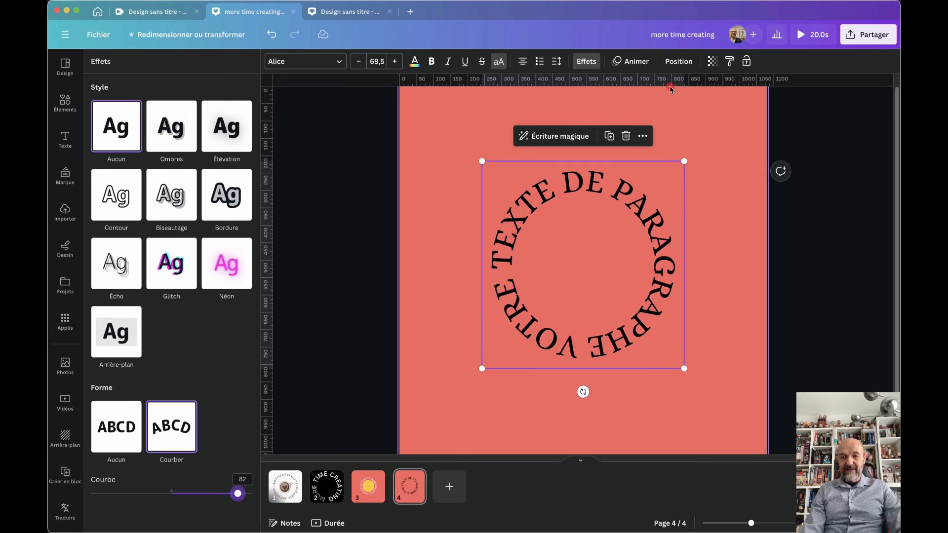
Apply the Retourner animation to the circular text, near-fastest speed, rotating anticlockwise
left_click(631, 61)
scroll(170, 346, "down", 10)
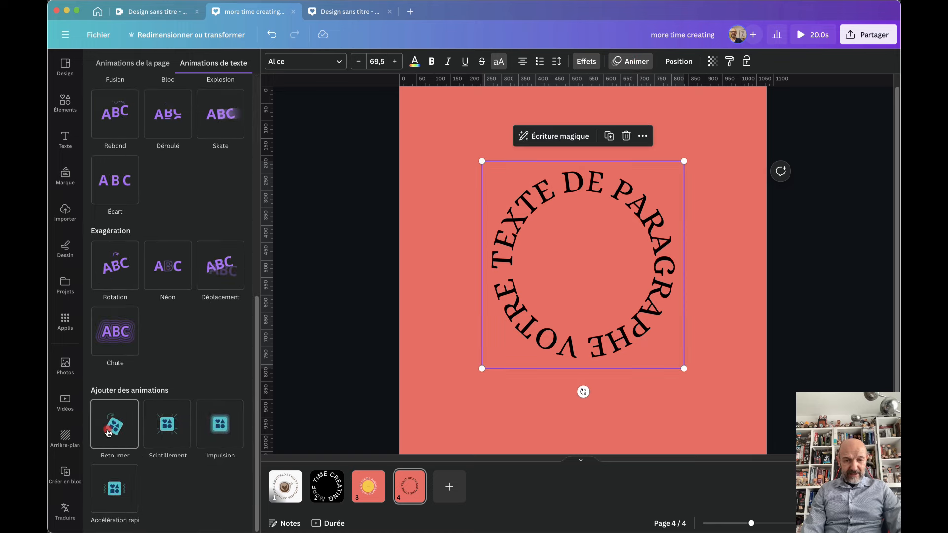
left_click(108, 433)
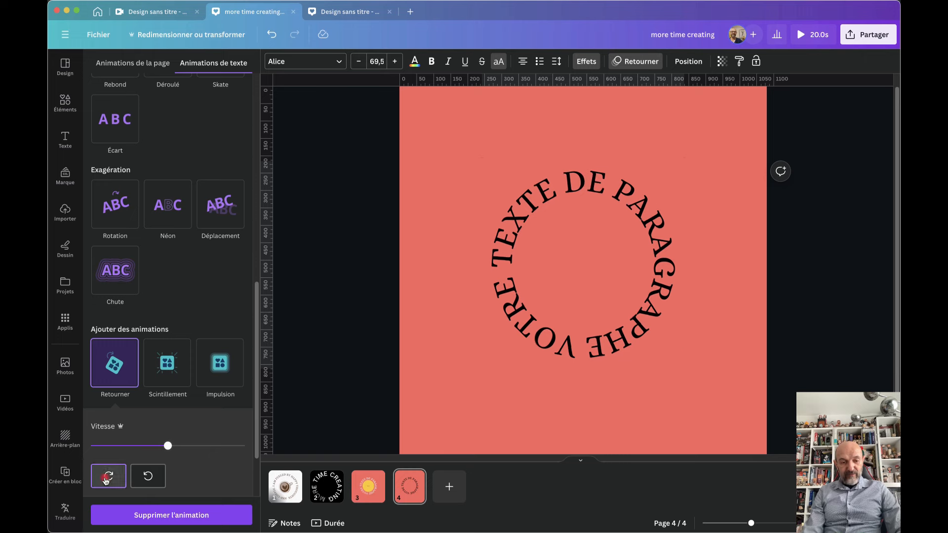
left_click_drag(168, 451, 120, 453)
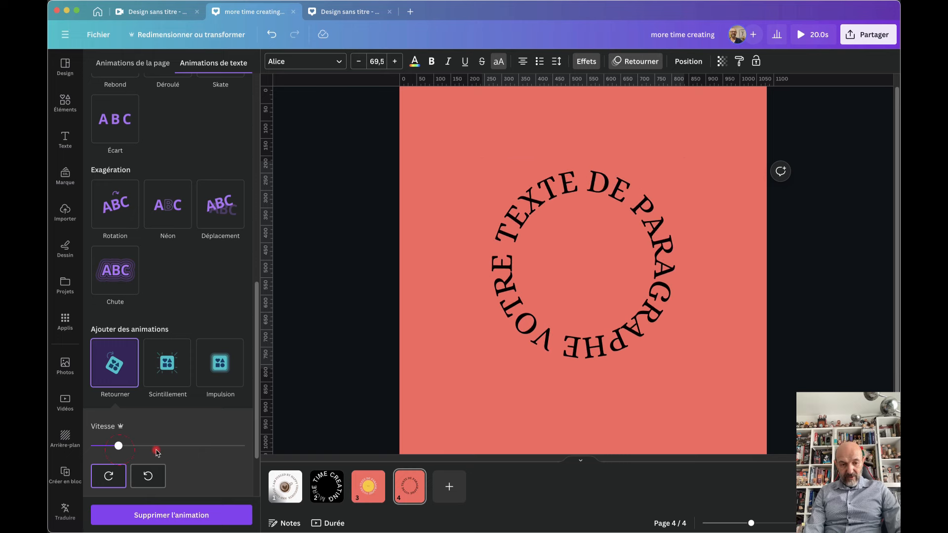
left_click(209, 452)
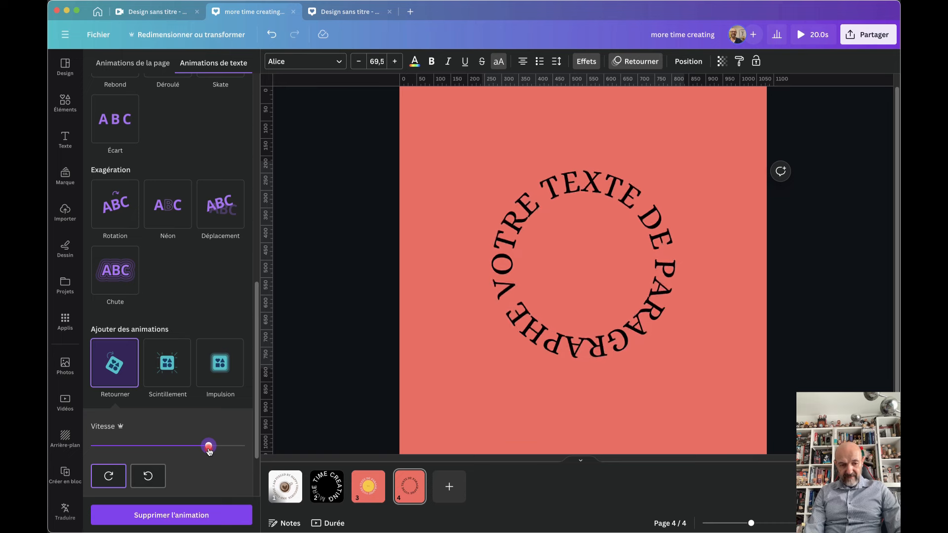
left_click(148, 478)
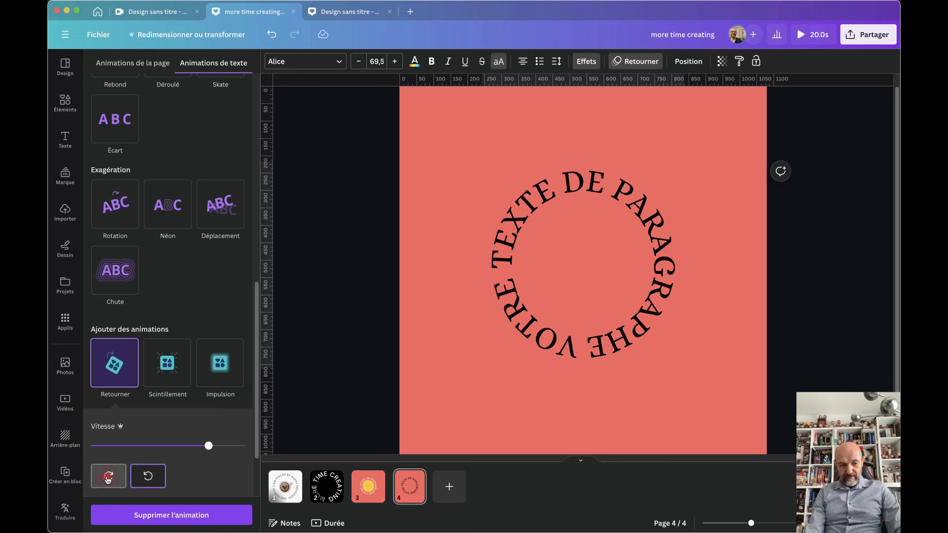
left_click(427, 365)
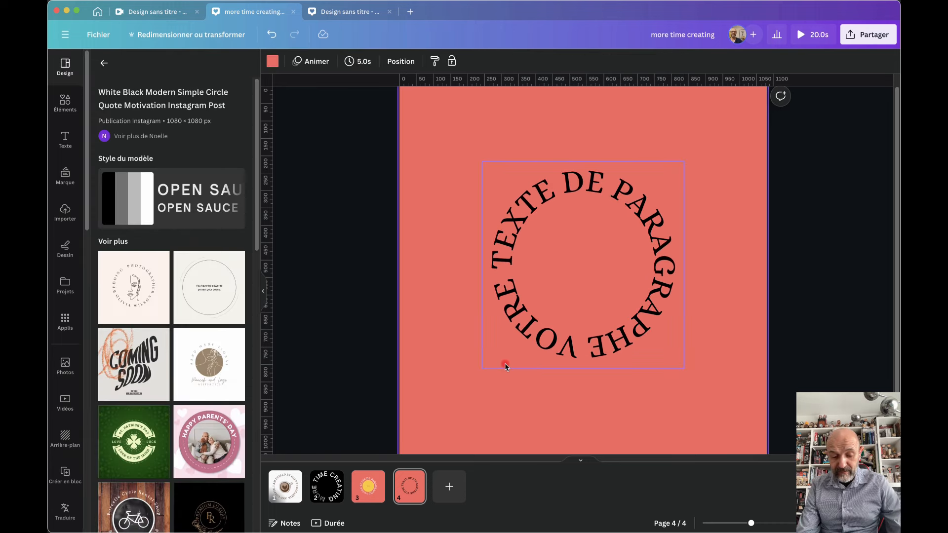
Paste the yellow circle from page 3, centre it and enlarge it to meet the text ring
key("cmd+v")
left_click_drag(595, 275, 602, 268)
left_click(573, 242)
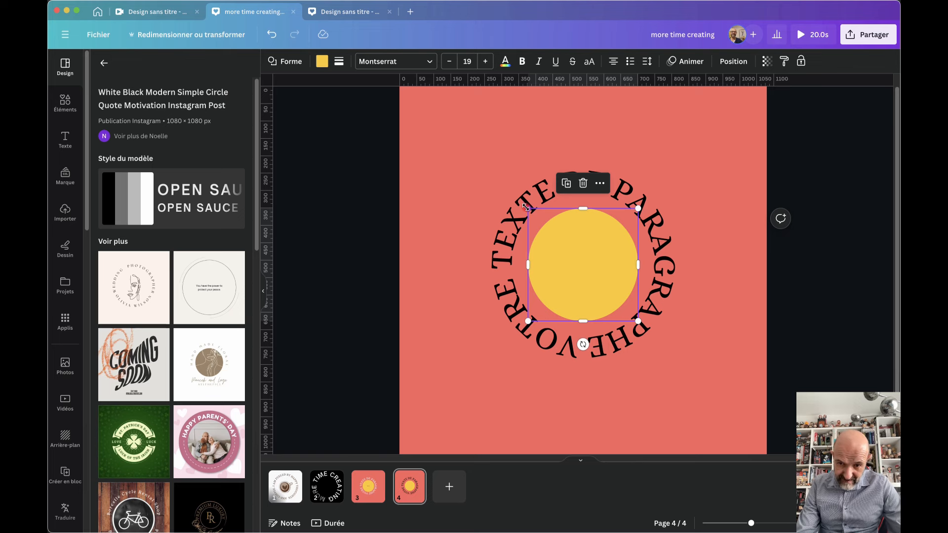
left_click_drag(526, 207, 514, 202)
Type 'TOURNE !' inside the circle, bold at font size 30
left_click(584, 276)
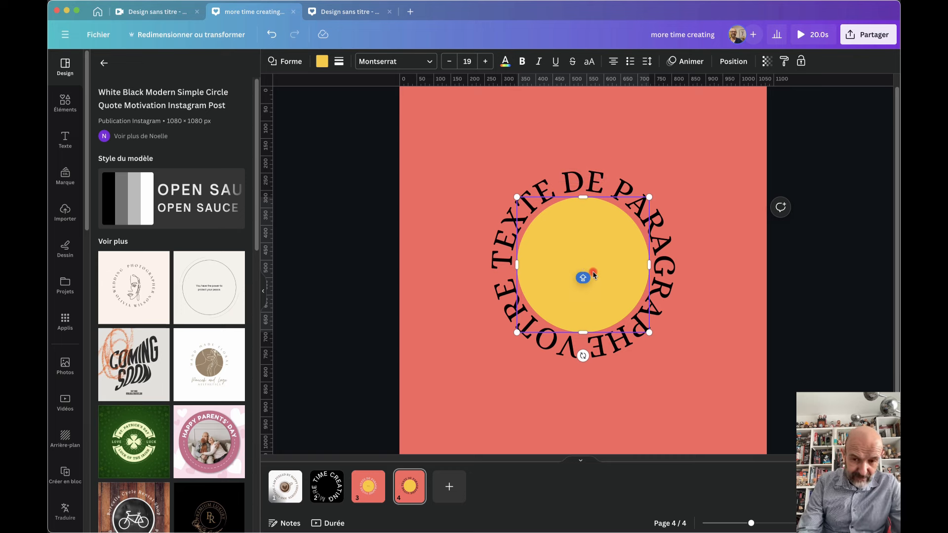
left_click(593, 275)
type("TOURNE ")
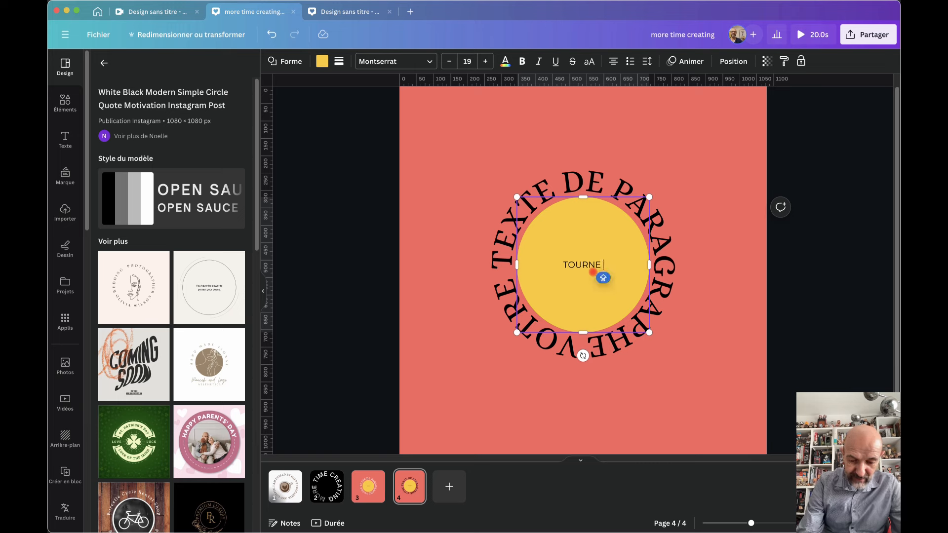
type("!")
double_click(581, 264)
triple_click(581, 264)
key("super+b")
left_click(486, 59)
left_click(487, 60)
left_click(486, 59)
left_click(486, 59)
left_click(487, 59)
left_click(486, 59)
left_click(487, 59)
left_click(487, 59)
left_click(486, 59)
left_click(486, 60)
left_click(487, 59)
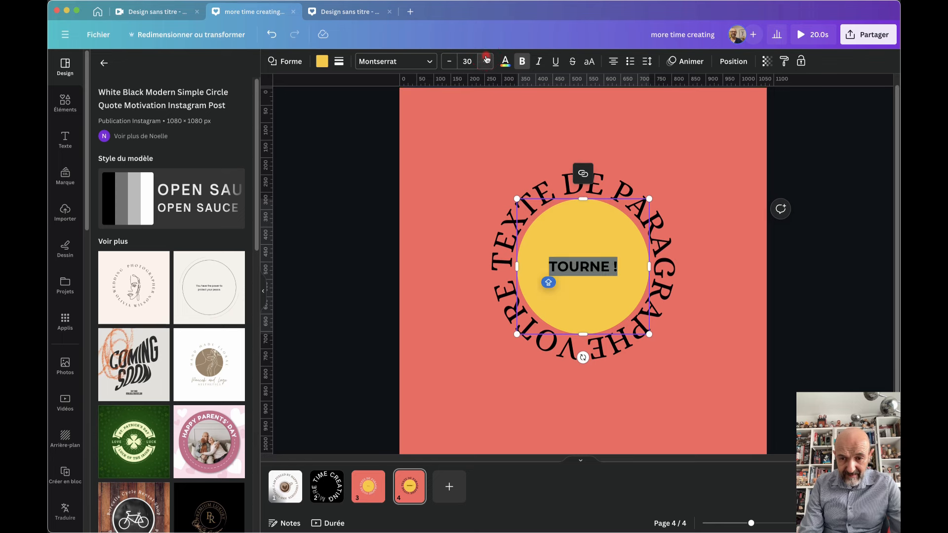
left_click(582, 398)
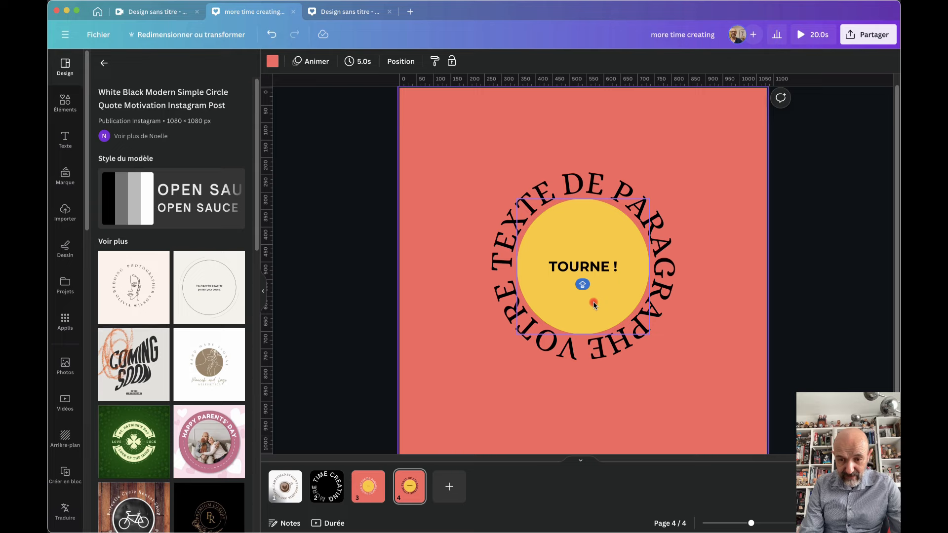
left_click(586, 268)
Give the 'TOURNE !' circle a Retourner animation with a set direction, then add blank page 5
left_click(687, 61)
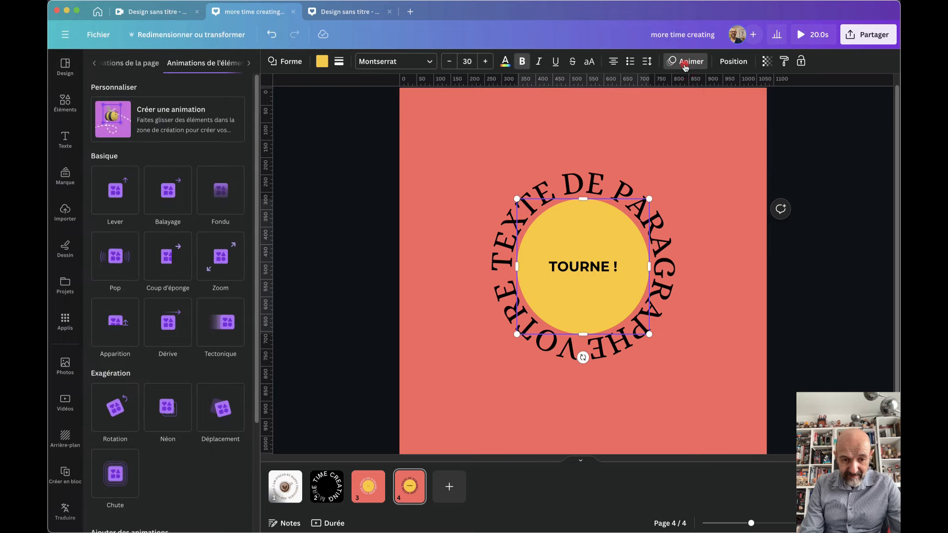
scroll(156, 352, "down", 3)
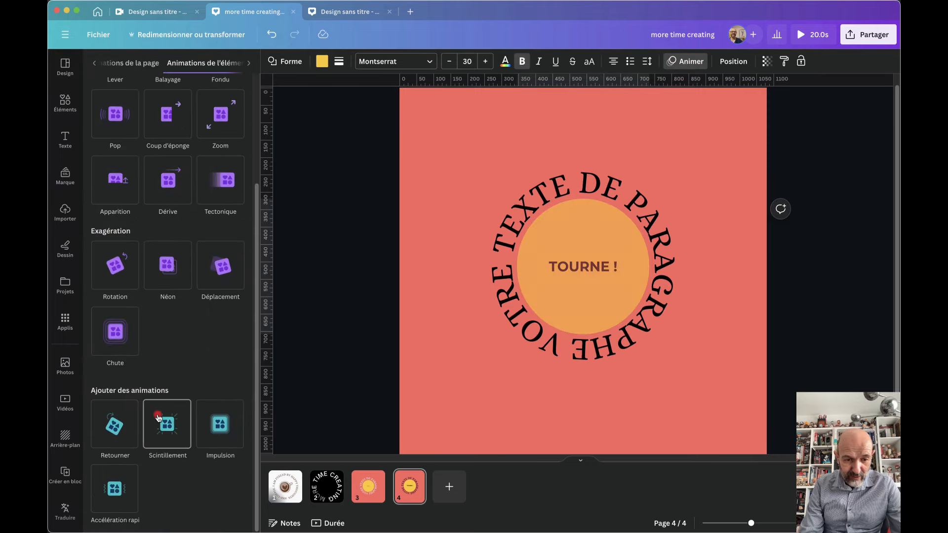
left_click(117, 425)
left_click(144, 478)
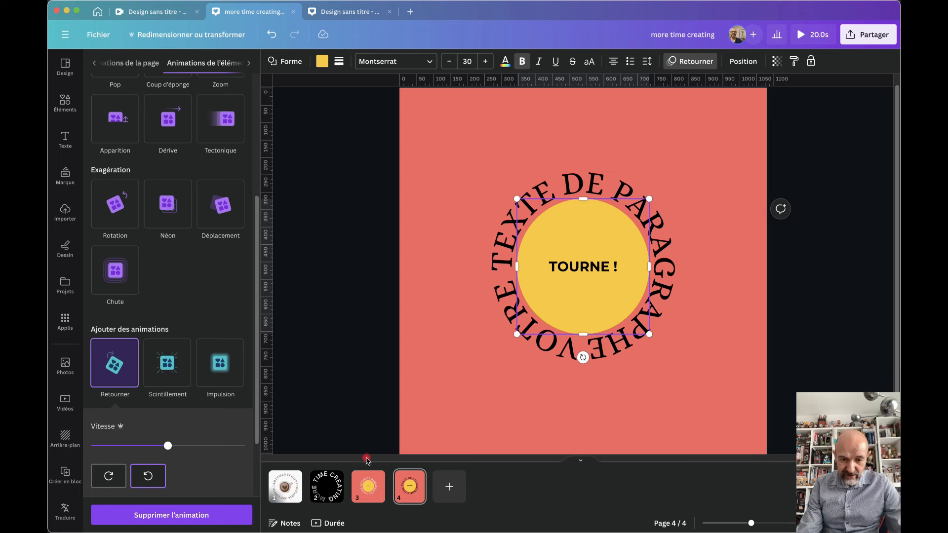
left_click(449, 488)
Make page 5's background black
left_click(507, 314)
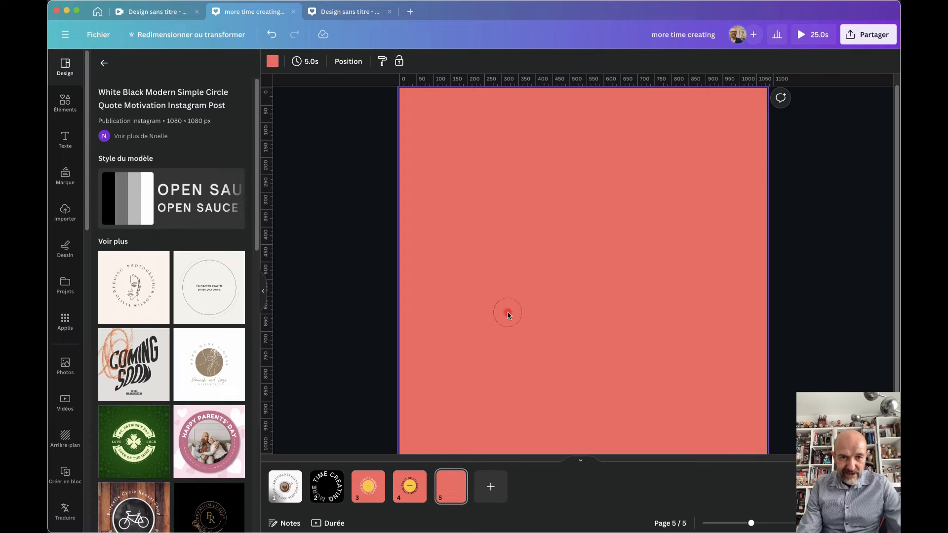
left_click(273, 61)
left_click(102, 368)
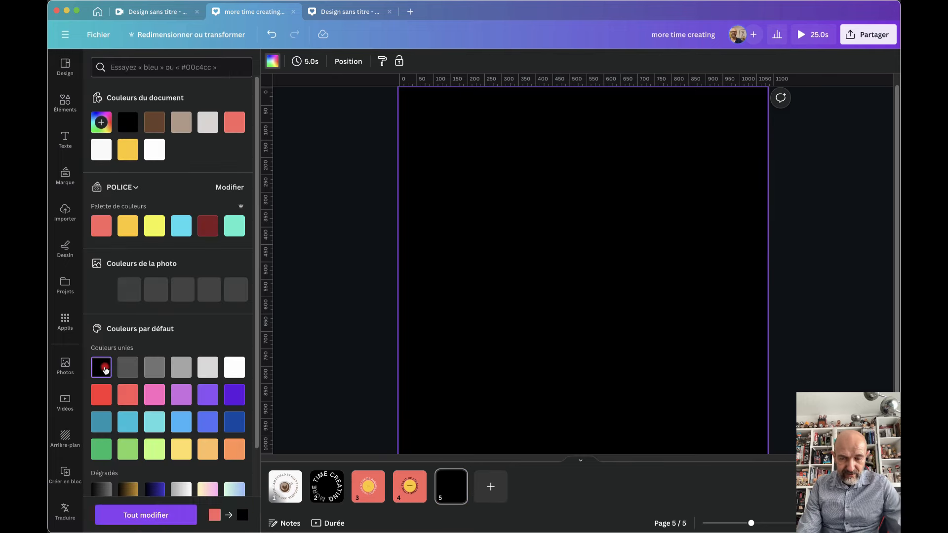
Add white paragraph text curved at 82 into a ring, moved above centre
key("t")
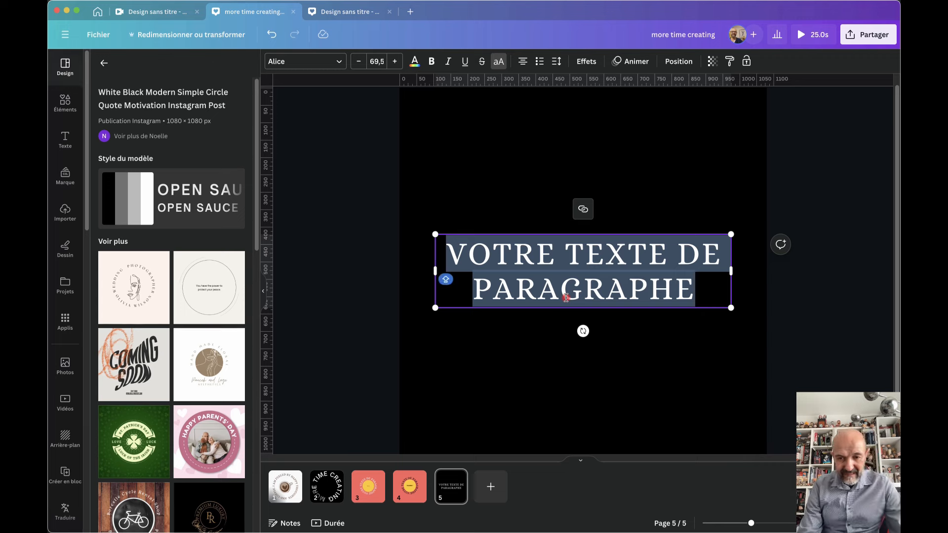
left_click(415, 61)
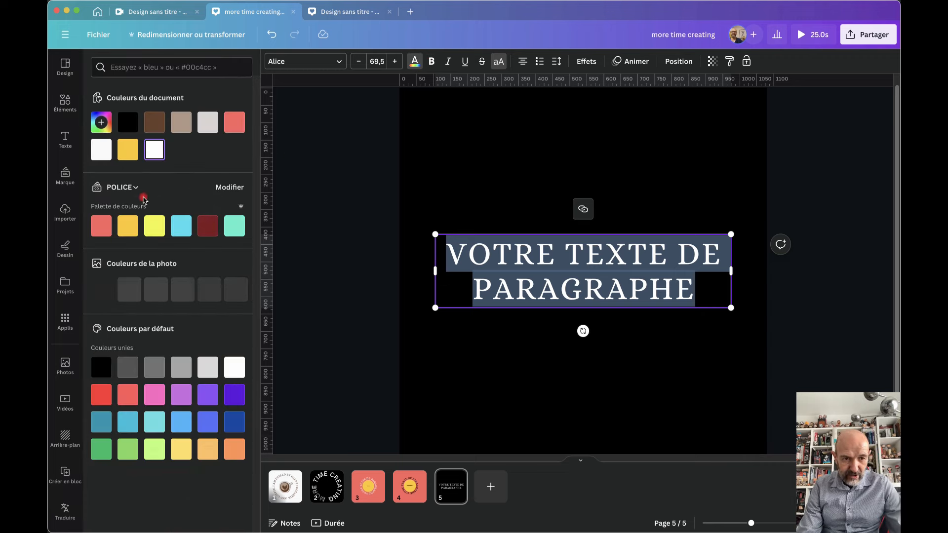
left_click(589, 61)
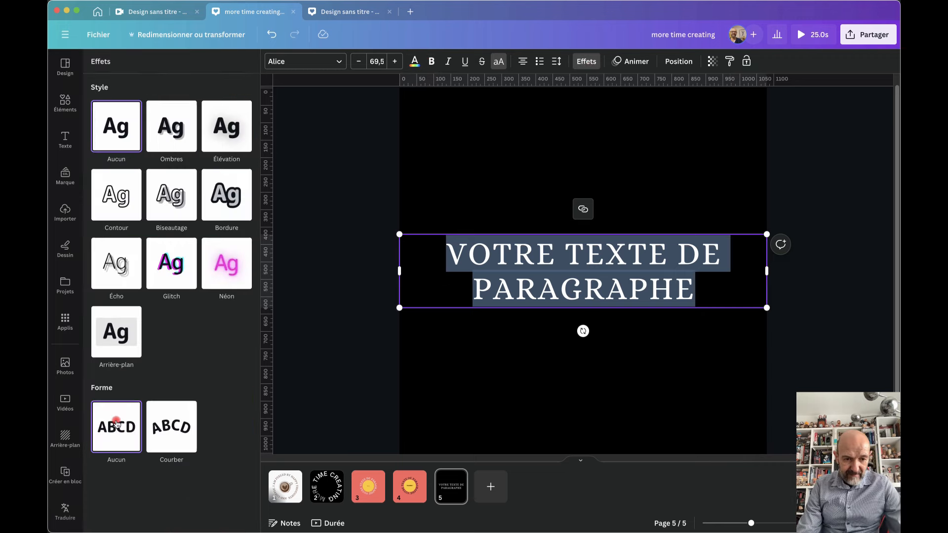
left_click(171, 426)
left_click_drag(212, 496, 237, 494)
left_click_drag(546, 334, 540, 275)
left_click(631, 61)
Try the flip and Explosion animations on the circular text, then remove the animation
scroll(198, 401, "down", 5)
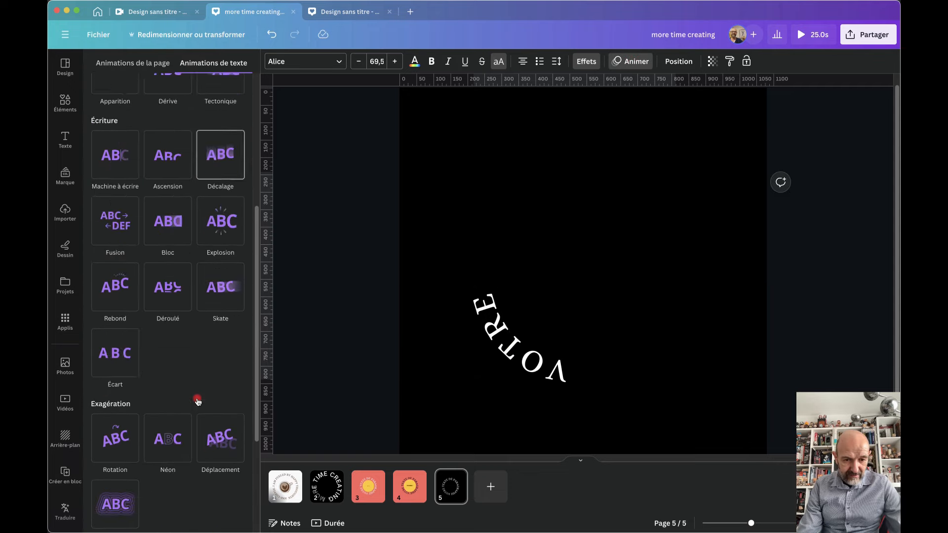
scroll(198, 401, "down", 4)
left_click(115, 424)
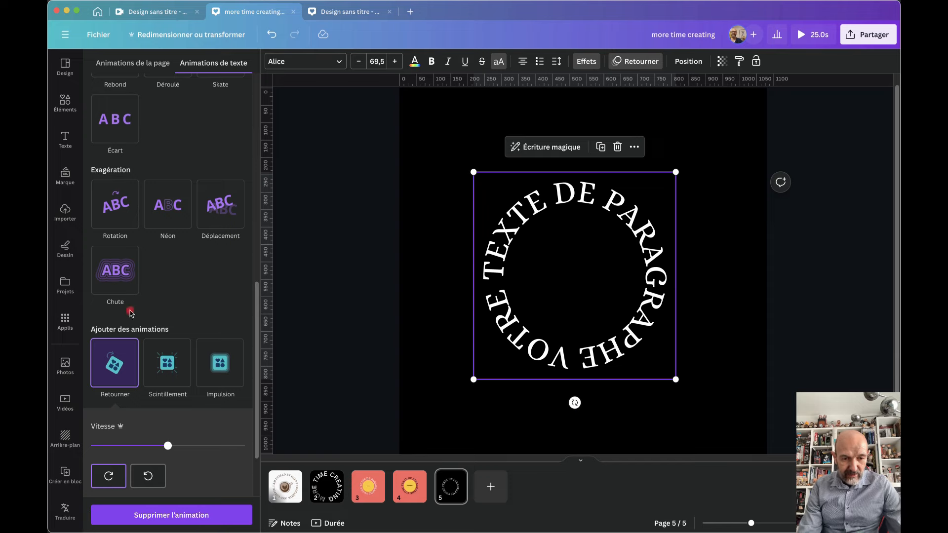
scroll(186, 298, "up", 5)
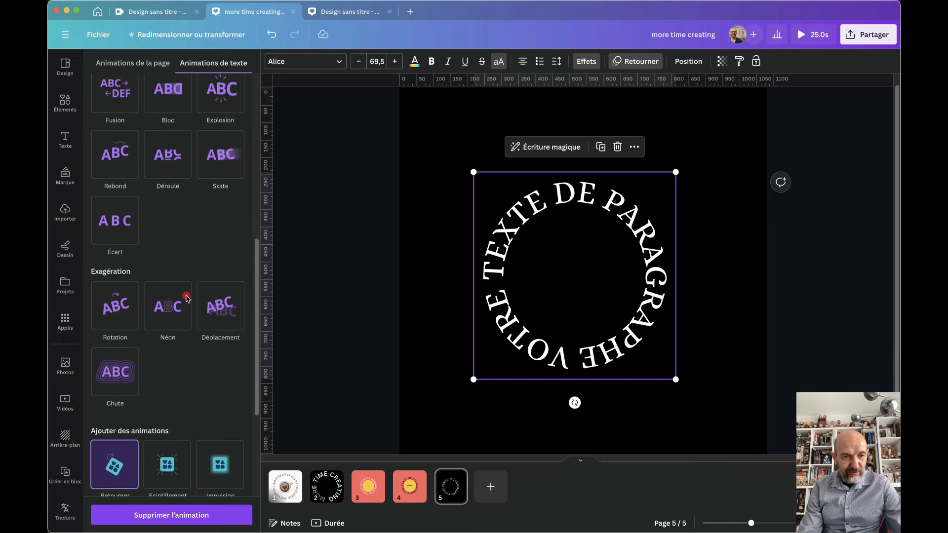
left_click(221, 349)
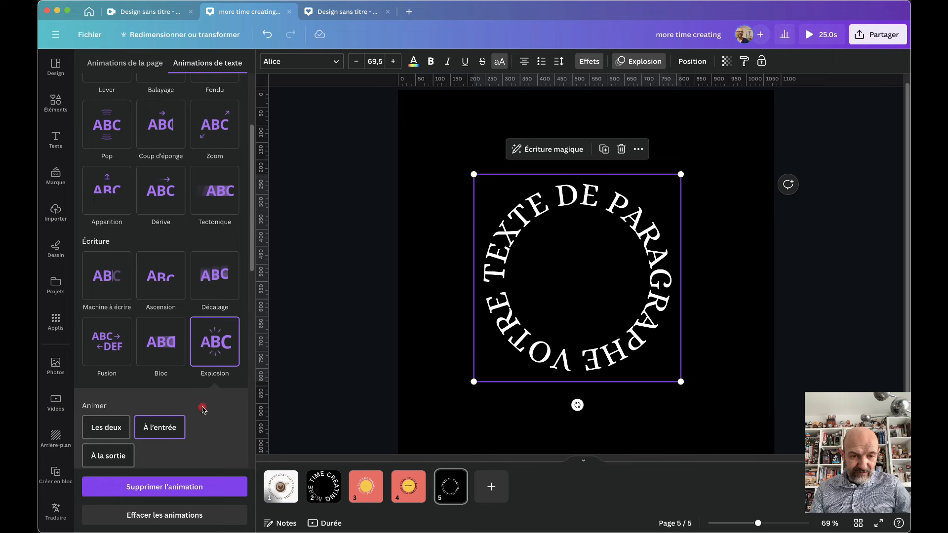
left_click(187, 421)
left_click(218, 342)
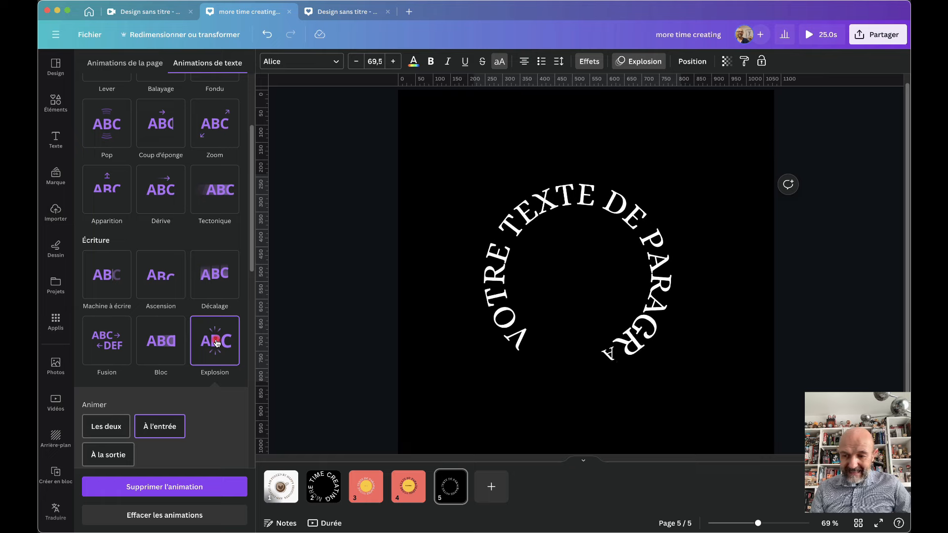
left_click(171, 487)
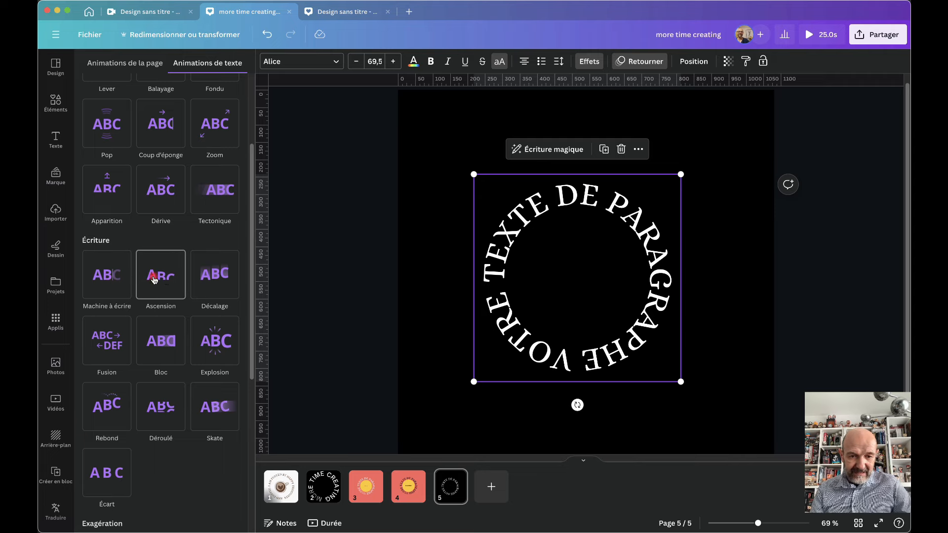
Briefly try Machine à écrire, then settle on the Pop animation for the text
left_click(104, 278)
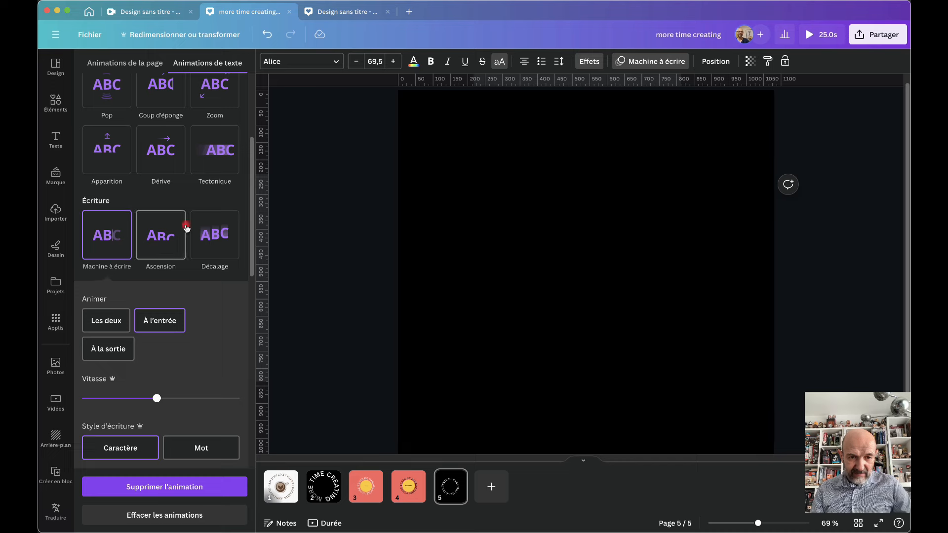
scroll(186, 223, "up", 5)
left_click(111, 262)
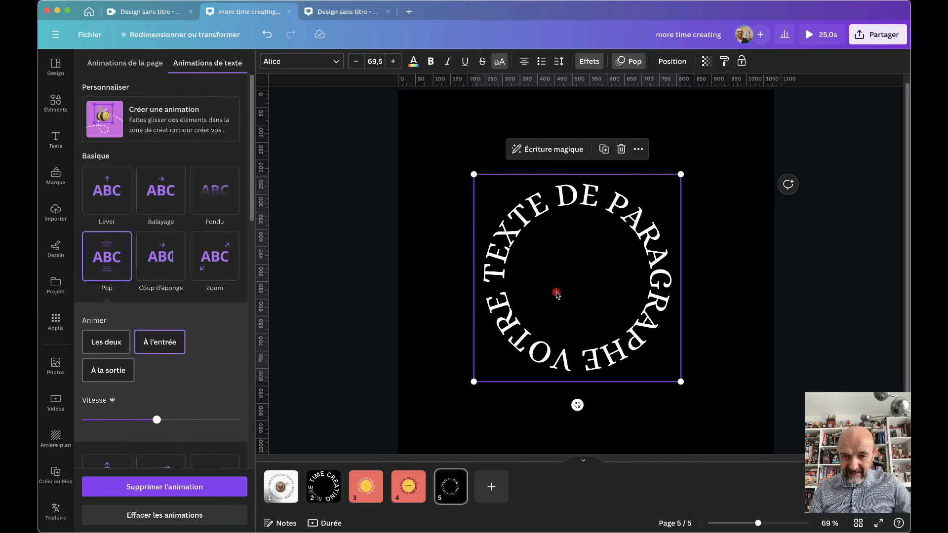
left_click(497, 368)
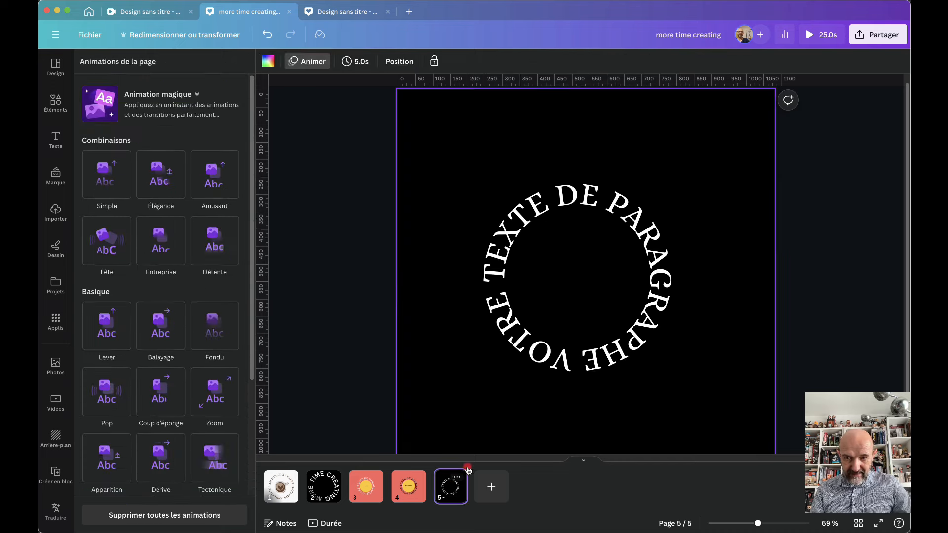
left_click(812, 36)
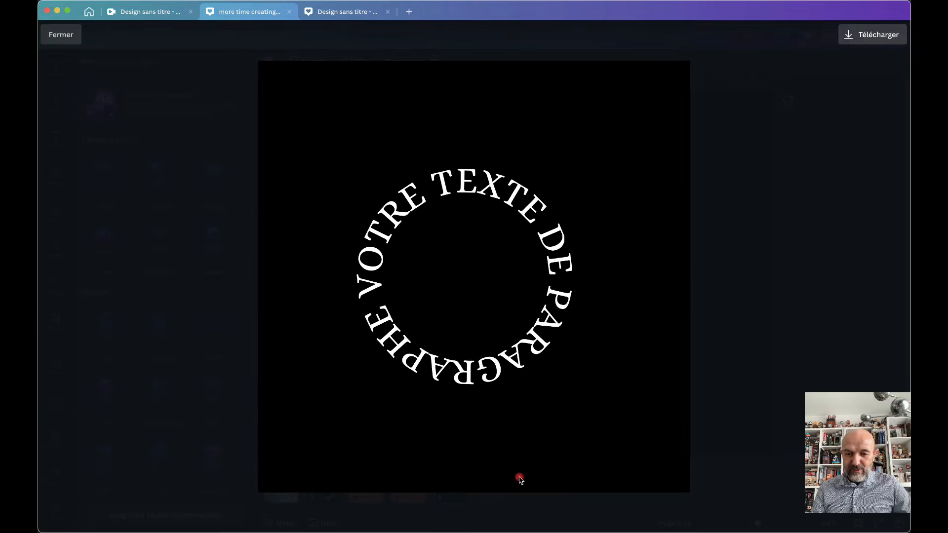
left_click(520, 479)
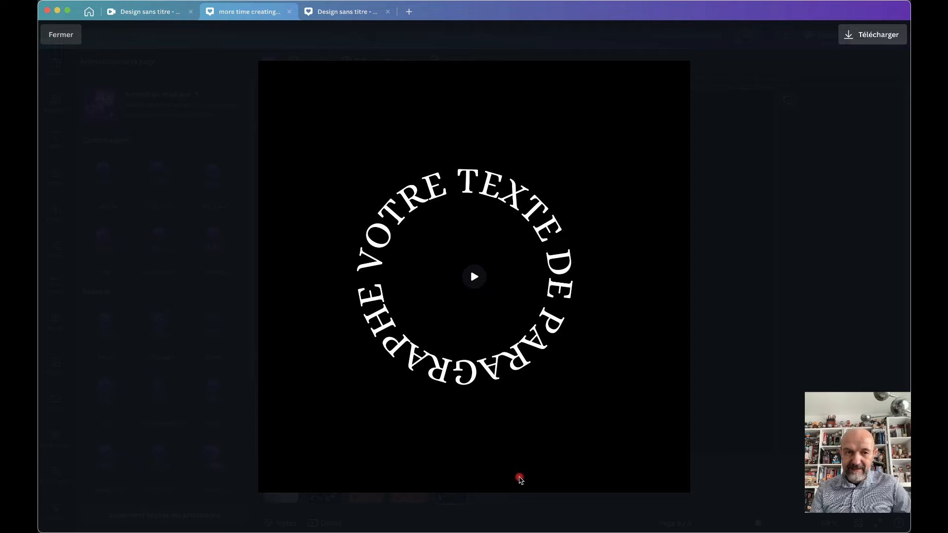
left_click(60, 36)
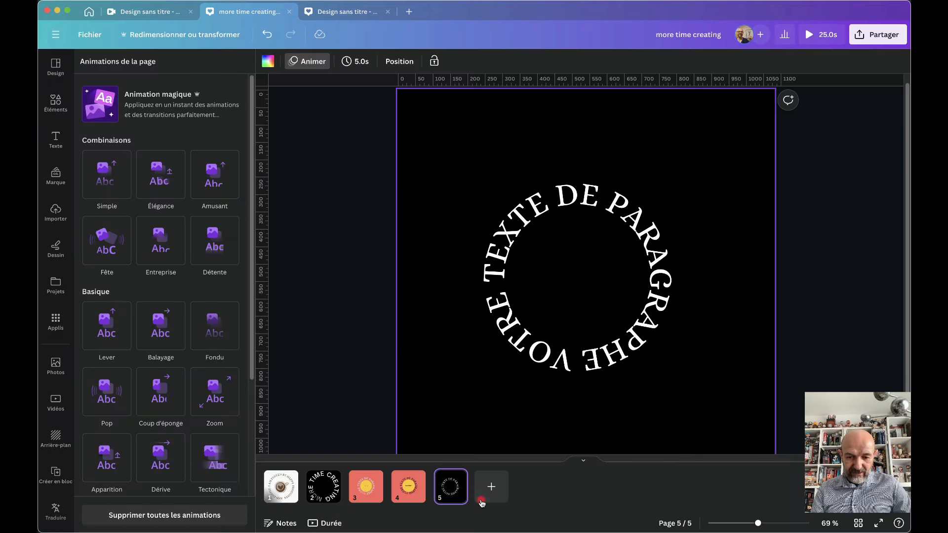
Add page 6 and paste the coral circle centred on it
left_click(485, 497)
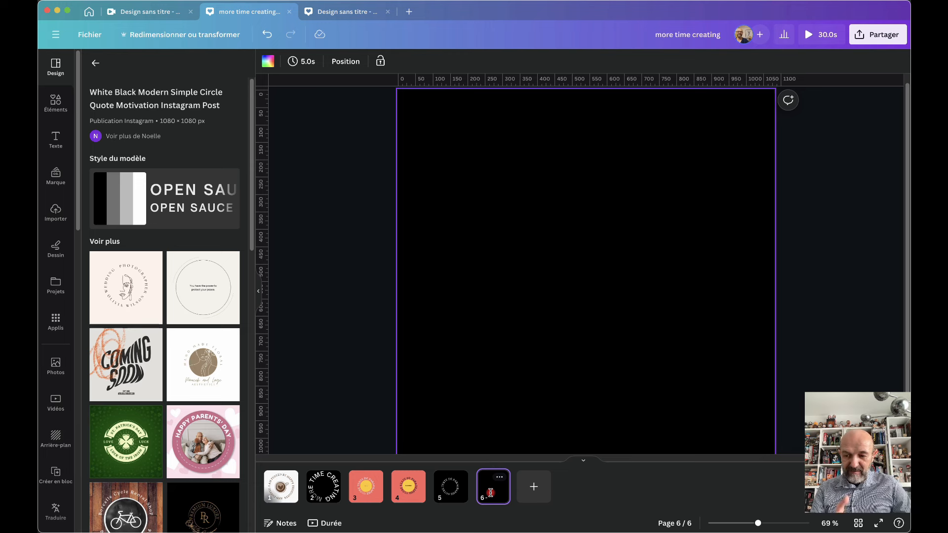
left_click(603, 291)
key("super+v")
left_click(508, 276)
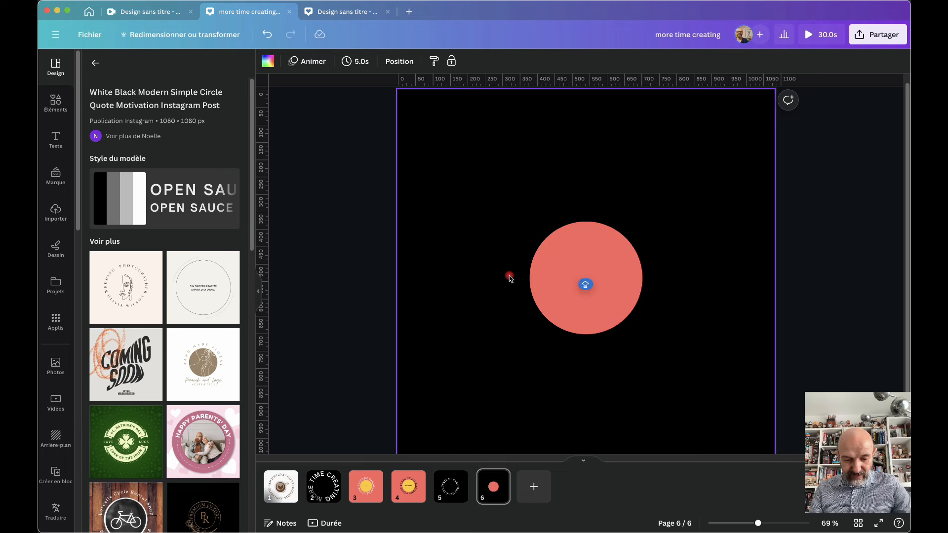
left_click(554, 278)
left_click_drag(568, 275, 568, 275)
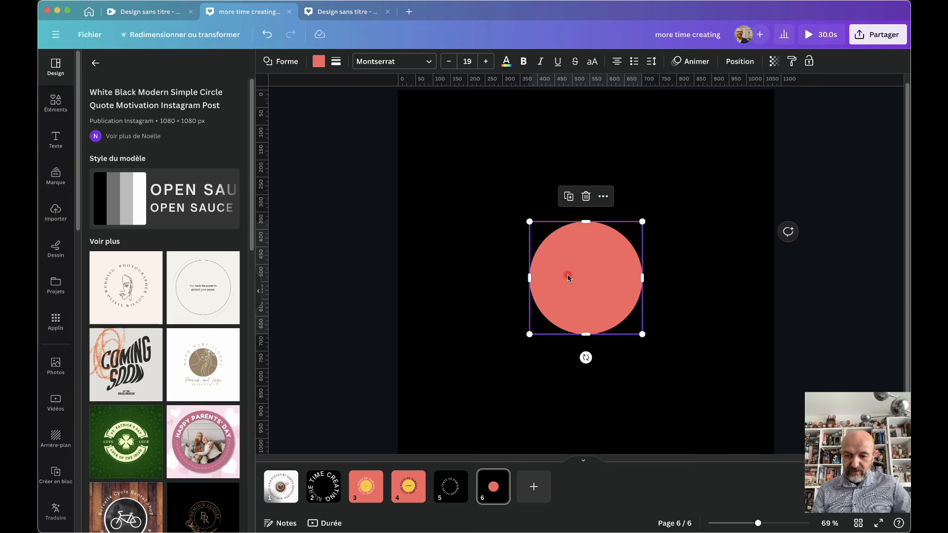
Fill the circle black and resize it to 280×280
left_click(318, 63)
left_click(92, 368)
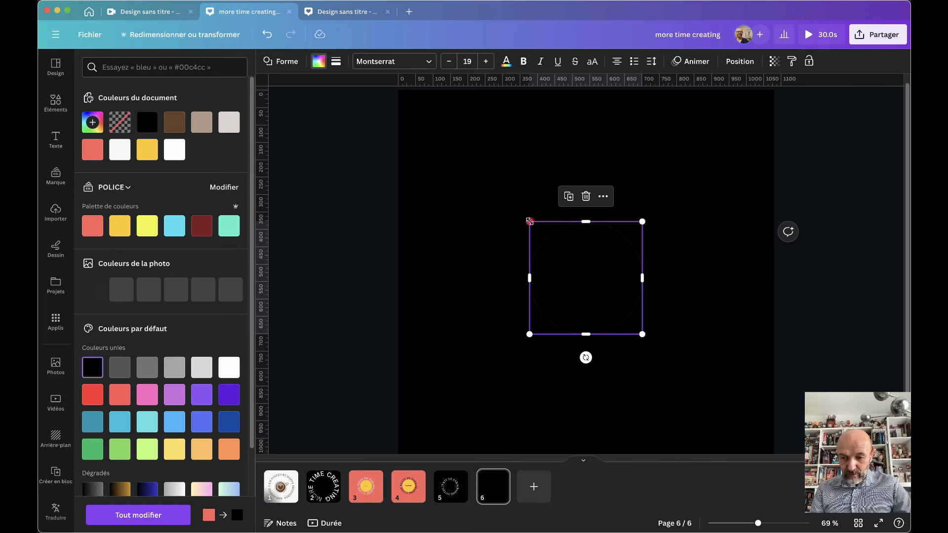
left_click_drag(530, 222, 537, 228)
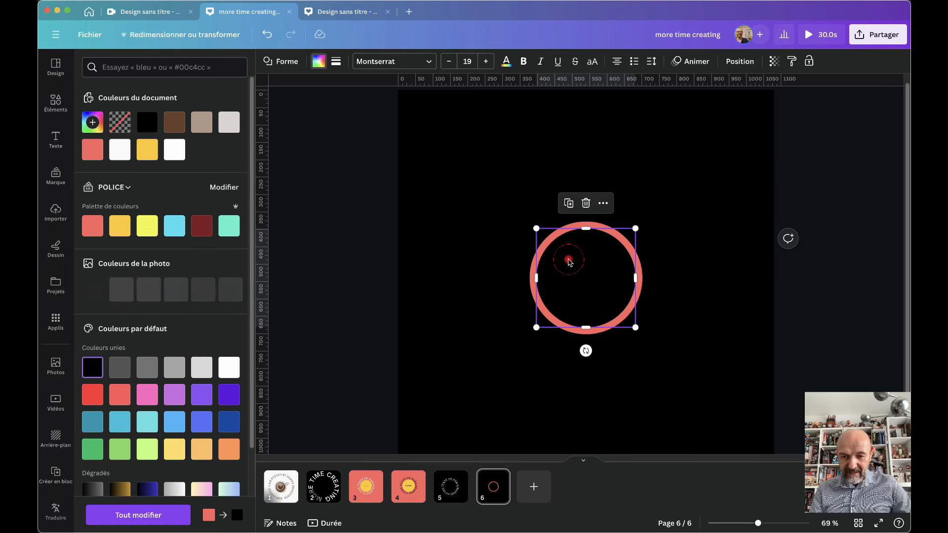
left_click(482, 304)
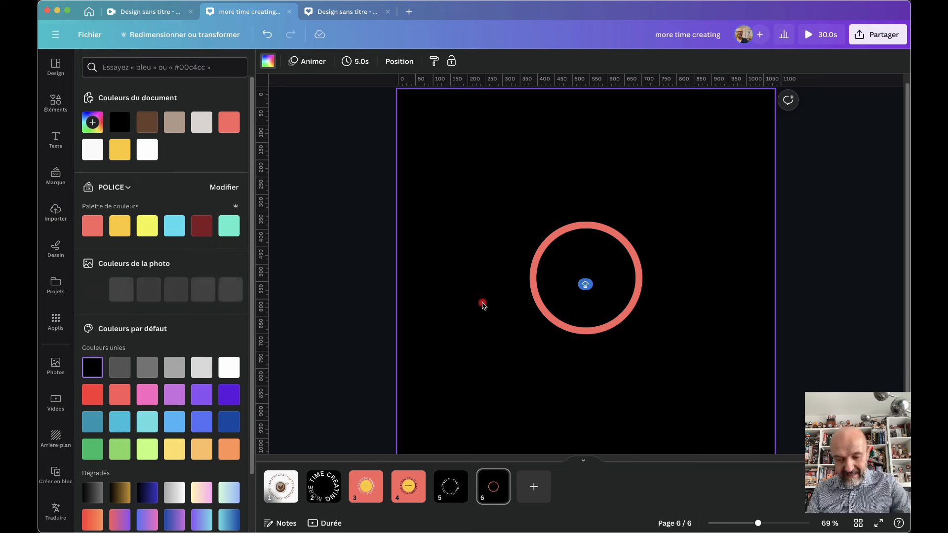
Add a coral square and move it to the page centre
key("r")
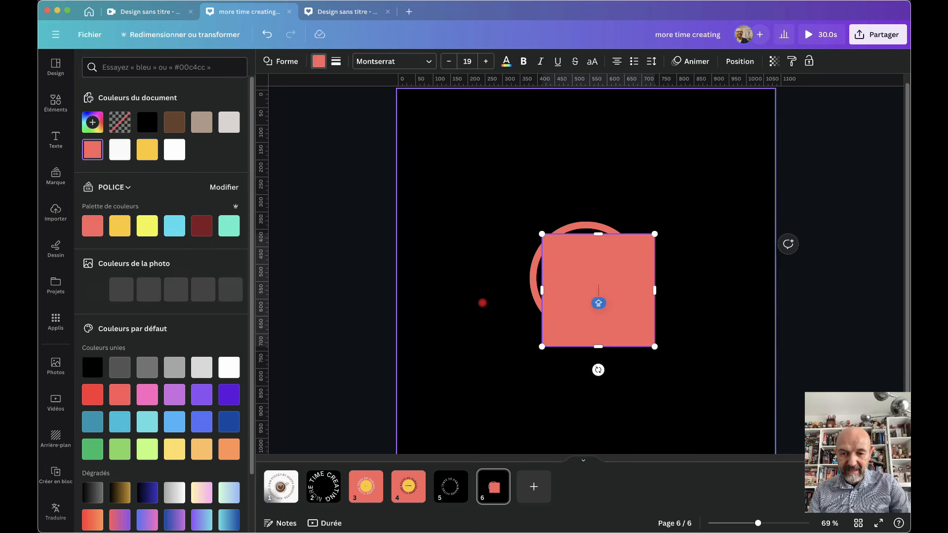
left_click(580, 263)
left_click_drag(580, 262, 567, 246)
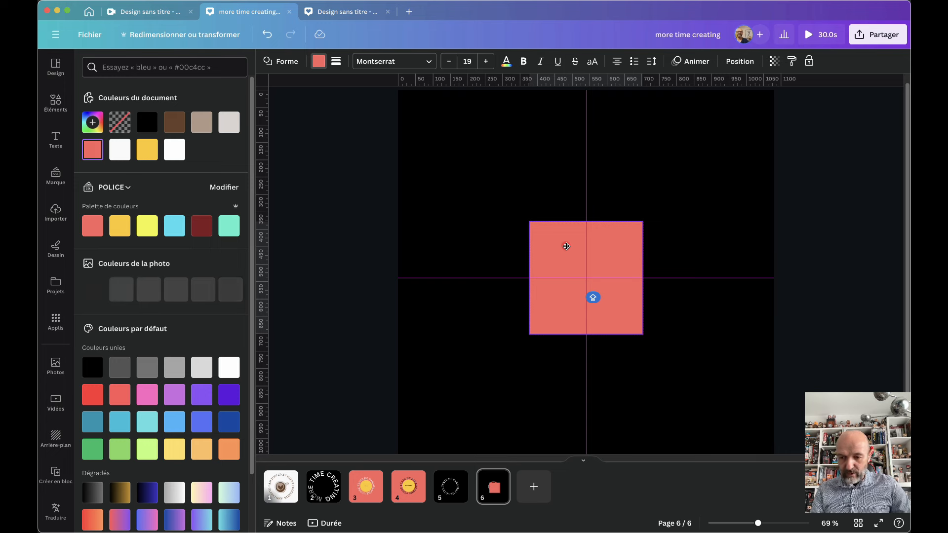
Reshape the square into a wide rectangle about 452×196, trying a black fill then undoing it
left_click_drag(567, 247, 566, 246)
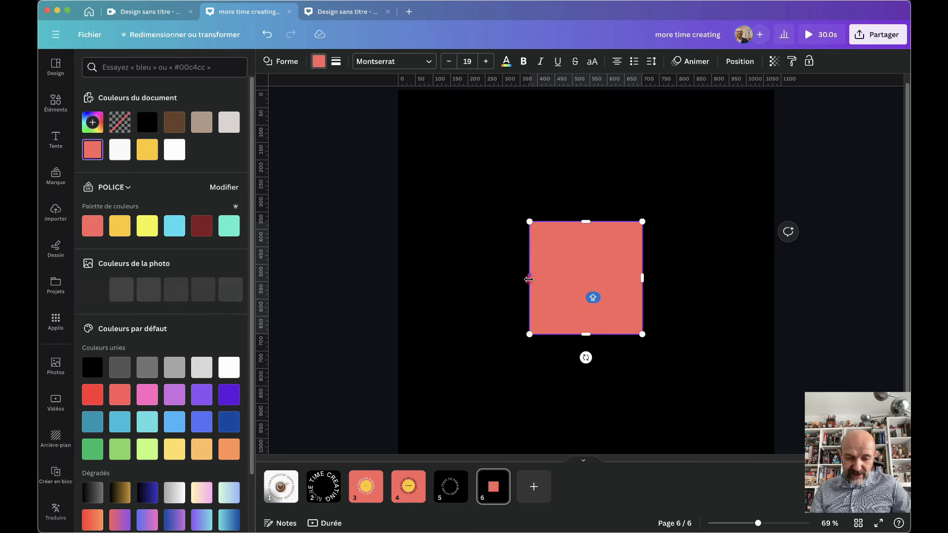
left_click_drag(529, 279, 507, 278)
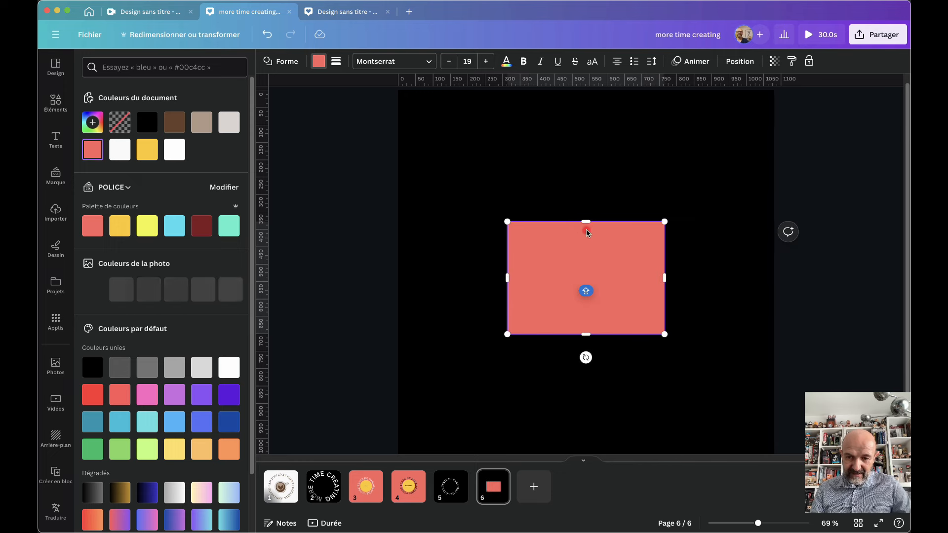
left_click_drag(587, 222, 585, 251)
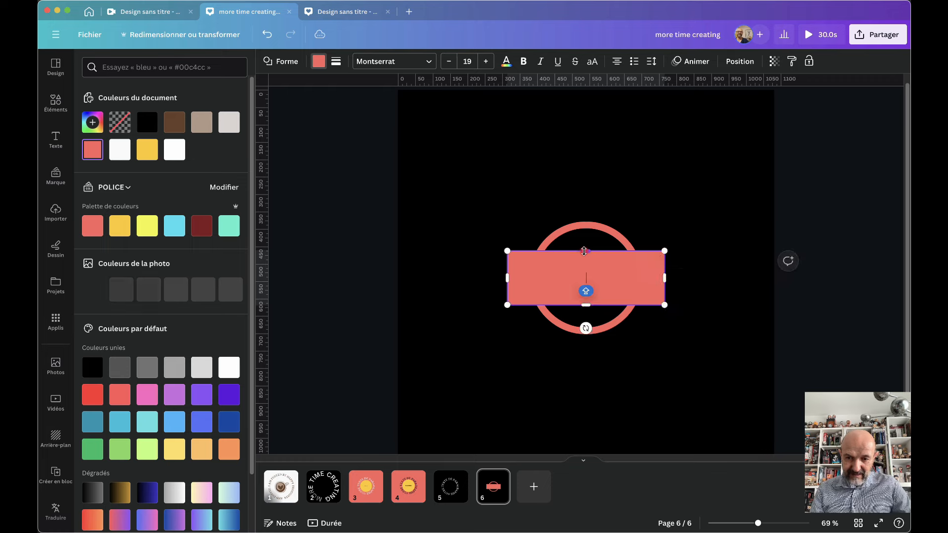
left_click(321, 63)
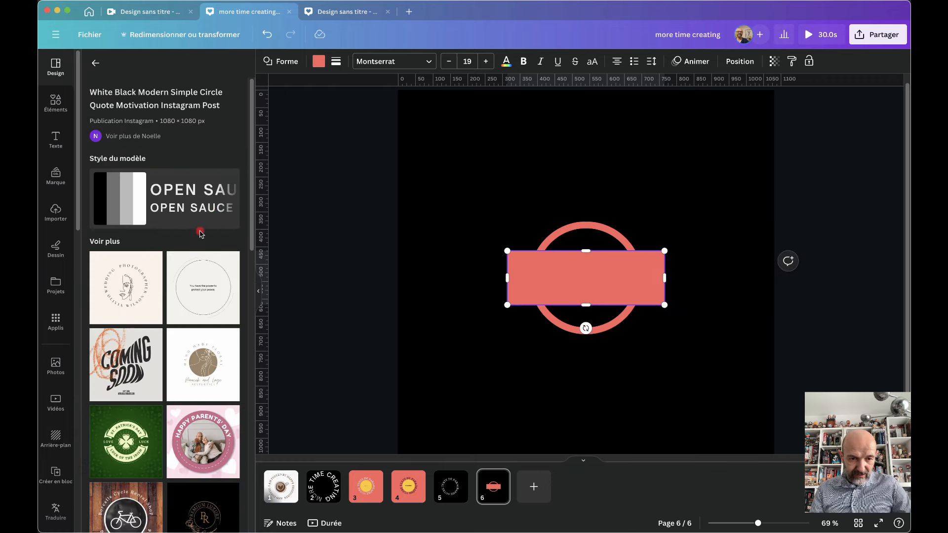
left_click(319, 61)
left_click(93, 367)
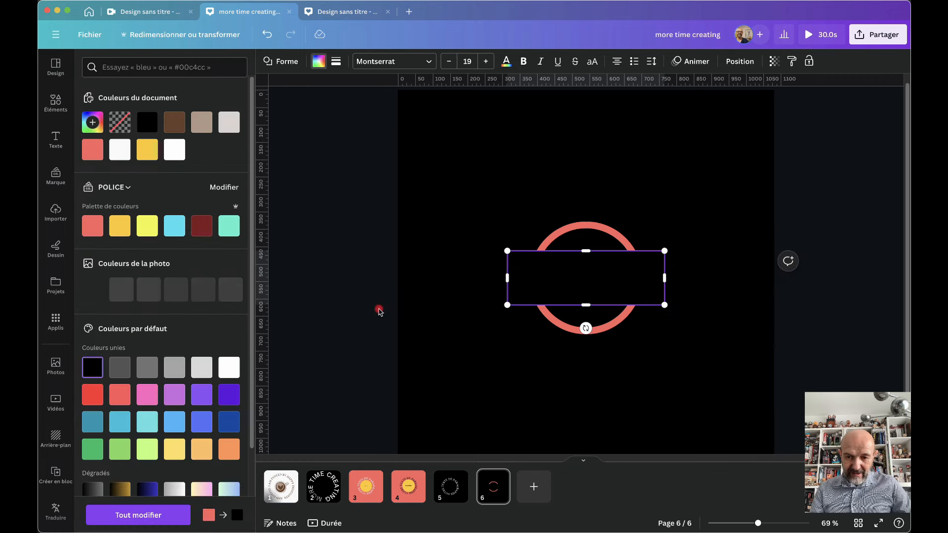
left_click(429, 314)
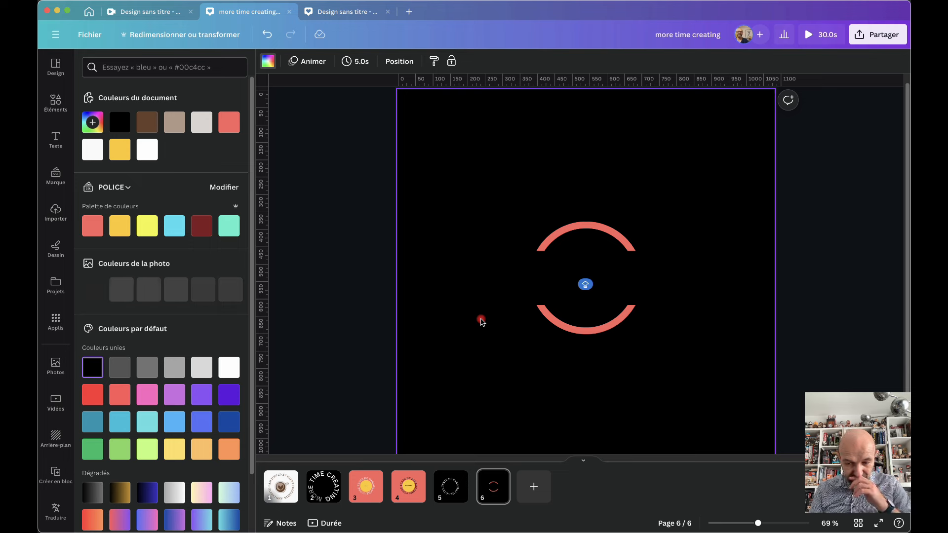
key("super+z")
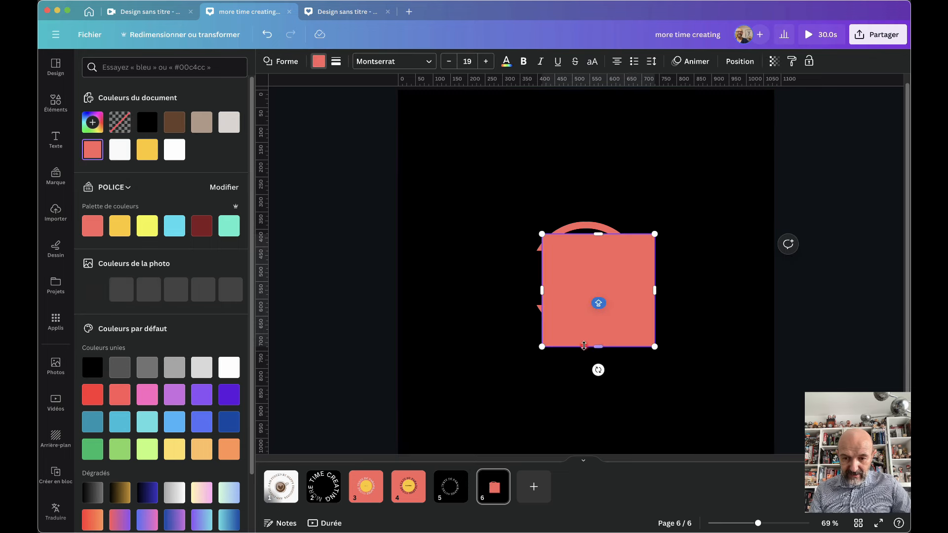
Turn the coral rectangle into a tall, thin vertical bar filled black across the ring
left_click_drag(583, 276, 575, 264)
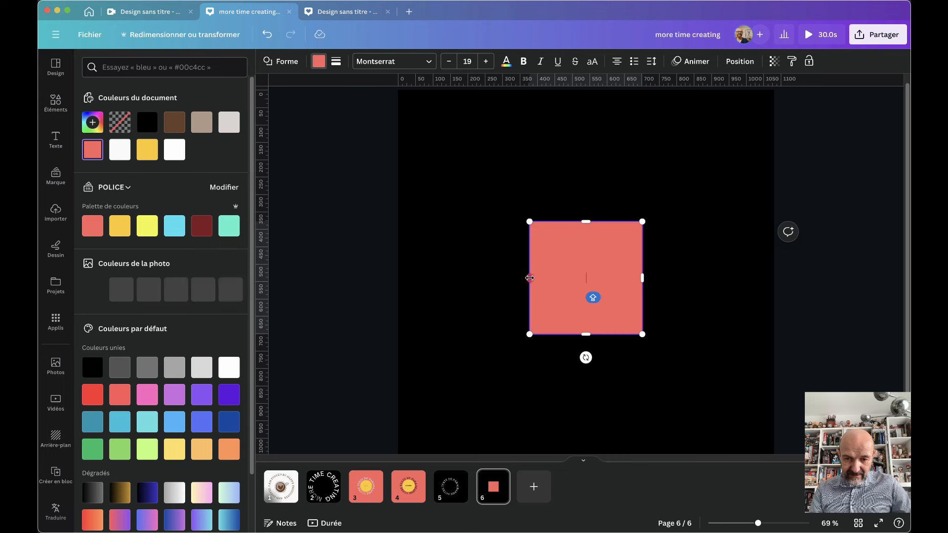
left_click_drag(530, 278, 559, 275)
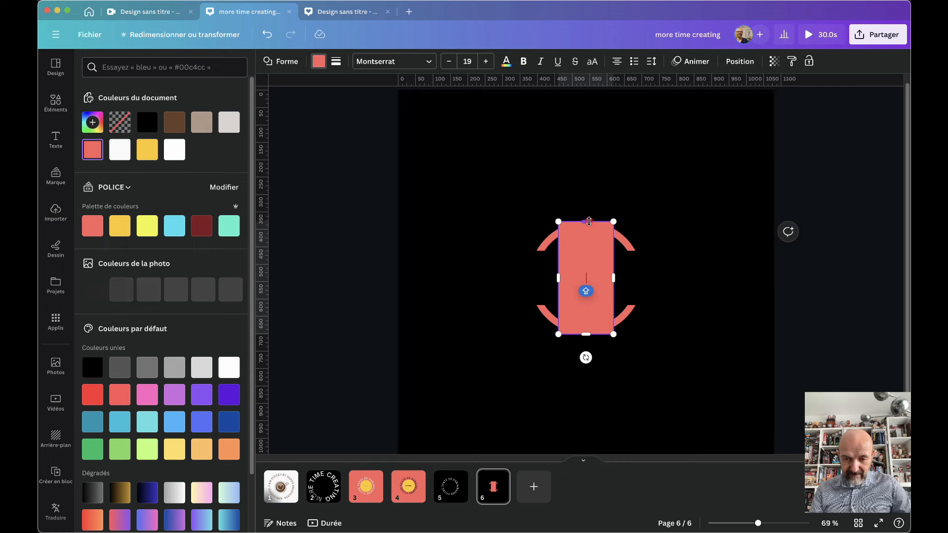
left_click_drag(589, 221, 588, 198)
left_click(319, 61)
left_click(318, 61)
left_click(100, 367)
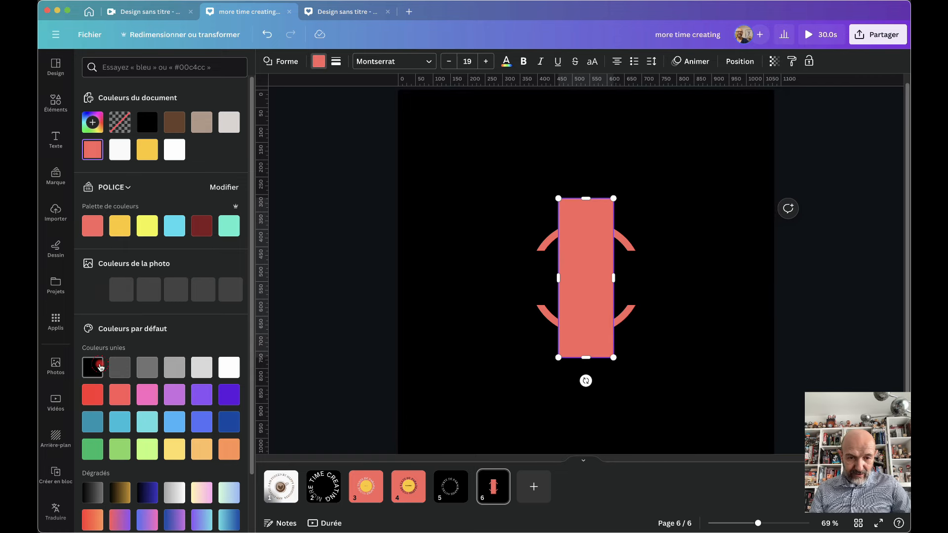
left_click(383, 340)
Marquee-select all the ring pieces and bars and group them with Cmd+G
left_click(486, 194)
left_click_drag(487, 194, 691, 345)
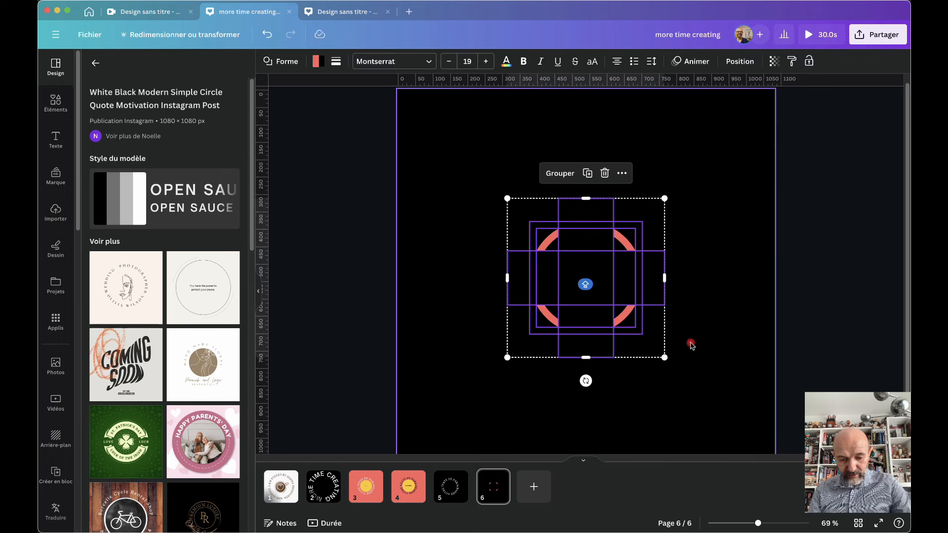
key("super+g")
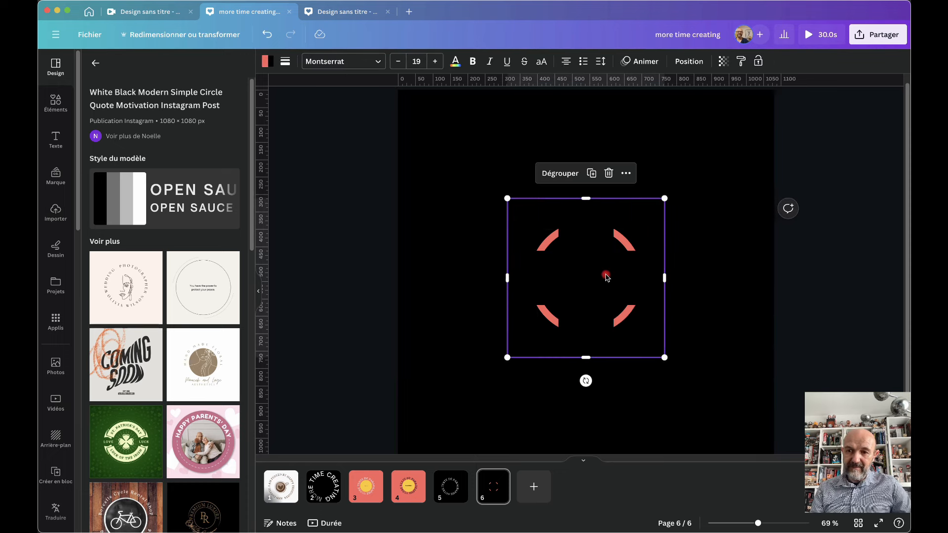
left_click(729, 280)
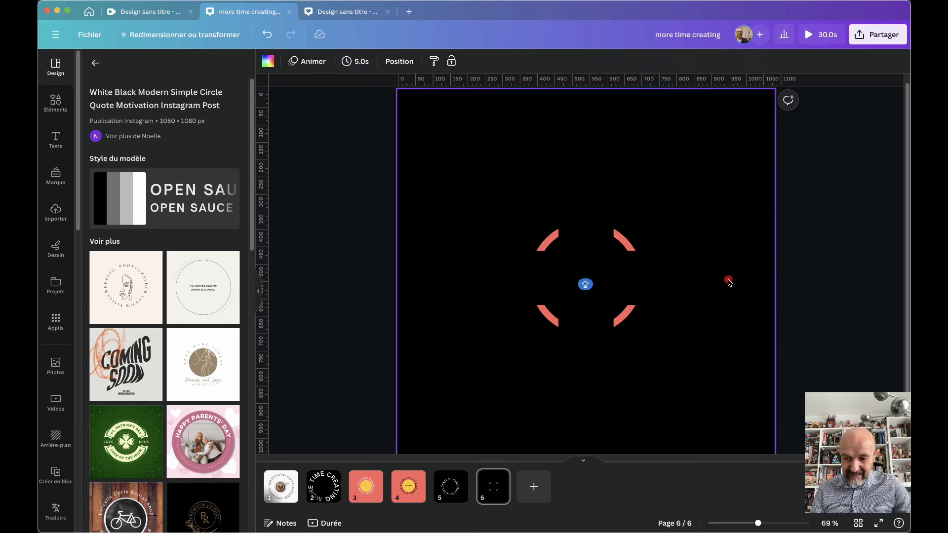
Add a coral circle at the ring's centre reading 'SALUT !' in bold, enlarged text
key("c")
left_click_drag(568, 246, 543, 235)
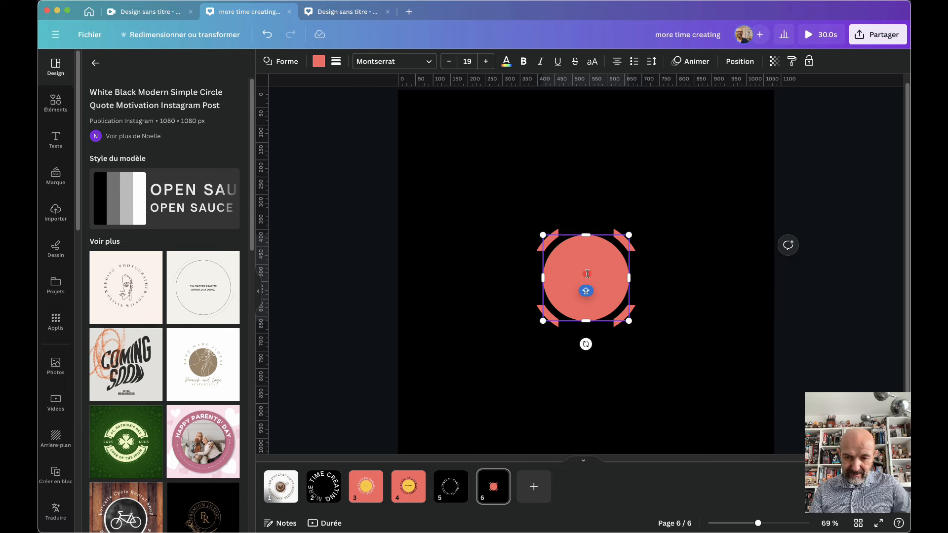
type("SALUT !")
key("super+a")
key("super+b")
left_click(489, 62)
Select the whole ring-and-circle group
left_click(755, 262)
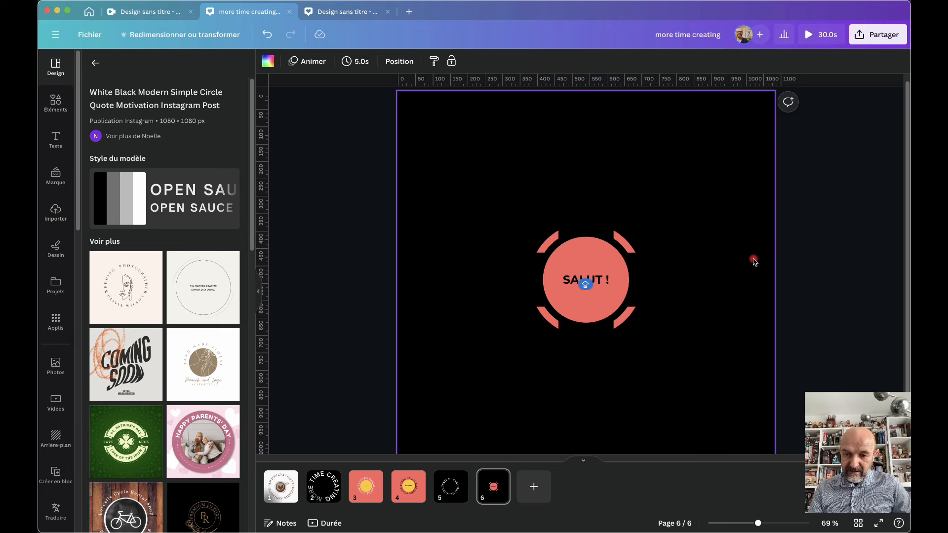
left_click(641, 317)
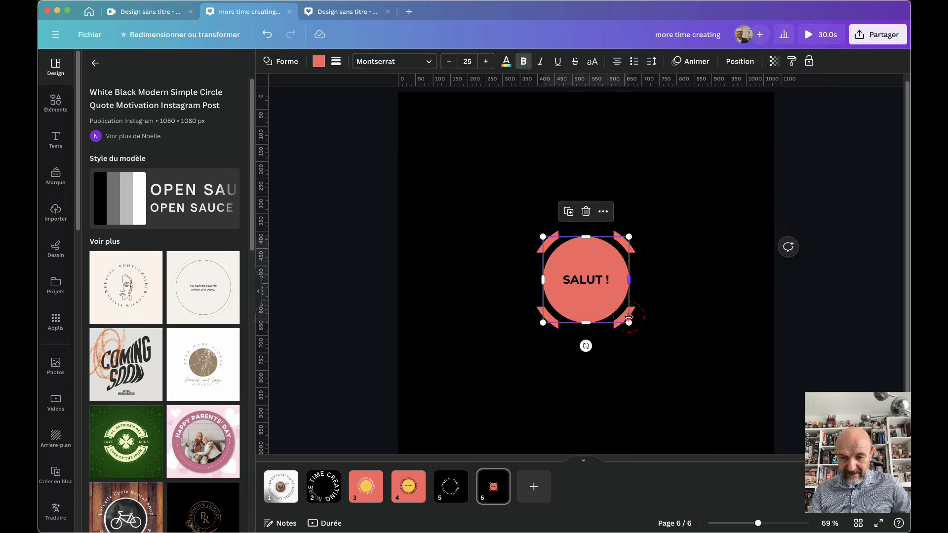
left_click(641, 318)
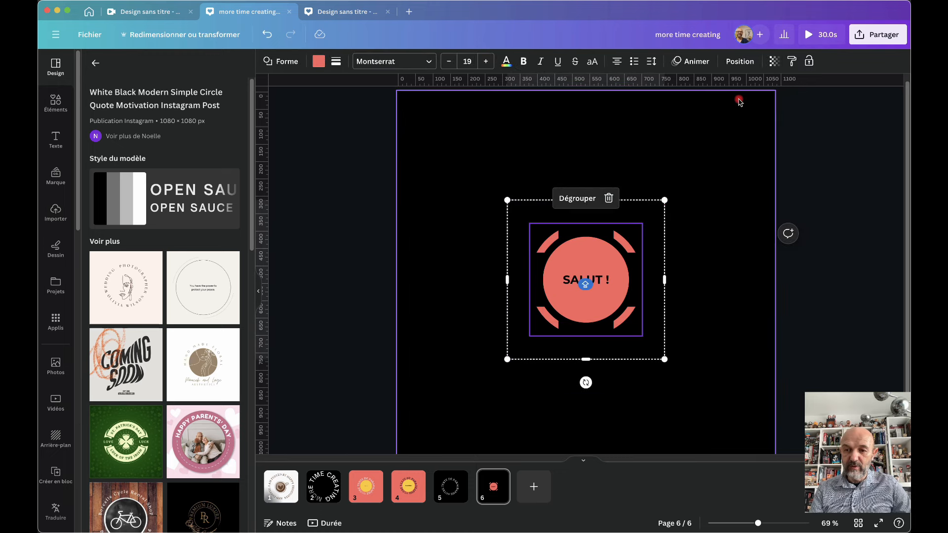
Give the group the Retourner flip animation turning counter-clockwise
left_click(694, 61)
scroll(197, 370, "down", 3)
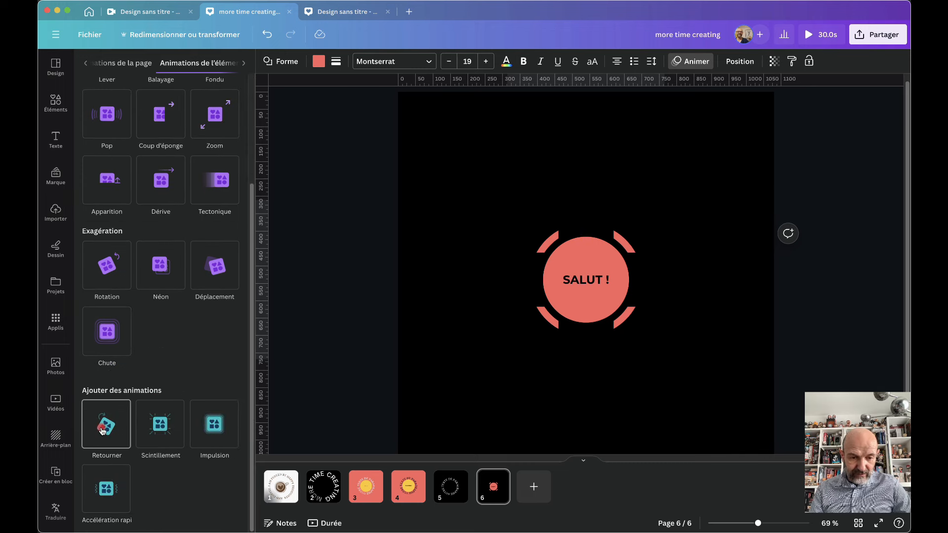
left_click(103, 431)
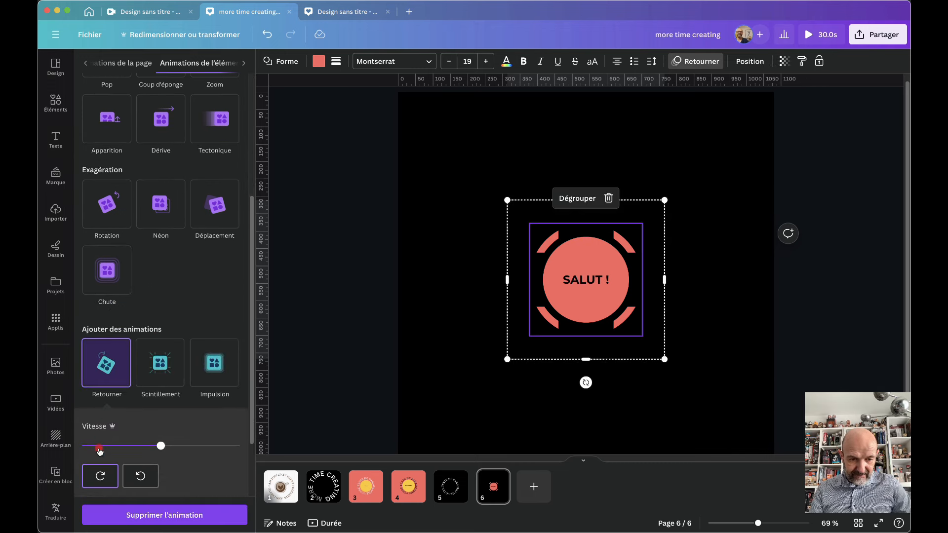
left_click(138, 476)
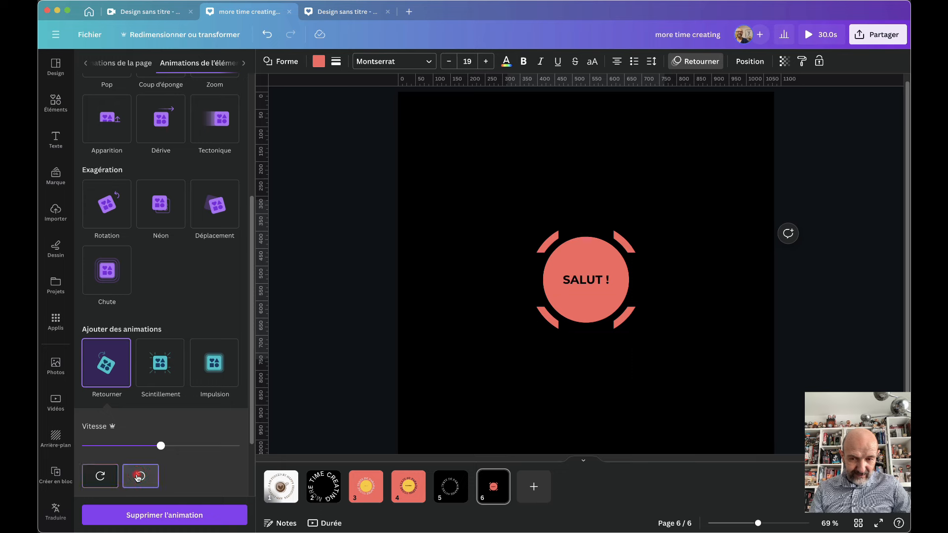
Apply the Retourner flip animation to the coral circle on its own
left_click(595, 282)
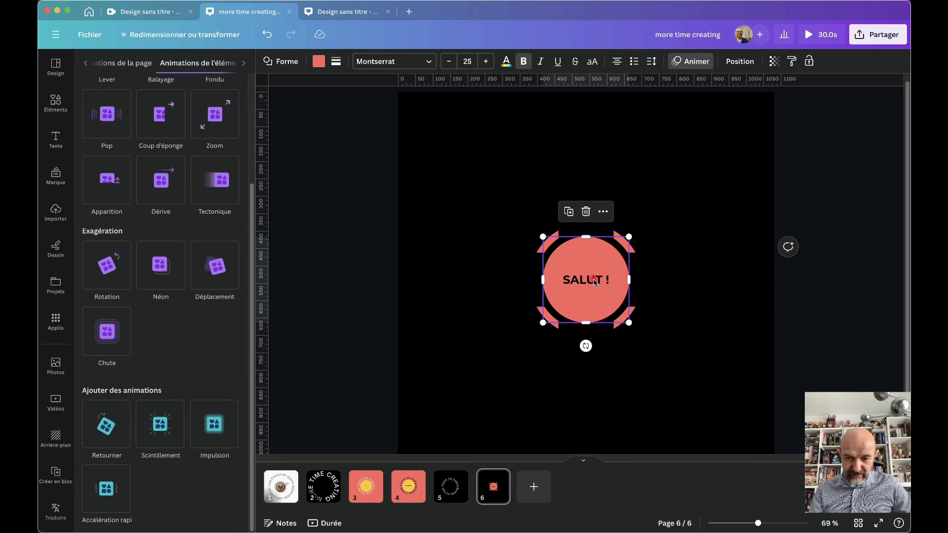
left_click(584, 283)
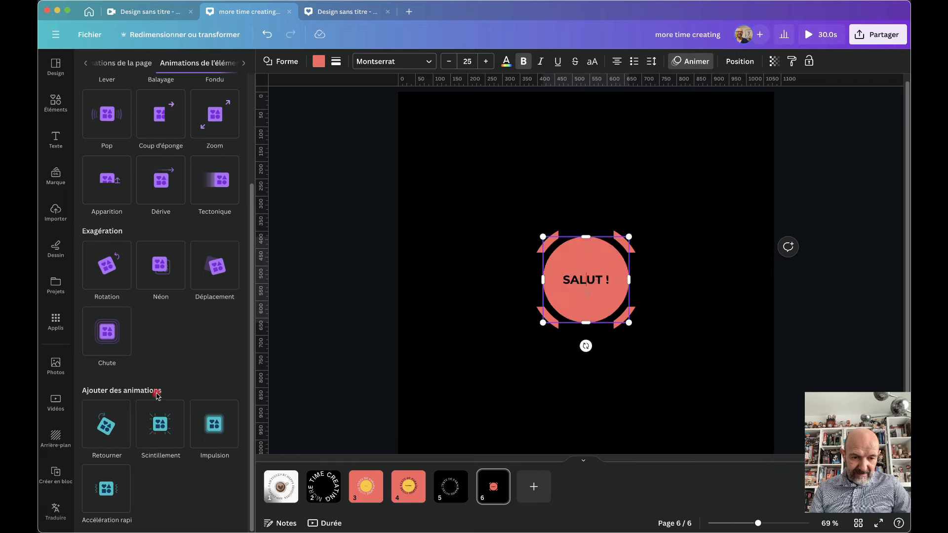
left_click(106, 425)
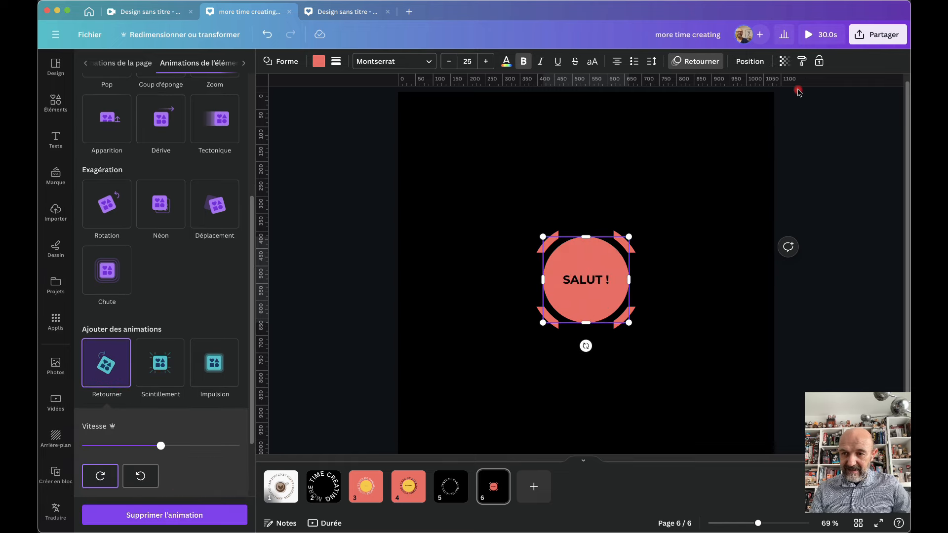
Preview the design full screen, jumping to the SALUT page
left_click(810, 40)
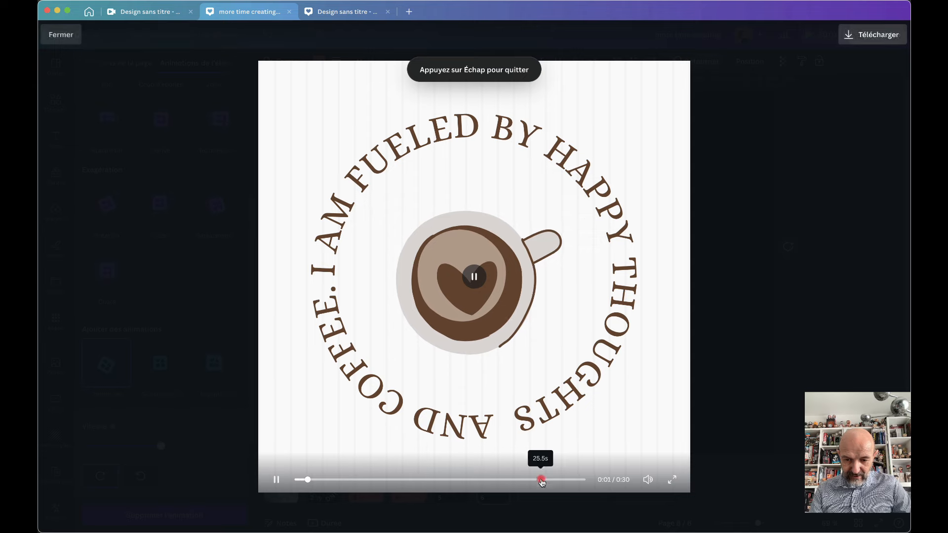
left_click(542, 480)
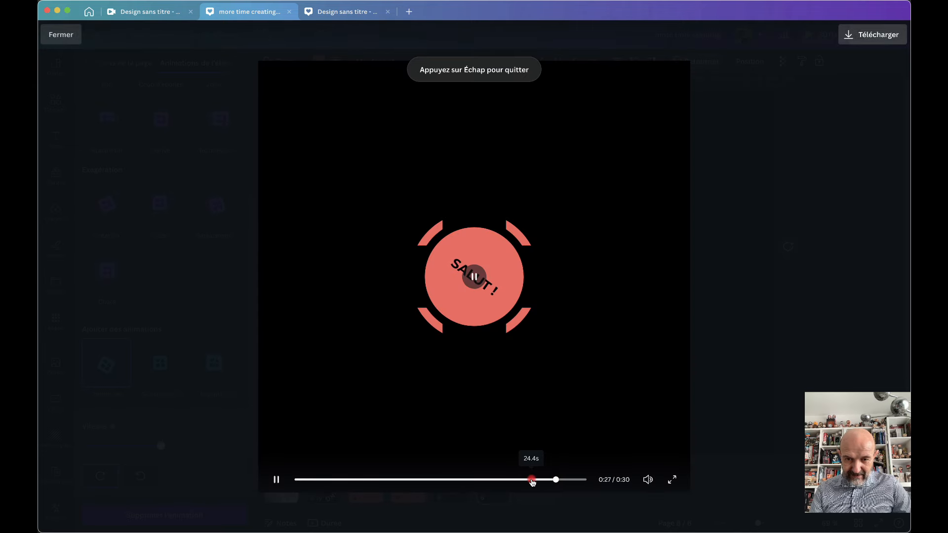
left_click(61, 34)
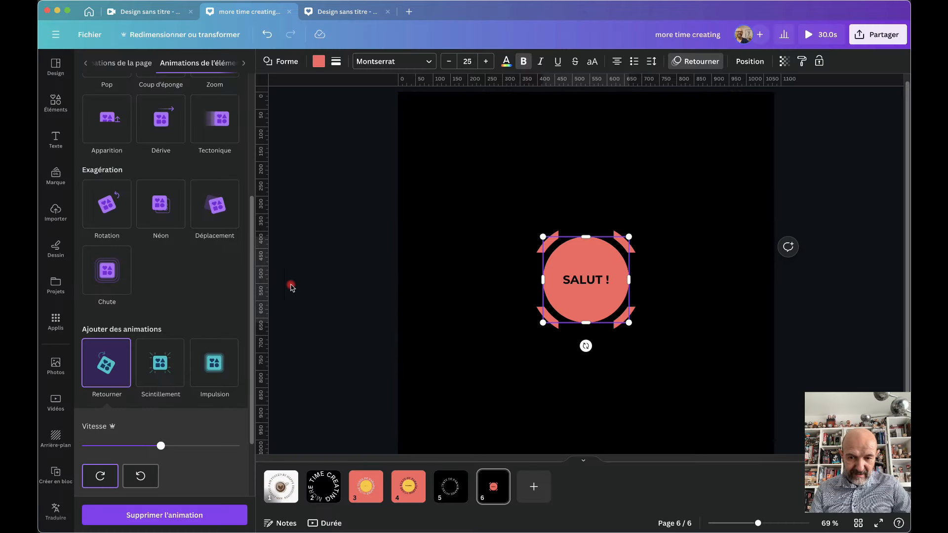
Make the 'SALUT !' text flip counter-clockwise, then go to page 2
left_click(537, 252)
left_click(141, 475)
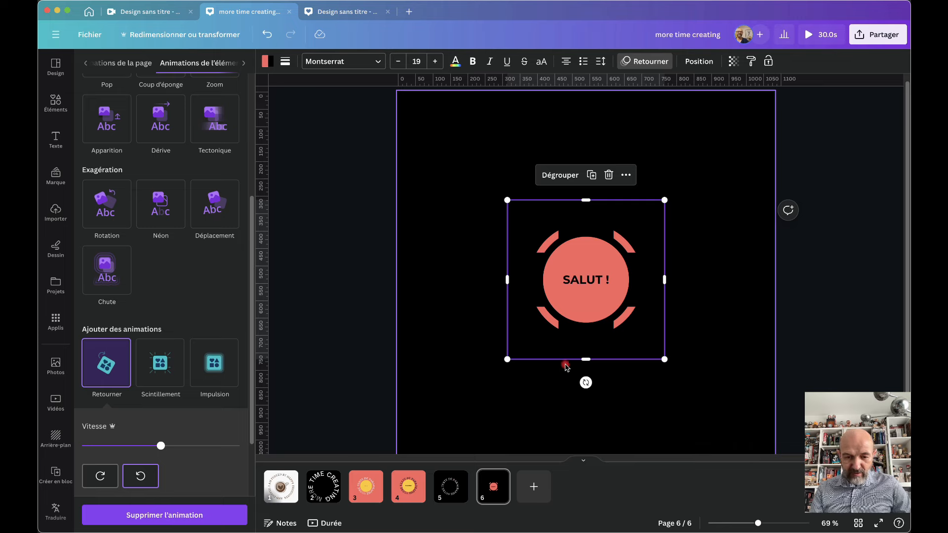
left_click(319, 488)
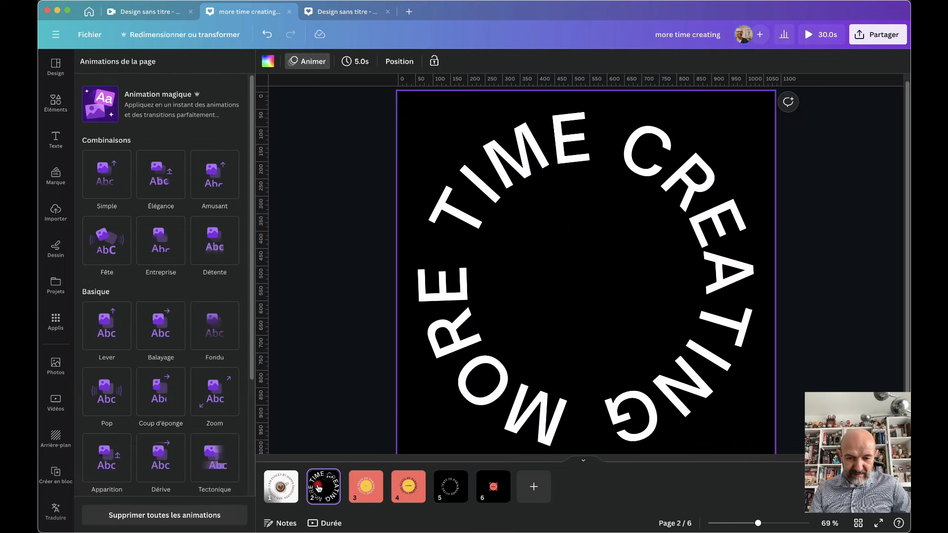
Play the 30-second six-page design full screen, then close it and show the Design details
mouse_move(305, 502)
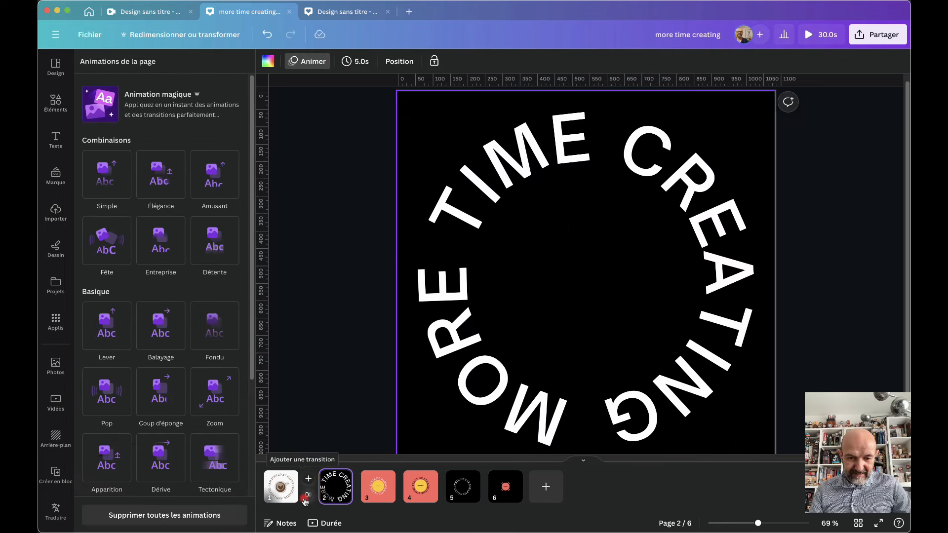
left_click(809, 34)
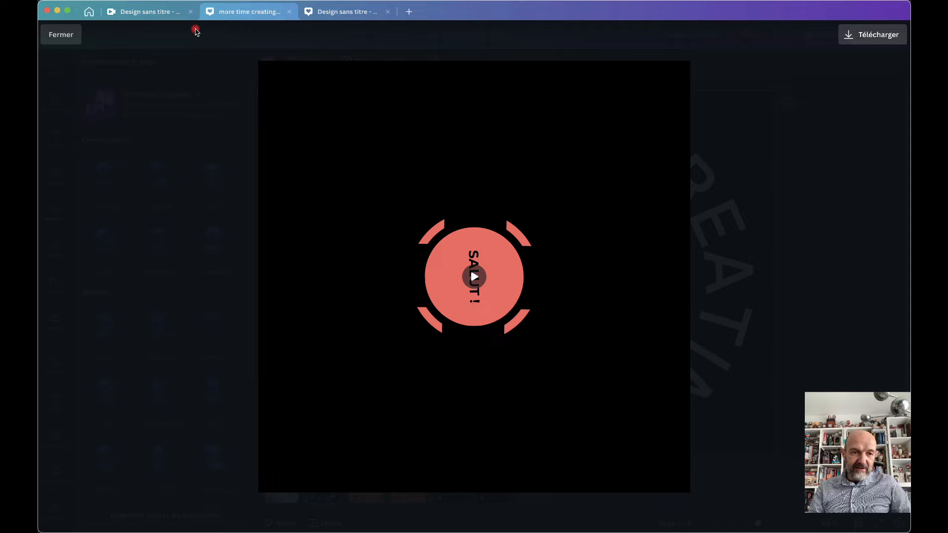
left_click(63, 38)
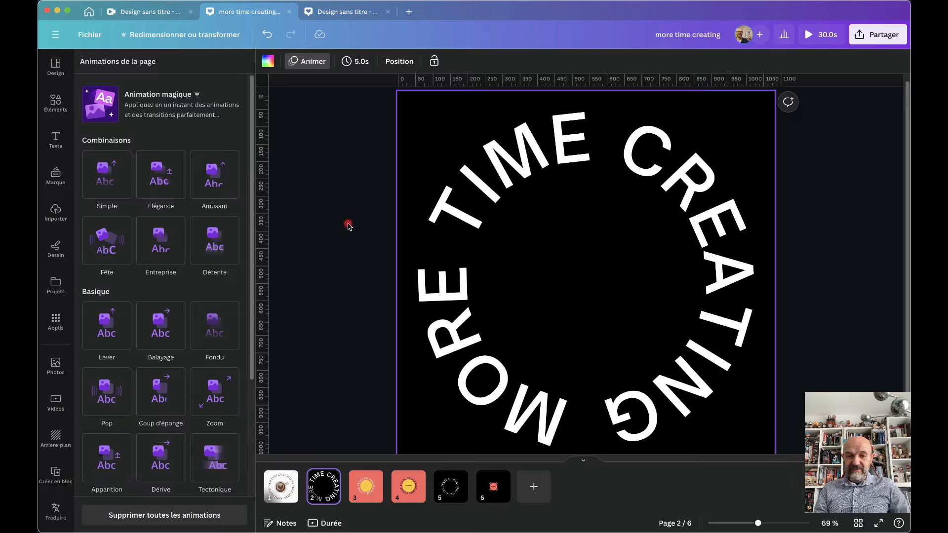
left_click(338, 261)
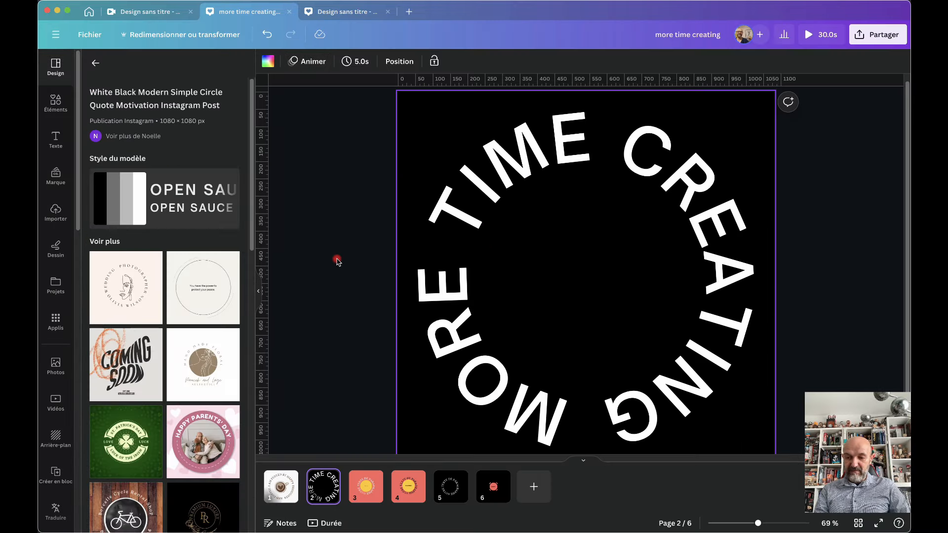